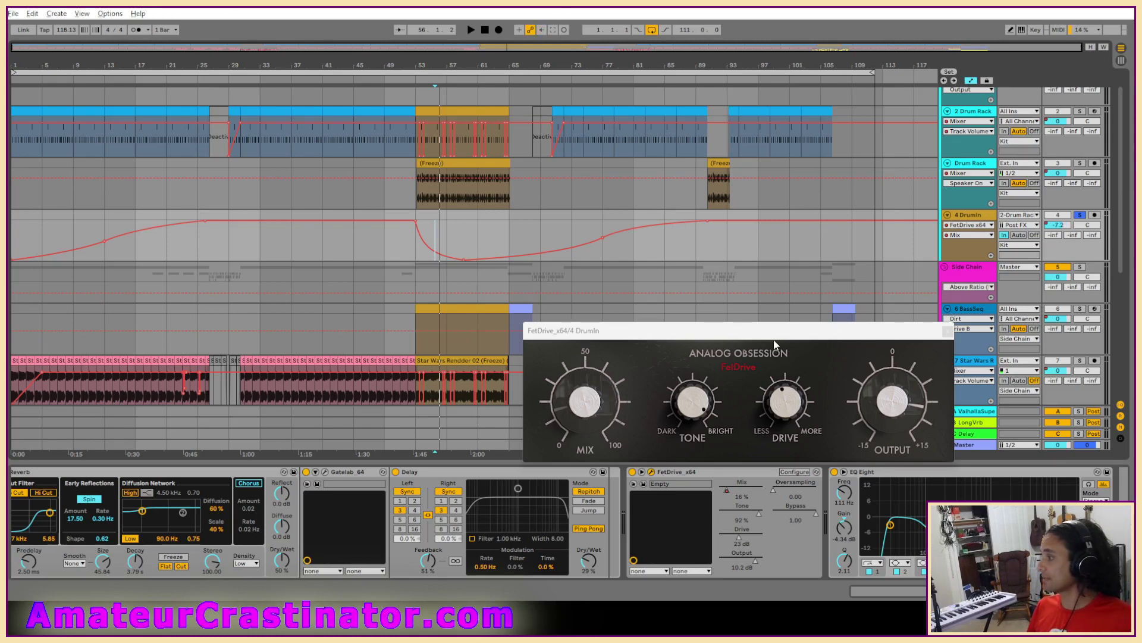
# Step: Move the FetDrive window clear of DrumIn's Mix automation and play the soloed track from bar 53
pyautogui.moveTo(773, 341); pyautogui.dragTo(785, 298)
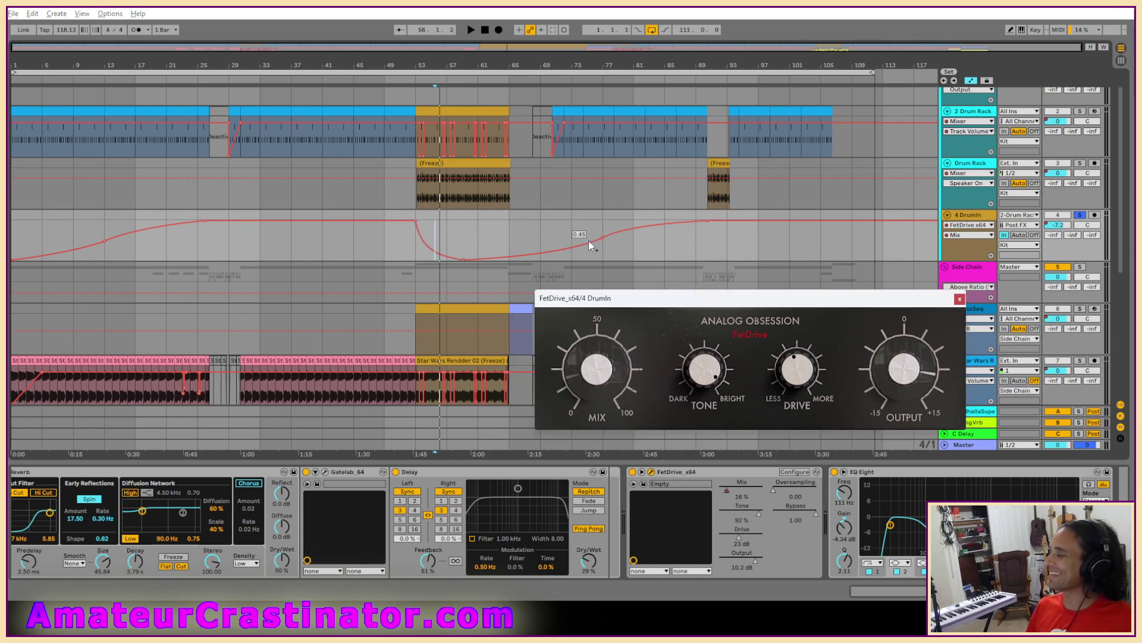
pyautogui.click(477, 238)
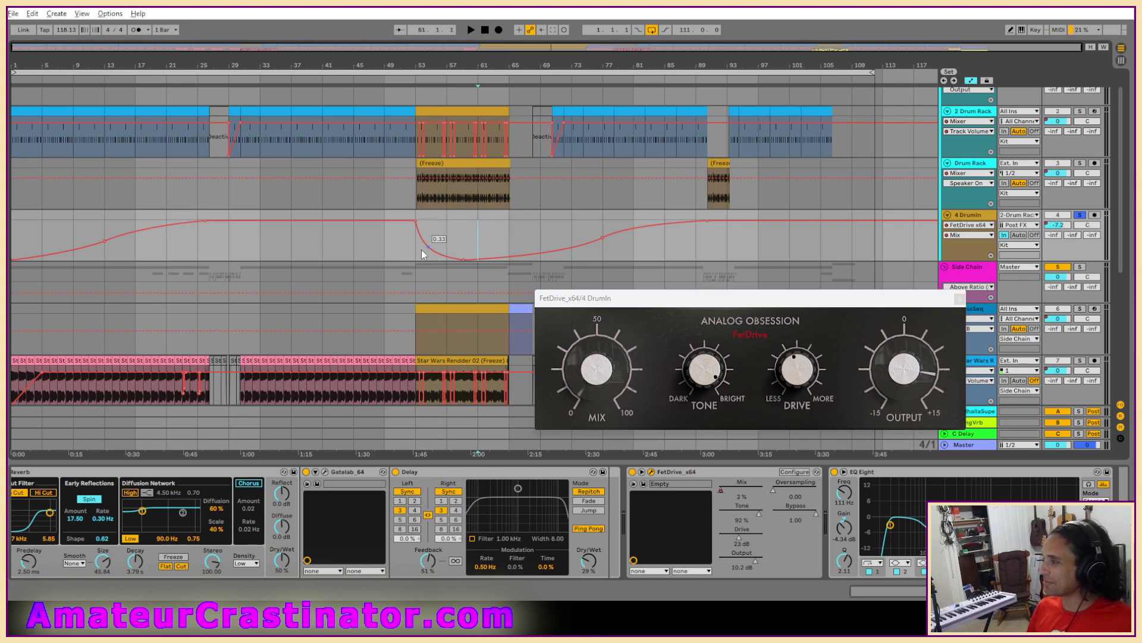
pyautogui.scroll(-1, 455, 248)
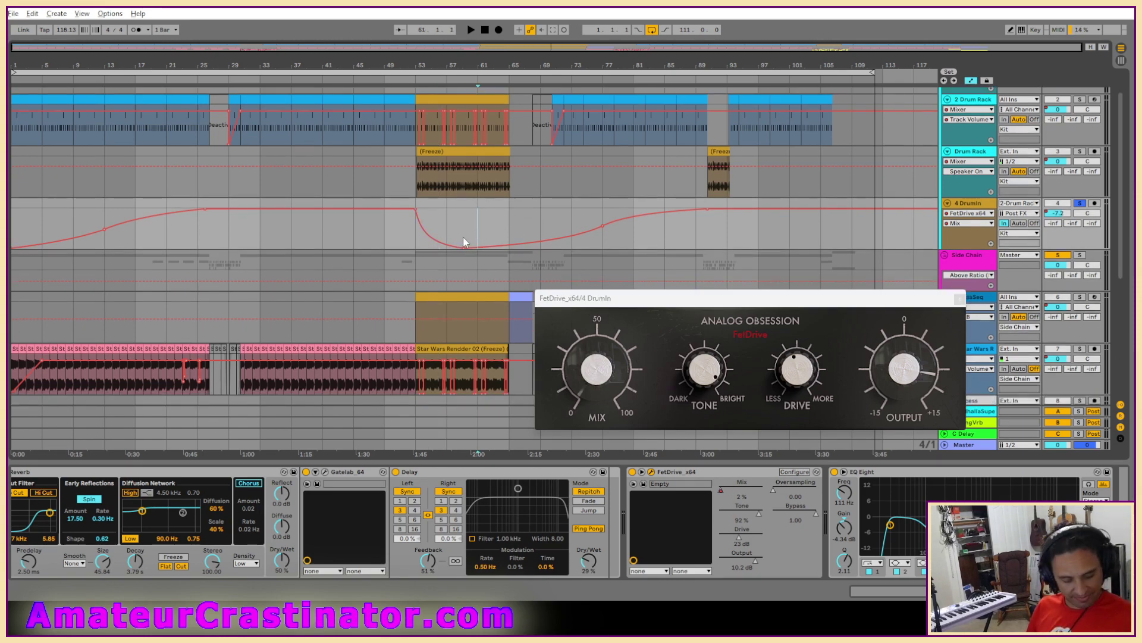
pyautogui.scroll(2, 467, 235)
pyautogui.scroll(4, 457, 231)
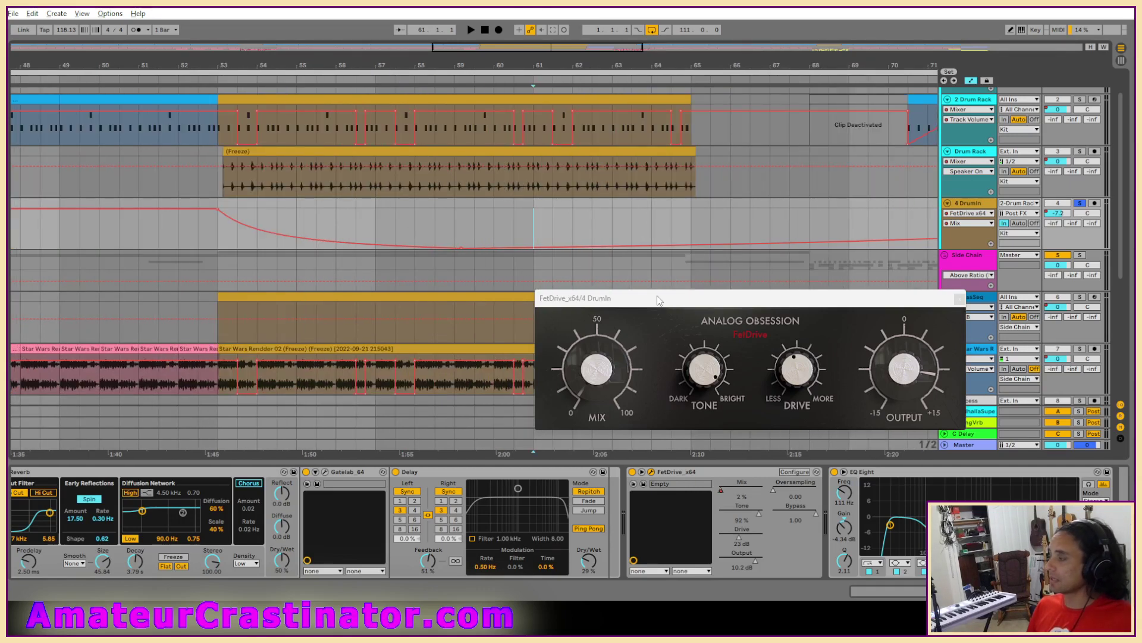
pyautogui.scroll(-3, 590, 219)
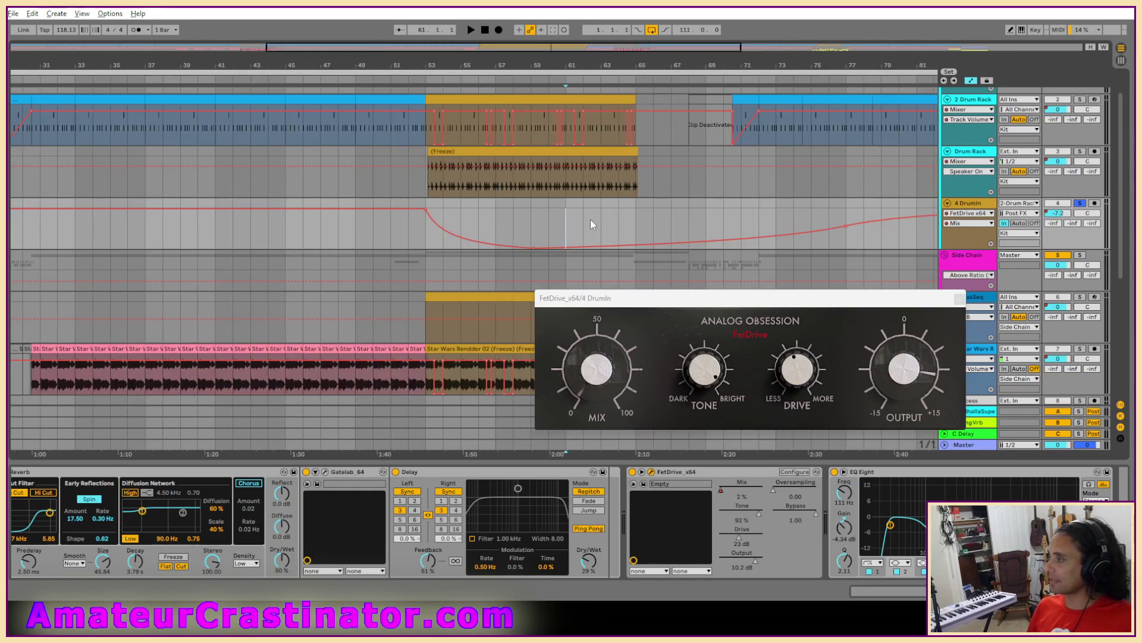
pyautogui.click(429, 238)
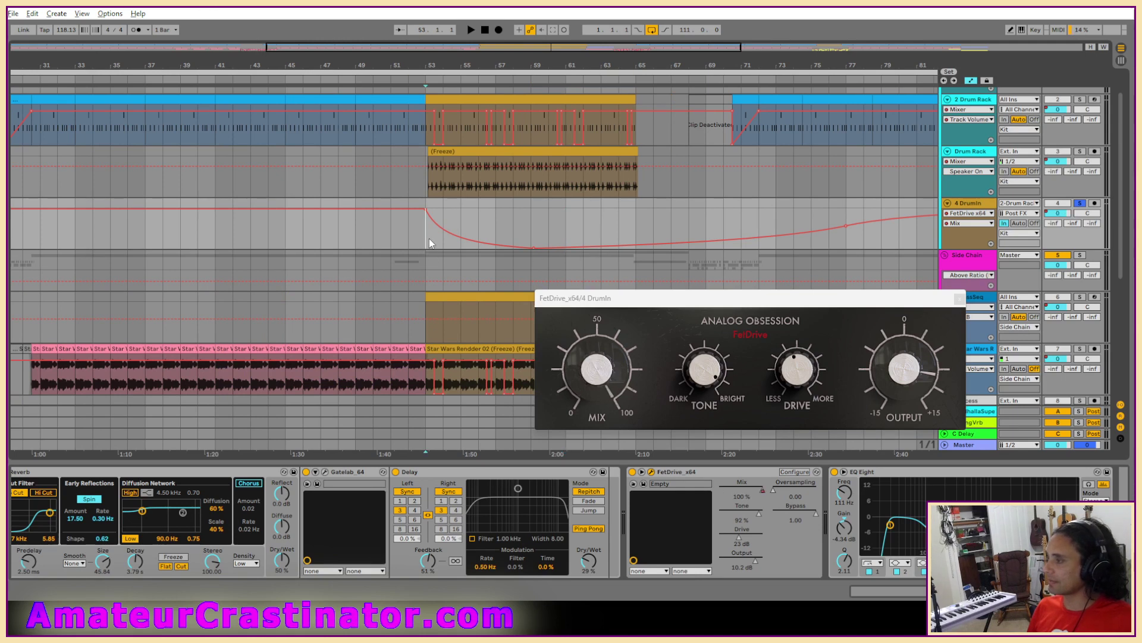
pyautogui.press('space')
pyautogui.moveTo(819, 352)
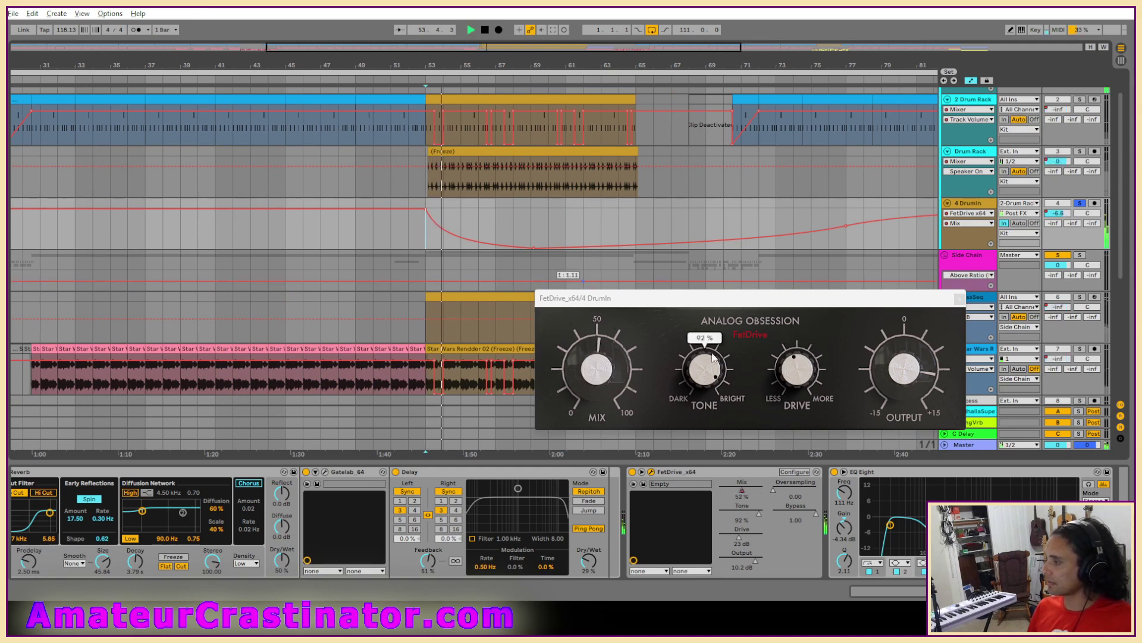
pyautogui.moveTo(535, 246)
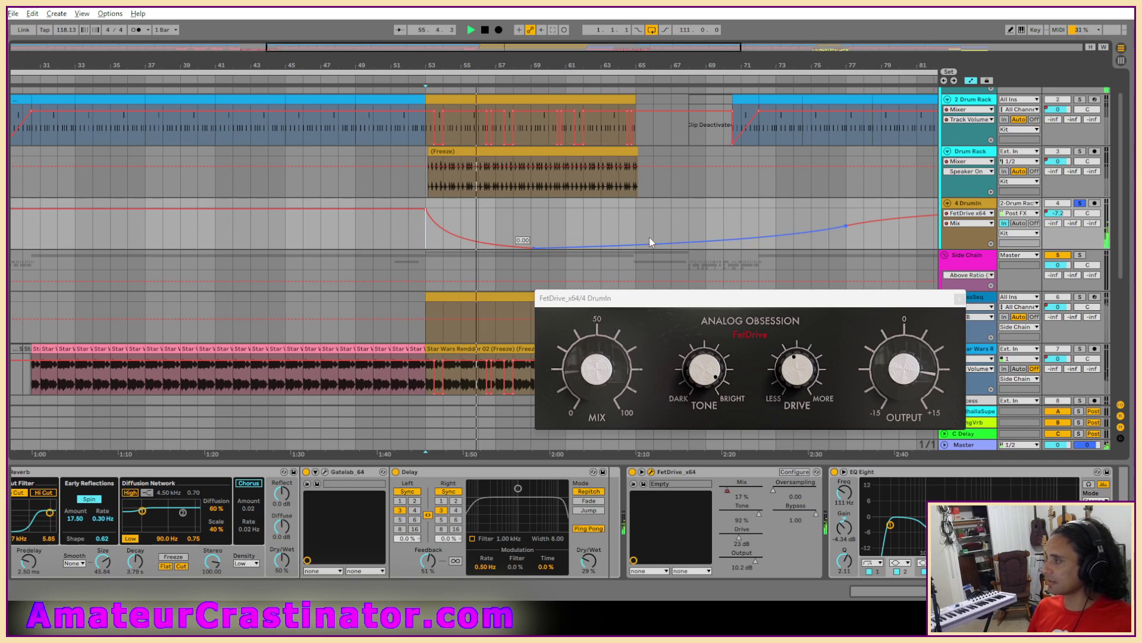
# Step: Try deleting DrumIn's FetDrive Mix automation with about bars 58 to 80 selected
pyautogui.moveTo(513, 235); pyautogui.dragTo(902, 219)
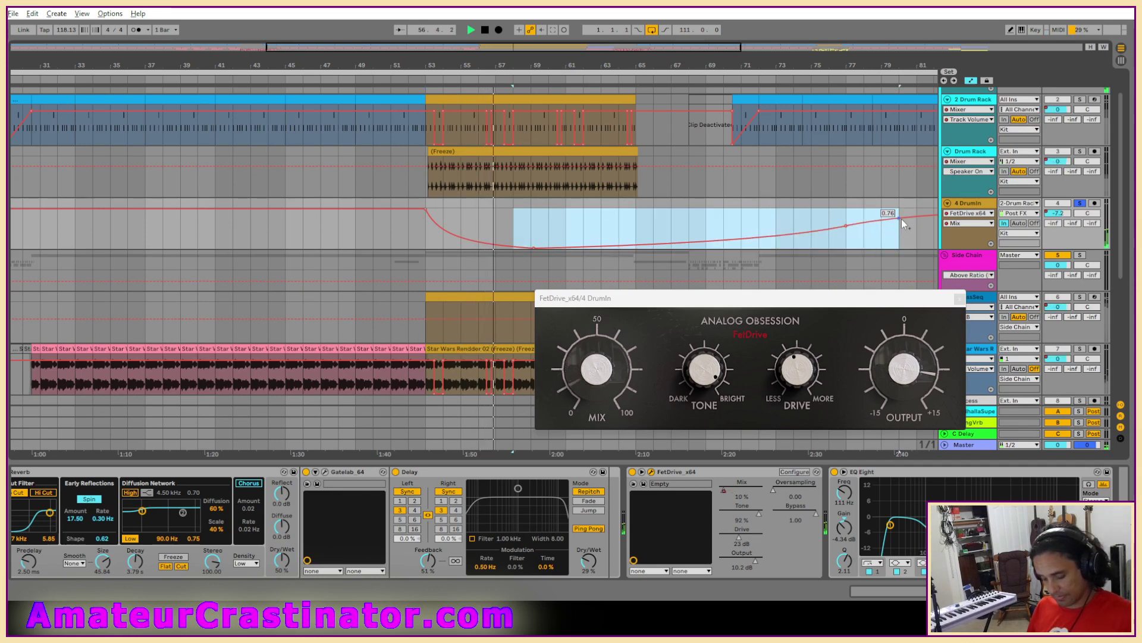
pyautogui.press('Delete')
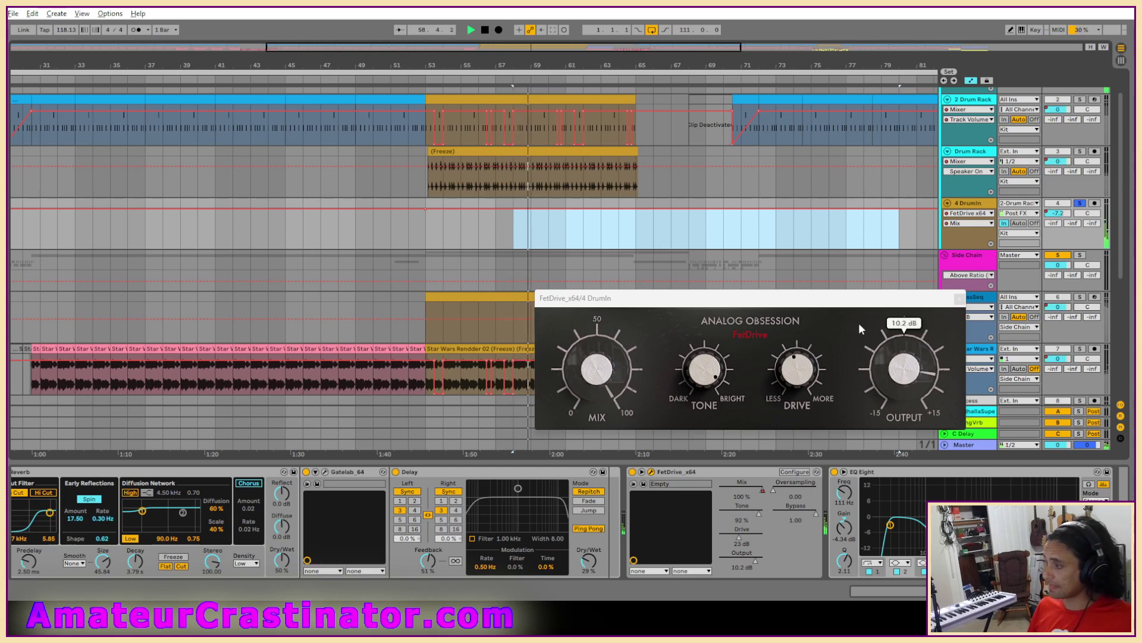
pyautogui.press('a')
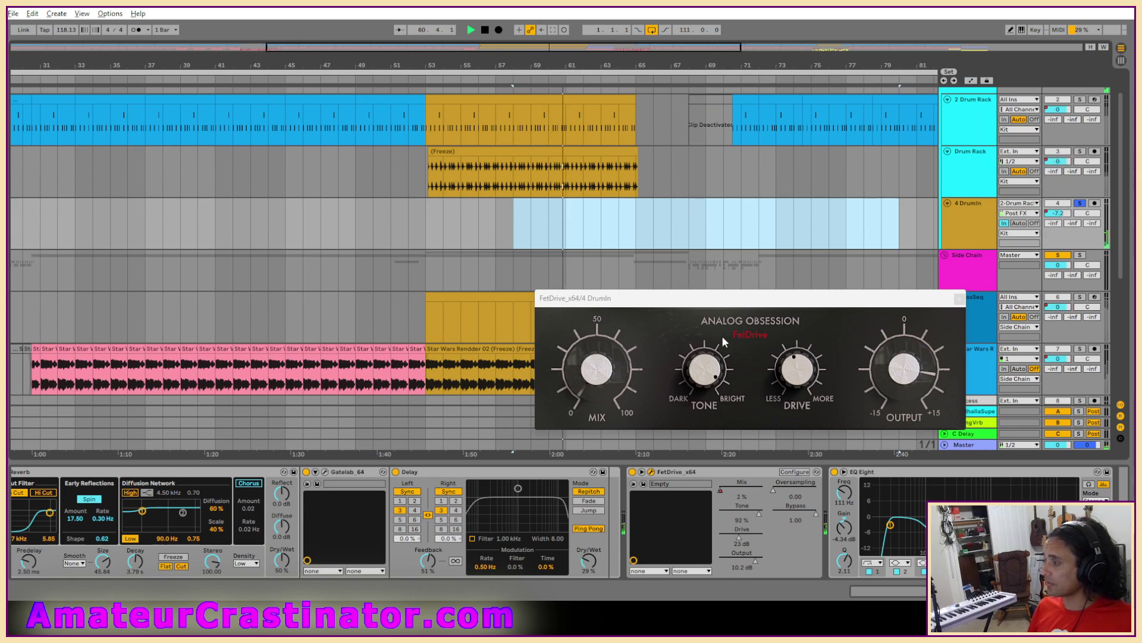
pyautogui.press('a')
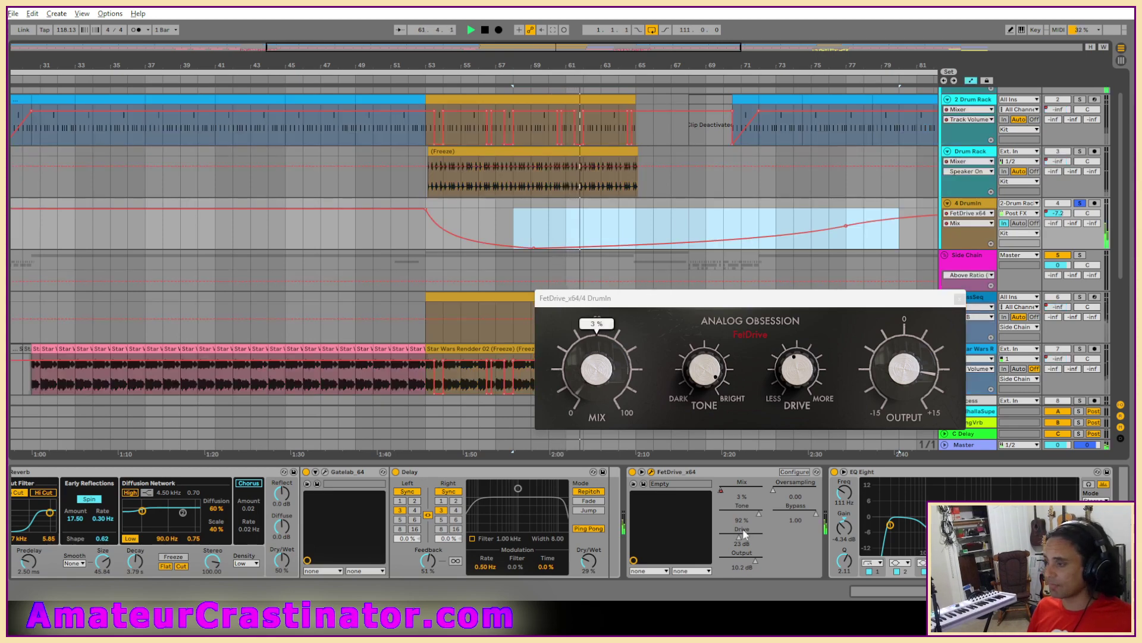
# Step: Turn off the solo on the HP chain in DrumIn's Audio Effect Rack
pyautogui.click(478, 559)
pyautogui.scroll(10, 478, 561)
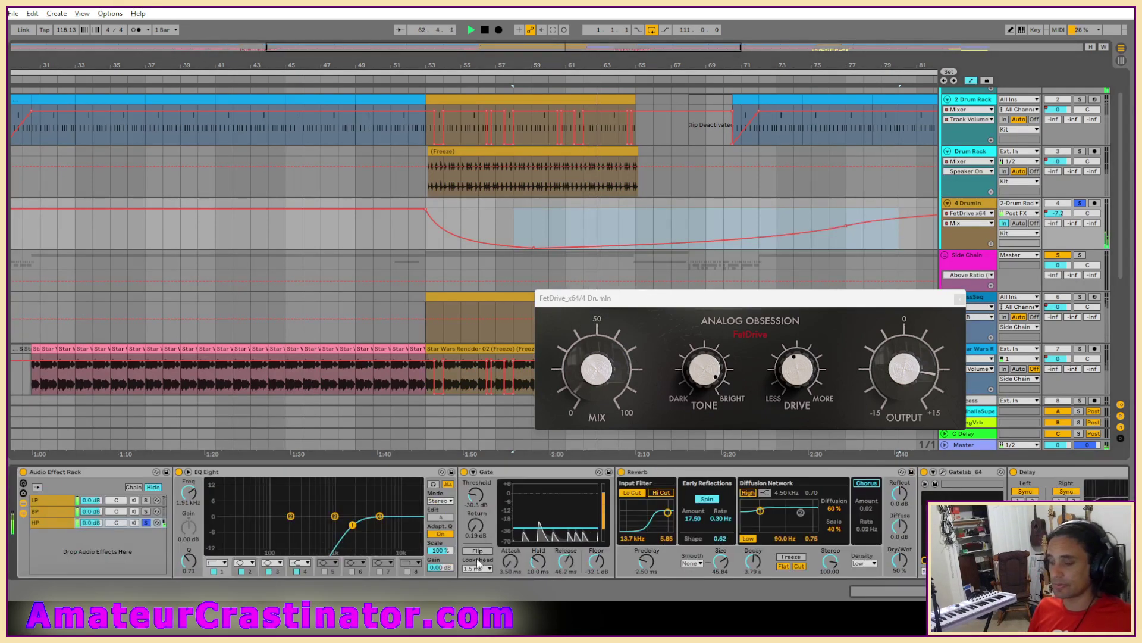
pyautogui.click(48, 510)
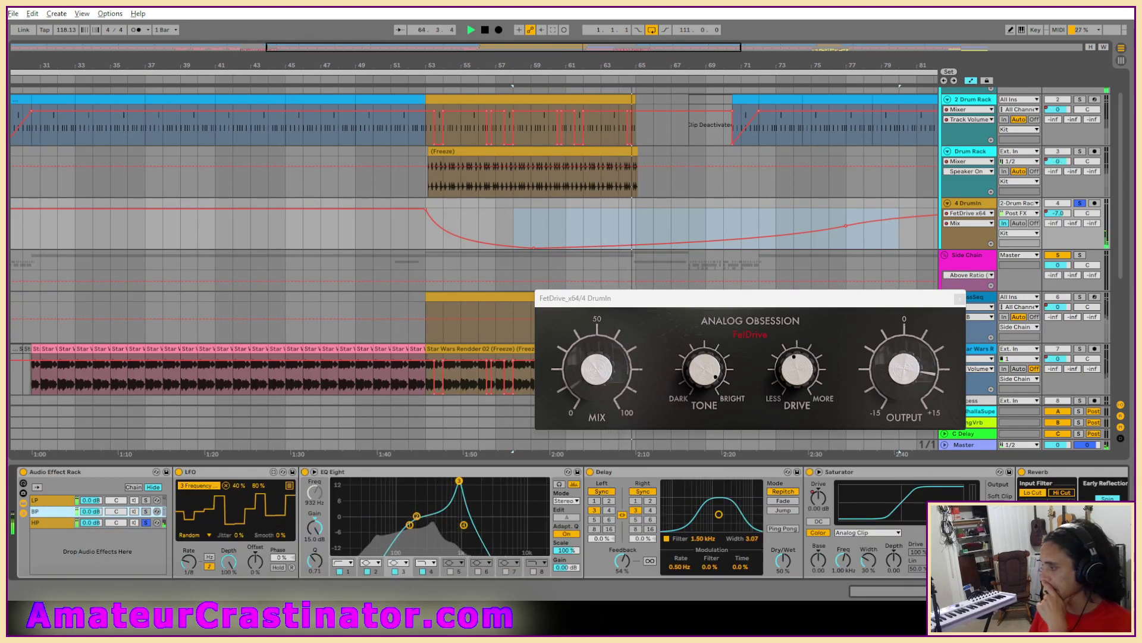
pyautogui.click(144, 521)
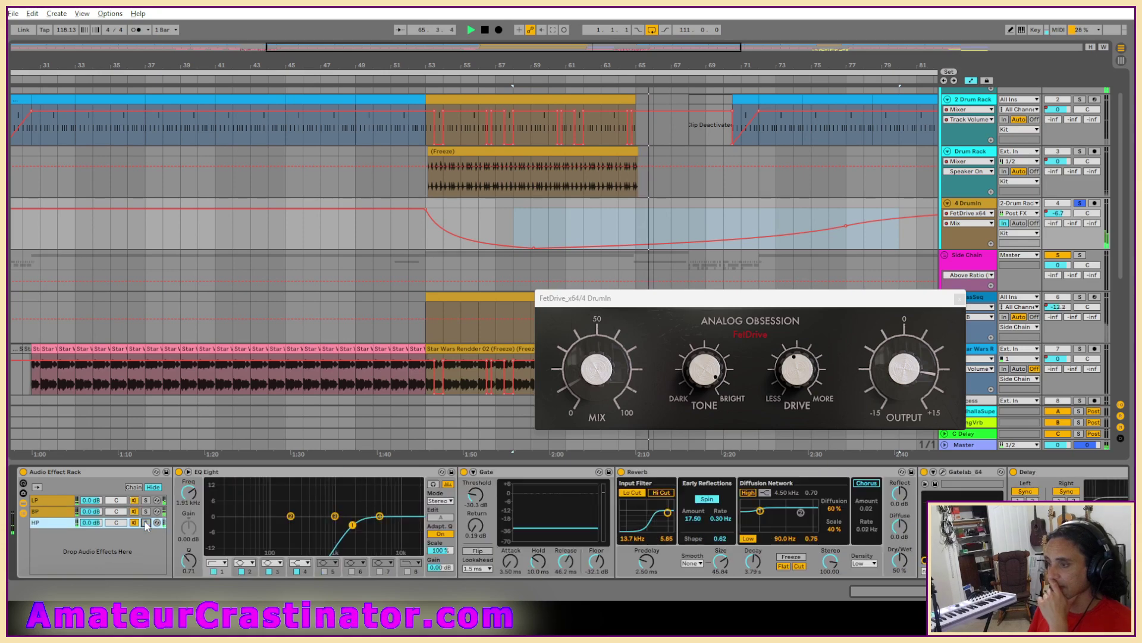
# Step: Replay the DrumIn track from around bar 53 to hear all rack chains with the Mix automation
pyautogui.press('space')
pyautogui.press('space')
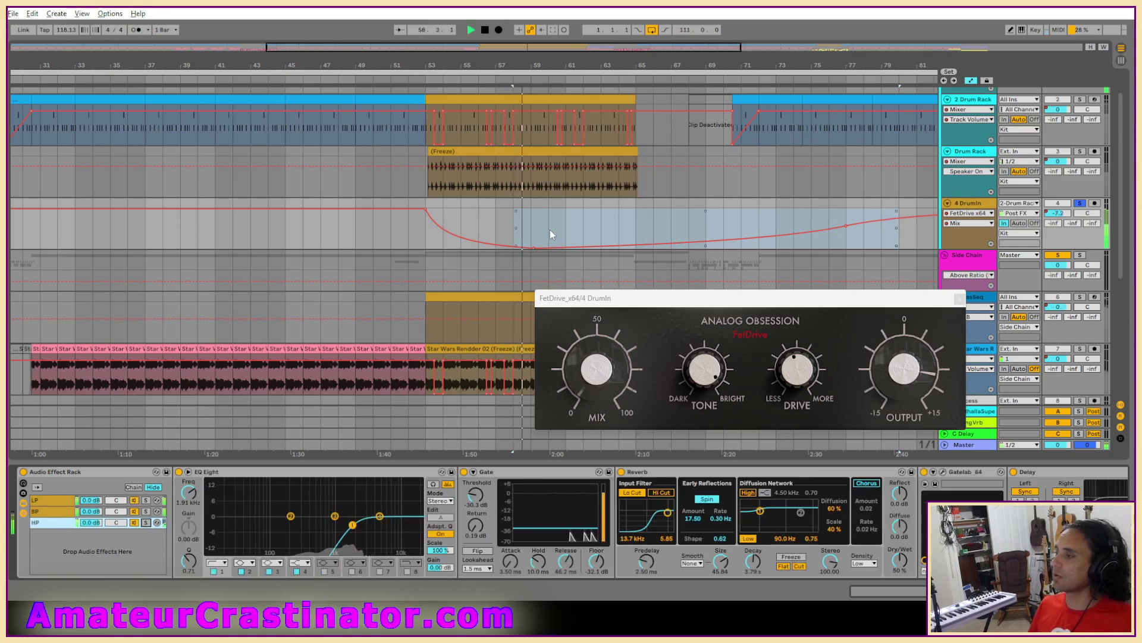
pyautogui.click(454, 245)
pyautogui.press('space')
pyautogui.click(435, 241)
pyautogui.press('space')
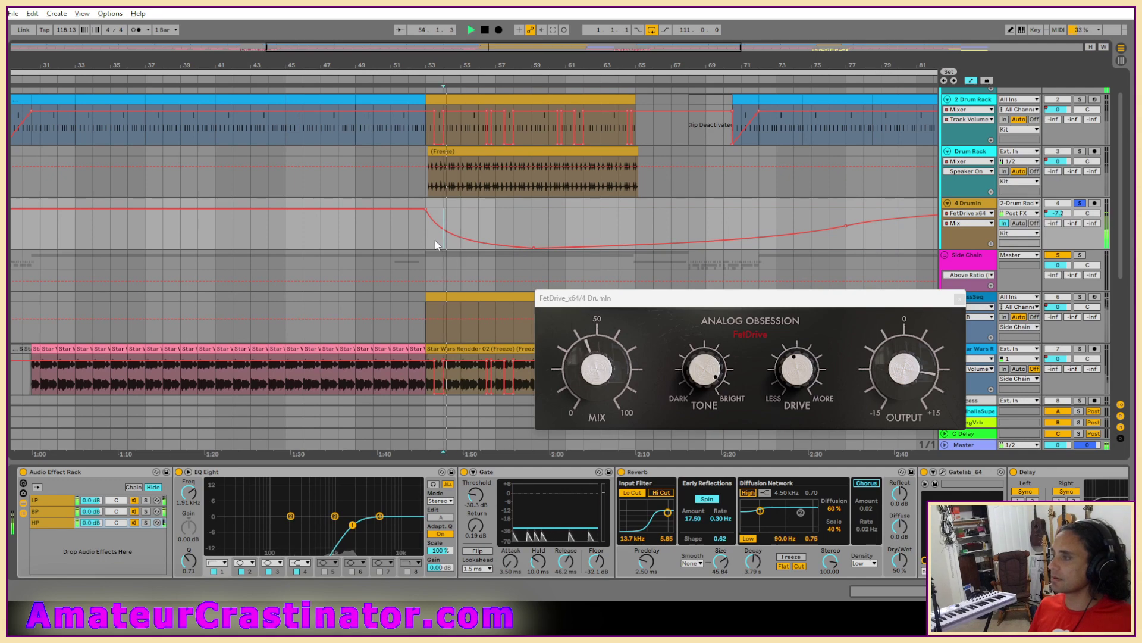
pyautogui.scroll(2, 435, 240)
pyautogui.click(432, 239)
pyautogui.press('space')
pyautogui.press('space')
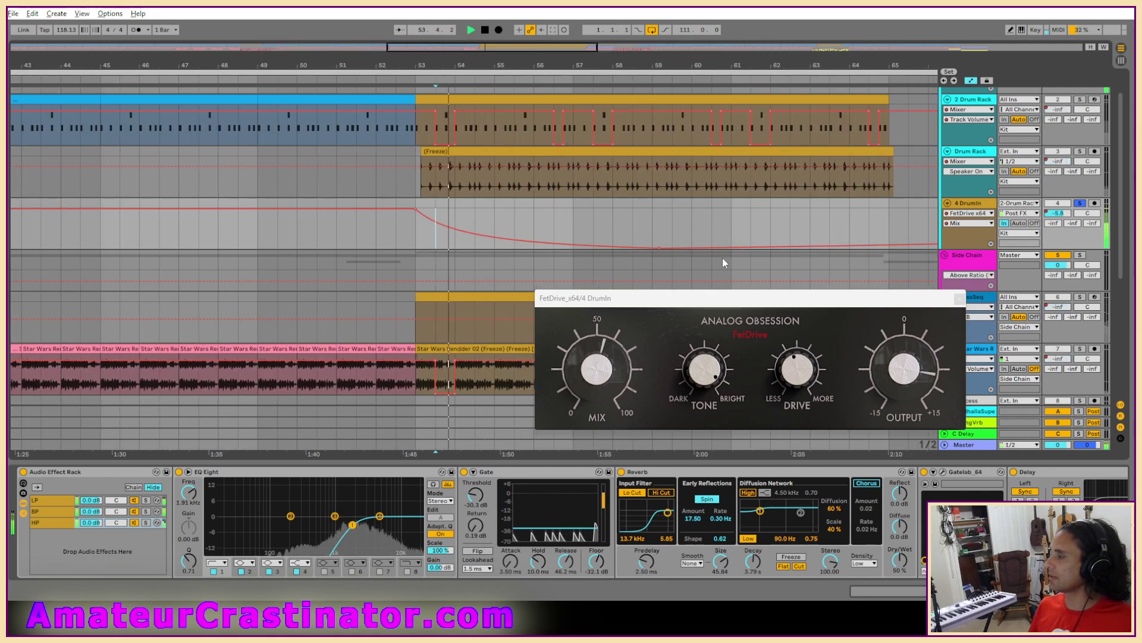
# Step: Override the automation by turning FetDrive's Mix fully up during playback, stop, and re-enable the automation
pyautogui.scroll(-3, 773, 220)
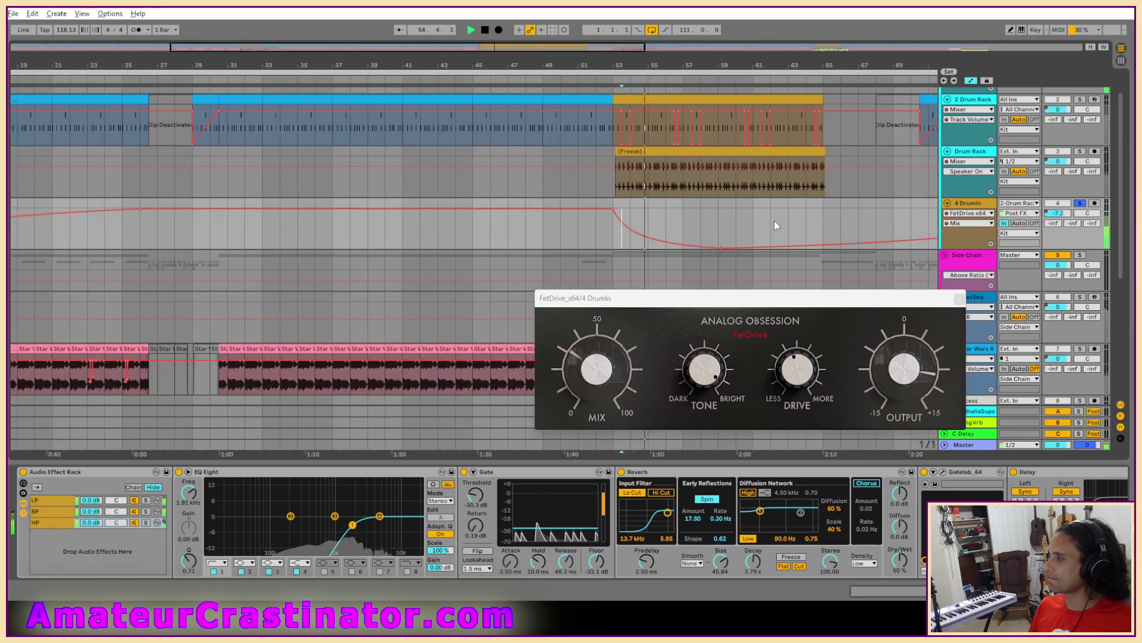
pyautogui.moveTo(624, 357); pyautogui.dragTo(633, 117)
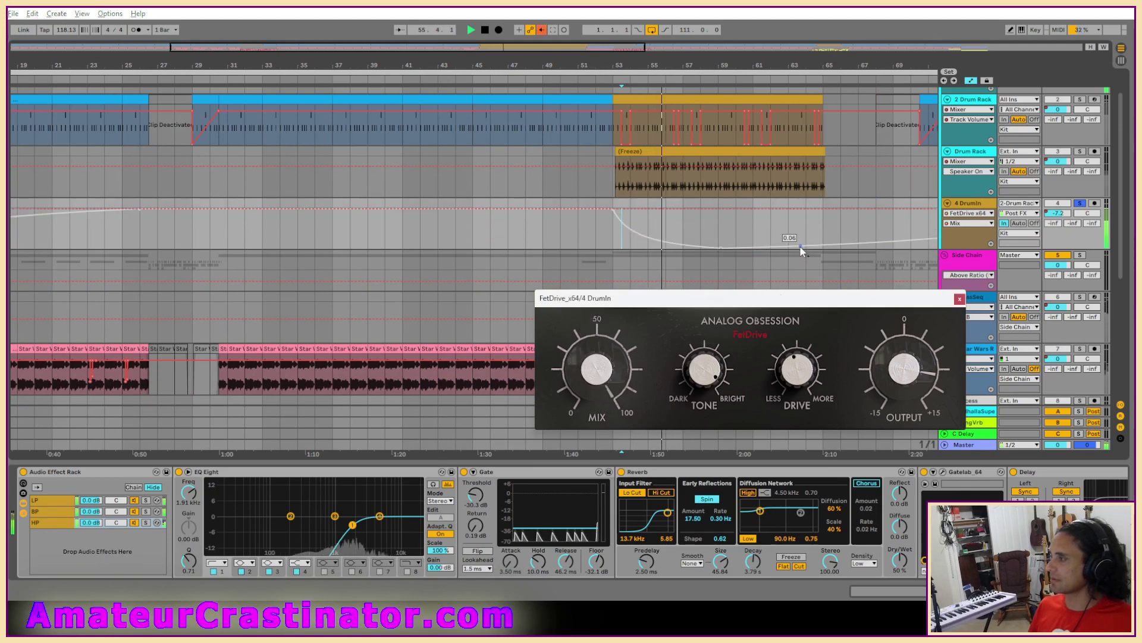
pyautogui.press('space')
pyautogui.press('space')
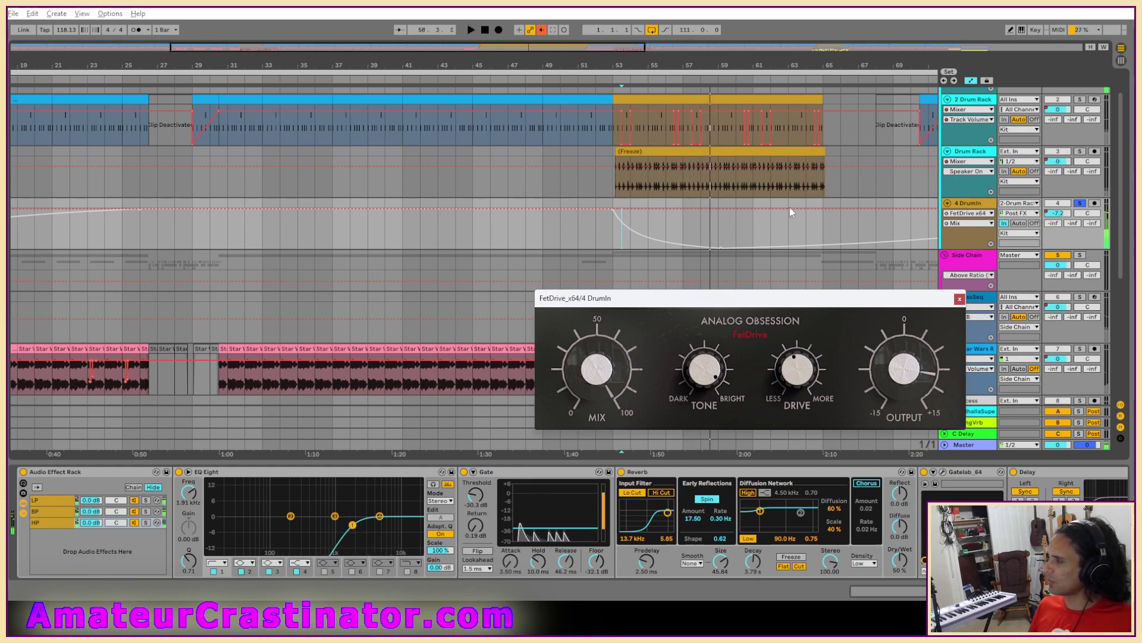
pyautogui.click(542, 30)
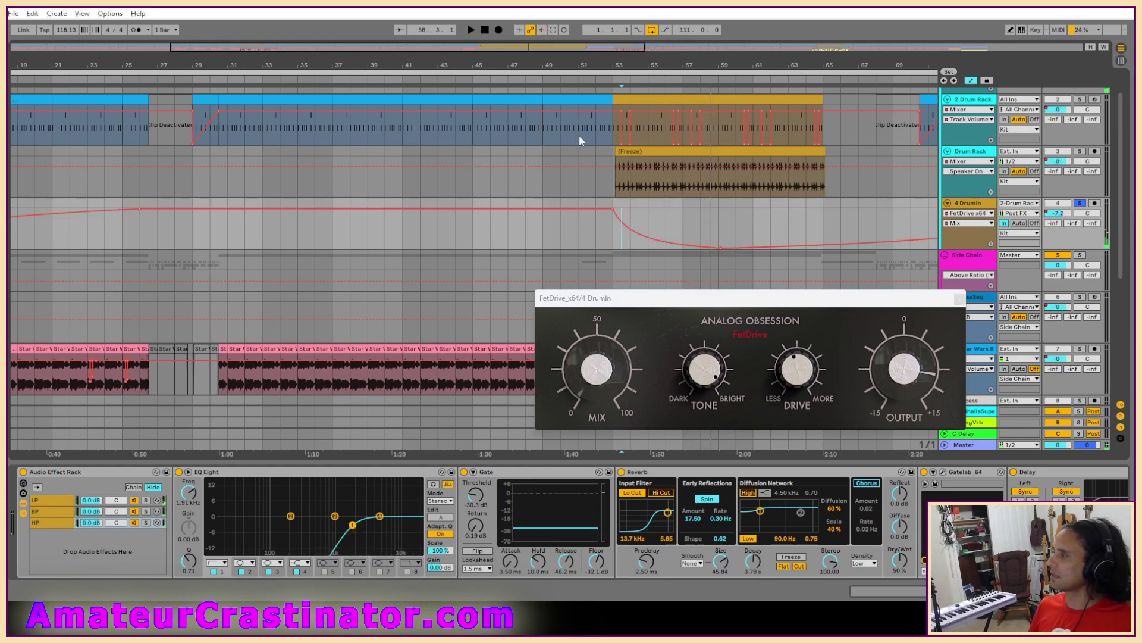
# Step: Close the FetDrive plugin window and hide the automation lanes in the arrangement
pyautogui.hscroll(10, 738, 250)
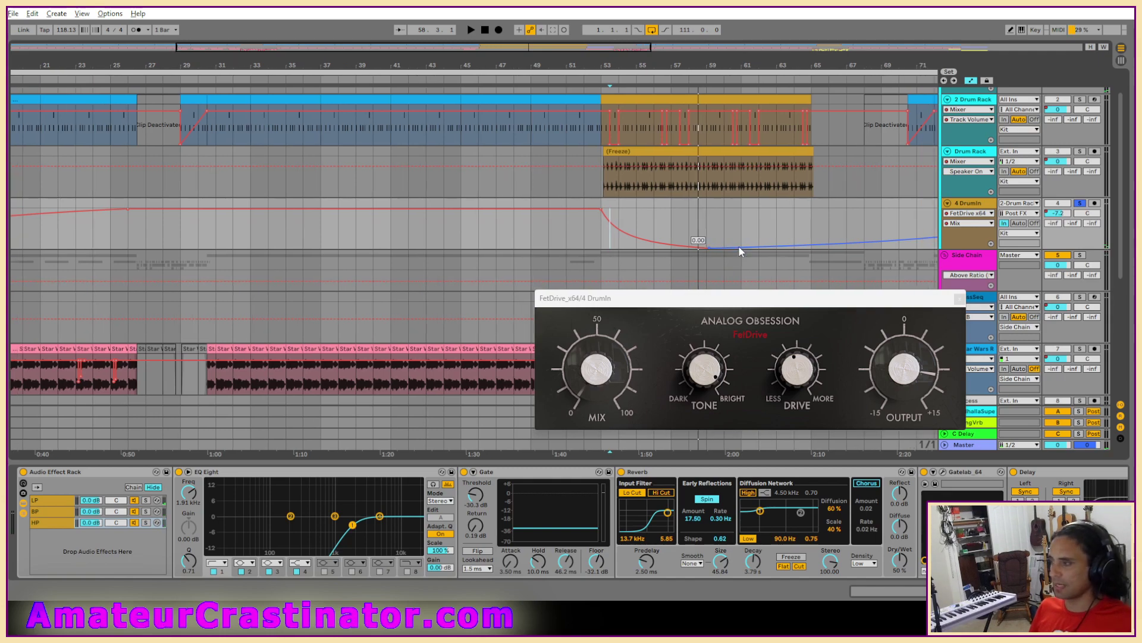
pyautogui.scroll(-6, 738, 252)
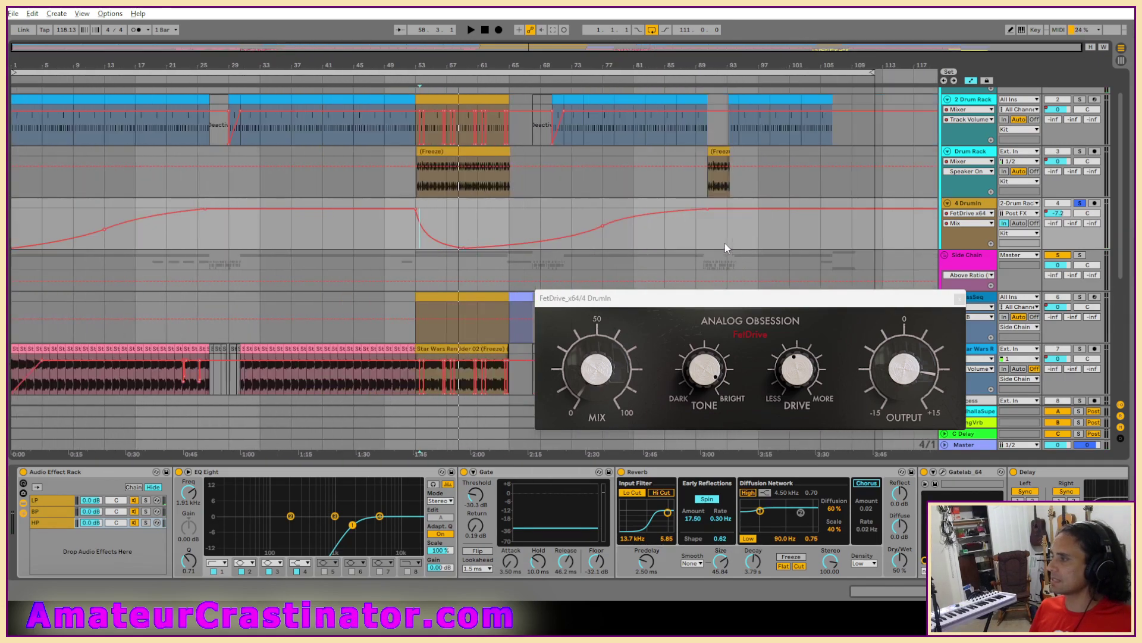
pyautogui.click(961, 299)
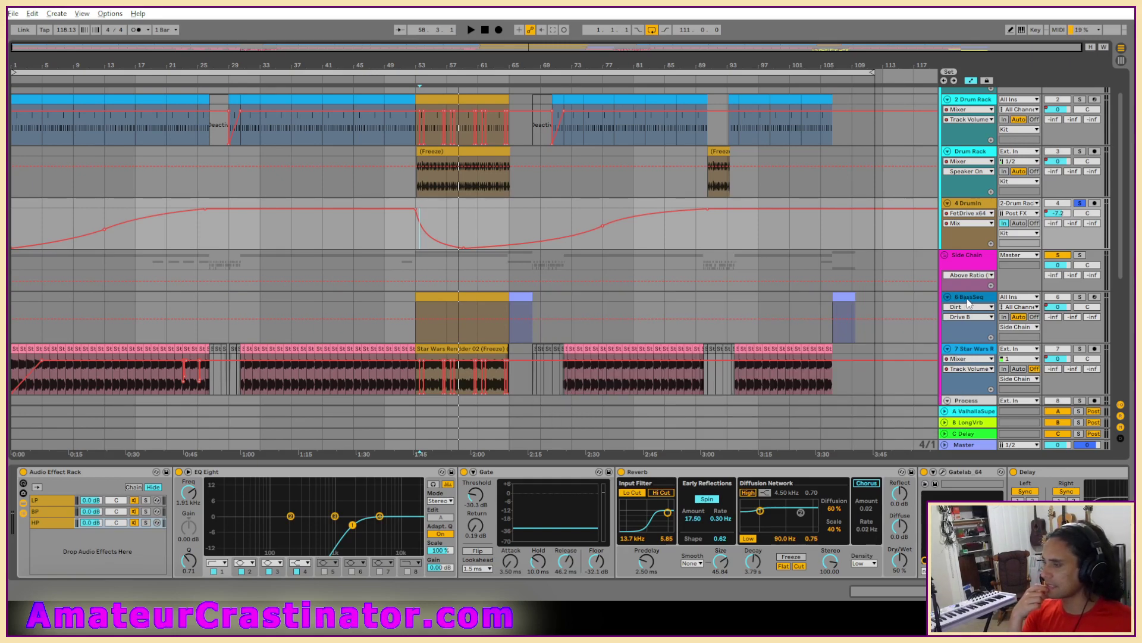
pyautogui.press('a')
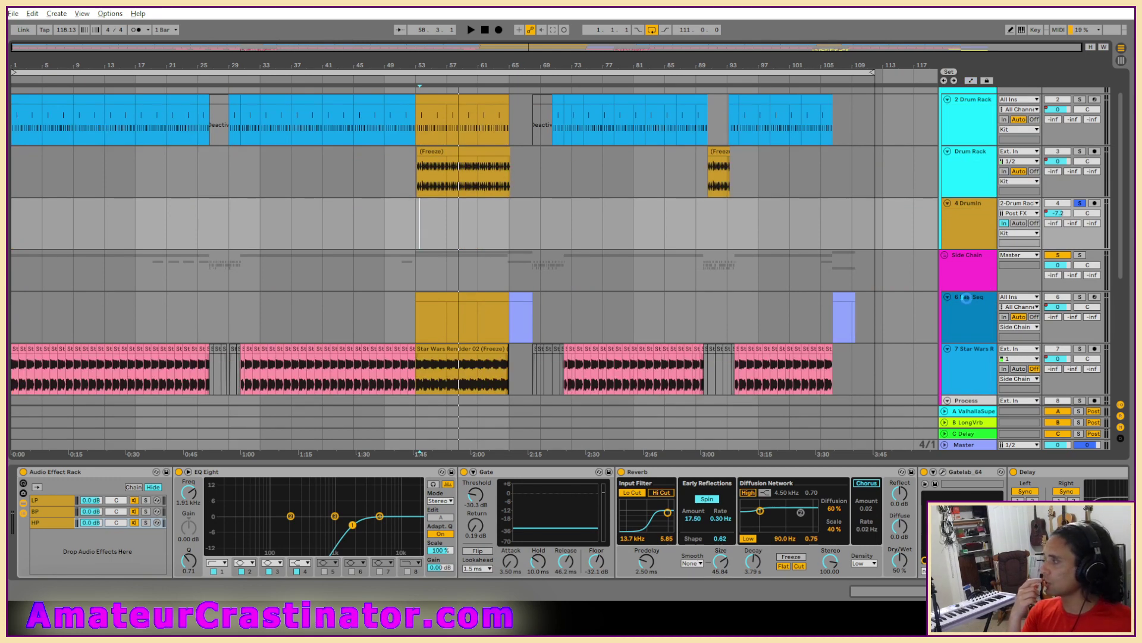
# Step: Turn off the DrumIn track's solo and play the full arrangement from bar 45
pyautogui.click(349, 214)
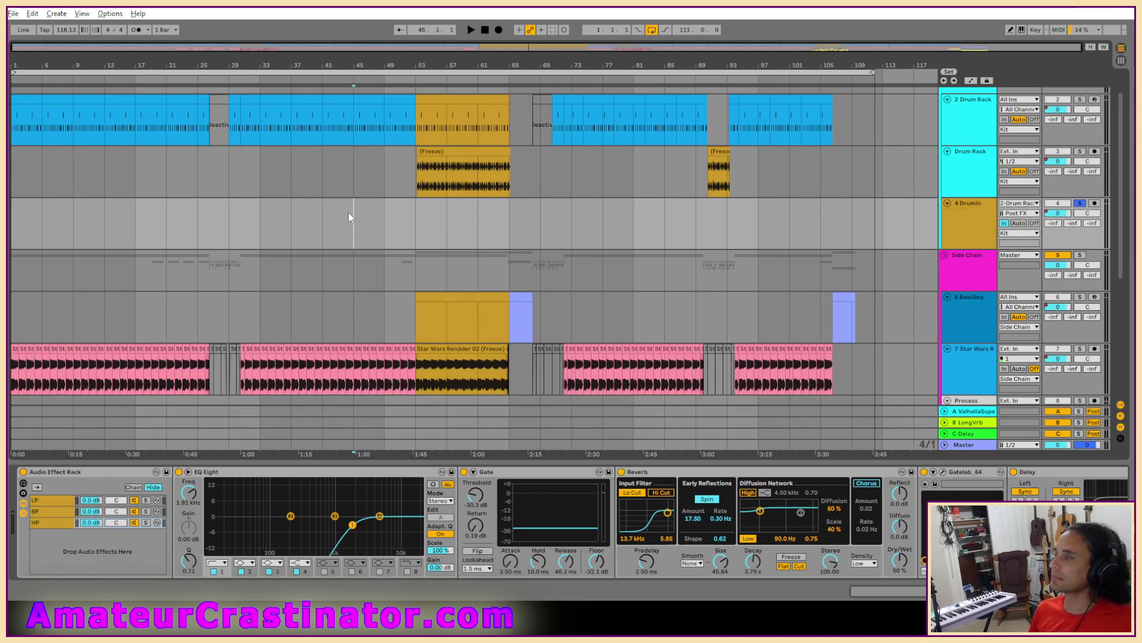
pyautogui.press('space')
pyautogui.scroll(-4, 427, 274)
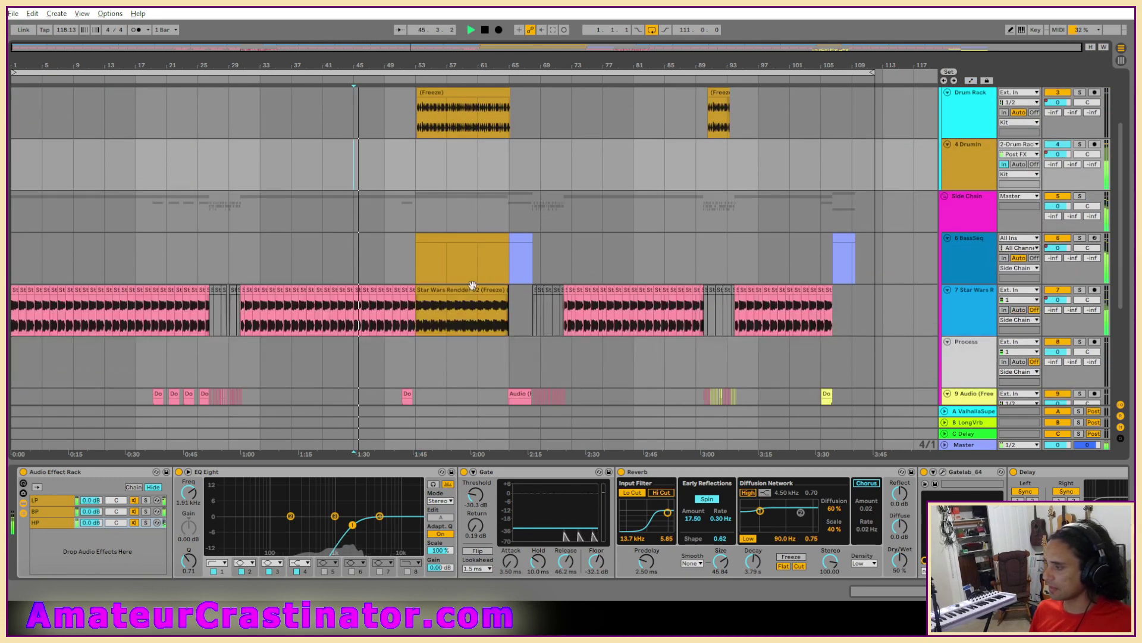
# Step: Examine the tracks from the Kit group down to the frozen audio tracks while the arrangement plays
pyautogui.scroll(5, 488, 282)
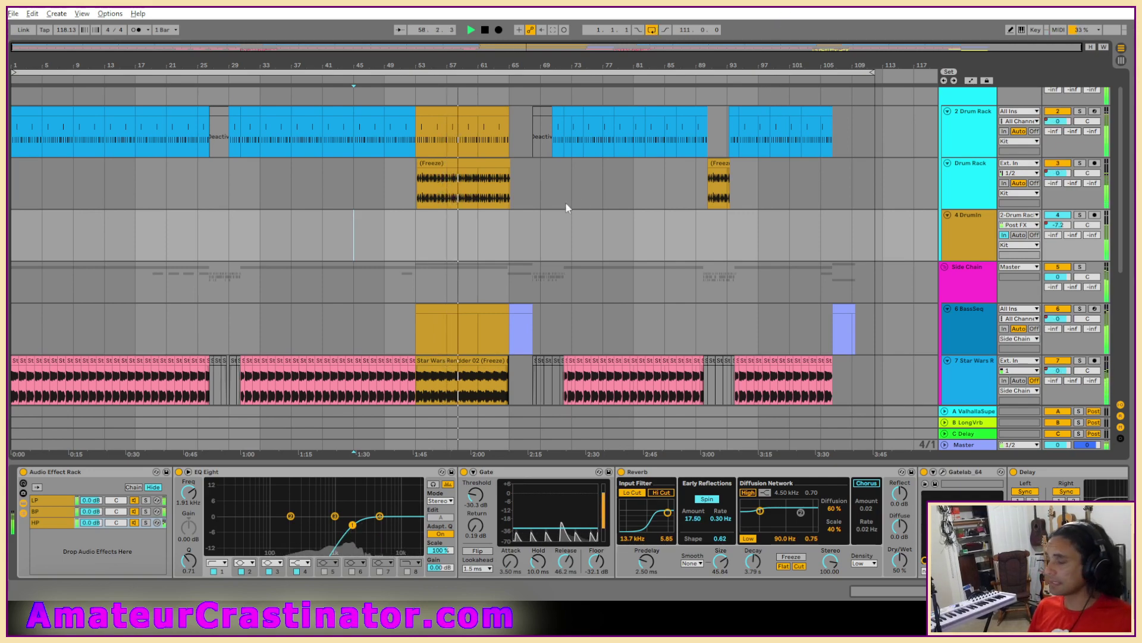
pyautogui.scroll(-5, 587, 202)
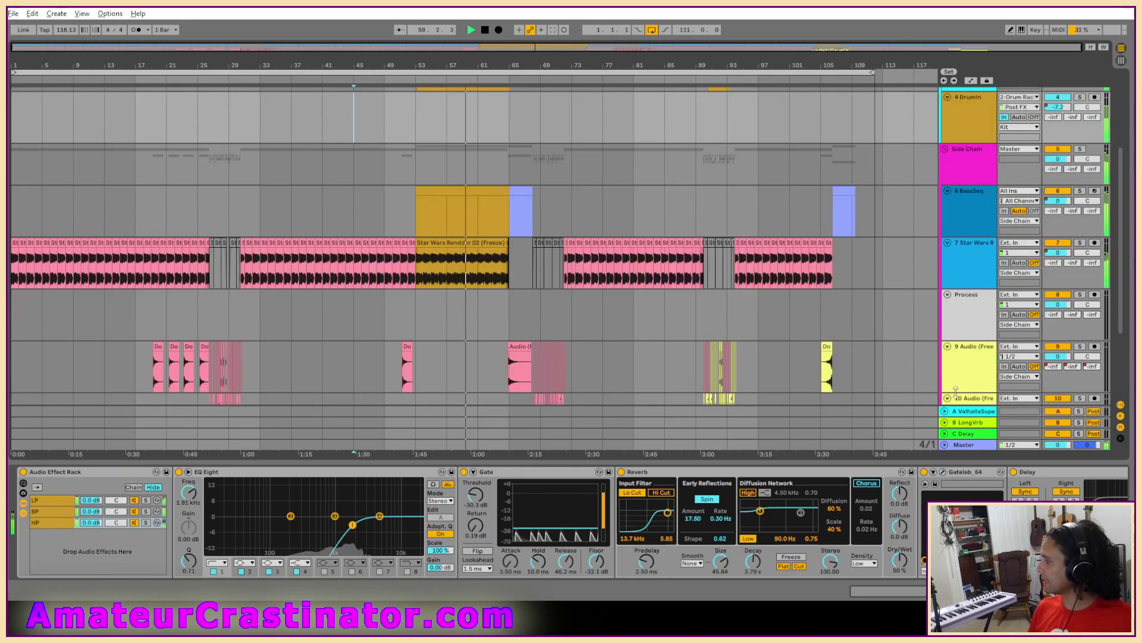
pyautogui.scroll(-5, 959, 370)
pyautogui.scroll(7, 964, 366)
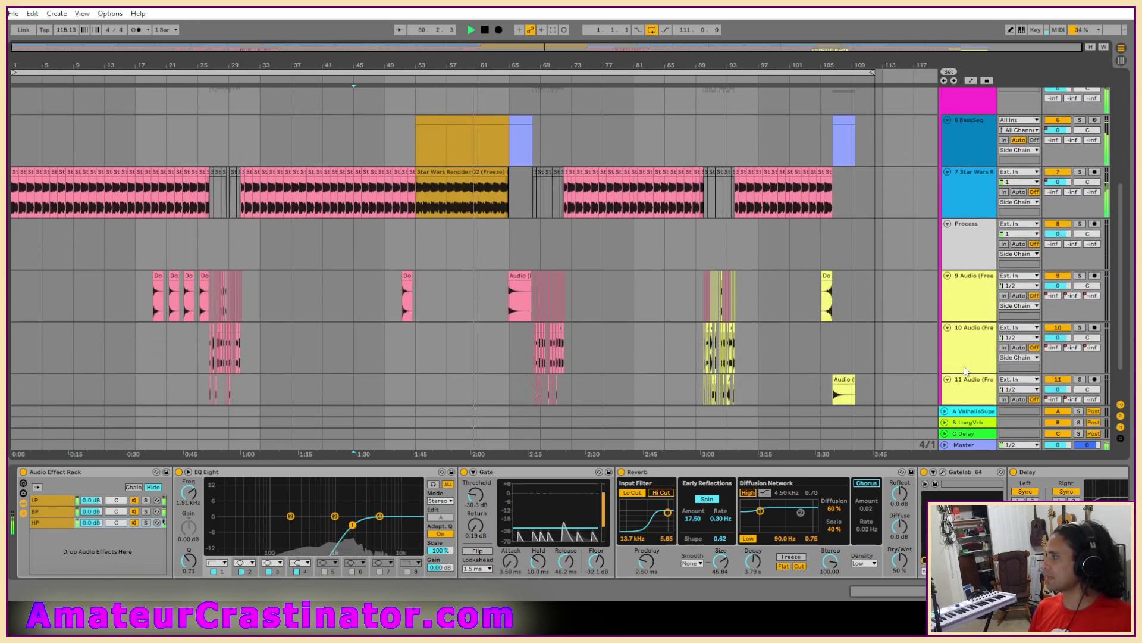
pyautogui.scroll(4, 963, 366)
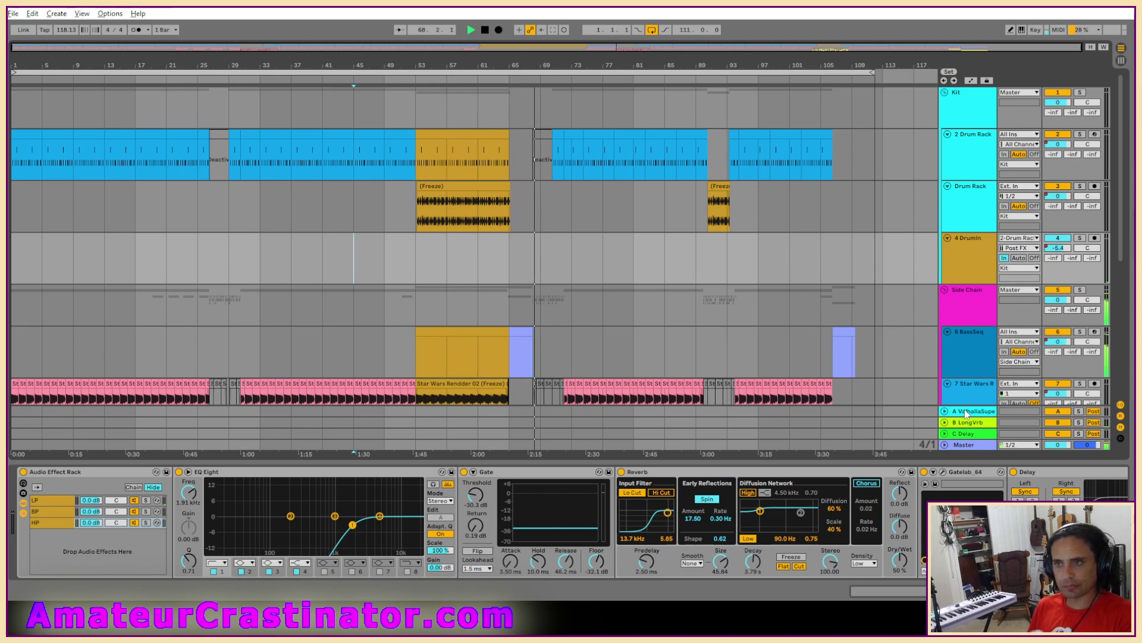
pyautogui.scroll(-4, 698, 275)
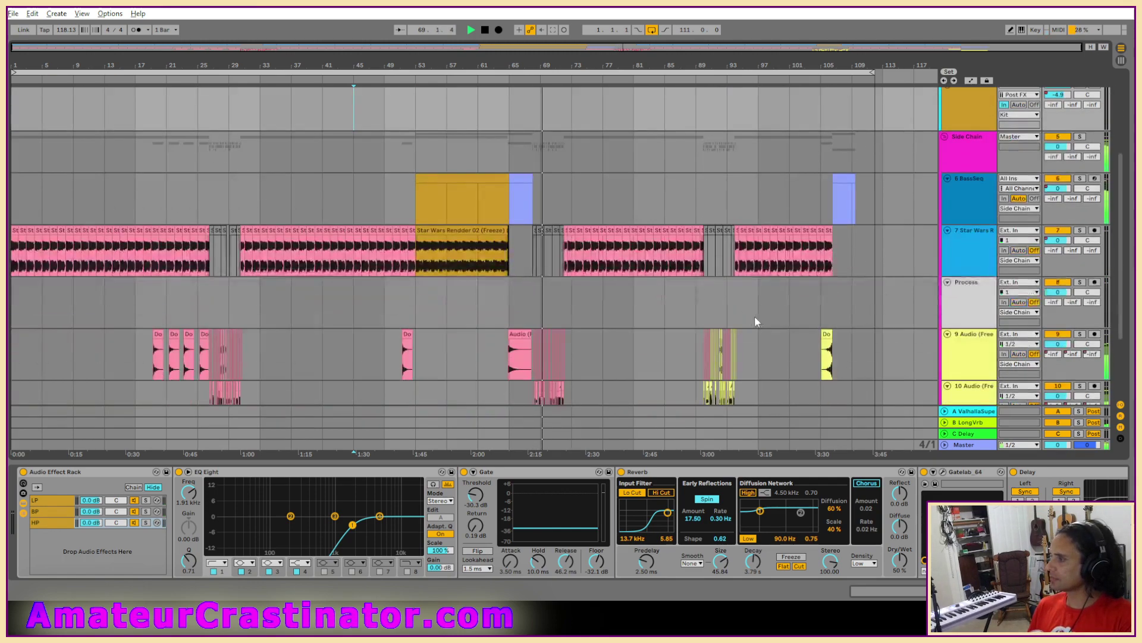
pyautogui.scroll(-1, 755, 315)
pyautogui.scroll(5, 880, 315)
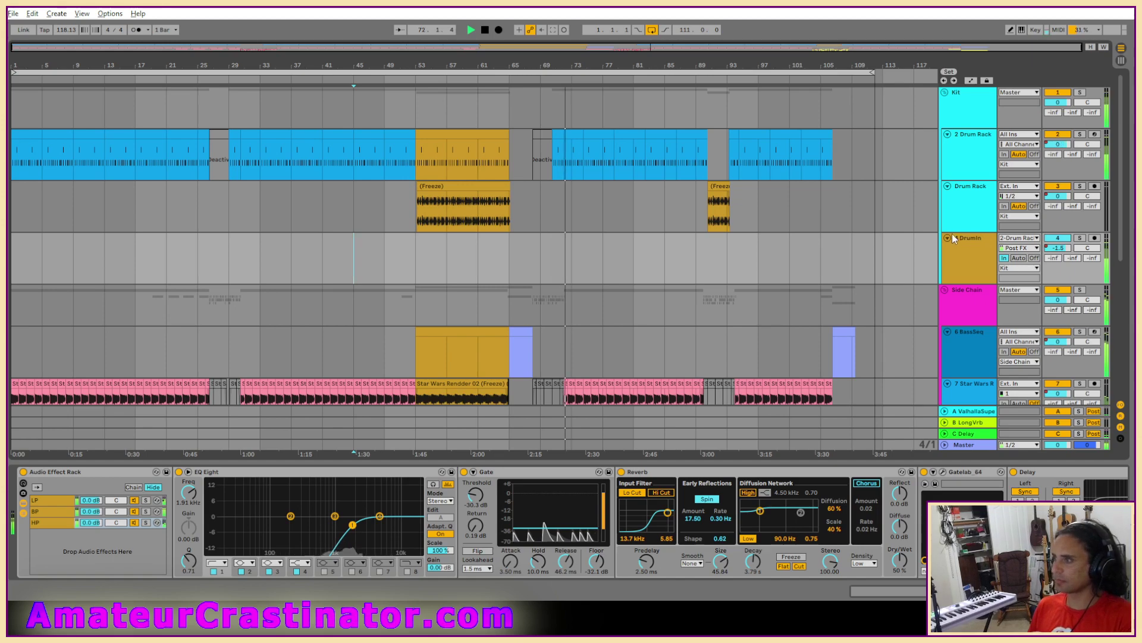
pyautogui.scroll(-1, 959, 232)
pyautogui.scroll(-5, 960, 231)
pyautogui.scroll(3, 959, 231)
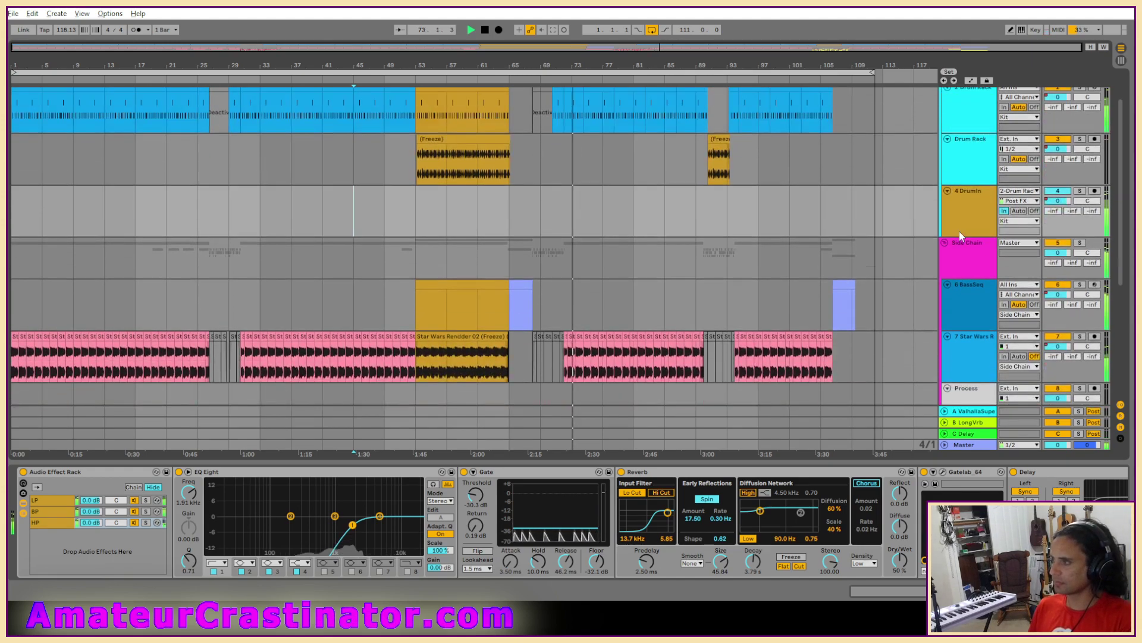
# Step: Show the Star Wars track's device chain and turn on the automation lanes in the arrangement
pyautogui.scroll(-5, 956, 300)
pyautogui.click(962, 302)
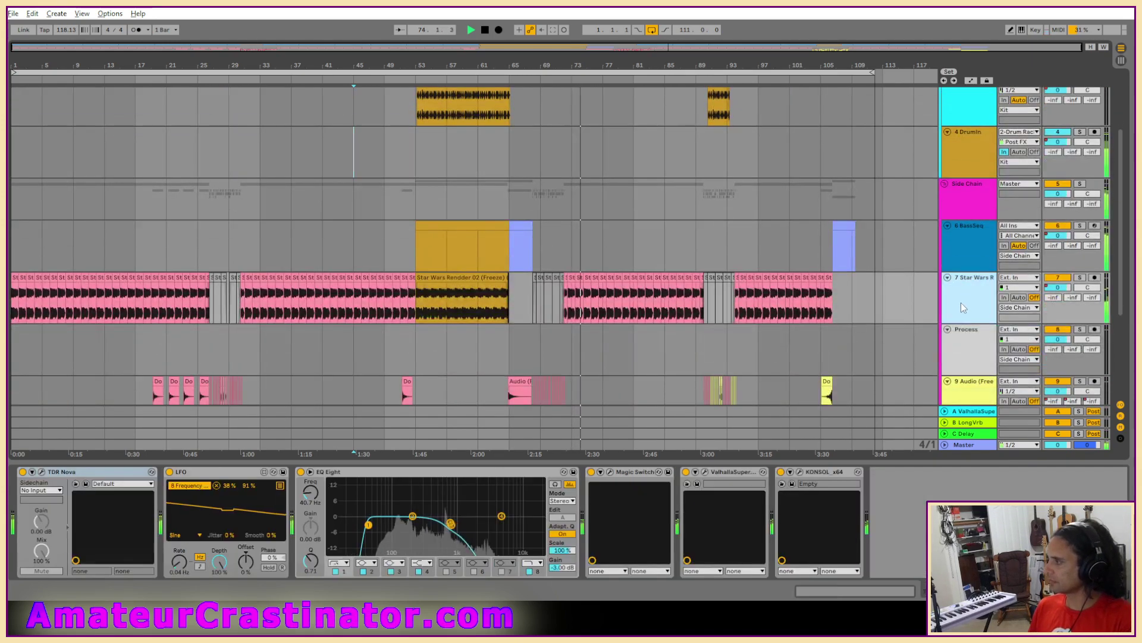
pyautogui.press('a')
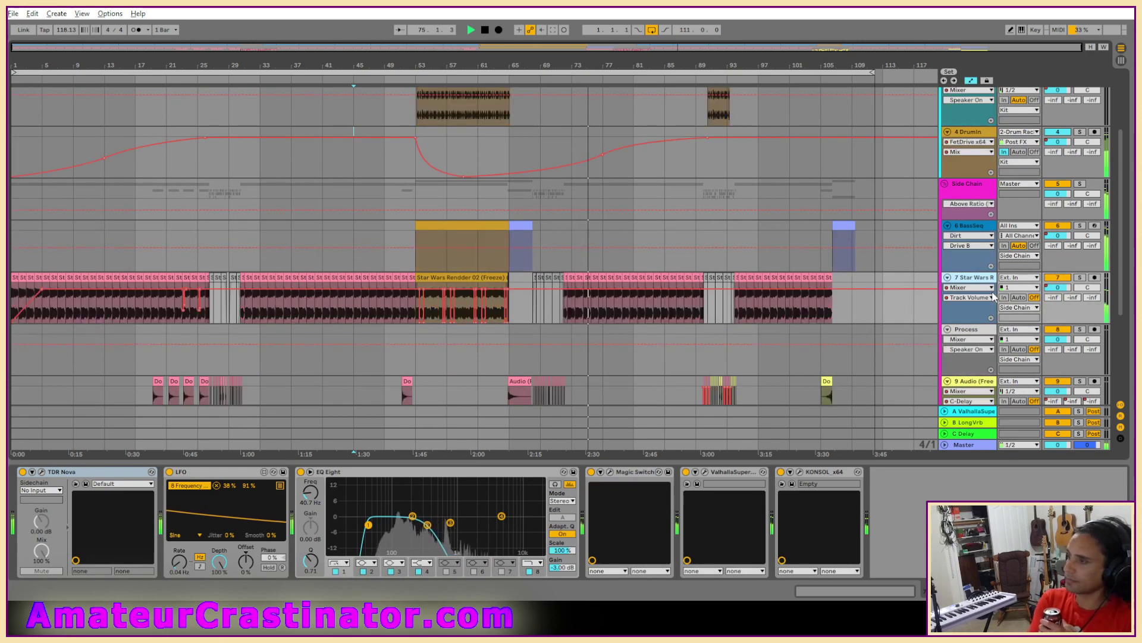
# Step: Show the Track Volume automation of the frozen Drum Rack audio track and the DrumIn track
pyautogui.scroll(8, 518, 324)
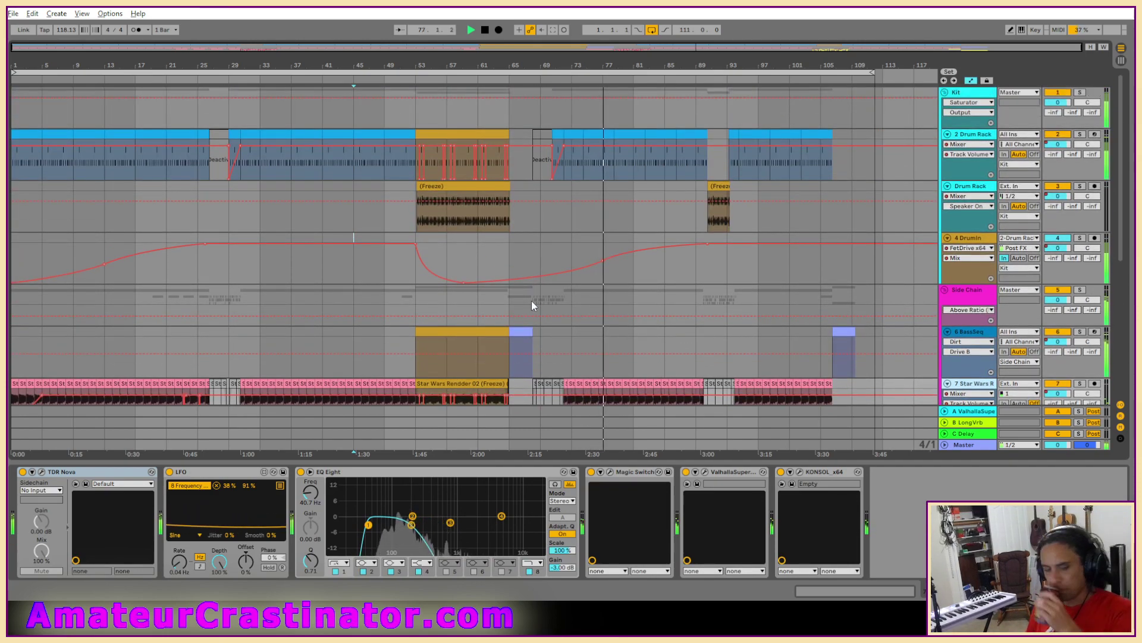
pyautogui.click(1058, 196)
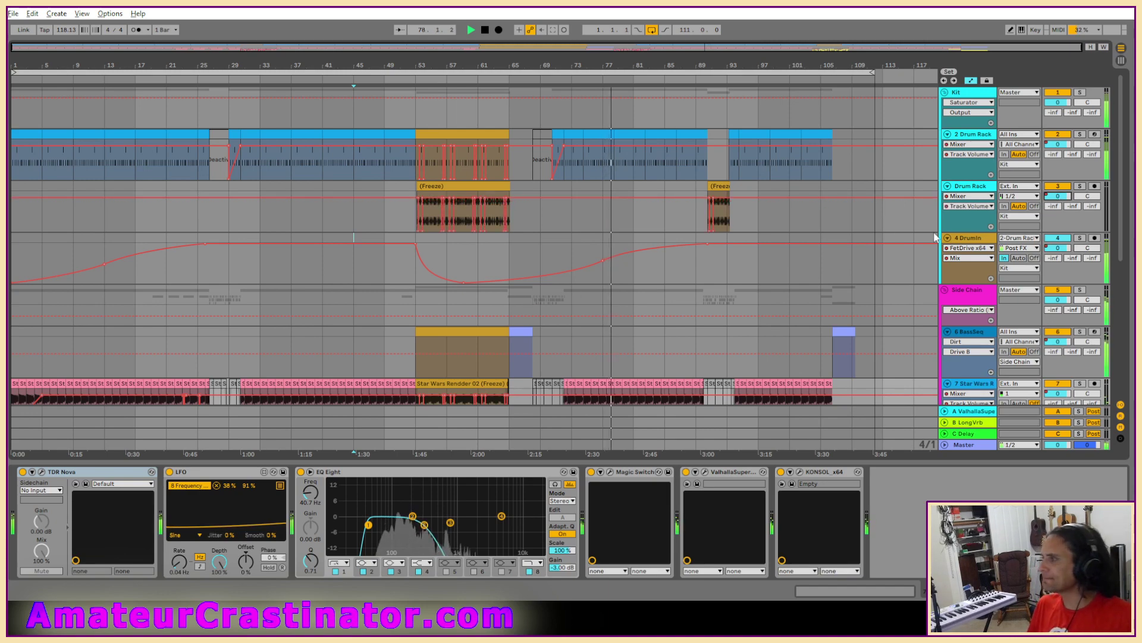
pyautogui.scroll(3, 402, 268)
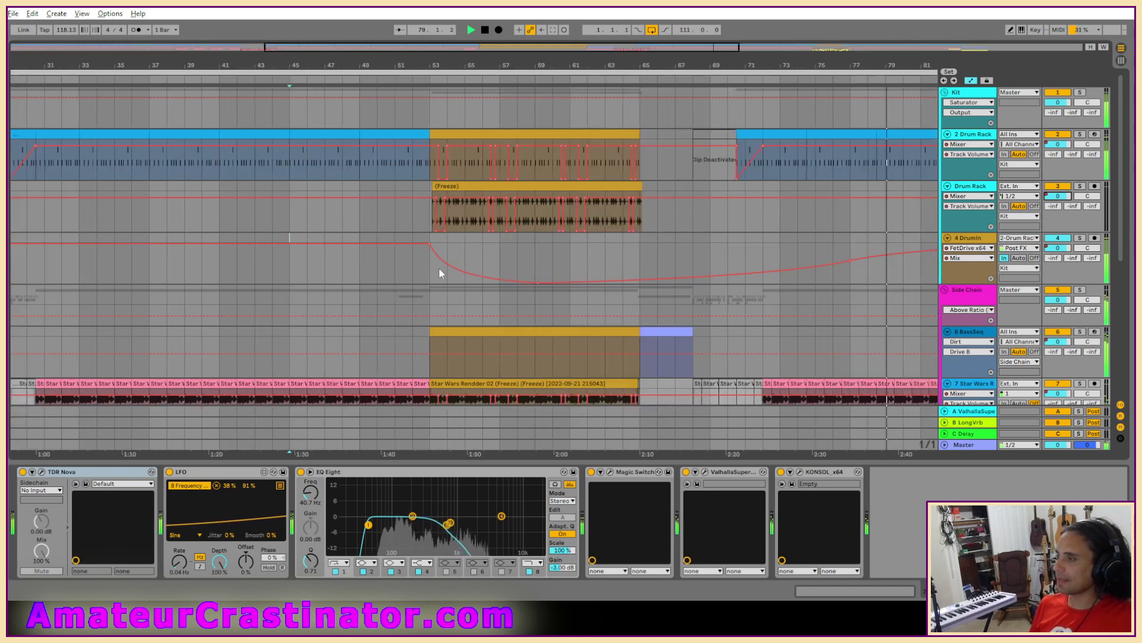
pyautogui.click(1058, 247)
pyautogui.scroll(-2, 830, 306)
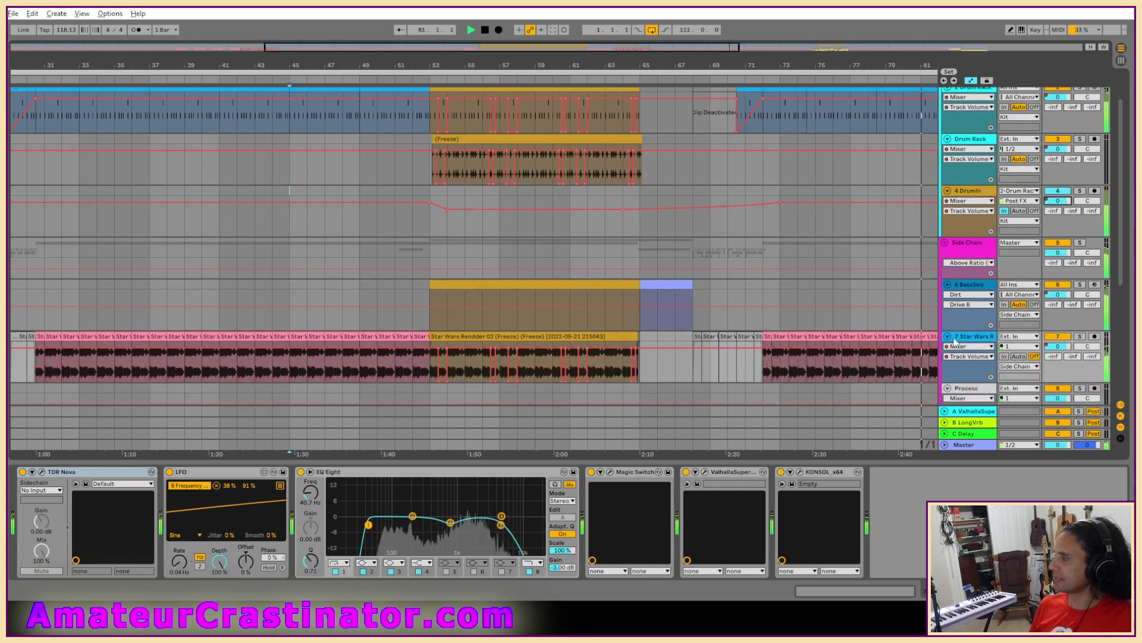
# Step: Inspect the BassSeq track's devices and the delay and reverb send automation on the frozen audio tracks
pyautogui.click(969, 323)
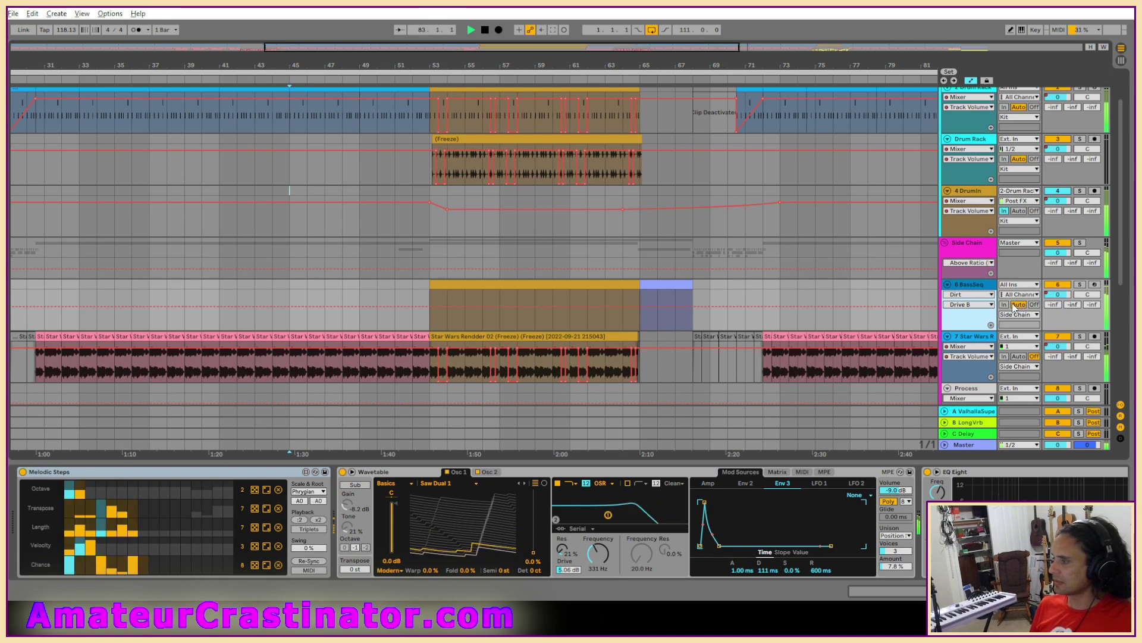
pyautogui.scroll(-1, 1018, 305)
pyautogui.moveTo(952, 591)
pyautogui.mouseDown()
pyautogui.moveTo(1065, 591)
pyautogui.moveTo(952, 591)
pyautogui.mouseUp()
pyautogui.scroll(-15, 744, 286)
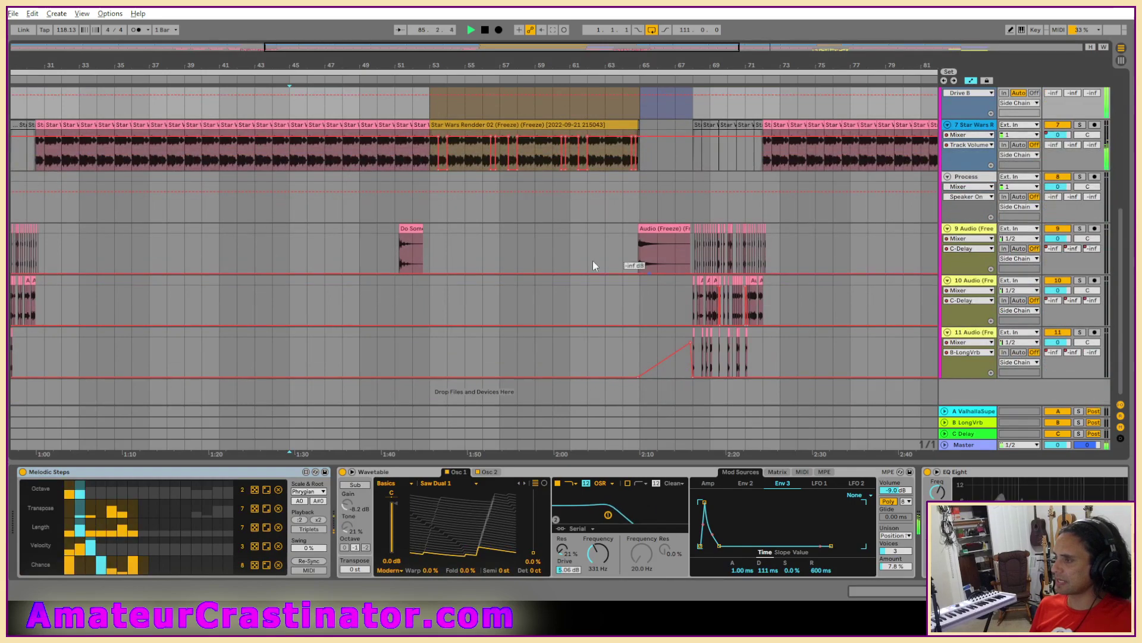
# Step: Restart playback from the clip at bar 51 on track 9 and check the Drum Rack MIDI track's Track Volume automation
pyautogui.click(410, 233)
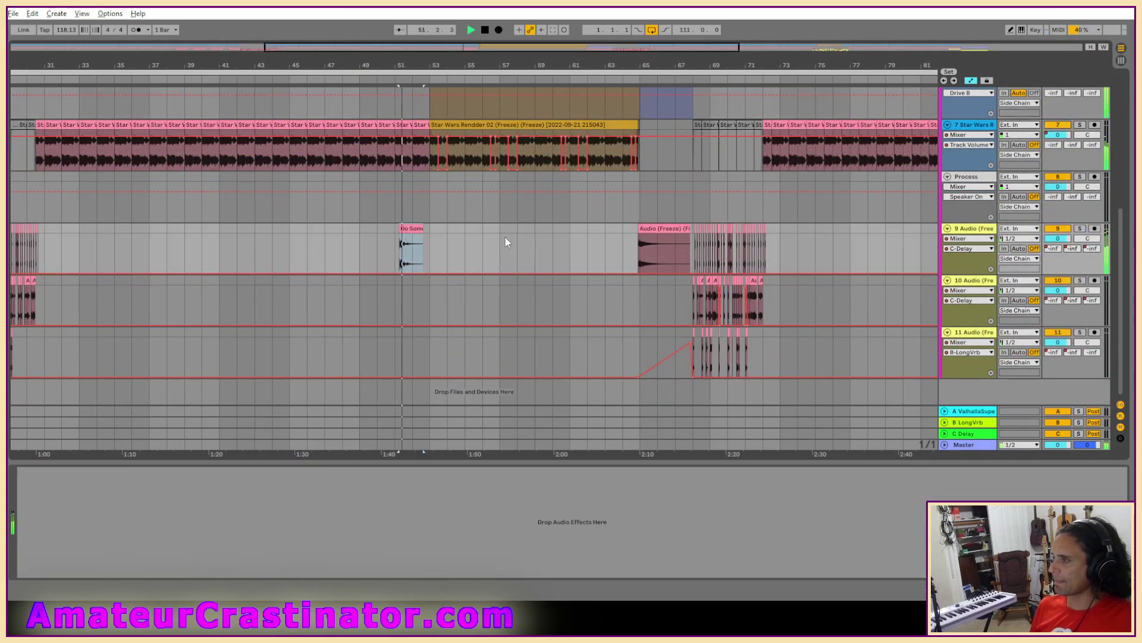
pyautogui.scroll(17, 505, 238)
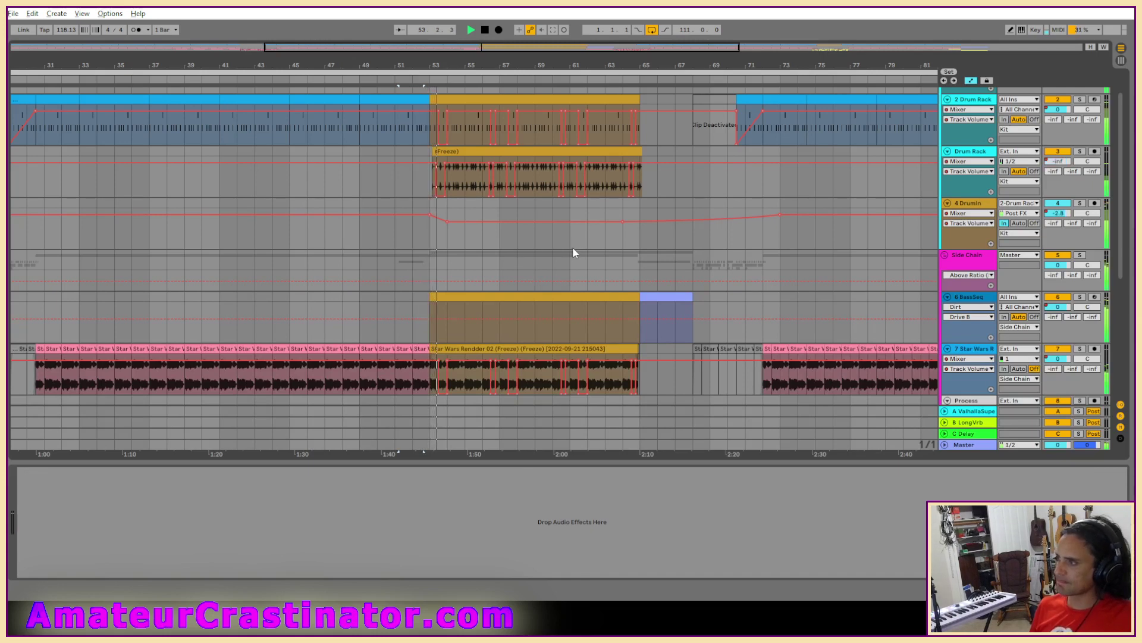
pyautogui.click(967, 109)
pyautogui.click(967, 112)
pyautogui.click(966, 120)
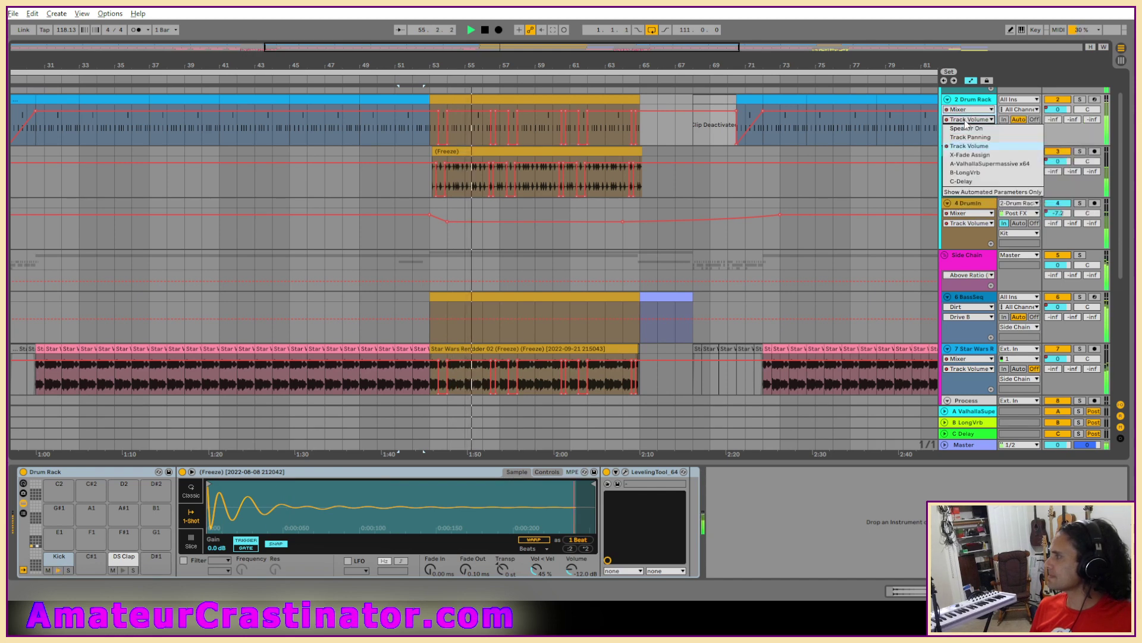
pyautogui.click(966, 122)
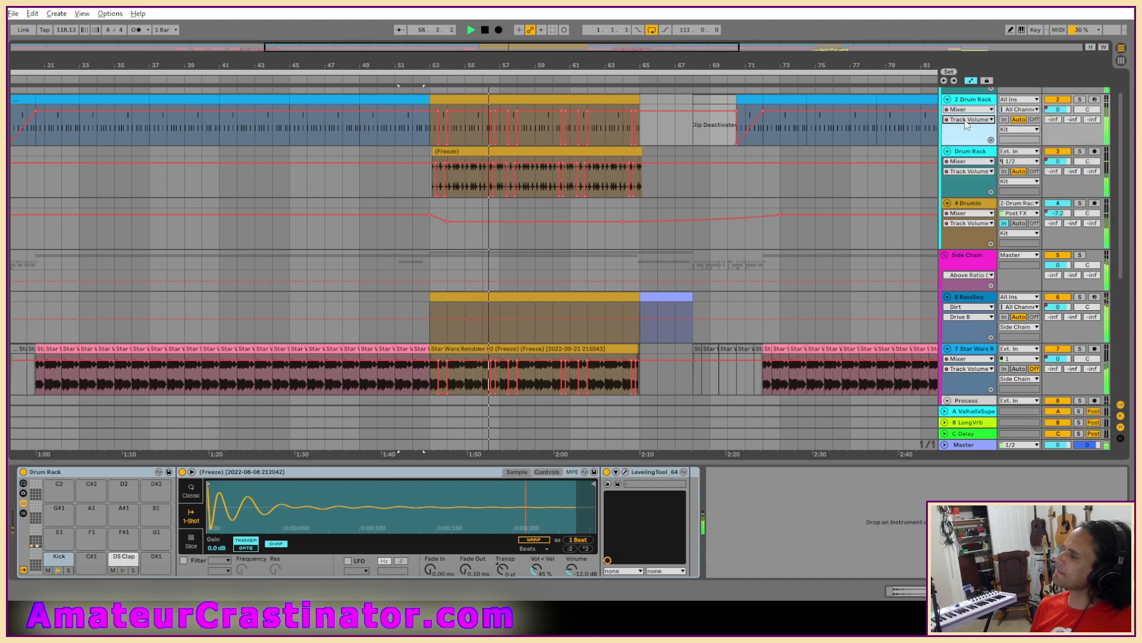
# Step: Inspect the DS Clap and Kick pads' device chains and the effects on the frozen Drum Rack audio track
pyautogui.click(123, 557)
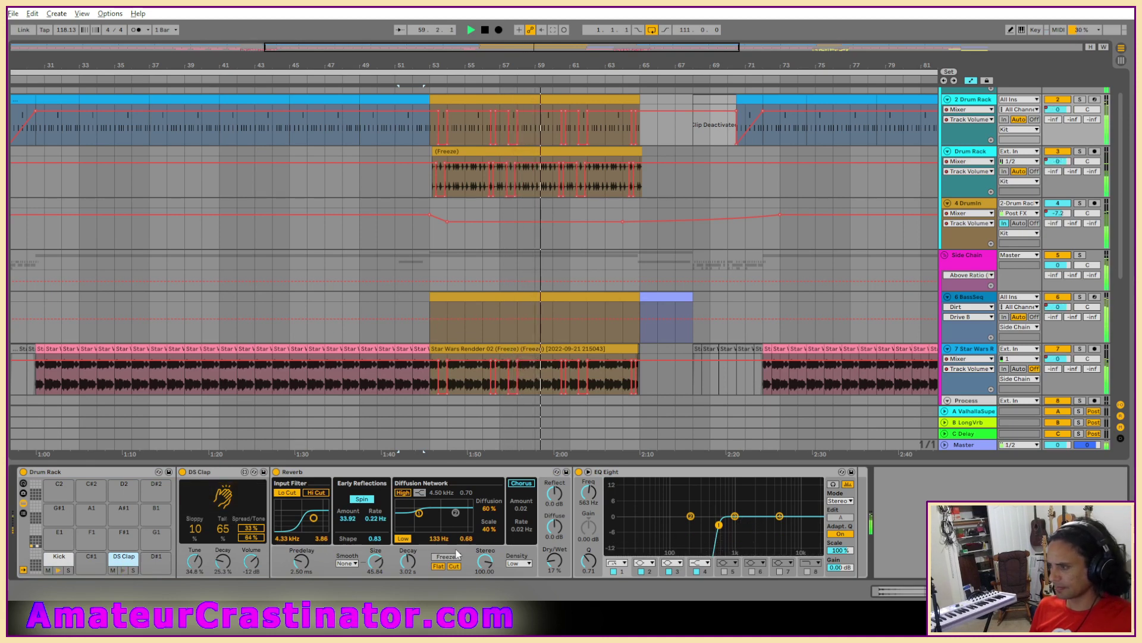
pyautogui.click(62, 559)
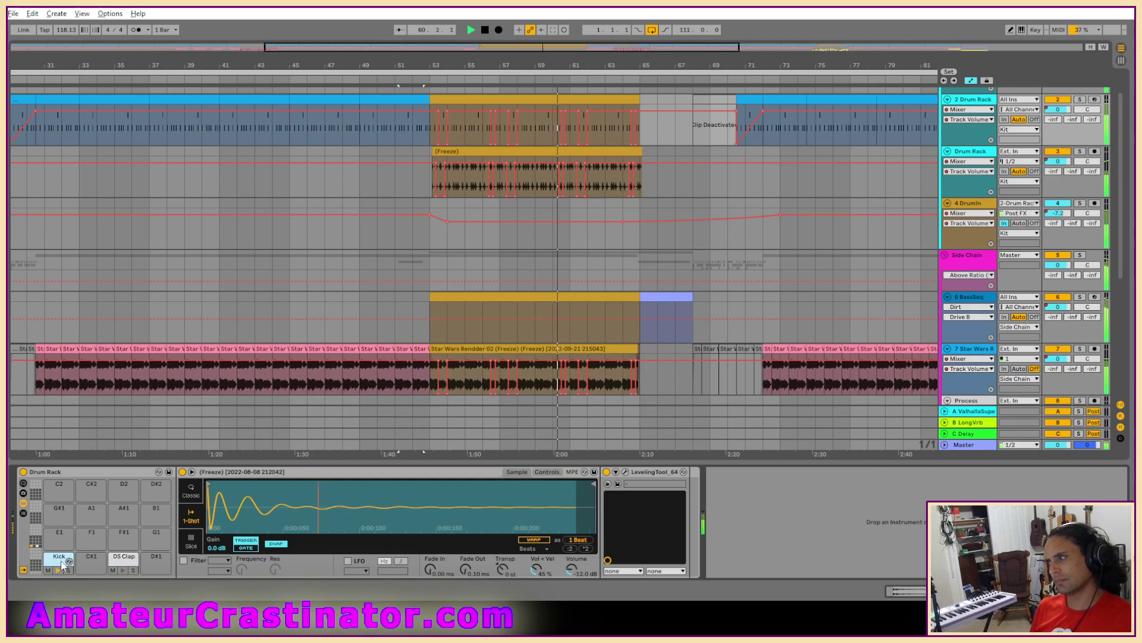
pyautogui.click(135, 562)
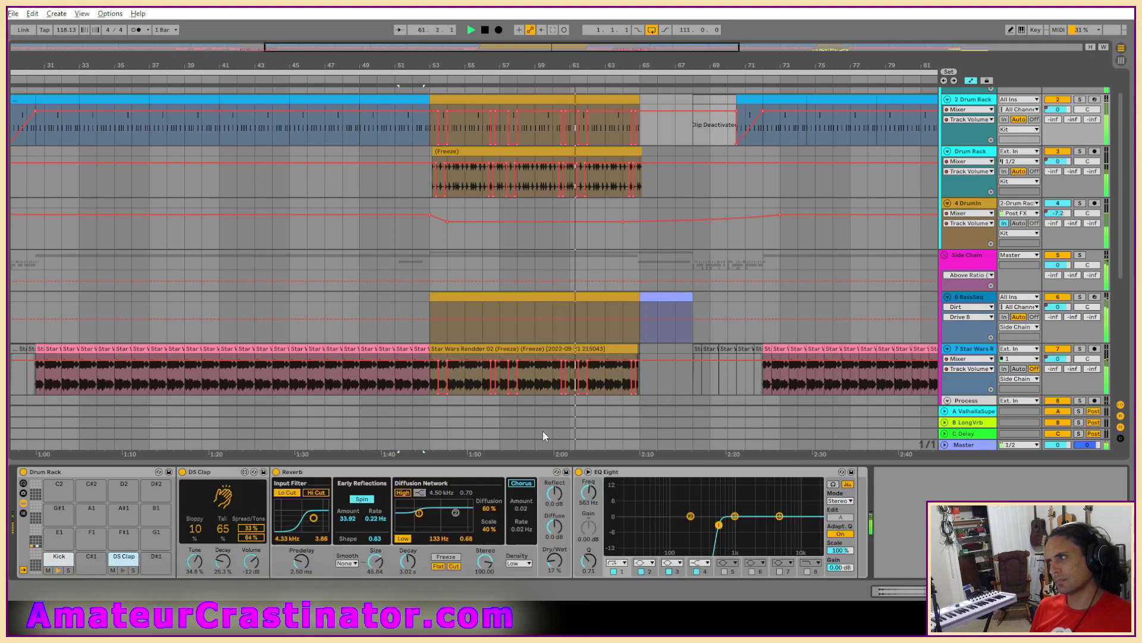
pyautogui.click(730, 358)
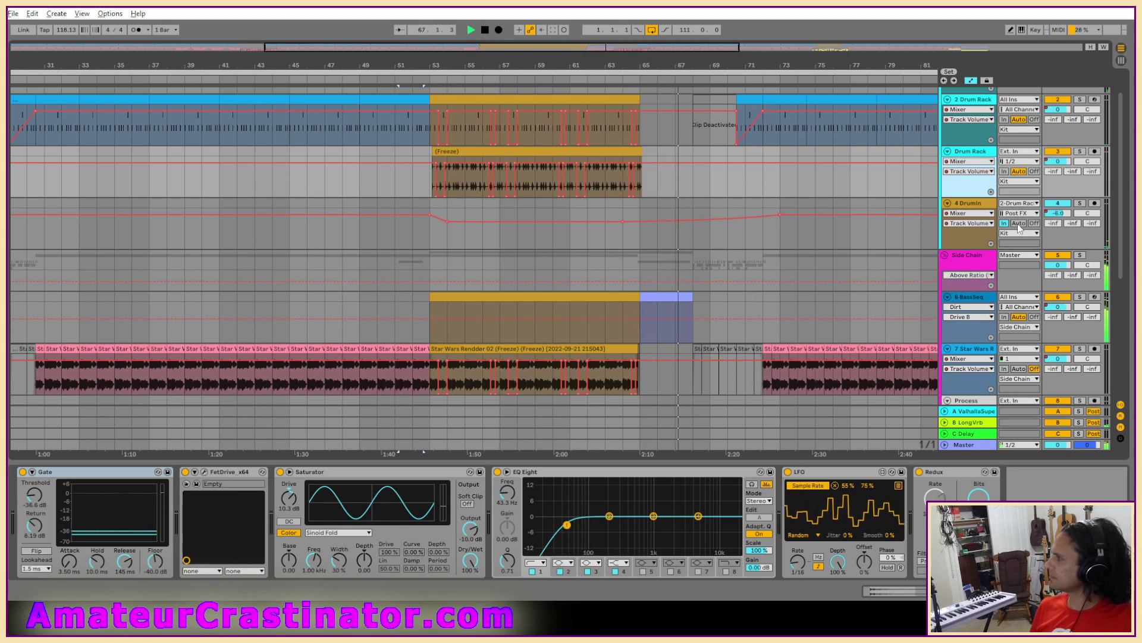
# Step: Inspect the BP chain of DrumIn's effect rack and show its Saturator Drive automation across the full arrangement
pyautogui.scroll(1, 1006, 241)
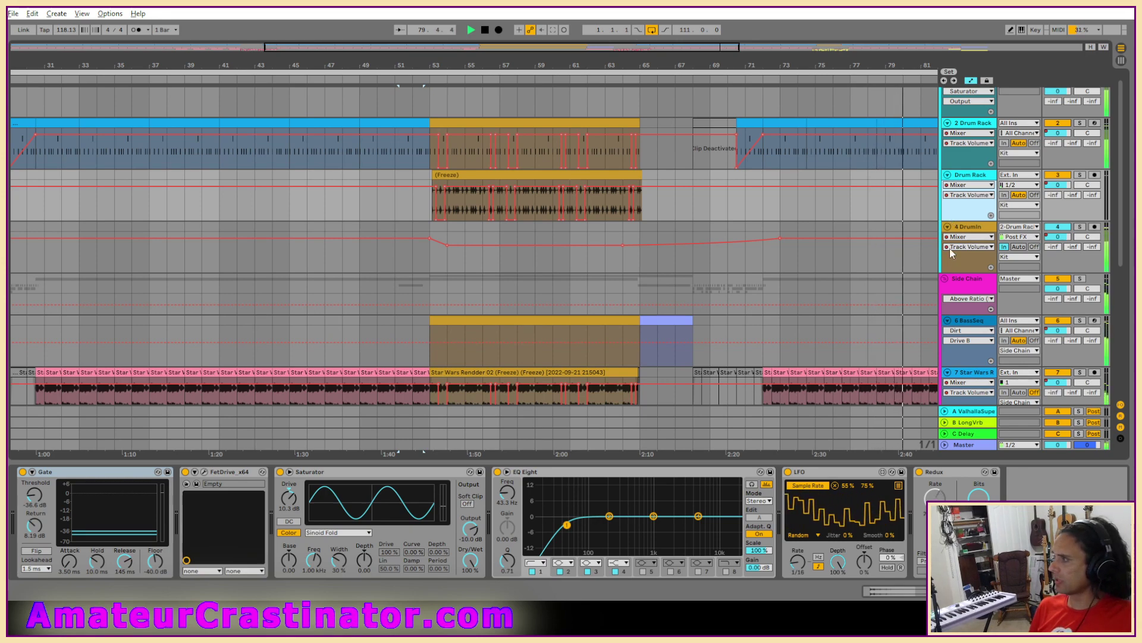
pyautogui.click(958, 267)
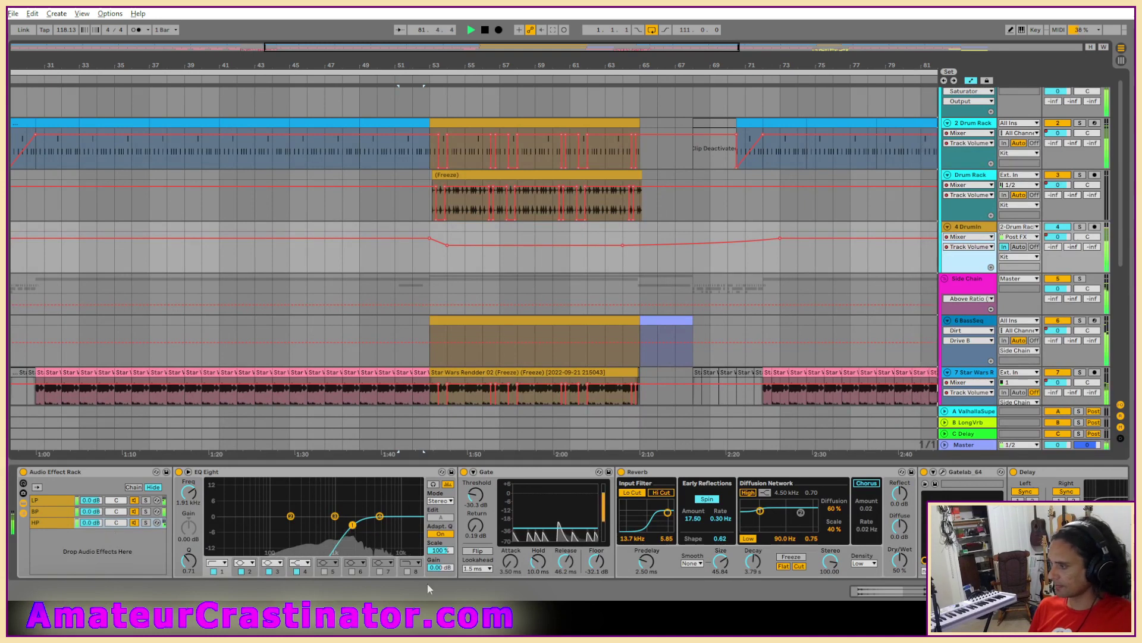
pyautogui.click(49, 512)
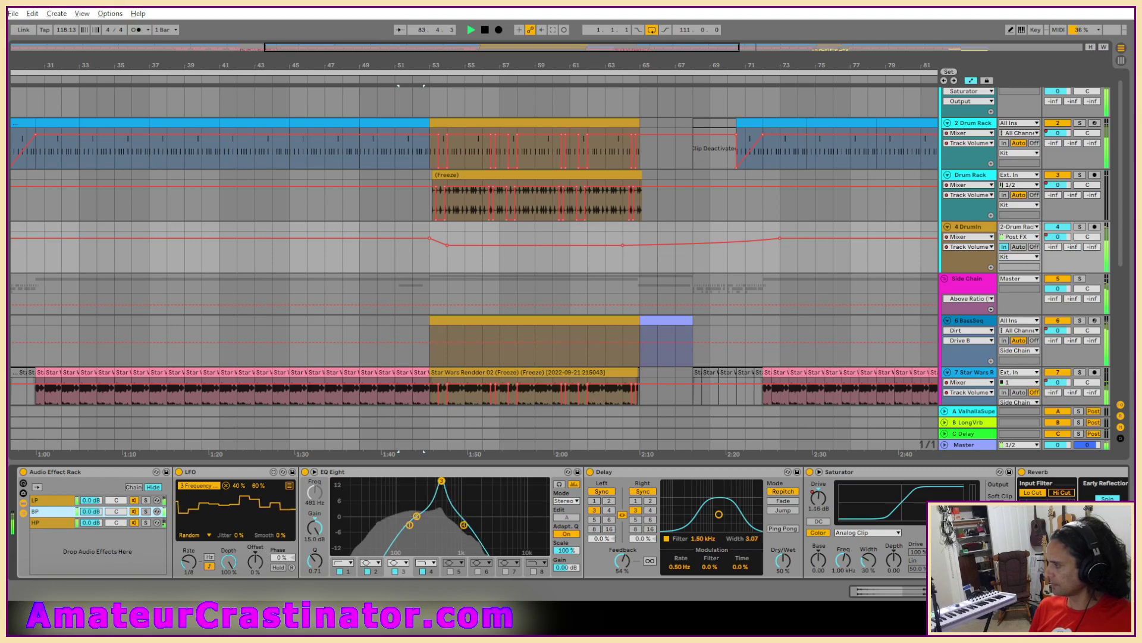
pyautogui.moveTo(976, 591)
pyautogui.mouseDown()
pyautogui.moveTo(1039, 592)
pyautogui.moveTo(994, 592)
pyautogui.mouseUp()
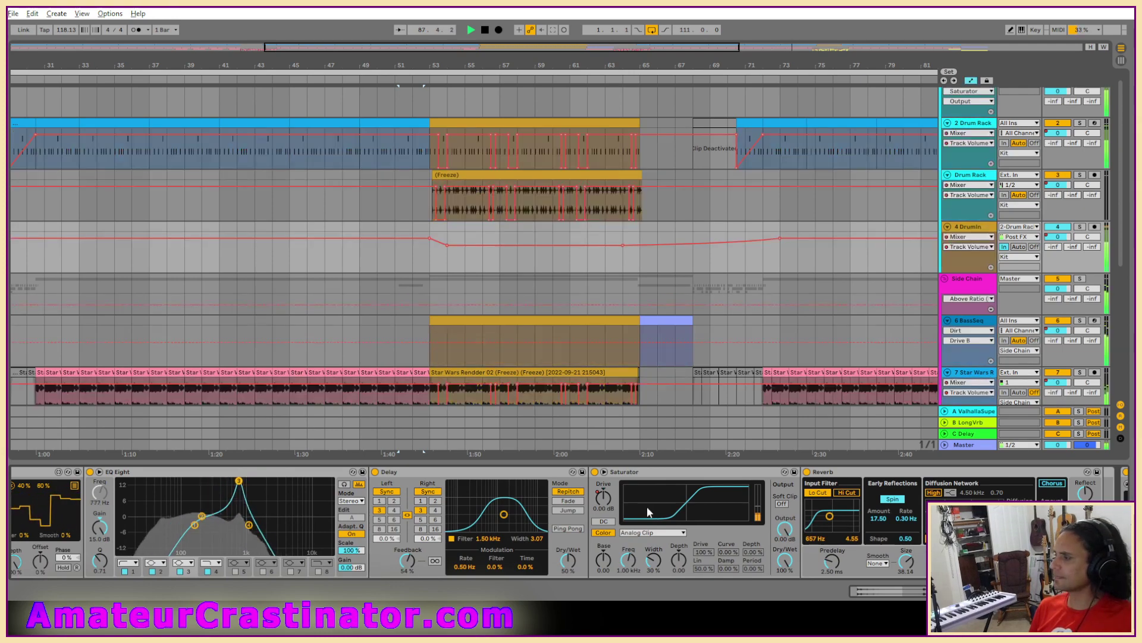
pyautogui.click(599, 501)
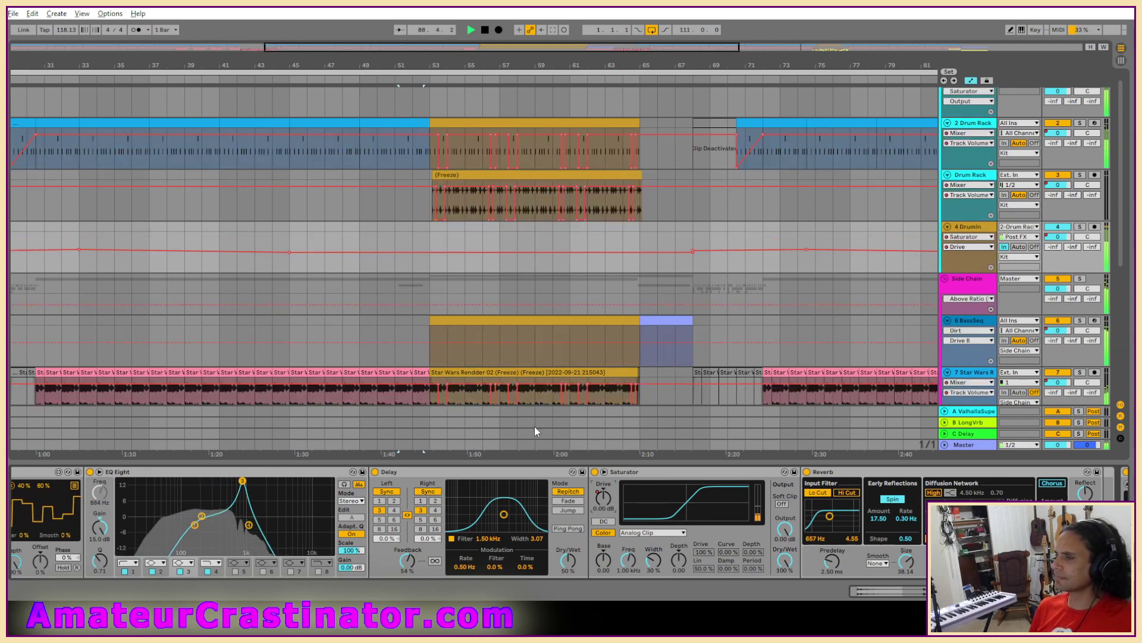
pyautogui.scroll(-3, 588, 243)
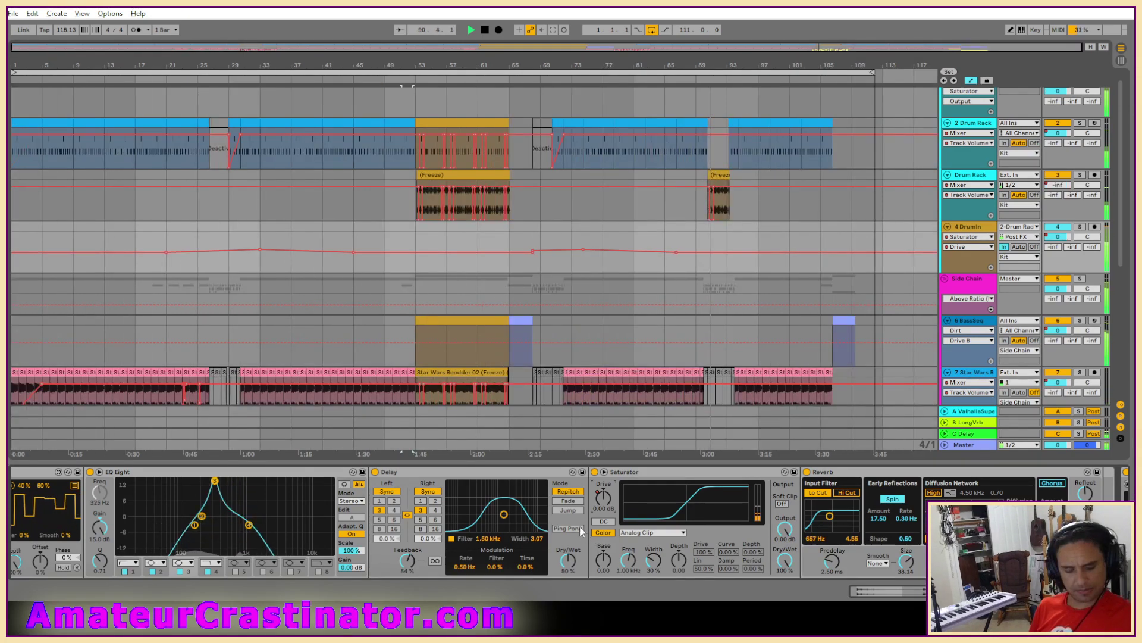
pyautogui.scroll(2, 555, 513)
pyautogui.scroll(5, 554, 513)
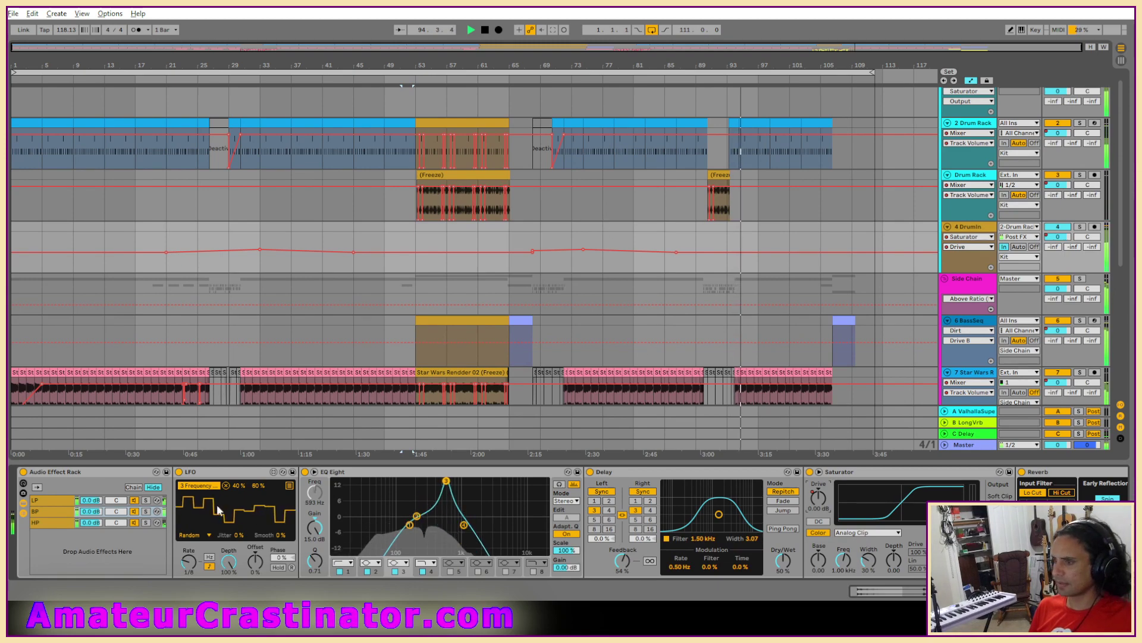
# Step: Open FetDrive on the frozen Drum Rack audio track, play from bar 51, and move the plugin window clear of the drum clips
pyautogui.click(965, 212)
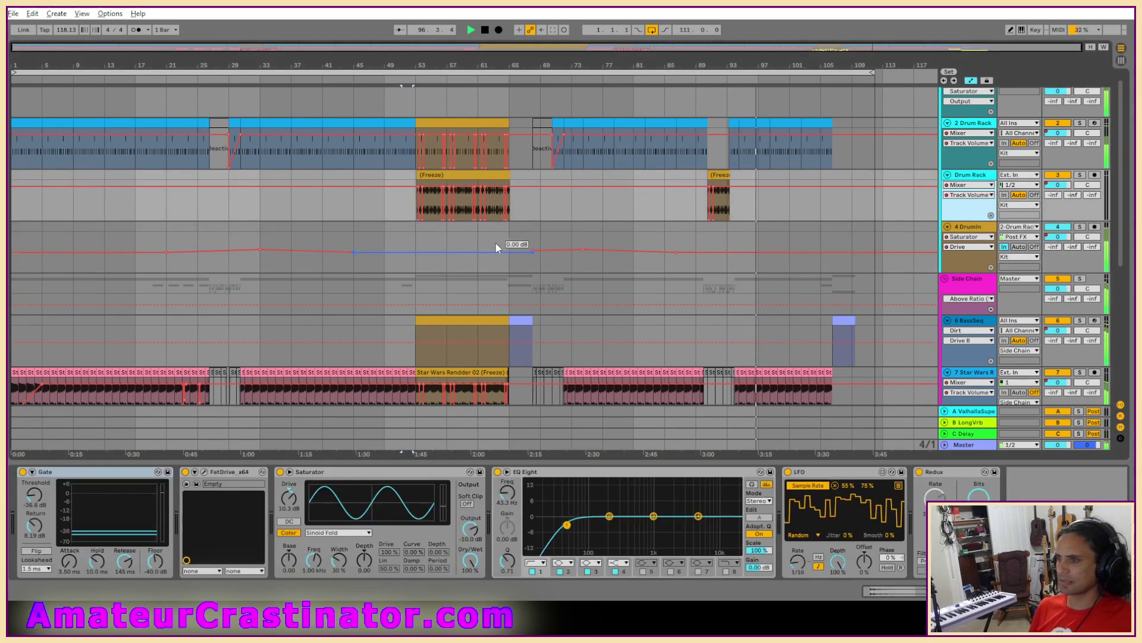
pyautogui.click(195, 472)
pyautogui.click(195, 472)
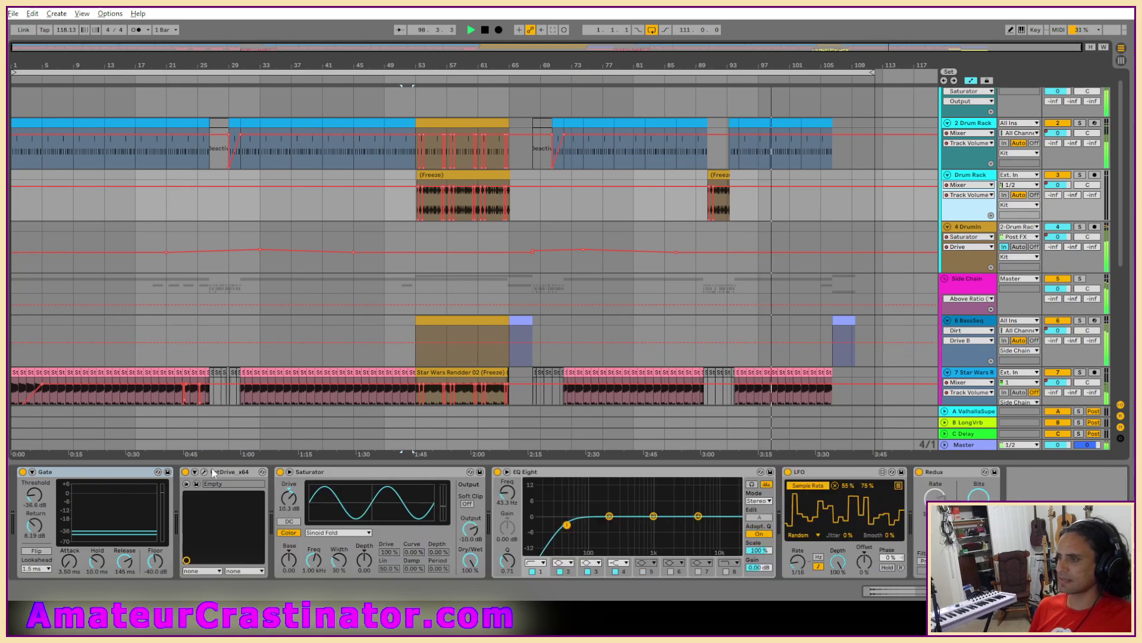
pyautogui.click(205, 472)
pyautogui.click(406, 363)
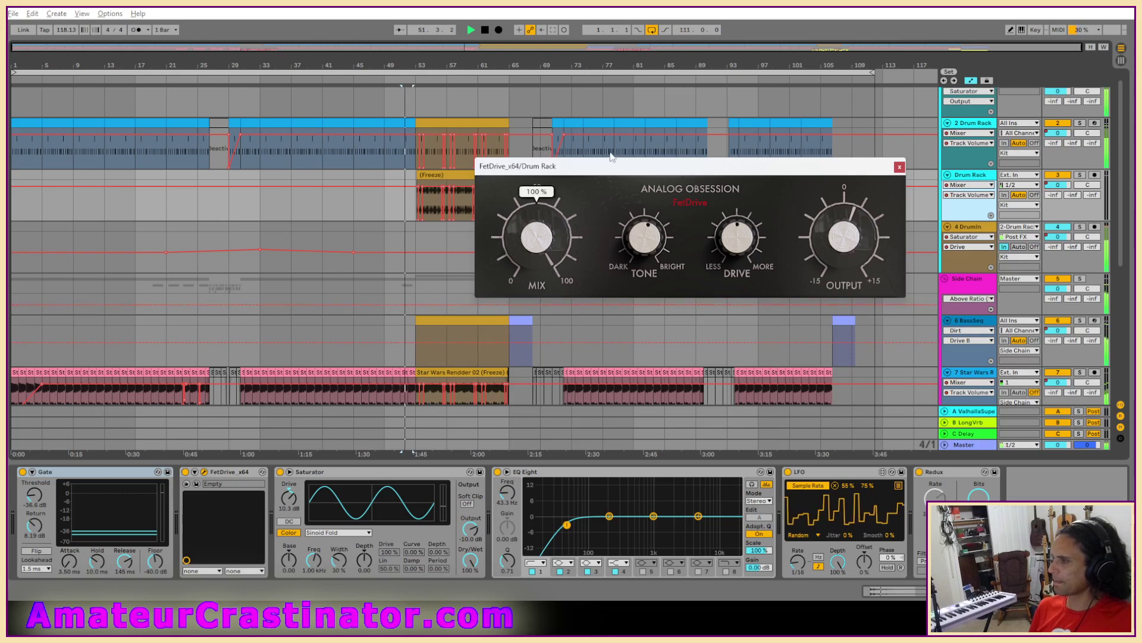
pyautogui.moveTo(608, 162); pyautogui.dragTo(572, 295)
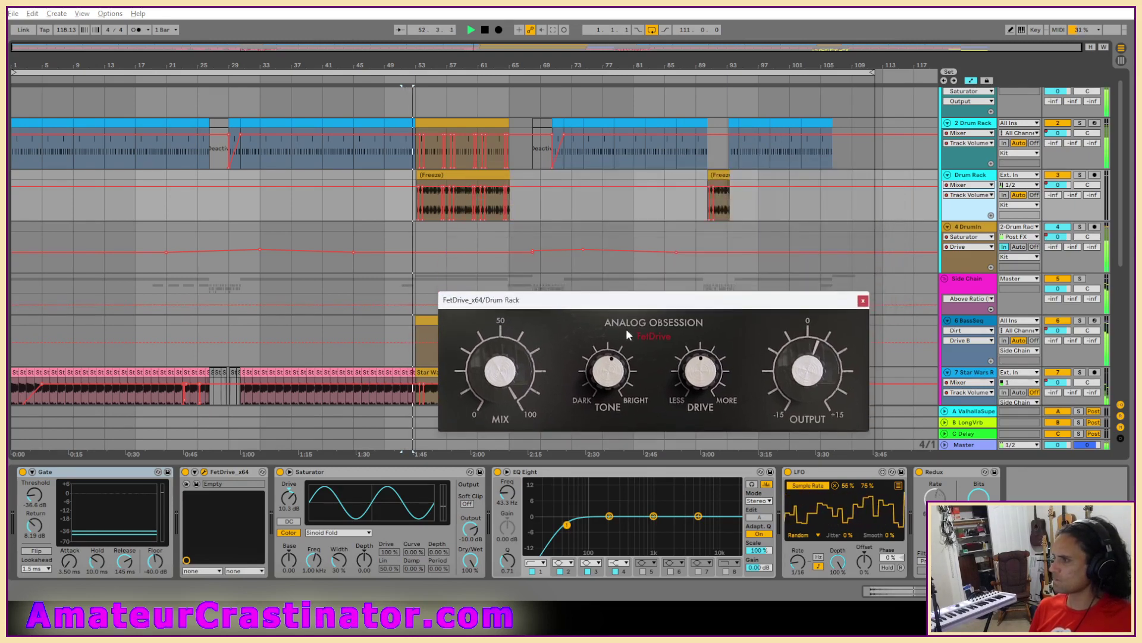
# Step: Raise FetDrive's Output and Drive on the frozen Drum Rack track and set its Tone to 87% during playback
pyautogui.moveTo(713, 360)
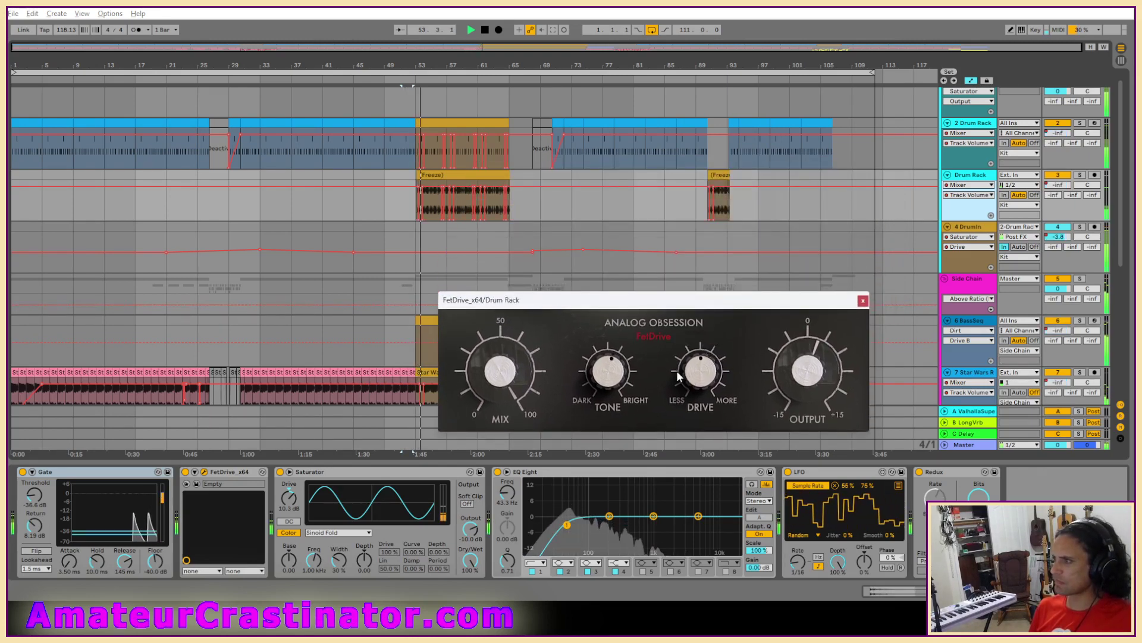
pyautogui.moveTo(706, 390); pyautogui.dragTo(707, 376)
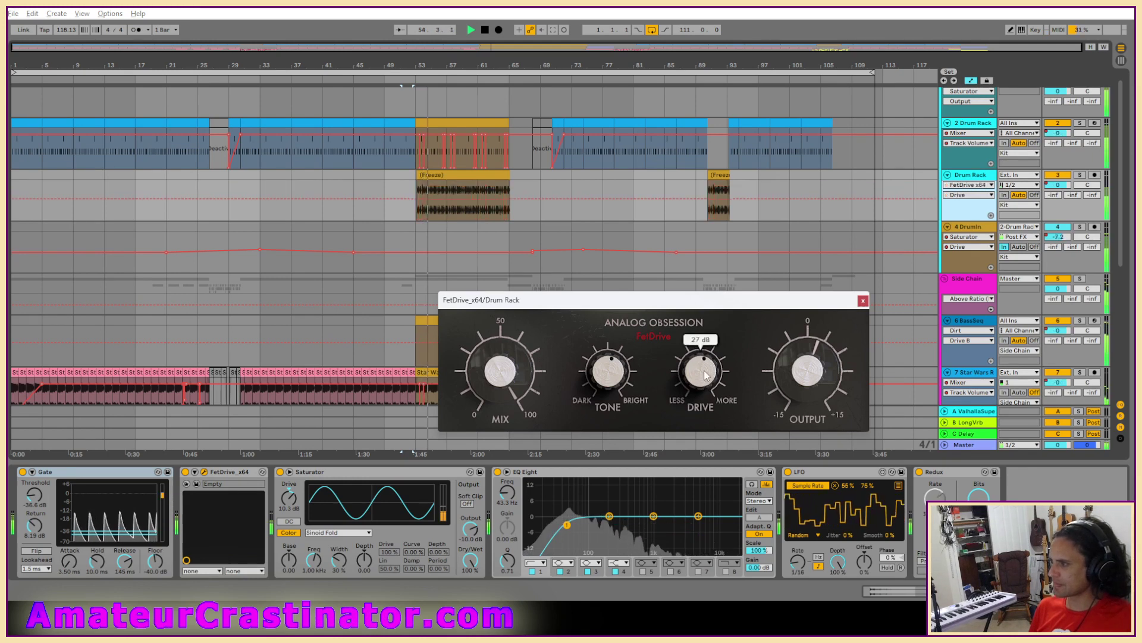
pyautogui.moveTo(821, 385); pyautogui.dragTo(821, 345)
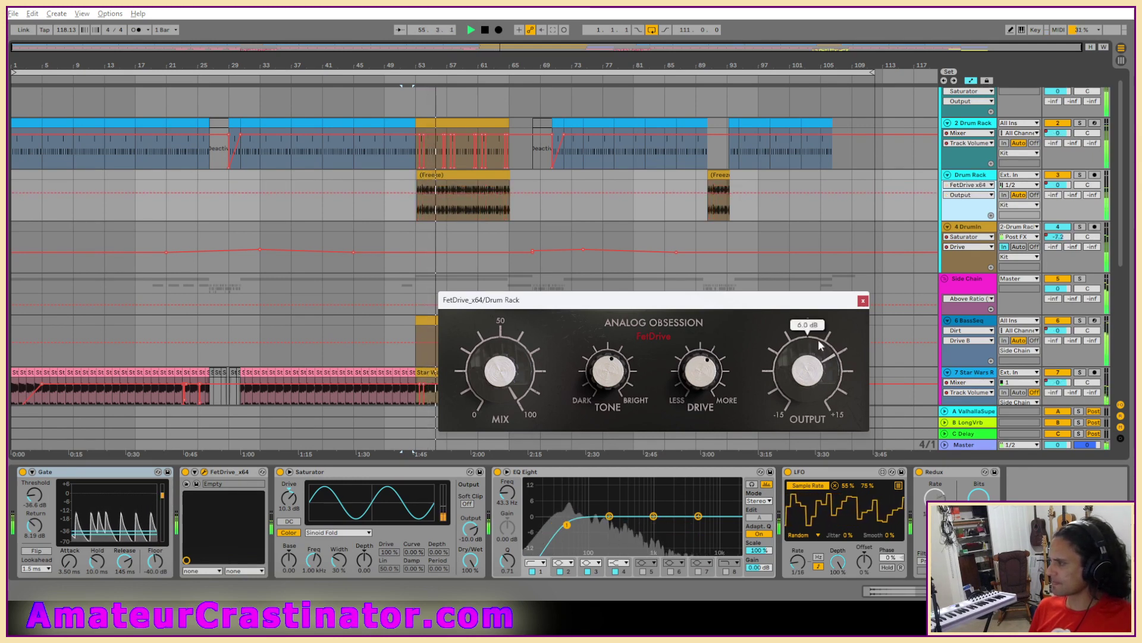
pyautogui.moveTo(717, 357); pyautogui.dragTo(719, 337)
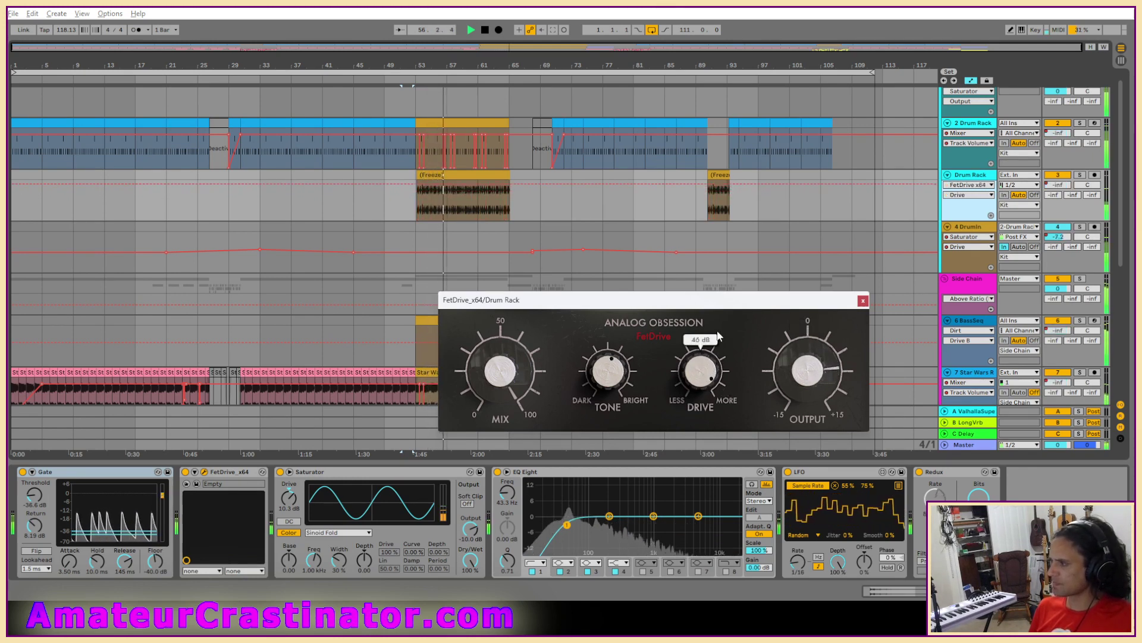
pyautogui.moveTo(615, 371); pyautogui.dragTo(614, 362)
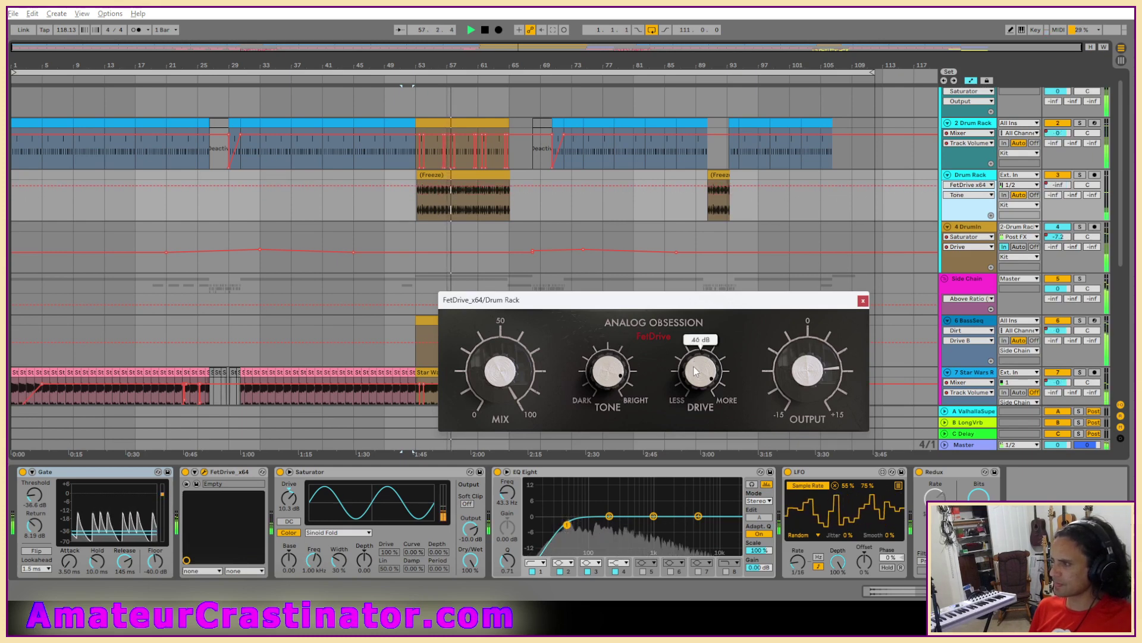
pyautogui.moveTo(607, 367)
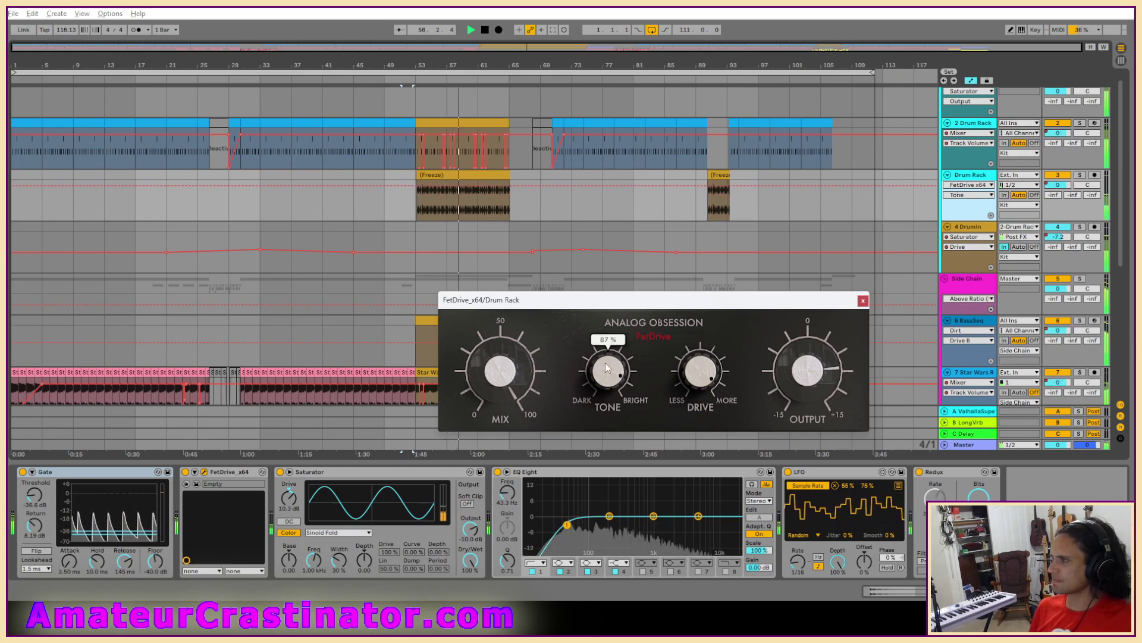
# Step: Show the frozen Drum Rack track's volume automation over bars 53 to 65 and stop playback
pyautogui.scroll(3, 428, 205)
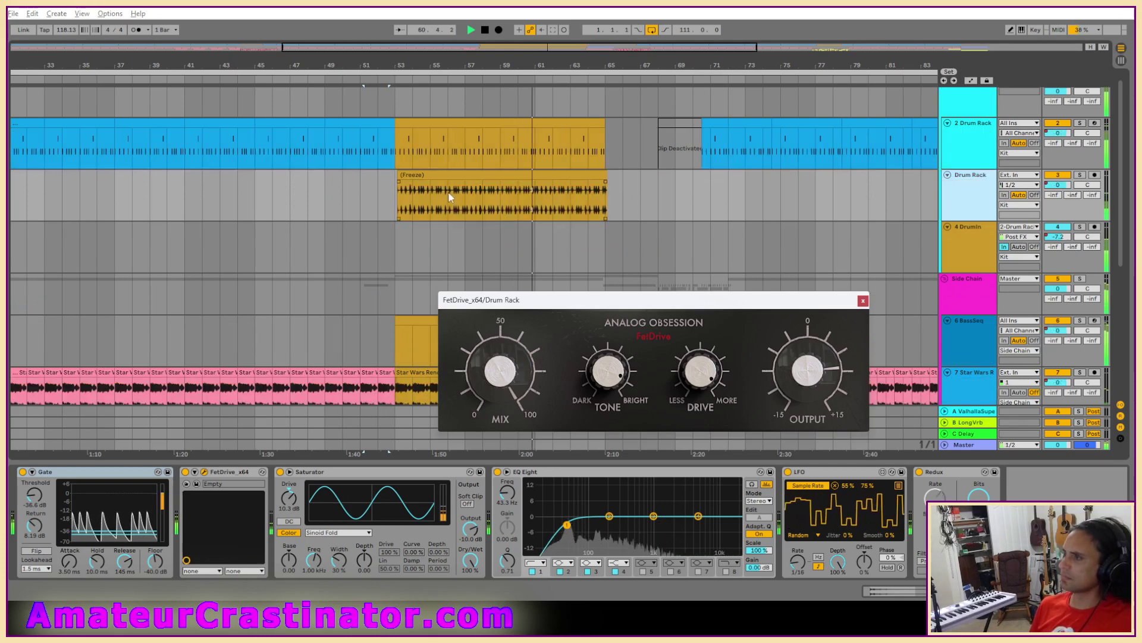
pyautogui.scroll(3, 463, 191)
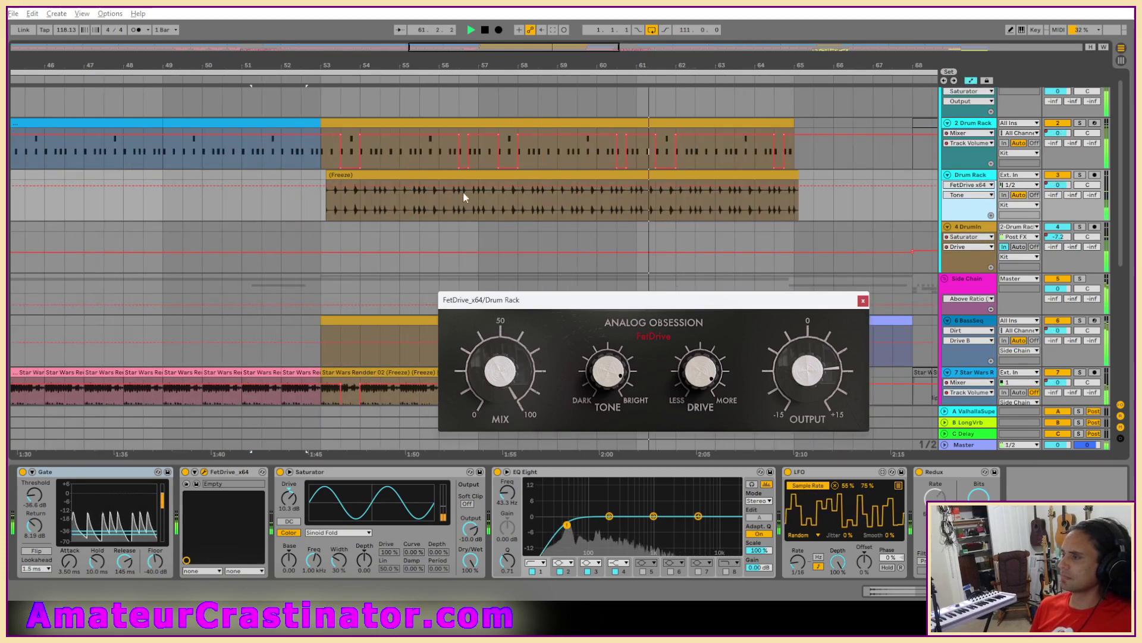
pyautogui.click(1057, 186)
pyautogui.press('space')
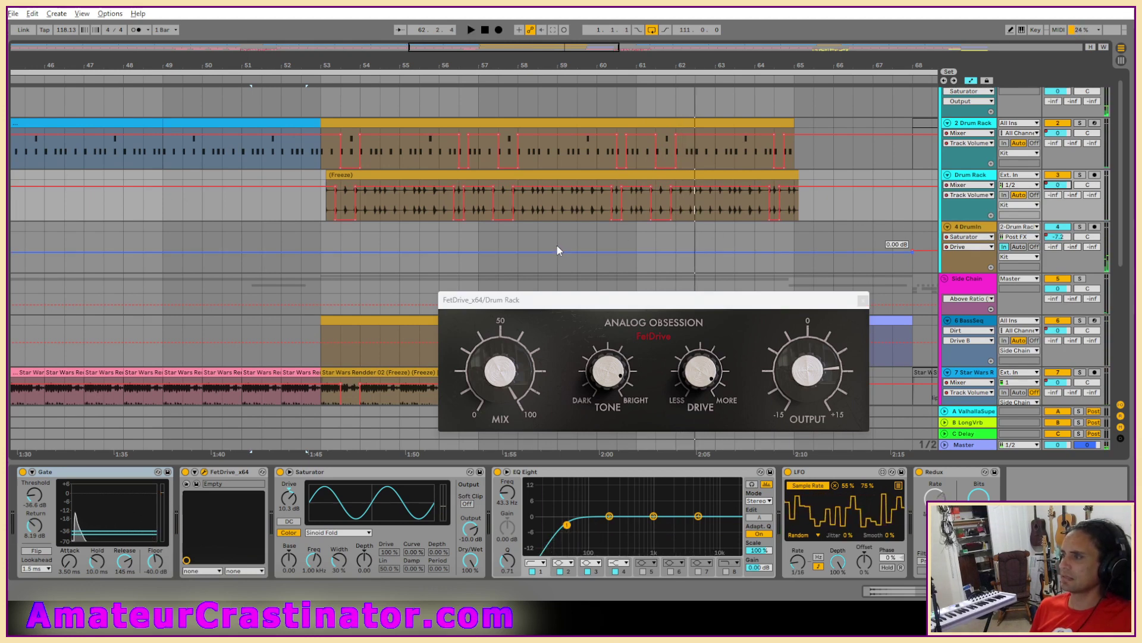
# Step: Try to move the frozen Drum Rack clip to start exactly at bar 53 while its automation envelopes are locked in place
pyautogui.click(498, 181)
pyautogui.moveTo(498, 180); pyautogui.dragTo(506, 181)
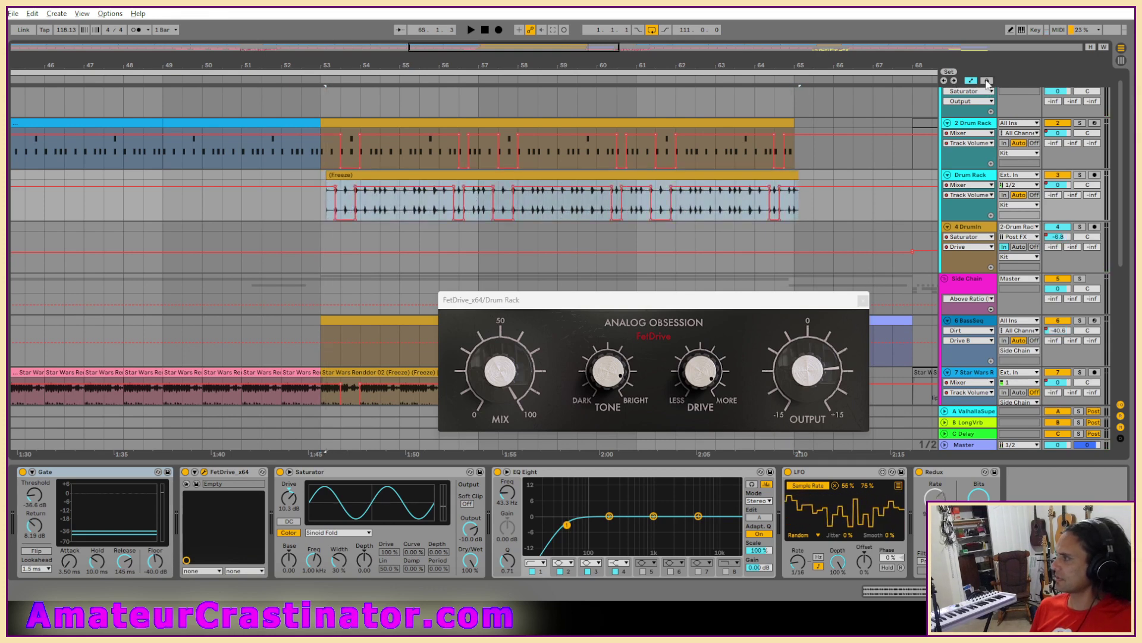
pyautogui.click(987, 81)
pyautogui.moveTo(509, 177); pyautogui.dragTo(506, 179)
pyautogui.click(987, 81)
pyautogui.click(593, 173)
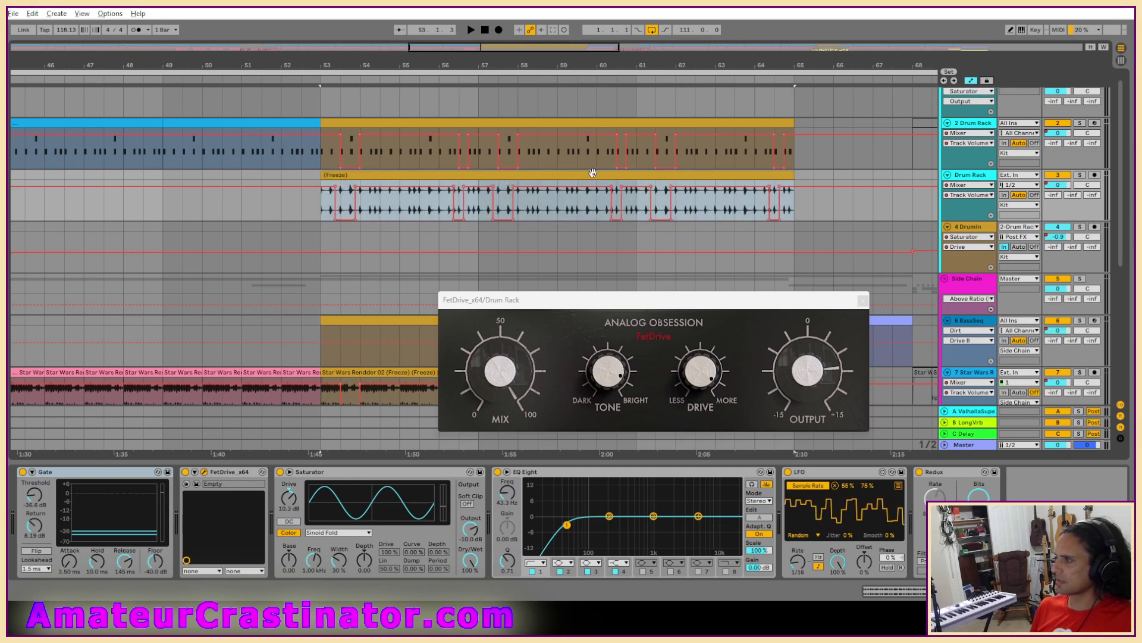
pyautogui.moveTo(562, 175); pyautogui.dragTo(582, 176)
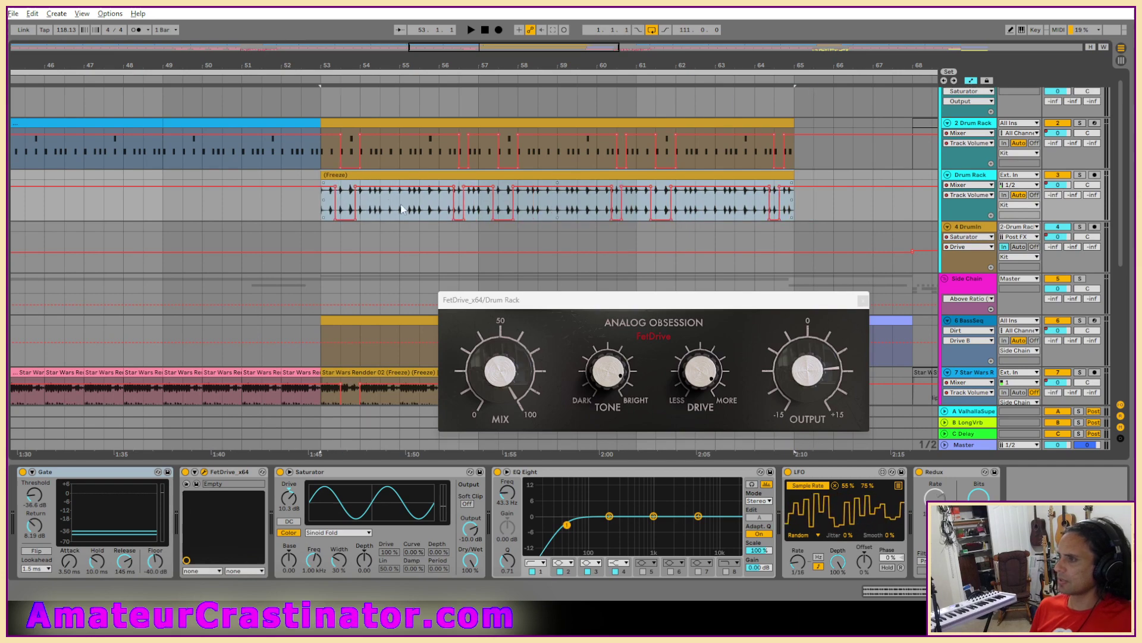
# Step: Shift the frozen Drum Rack clip and its volume automation an eighth note later, and play from bar 53 to check the timing
pyautogui.scroll(3, 377, 187)
pyautogui.scroll(3, 295, 187)
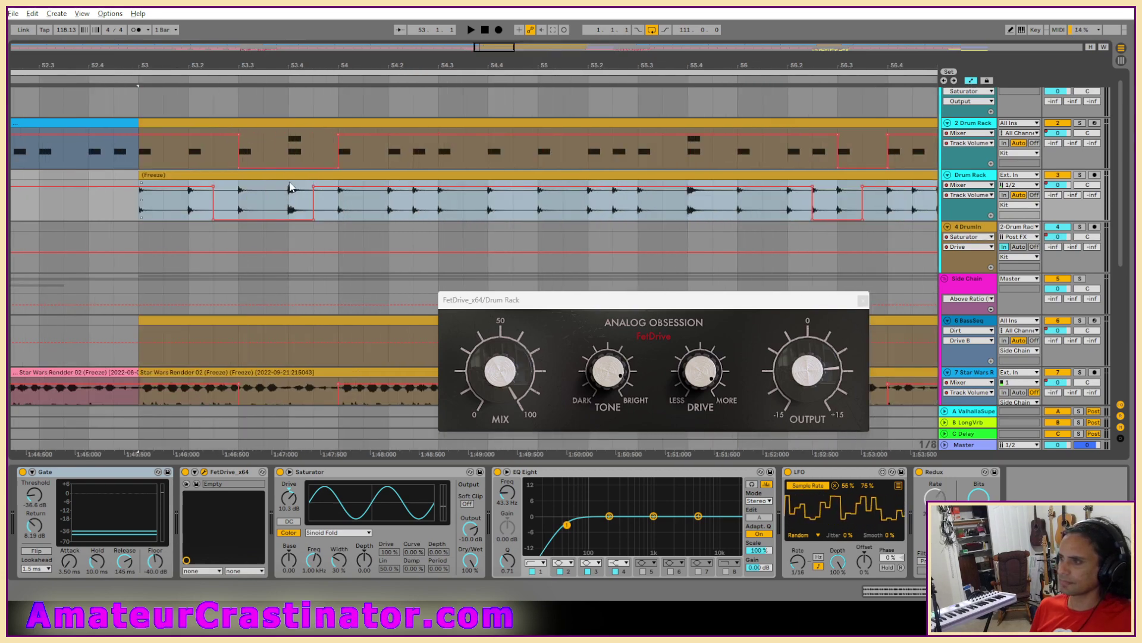
pyautogui.moveTo(223, 174); pyautogui.dragTo(247, 178)
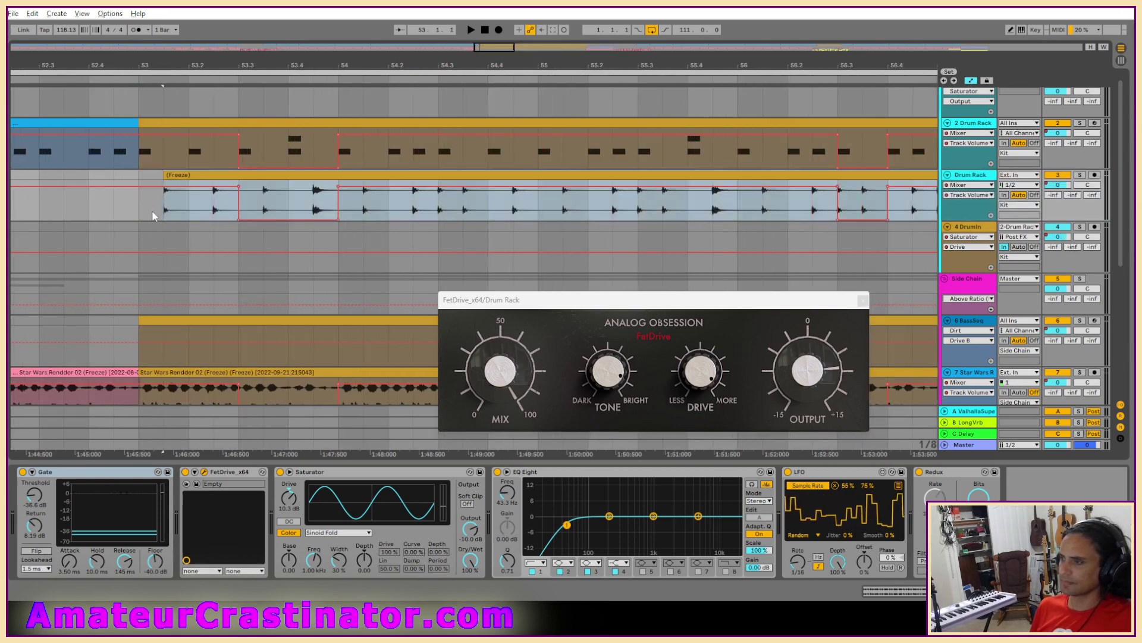
pyautogui.click(148, 207)
pyautogui.press('space')
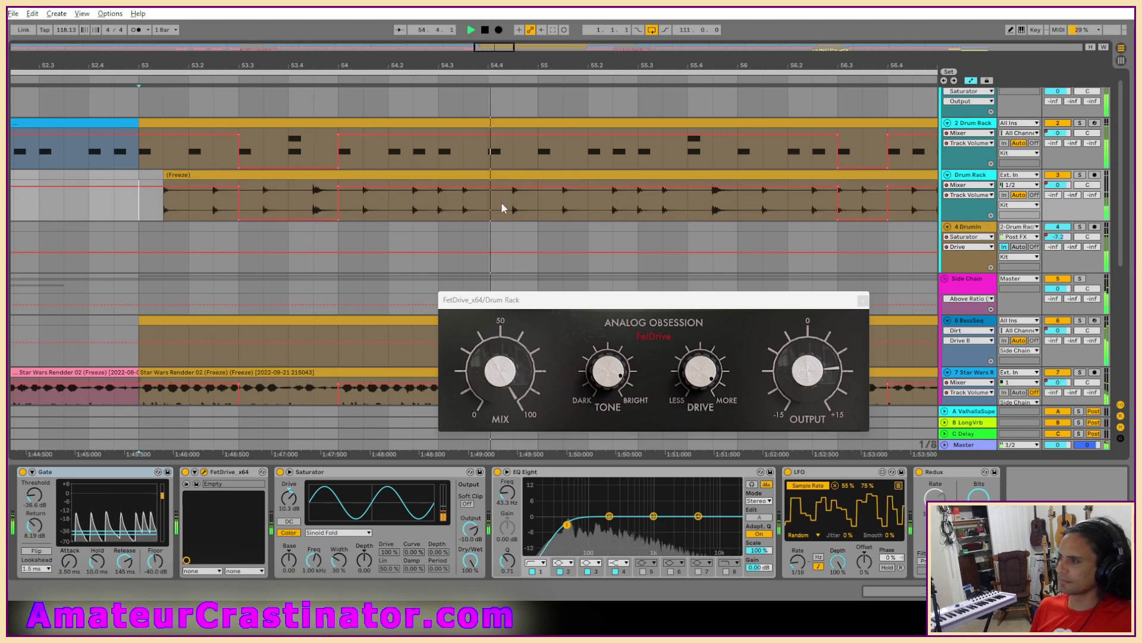
pyautogui.scroll(-3, 499, 202)
pyautogui.press('space')
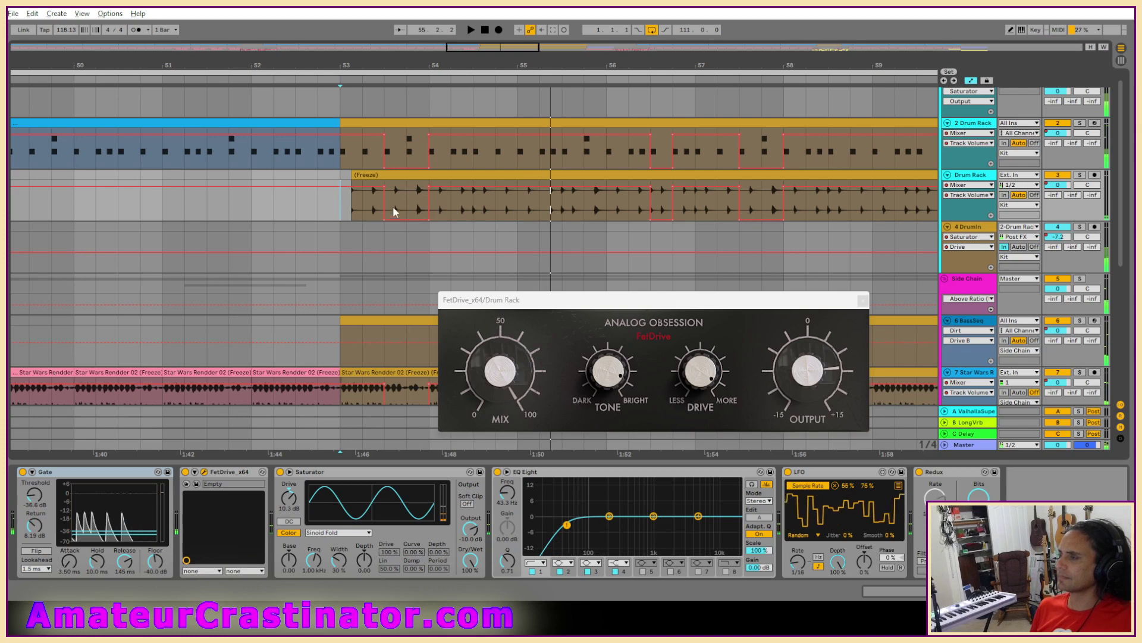
# Step: Undo the shifts of the frozen Drum Rack clip and its volume automation, and play from the clip's start
pyautogui.scroll(-3, 484, 213)
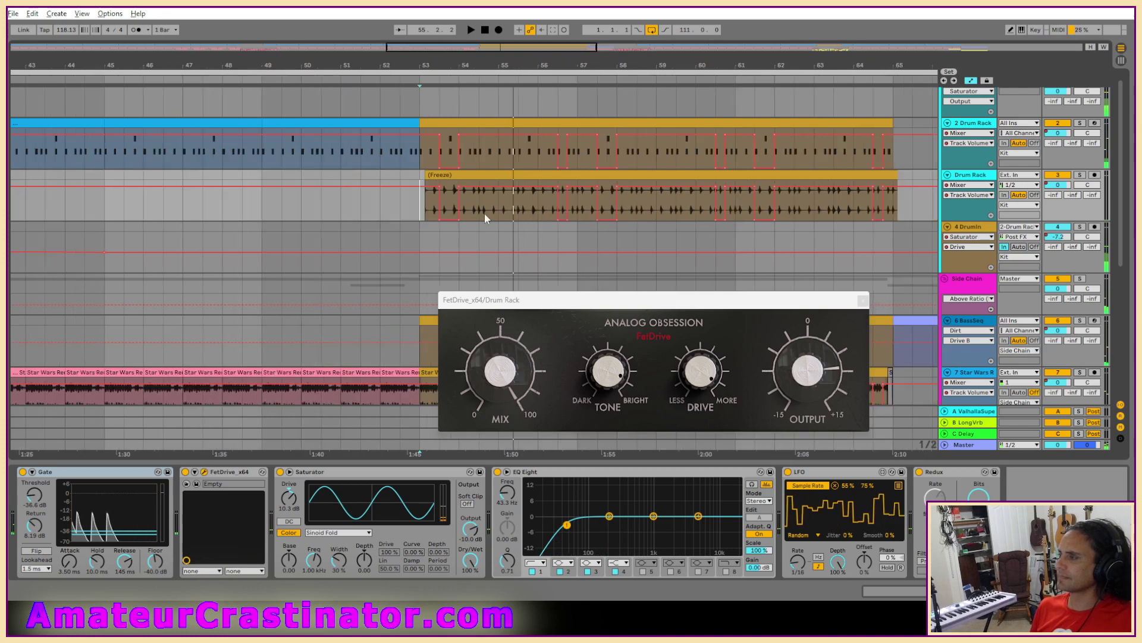
pyautogui.click(913, 198)
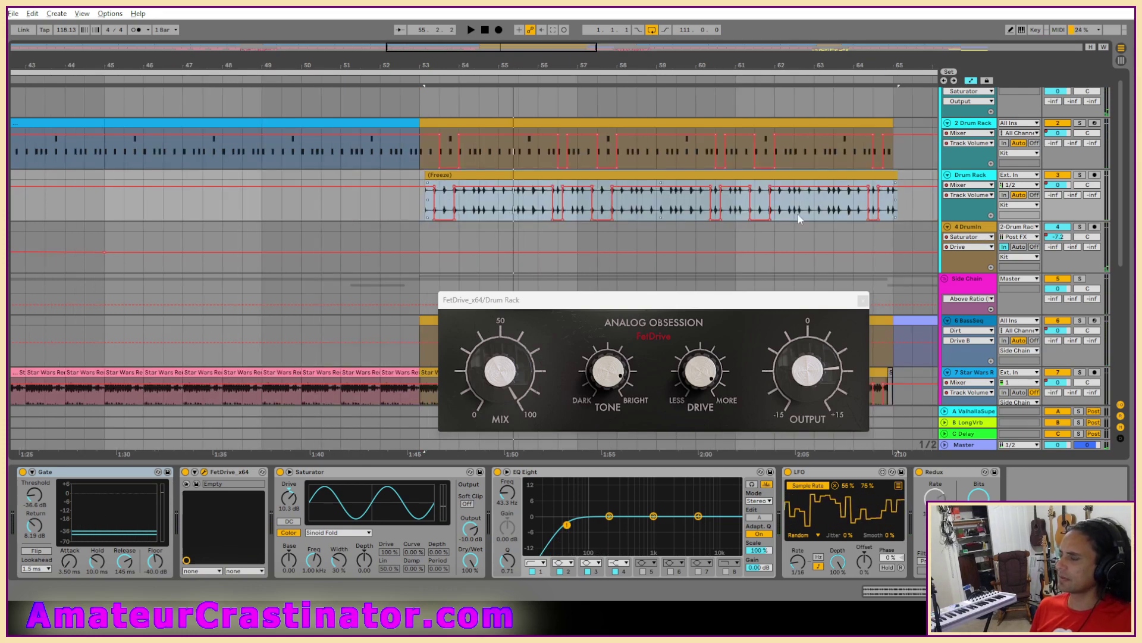
pyautogui.press('space')
pyautogui.scroll(3, 515, 226)
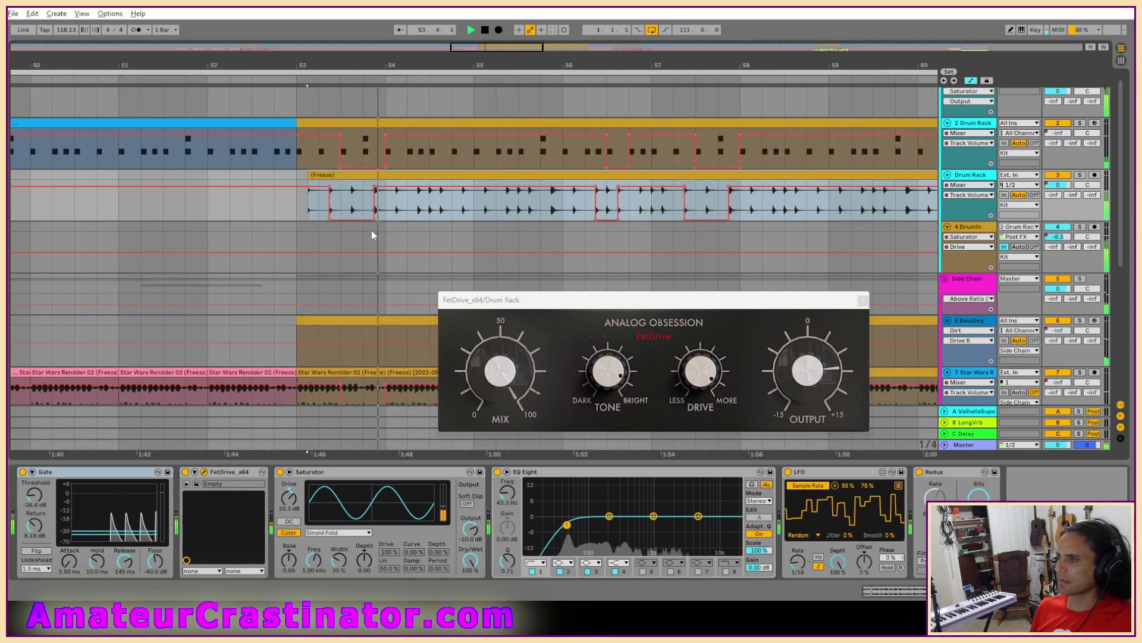
pyautogui.press('space')
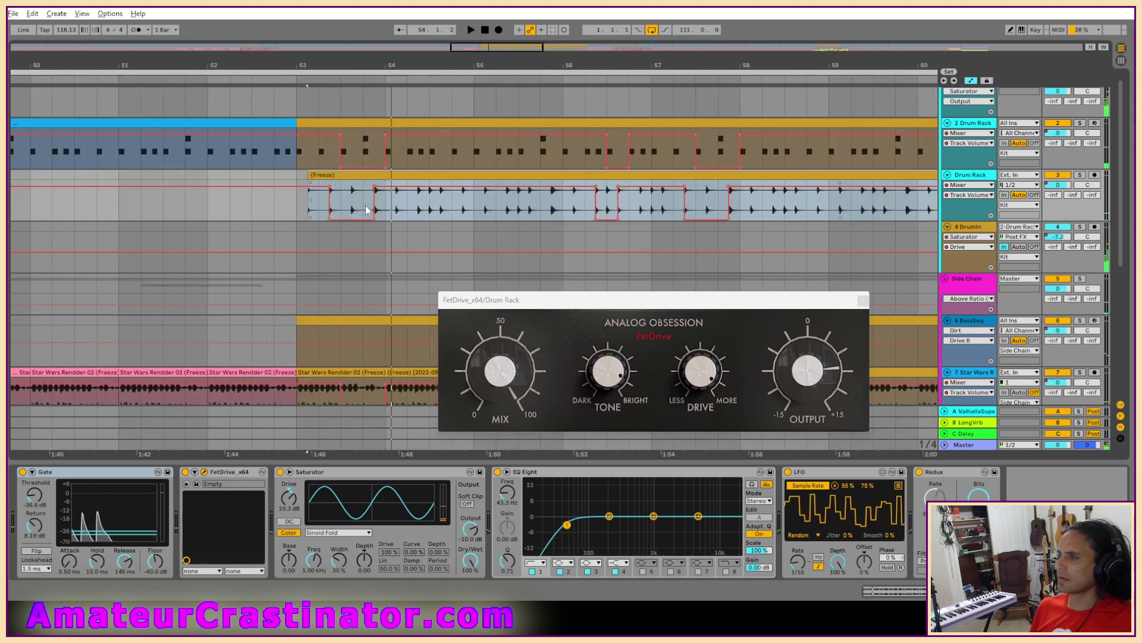
# Step: Select the frozen Drum Rack lane from bar 53 past the clip's end, shift its volume automation an eighth note earlier, and play it
pyautogui.scroll(-3, 564, 224)
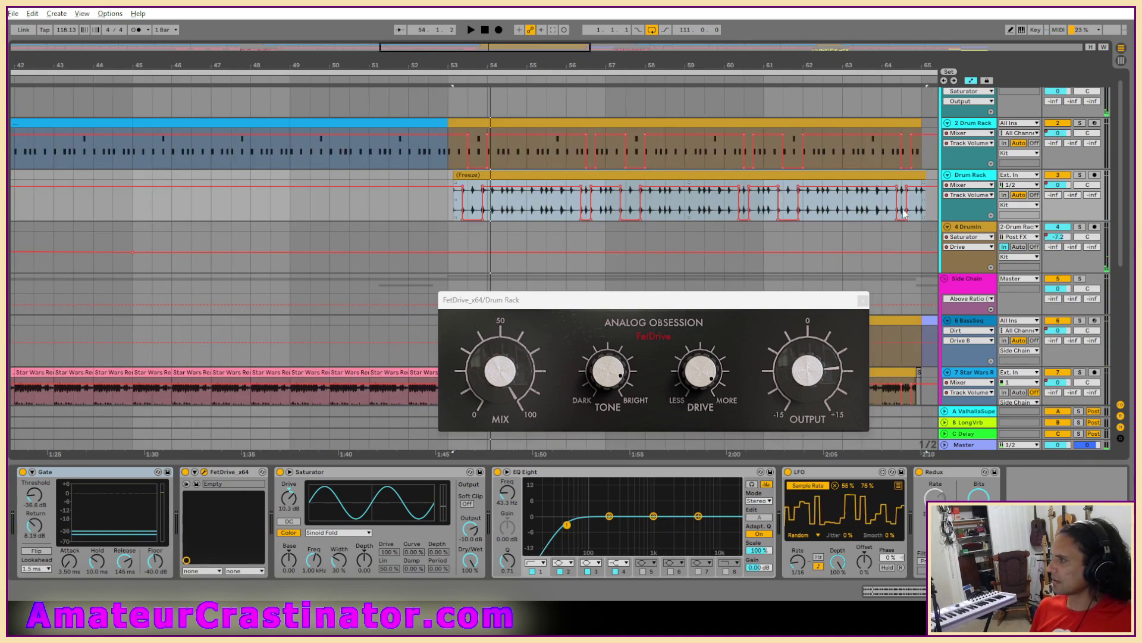
pyautogui.moveTo(935, 209); pyautogui.dragTo(457, 208)
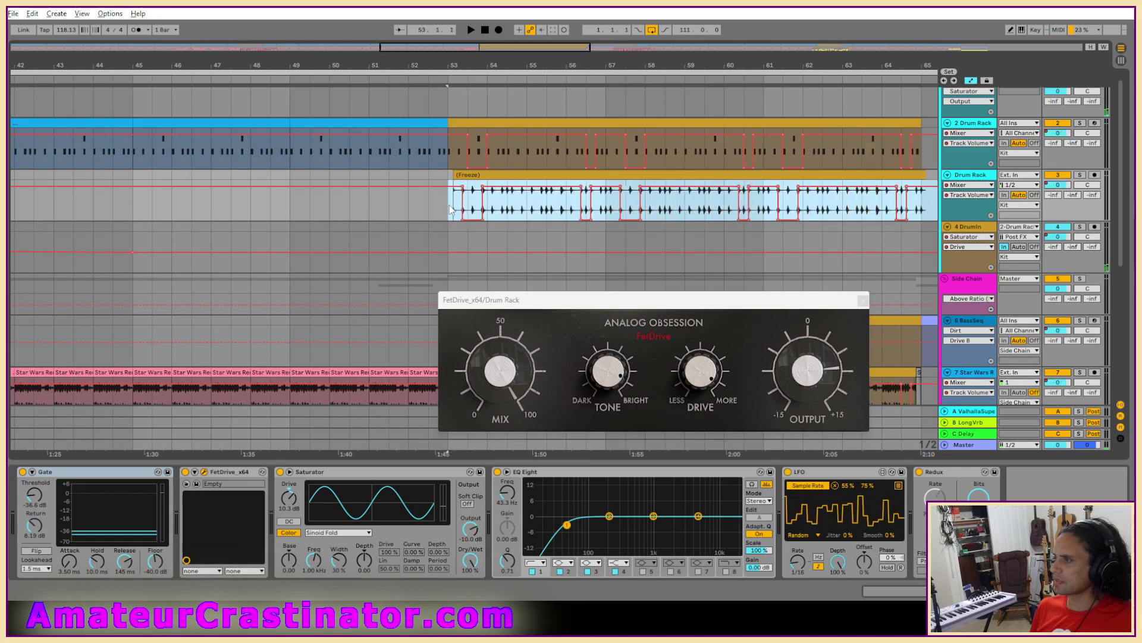
pyautogui.scroll(3, 457, 198)
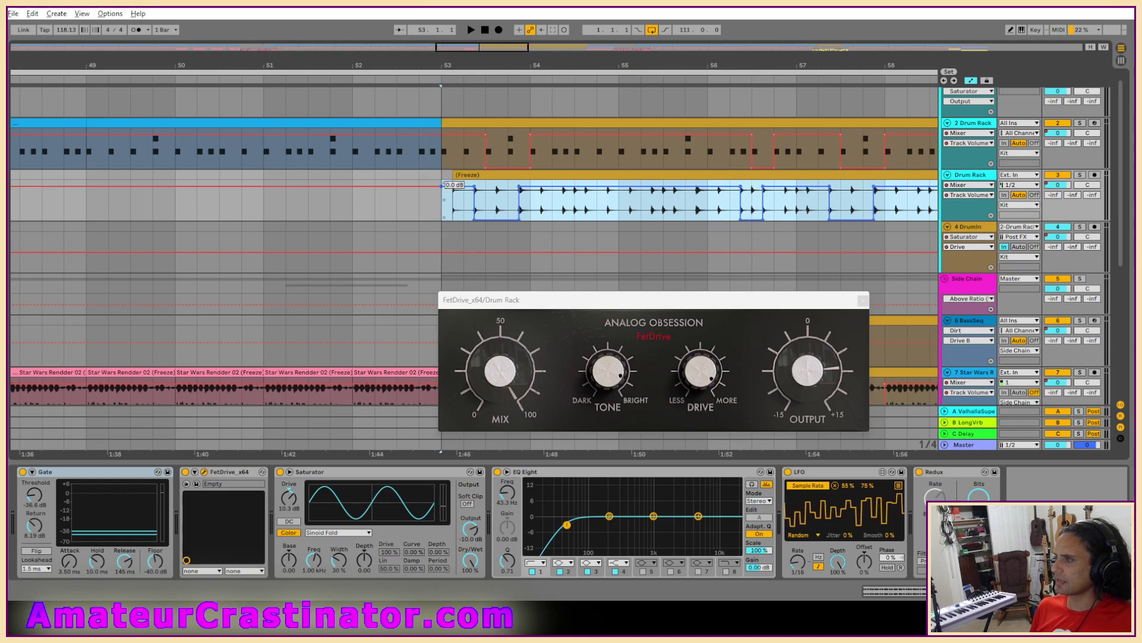
pyautogui.scroll(3, 469, 205)
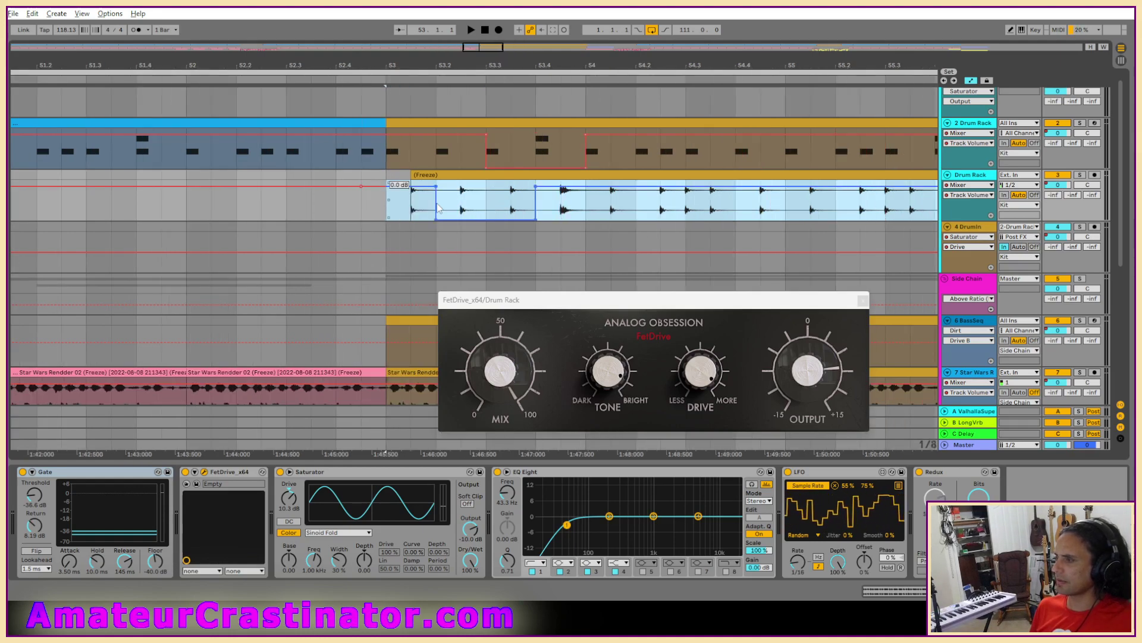
pyautogui.scroll(-5, 580, 212)
pyautogui.press('space')
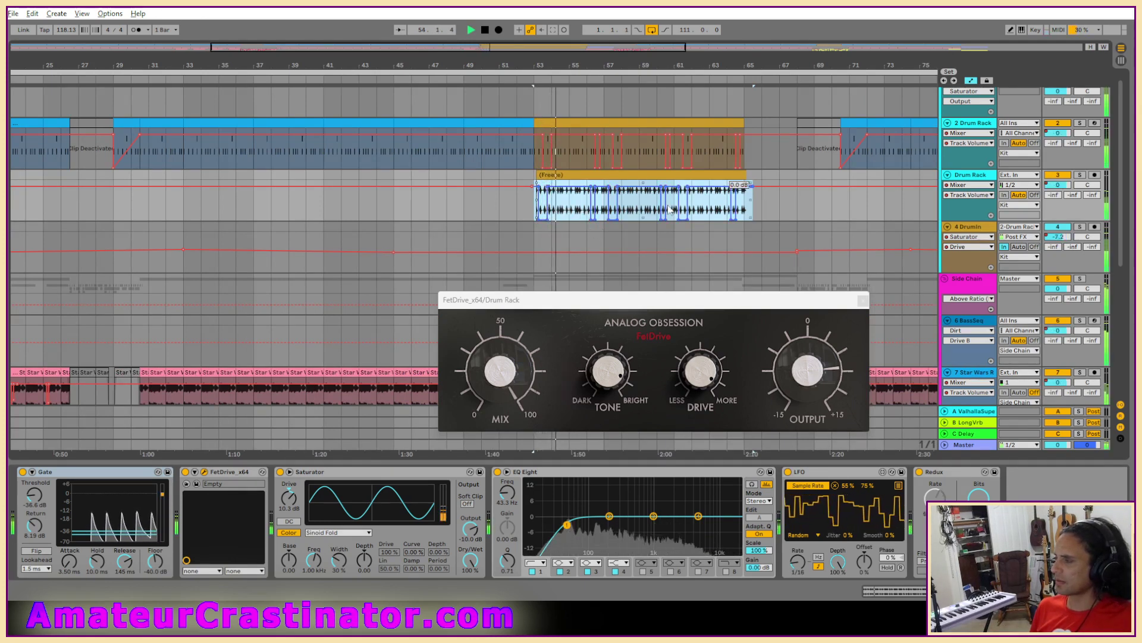
# Step: Vary FetDrive's Drive and Tone down and back up during playback, and set its Output to 10.7 dB
pyautogui.moveTo(608, 363)
pyautogui.moveTo(702, 372); pyautogui.dragTo(700, 427)
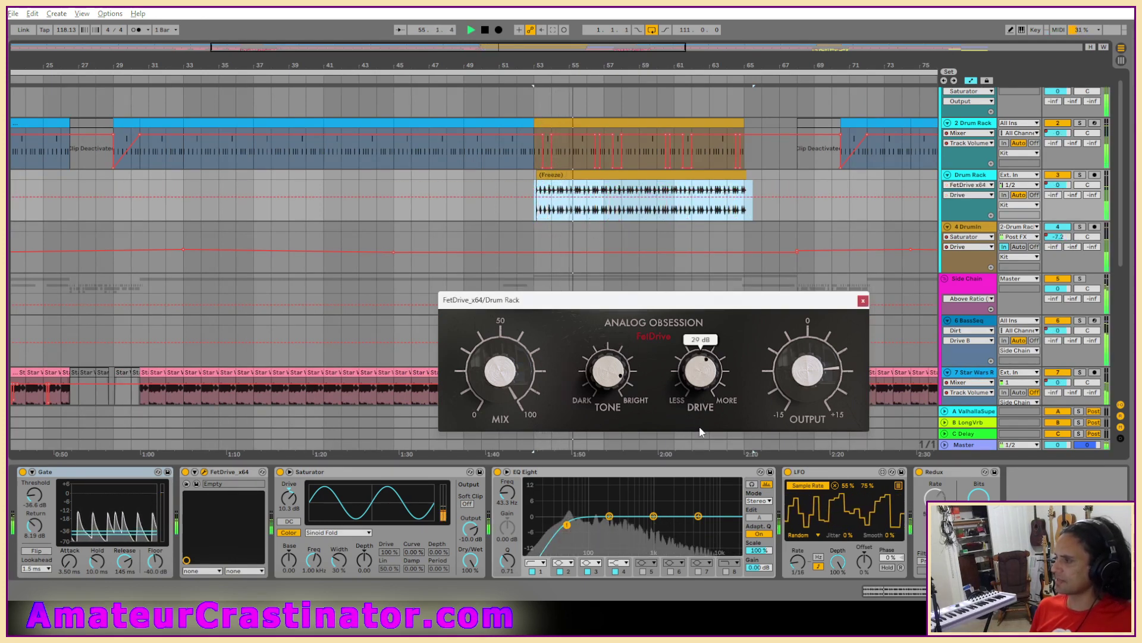
pyautogui.moveTo(611, 374); pyautogui.dragTo(612, 407)
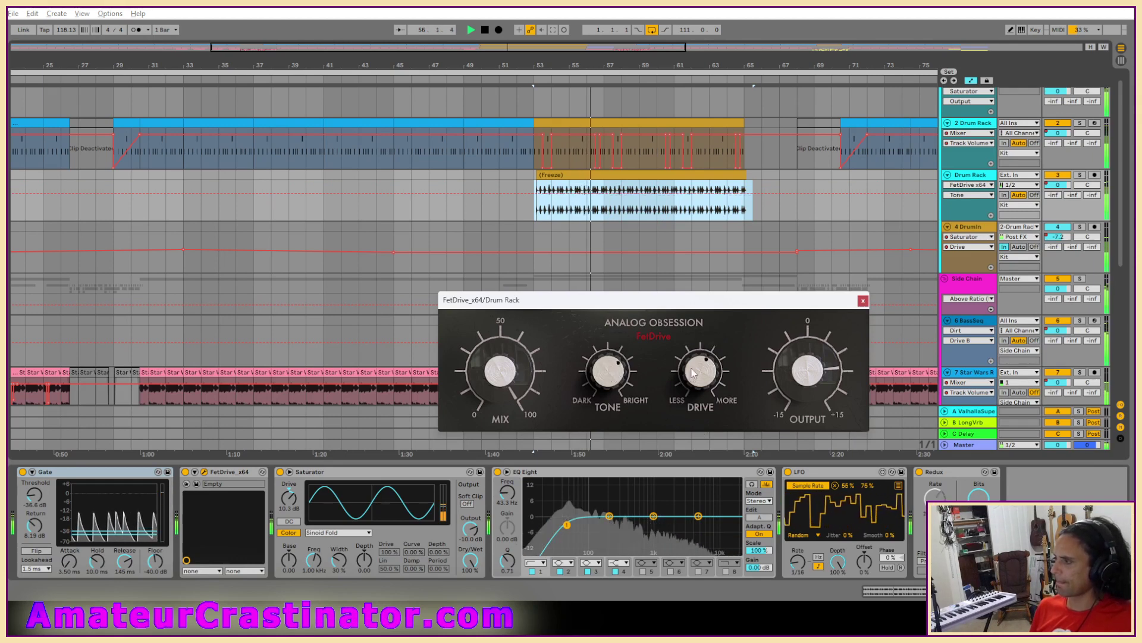
pyautogui.moveTo(693, 376); pyautogui.dragTo(697, 360)
pyautogui.moveTo(618, 375); pyautogui.dragTo(633, 364)
pyautogui.moveTo(806, 364); pyautogui.dragTo(808, 353)
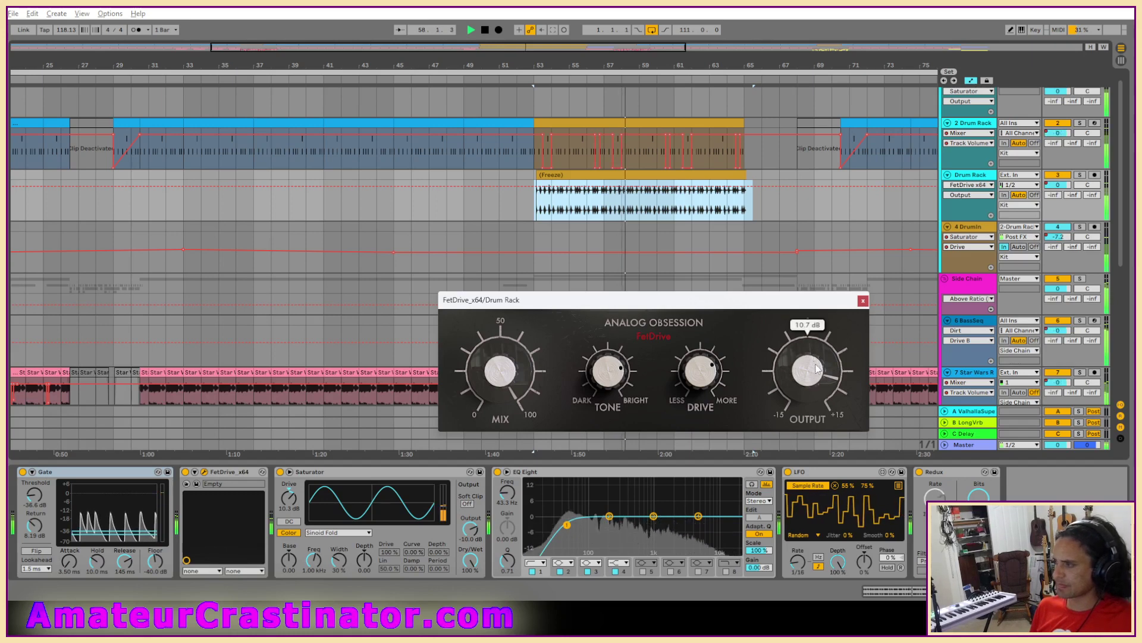
# Step: Lower FetDrive's Tone and bring its Drive just under 22 dB, raise the Output further, and close the plugin window
pyautogui.click(706, 388)
pyautogui.moveTo(619, 372); pyautogui.dragTo(623, 401)
pyautogui.moveTo(703, 361); pyautogui.dragTo(705, 389)
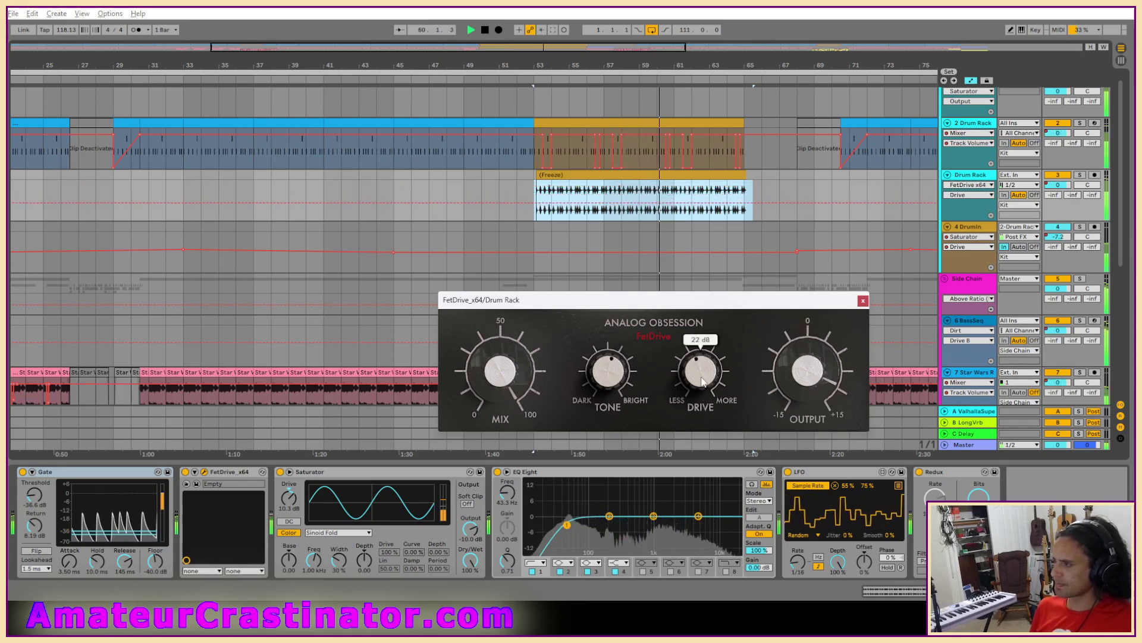
pyautogui.moveTo(612, 376); pyautogui.dragTo(611, 369)
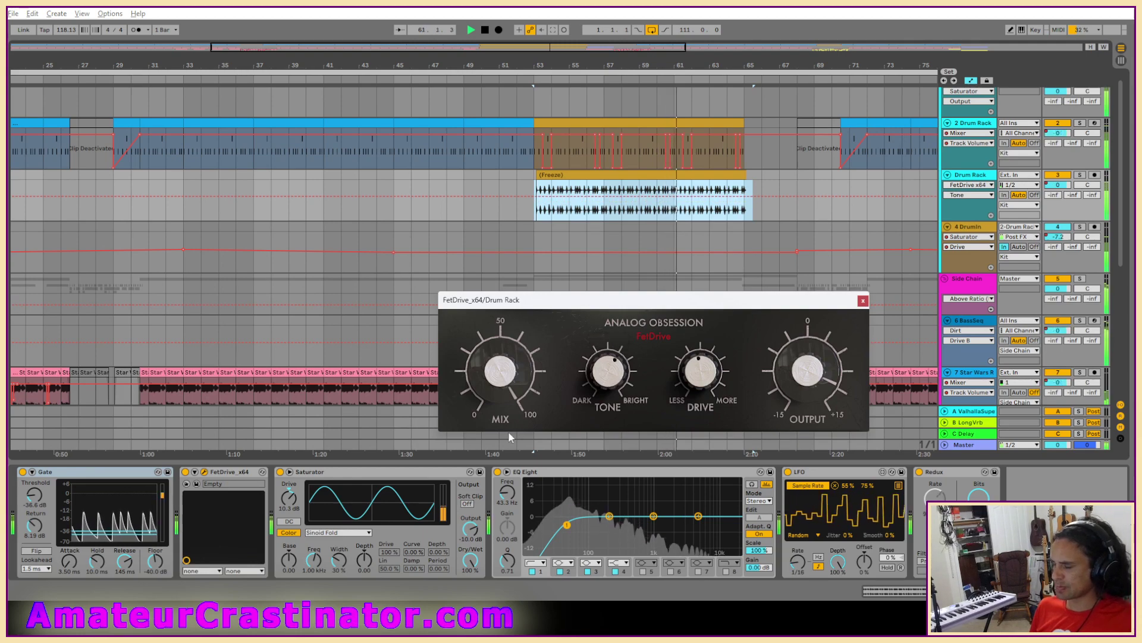
pyautogui.click(698, 388)
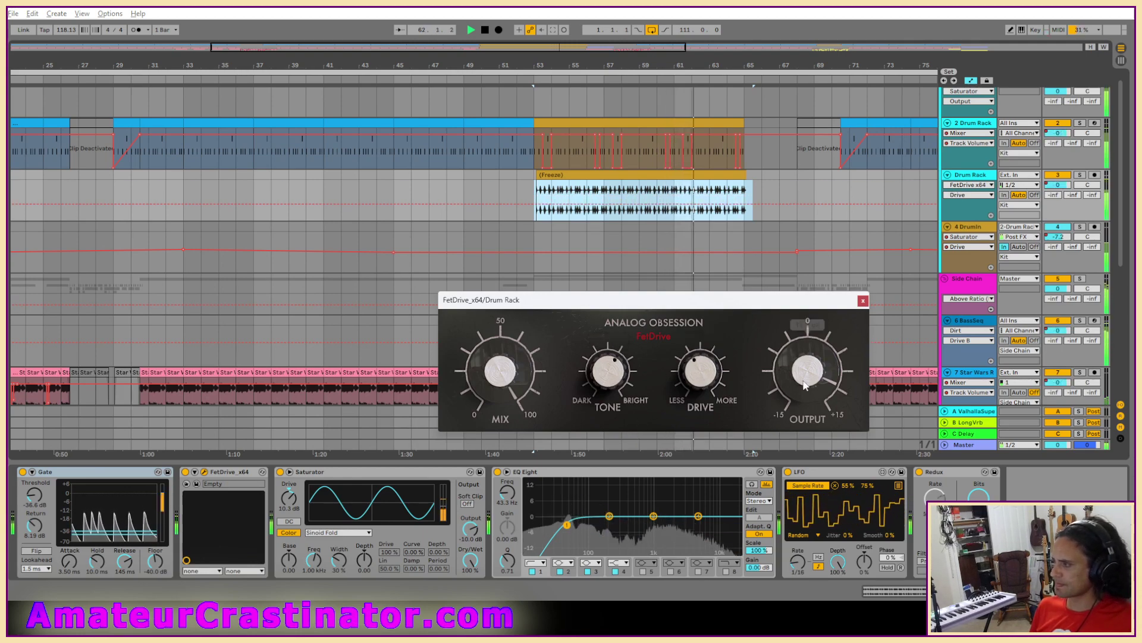
pyautogui.moveTo(808, 375); pyautogui.dragTo(809, 352)
pyautogui.click(862, 303)
# Step: Review the tracks in playback and compare the device chains of DrumIn and the frozen Drum Rack track
pyautogui.scroll(-5, 830, 177)
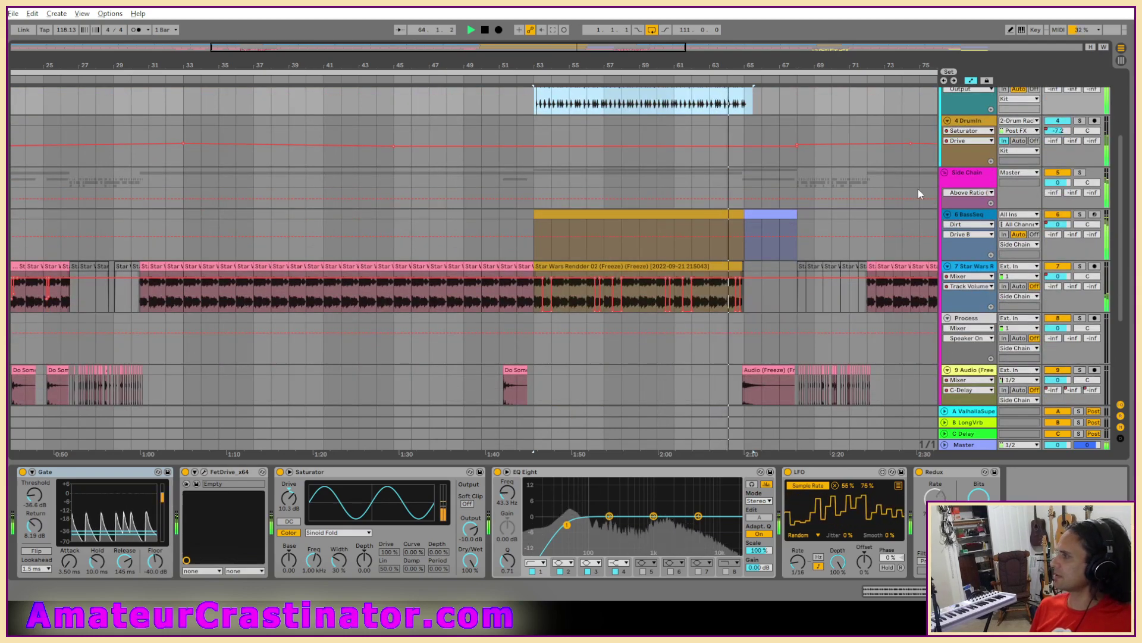
pyautogui.scroll(3, 928, 196)
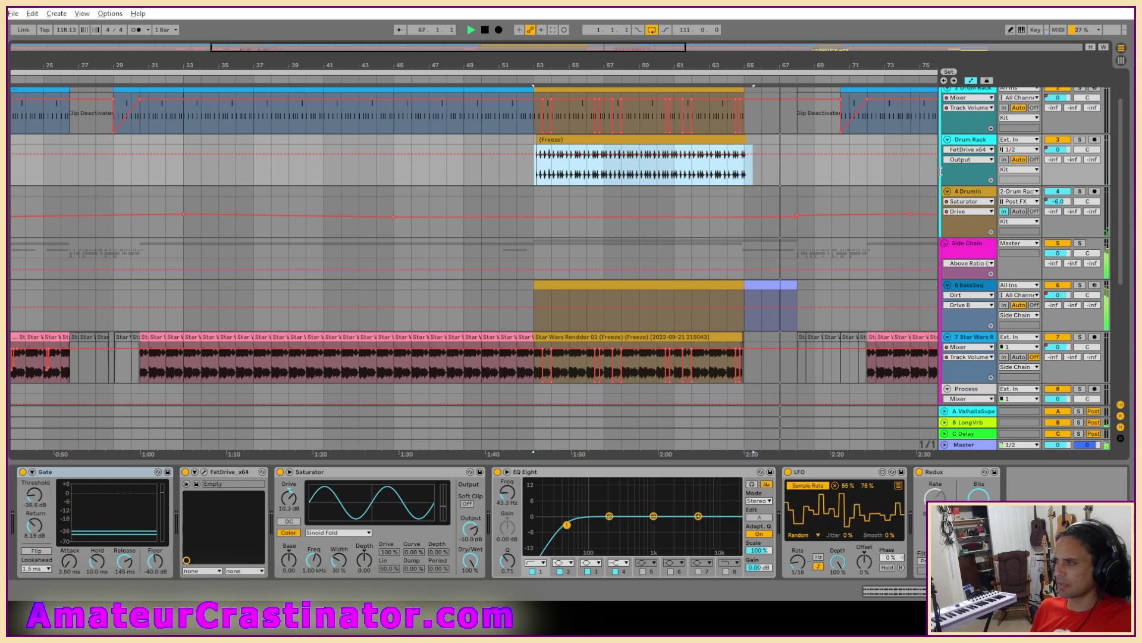
pyautogui.scroll(2, 964, 173)
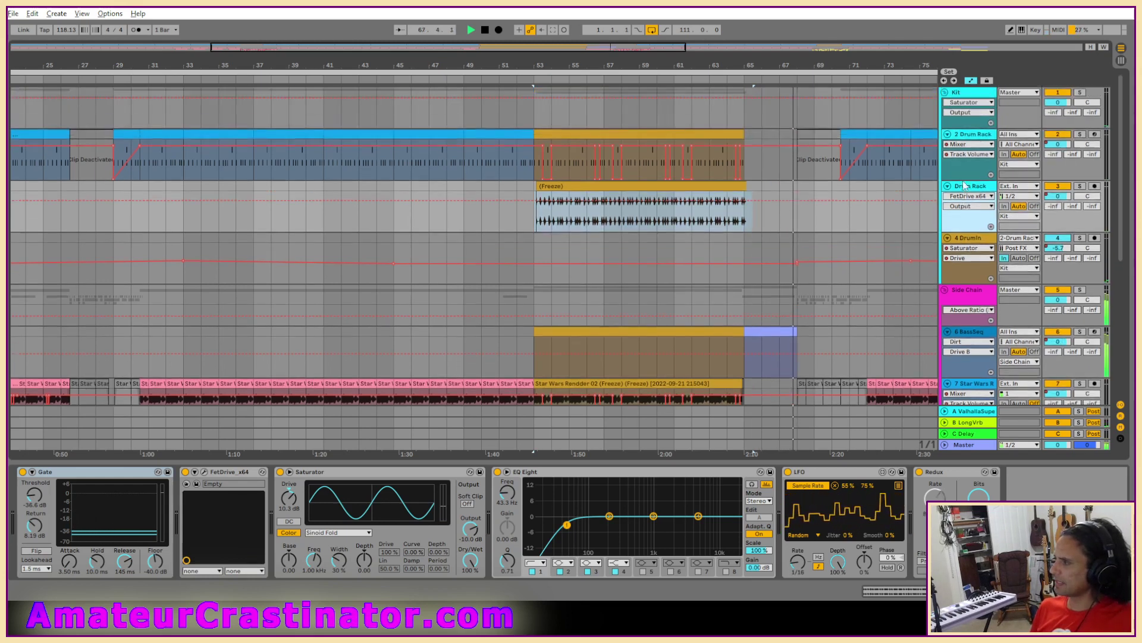
pyautogui.click(965, 270)
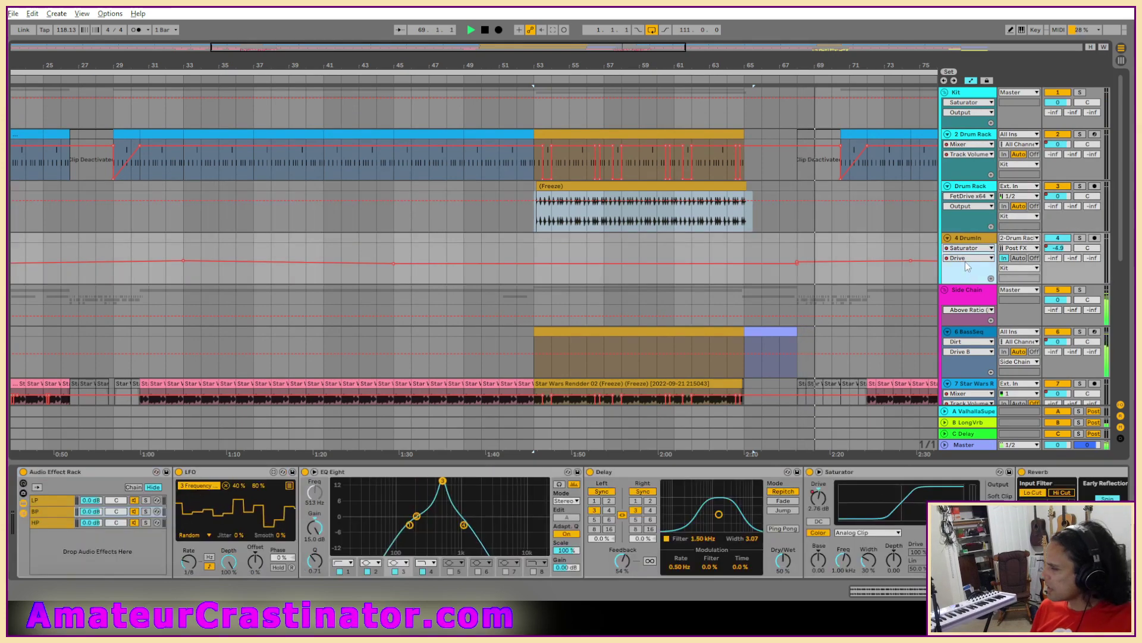
pyautogui.click(963, 226)
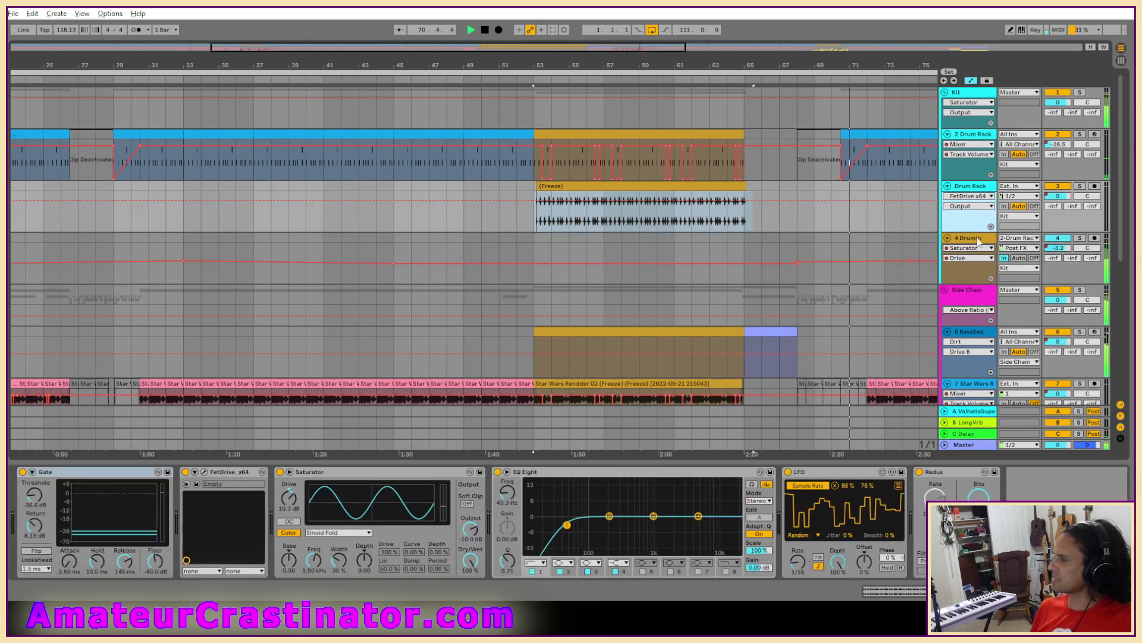
# Step: Automate the frozen Drum Rack track's A-ValhallaSupe send up to 0.0 dB on the last beat of bar 53
pyautogui.scroll(2, 619, 204)
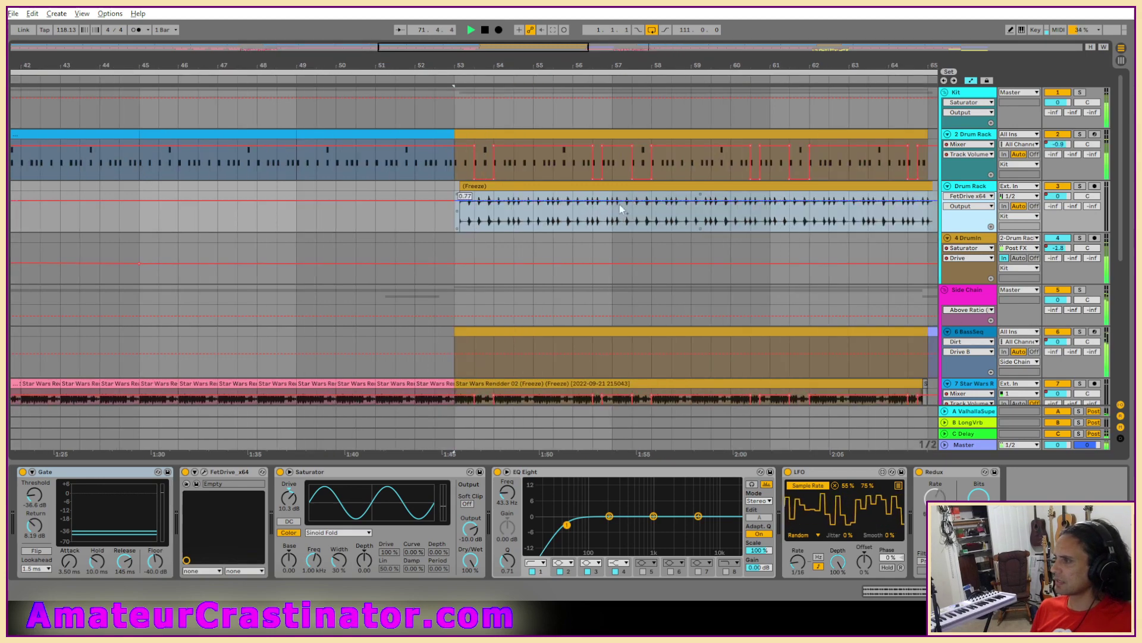
pyautogui.press('a')
pyautogui.press('a')
pyautogui.scroll(2, 692, 215)
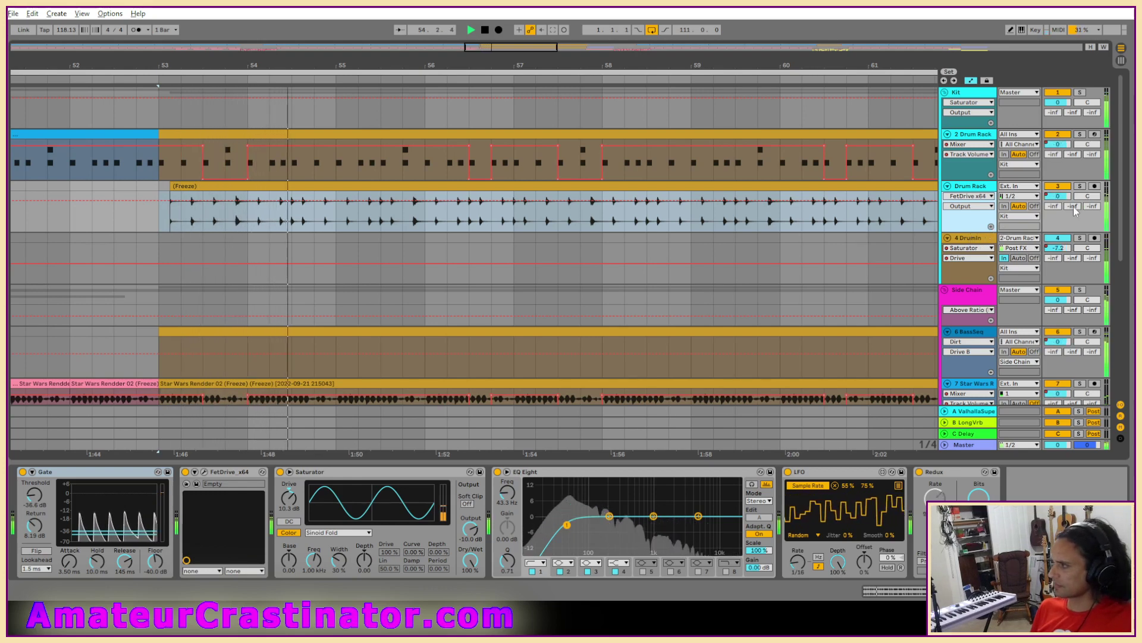
pyautogui.click(1054, 206)
pyautogui.moveTo(230, 217); pyautogui.dragTo(236, 194)
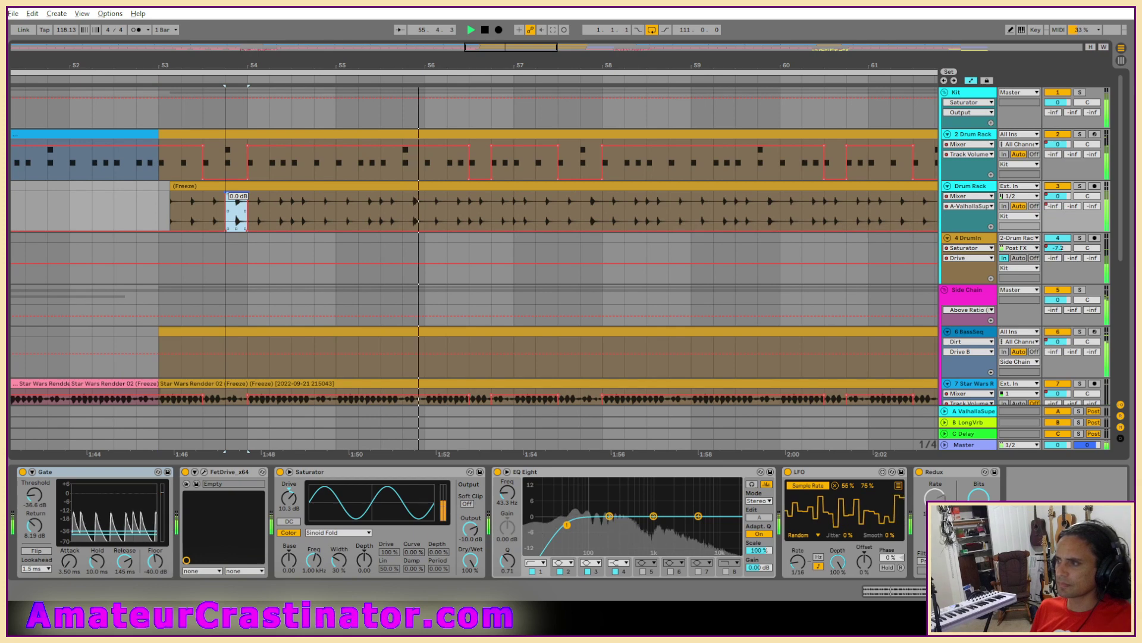
# Step: Raise the frozen Drum Rack track's B-LongVrb send automation on the last beat of bar 53 and play from bar 53
pyautogui.click(166, 216)
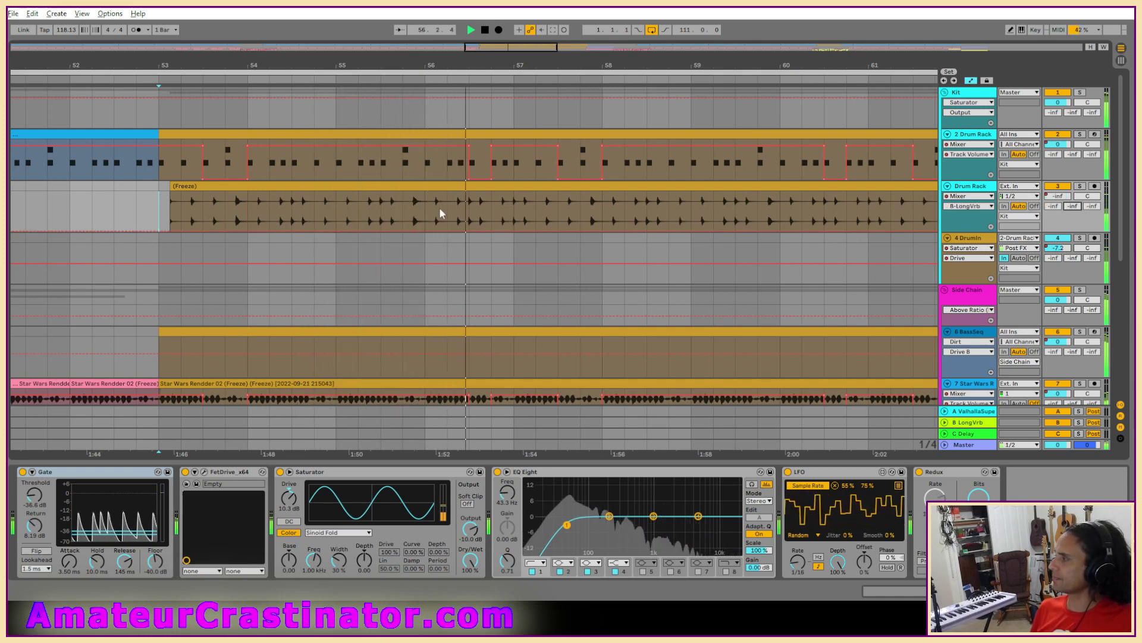
pyautogui.moveTo(226, 207); pyautogui.dragTo(235, 230)
pyautogui.click(165, 206)
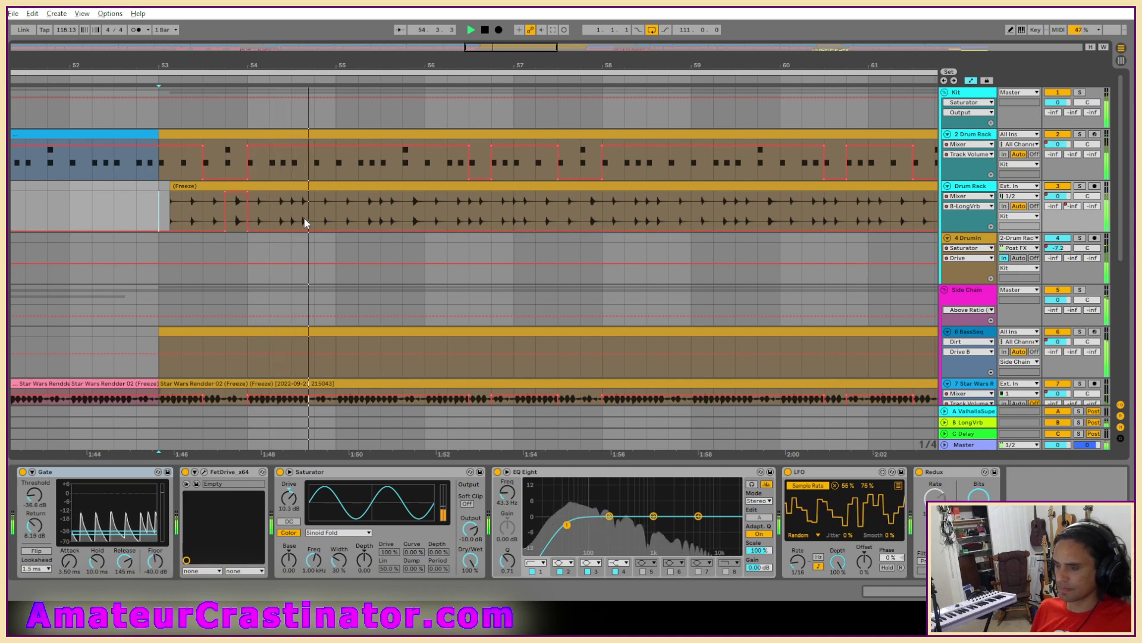
# Step: Copy the frozen Drum Rack track's B-LongVrb send automation from the last beat of bar 53 to the last beats of bars 55, 57 and 59
pyautogui.click(251, 210)
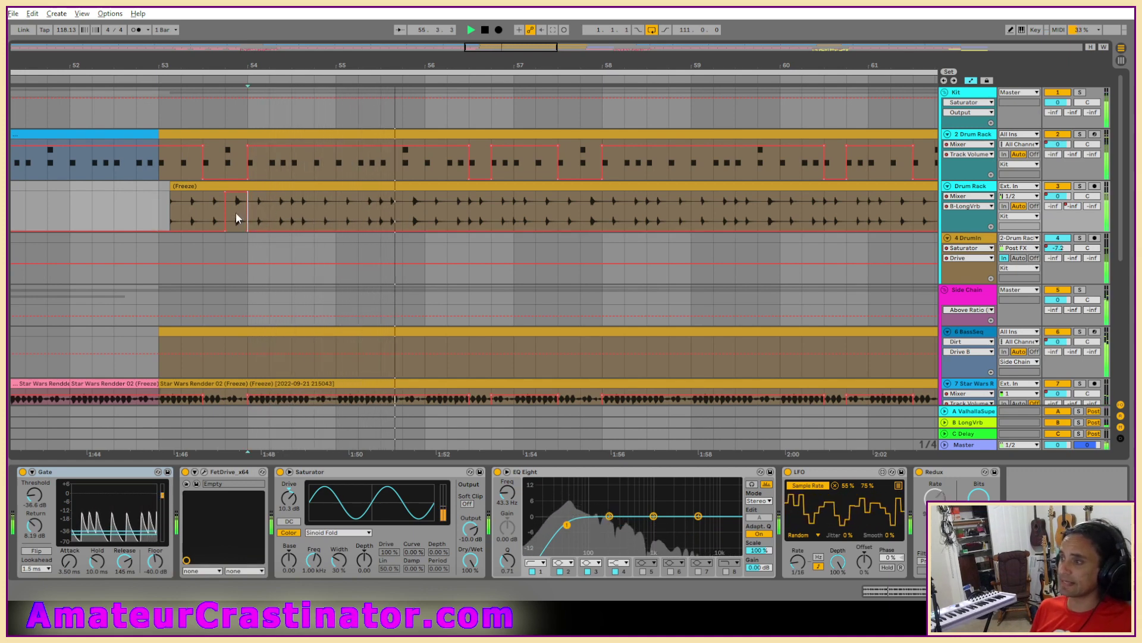
pyautogui.click(236, 213)
pyautogui.click(398, 214)
pyautogui.hotkey('ctrl', 'v')
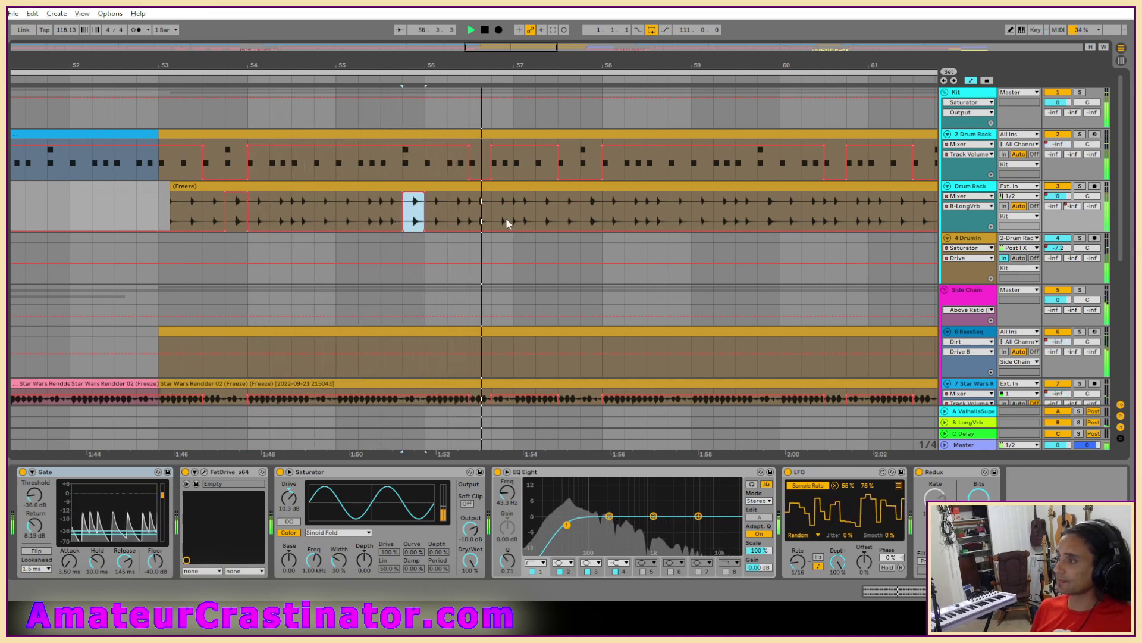
pyautogui.click(585, 217)
pyautogui.hotkey('ctrl', 'v')
pyautogui.click(758, 216)
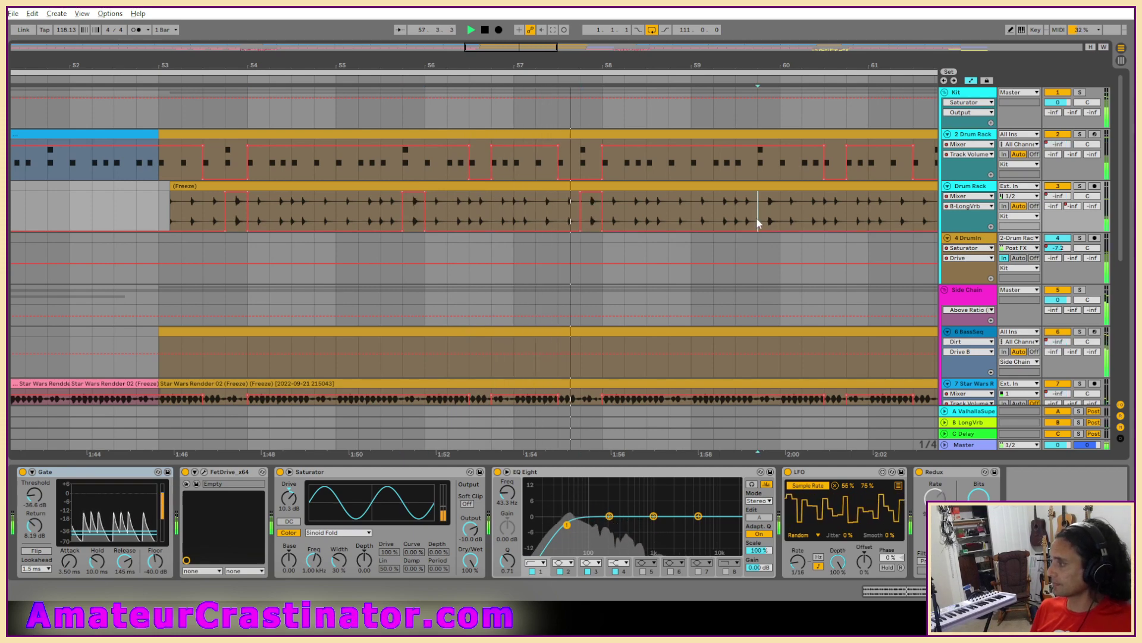
pyautogui.hotkey('ctrl', 'v')
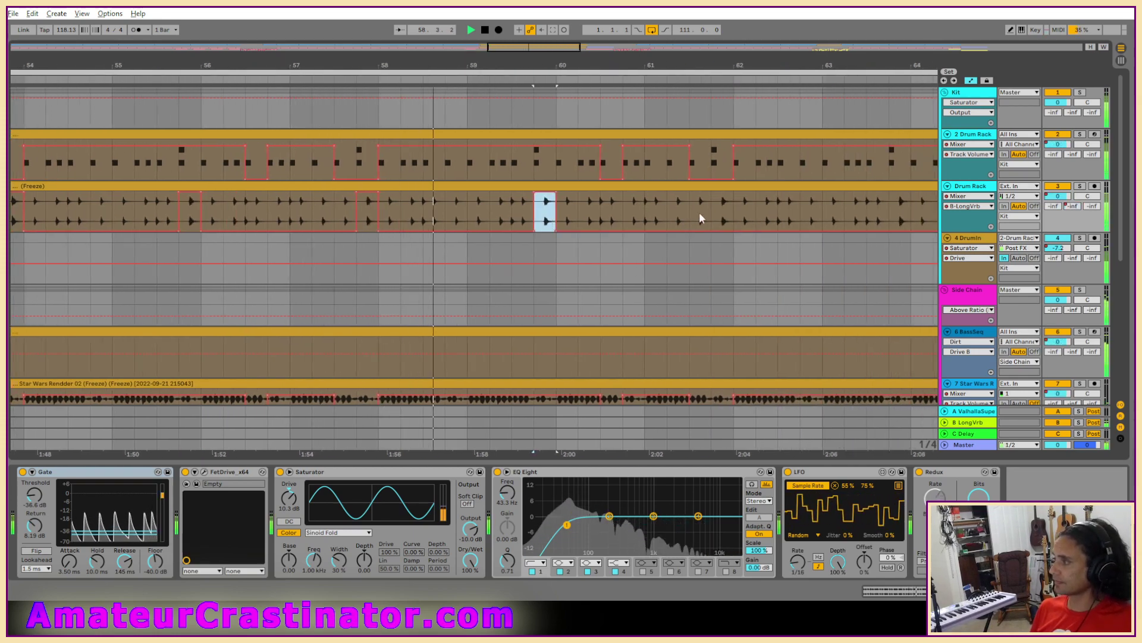
# Step: Paste the same B-LongVrb send automation onto the last beats of bars 61 and 63 of the frozen Drum Rack track
pyautogui.click(716, 213)
pyautogui.hotkey('ctrl', 'v')
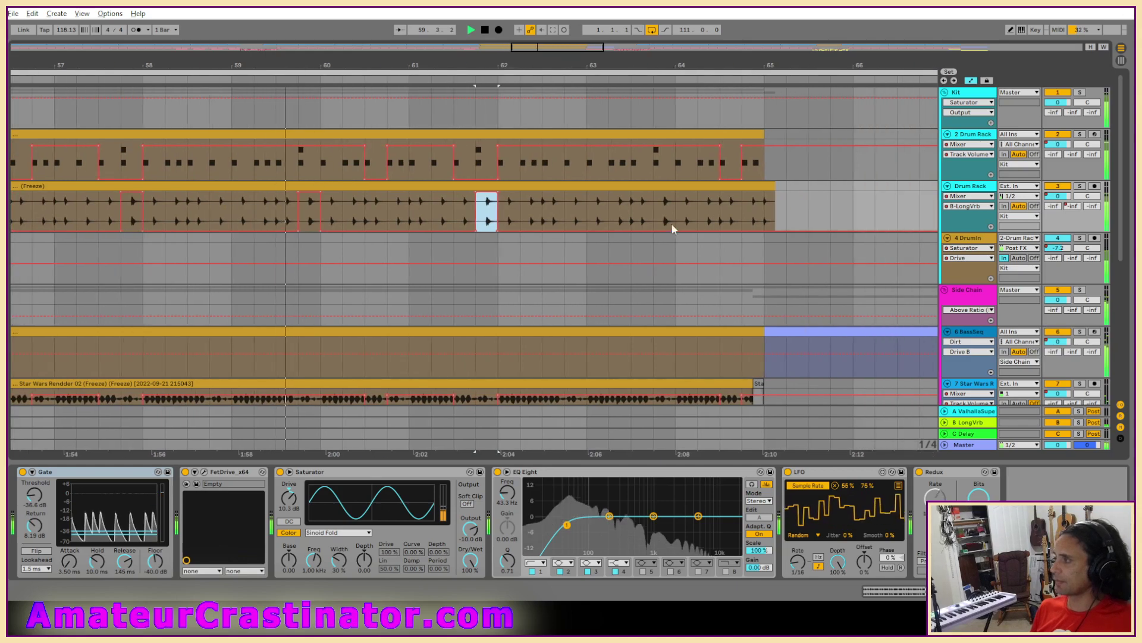
pyautogui.click(659, 216)
pyautogui.hotkey('ctrl', 'v')
pyautogui.press('-')
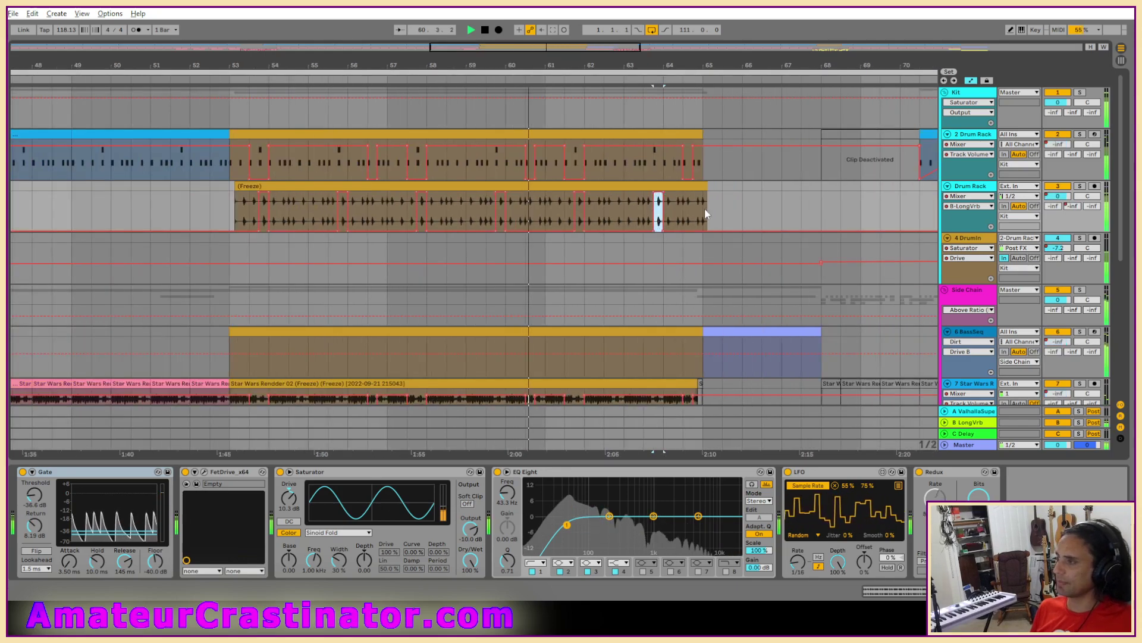
# Step: Copy the B-LongVrb send automation of bars 53 to 64 into the track's A-ValhallaSupe send lane and play from bar 53
pyautogui.moveTo(705, 208); pyautogui.dragTo(233, 221)
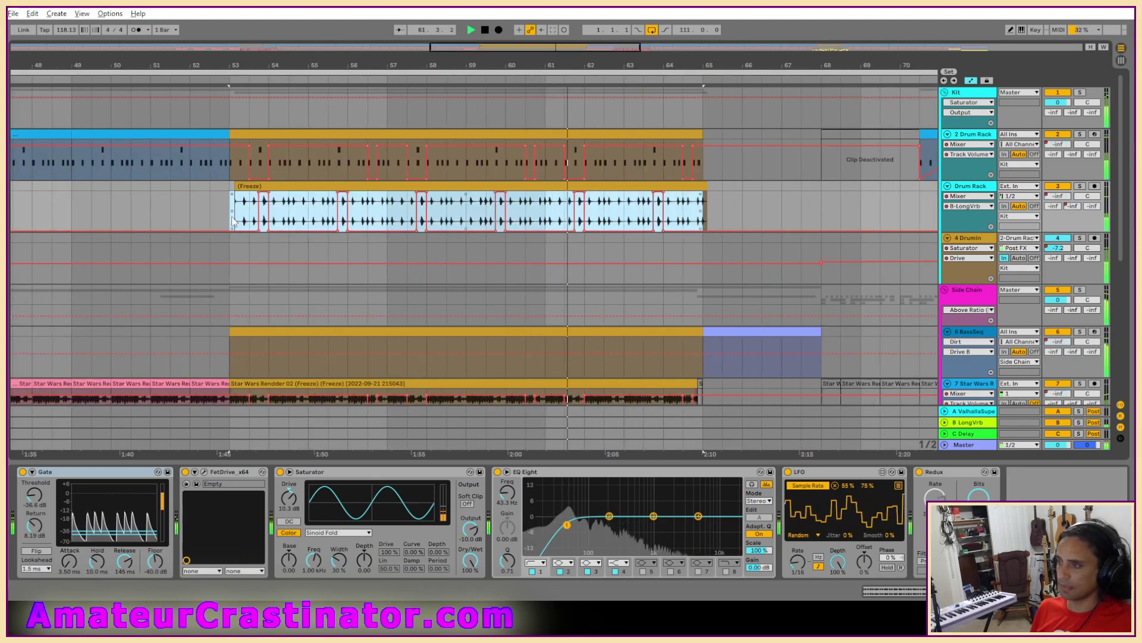
pyautogui.click(1058, 206)
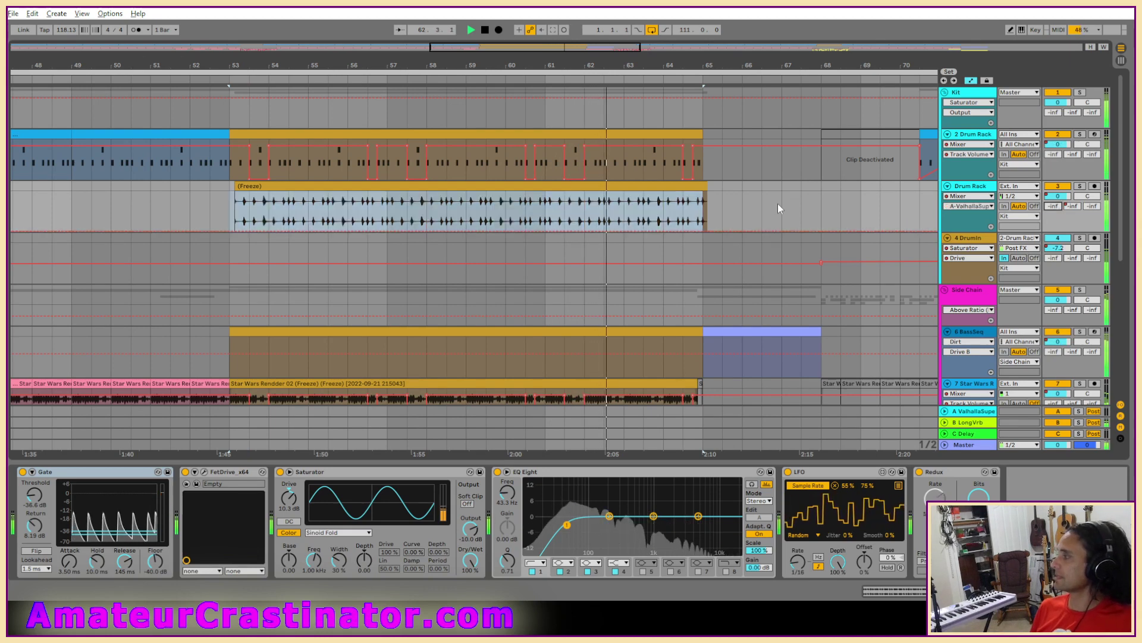
pyautogui.click(229, 214)
pyautogui.hotkey('ctrl', 'v')
pyautogui.press('space')
pyautogui.press('space')
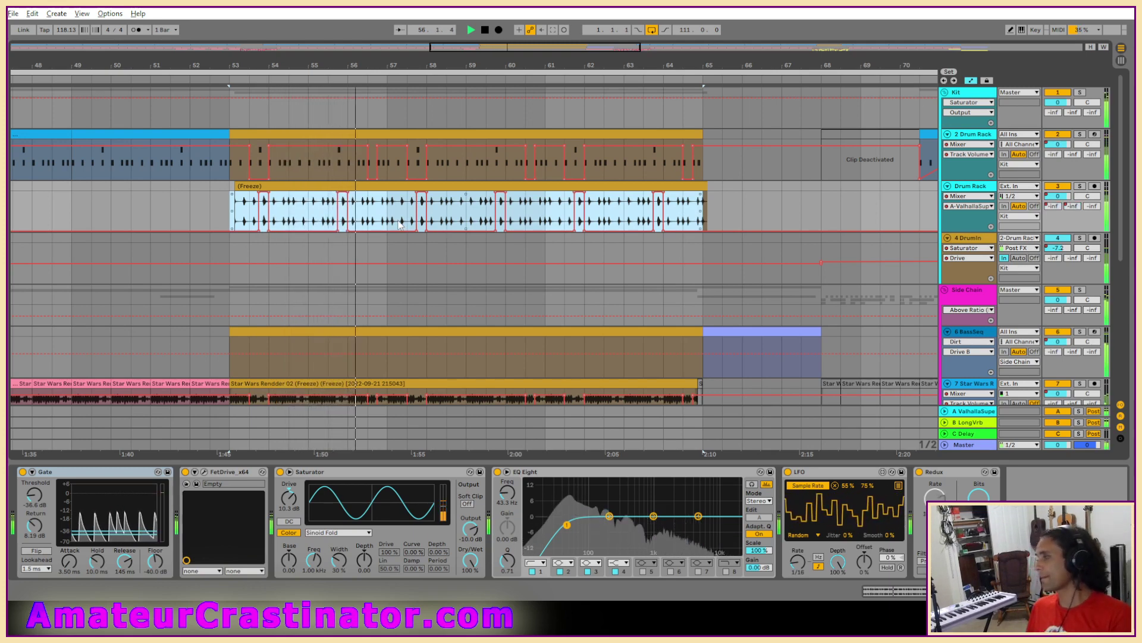
# Step: Hide the automation lanes and review the clips of the full arrangement down to audio track 11 during playback
pyautogui.press('a')
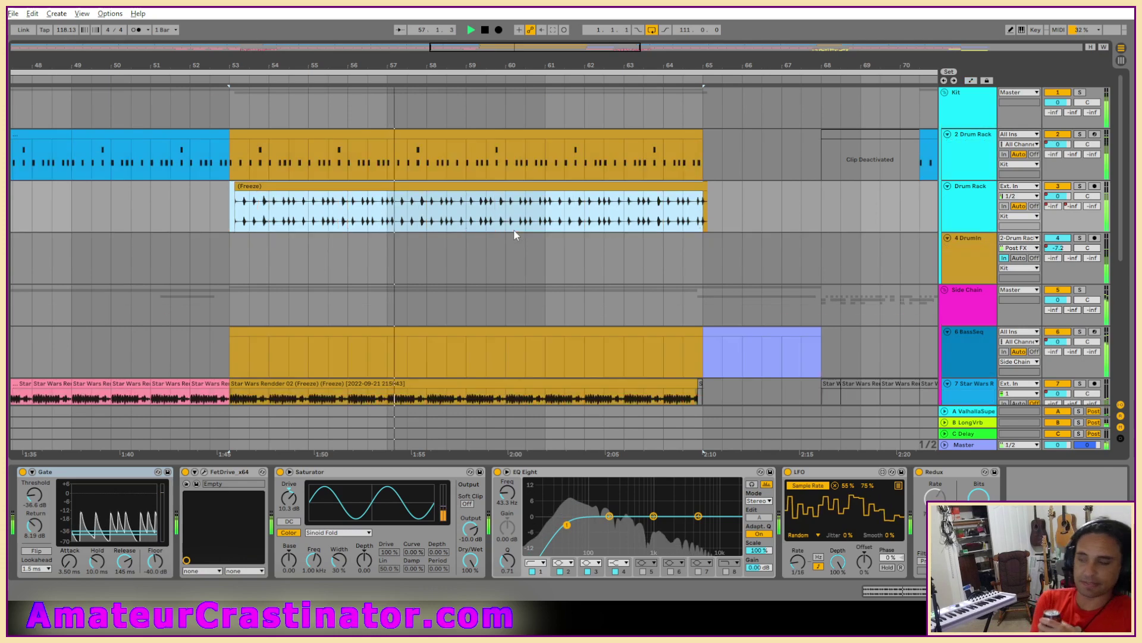
pyautogui.click(714, 195)
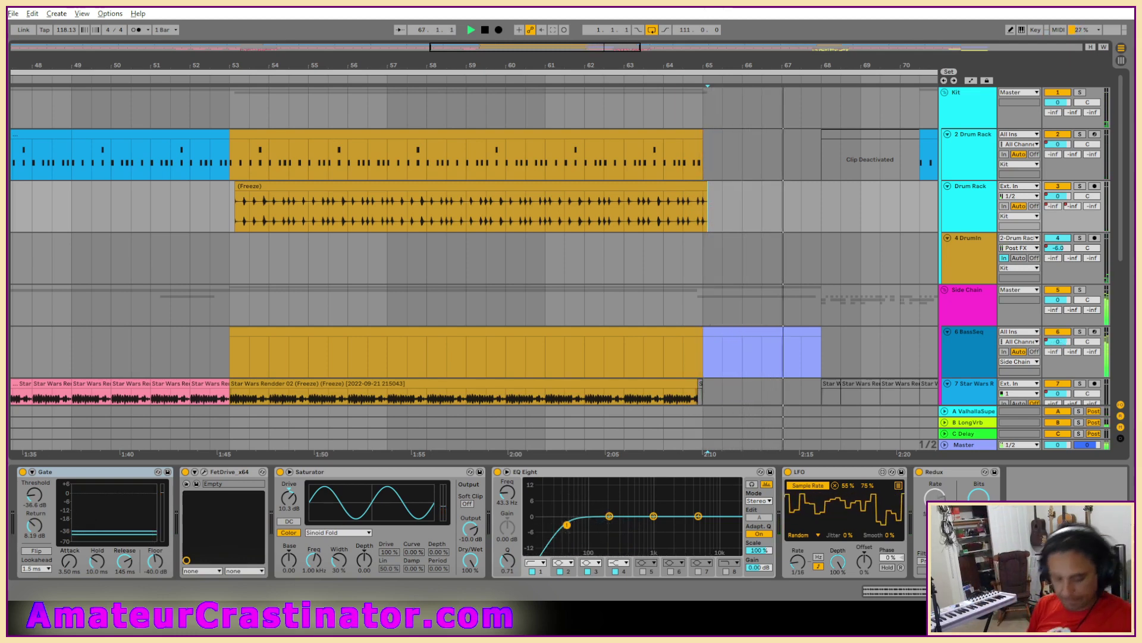
pyautogui.doubleClick(518, 58)
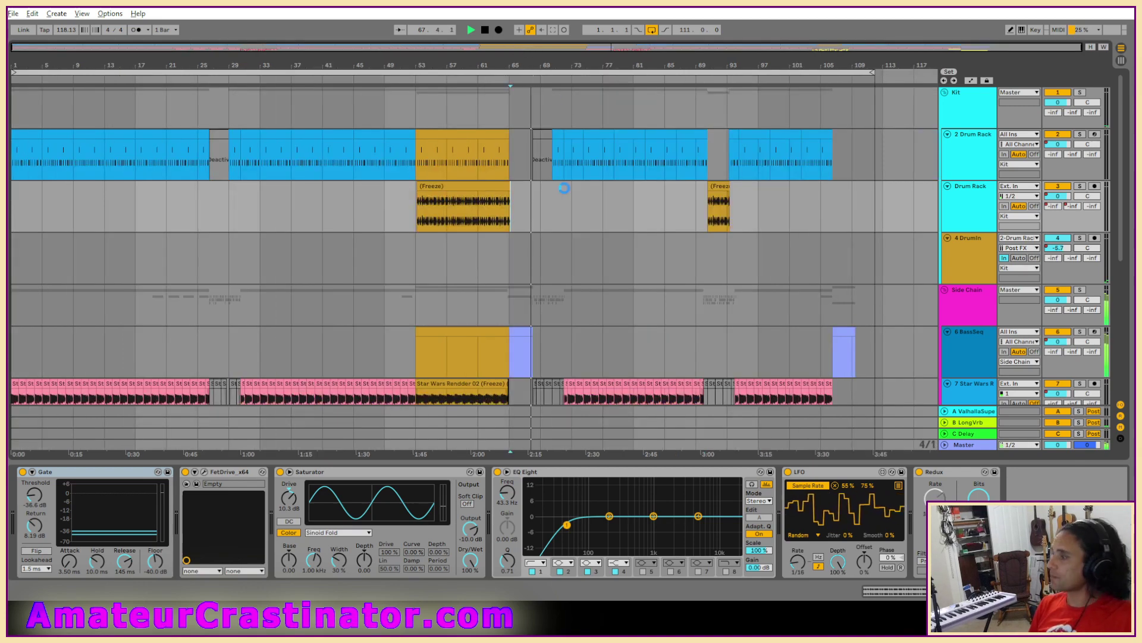
pyautogui.scroll(-1, 608, 256)
pyautogui.scroll(-2, 608, 253)
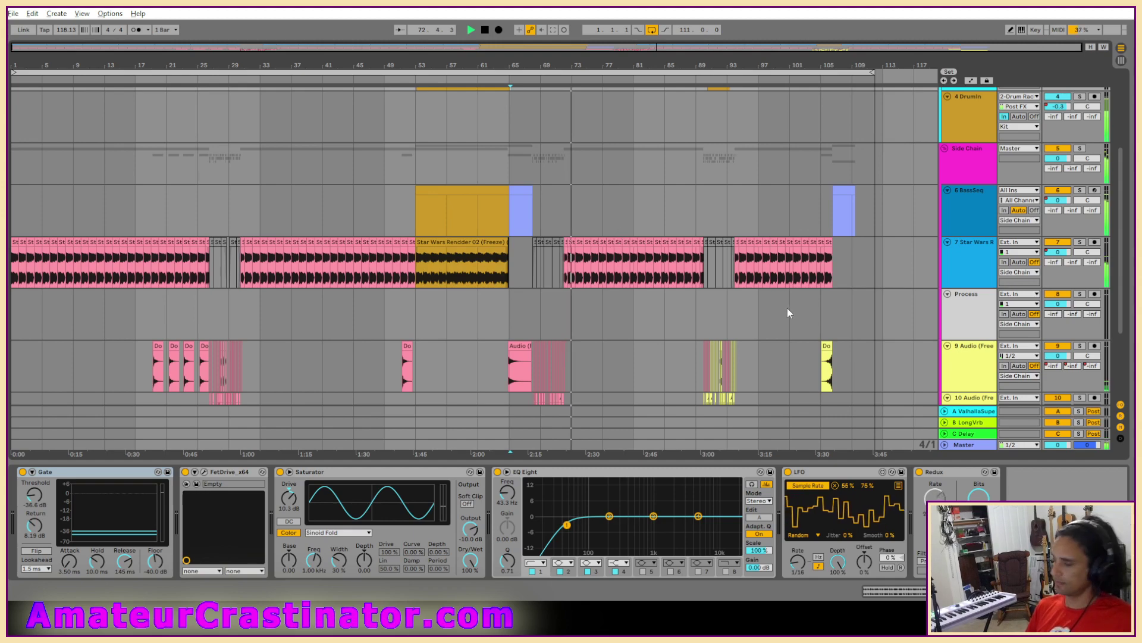
pyautogui.scroll(-2, 644, 277)
pyautogui.scroll(-2, 776, 339)
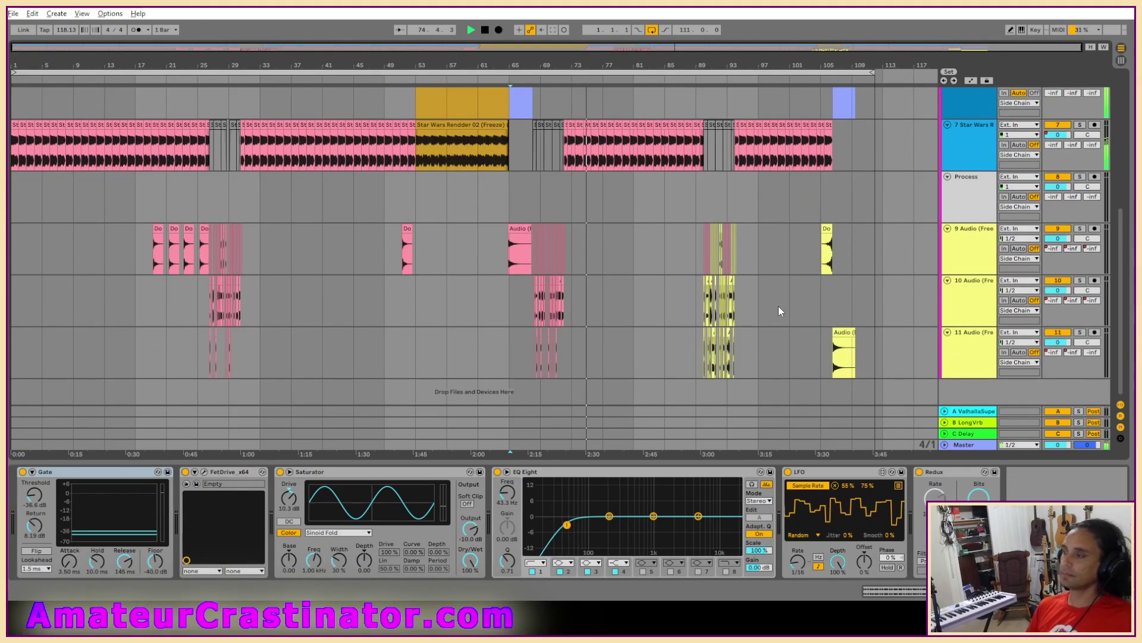
pyautogui.scroll(6, 778, 306)
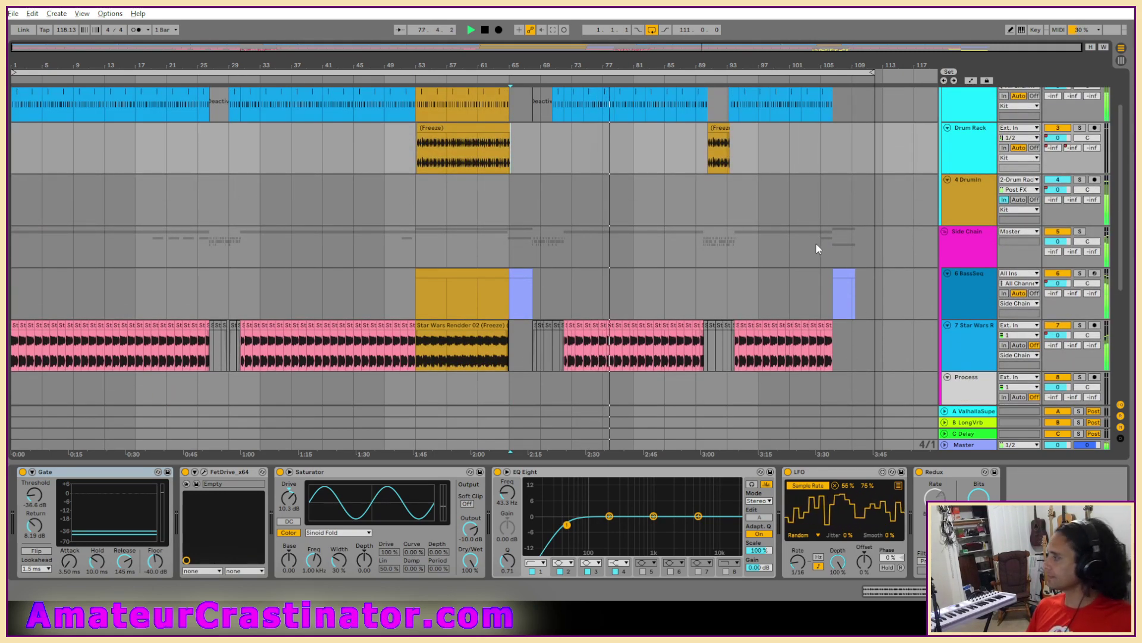
pyautogui.scroll(-4, 816, 241)
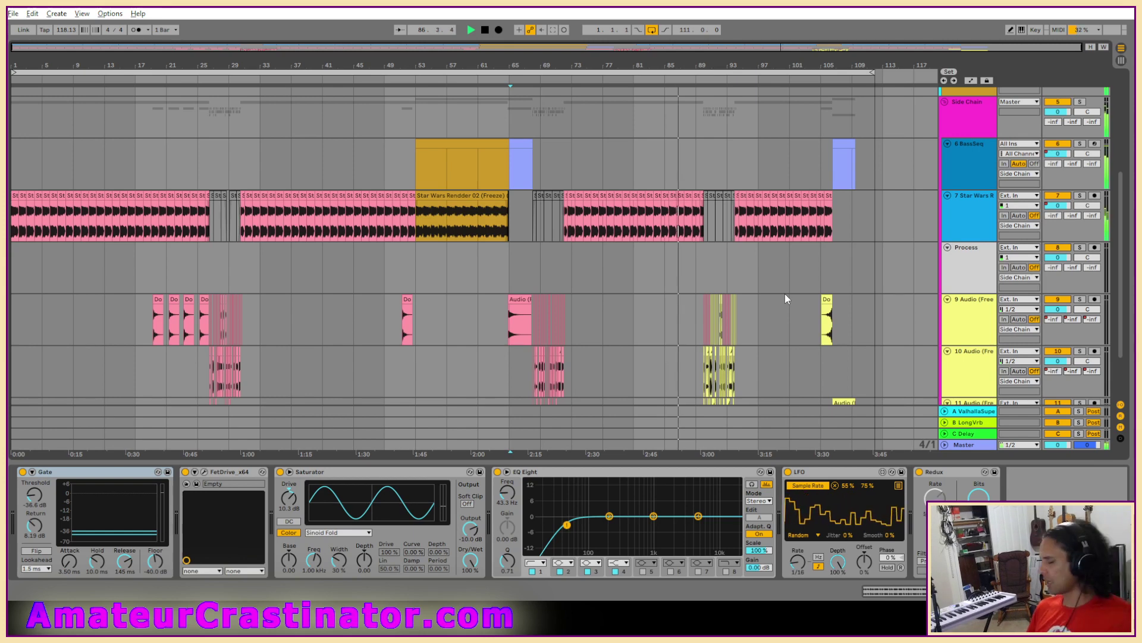
pyautogui.scroll(-2, 780, 293)
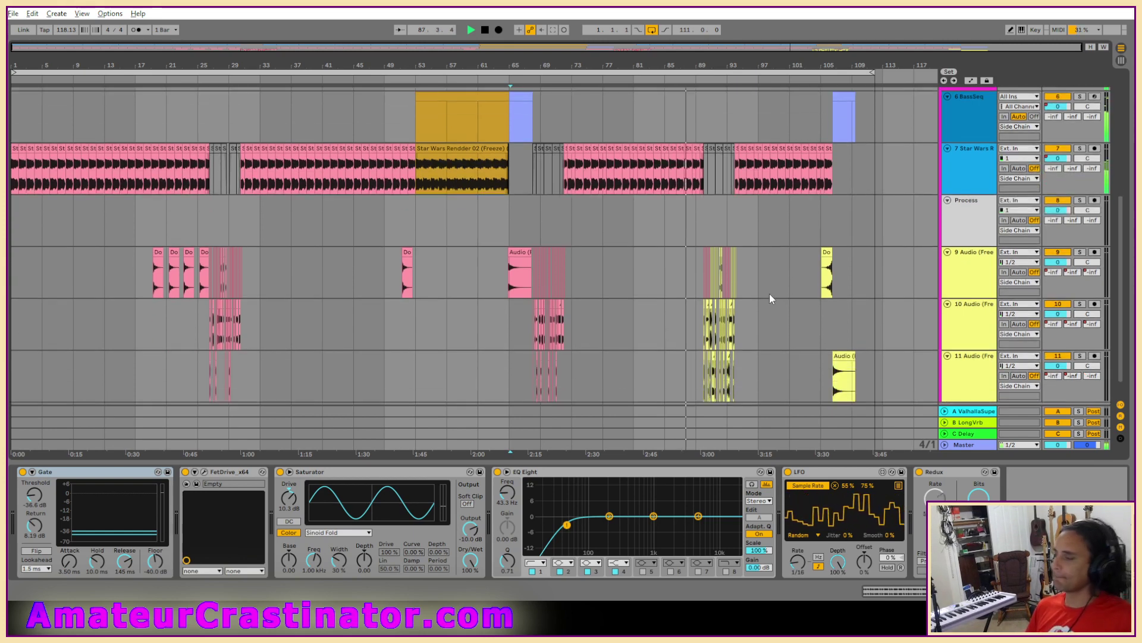
pyautogui.scroll(-1, 770, 273)
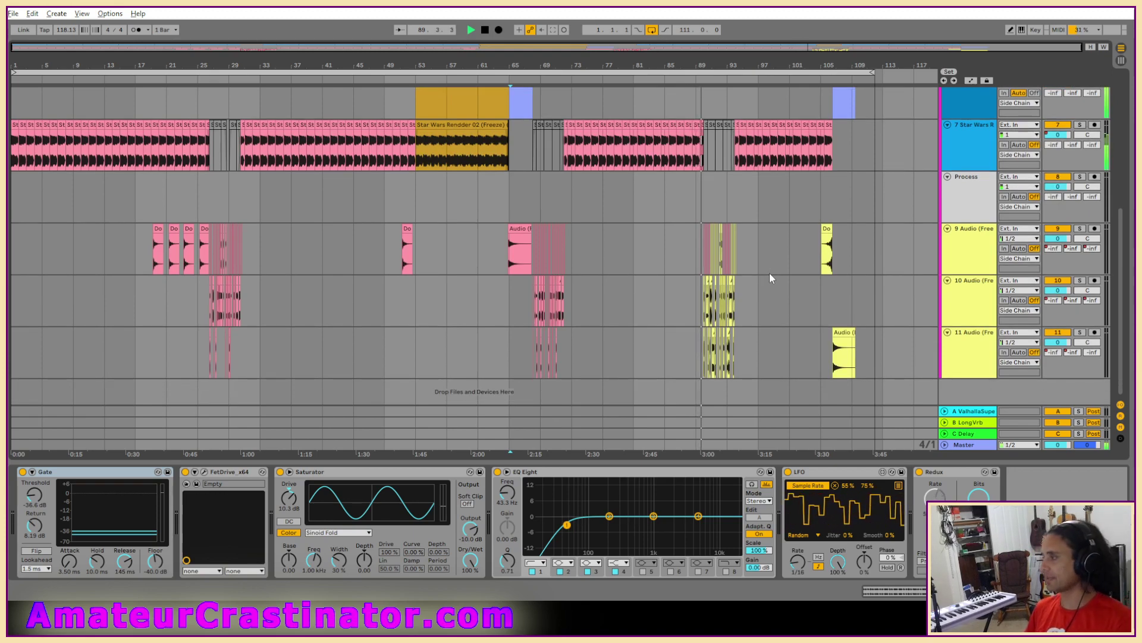
# Step: Examine the chopped clips of bars 90 to 94 on audio tracks 9 to 11 and play them from 91.2.3
pyautogui.scroll(5, 743, 309)
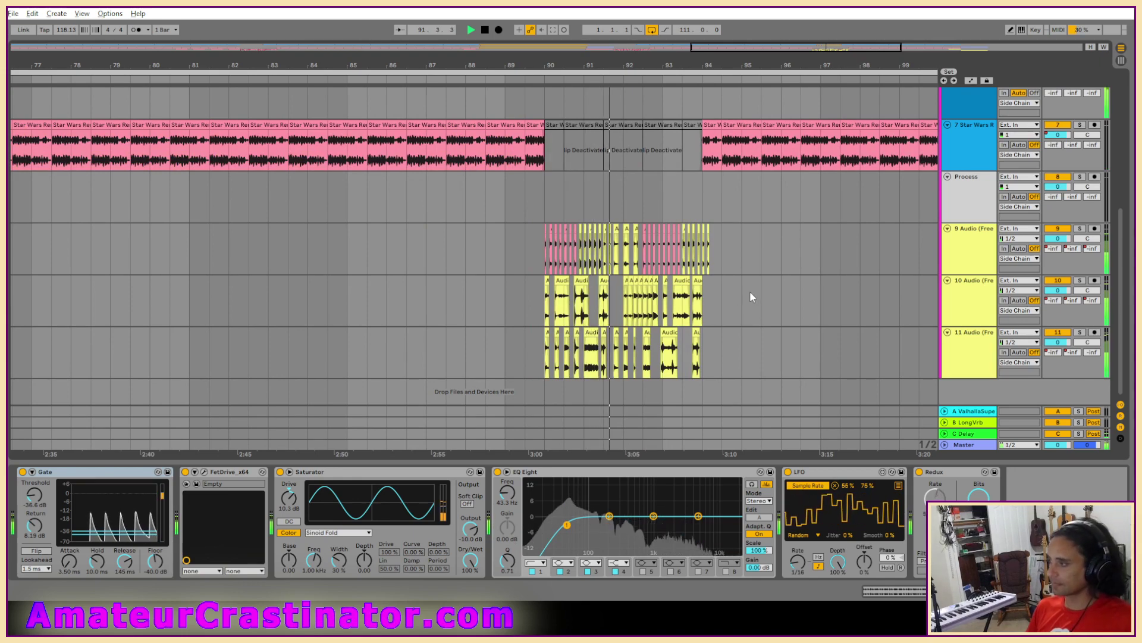
pyautogui.scroll(3, 739, 339)
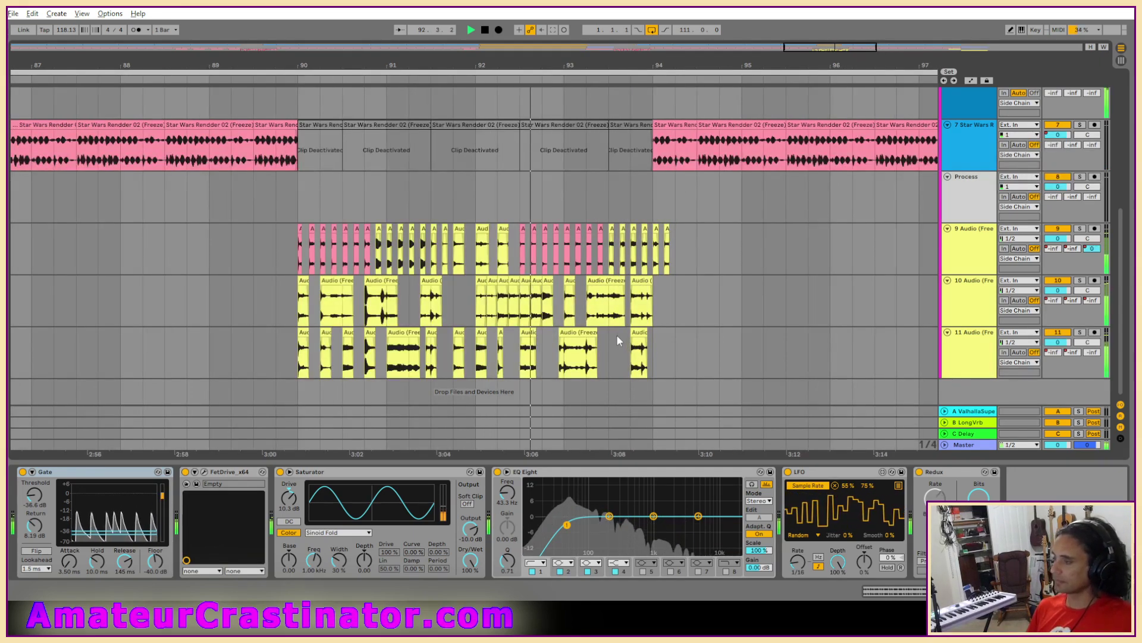
pyautogui.scroll(4, 616, 337)
pyautogui.click(320, 317)
pyautogui.press('space')
pyautogui.press('space')
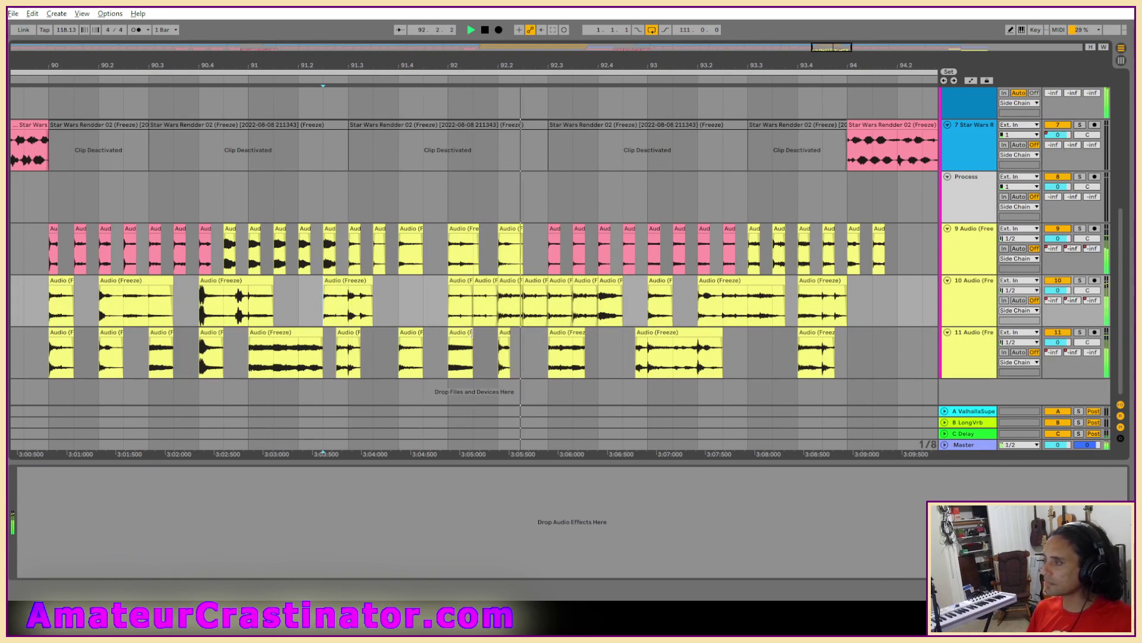
# Step: Deactivate the clip at 92.1.3 on audio track 10, replay from 91.2.3, and delete that track's clip at 92.2.3
pyautogui.click(488, 279)
pyautogui.press('space')
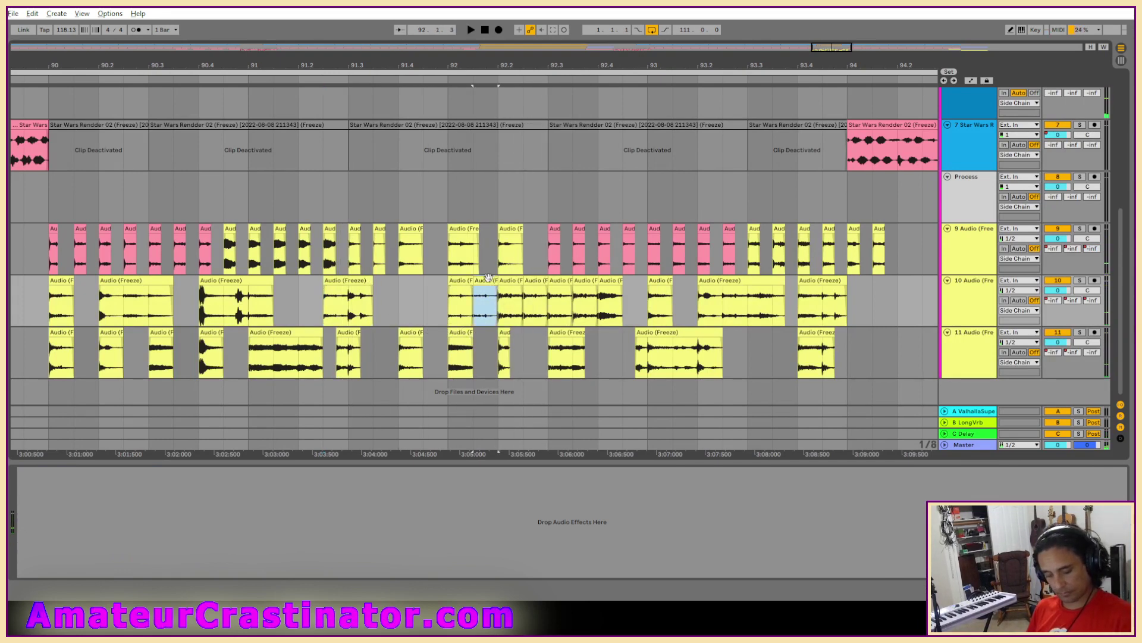
pyautogui.click(323, 313)
pyautogui.press('space')
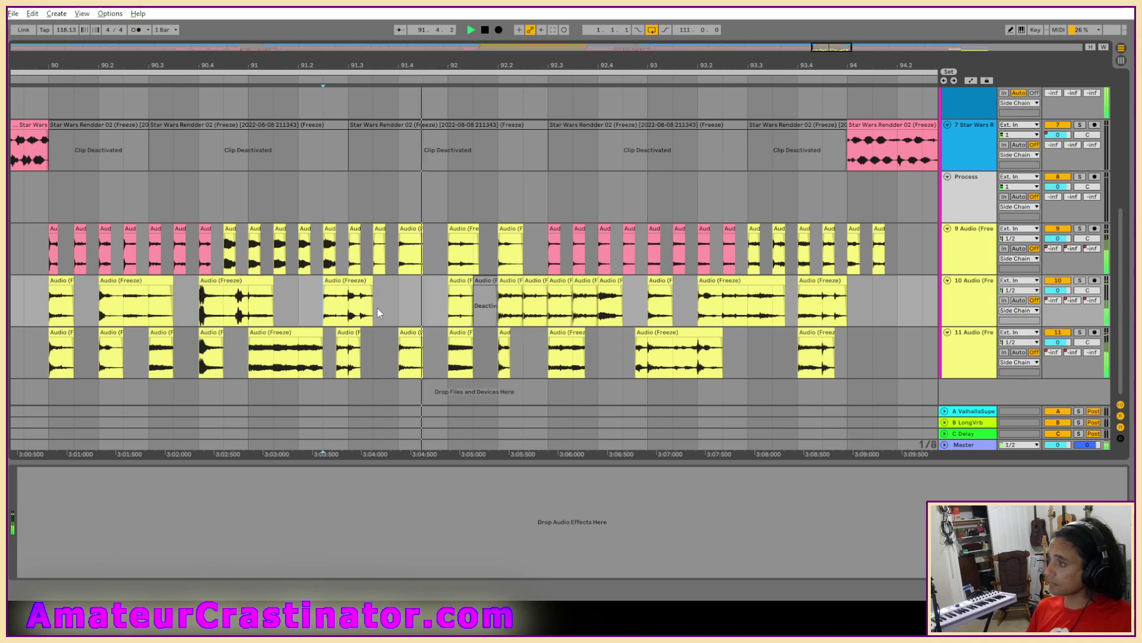
pyautogui.press('space')
pyautogui.click(536, 280)
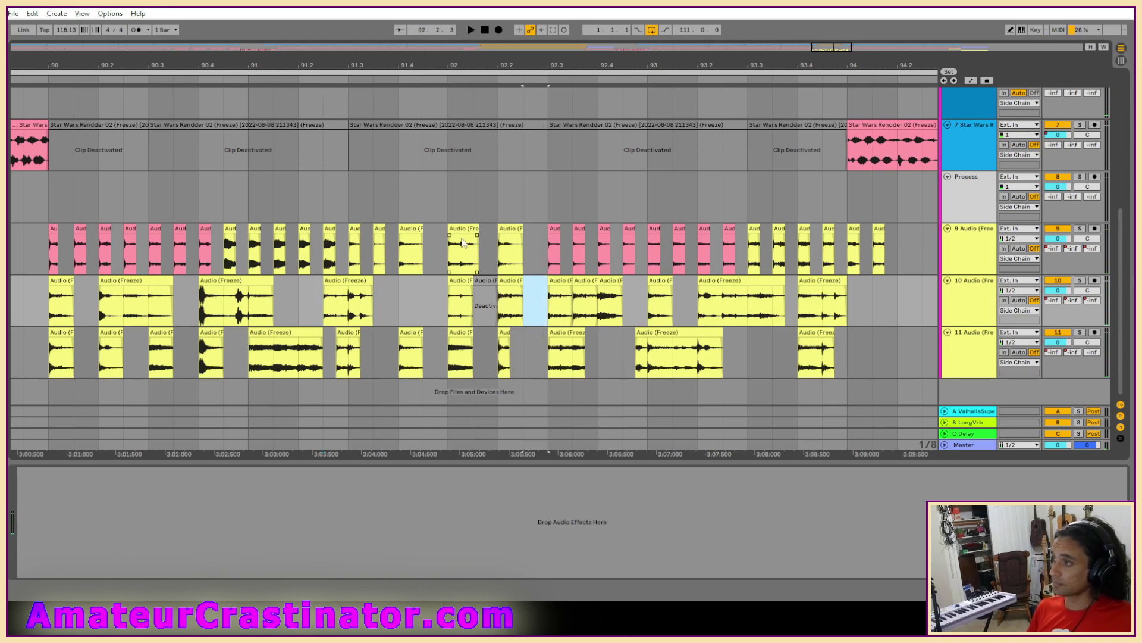
# Step: Audition the individual clips at the start of bar 92 on audio tracks 9, 10 and 11
pyautogui.click(457, 283)
pyautogui.click(453, 344)
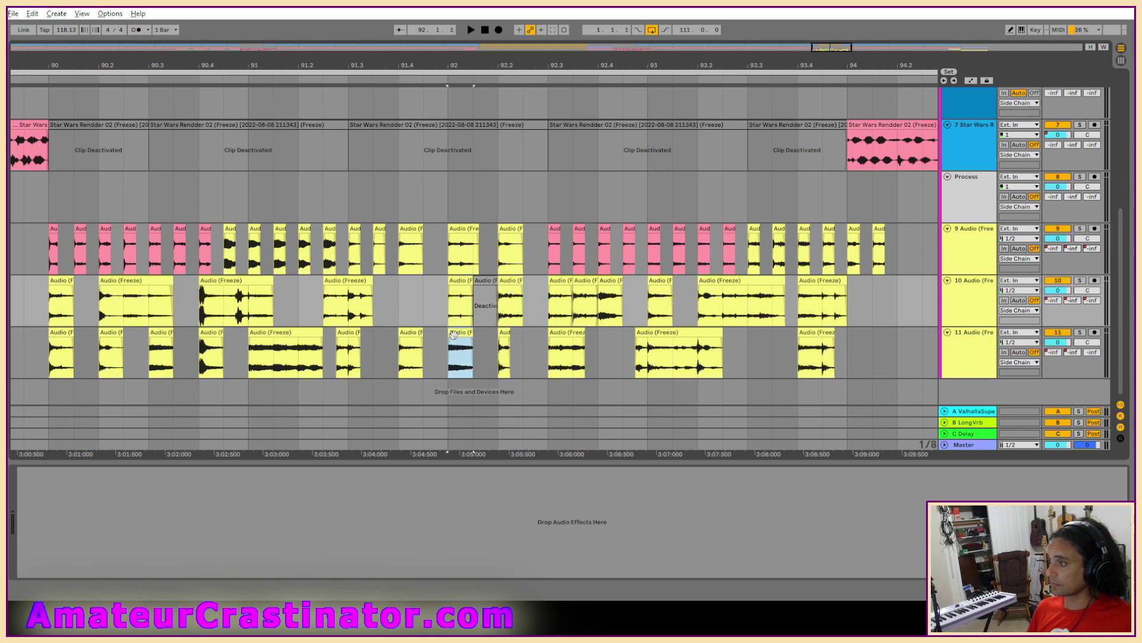
pyautogui.click(462, 292)
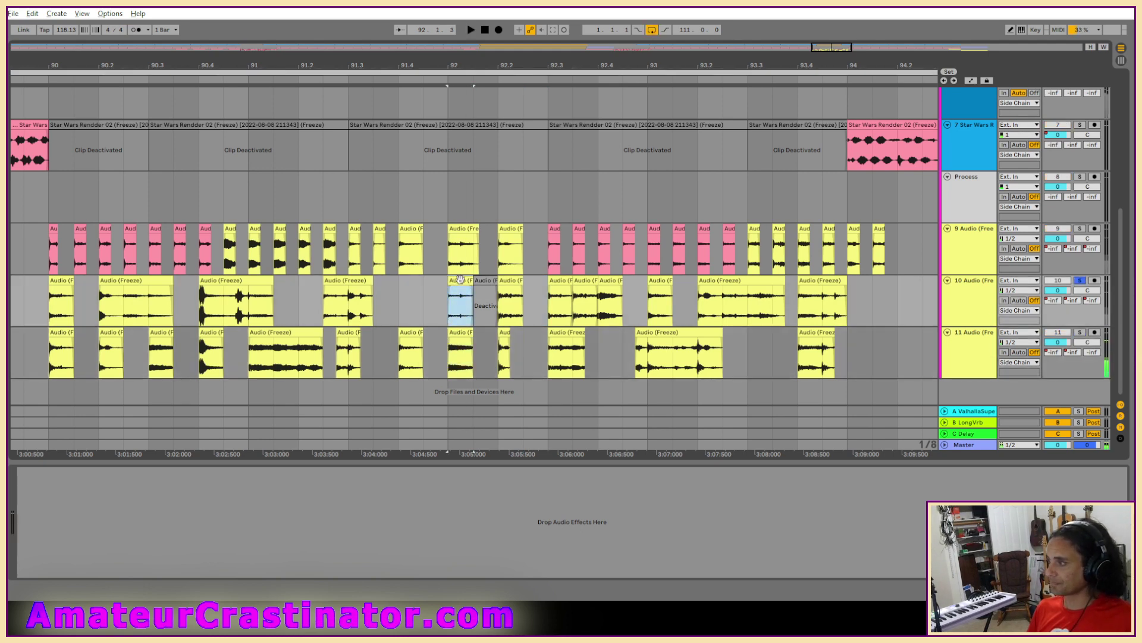
pyautogui.click(464, 226)
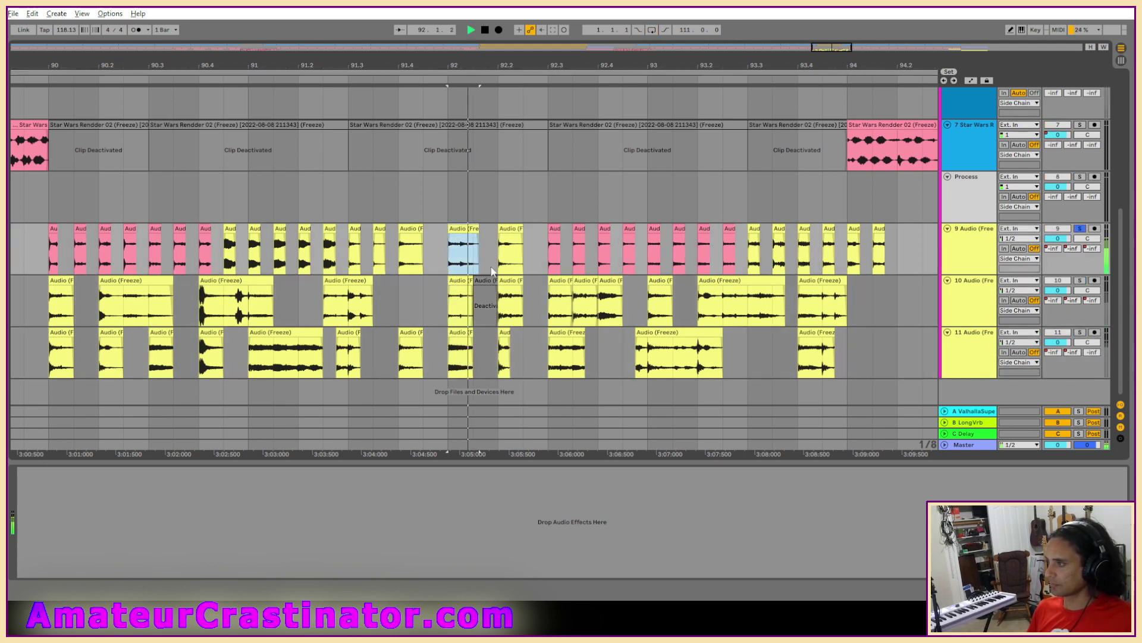
# Step: Move audio track 11's clip from the start of bar 92 to 92.2.3 and lower its gain to -3.49 dB
pyautogui.click(452, 345)
pyautogui.press('Delete')
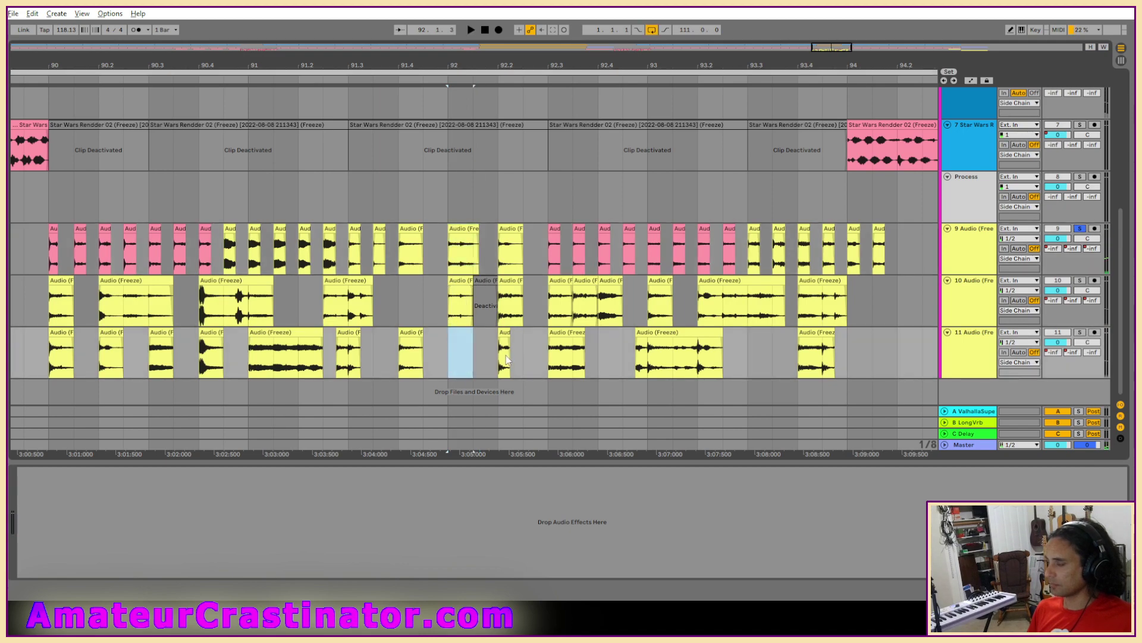
pyautogui.click(519, 364)
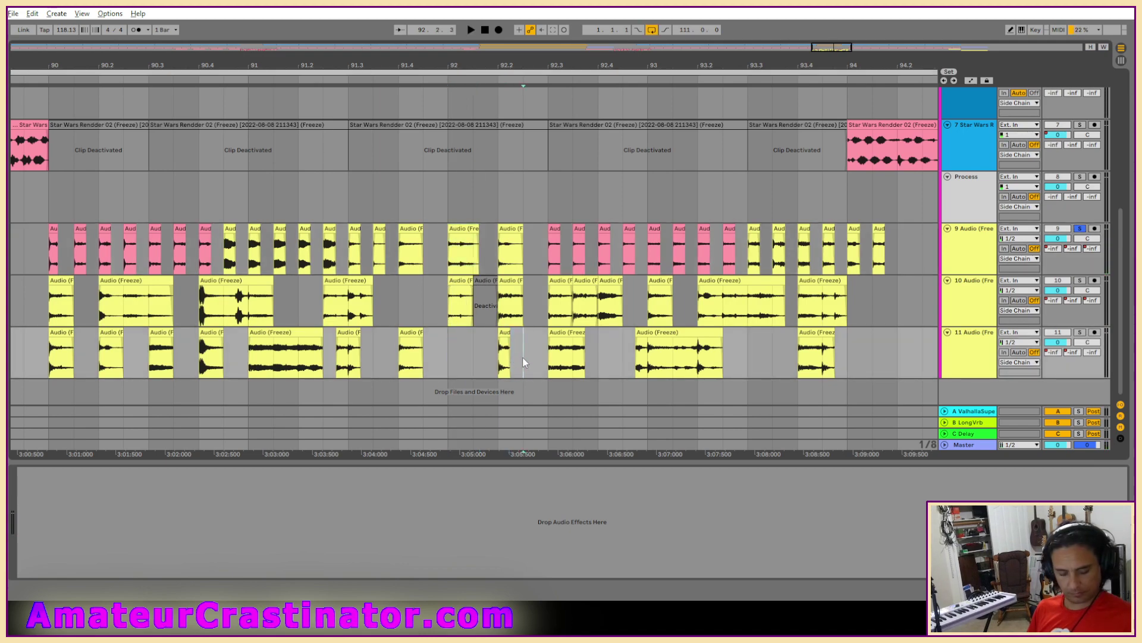
pyautogui.doubleClick(529, 345)
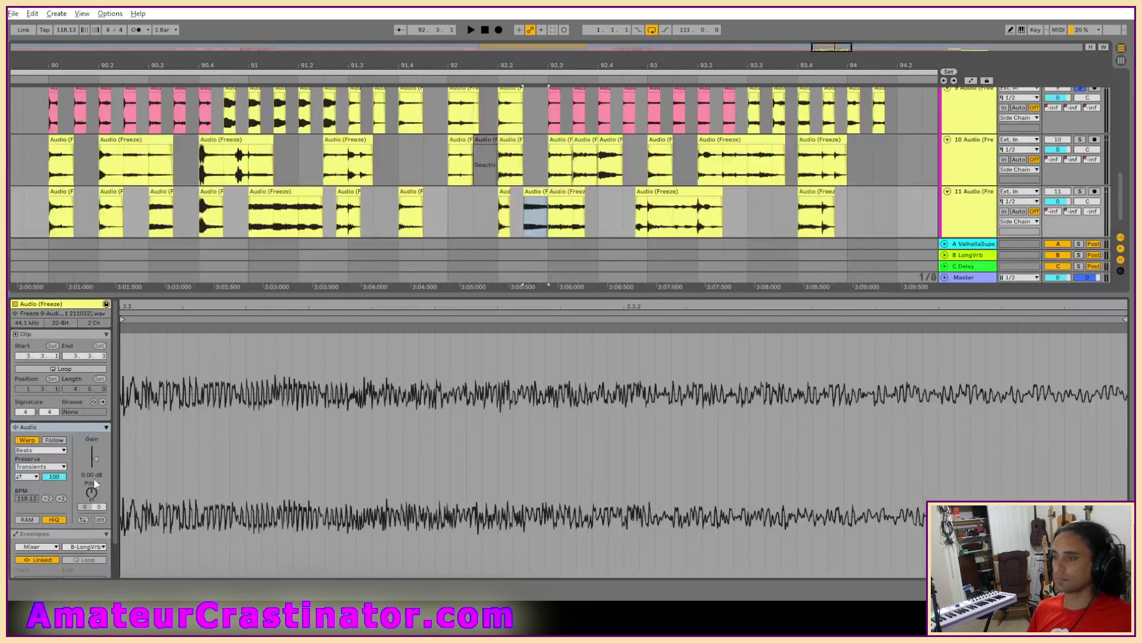
pyautogui.moveTo(95, 459); pyautogui.dragTo(95, 461)
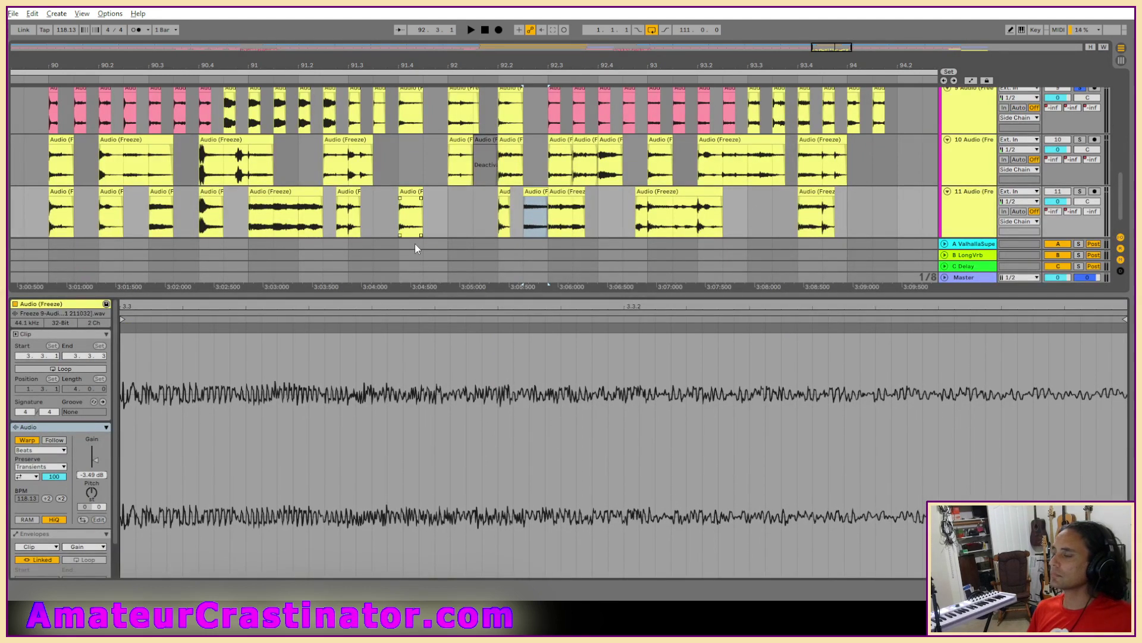
# Step: Play the edited chops from bar 91 with the solo on audio track 9 switched off
pyautogui.click(416, 249)
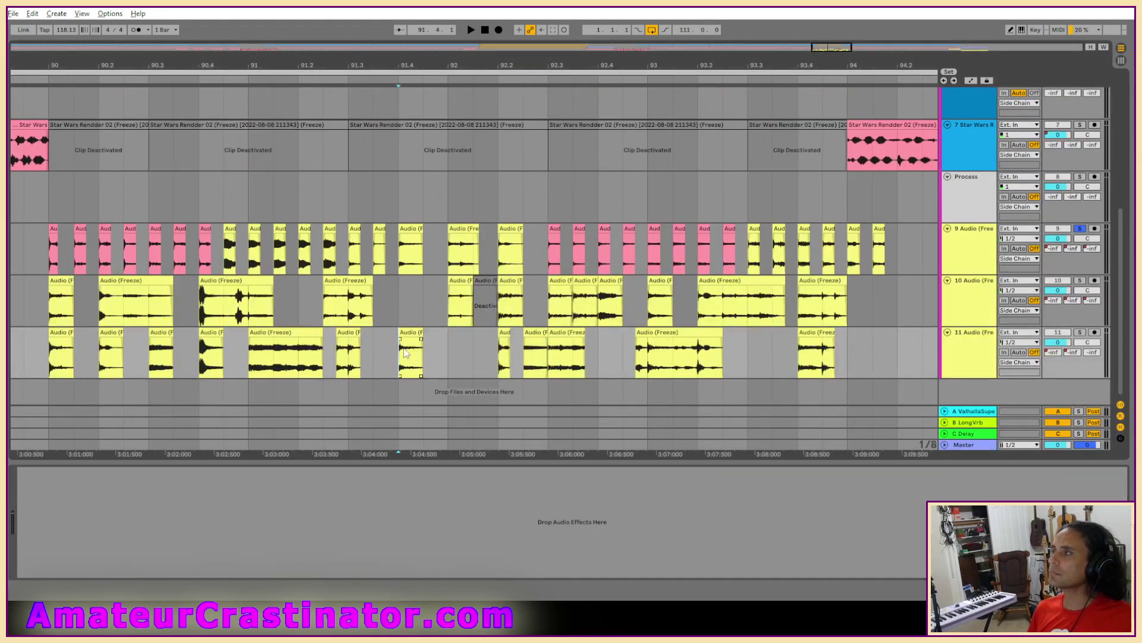
pyautogui.click(251, 347)
pyautogui.press('space')
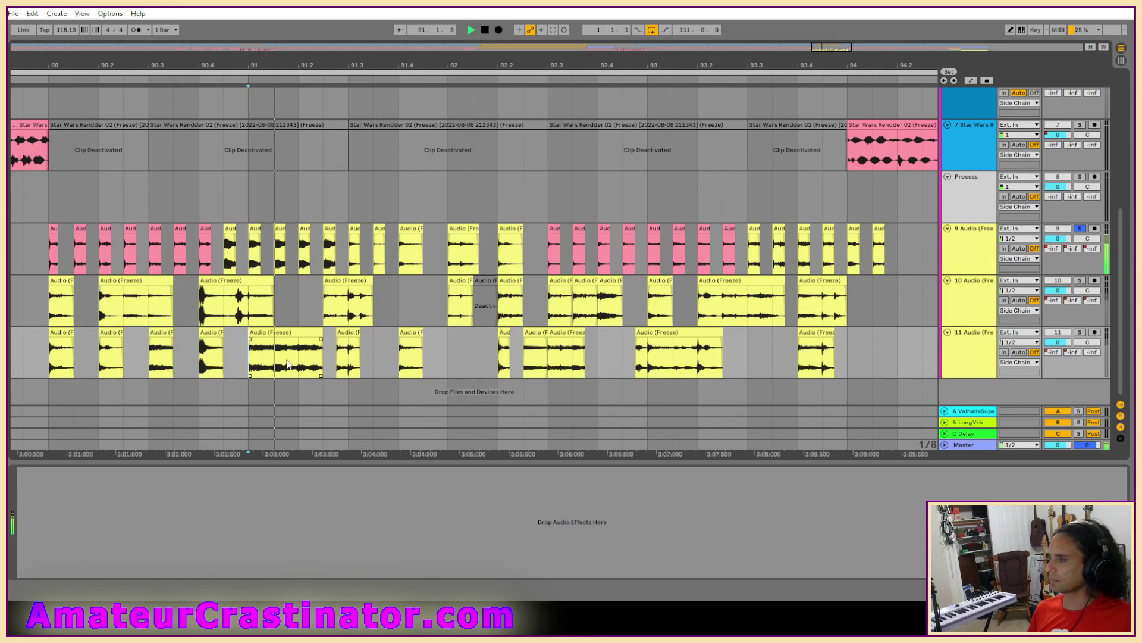
pyautogui.press('space')
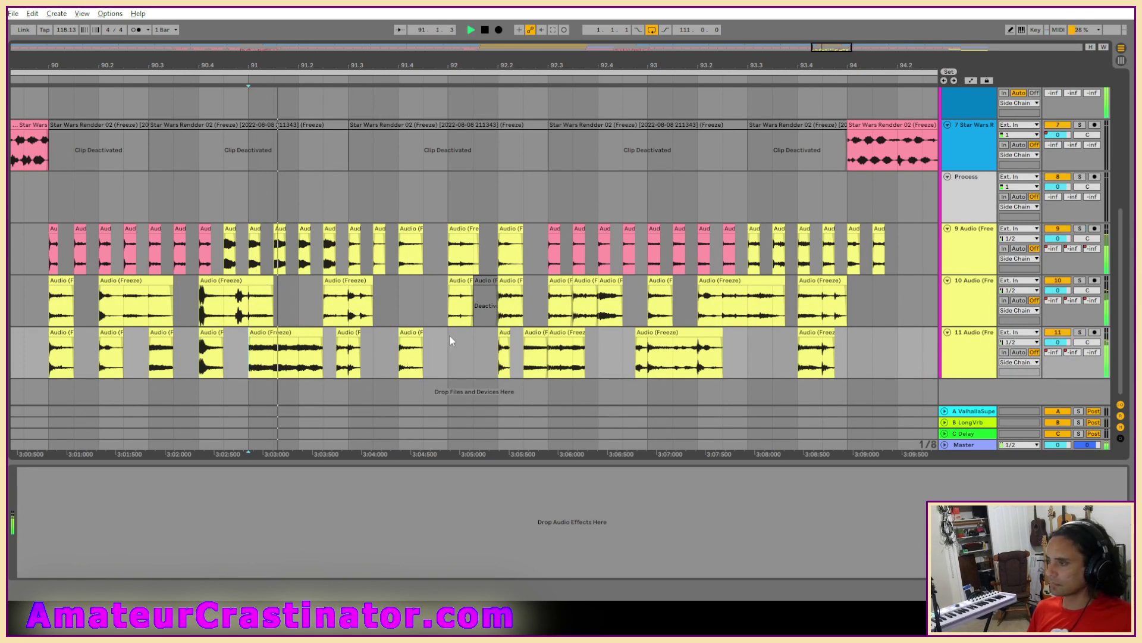
pyautogui.click(480, 324)
pyautogui.click(507, 323)
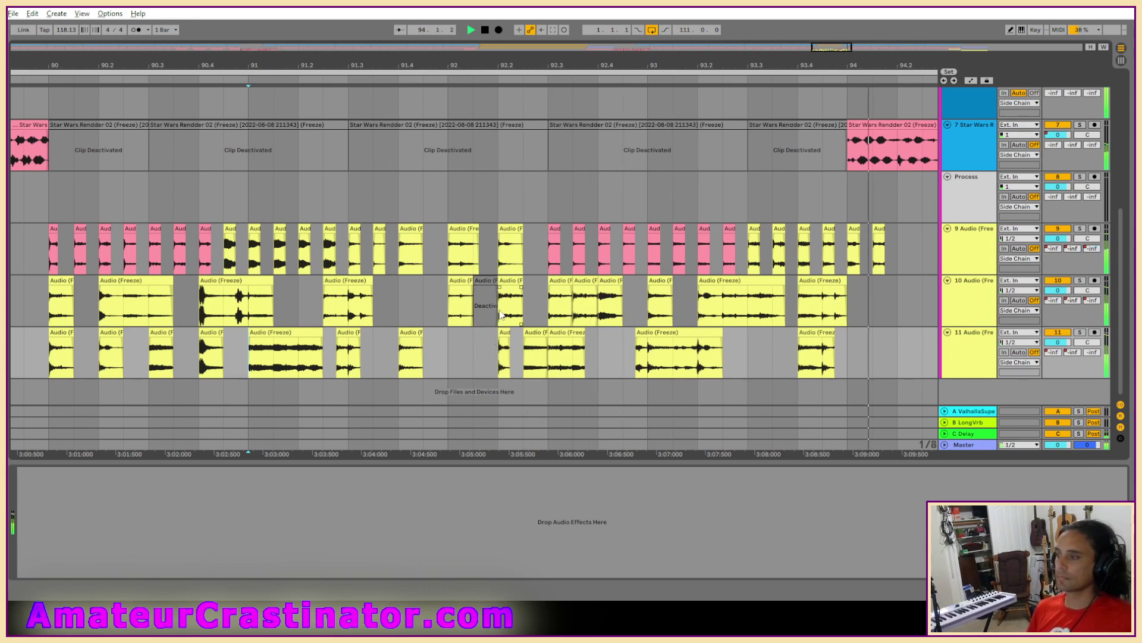
# Step: Replay the chops from bar 91 and copy audio track 11's clip at 92.2.3 to the start of bar 92
pyautogui.click(536, 345)
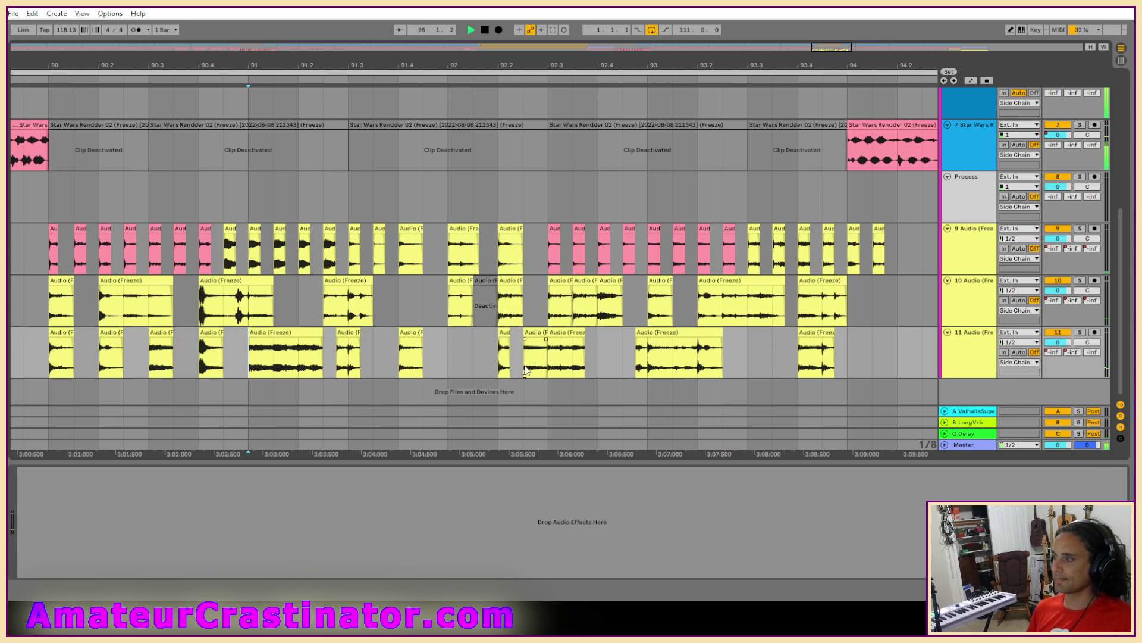
pyautogui.press('space')
pyautogui.press('space')
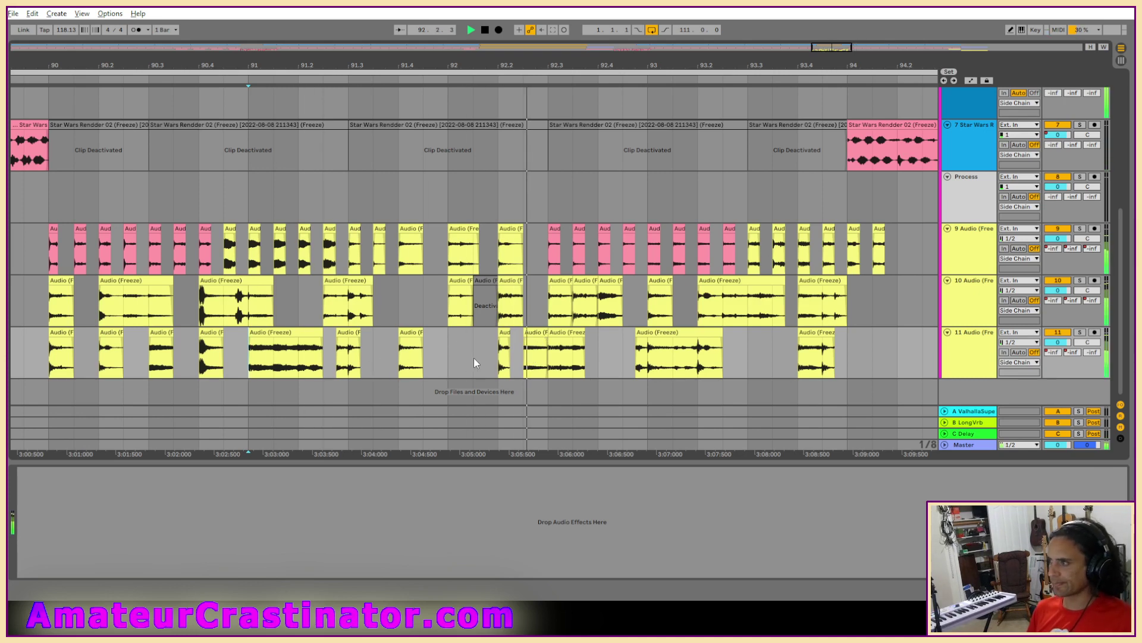
pyautogui.click(534, 333)
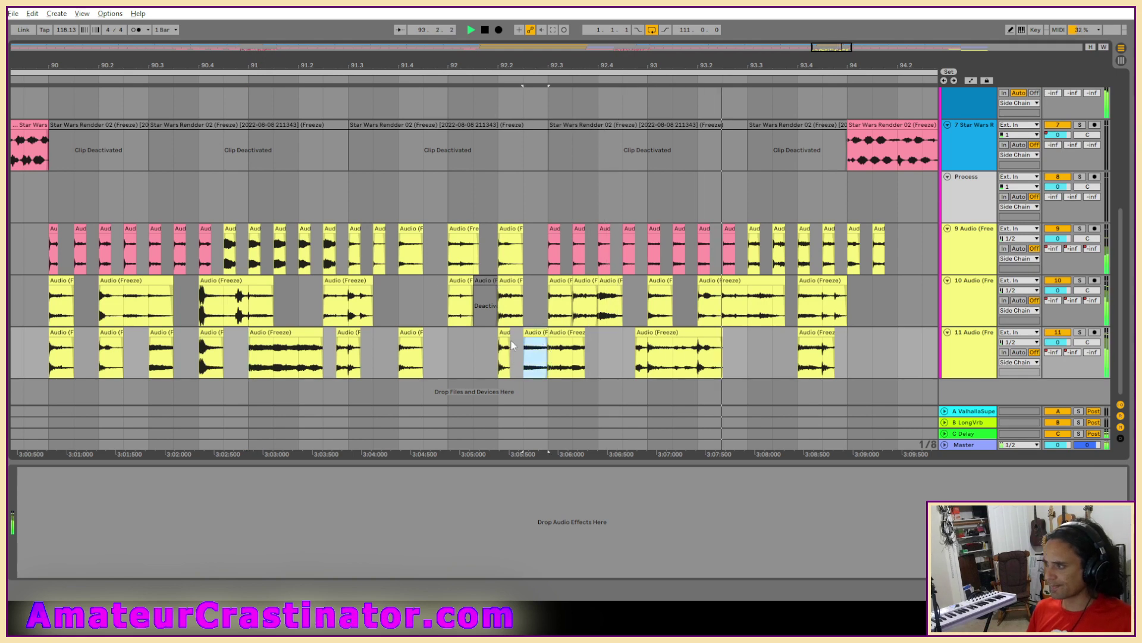
pyautogui.click(451, 344)
pyautogui.hotkey('ctrl', 'v')
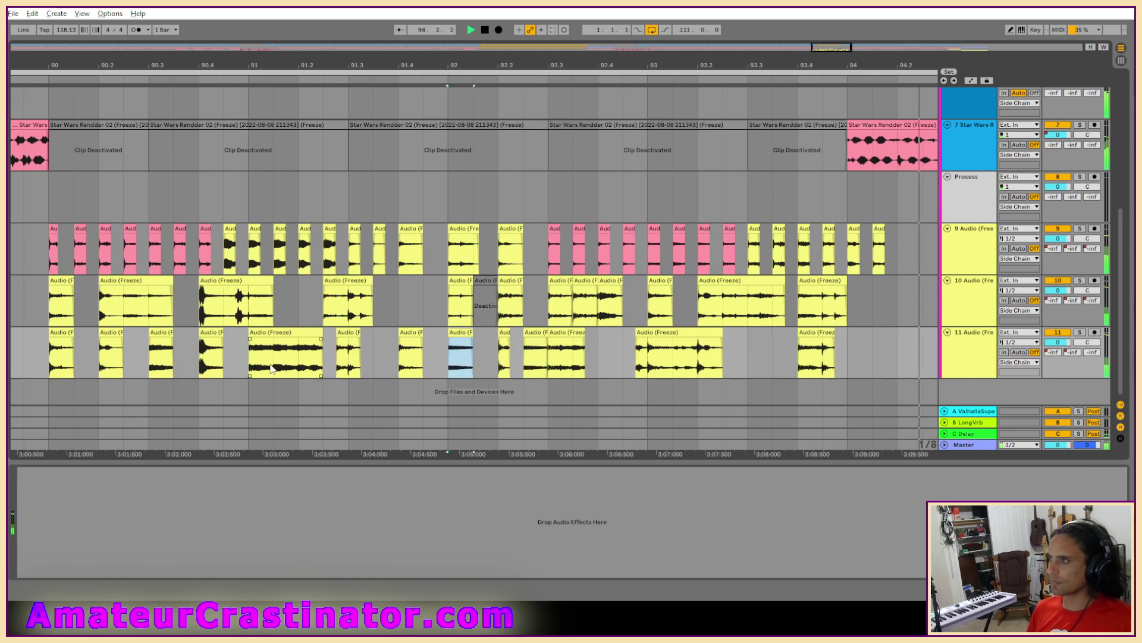
# Step: Replay from bar 91 and add a short fade-out to the end of audio track 11's clip at 92.2.3
pyautogui.click(242, 349)
pyautogui.press('space')
pyautogui.press('space')
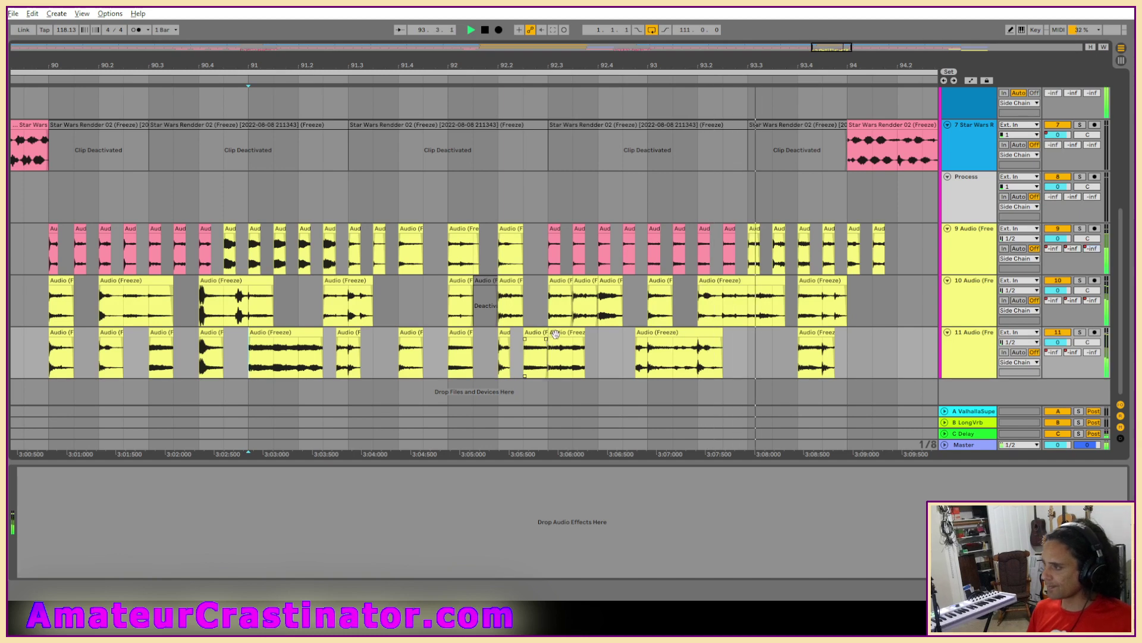
pyautogui.moveTo(555, 334)
pyautogui.mouseDown()
pyautogui.moveTo(582, 335)
pyautogui.moveTo(562, 336)
pyautogui.mouseUp()
pyautogui.click(539, 344)
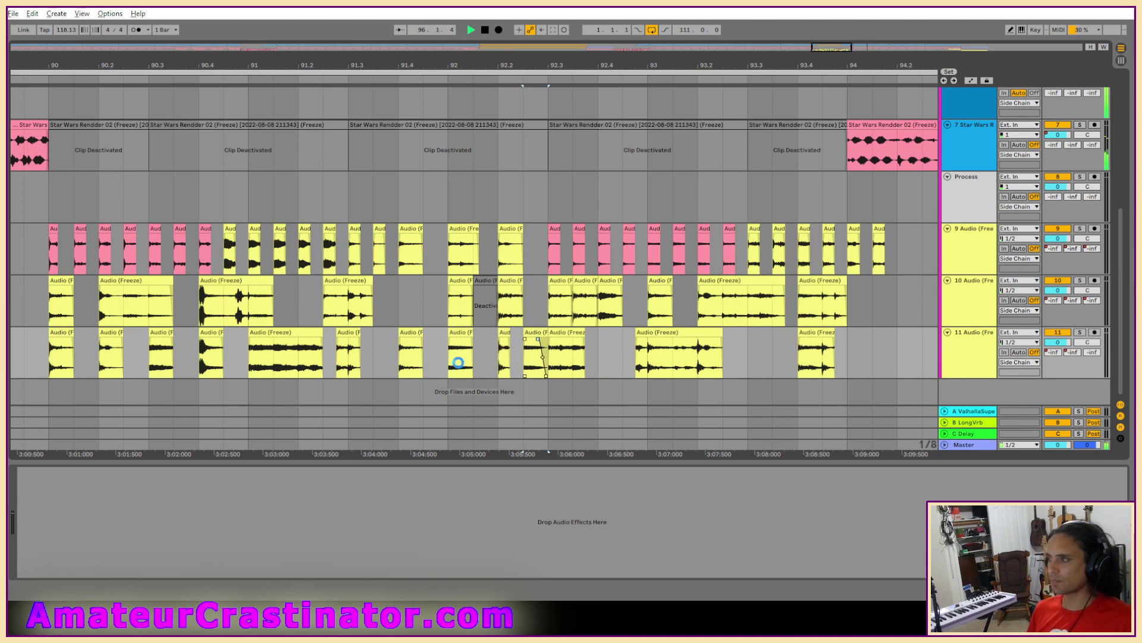
pyautogui.click(250, 368)
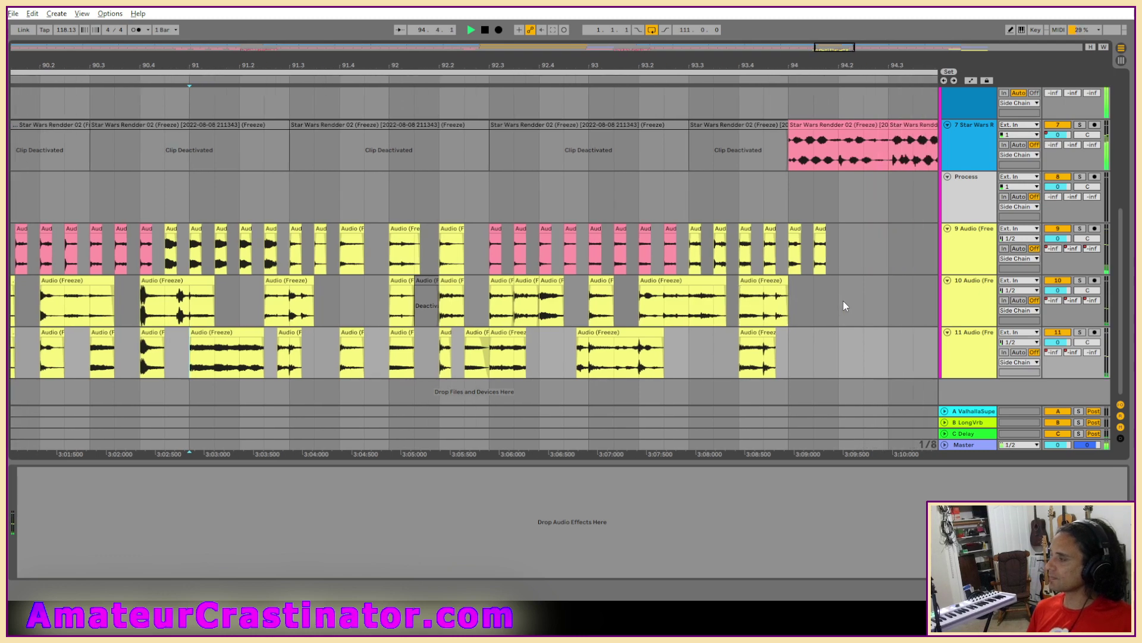
# Step: Play from 93.3 and replace the clips from 93.4 onward on audio tracks 9 and 10 with two duplicates of the beat at 93.3
pyautogui.click(499, 307)
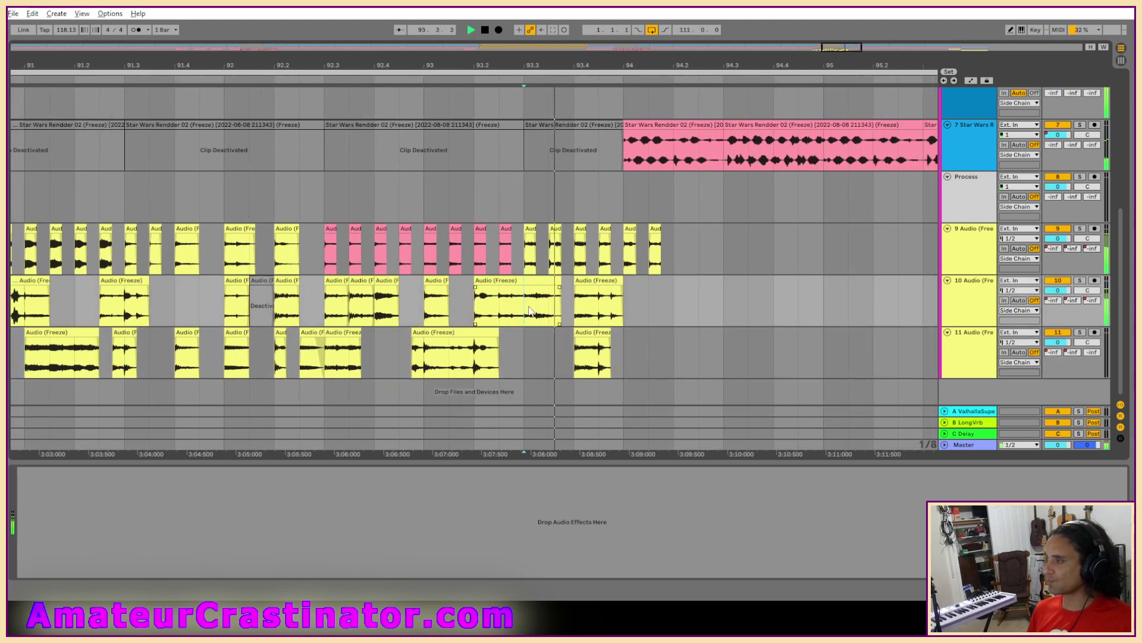
pyautogui.press('space')
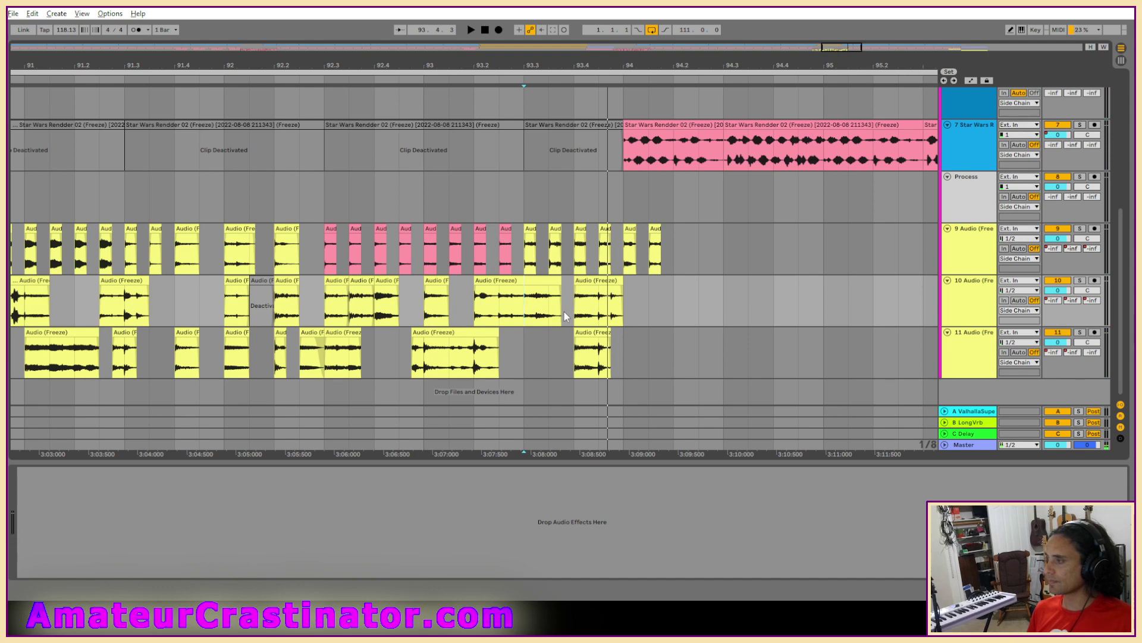
pyautogui.moveTo(583, 304); pyautogui.dragTo(655, 263)
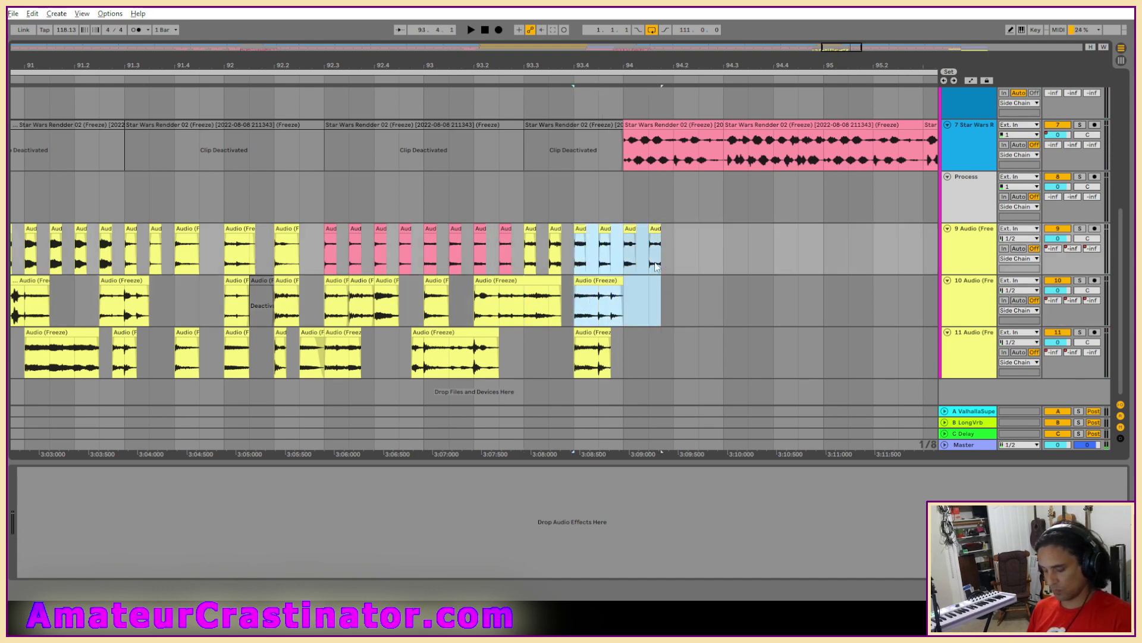
pyautogui.press('Delete')
pyautogui.moveTo(524, 303); pyautogui.dragTo(583, 249)
pyautogui.hotkey('ctrl', 'd')
pyautogui.hotkey('ctrl', 'd')
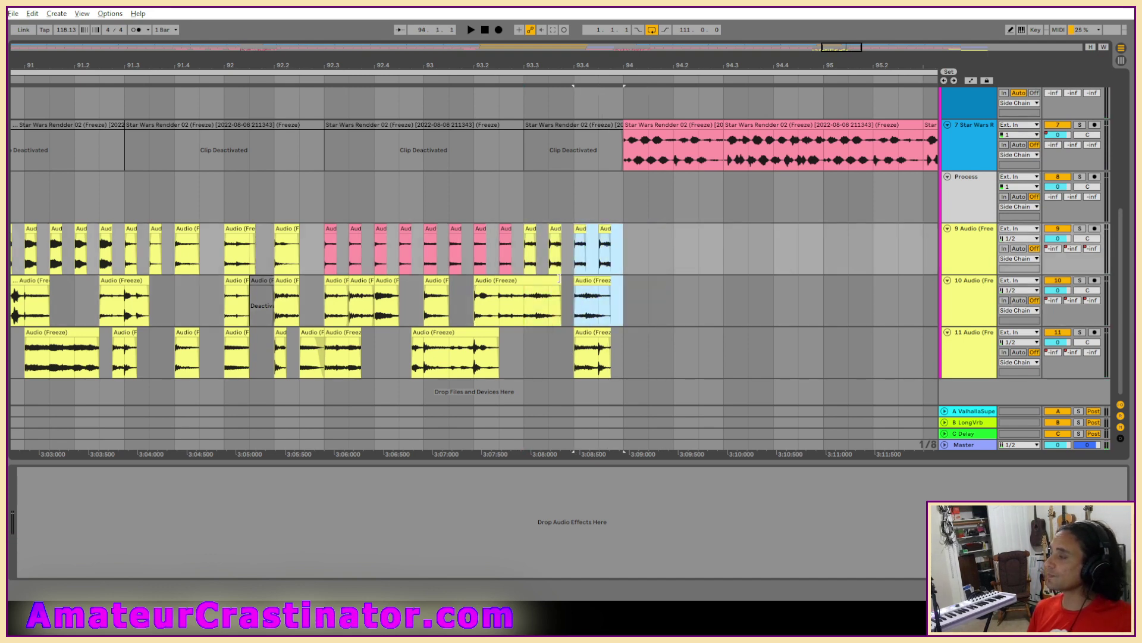
# Step: Duplicate audio track 9's clip at 94.1.3 to 94.2.3 and play the result from 92.3
pyautogui.click(334, 318)
pyautogui.press('space')
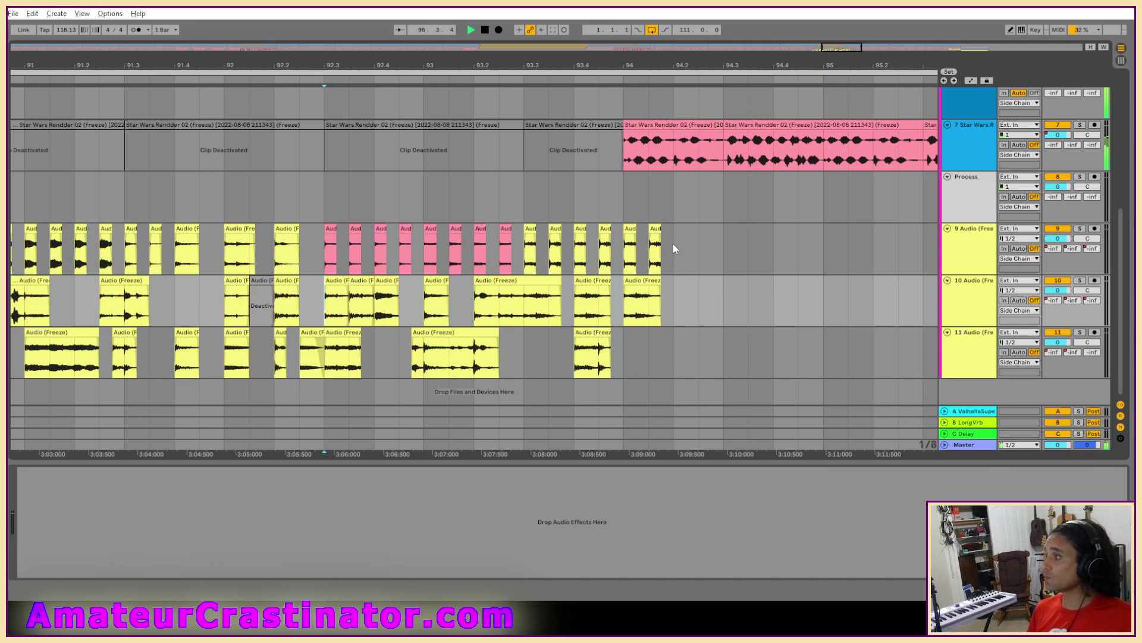
pyautogui.moveTo(704, 245); pyautogui.dragTo(647, 249)
pyautogui.hotkey('ctrl', 'd')
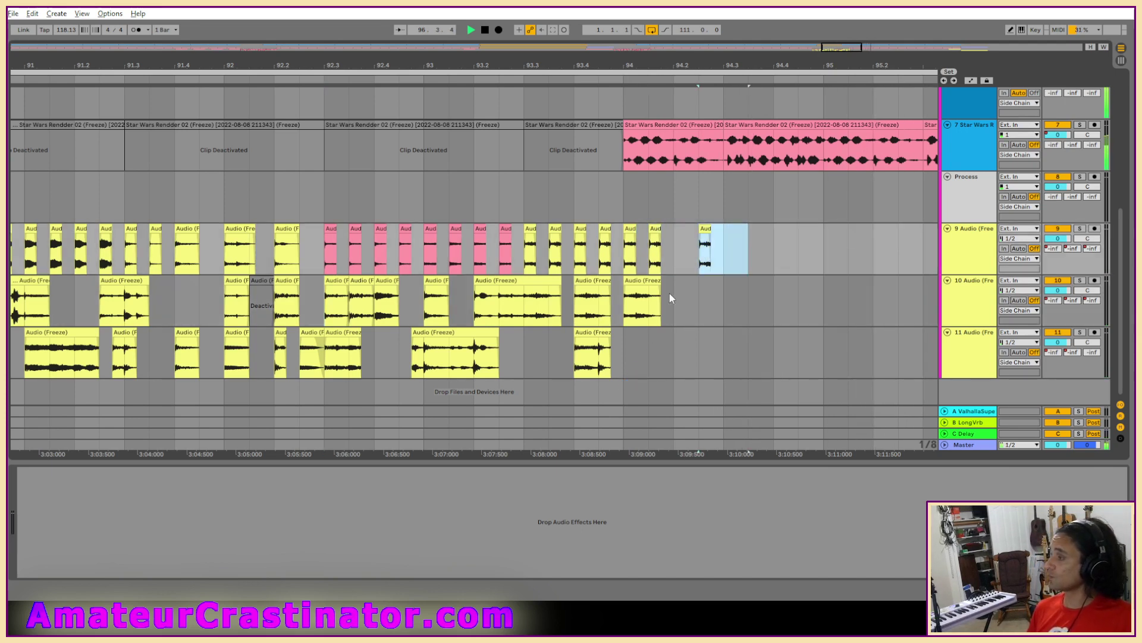
pyautogui.click(313, 259)
pyautogui.press('space')
pyautogui.press('space')
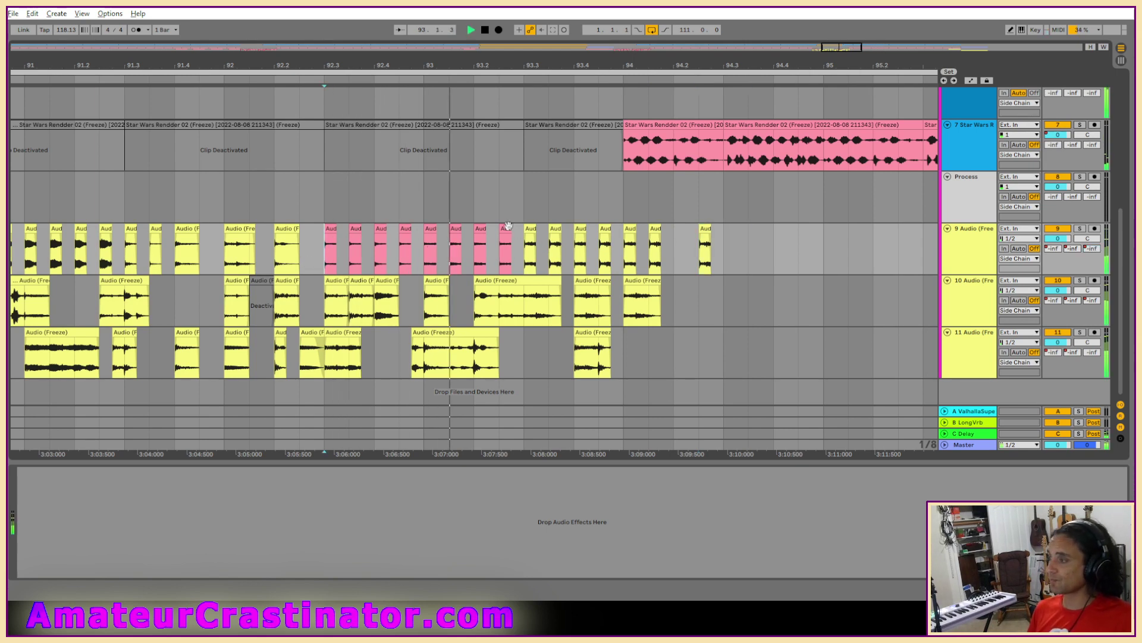
# Step: Move audio track 9's clips from 93.3 through 94.2.3 onto the Process track and solo that track
pyautogui.click(530, 247)
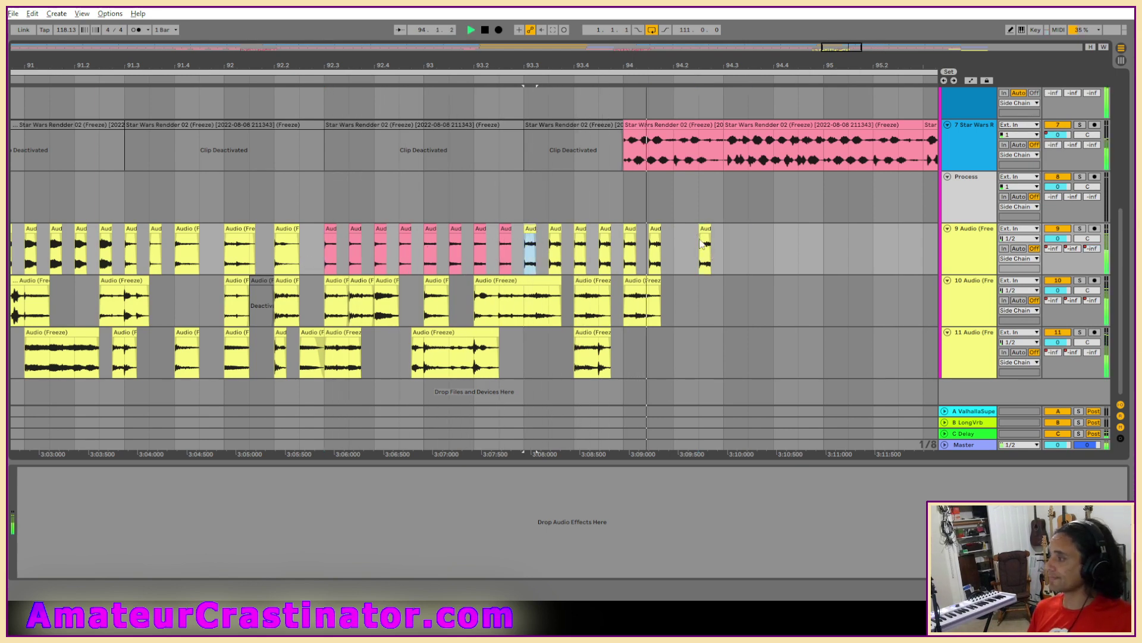
pyautogui.keyDown('shift'); pyautogui.click(708, 240); pyautogui.keyUp('shift')
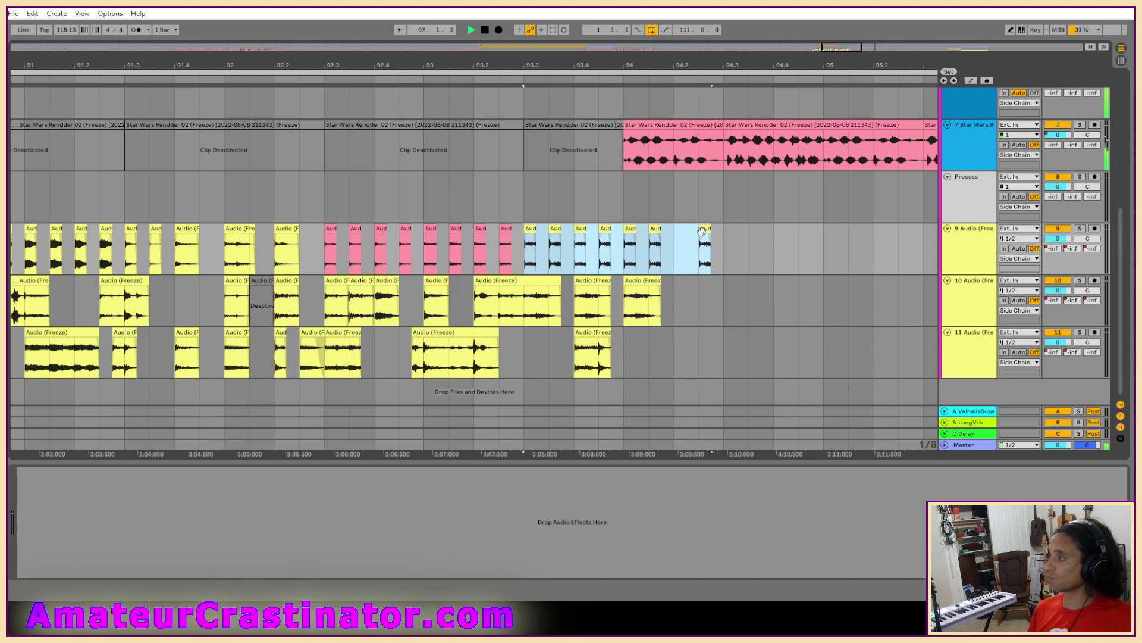
pyautogui.moveTo(702, 230); pyautogui.dragTo(702, 179)
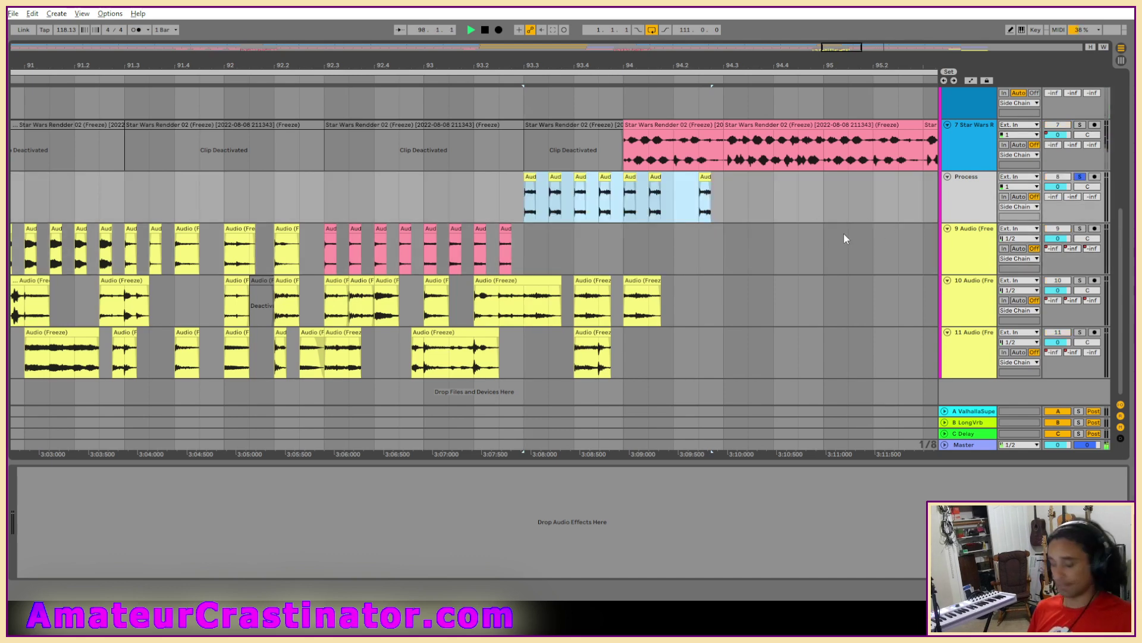
# Step: Add EQ Eight to the Process track with a low cut on band 1 and band 3 at 711 Hz, -2.36 dB with a higher Q
pyautogui.click(374, 298)
pyautogui.press('space')
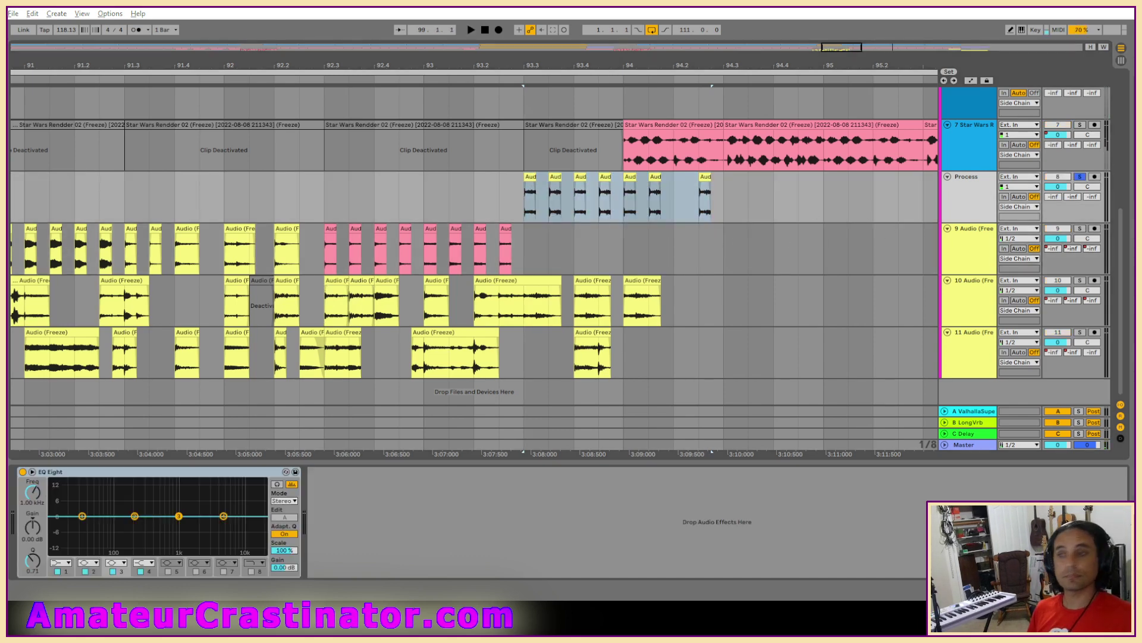
pyautogui.press('space')
pyautogui.click(60, 562)
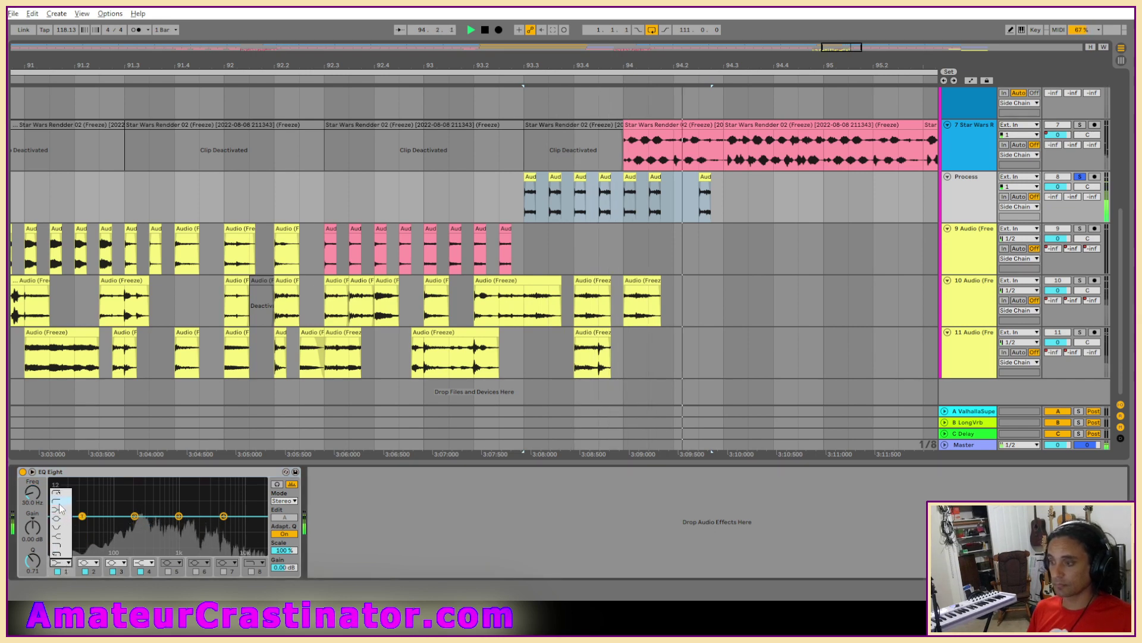
pyautogui.click(64, 493)
pyautogui.moveTo(82, 525); pyautogui.dragTo(169, 522)
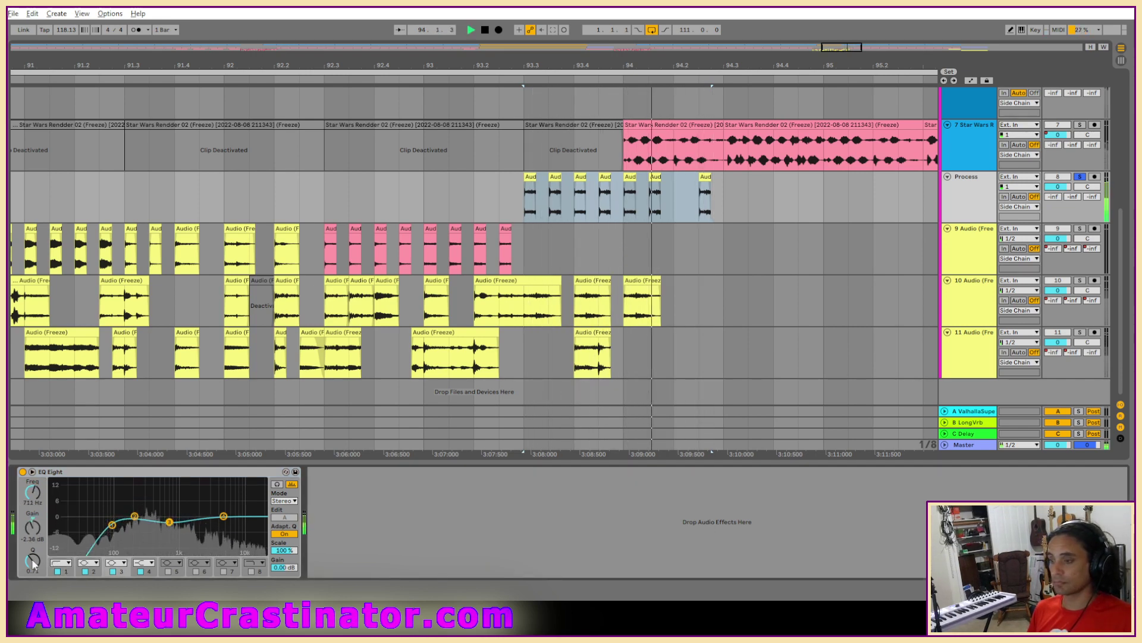
pyautogui.moveTo(33, 563); pyautogui.dragTo(33, 547)
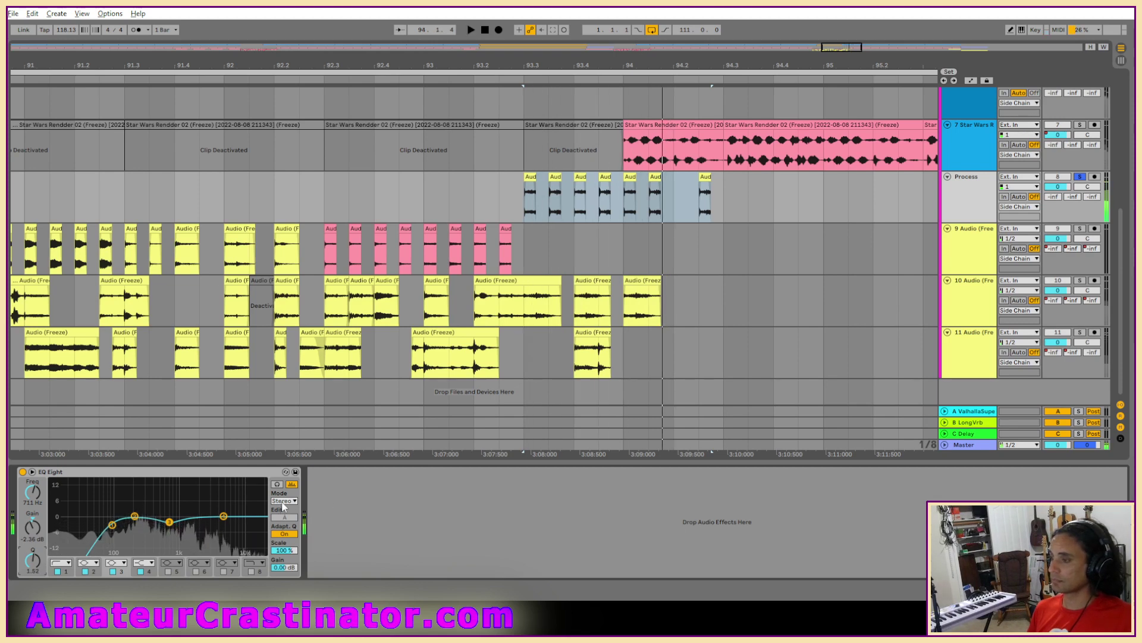
# Step: Switch EQ Eight to M/S mode and shape the side signal with a 138 Hz low cut on band 1 and band 4 at 979 Hz, -6.07 dB
pyautogui.click(284, 500)
pyautogui.click(283, 528)
pyautogui.click(283, 518)
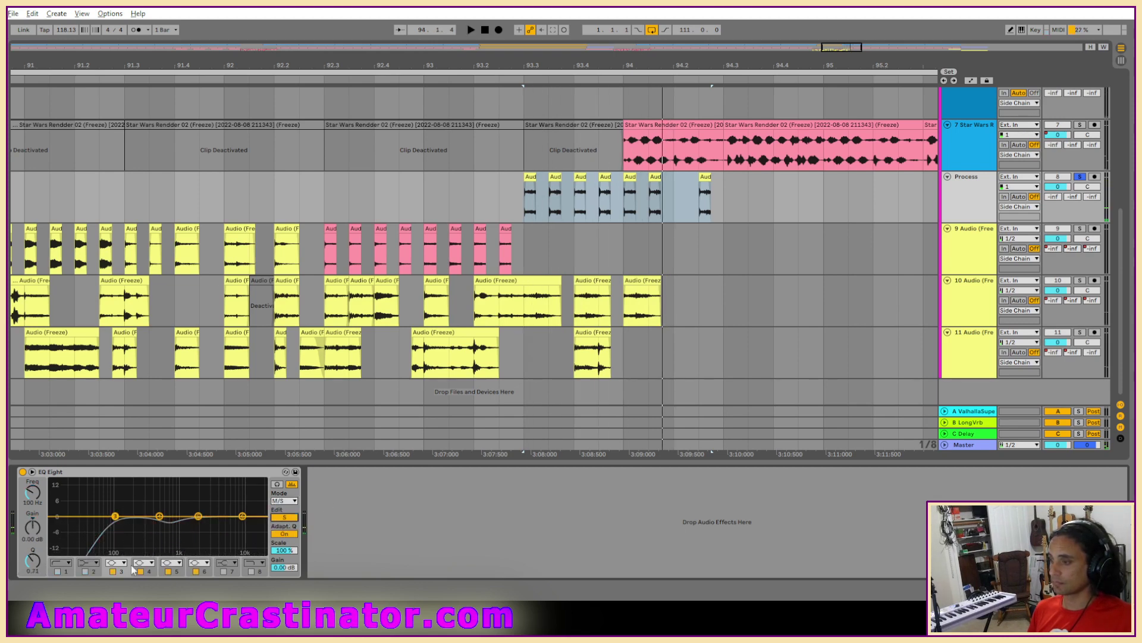
pyautogui.click(58, 571)
pyautogui.press('space')
pyautogui.moveTo(36, 498); pyautogui.dragTo(36, 477)
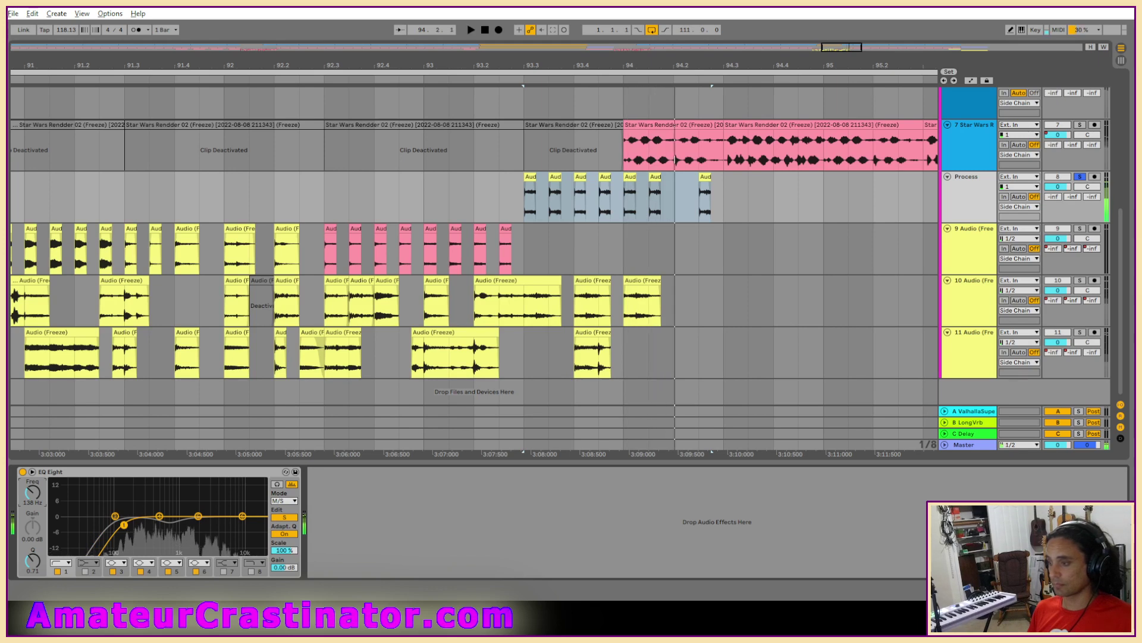
pyautogui.moveTo(159, 516); pyautogui.dragTo(178, 531)
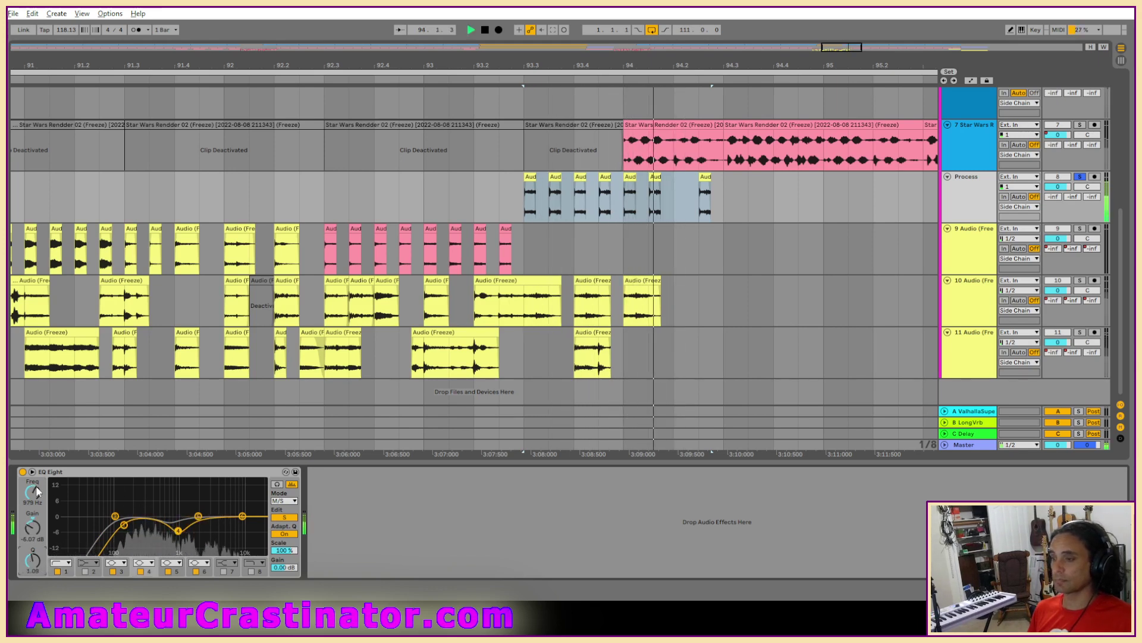
# Step: Compare the Process track's sound with EQ Eight switched off and on
pyautogui.press('space')
pyautogui.click(22, 472)
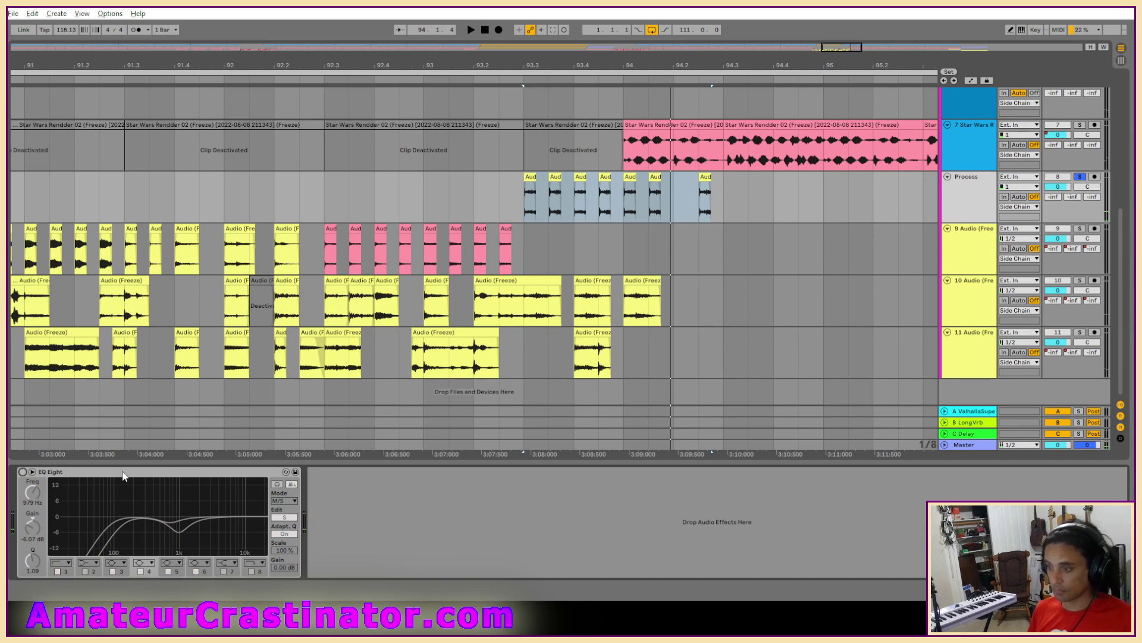
pyautogui.click(22, 472)
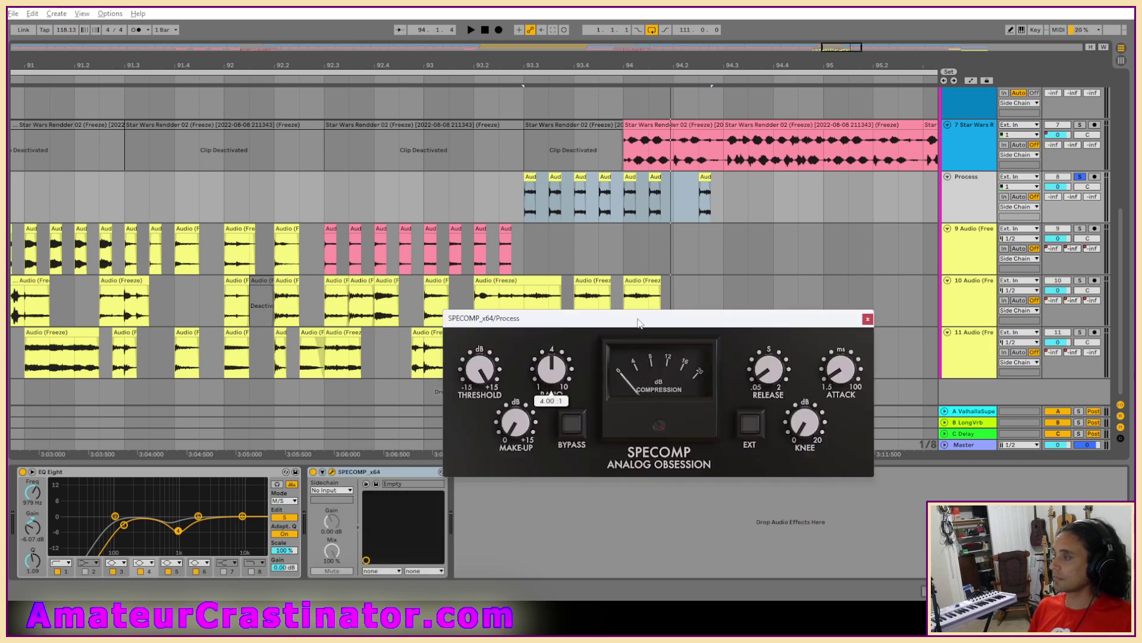
# Step: Add the SPECOMP compressor to the Process track, adjust its attack and lower its threshold during playback for light compression
pyautogui.press('space')
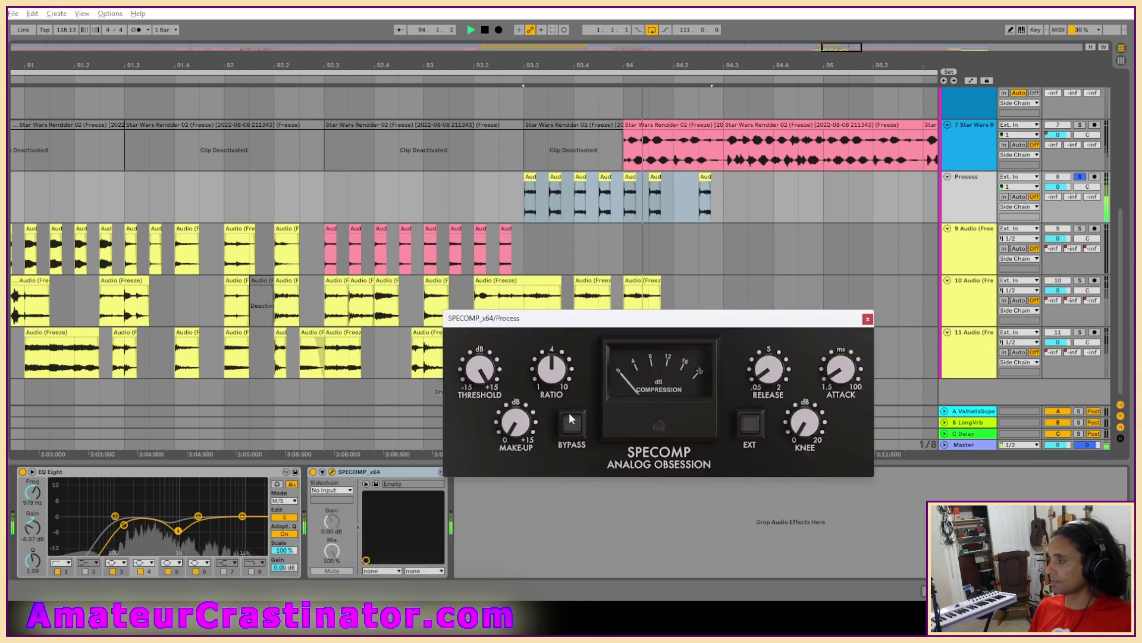
pyautogui.press('space')
pyautogui.moveTo(836, 389); pyautogui.dragTo(844, 374)
pyautogui.moveTo(768, 378)
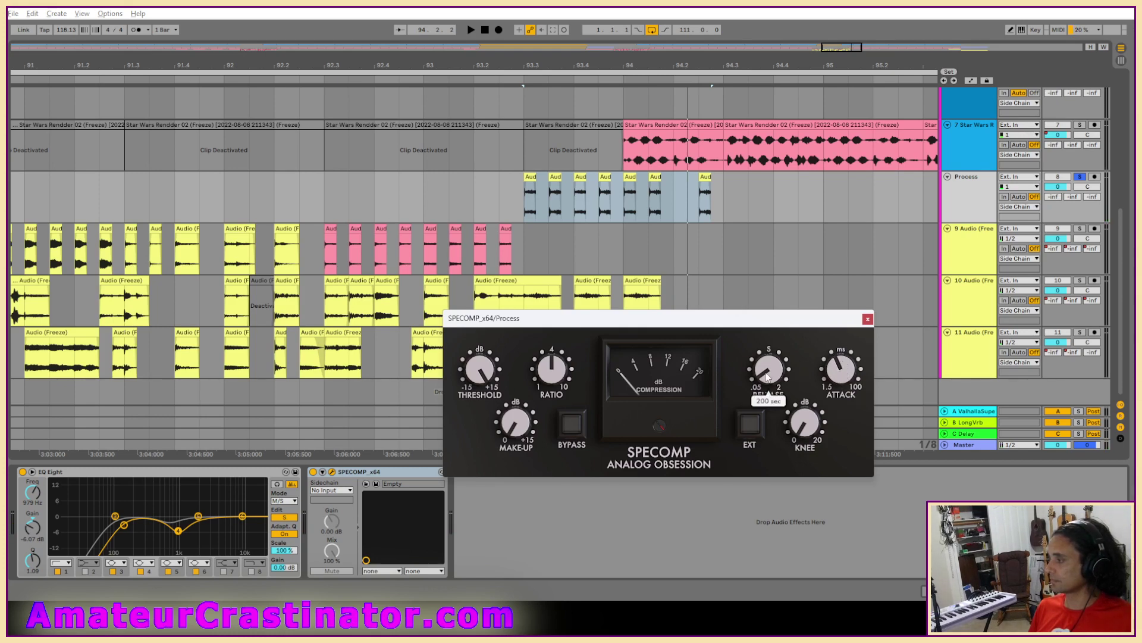
pyautogui.moveTo(479, 381); pyautogui.dragTo(478, 376)
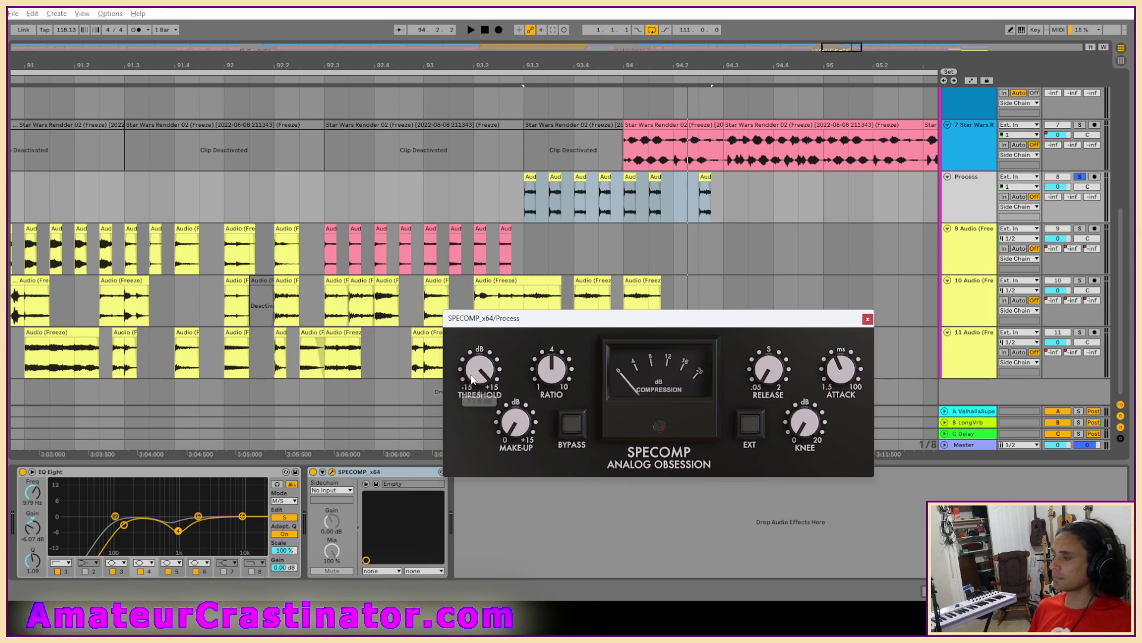
pyautogui.press('space')
pyautogui.scroll(-5, 478, 376)
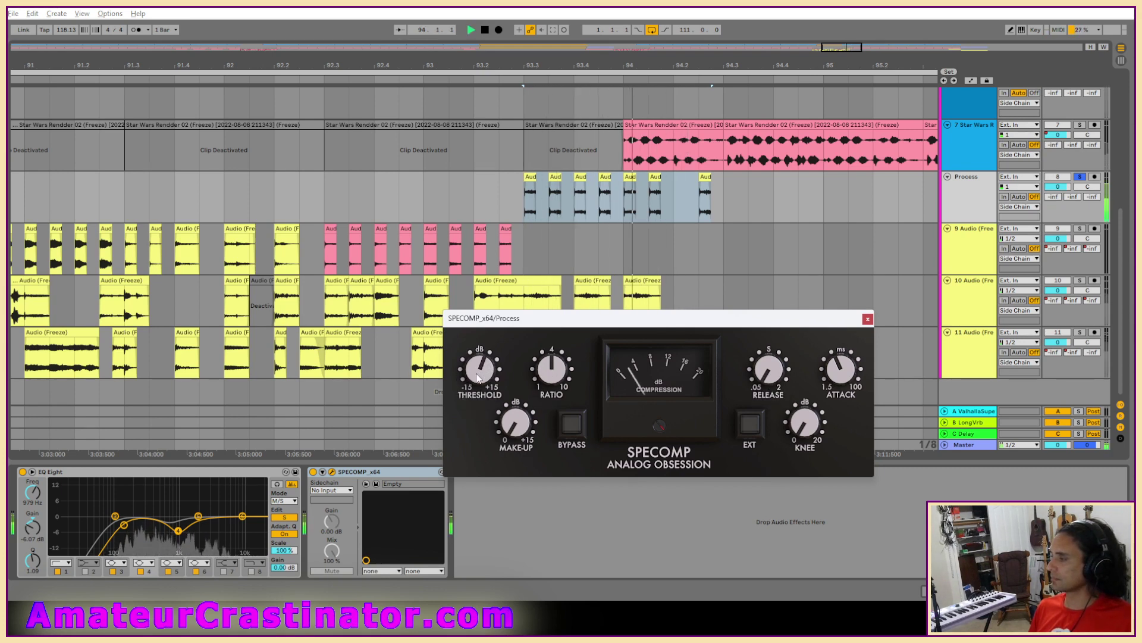
# Step: Replay with the Process track unsoloed, raise SPECOMP's make-up gain, and close the plug-in window
pyautogui.press('space')
pyautogui.press('space')
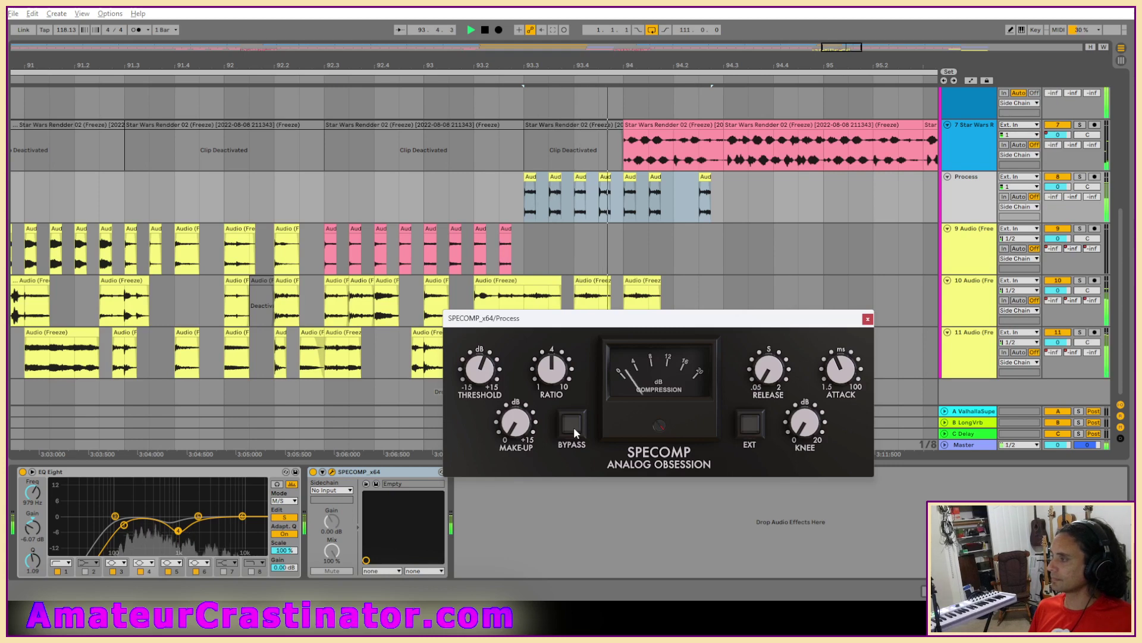
pyautogui.moveTo(527, 432)
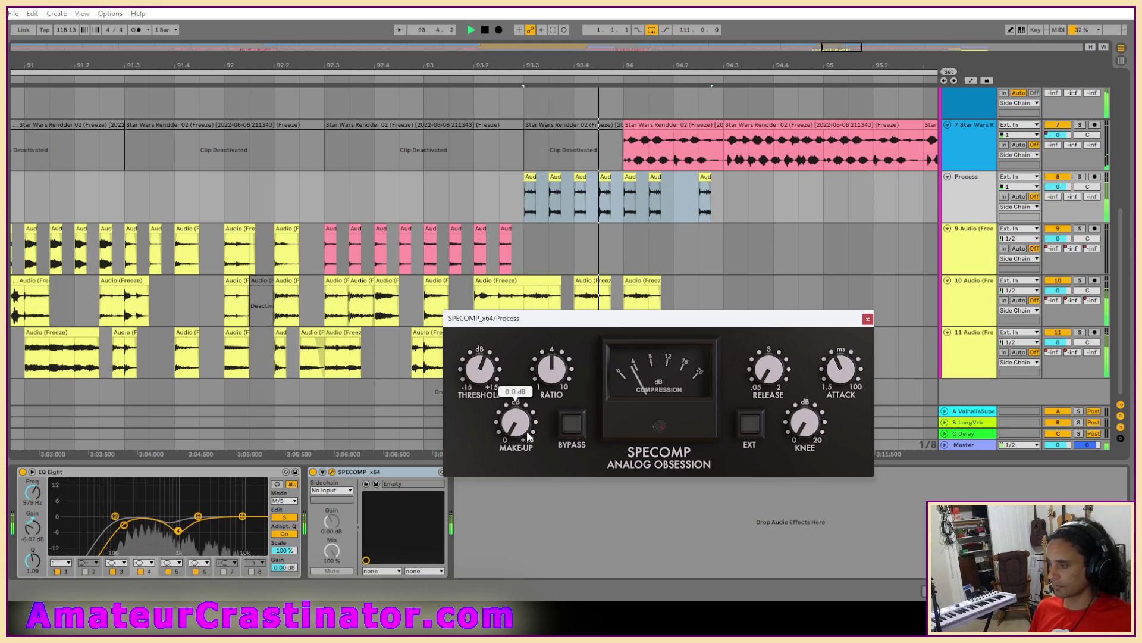
pyautogui.scroll(2, 527, 434)
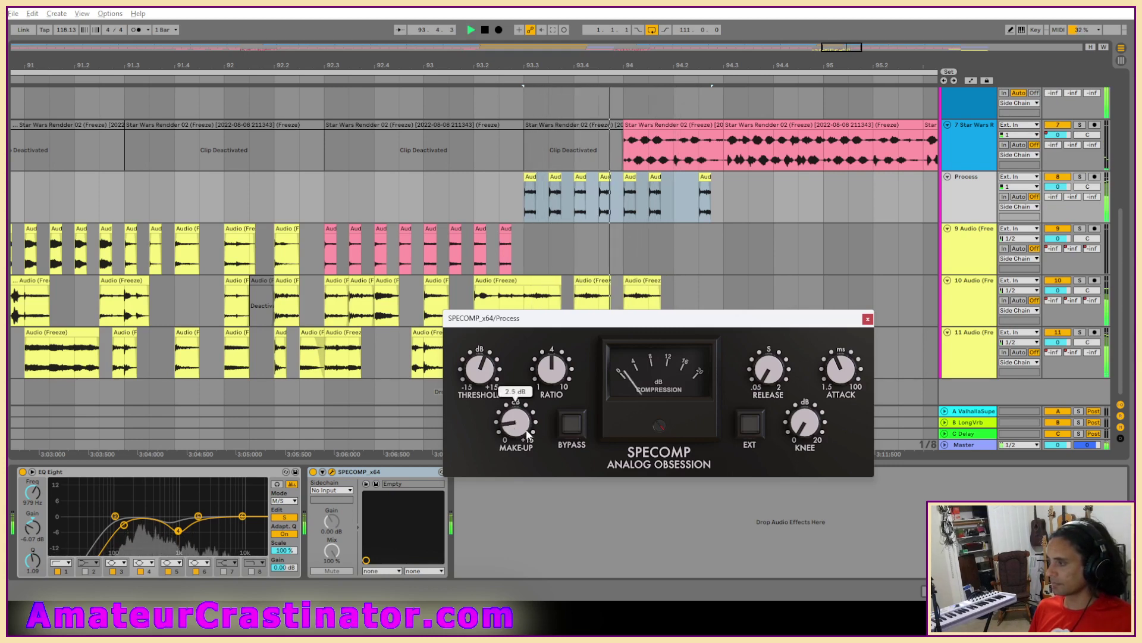
pyautogui.scroll(4, 527, 435)
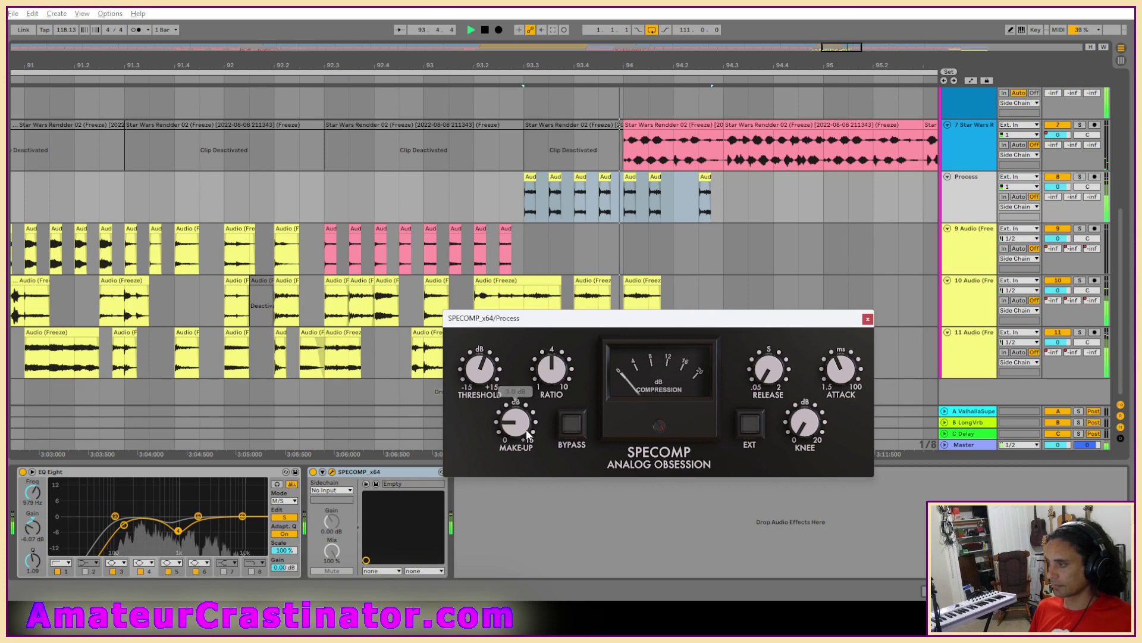
pyautogui.click(867, 319)
pyautogui.press('space')
# Step: Freeze the Process track and flatten it so the EQ and SPECOMP processing is rendered into the chopped clips
pyautogui.rightClick(982, 206)
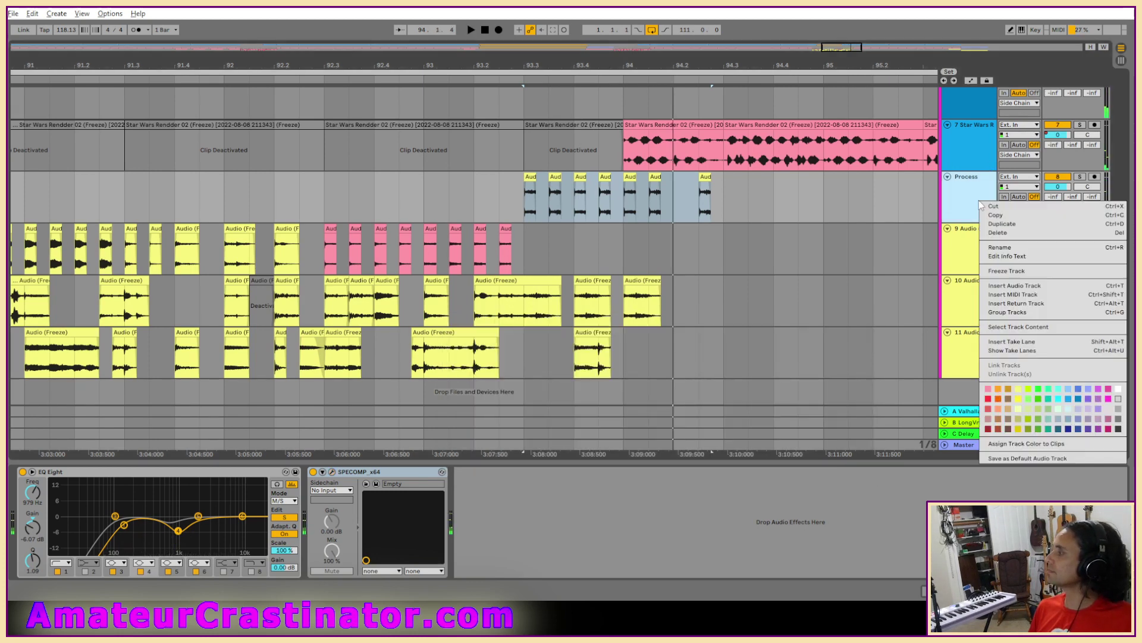
pyautogui.click(1001, 272)
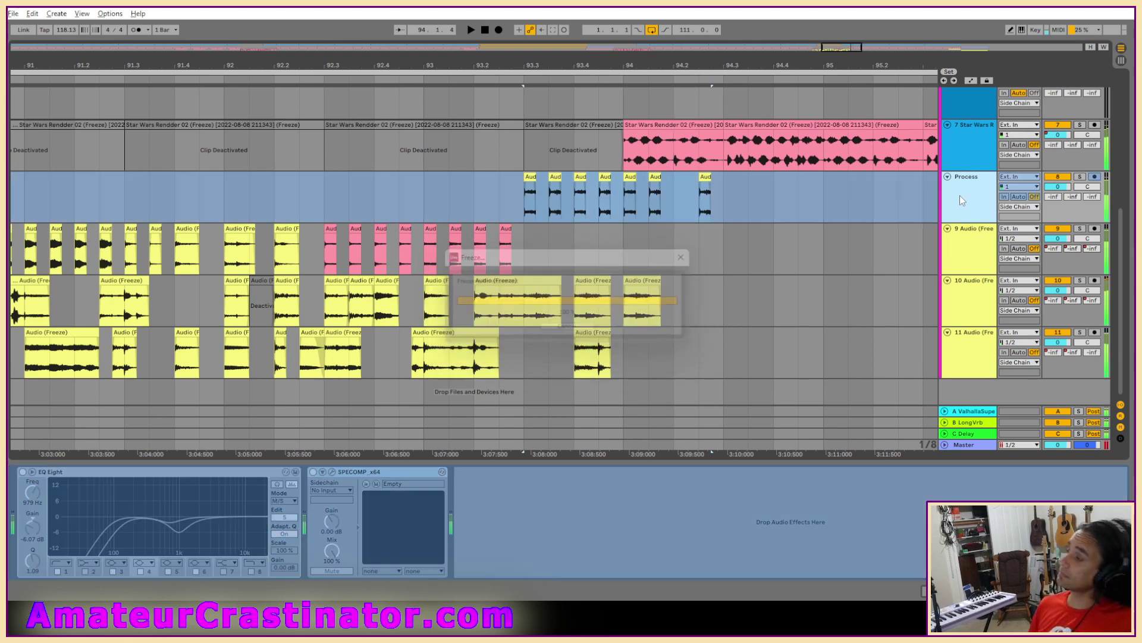
pyautogui.rightClick(959, 195)
pyautogui.click(859, 237)
pyautogui.click(570, 175)
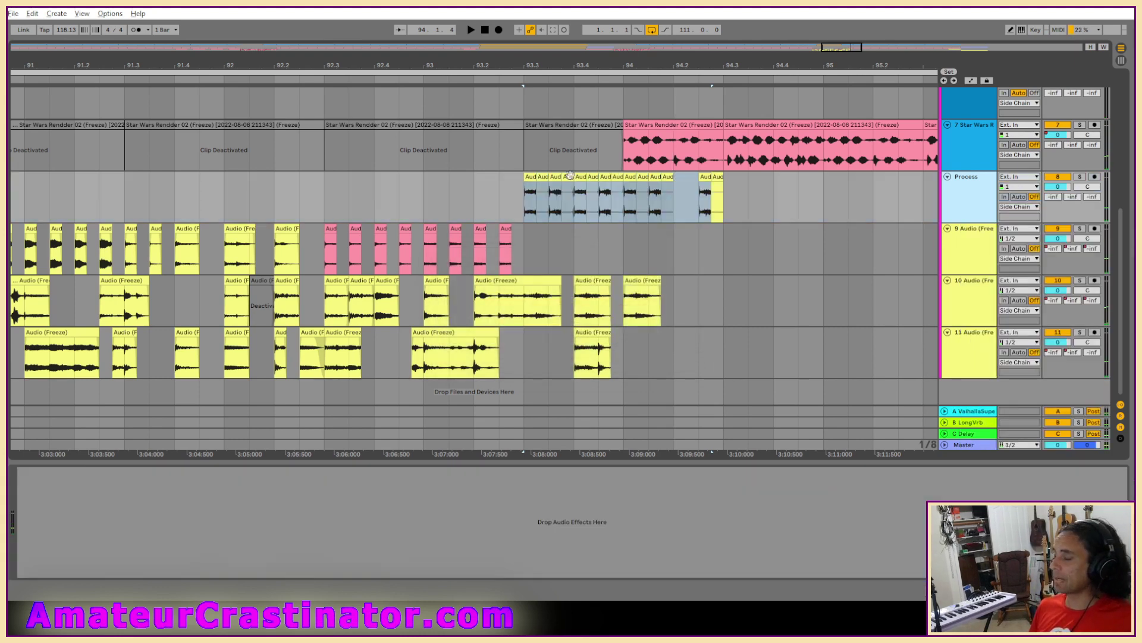
# Step: Recolour the rendered Process clips from bar 93.3 through the chop at bar 94.2 pink
pyautogui.click(534, 179)
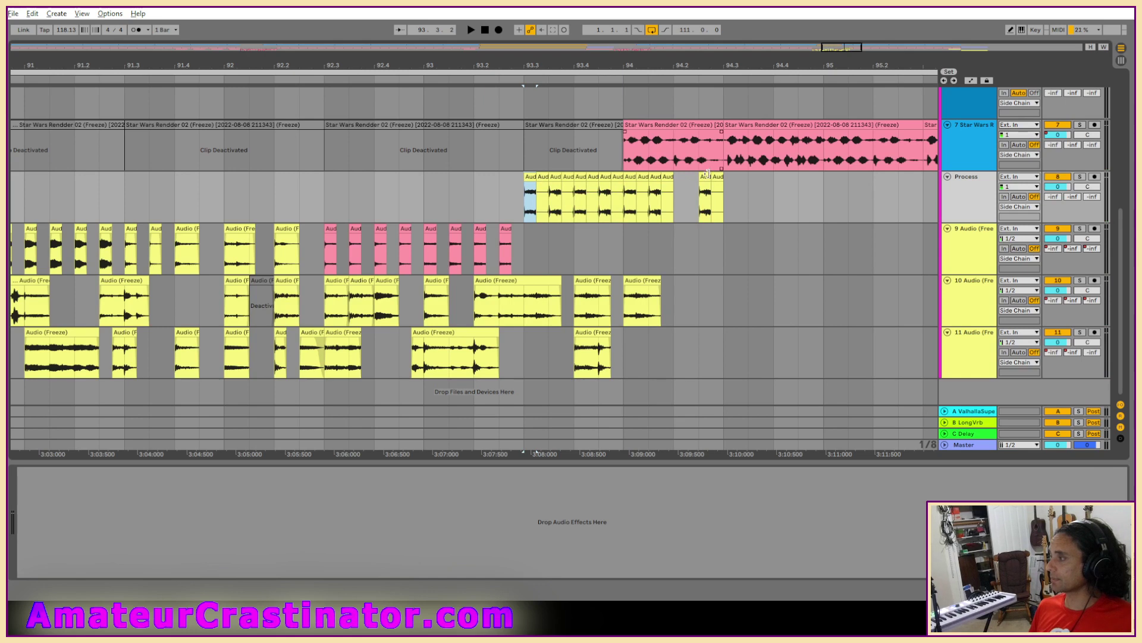
pyautogui.keyDown('shift'); pyautogui.click(708, 174); pyautogui.keyUp('shift')
pyautogui.rightClick(706, 174)
pyautogui.click(718, 357)
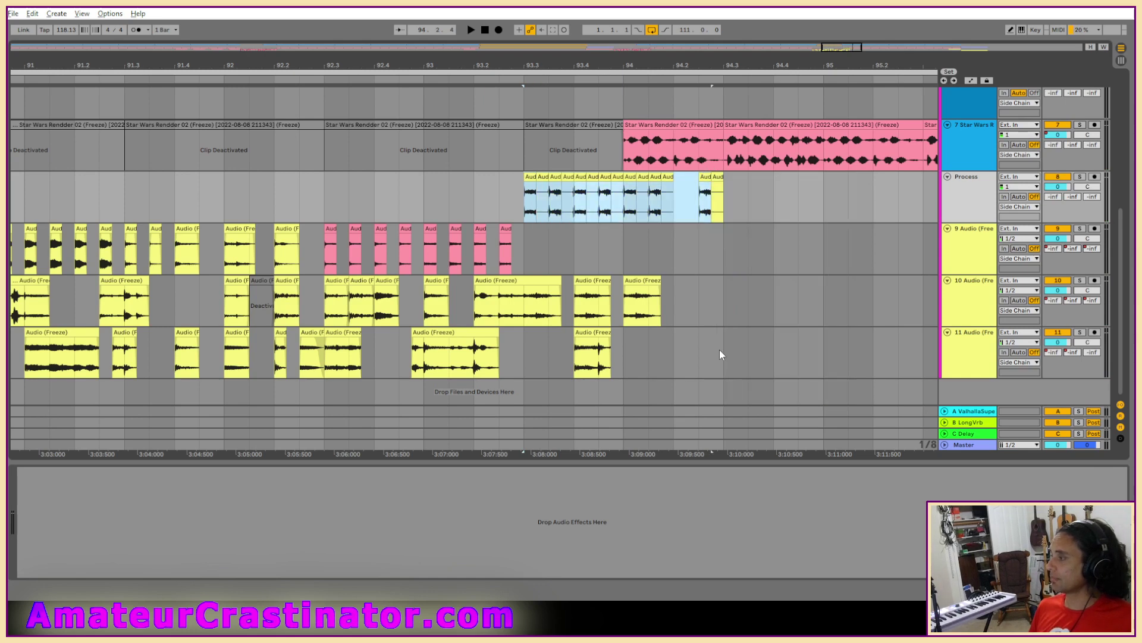
pyautogui.rightClick(703, 186)
pyautogui.click(711, 364)
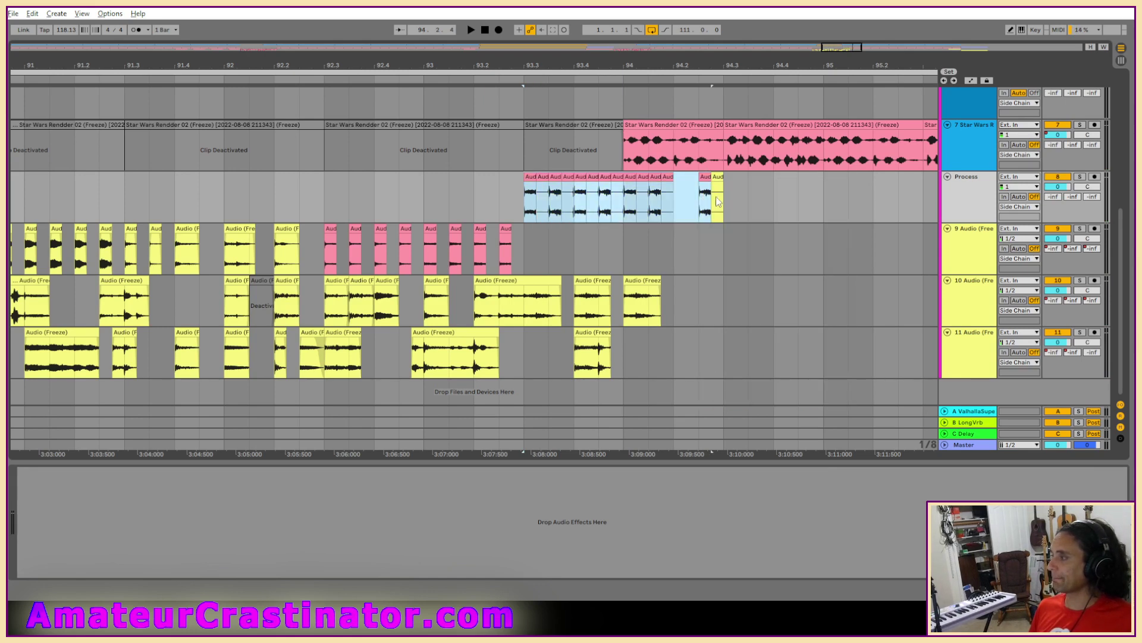
# Step: Delete the leftover yellow tail clip on the Process track and move the pink chops down onto track 9, starting at bar 93.3
pyautogui.click(717, 178)
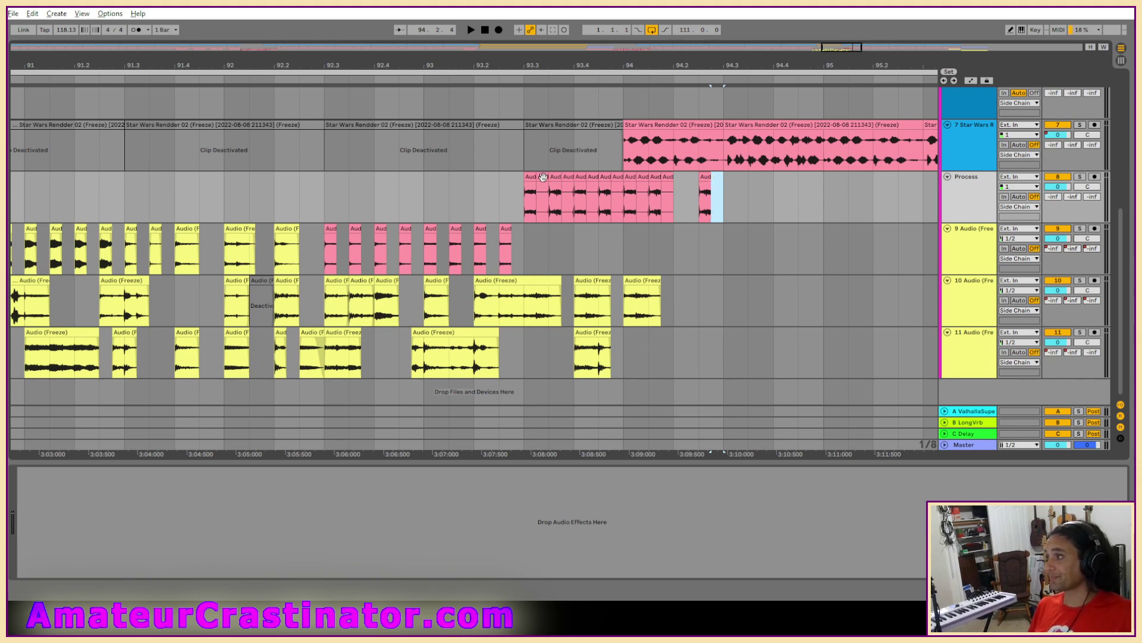
pyautogui.keyDown('shift'); pyautogui.click(534, 177); pyautogui.keyUp('shift')
pyautogui.click(534, 178)
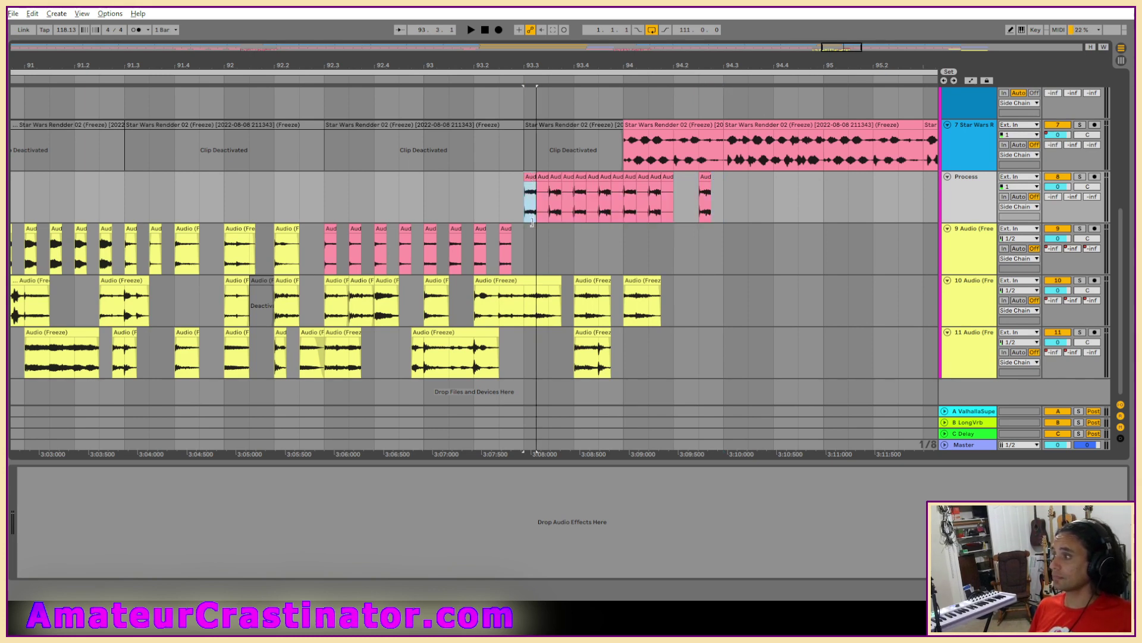
pyautogui.keyDown('shift'); pyautogui.click(706, 176); pyautogui.keyUp('shift')
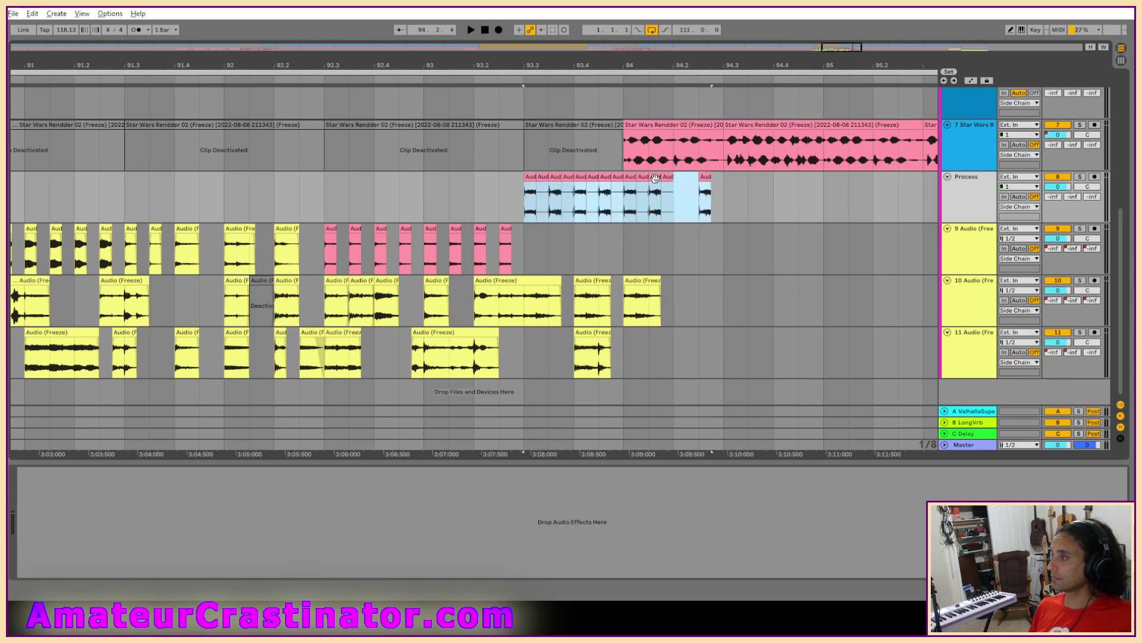
pyautogui.moveTo(655, 177); pyautogui.dragTo(542, 229)
pyautogui.click(670, 229)
pyautogui.click(540, 216)
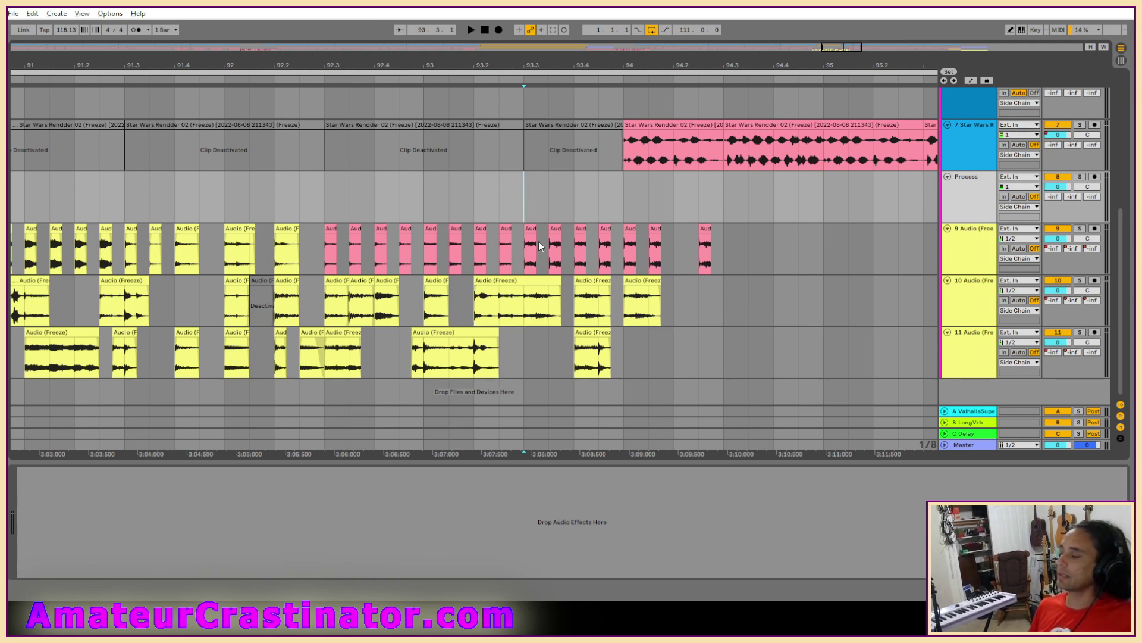
# Step: Play the moved chops from bar 93.3, comparing track 9 soloed against the full mix
pyautogui.press('space')
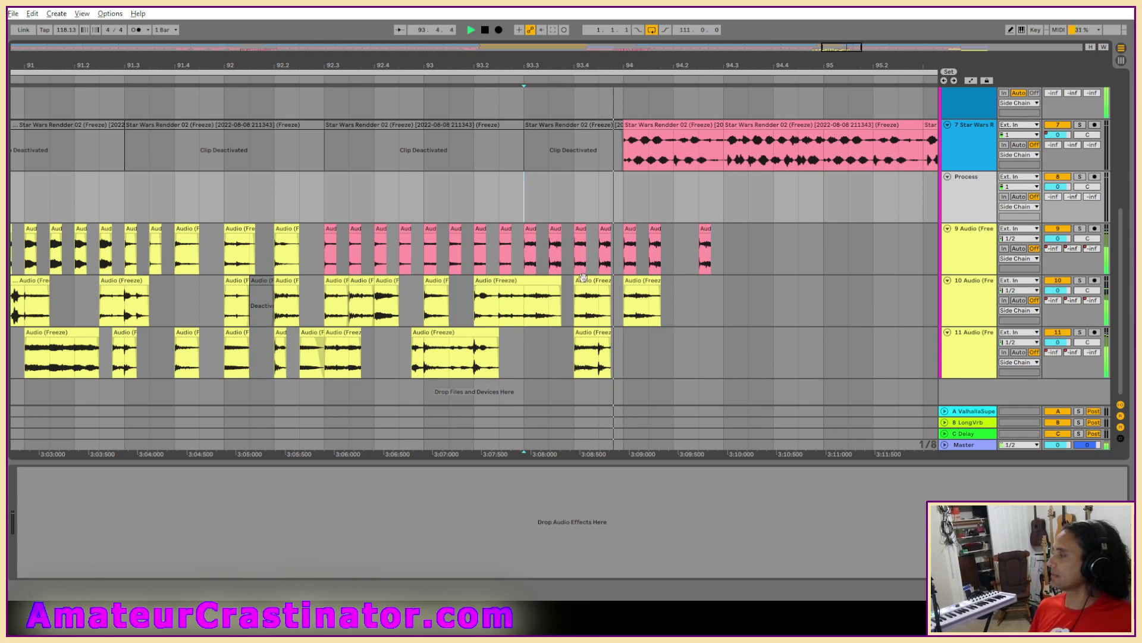
pyautogui.press('space')
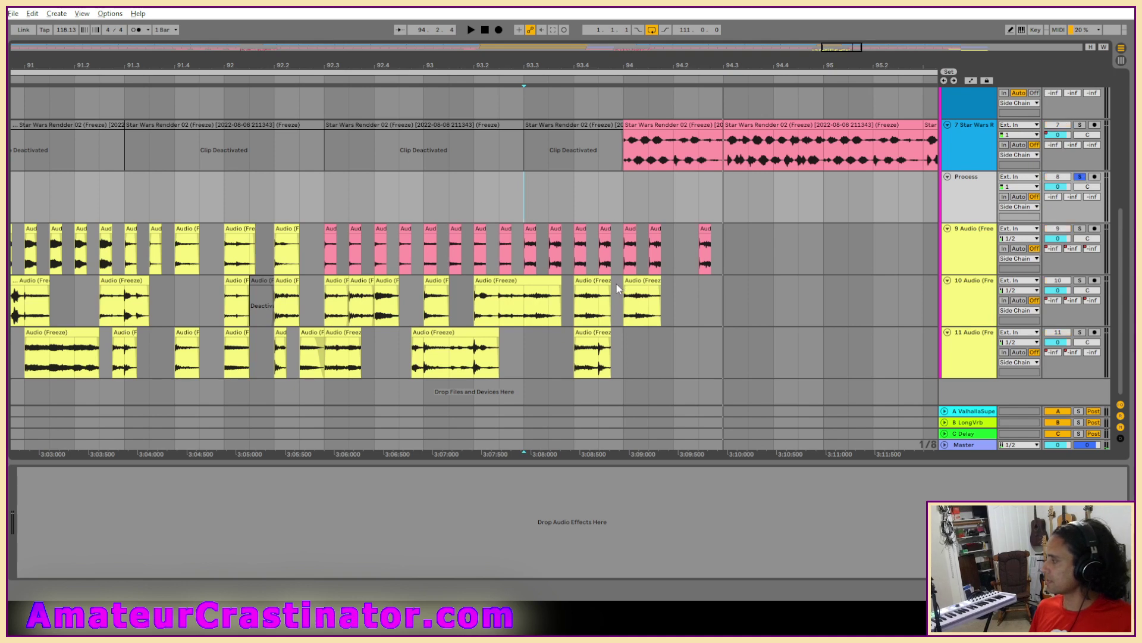
pyautogui.click(535, 252)
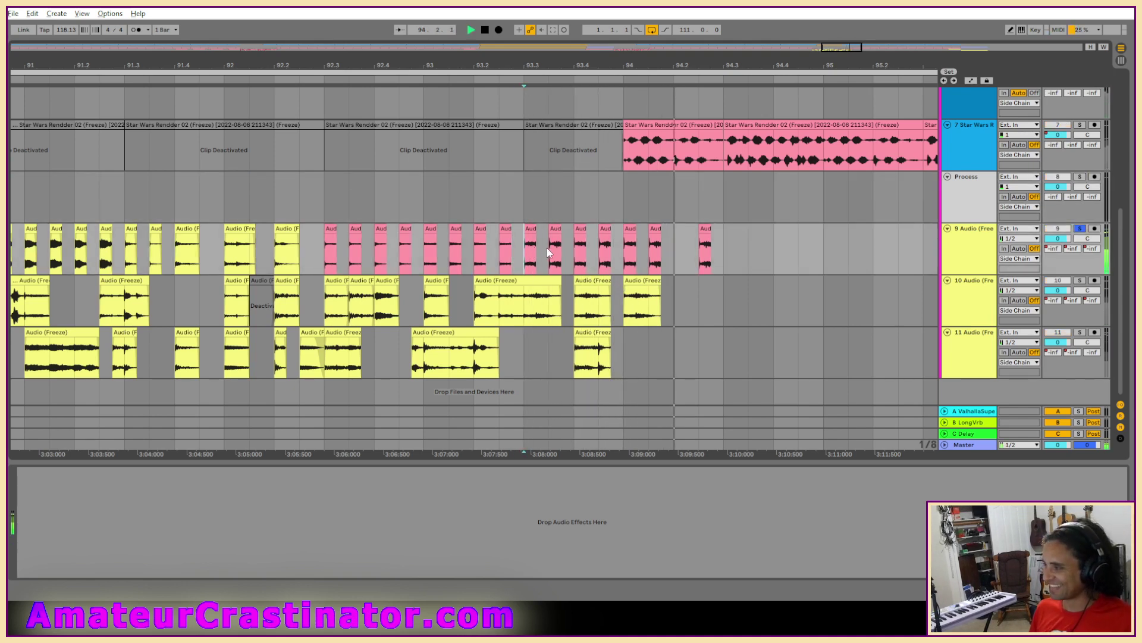
pyautogui.press('space')
pyautogui.press('s')
pyautogui.press('space')
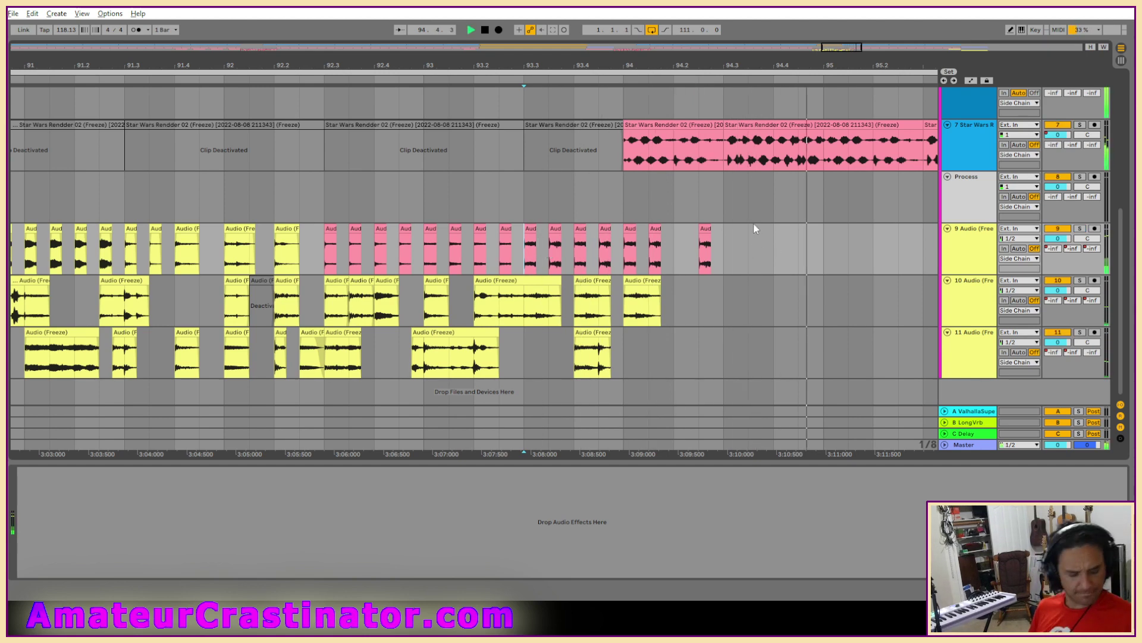
# Step: Listen through to the end of the arrangement while checking the whole song across all tracks, and stop playback
pyautogui.scroll(-10, 763, 248)
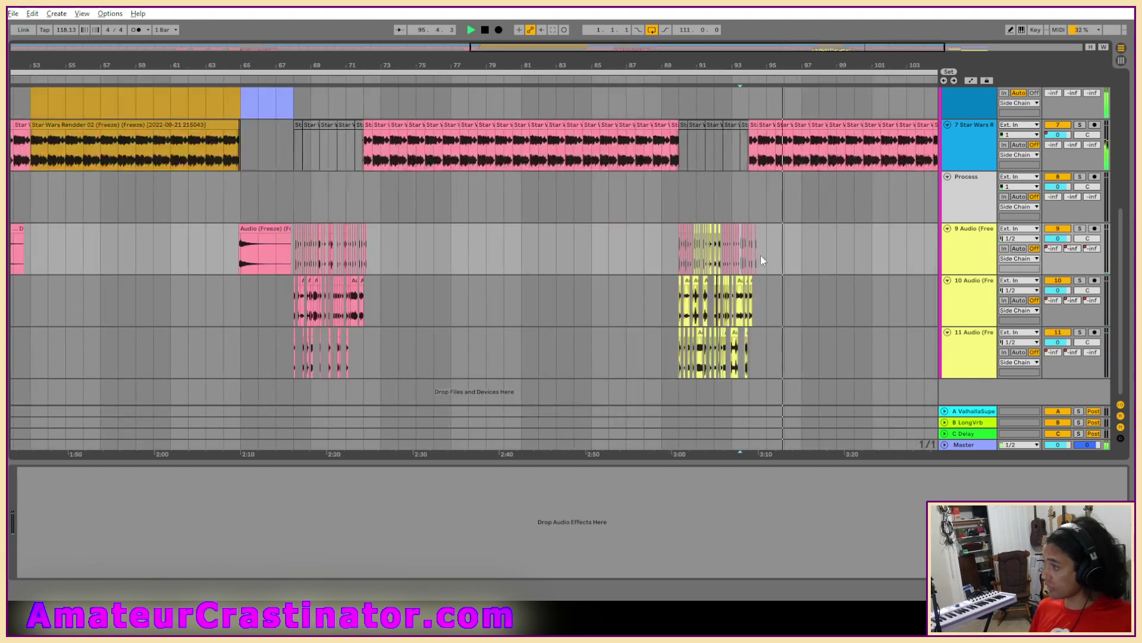
pyautogui.scroll(-4, 752, 261)
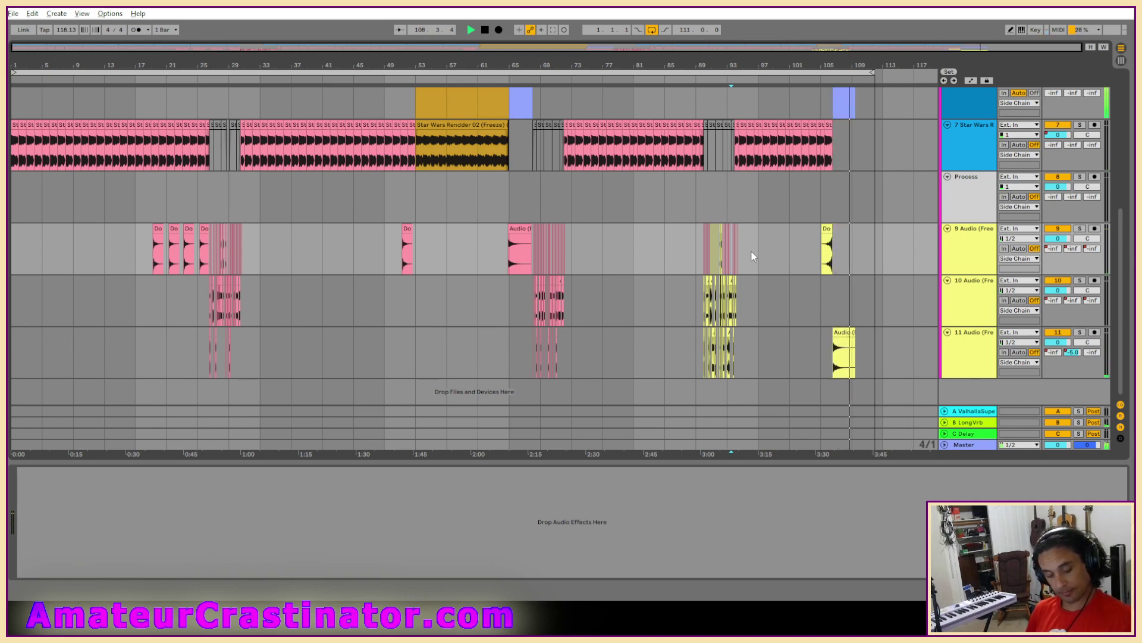
pyautogui.scroll(5, 863, 189)
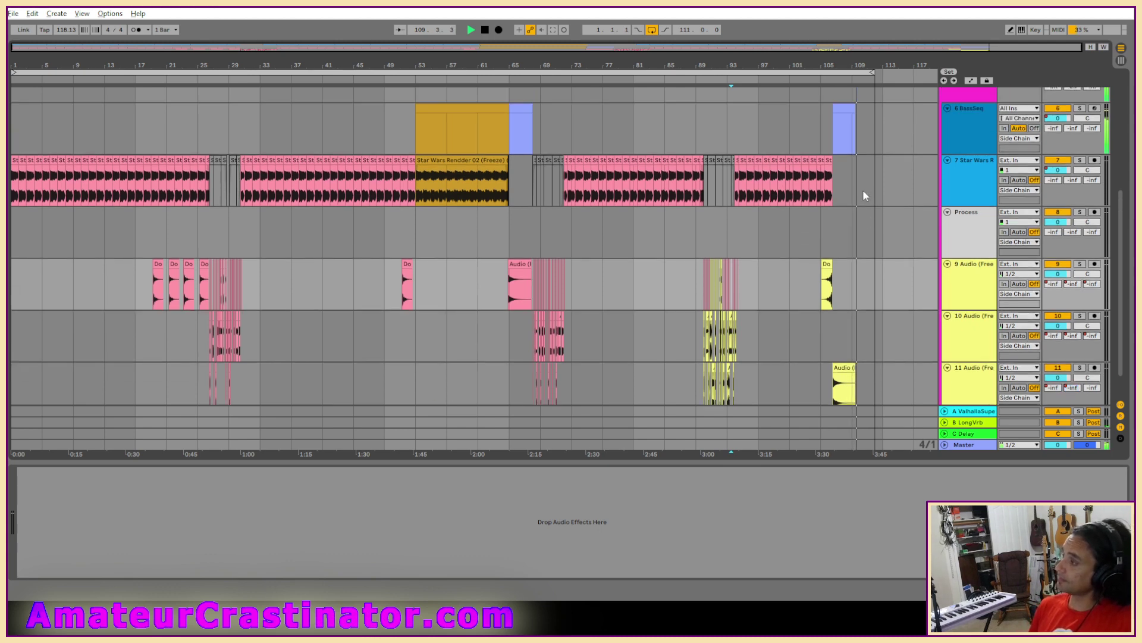
pyautogui.scroll(1, 905, 185)
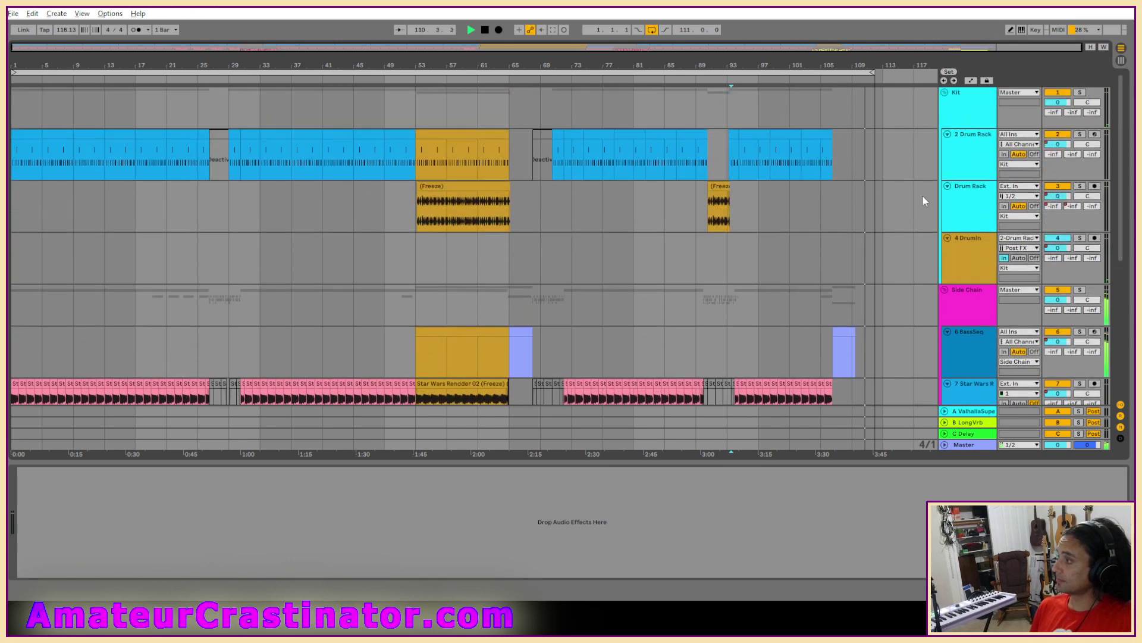
pyautogui.press('space')
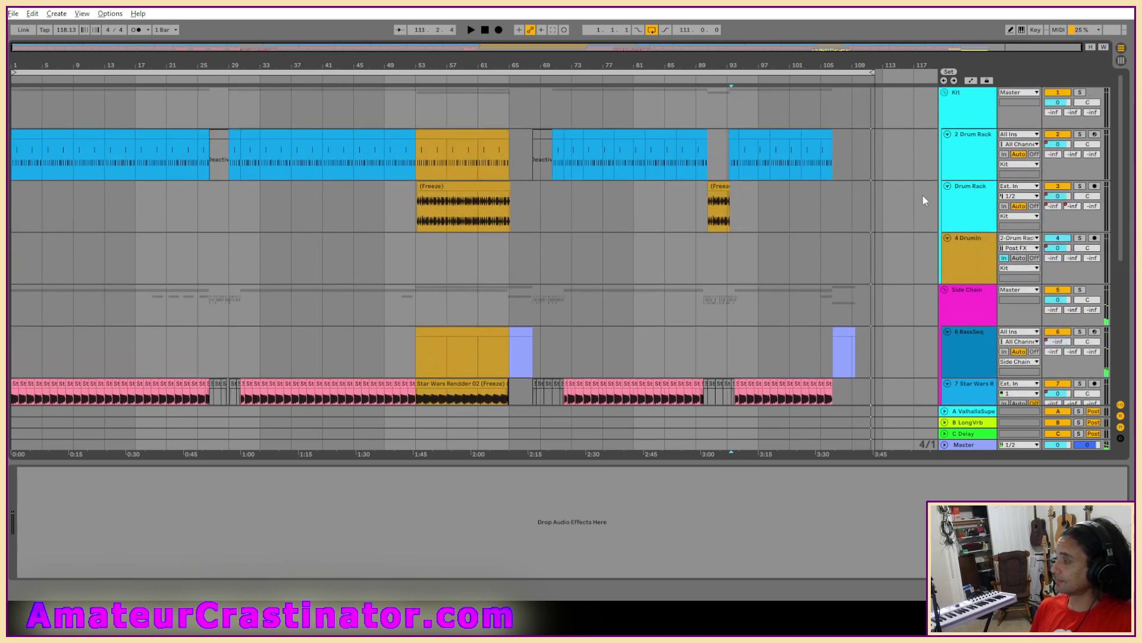
# Step: Open the Live Set stored in the Birbs Project folder of Live Recordings
pyautogui.click(18, 19)
pyautogui.click(47, 38)
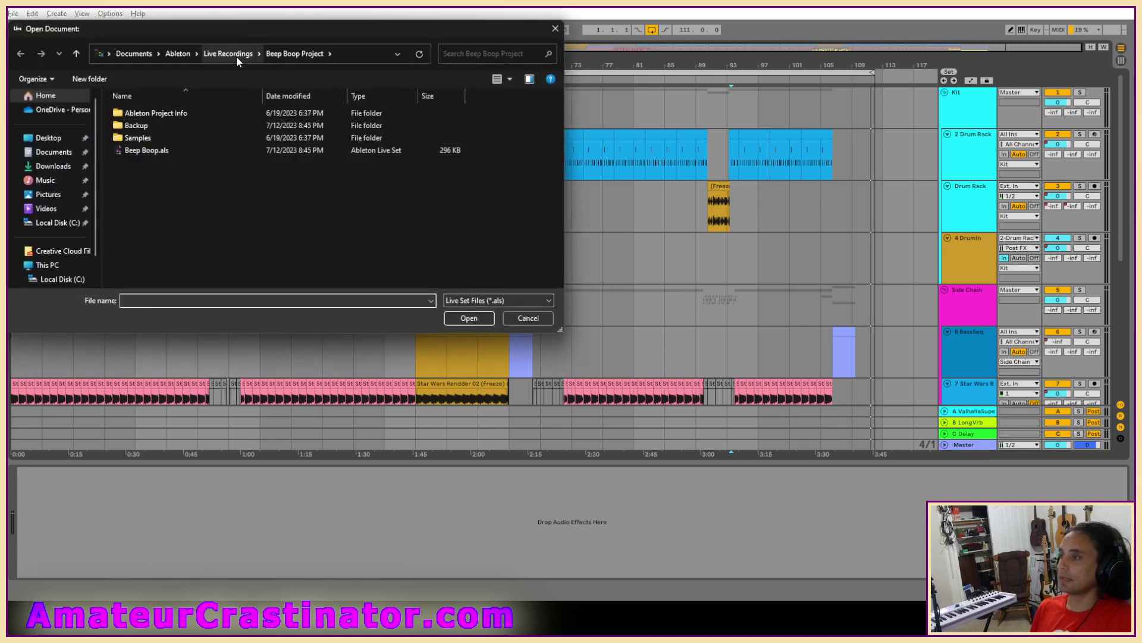
pyautogui.click(237, 54)
pyautogui.scroll(-2, 235, 216)
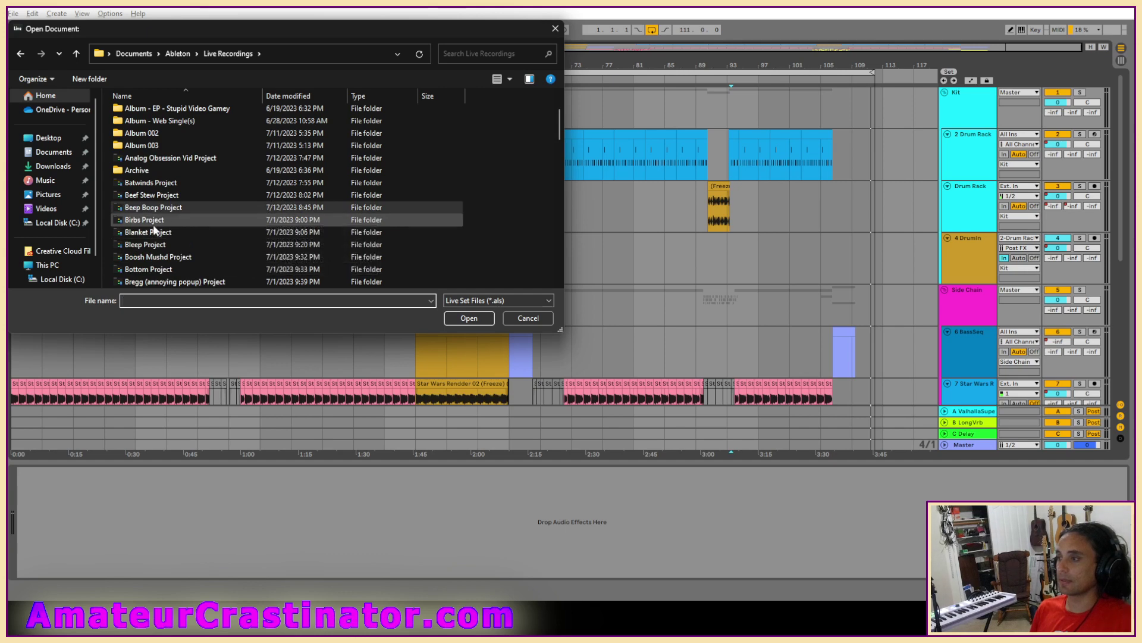
pyautogui.doubleClick(151, 222)
pyautogui.click(134, 151)
pyautogui.doubleClick(133, 151)
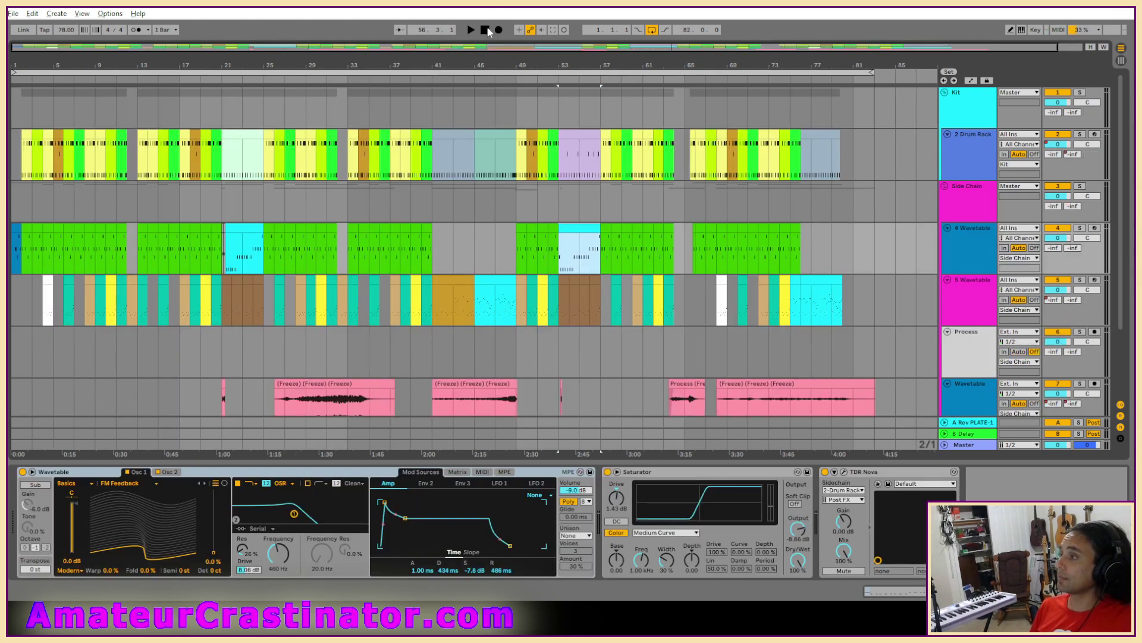
# Step: Play the opened song from the start and look over its tracks and clips
pyautogui.click(487, 29)
pyautogui.press('space')
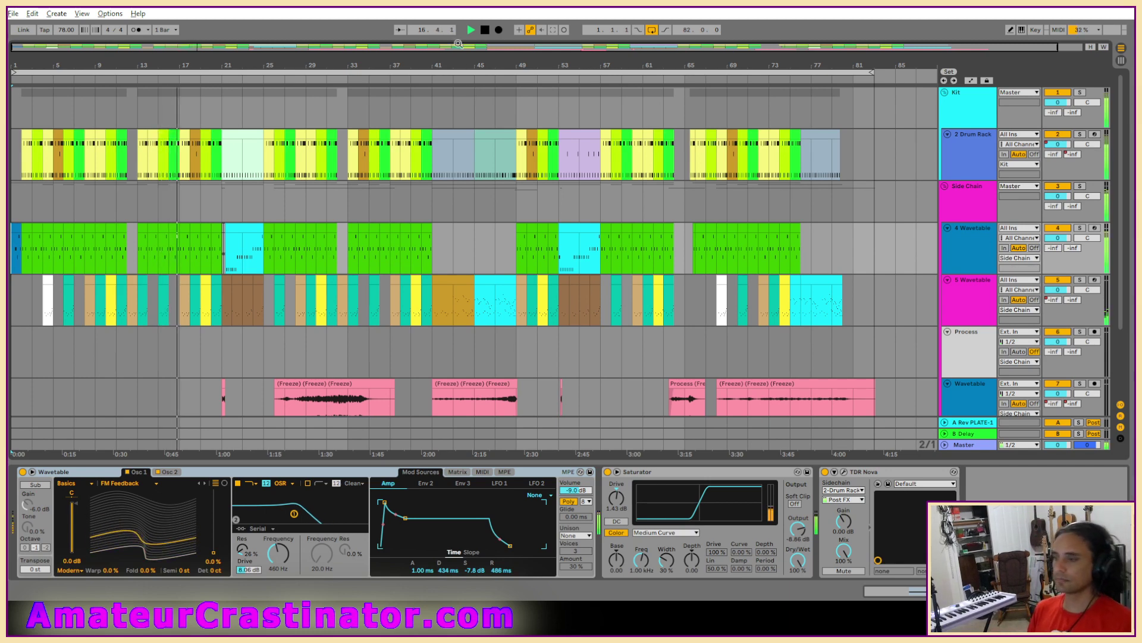
pyautogui.scroll(-2, 381, 332)
pyautogui.scroll(-3, 377, 326)
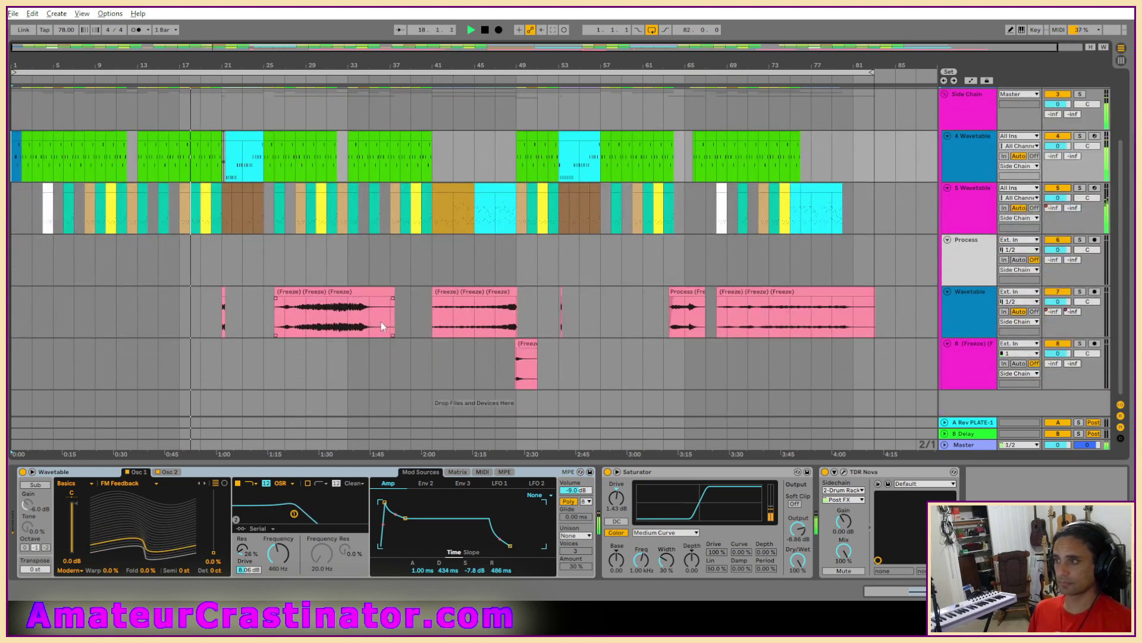
pyautogui.scroll(3, 380, 320)
pyautogui.scroll(3, 380, 323)
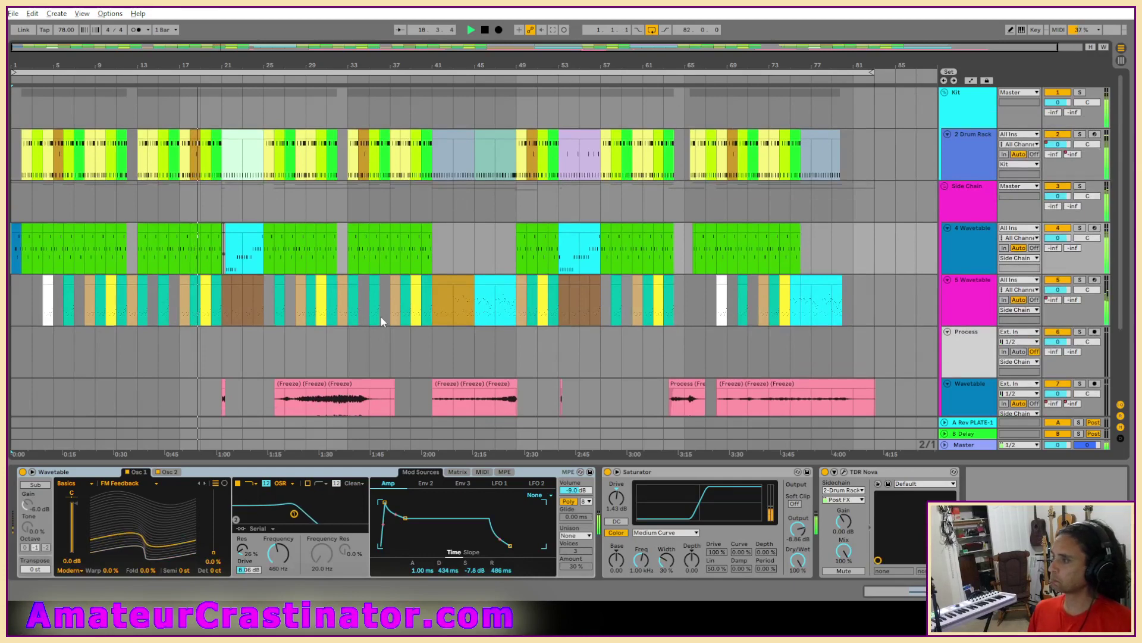
pyautogui.scroll(-3, 381, 321)
pyautogui.scroll(1, 381, 322)
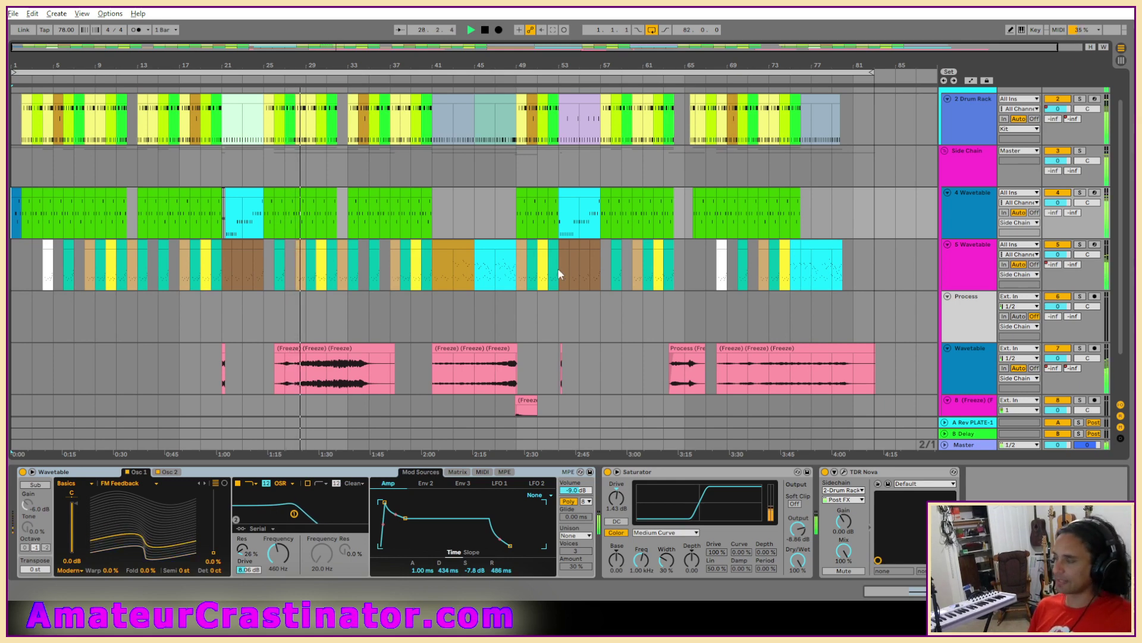
# Step: Examine the device chains on the 4 Wavetable and 5 Wavetable tracks while the song plays to its ending
pyautogui.click(965, 205)
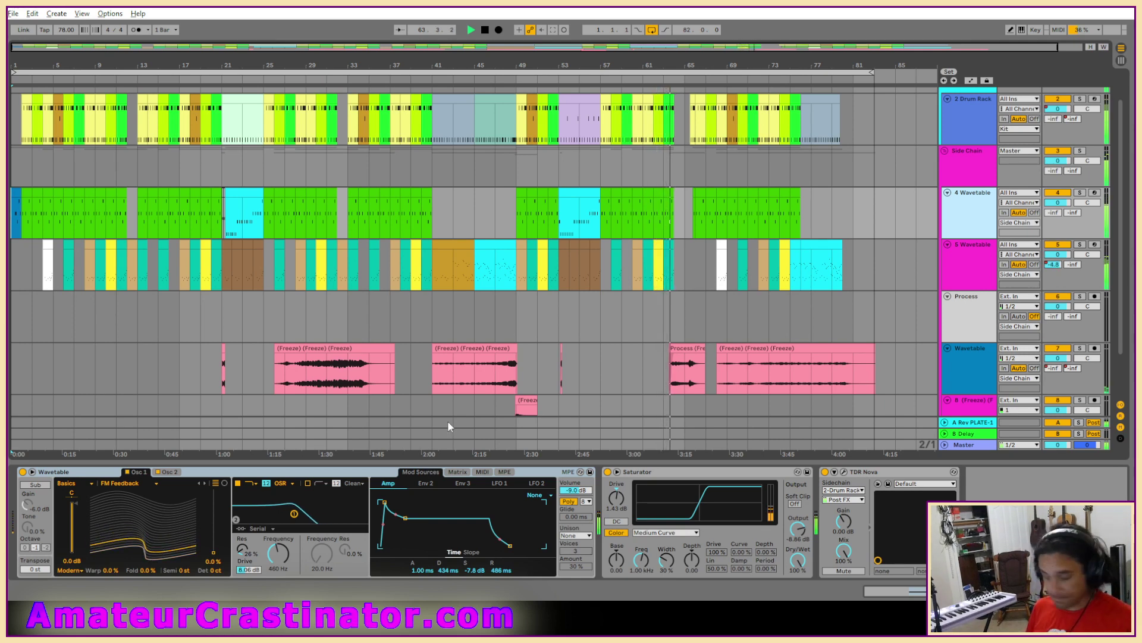
pyautogui.click(667, 309)
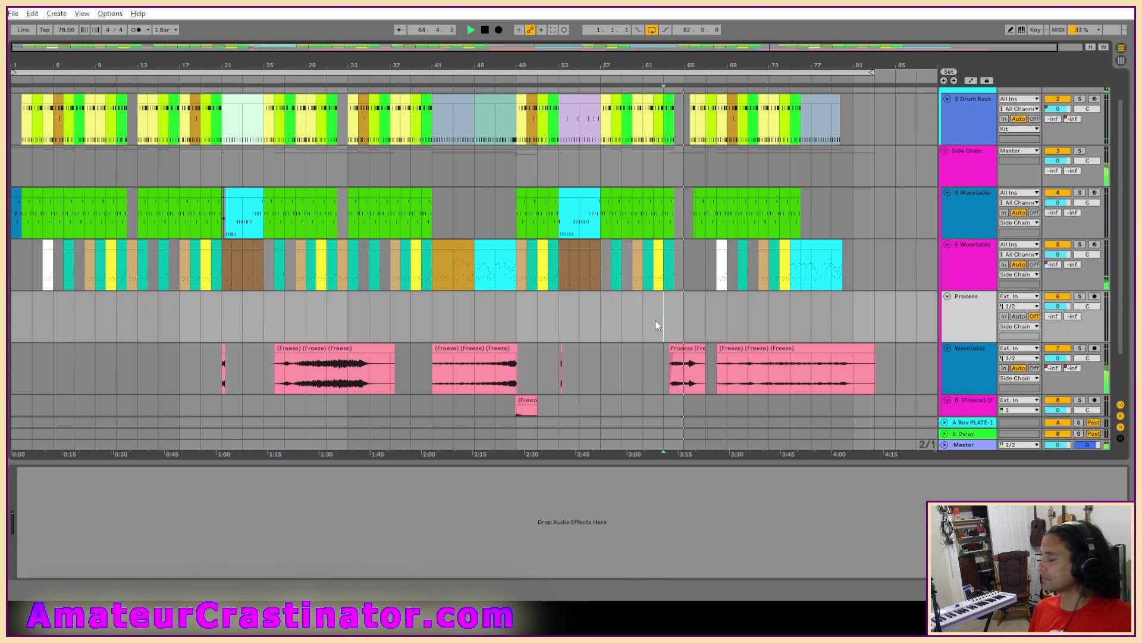
pyautogui.scroll(-2, 655, 334)
pyautogui.scroll(3, 654, 334)
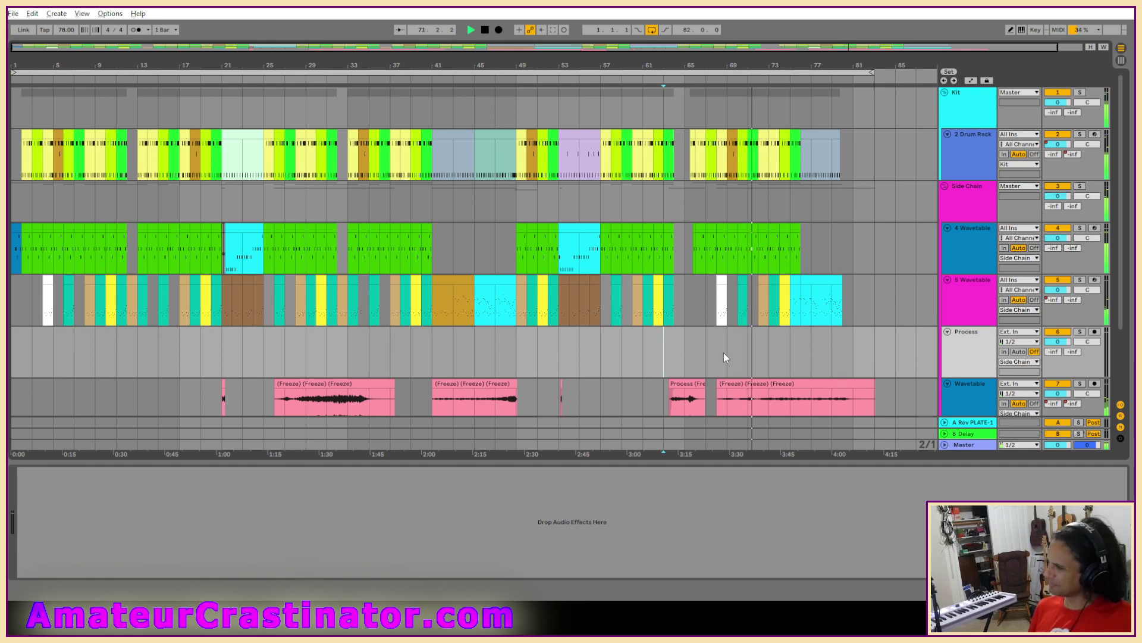
pyautogui.click(969, 323)
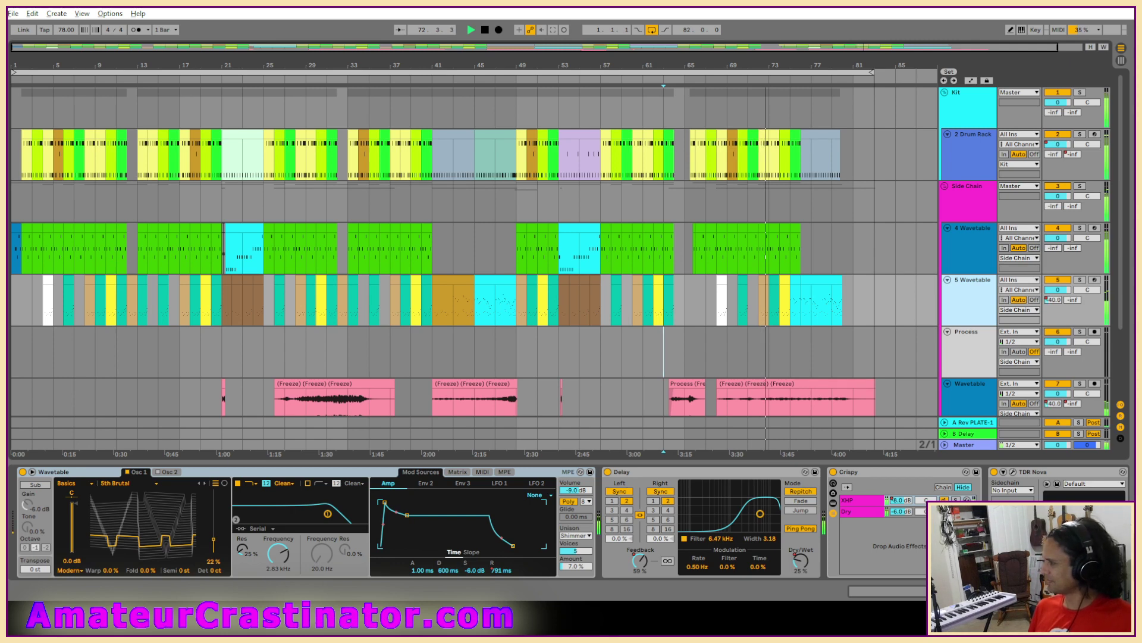
pyautogui.click(1053, 591)
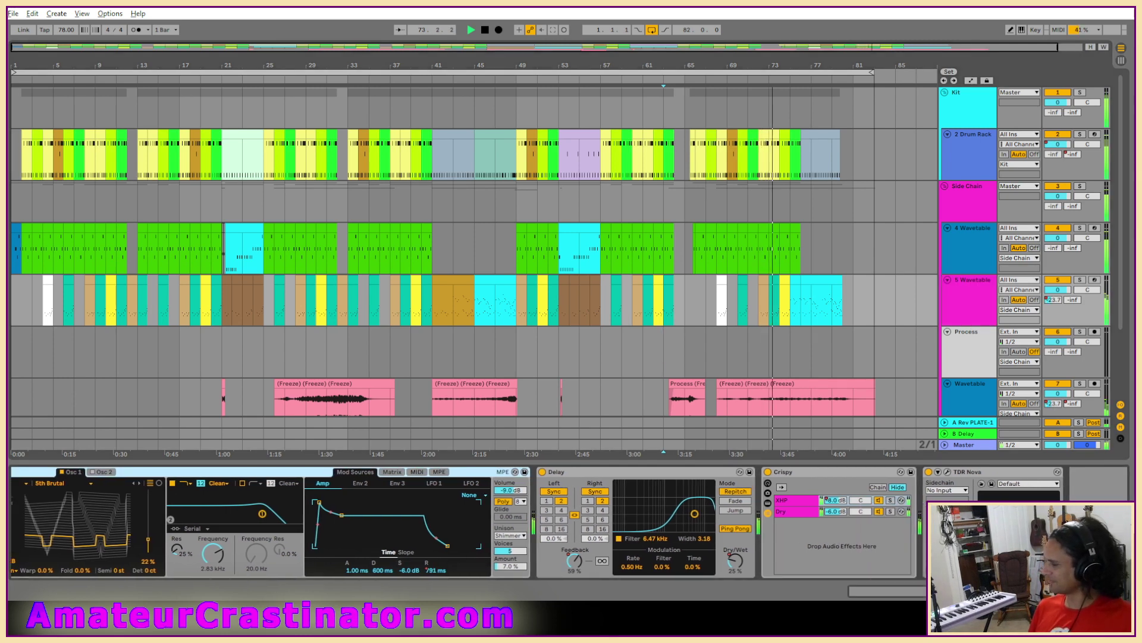
pyautogui.click(980, 294)
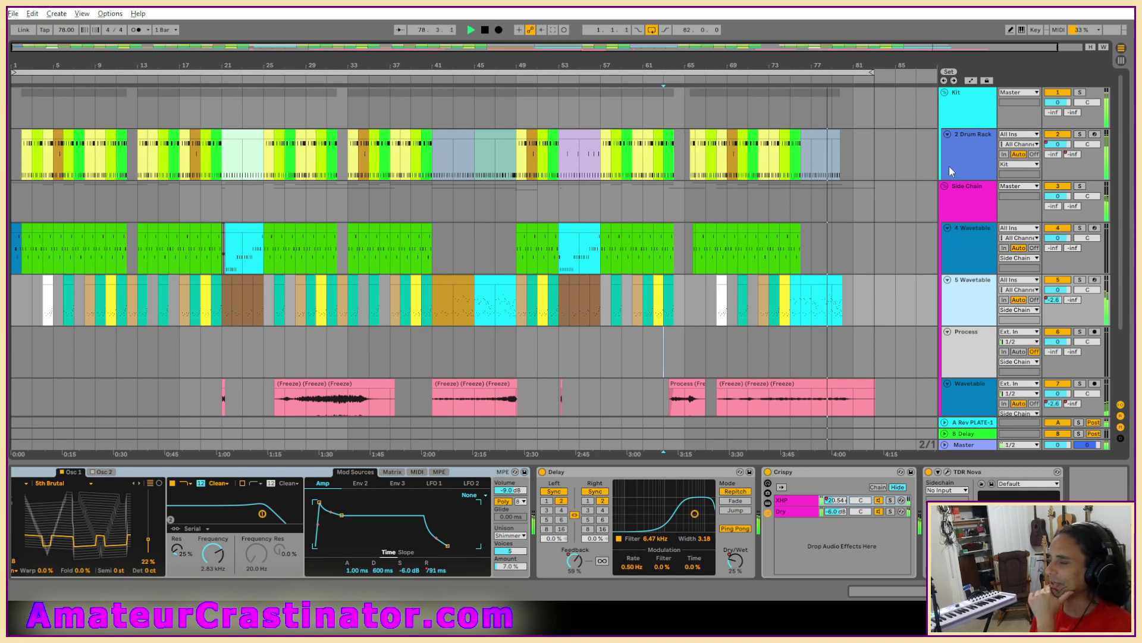
# Step: Add a fade-out to the last frozen clip on the blue Wavetable audio track, starting at about bar 81, and select the clip
pyautogui.scroll(-3, 615, 247)
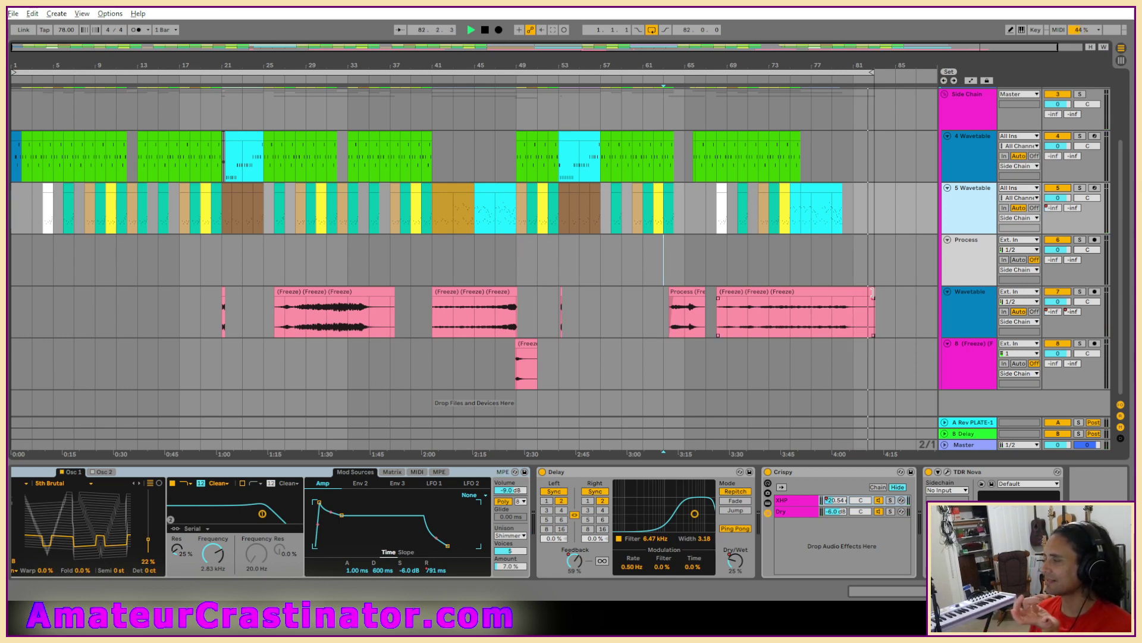
pyautogui.moveTo(873, 298); pyautogui.dragTo(857, 298)
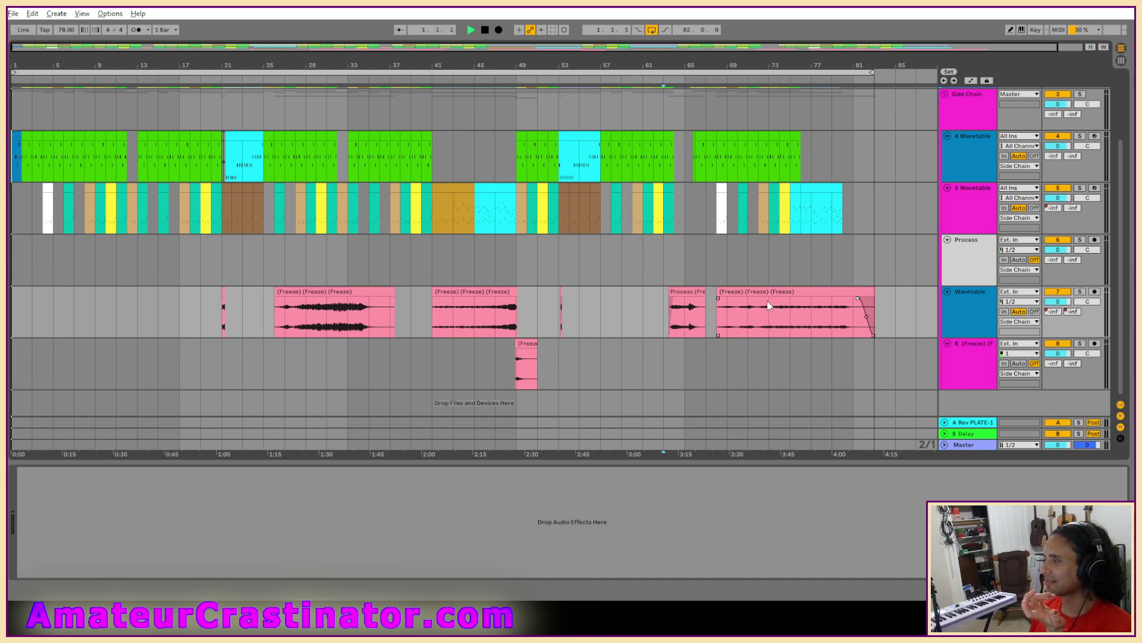
pyautogui.click(873, 293)
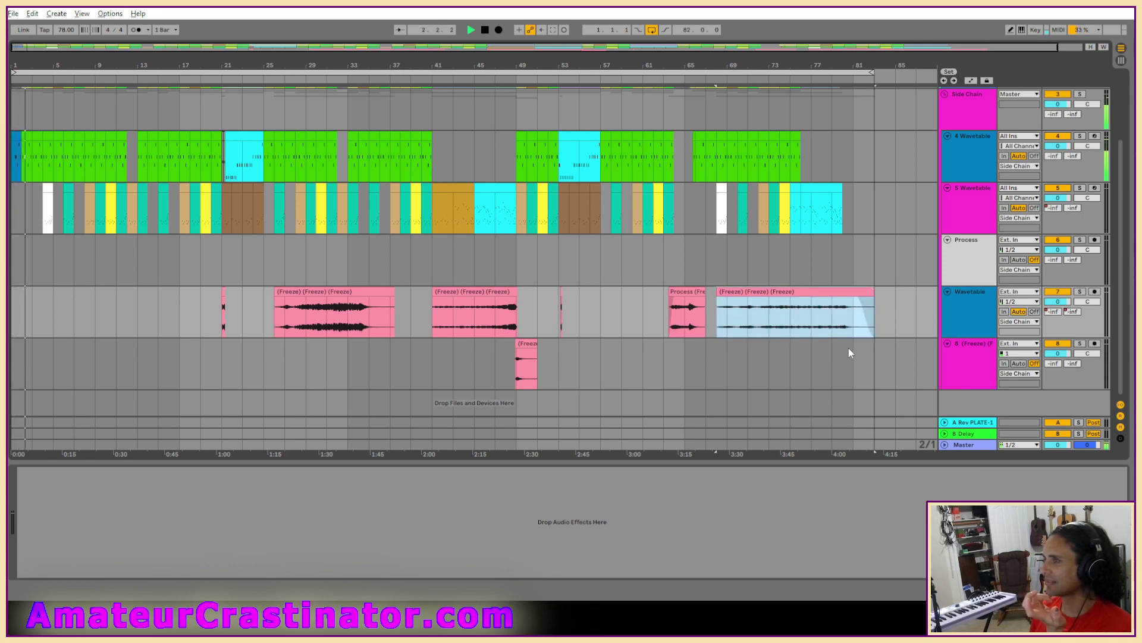
# Step: Listen to the song from its opening bars and look over the drum, Wavetable and frozen audio tracks
pyautogui.click(586, 275)
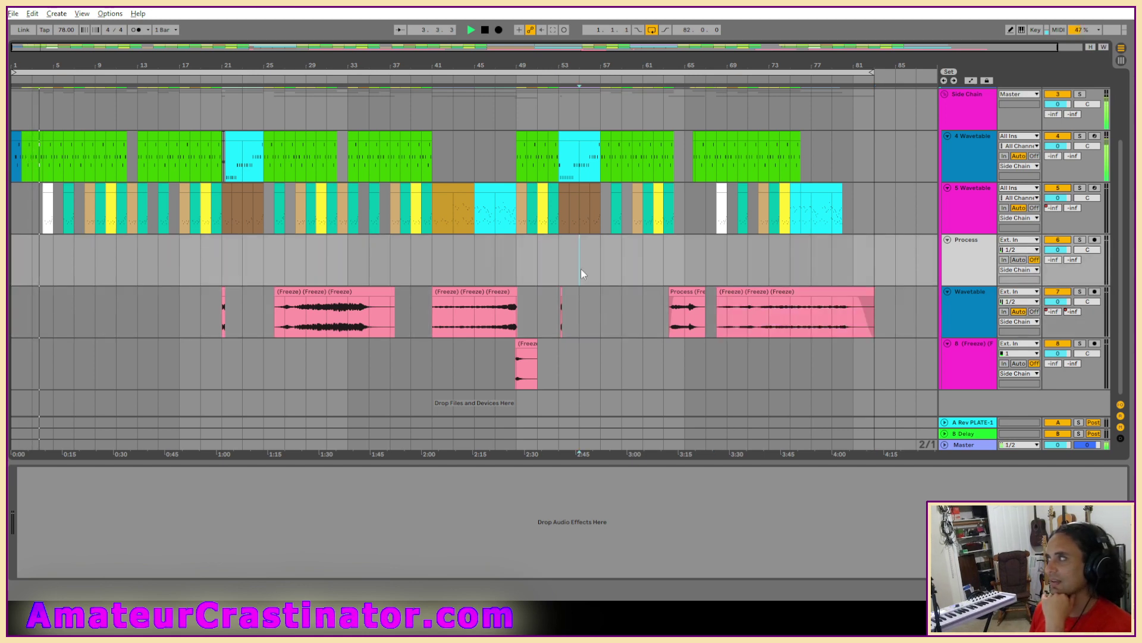
pyautogui.scroll(3, 580, 269)
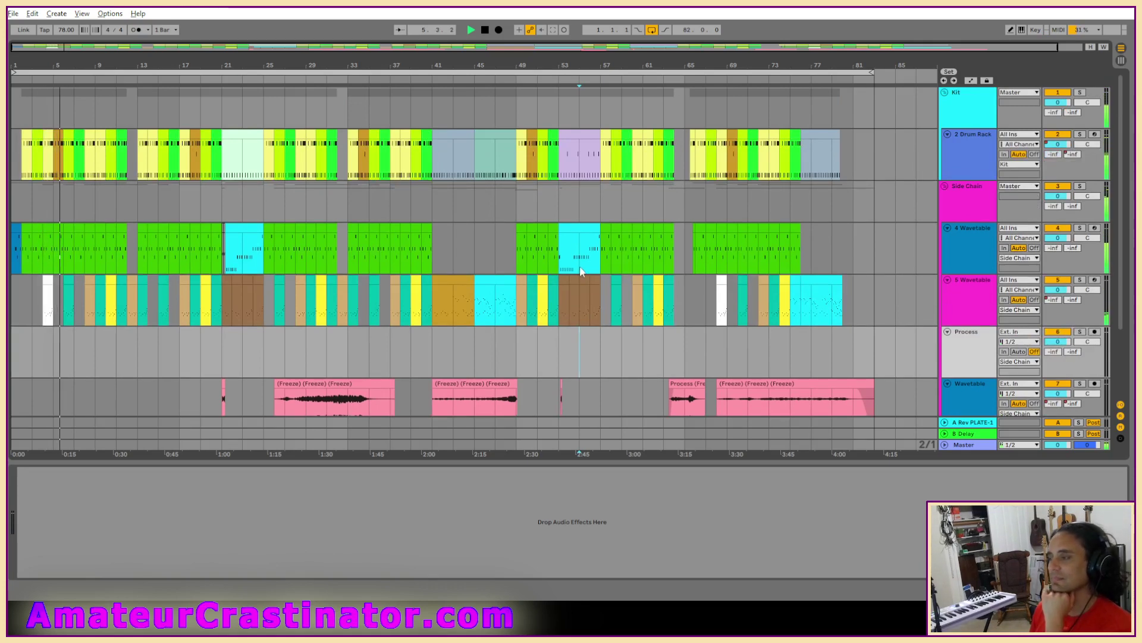
pyautogui.scroll(-3, 581, 269)
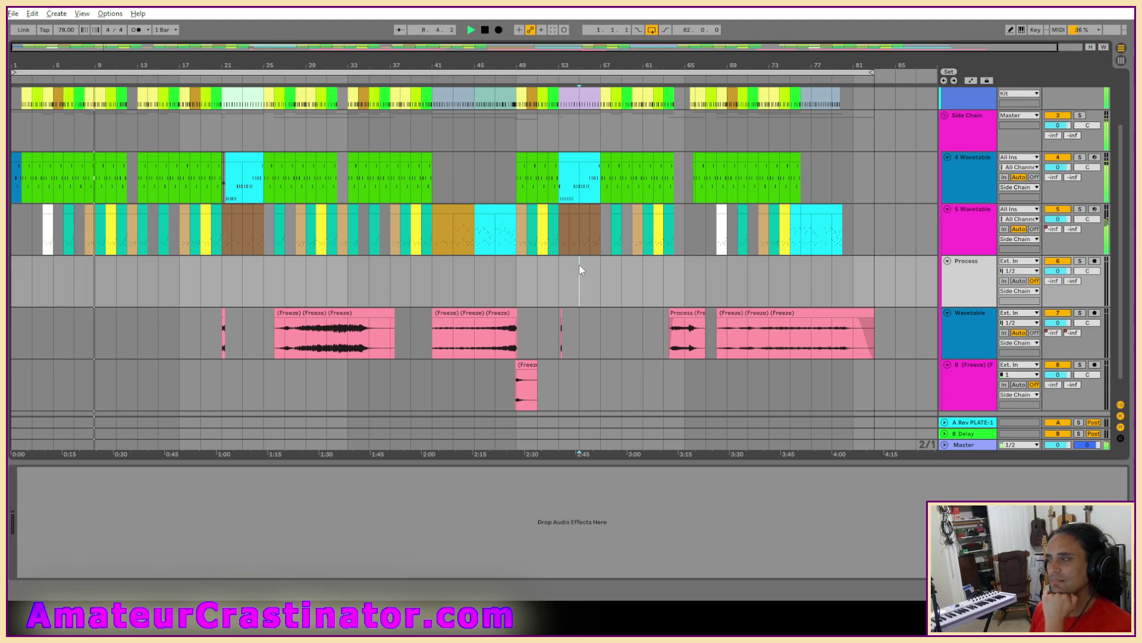
pyautogui.scroll(2, 579, 264)
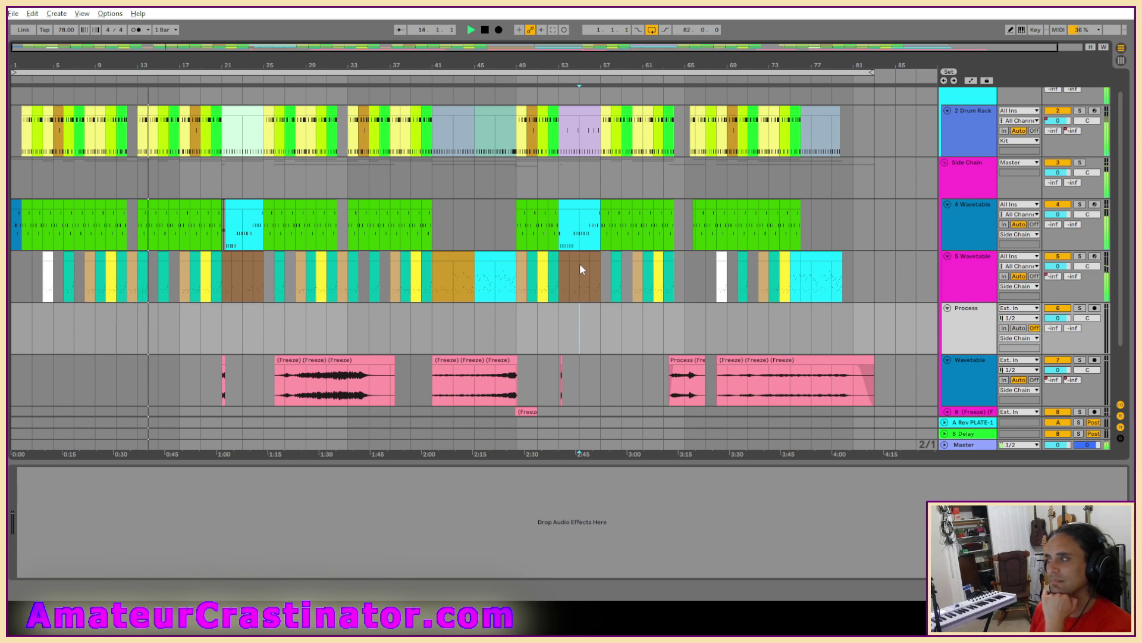
pyautogui.scroll(2, 693, 296)
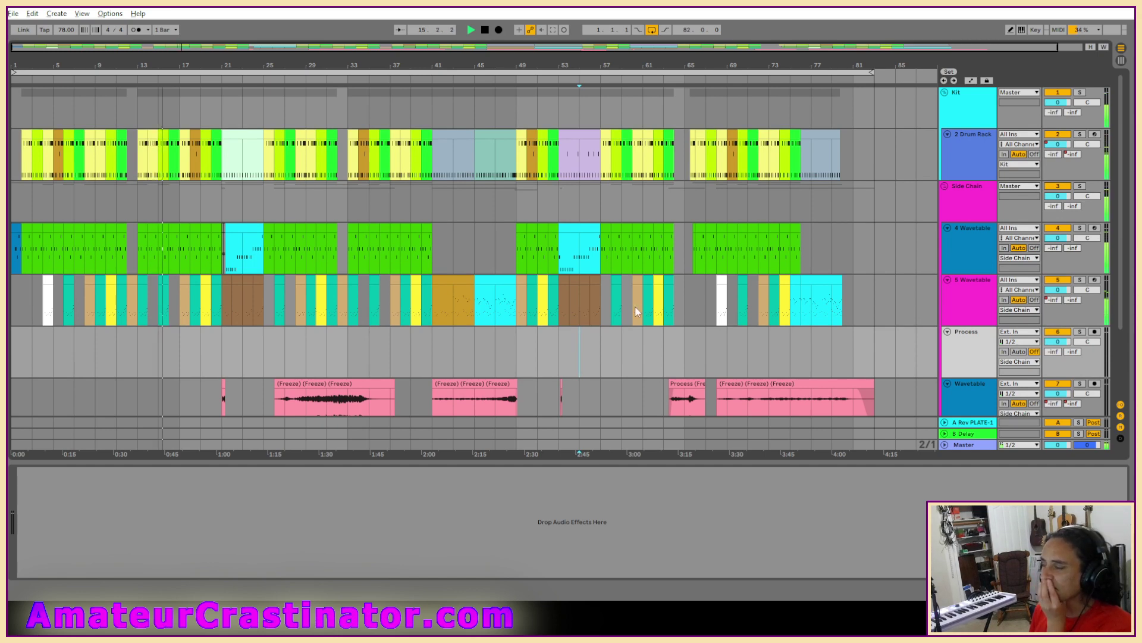
# Step: Try an Echo before TDR Molotok on the Side Chain group, with unsynced delay times of about 76 ms and 83% feedback
pyautogui.click(969, 202)
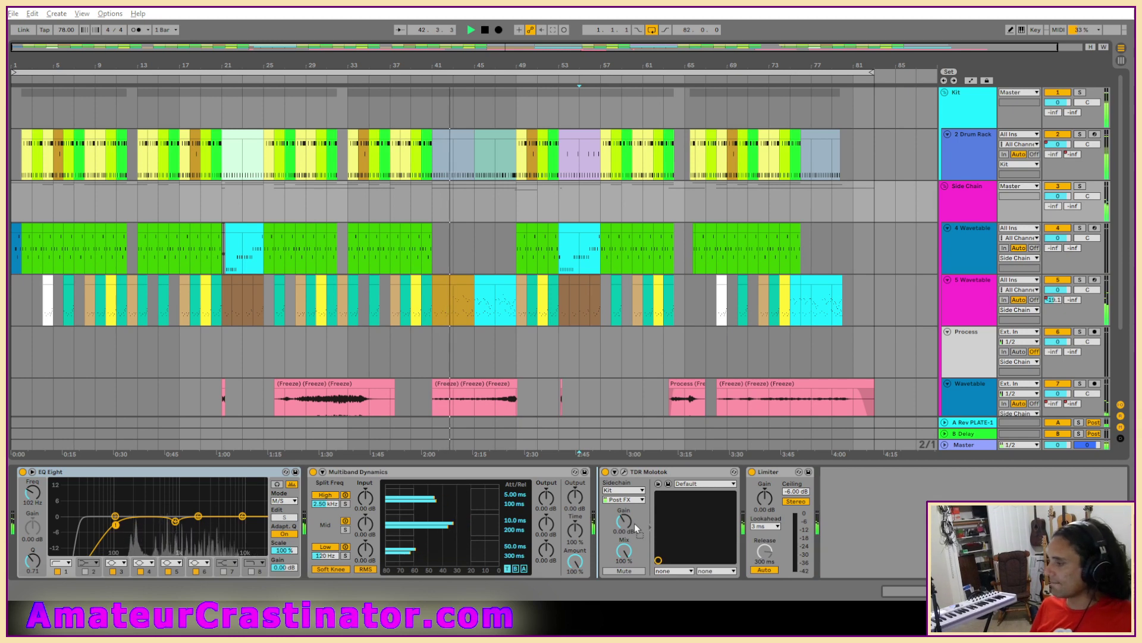
pyautogui.moveTo(634, 523); pyautogui.dragTo(634, 523)
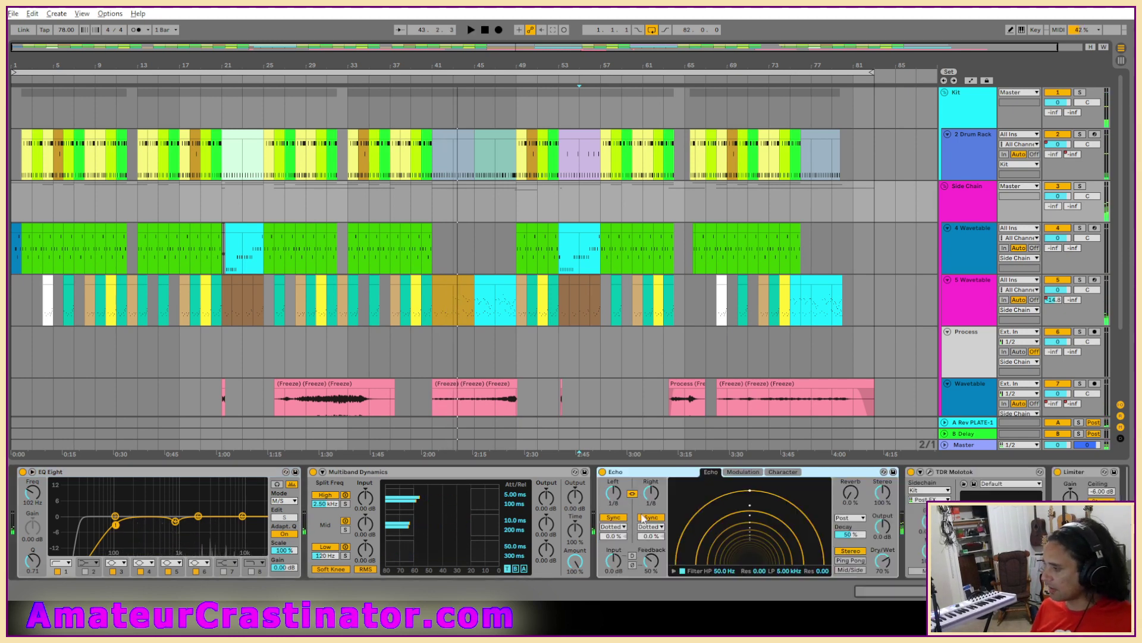
pyautogui.click(644, 518)
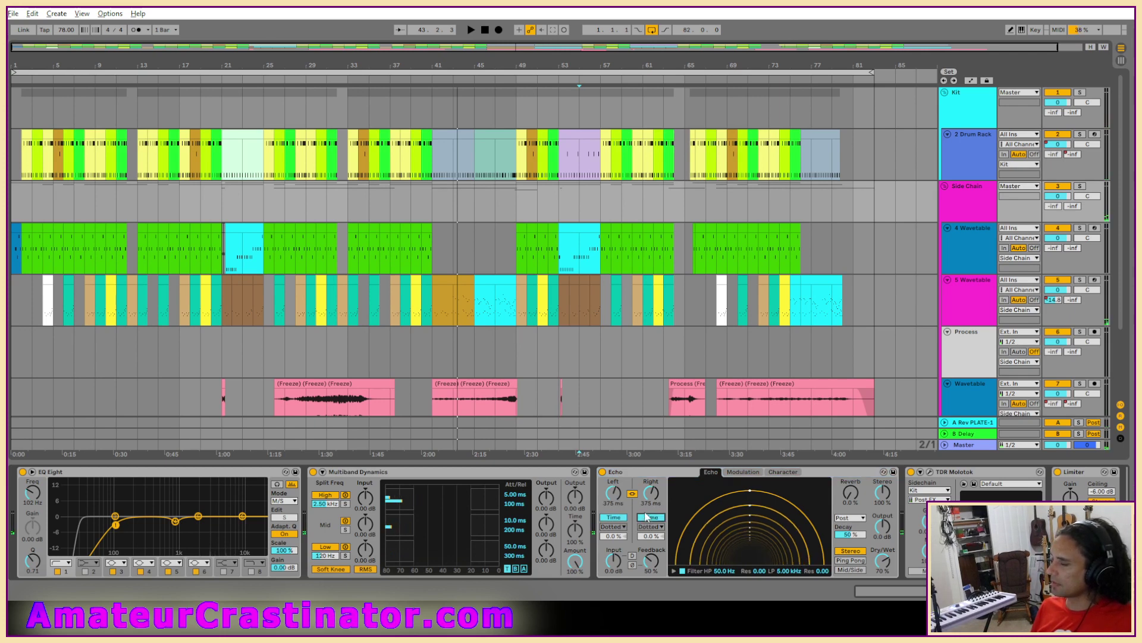
pyautogui.moveTo(651, 505); pyautogui.dragTo(651, 545)
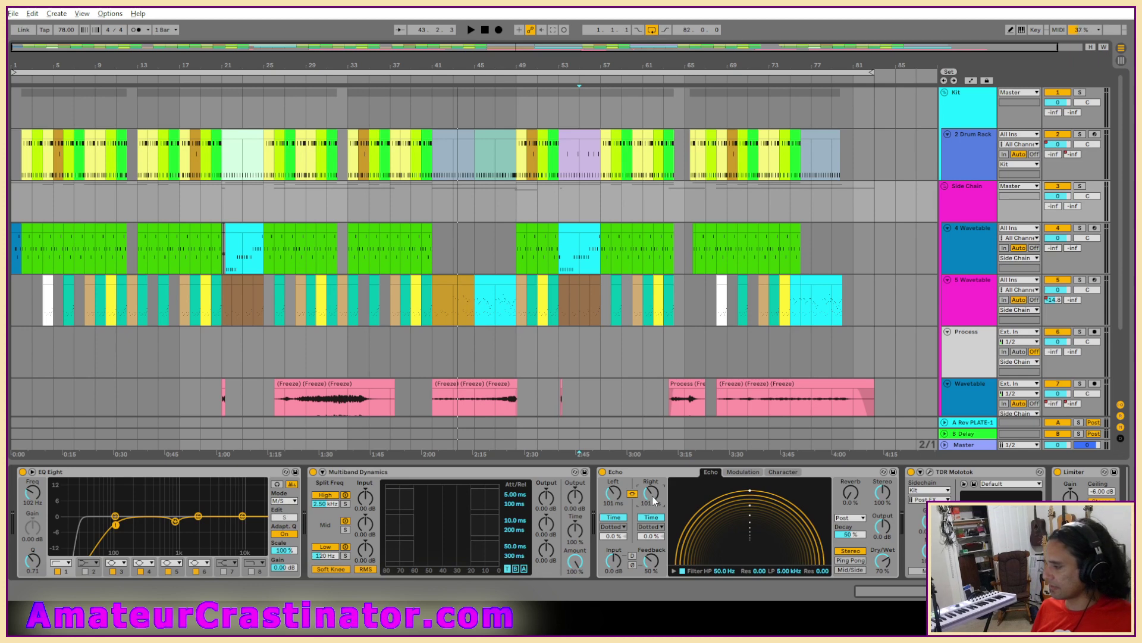
pyautogui.moveTo(655, 502)
pyautogui.mouseDown()
pyautogui.moveTo(655, 515)
pyautogui.moveTo(651, 489)
pyautogui.mouseUp()
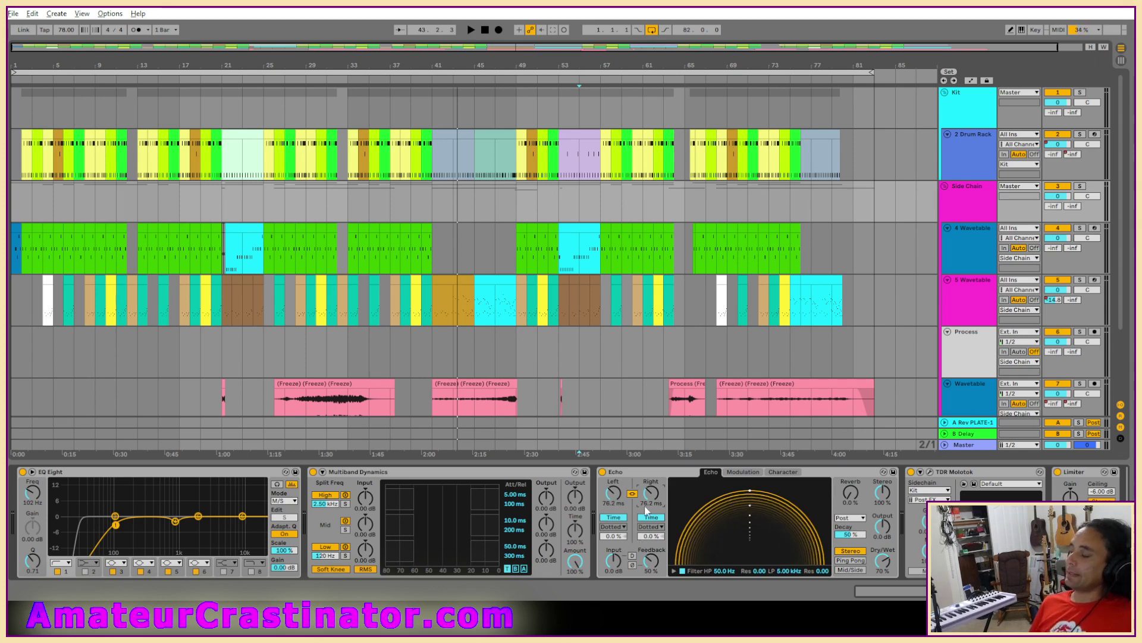
pyautogui.moveTo(660, 562); pyautogui.dragTo(660, 547)
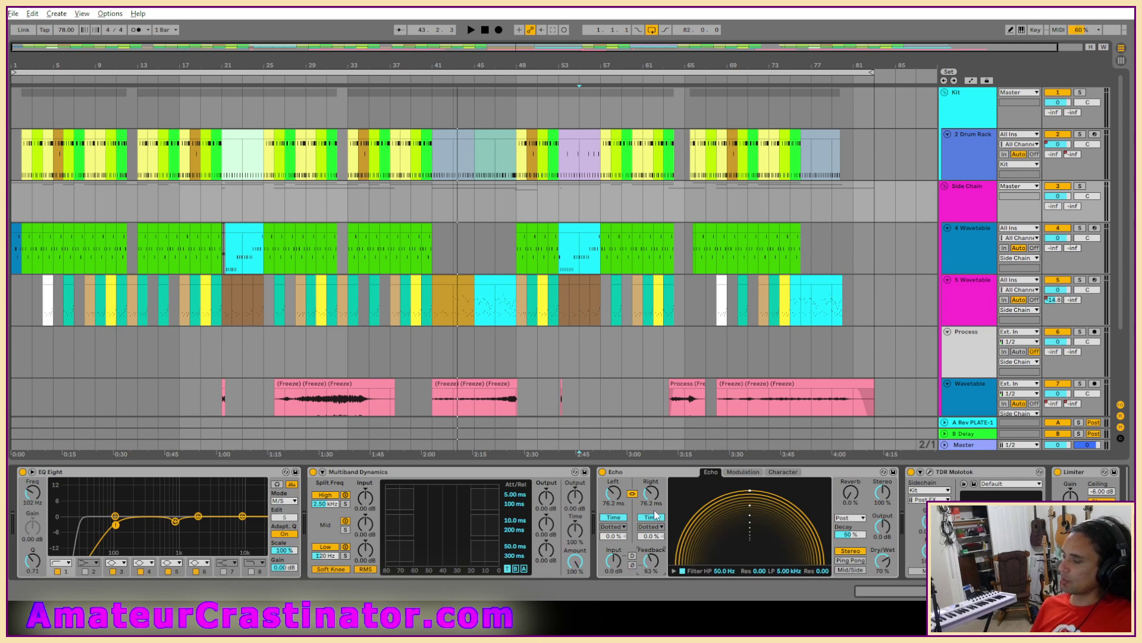
# Step: Try unsynced modulation on the Echo, at 0.12 Hz with 62% delay modulation
pyautogui.click(741, 473)
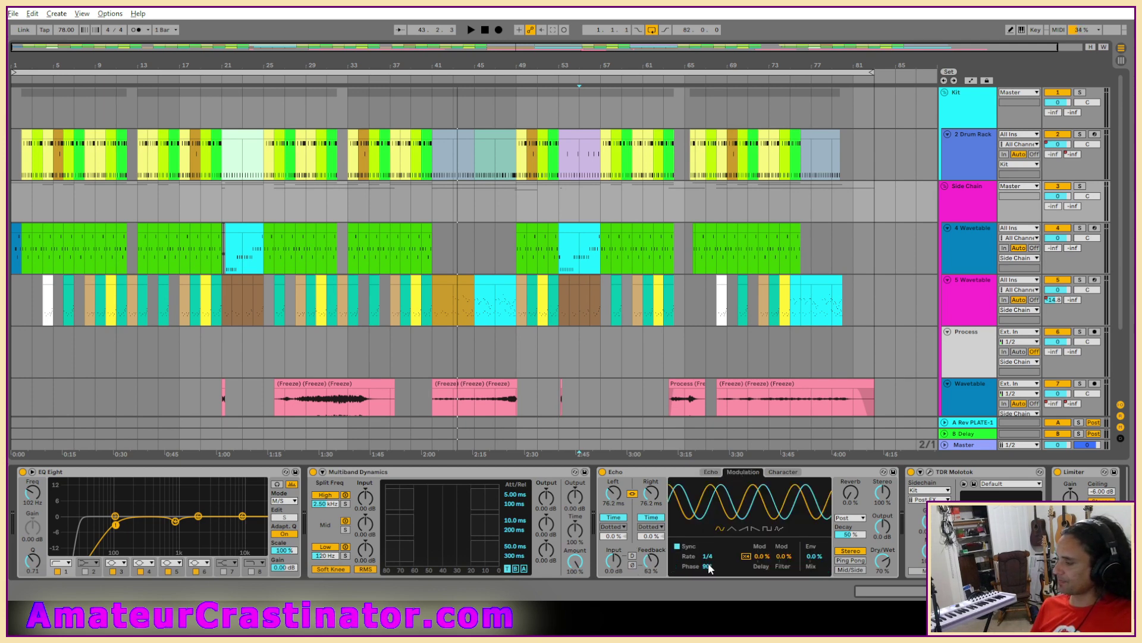
pyautogui.click(677, 547)
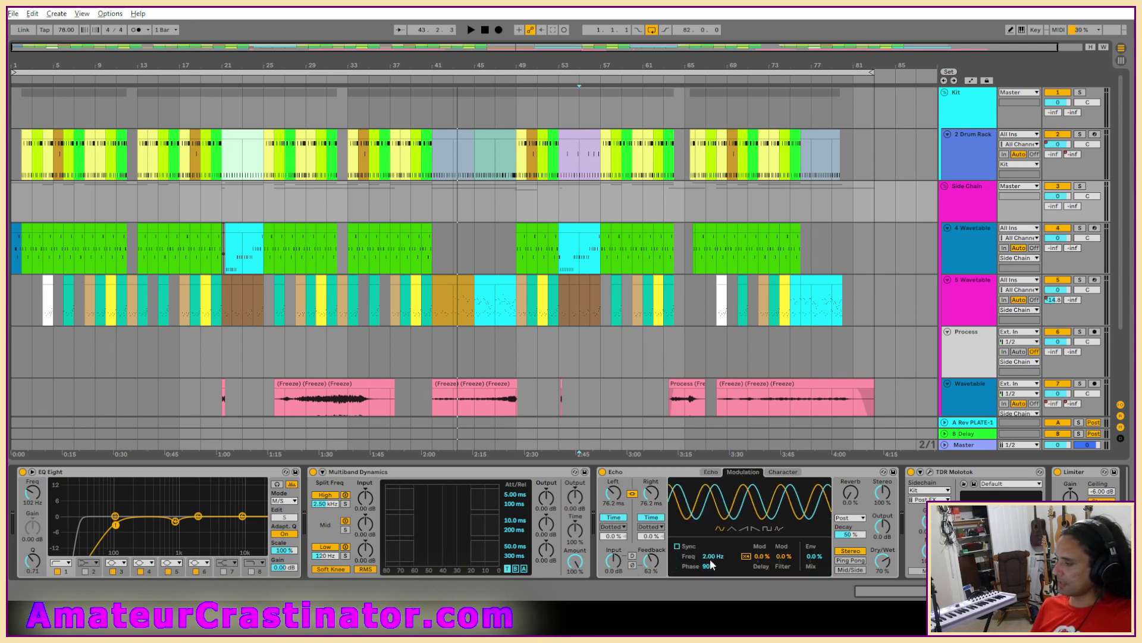
pyautogui.moveTo(719, 558); pyautogui.dragTo(761, 546)
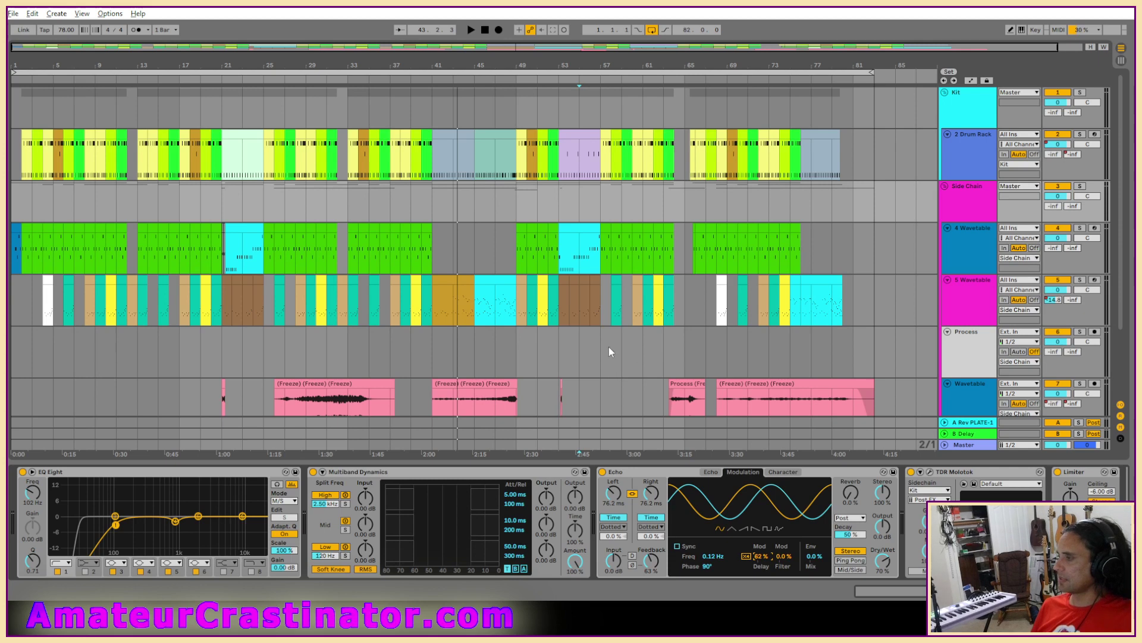
# Step: Audition the Echo on the soloed Side Chain group from bar 57, and remove it from the chain
pyautogui.click(601, 212)
pyautogui.press('space')
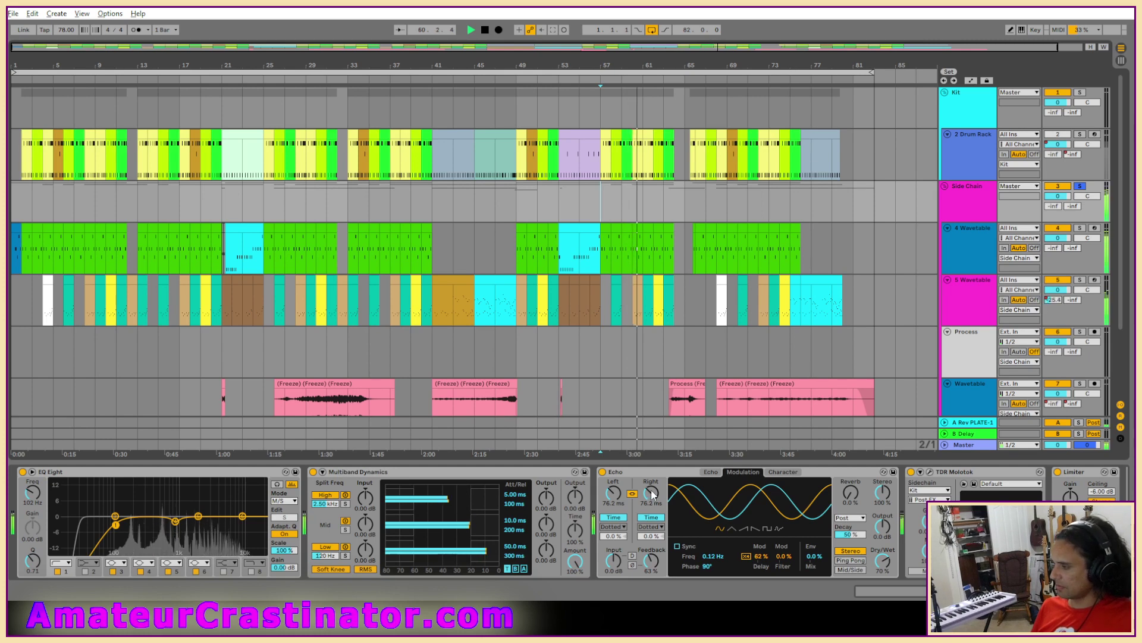
pyautogui.press('space')
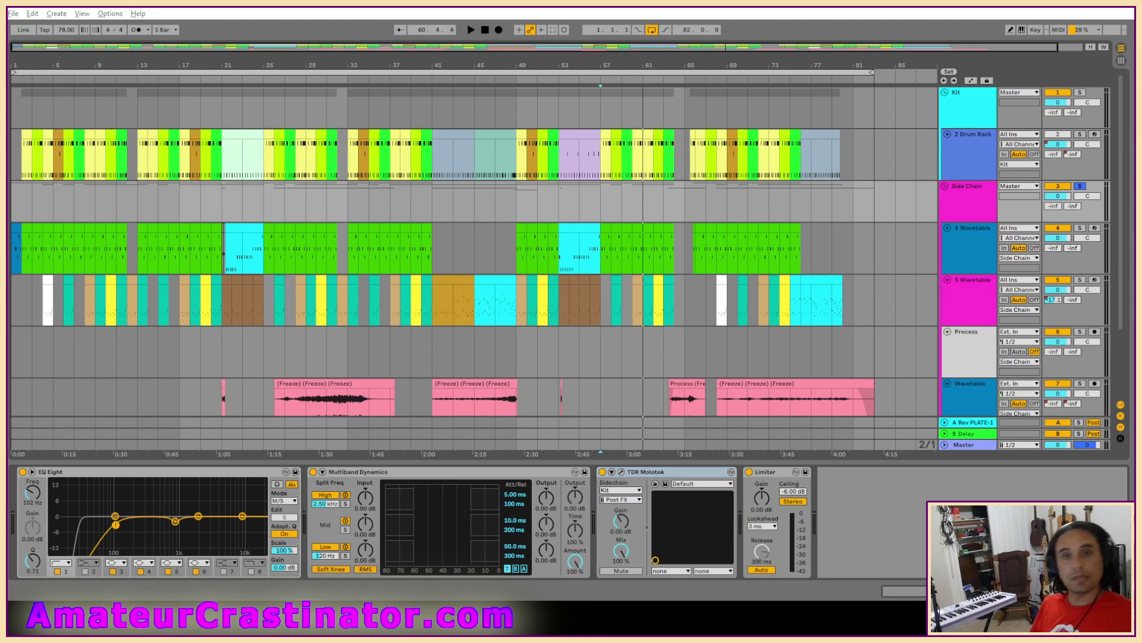
# Step: Insert the Raum reverb before TDR Molotok on the Side Chain group and set its type to Cosmic
pyautogui.moveTo(743, 548); pyautogui.dragTo(644, 530)
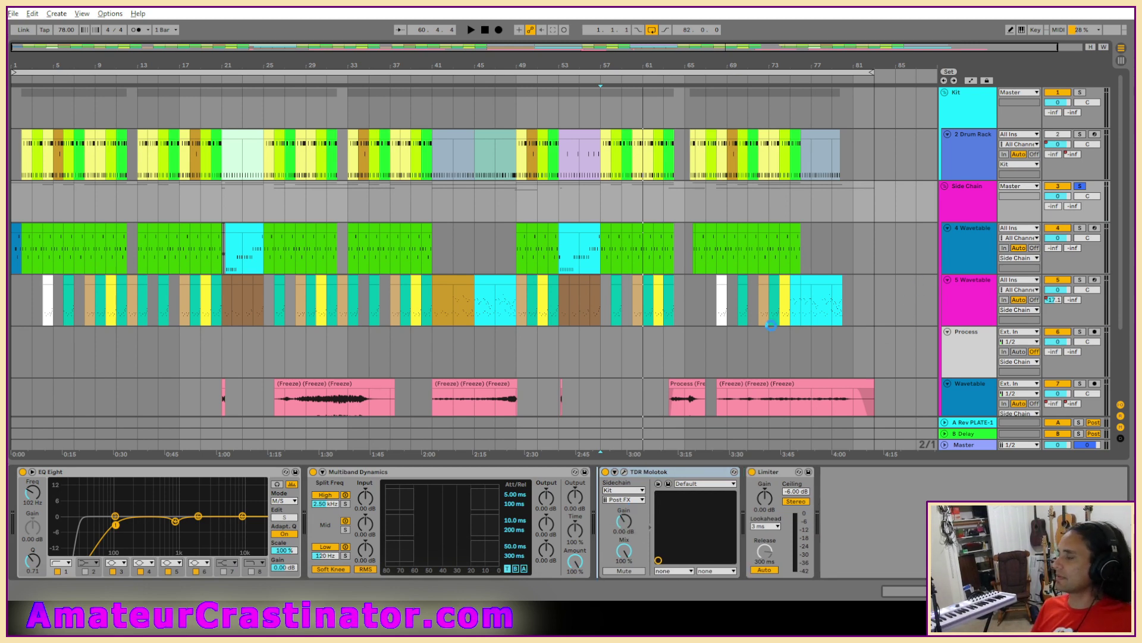
pyautogui.moveTo(705, 280); pyautogui.dragTo(546, 192)
pyautogui.moveTo(437, 388)
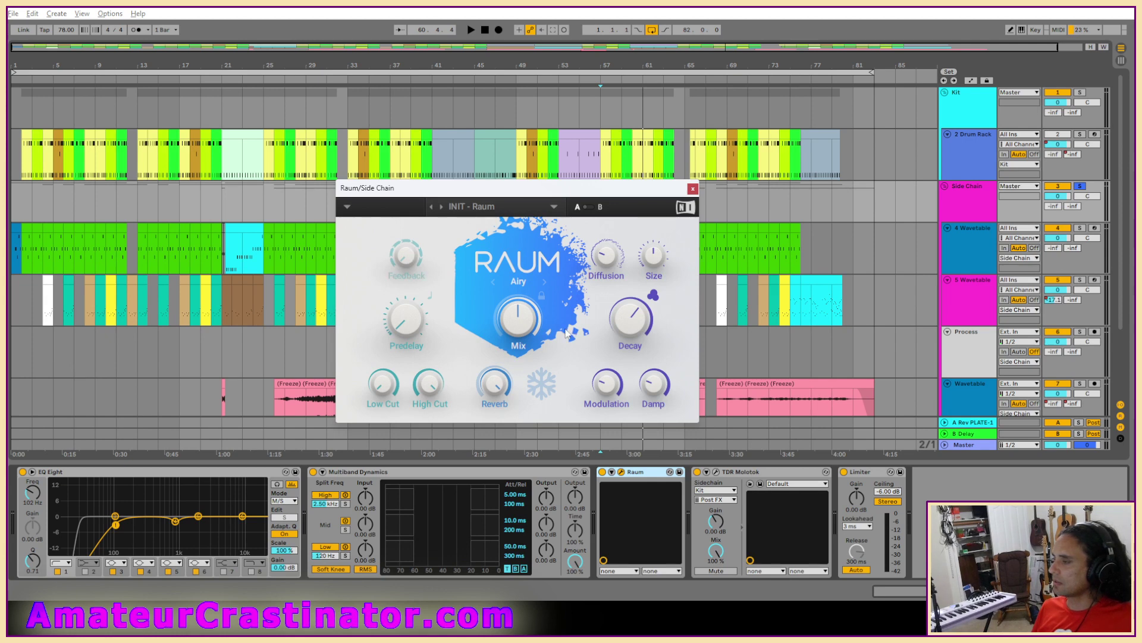
pyautogui.click(519, 284)
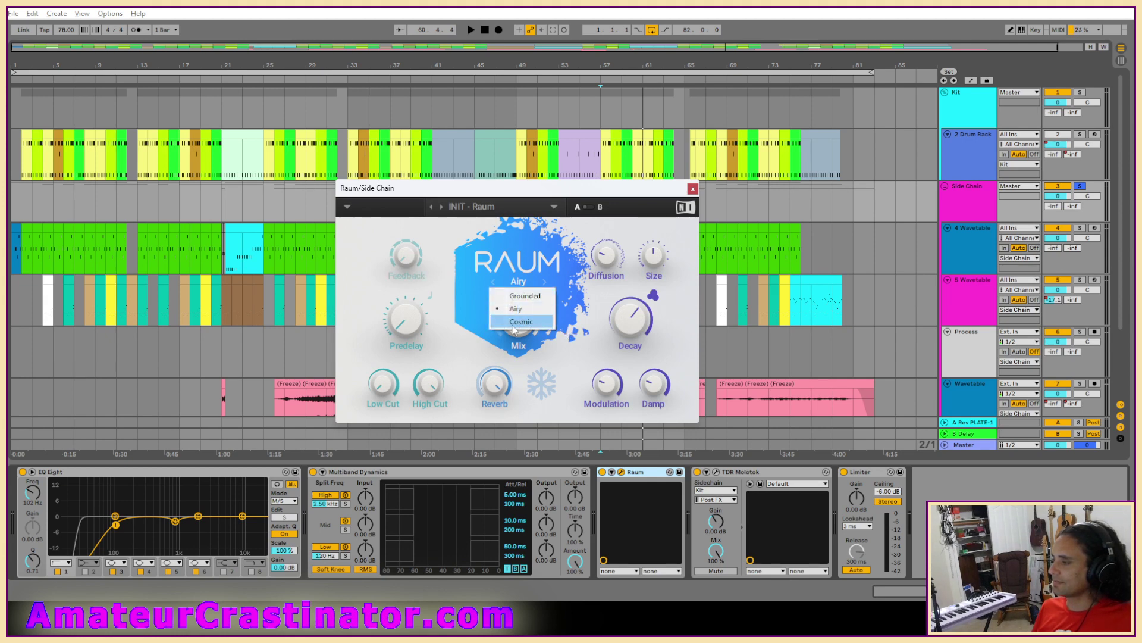
pyautogui.click(518, 323)
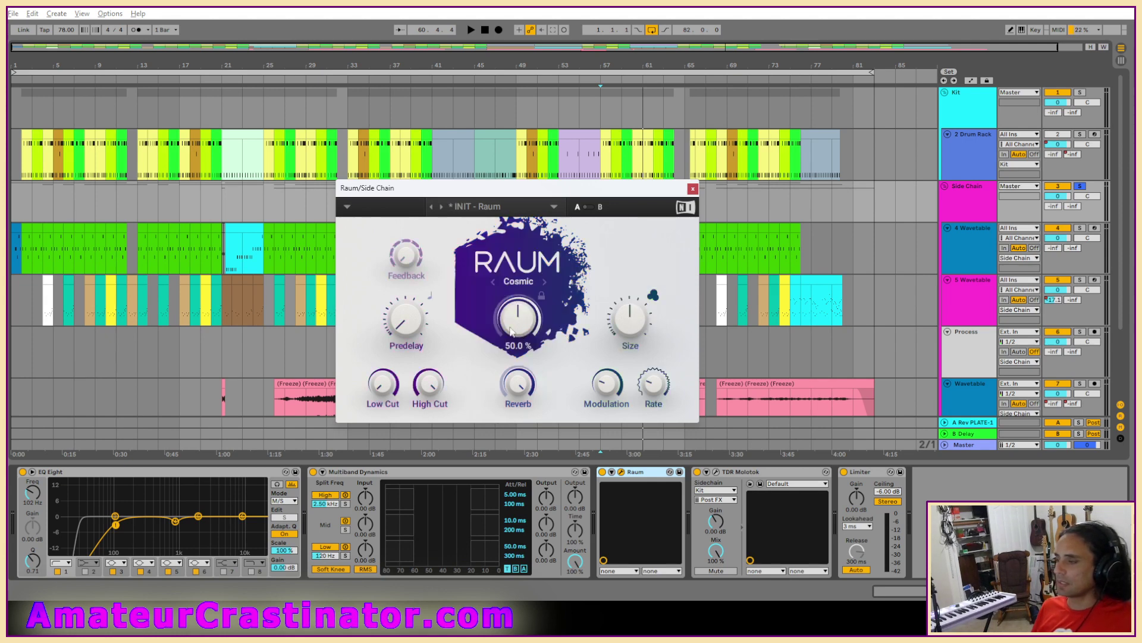
# Step: Reduce Raum's size, slow its modulation rate slightly and set the modulation amount to 53%
pyautogui.moveTo(631, 310); pyautogui.dragTo(620, 324)
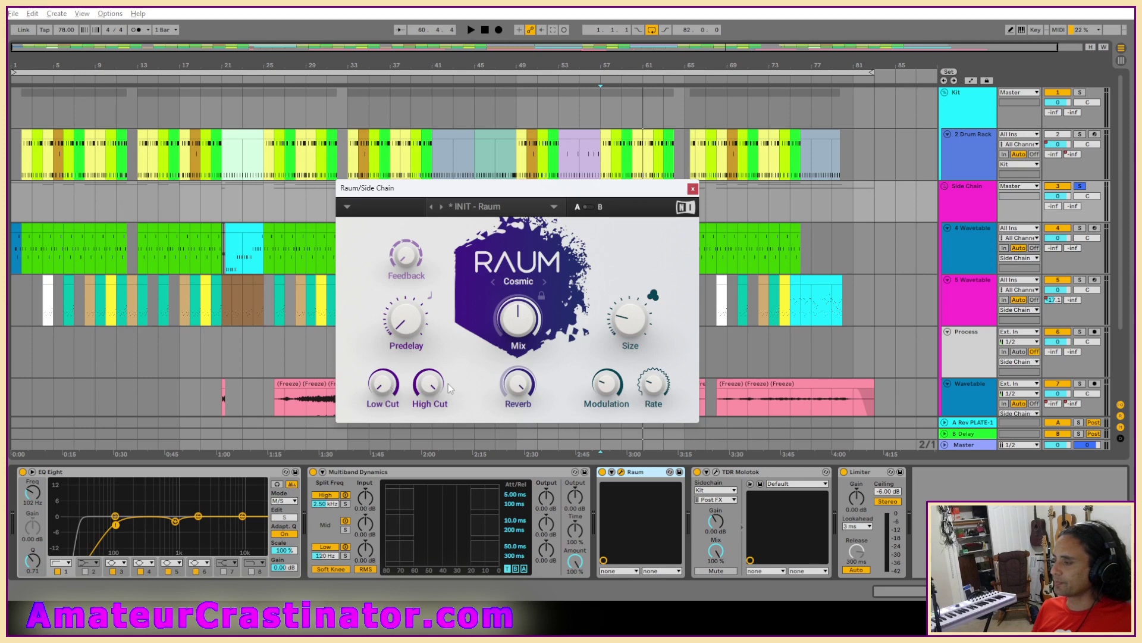
pyautogui.moveTo(655, 391)
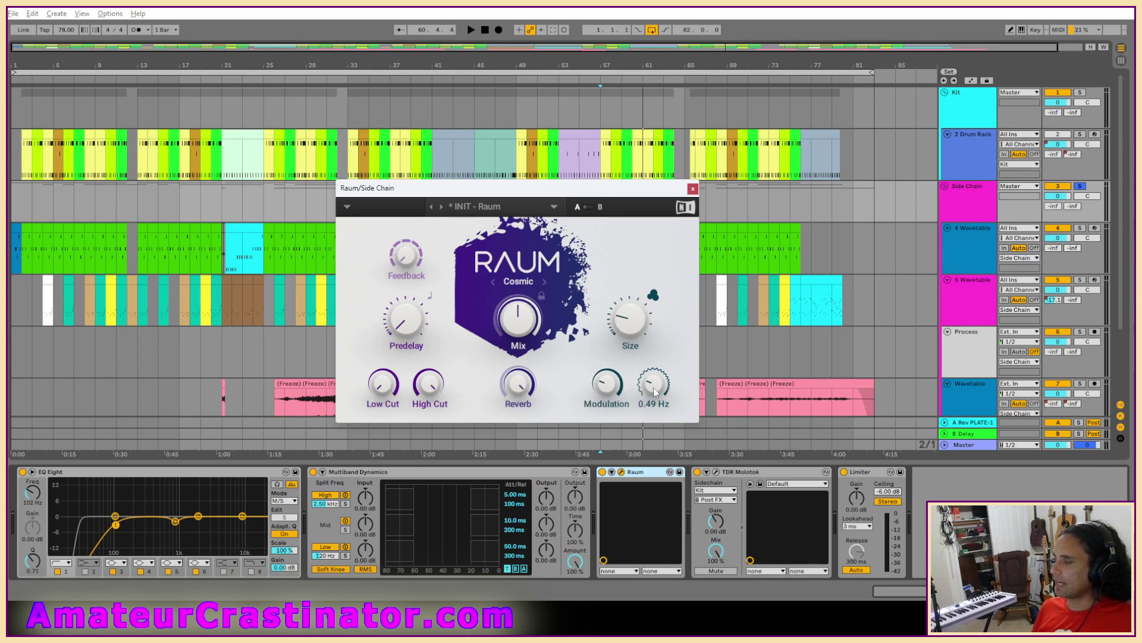
pyautogui.moveTo(606, 384)
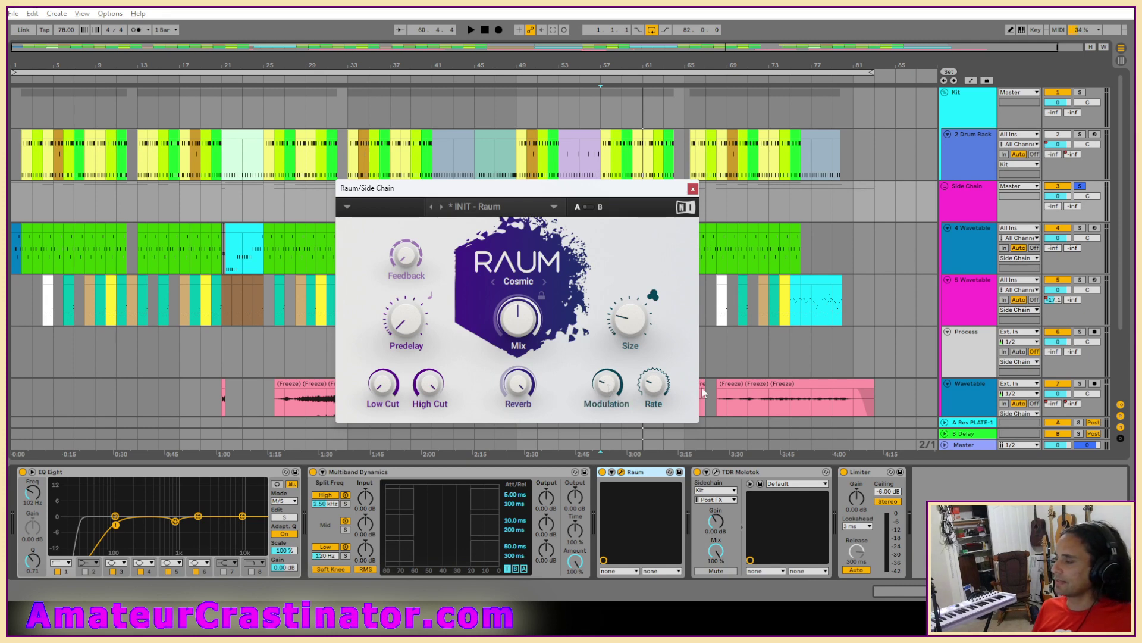
pyautogui.moveTo(654, 384); pyautogui.dragTo(653, 390)
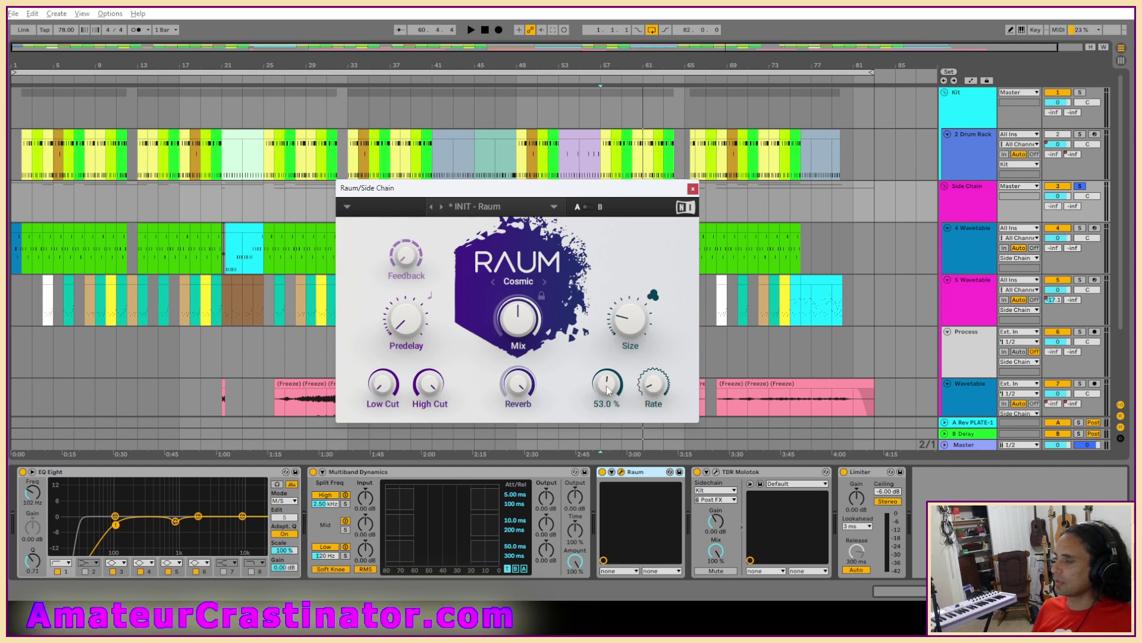
# Step: Play the soloed Side Chain group from bar 57 and compare the sound with Raum bypassed and active
pyautogui.press('space')
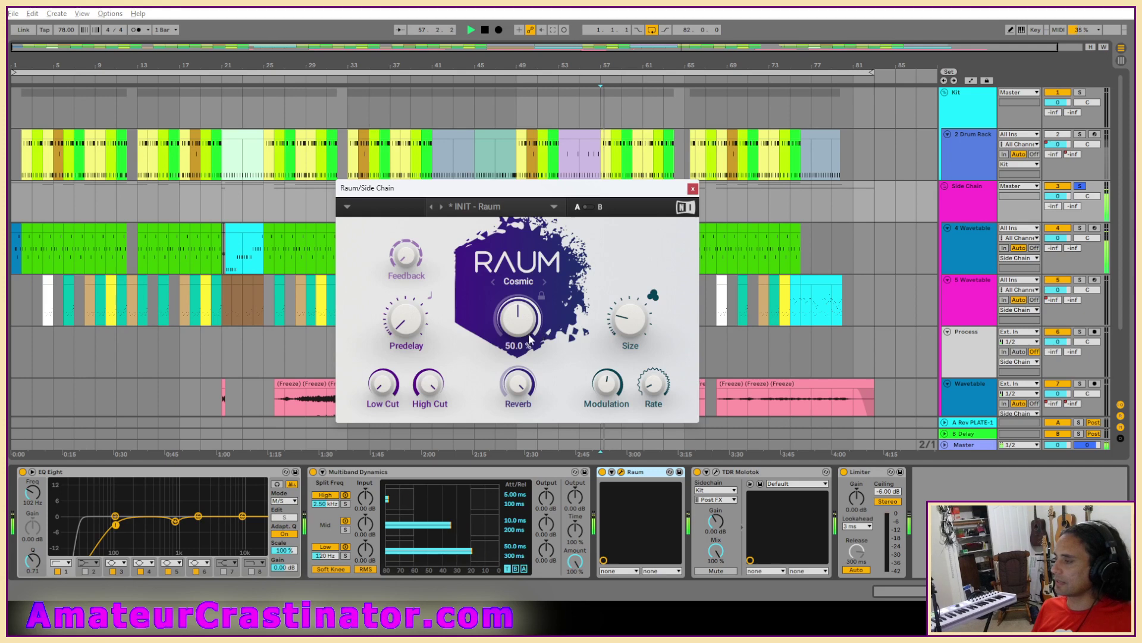
pyautogui.moveTo(522, 332)
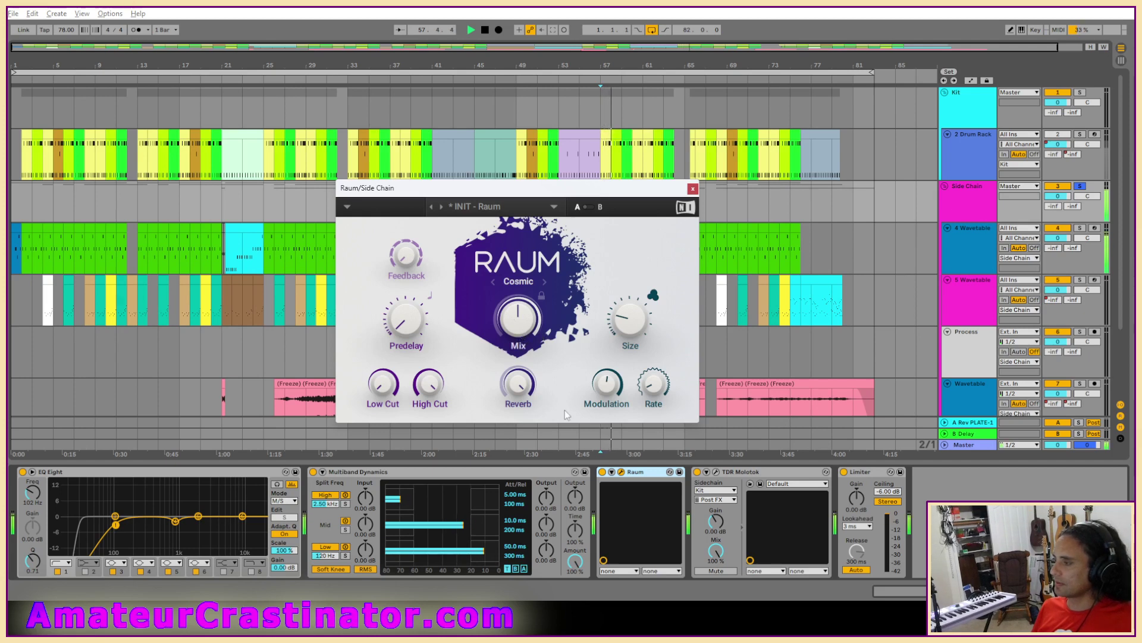
pyautogui.press('space')
pyautogui.moveTo(651, 378)
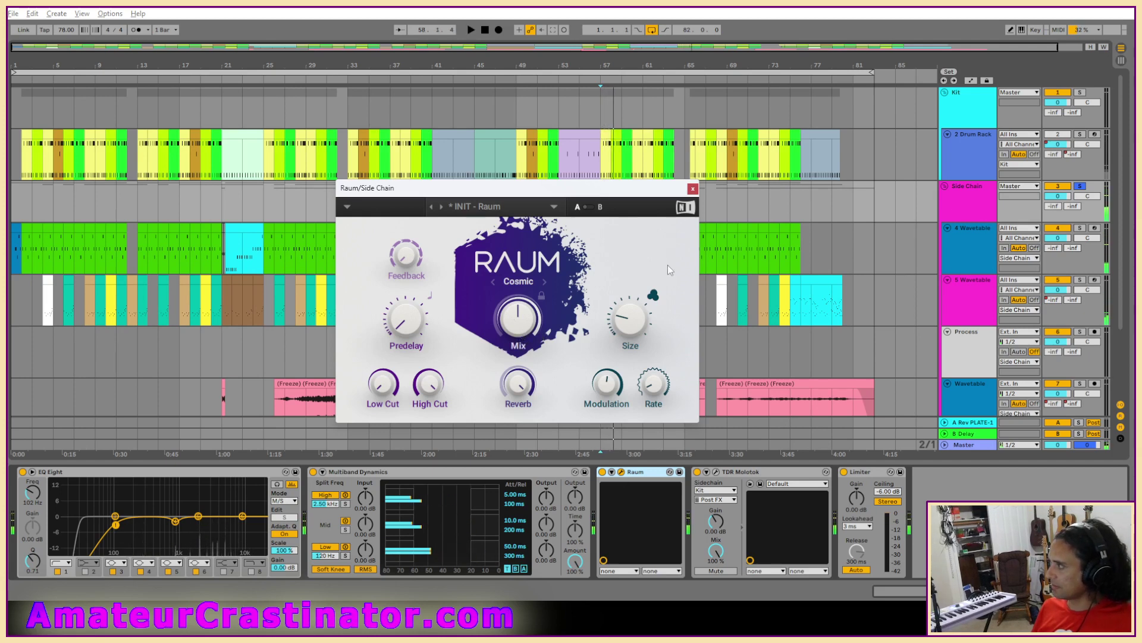
pyautogui.click(603, 472)
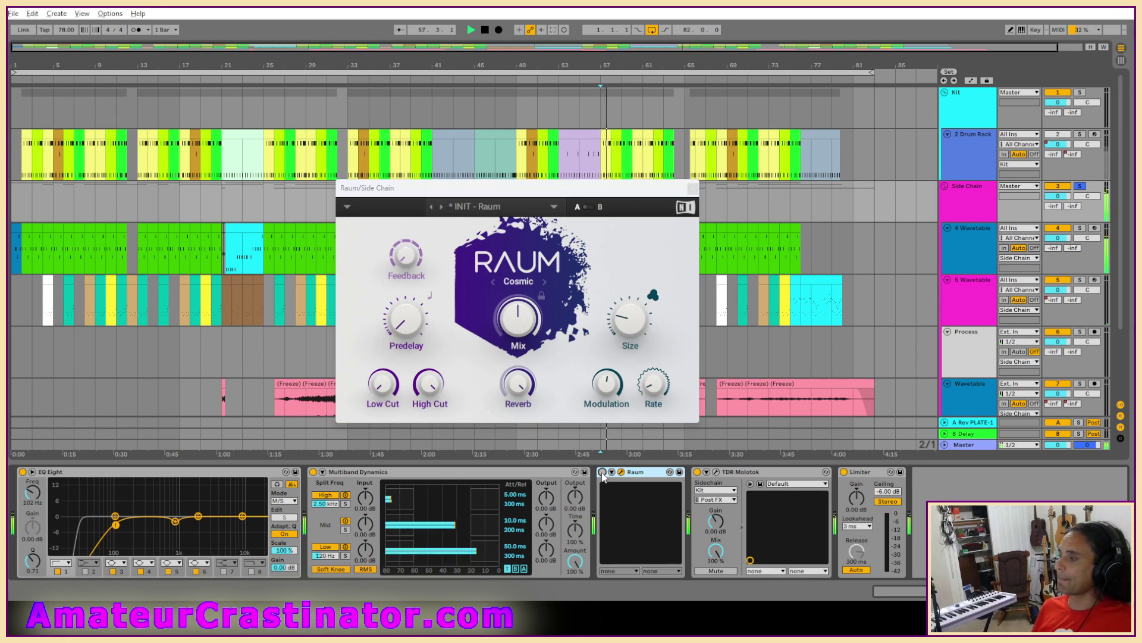
pyautogui.click(602, 472)
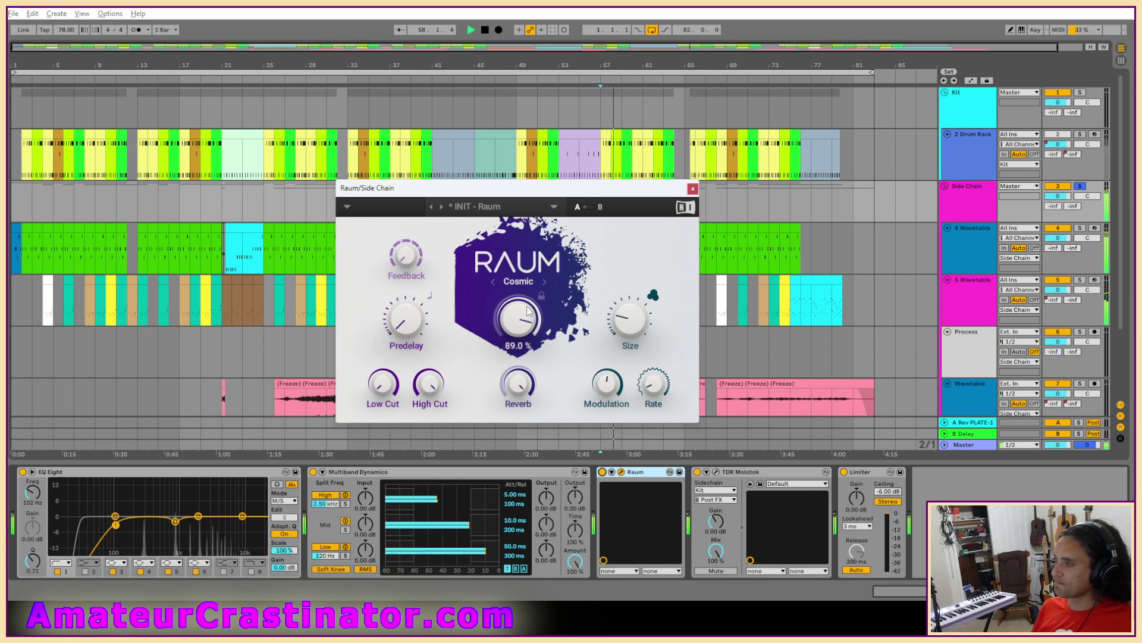
# Step: Raise Raum's mix to its maximum and increase the size to roughly three quarters during playback
pyautogui.moveTo(524, 307)
pyautogui.moveTo(633, 339)
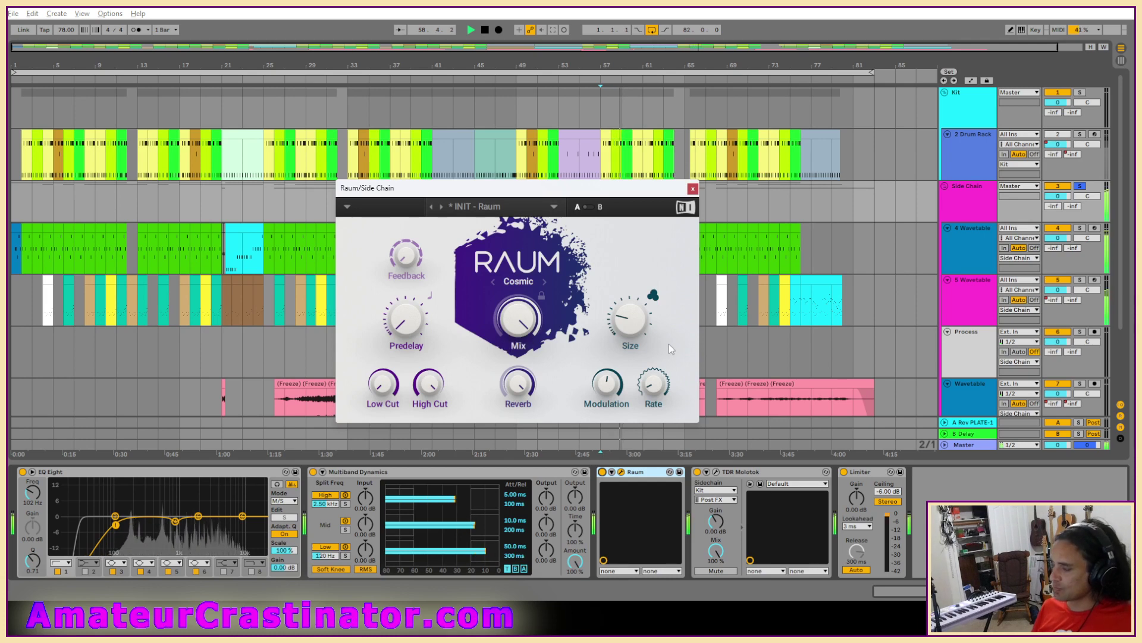
pyautogui.moveTo(633, 334); pyautogui.dragTo(632, 279)
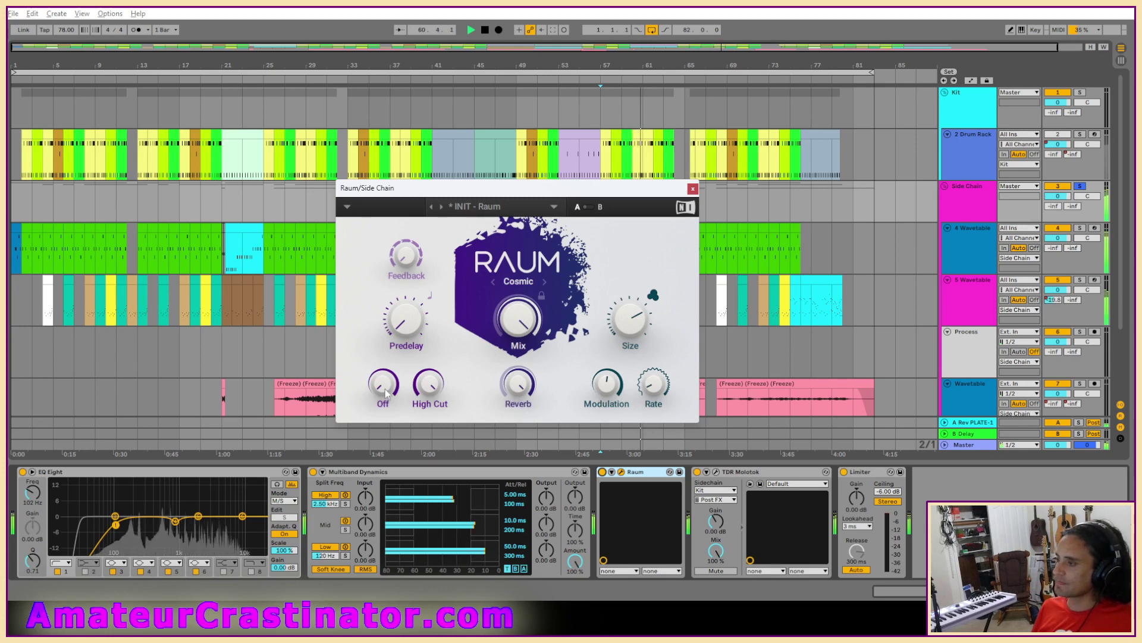
# Step: Raise Raum's low cut and predelay slightly, increase the feedback to about halfway, and stop playback
pyautogui.moveTo(383, 386); pyautogui.dragTo(406, 314)
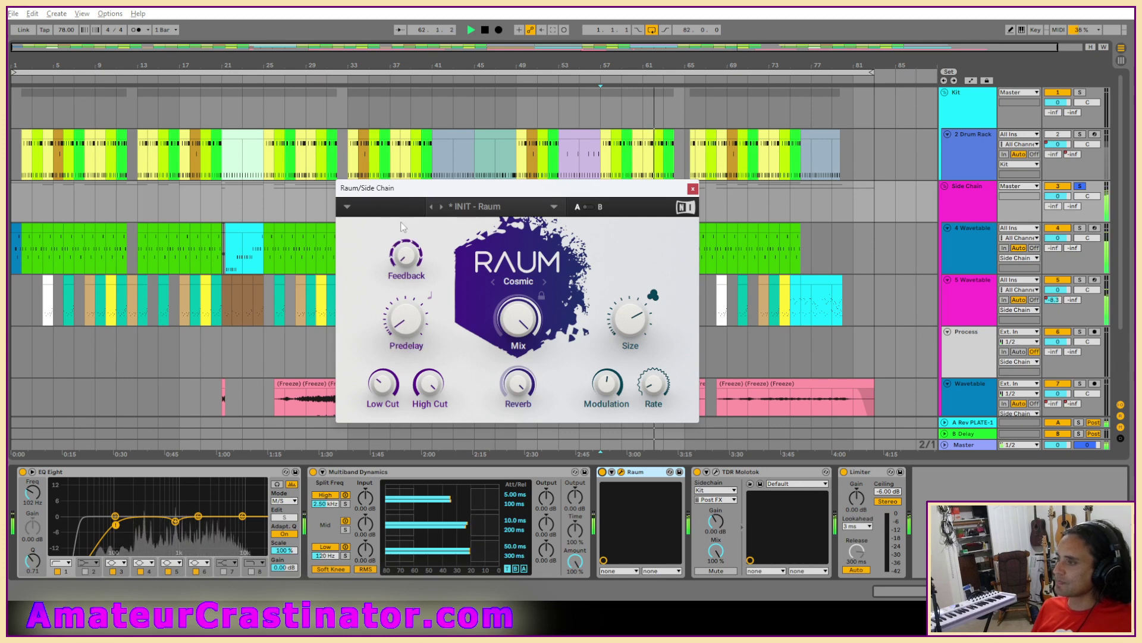
pyautogui.moveTo(390, 263); pyautogui.dragTo(390, 225)
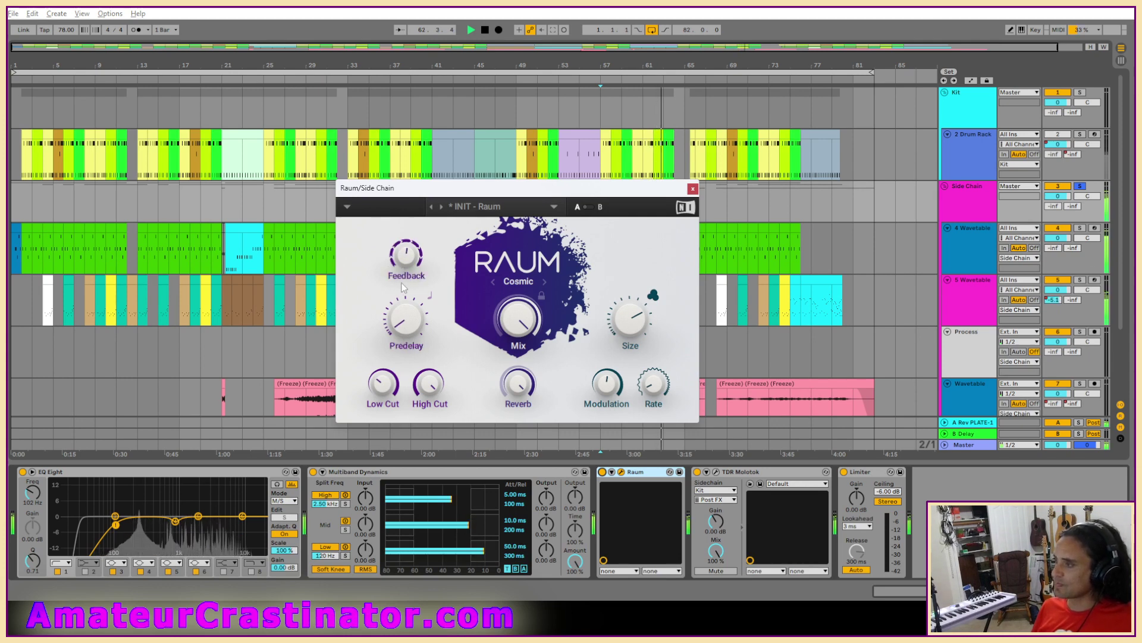
pyautogui.press('space')
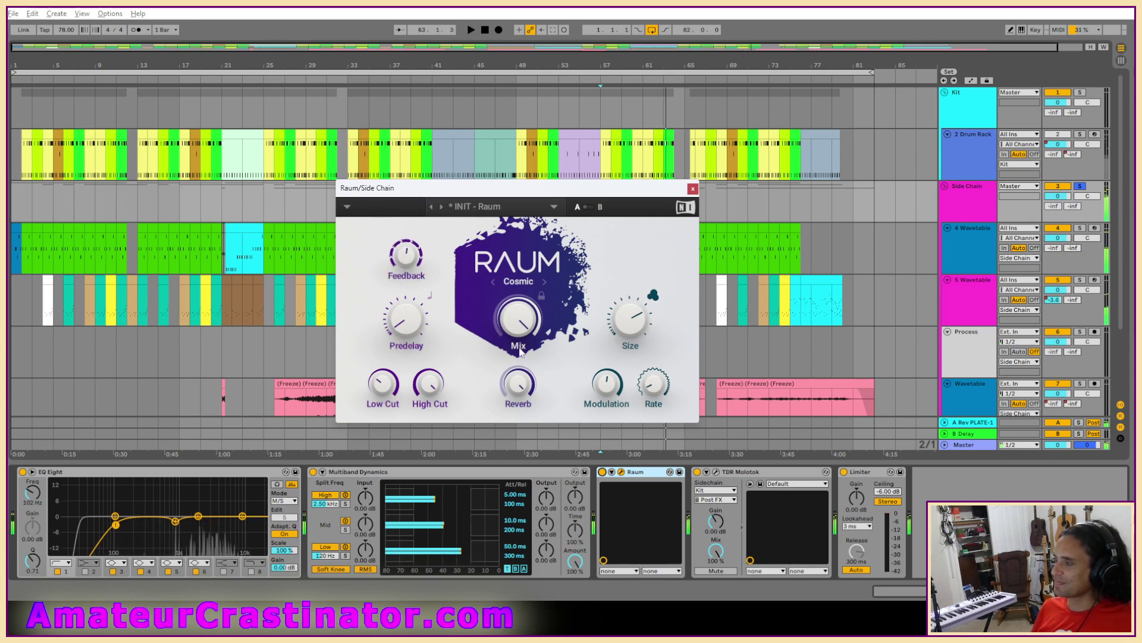
# Step: Try Raum's Airy mode with slightly more modulation, and return to Cosmic mode
pyautogui.click(518, 281)
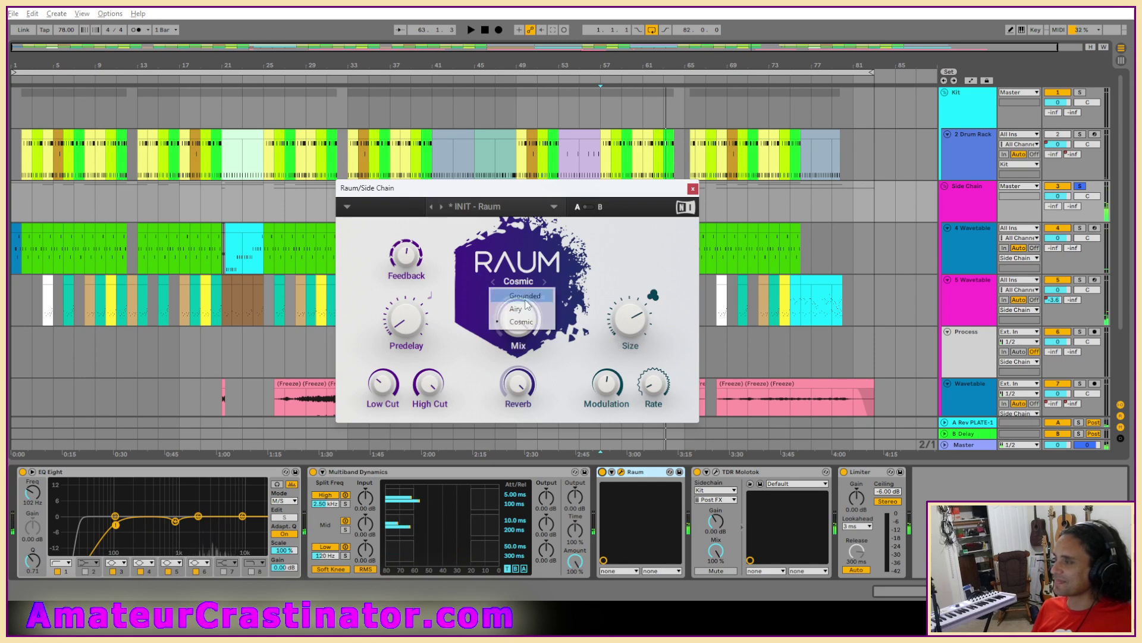
pyautogui.click(532, 309)
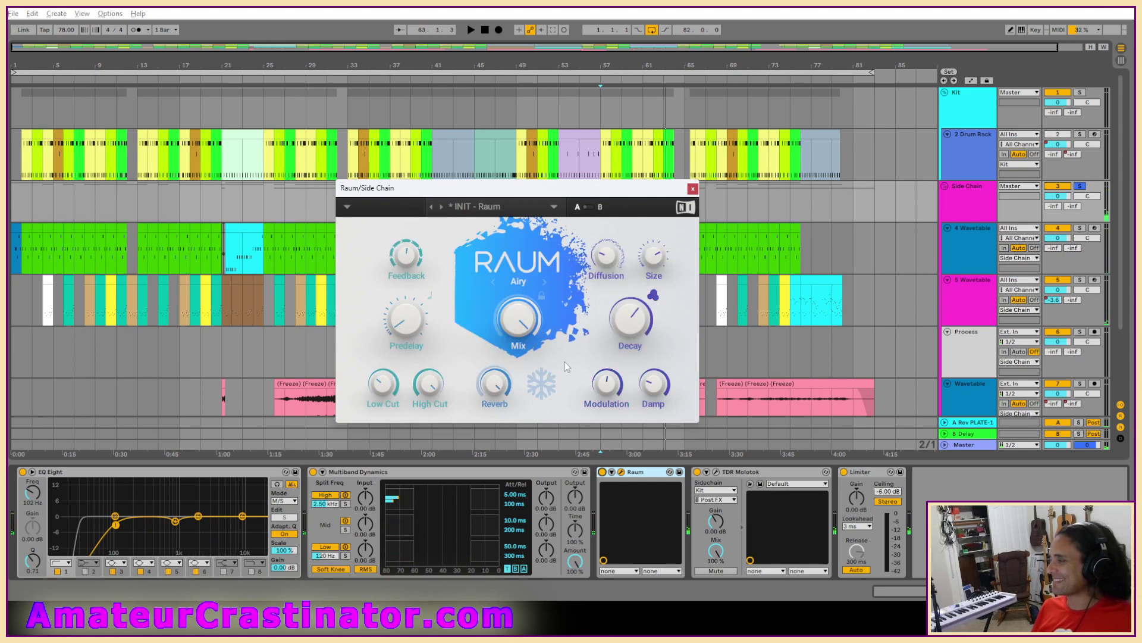
pyautogui.moveTo(607, 390); pyautogui.dragTo(607, 379)
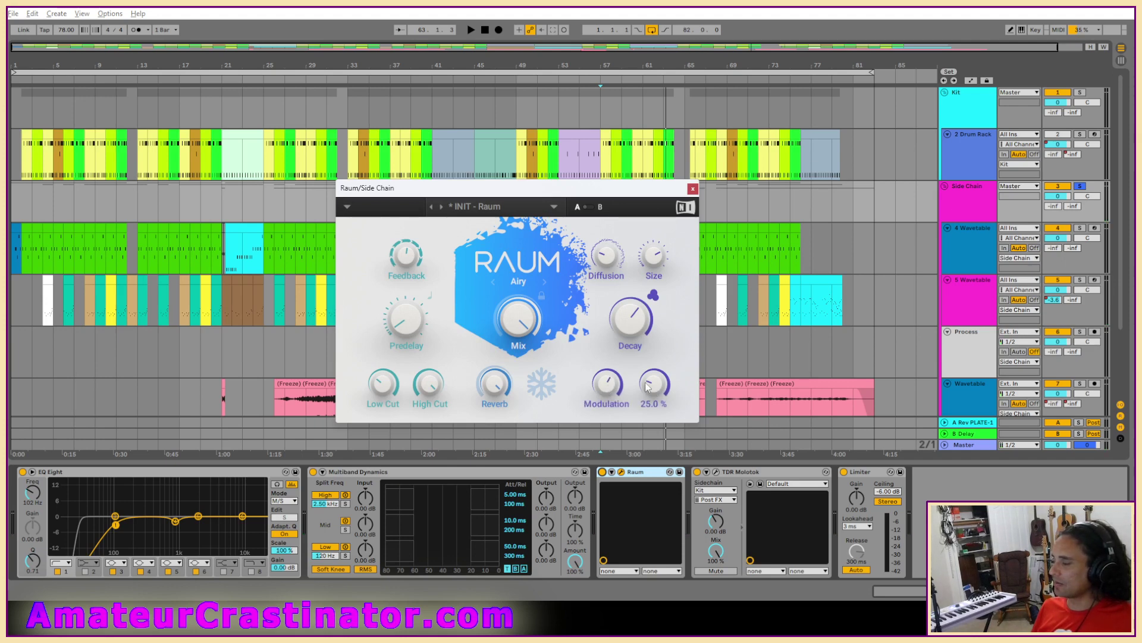
pyautogui.moveTo(596, 383); pyautogui.dragTo(596, 388)
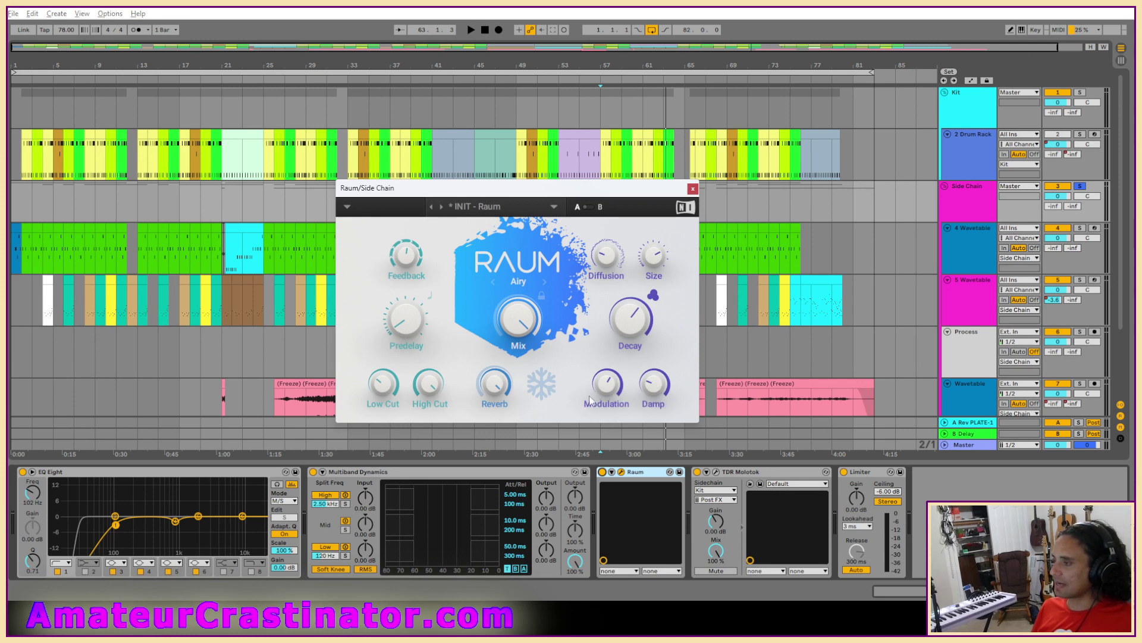
pyautogui.click(522, 283)
pyautogui.click(521, 326)
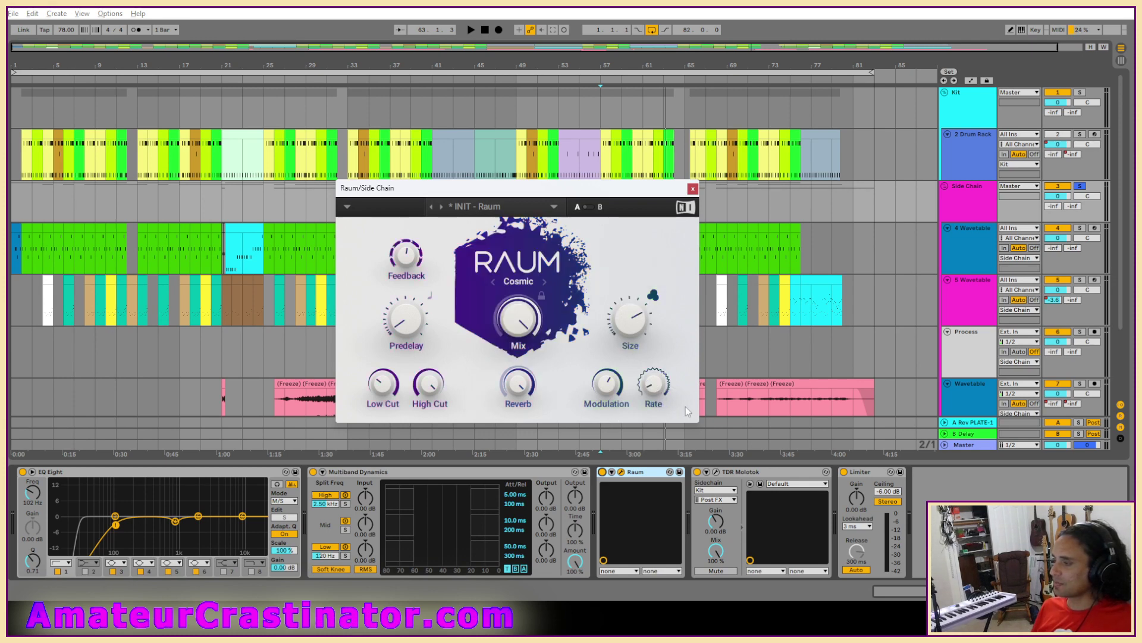
# Step: Switch Raum to Grounded mode, set the modulation to 100% and the feedback to 43% during playback, and stop
pyautogui.click(528, 282)
pyautogui.click(521, 297)
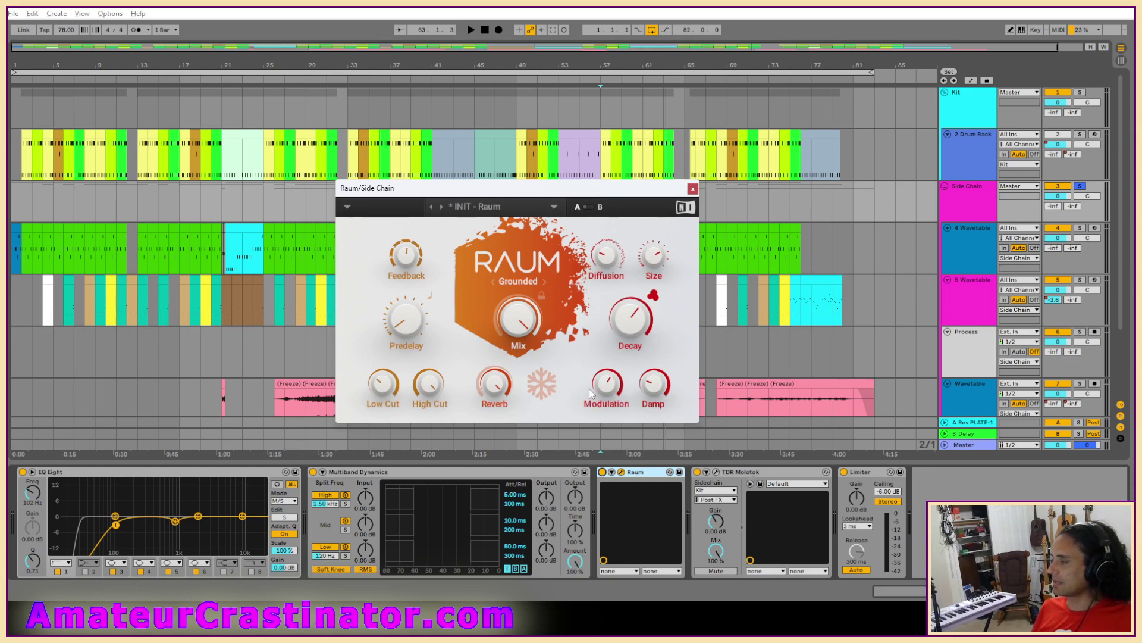
pyautogui.press('space')
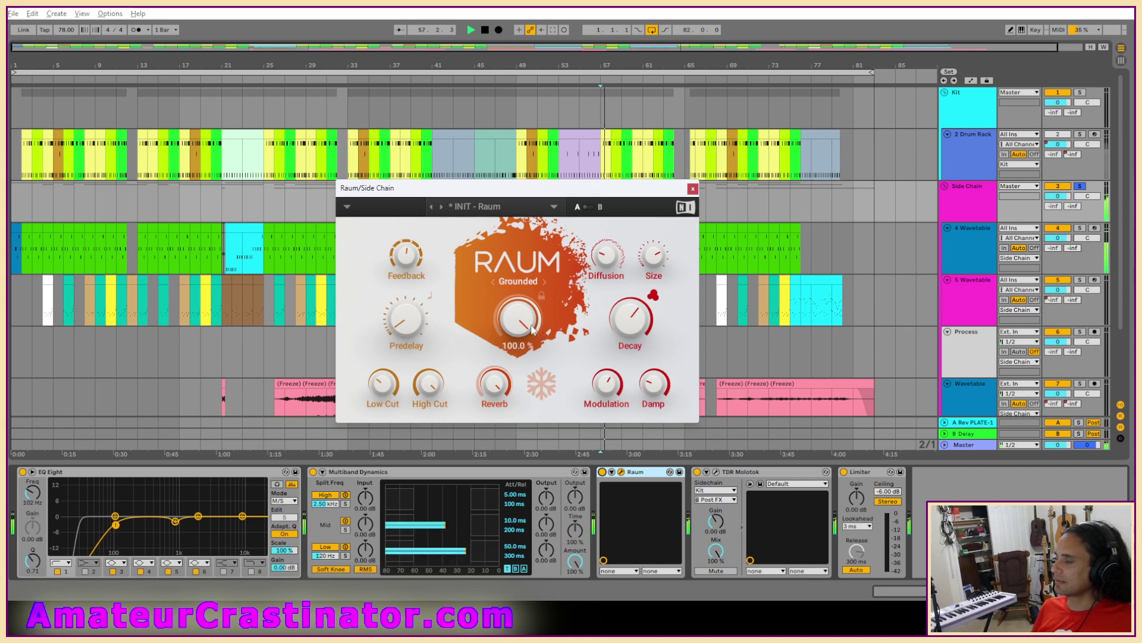
pyautogui.moveTo(607, 384)
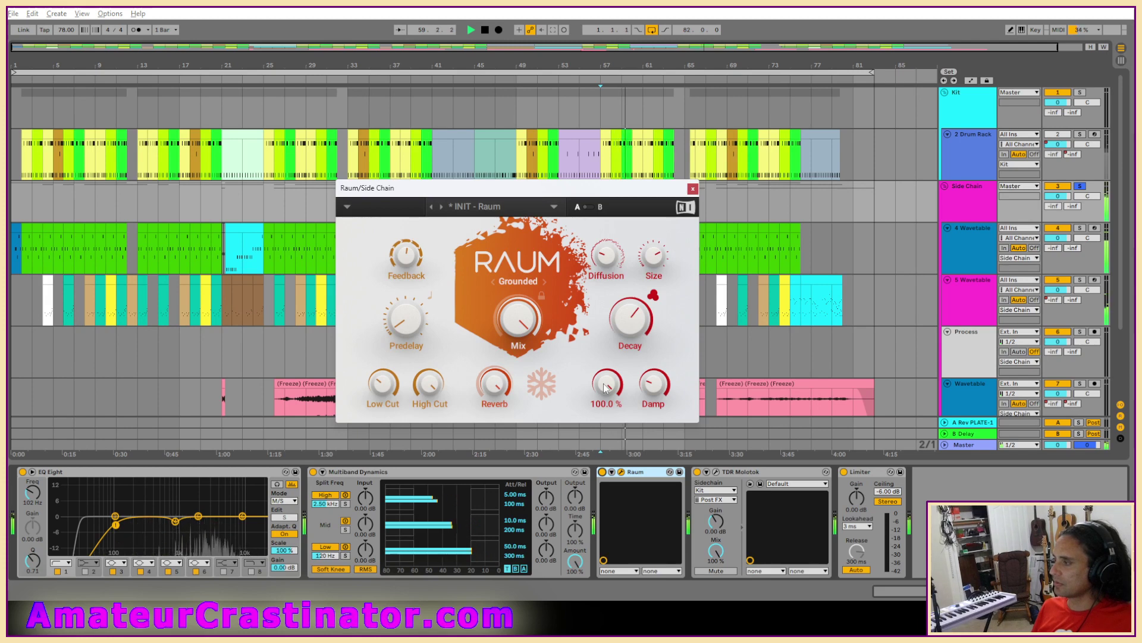
pyautogui.press('space')
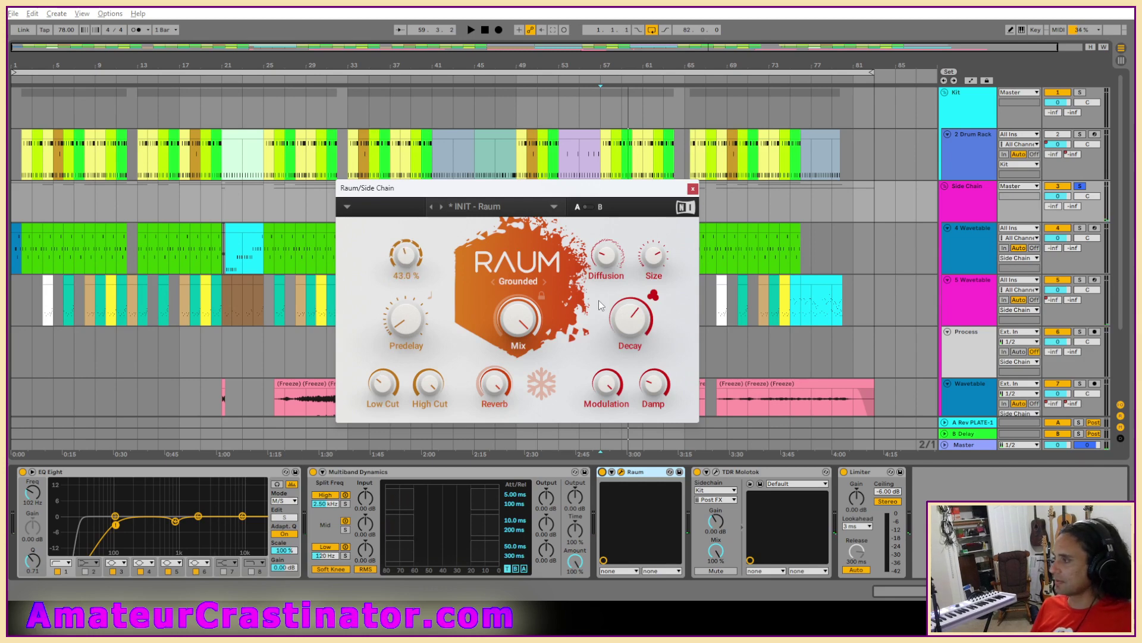
# Step: Shorten Raum's decay, increase the diffusion to about halfway and raise the low cut slightly during playback
pyautogui.moveTo(630, 318); pyautogui.dragTo(631, 330)
pyautogui.moveTo(606, 256); pyautogui.dragTo(606, 245)
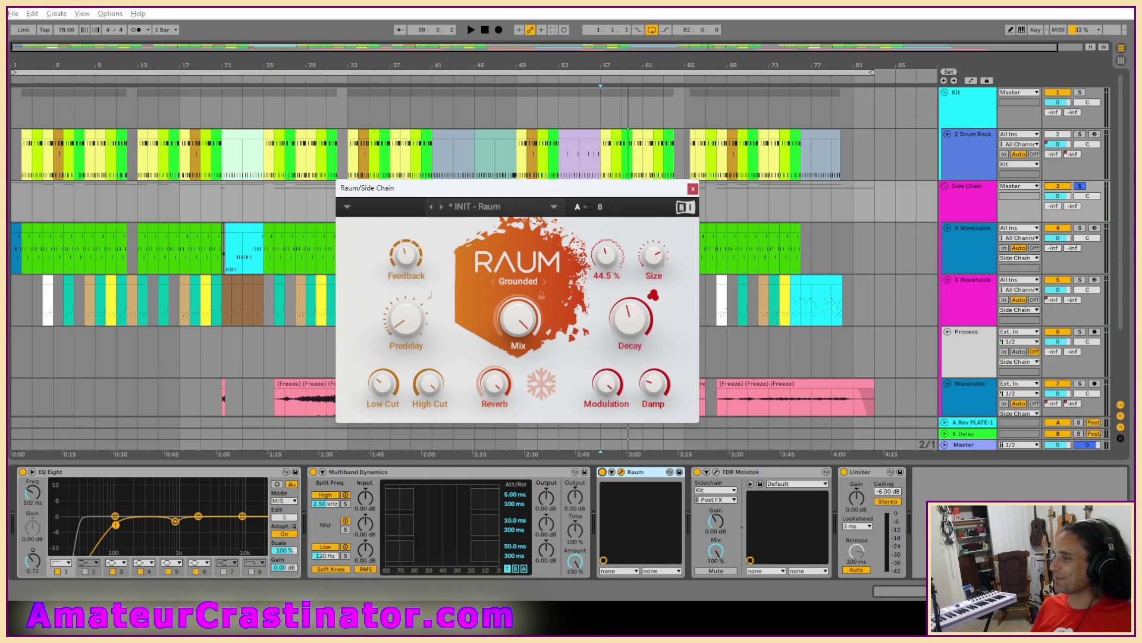
pyautogui.press('space')
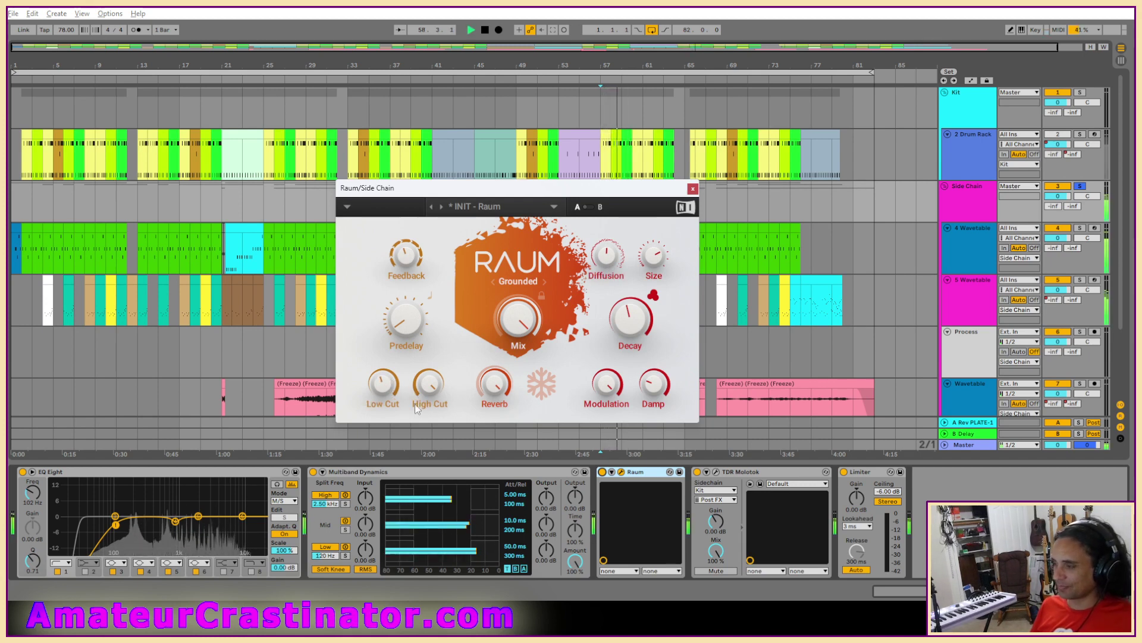
pyautogui.moveTo(382, 381)
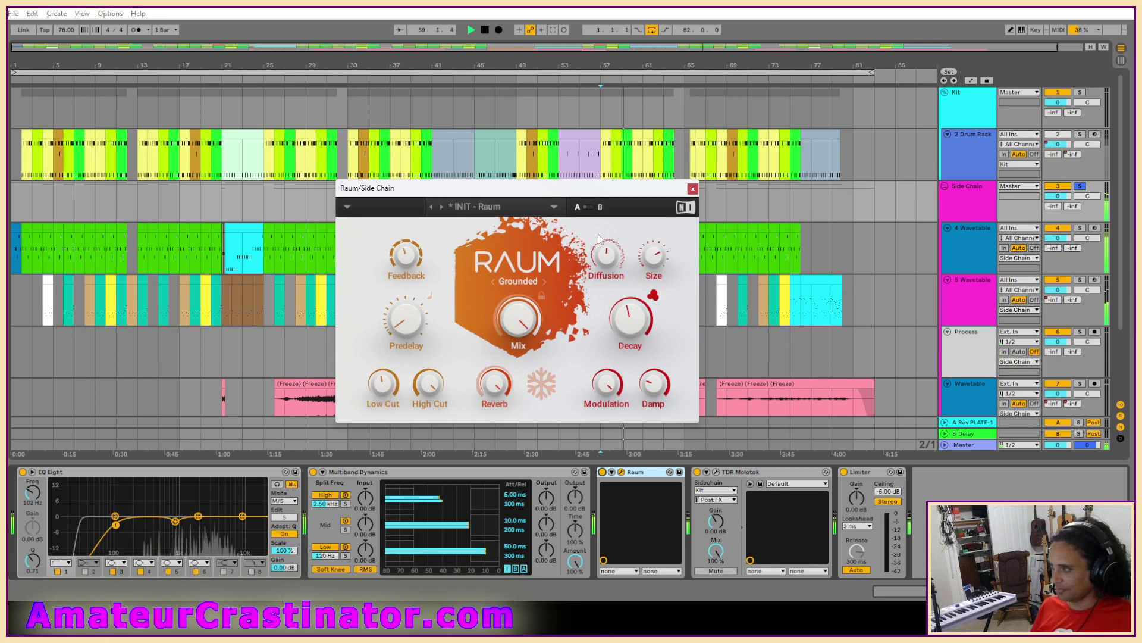
# Step: Restore Raum's mix to 100% while listening, stop playback and close the plug-in window
pyautogui.moveTo(533, 310)
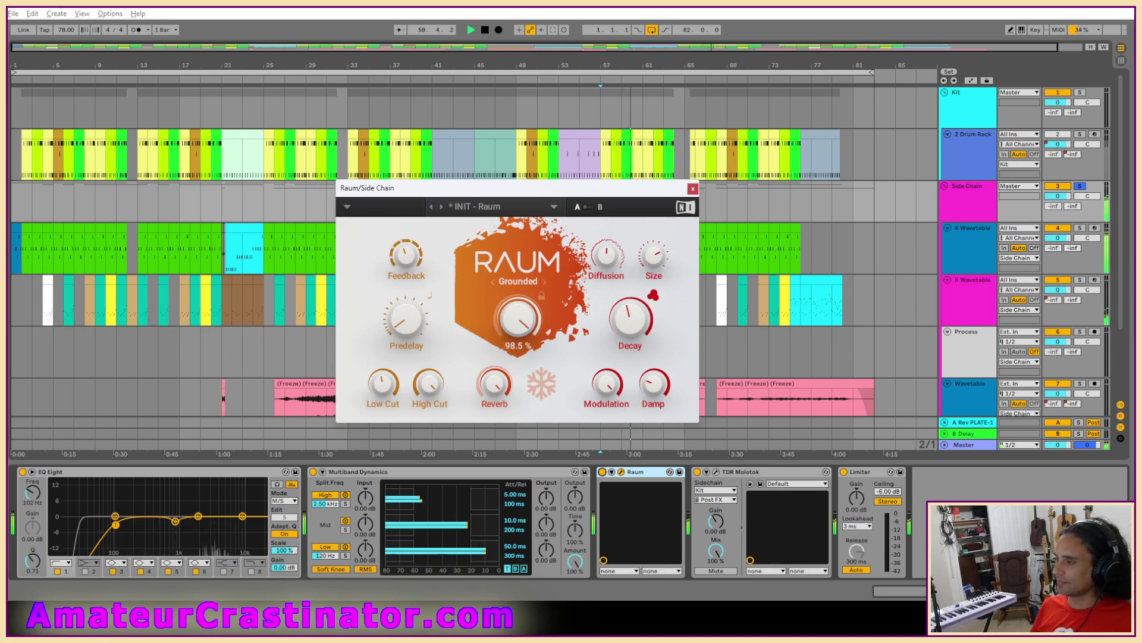
pyautogui.moveTo(533, 324); pyautogui.dragTo(532, 329)
pyautogui.press('space')
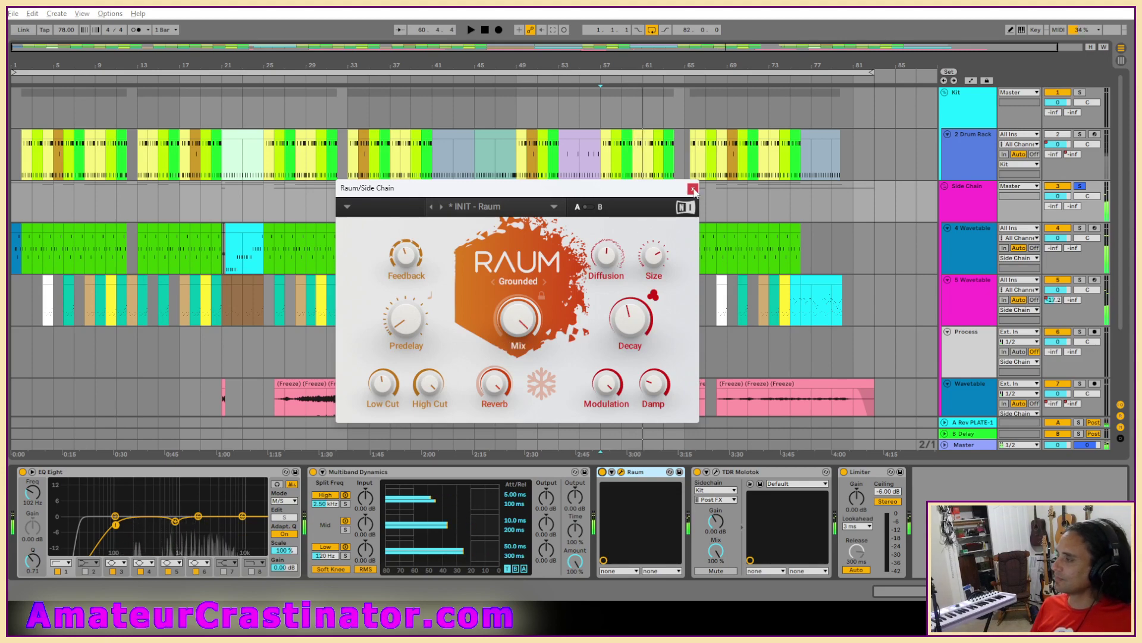
pyautogui.click(693, 188)
# Step: Automate Raum's mix with a curve from 0% at bar 53 to 100% at bar 64, falling back to 0% around bar 66
pyautogui.press('a')
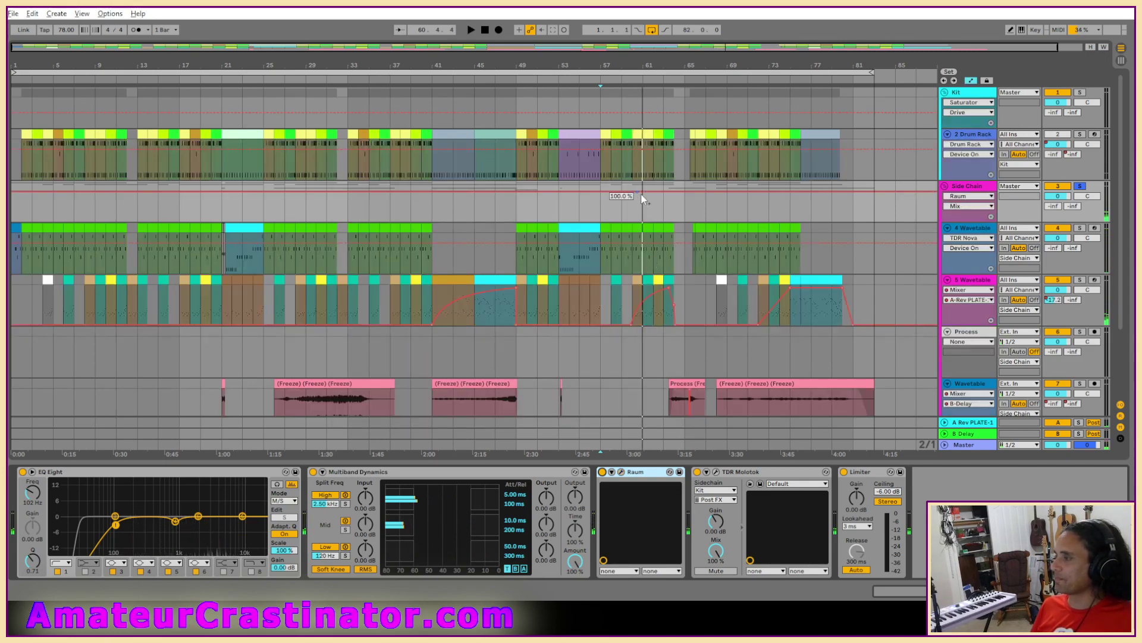
pyautogui.scroll(3, 669, 199)
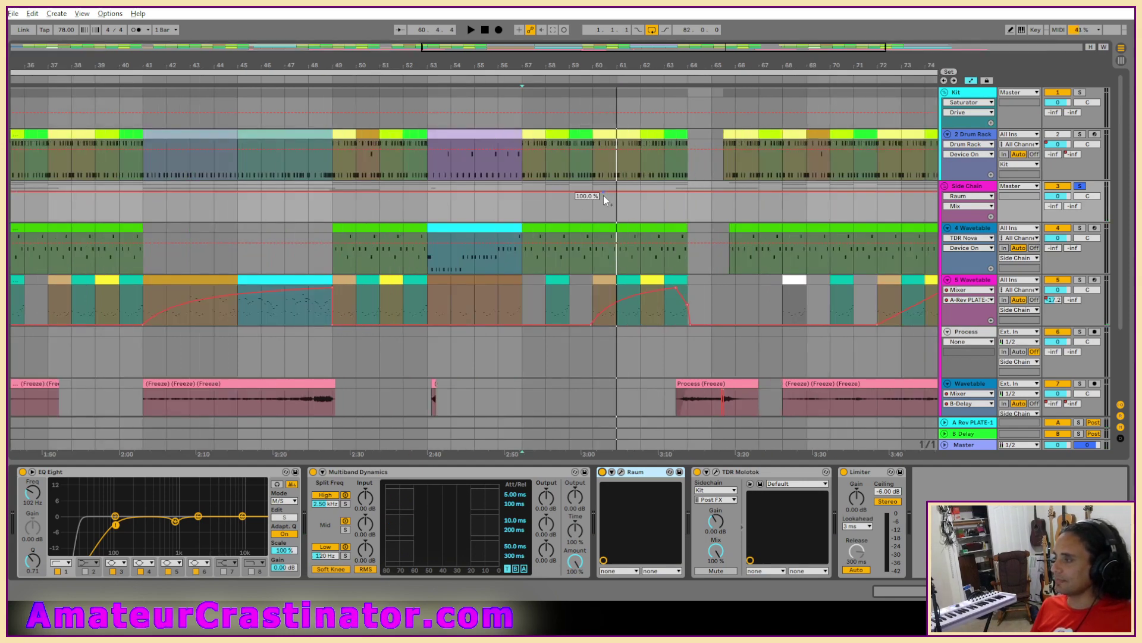
pyautogui.click(689, 195)
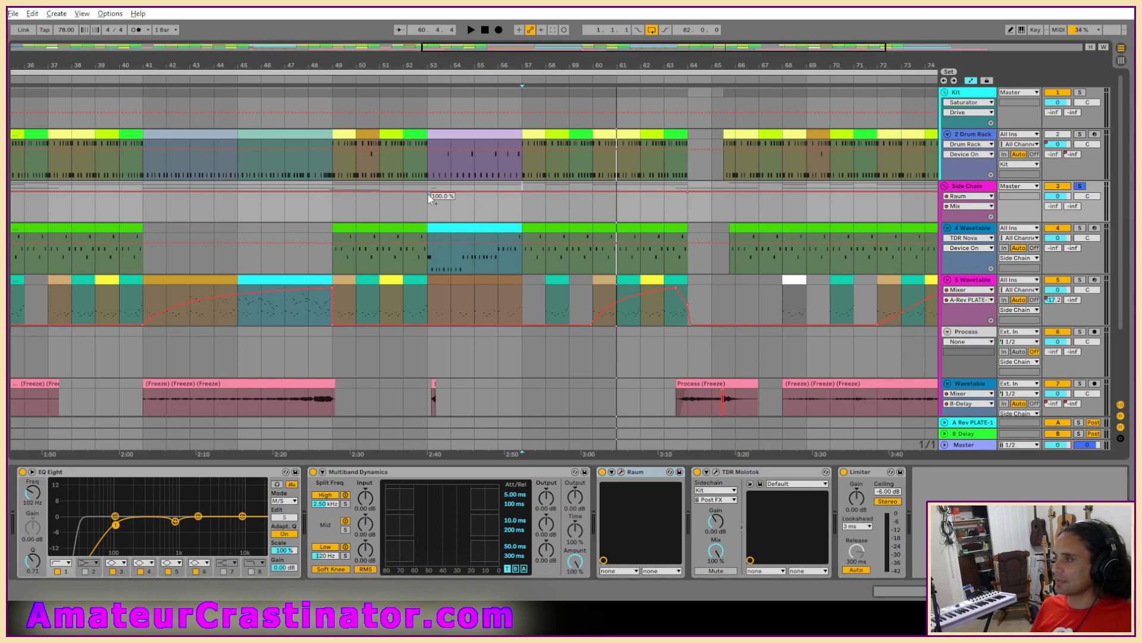
pyautogui.moveTo(427, 191); pyautogui.dragTo(428, 220)
pyautogui.moveTo(585, 208); pyautogui.dragTo(585, 196)
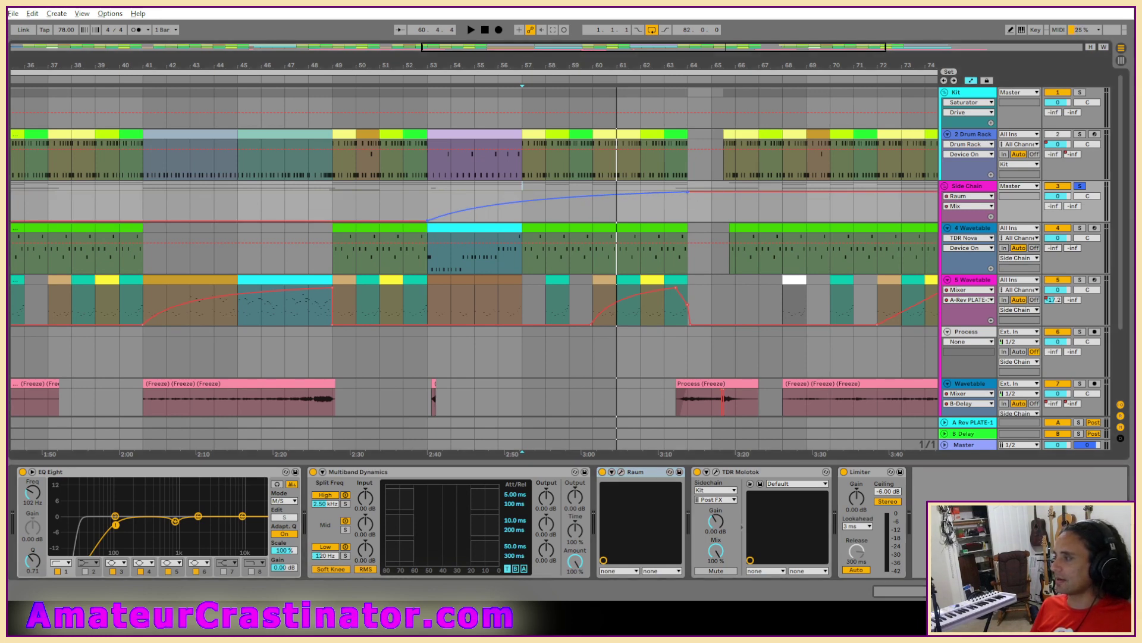
pyautogui.moveTo(736, 197); pyautogui.dragTo(736, 221)
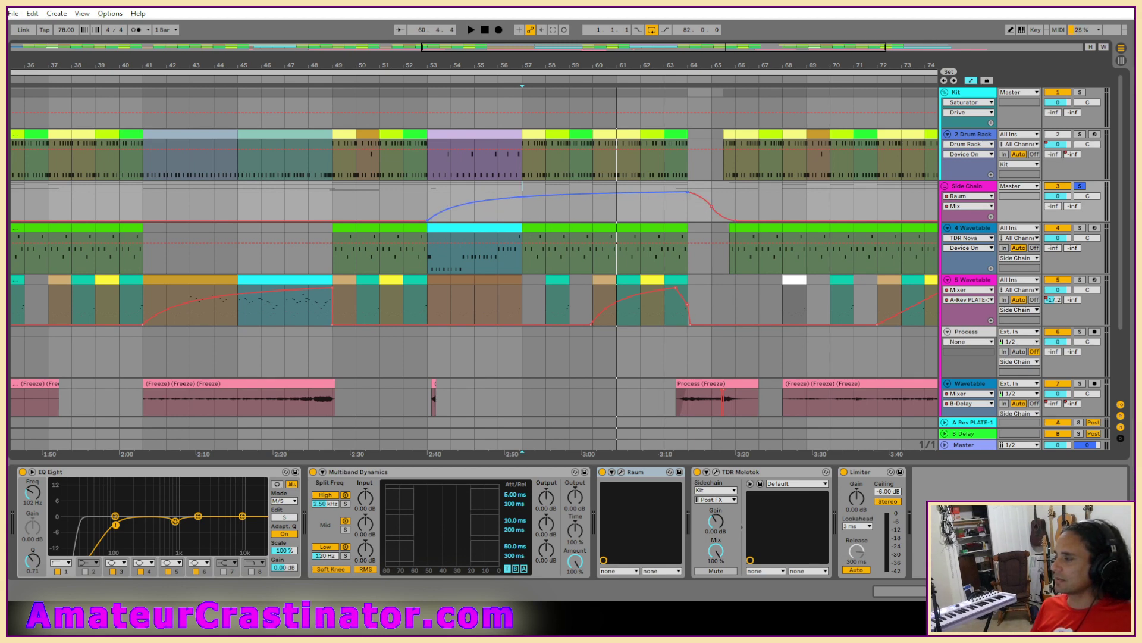
# Step: Play the soloed Side Chain group from bar 53 to review the Raum mix automation, and return to the unfolded clip view
pyautogui.click(427, 201)
pyautogui.press('space')
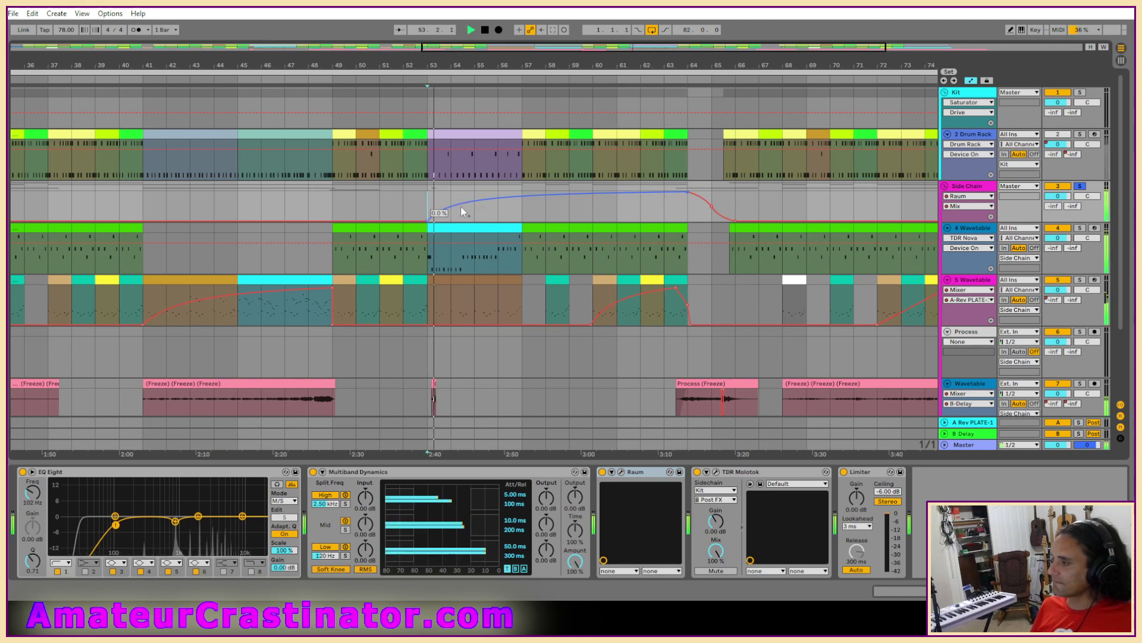
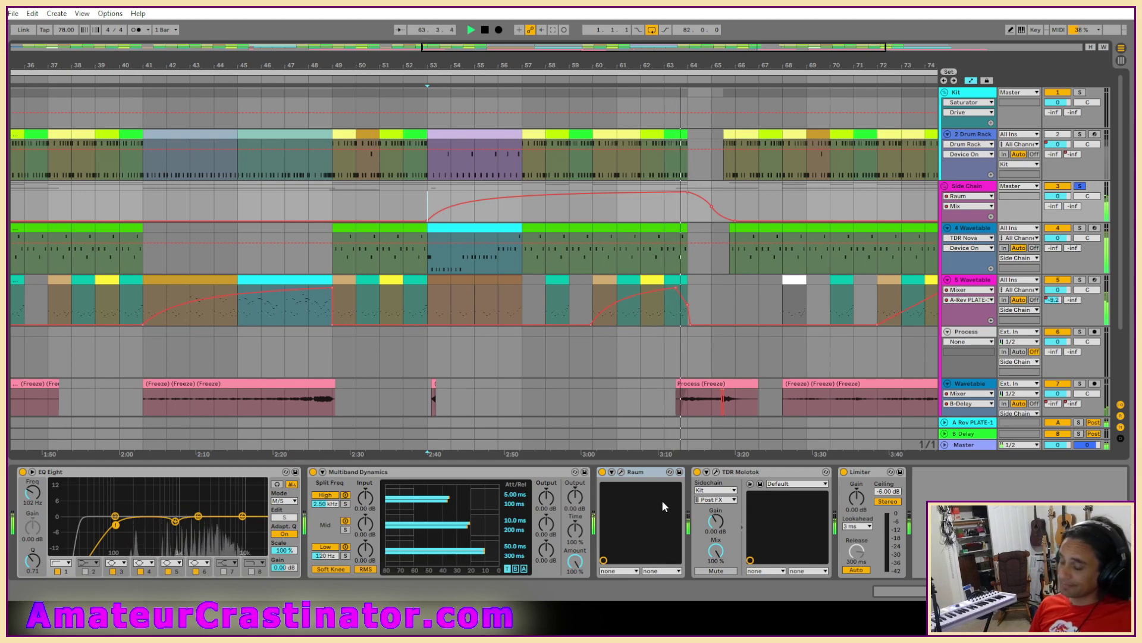
pyautogui.press('a')
pyautogui.press('u')
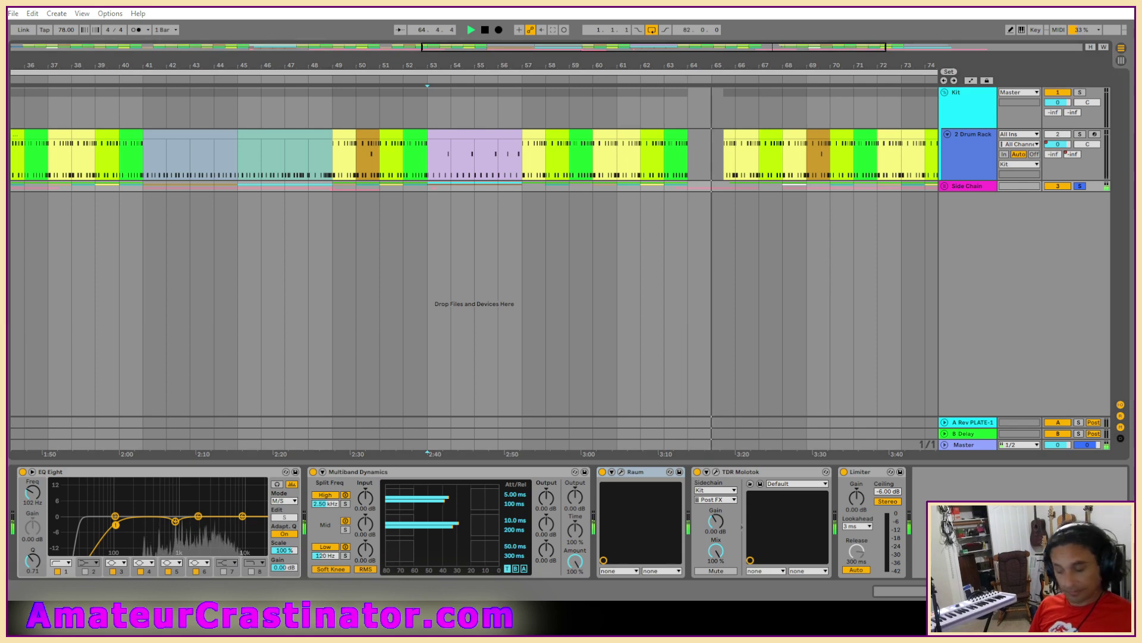
pyautogui.click(946, 187)
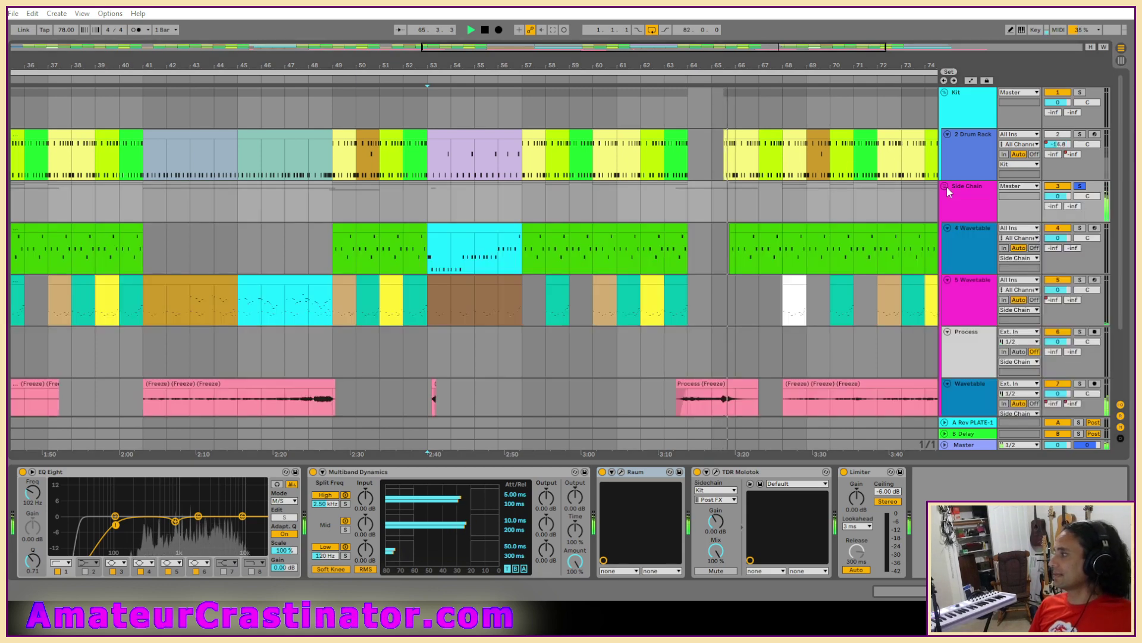
# Step: Add an Auto Filter before Raum on the Side Chain group, set as a high-pass at 26.0 Hz with 13% resonance
pyautogui.click(968, 292)
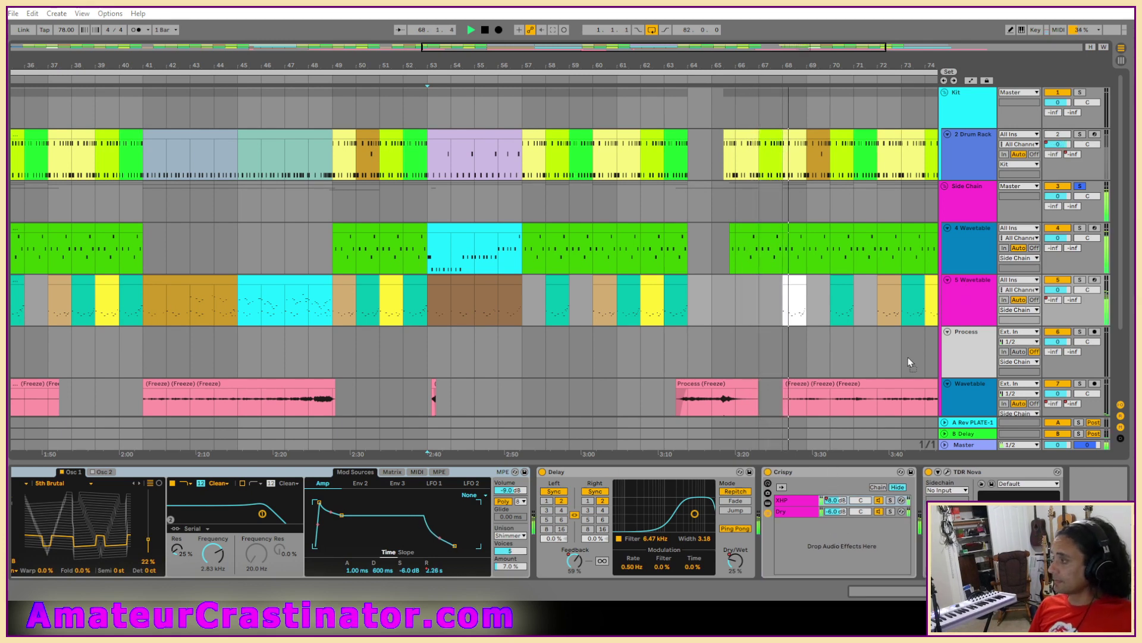
pyautogui.click(976, 210)
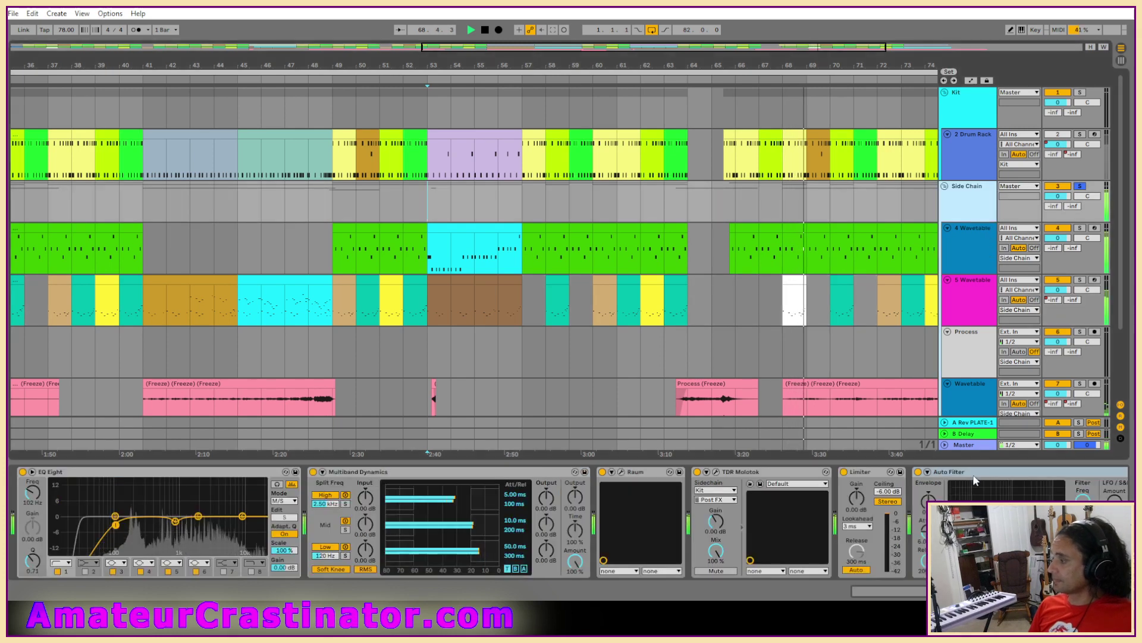
pyautogui.moveTo(981, 476); pyautogui.dragTo(607, 503)
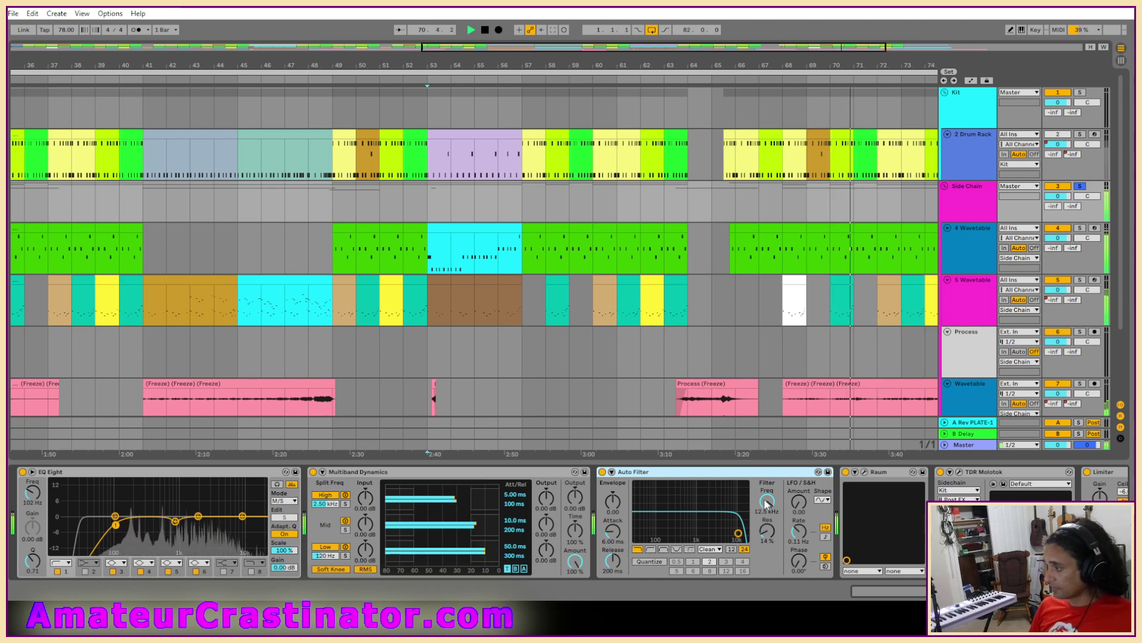
pyautogui.click(652, 550)
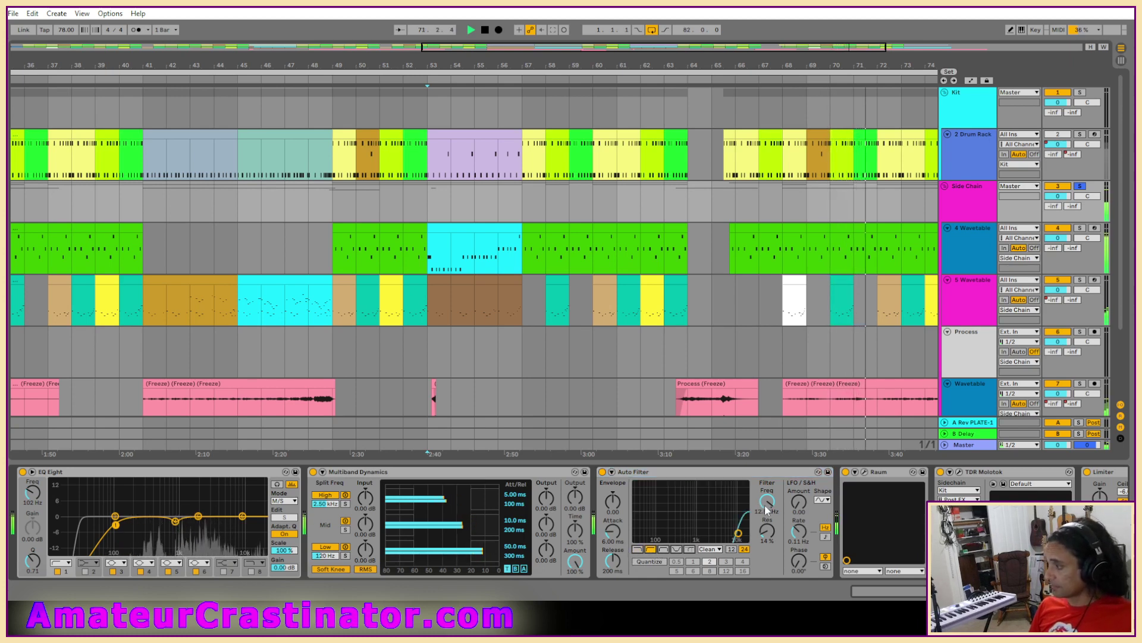
pyautogui.moveTo(766, 503); pyautogui.dragTo(766, 595)
pyautogui.moveTo(766, 530)
pyautogui.mouseDown()
pyautogui.moveTo(767, 548)
pyautogui.moveTo(767, 532)
pyautogui.mouseUp()
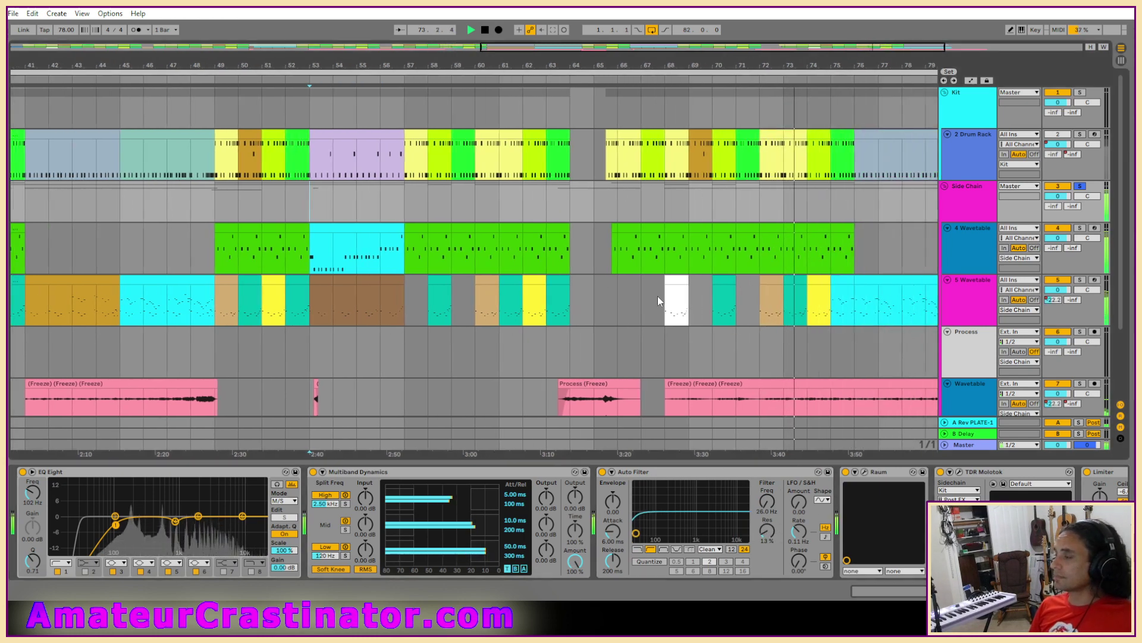
# Step: Turn the Auto Filter off by default and automate it to switch on only from bar 53 to bar 64
pyautogui.press('a')
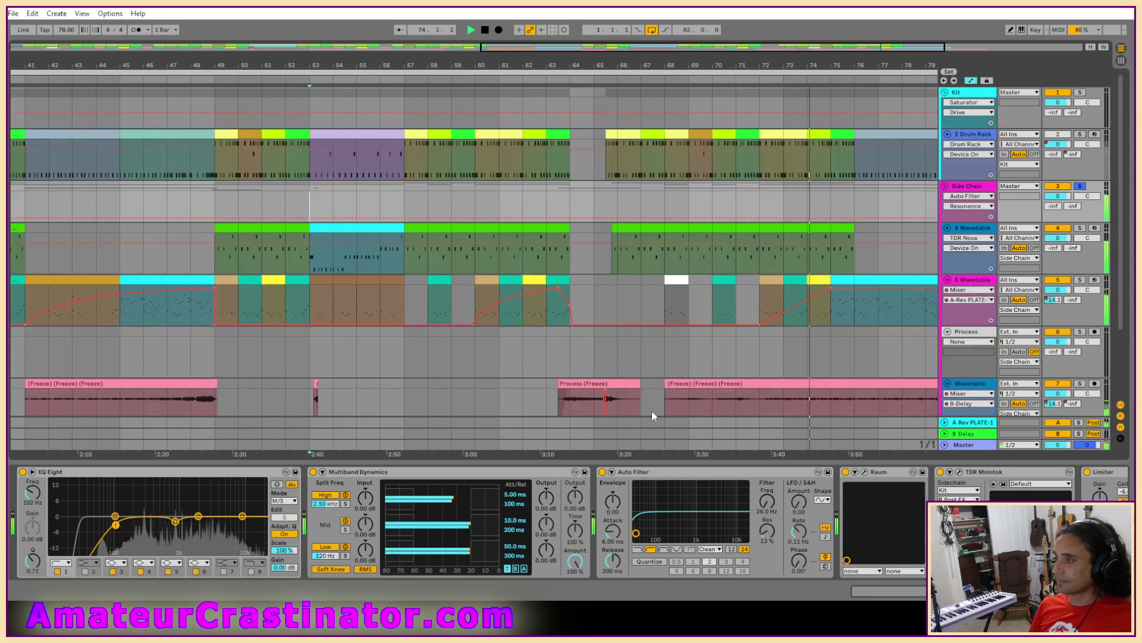
pyautogui.click(603, 471)
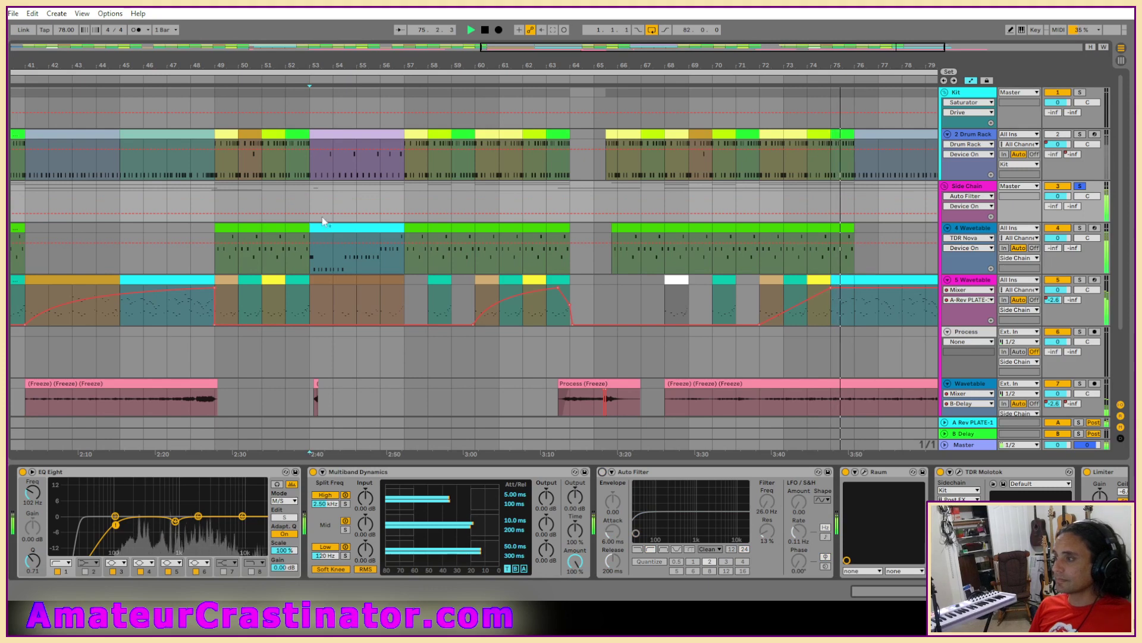
pyautogui.moveTo(313, 196); pyautogui.dragTo(547, 200)
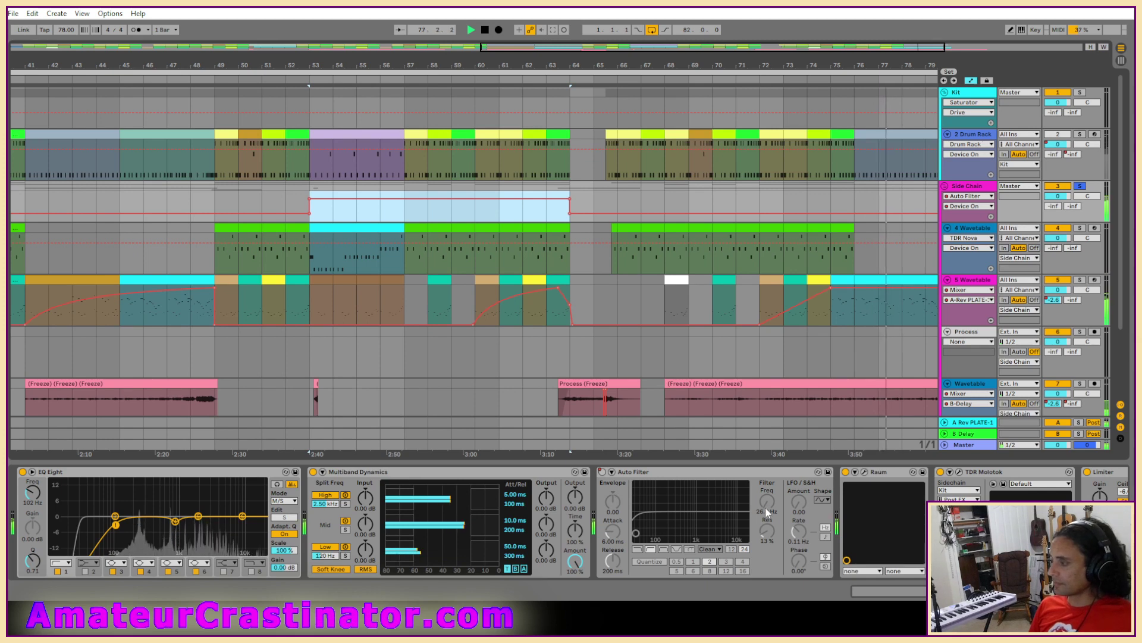
# Step: Automate the Auto Filter's frequency to rise gradually from 26.0 Hz at bar 53 to its peak at bar 64, with a bend at bar 57
pyautogui.click(760, 493)
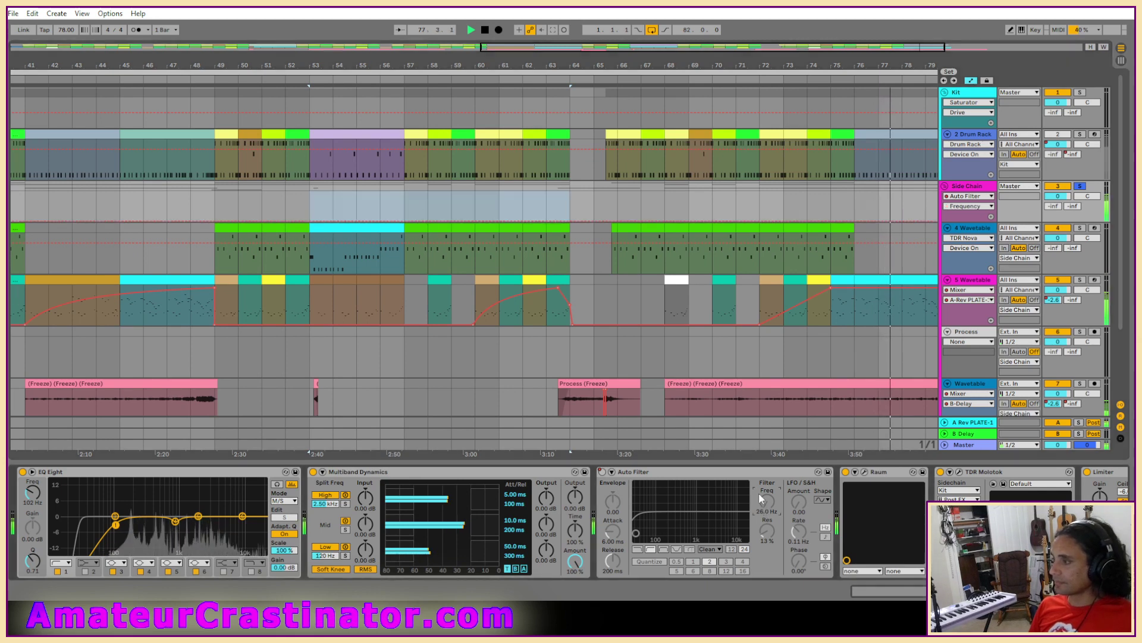
pyautogui.click(309, 221)
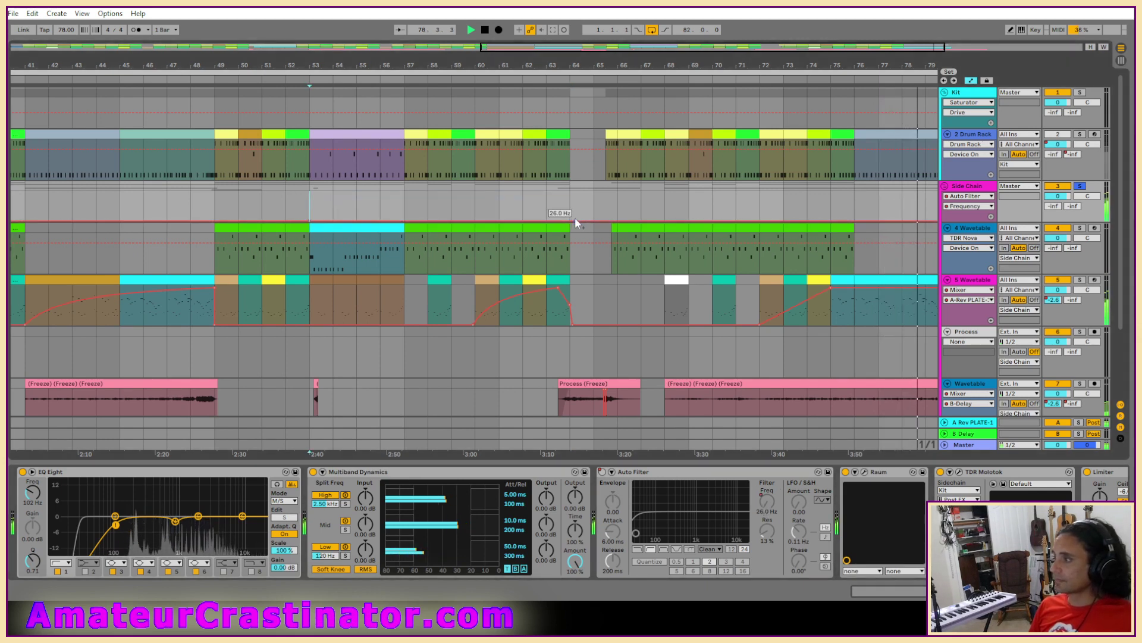
pyautogui.moveTo(568, 221); pyautogui.dragTo(570, 205)
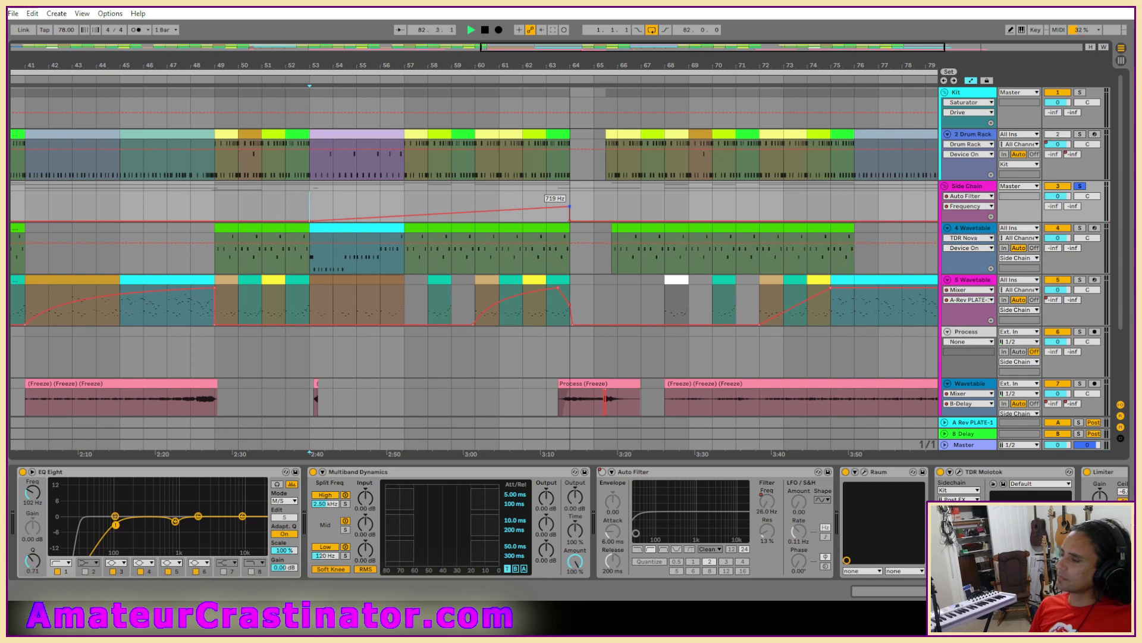
pyautogui.moveTo(569, 207); pyautogui.dragTo(569, 208)
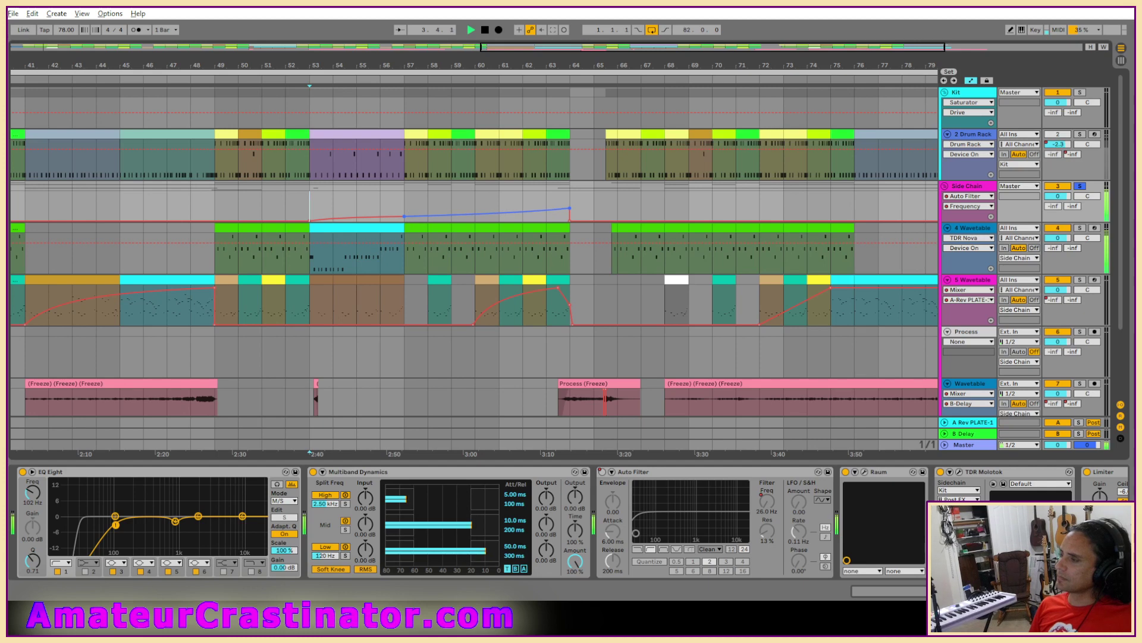
# Step: Lower the Auto Filter frequency automation to 91.8 Hz at bar 57, curve the segment towards bar 64 to rise only near its end, and replay
pyautogui.press('space')
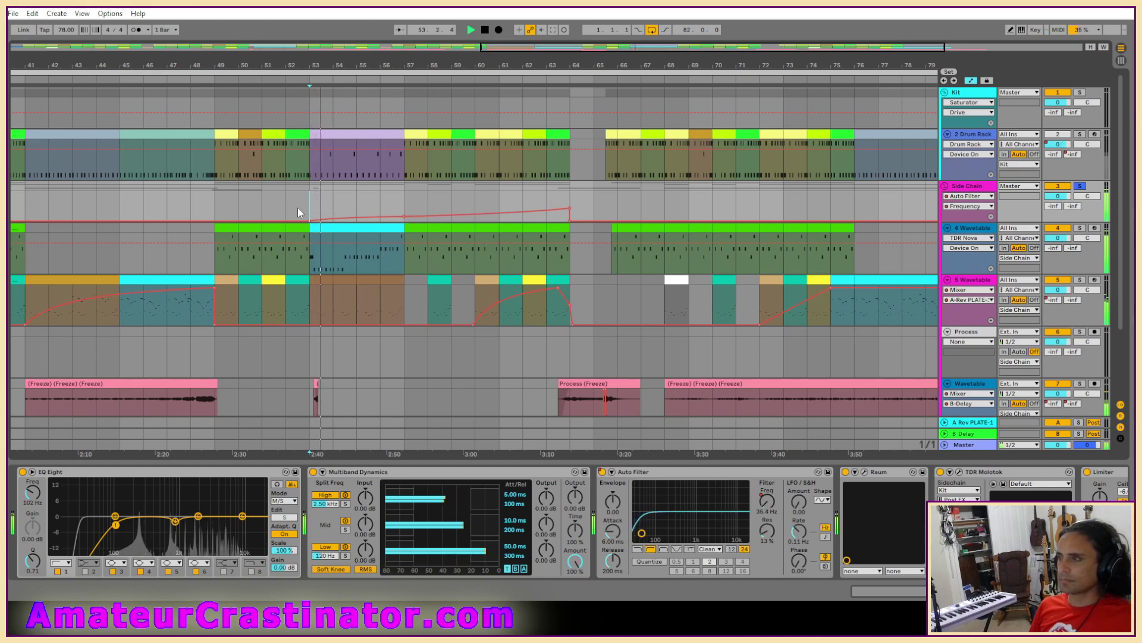
pyautogui.click(287, 205)
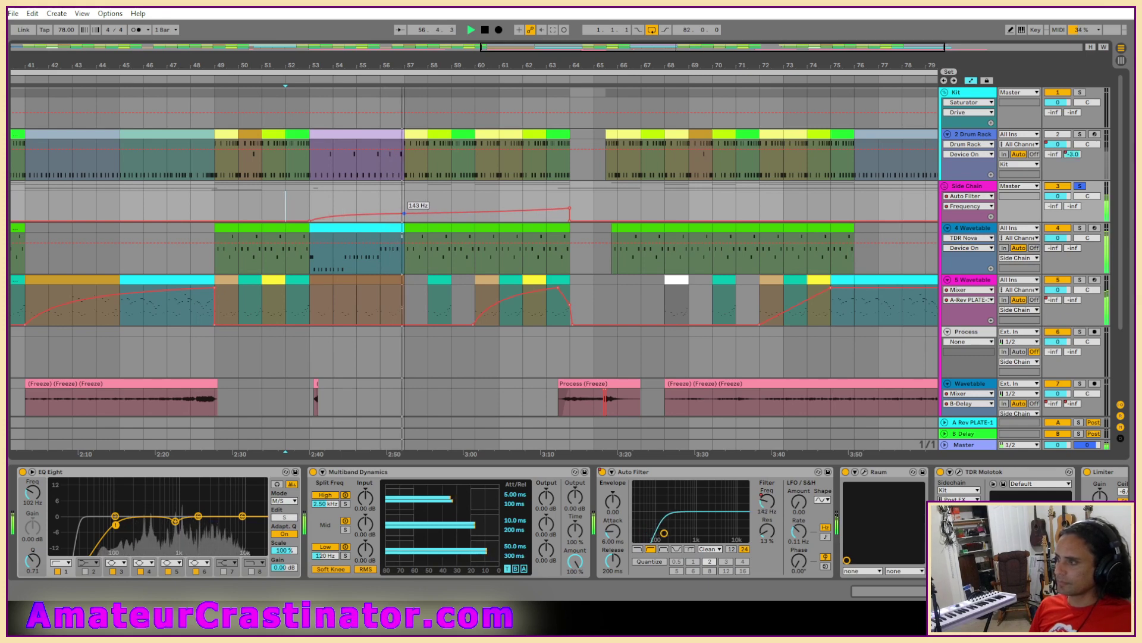
pyautogui.moveTo(570, 210); pyautogui.dragTo(571, 213)
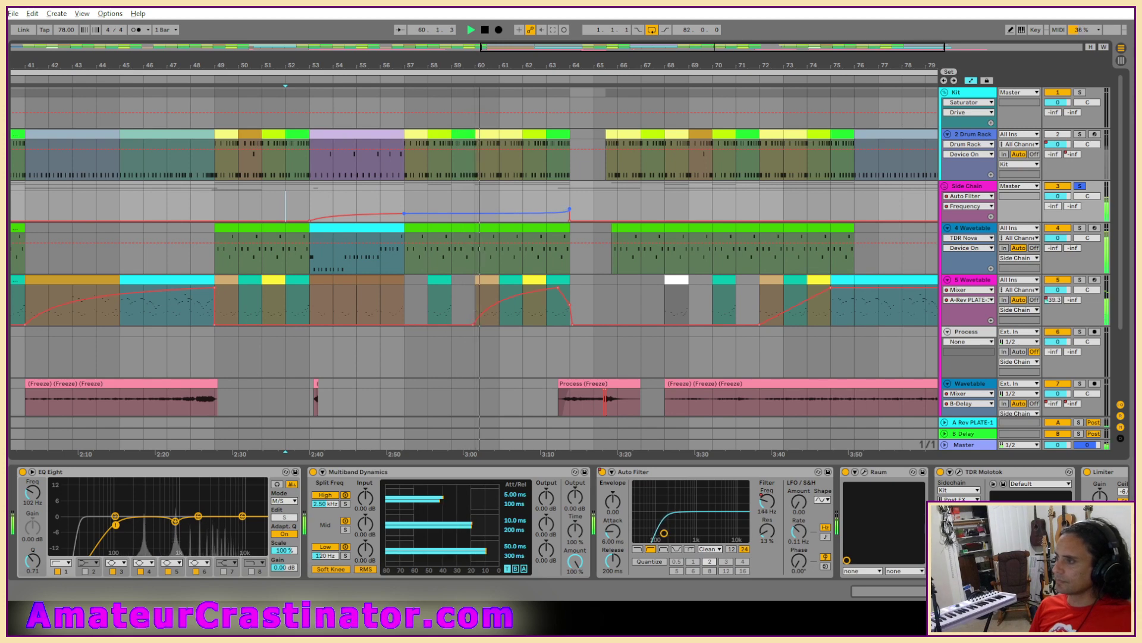
pyautogui.moveTo(406, 215); pyautogui.dragTo(405, 217)
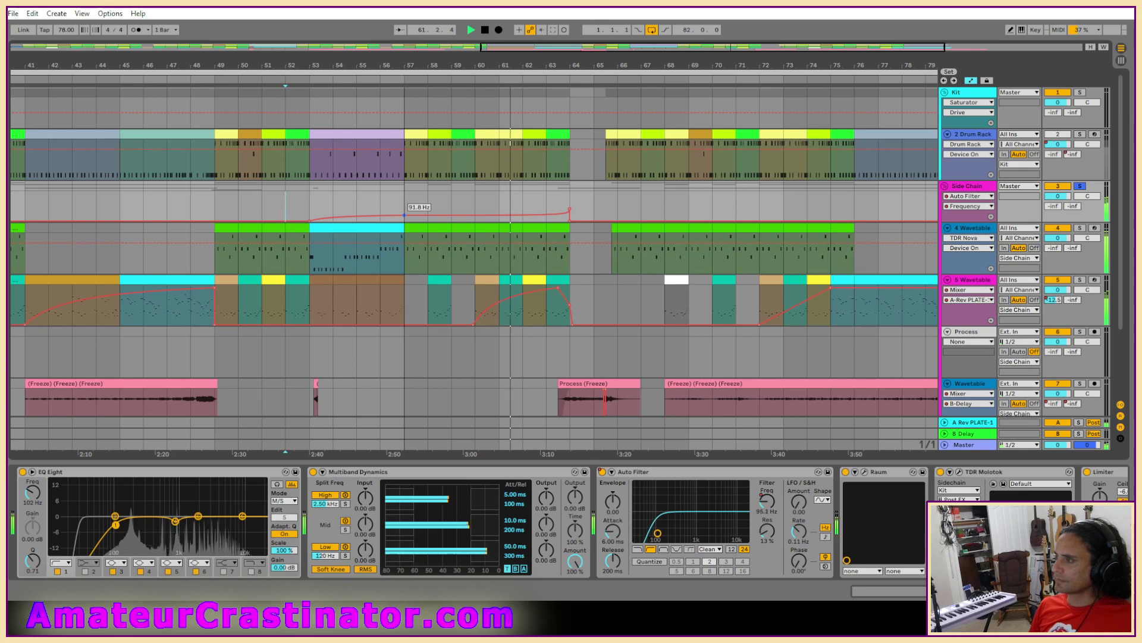
pyautogui.press('space')
pyautogui.press('space')
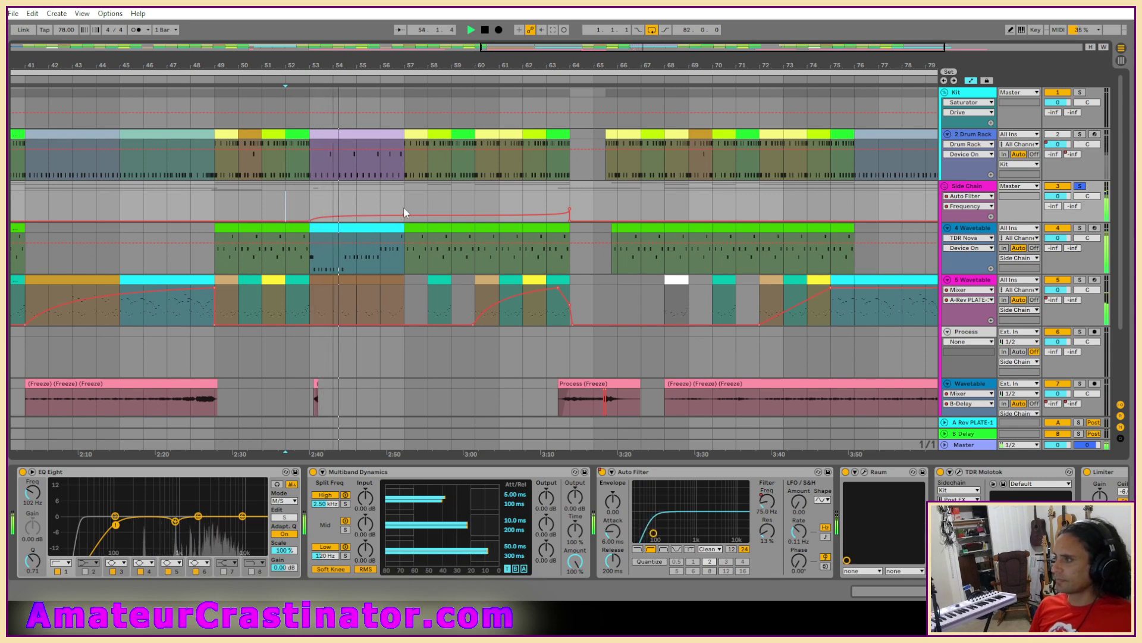
# Step: Show the whole arrangement in clip view and look over its tracks during playback
pyautogui.press('a')
pyautogui.press('w')
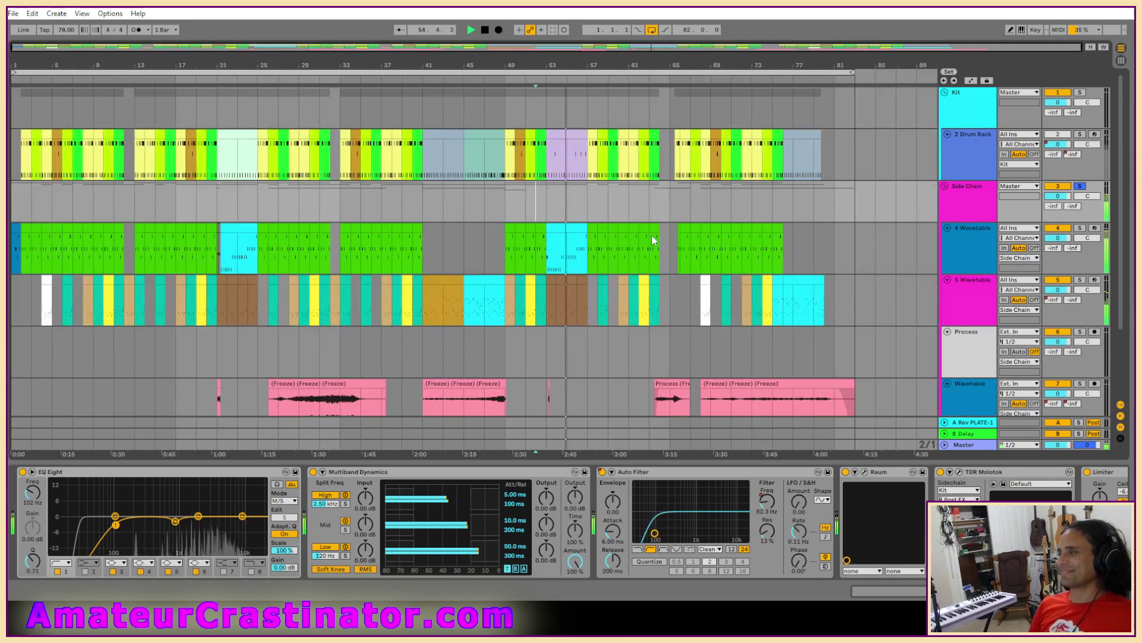
pyautogui.scroll(-3, 651, 235)
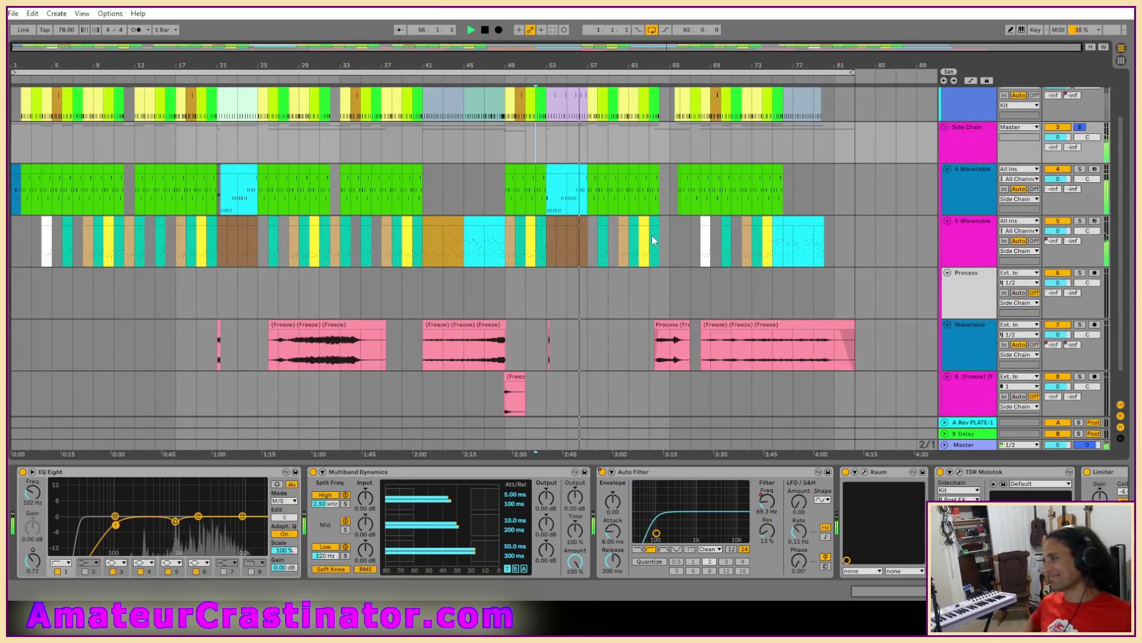
pyautogui.scroll(3, 693, 312)
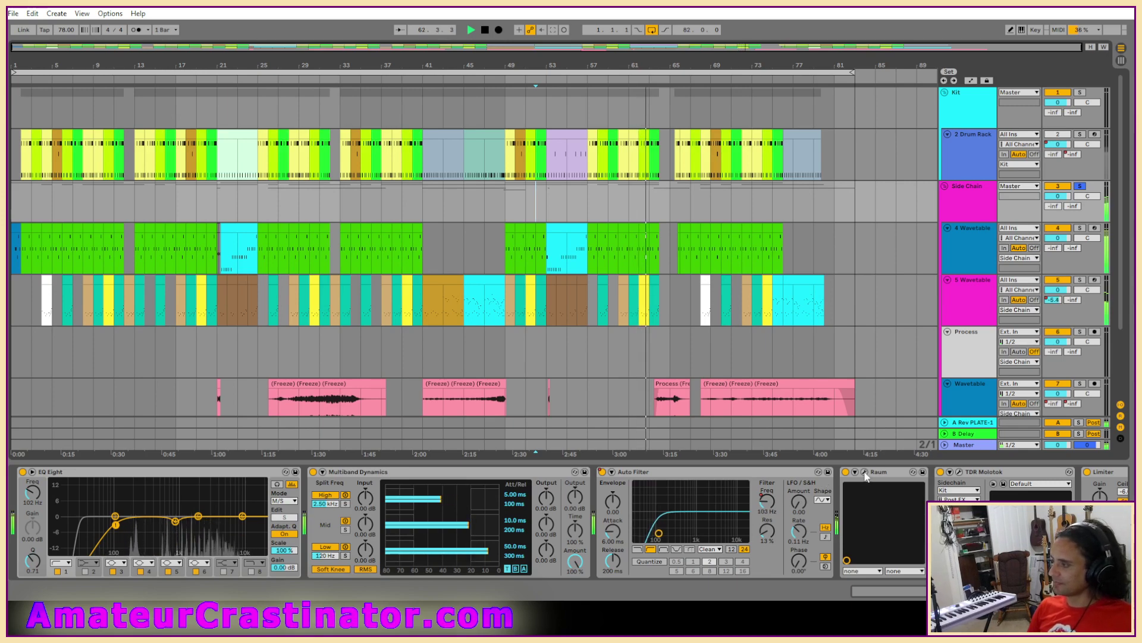
# Step: Show the Side Chain group's Raum Mix automation around bars 53 to 69, lower its peak at bar 64 slightly, and restart playback
pyautogui.press('a')
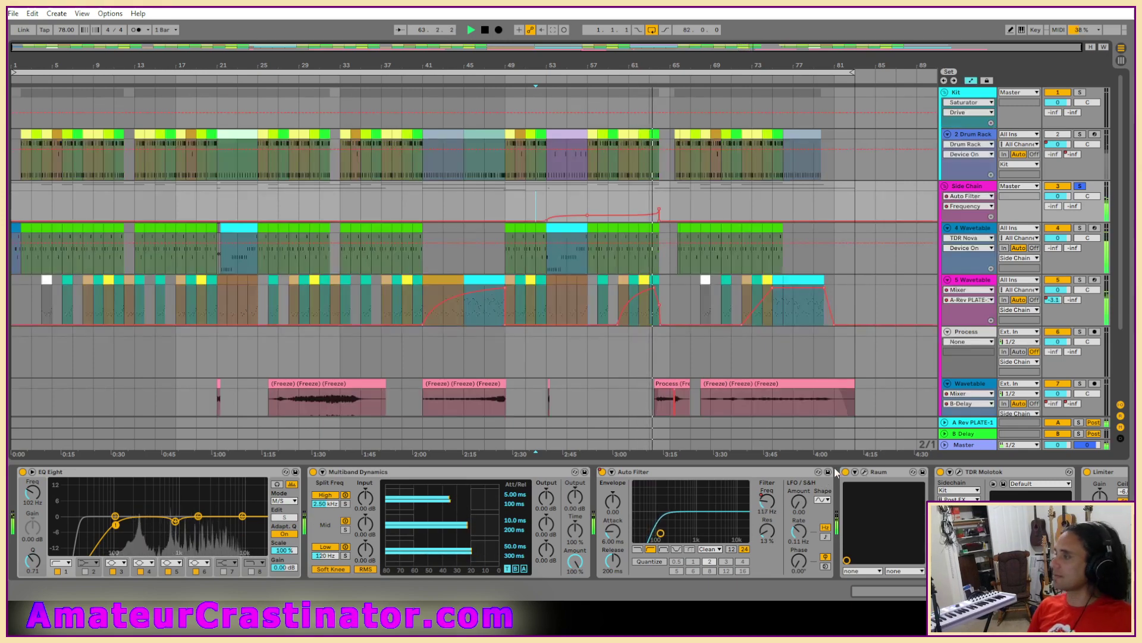
pyautogui.click(854, 472)
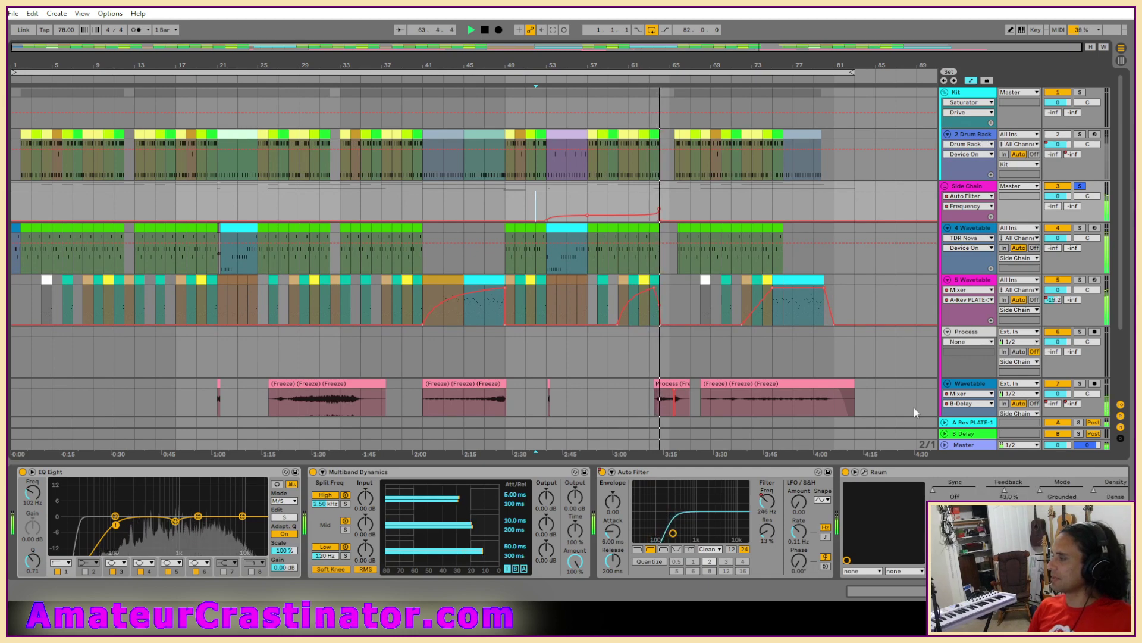
pyautogui.scroll(2, 674, 205)
pyautogui.scroll(3, 661, 213)
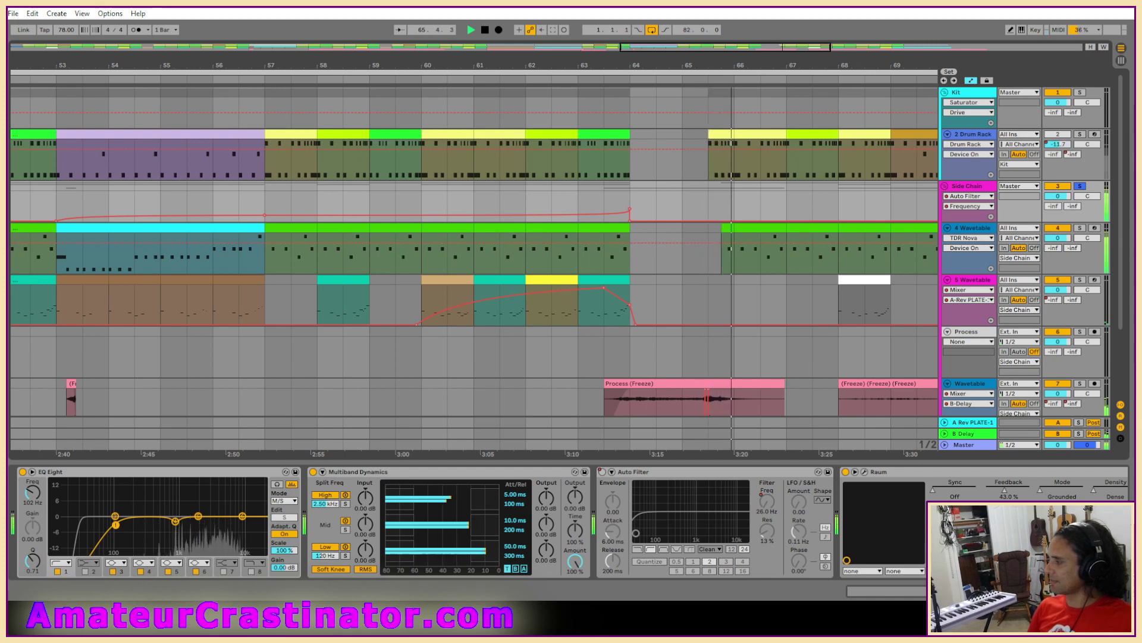
pyautogui.click(1009, 535)
pyautogui.moveTo(630, 191); pyautogui.dragTo(631, 195)
pyautogui.press('space')
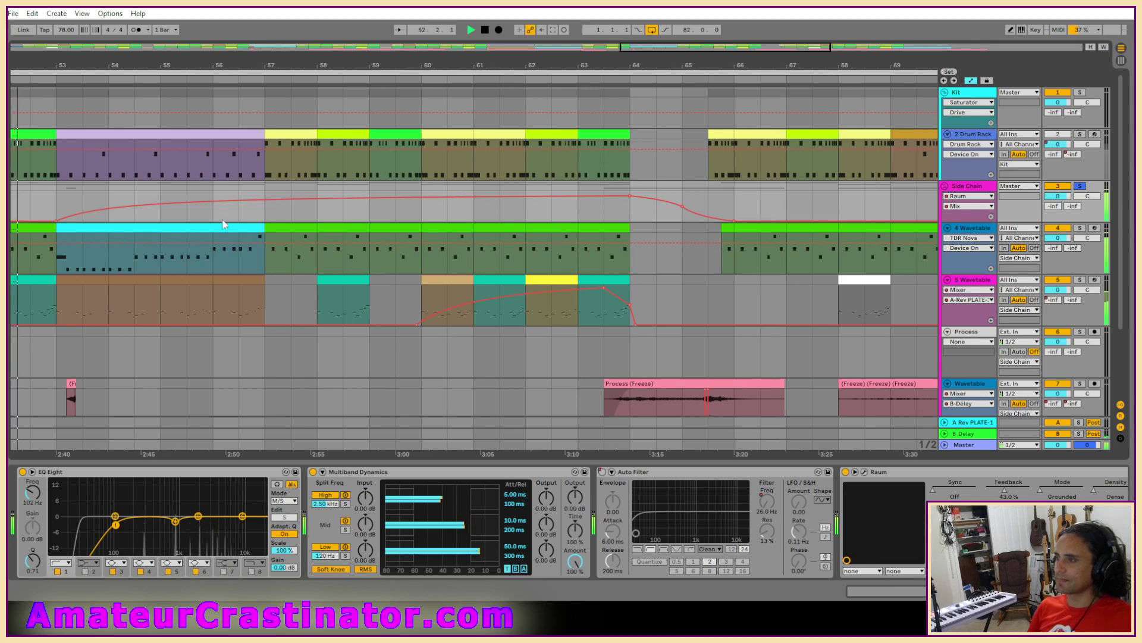
# Step: Add a low point near bar 55 to the Raum Mix automation for a slower rise, and slightly lower the segment from bar 57 to 64
pyautogui.moveTo(252, 201); pyautogui.dragTo(239, 212)
pyautogui.click(257, 202)
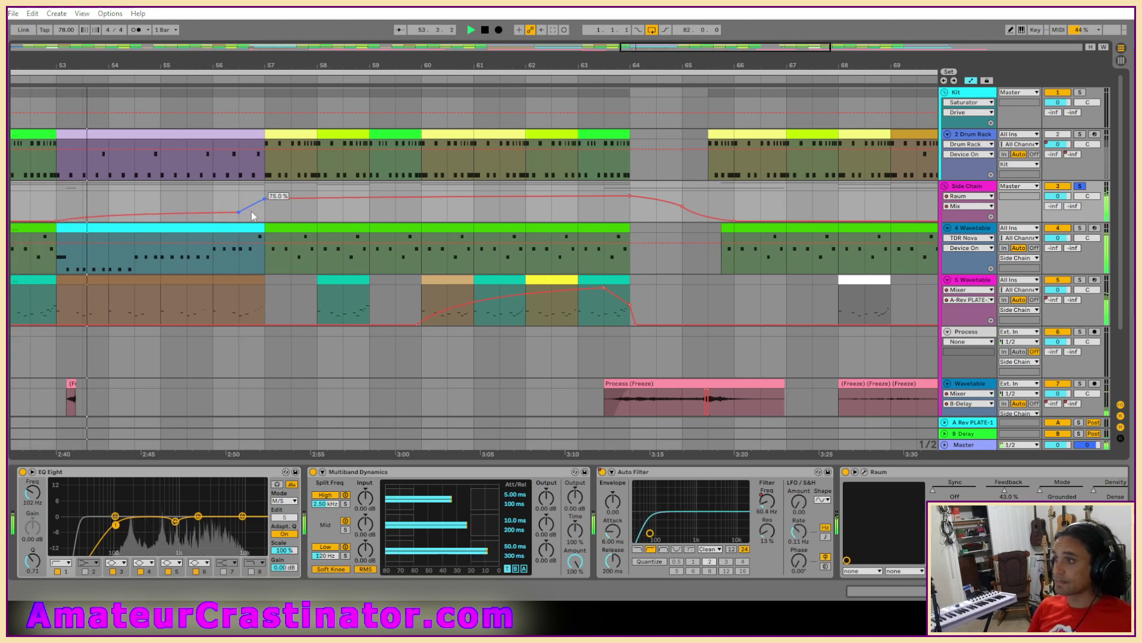
pyautogui.moveTo(248, 212); pyautogui.dragTo(201, 205)
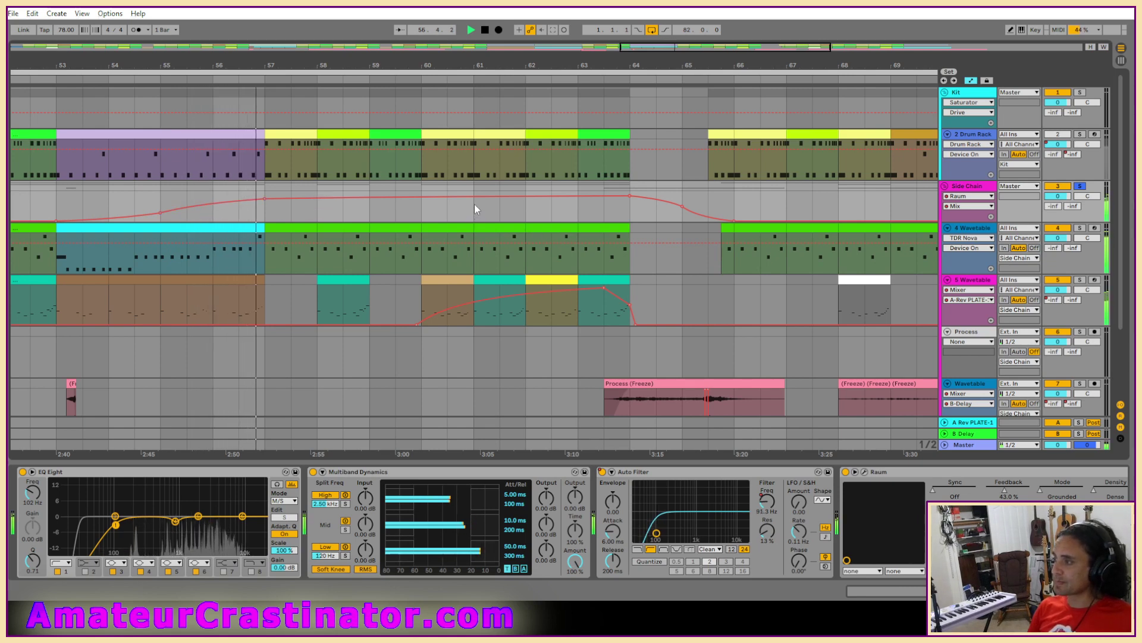
pyautogui.moveTo(473, 202); pyautogui.dragTo(473, 204)
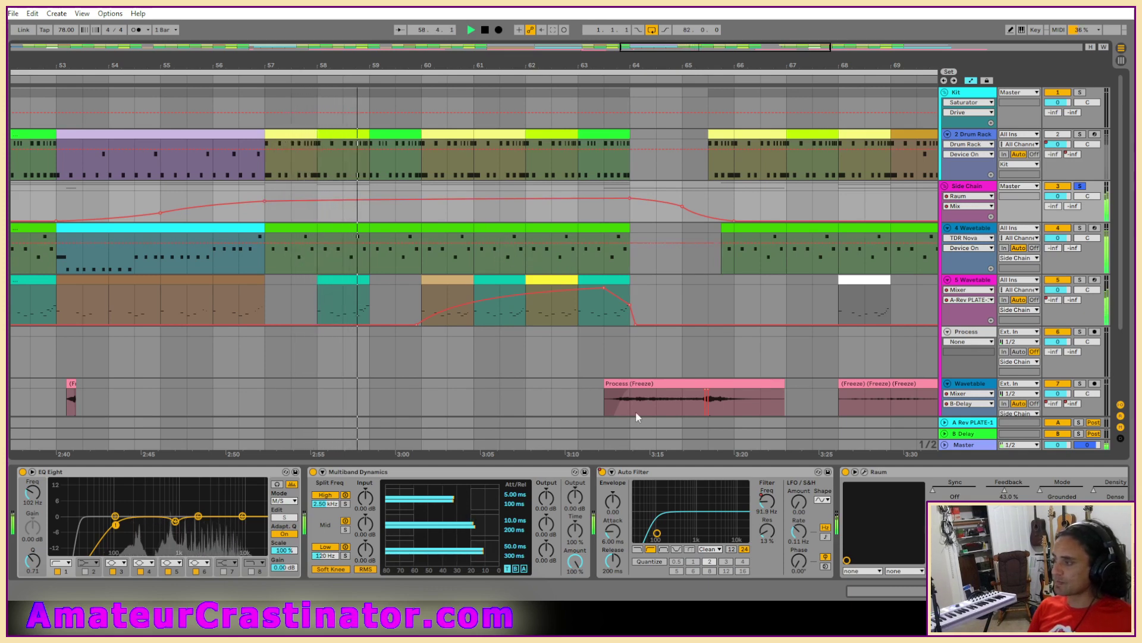
# Step: Return to the clip view of the whole arrangement and fold Raum's parameters in the Side Chain device chain
pyautogui.press('a')
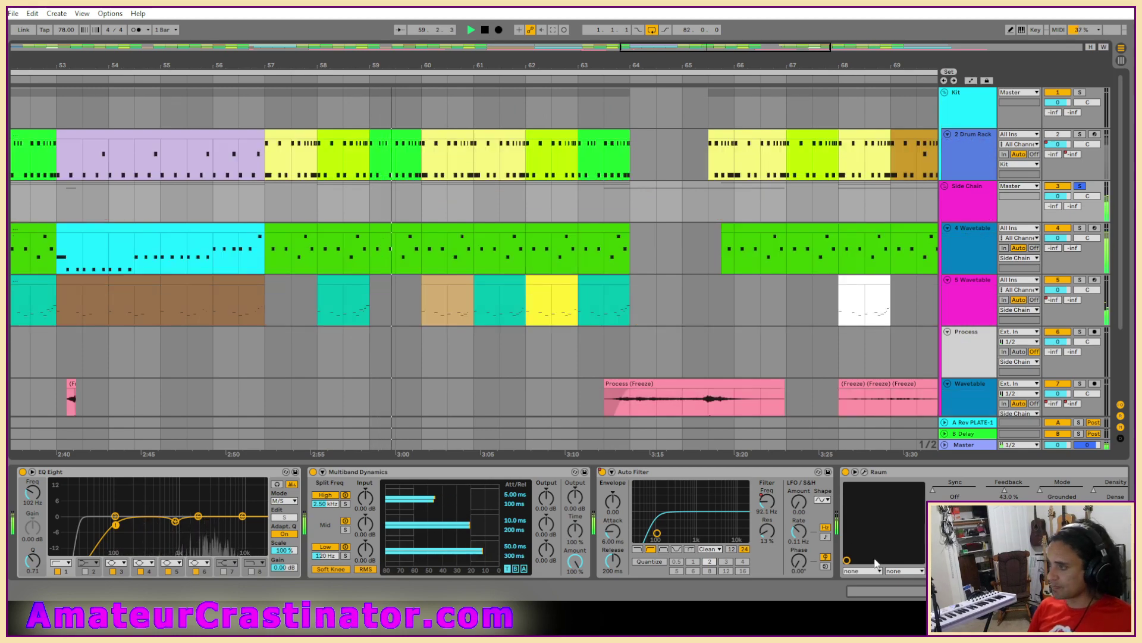
pyautogui.press('w')
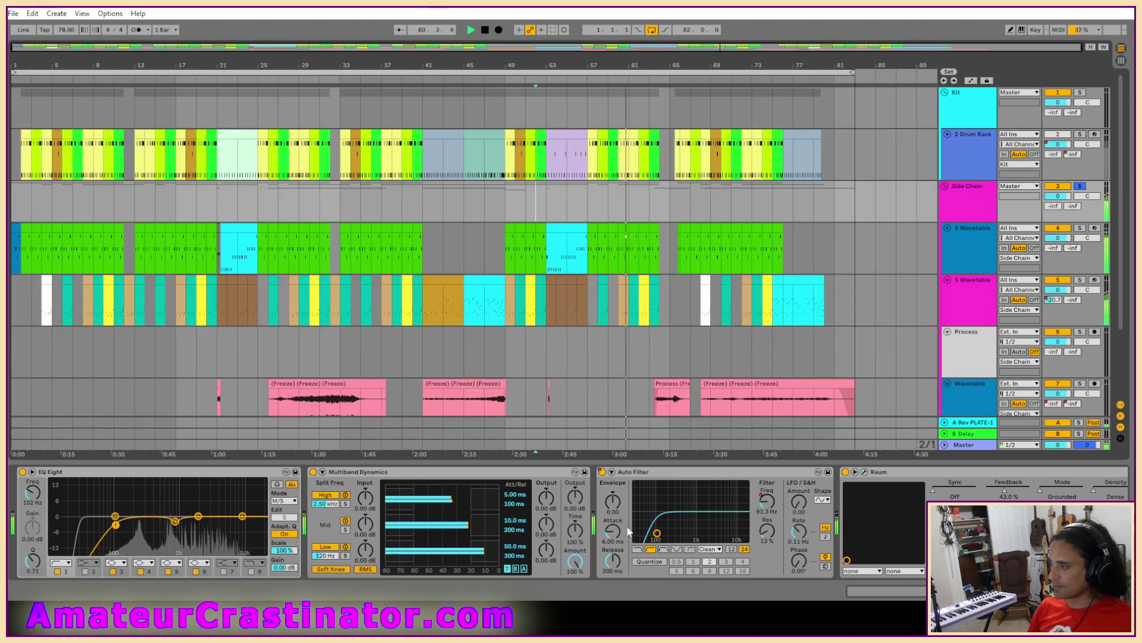
pyautogui.hscroll(5, 571, 524)
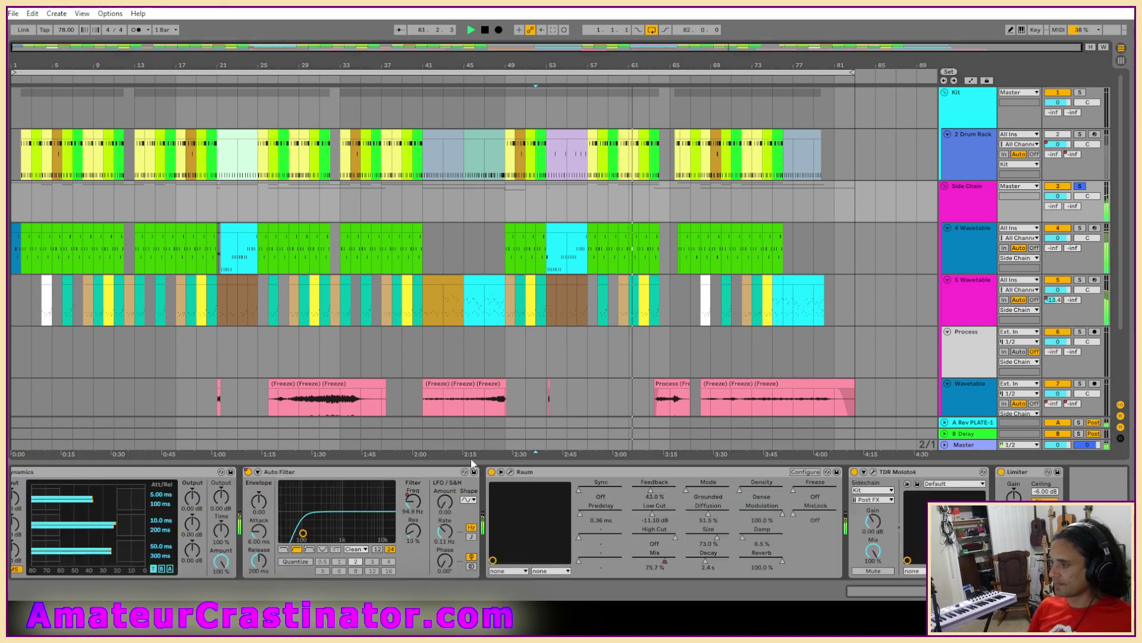
pyautogui.click(501, 471)
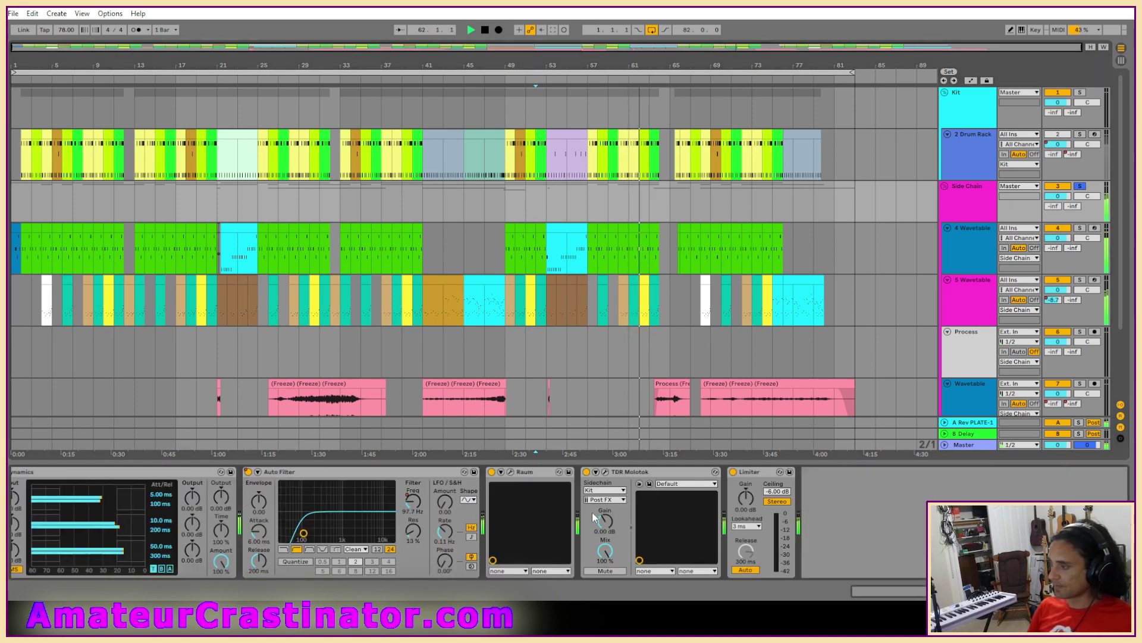
pyautogui.hscroll(-5, 613, 513)
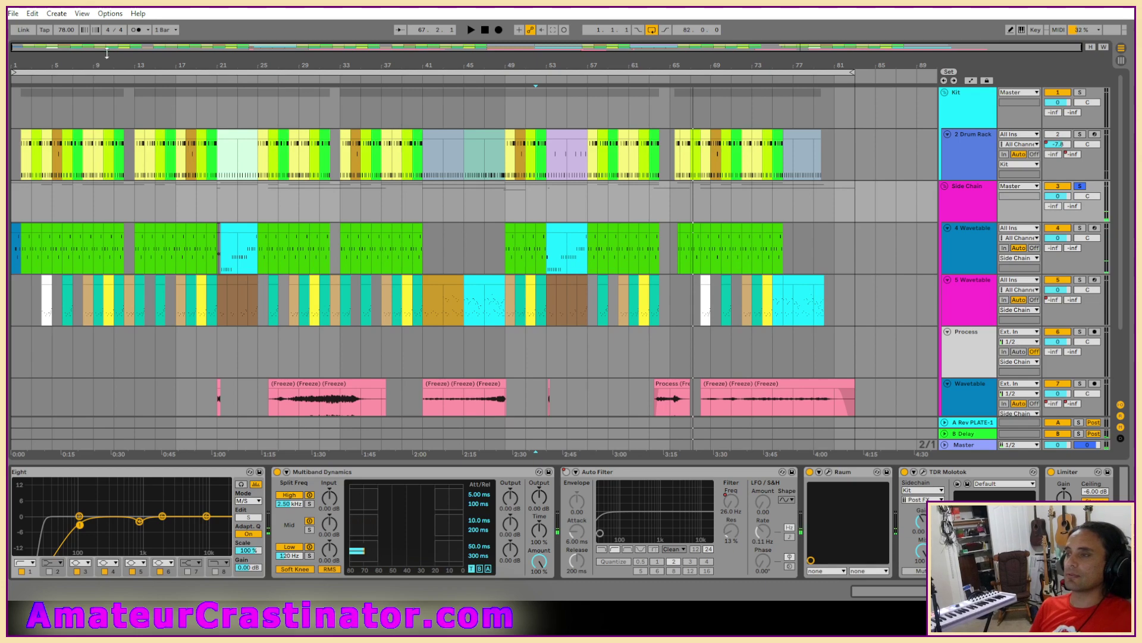
# Step: Open Blanket.als from the Blanket Project folder in Live Recordings
pyautogui.click(12, 13)
pyautogui.click(30, 35)
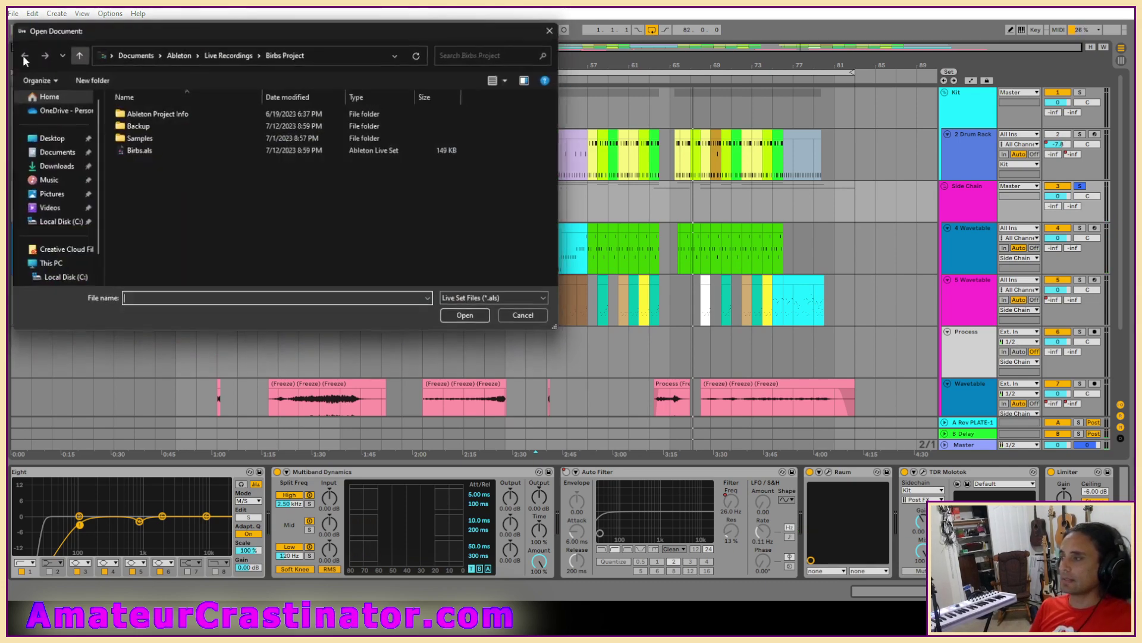
pyautogui.click(228, 54)
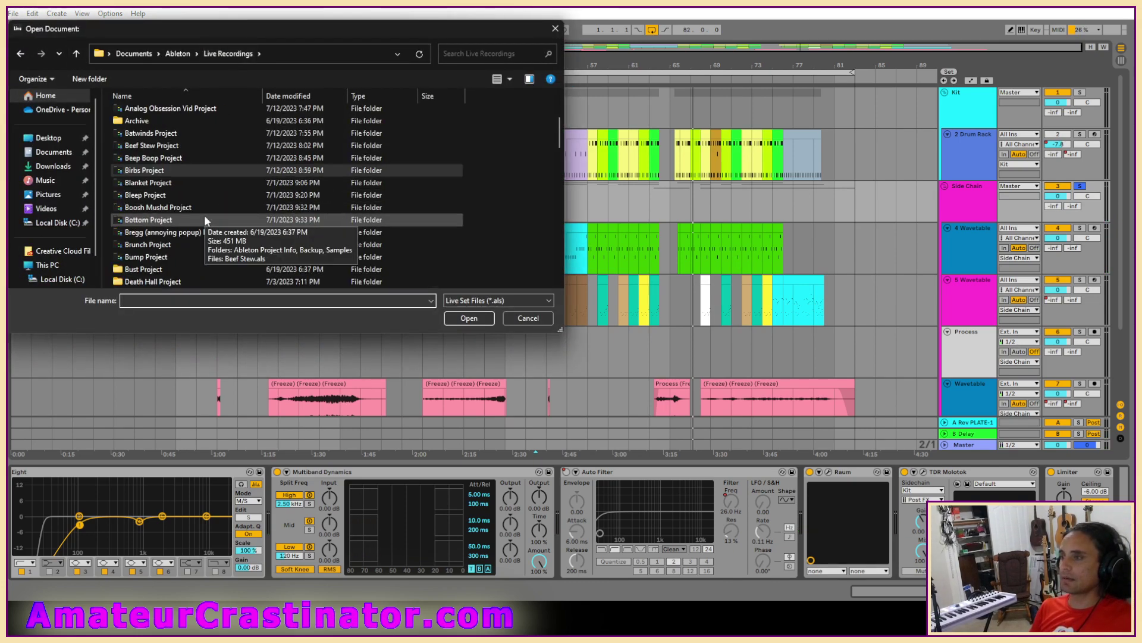
pyautogui.doubleClick(160, 194)
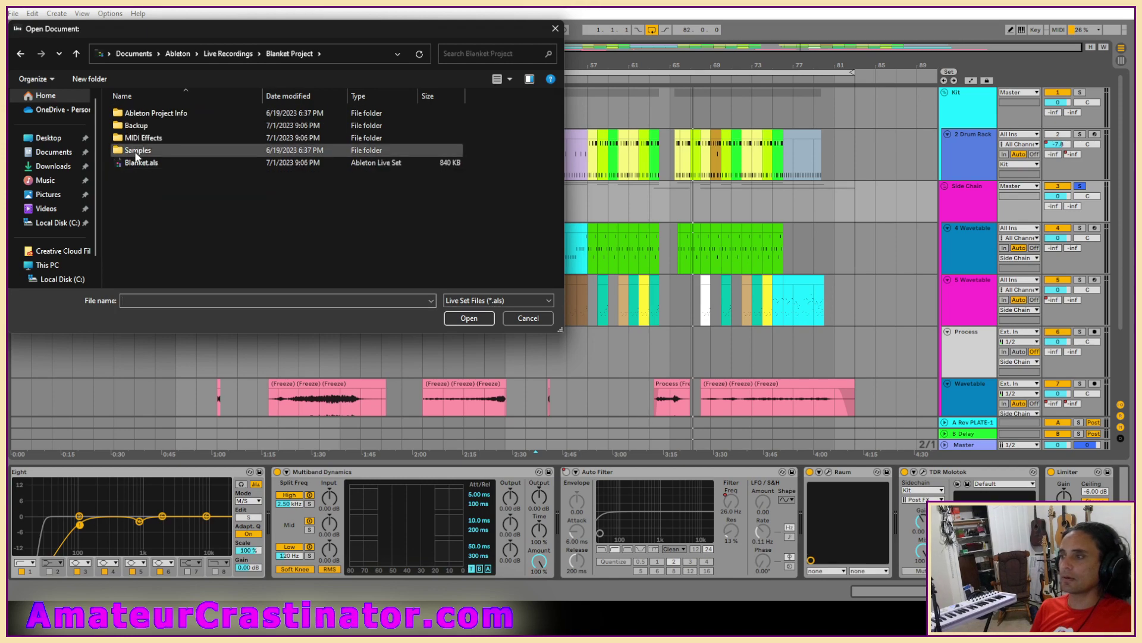
pyautogui.doubleClick(130, 166)
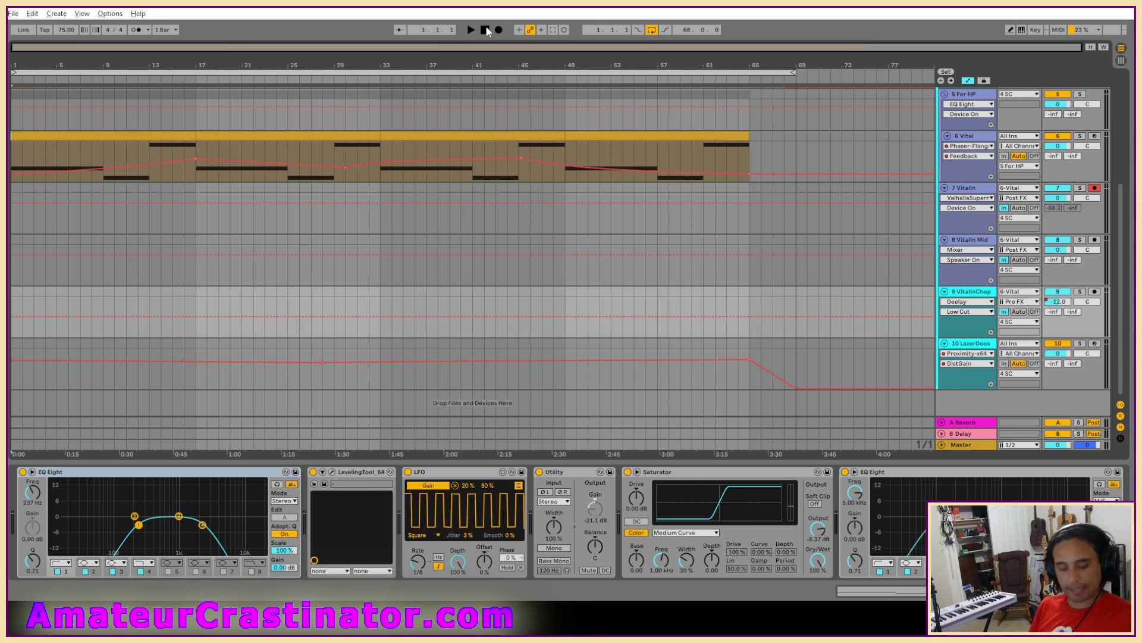
# Step: Play the Blanket set from the start in clip view and examine the device chains of the Vital and VitalIn tracks
pyautogui.press('a')
pyautogui.press('space')
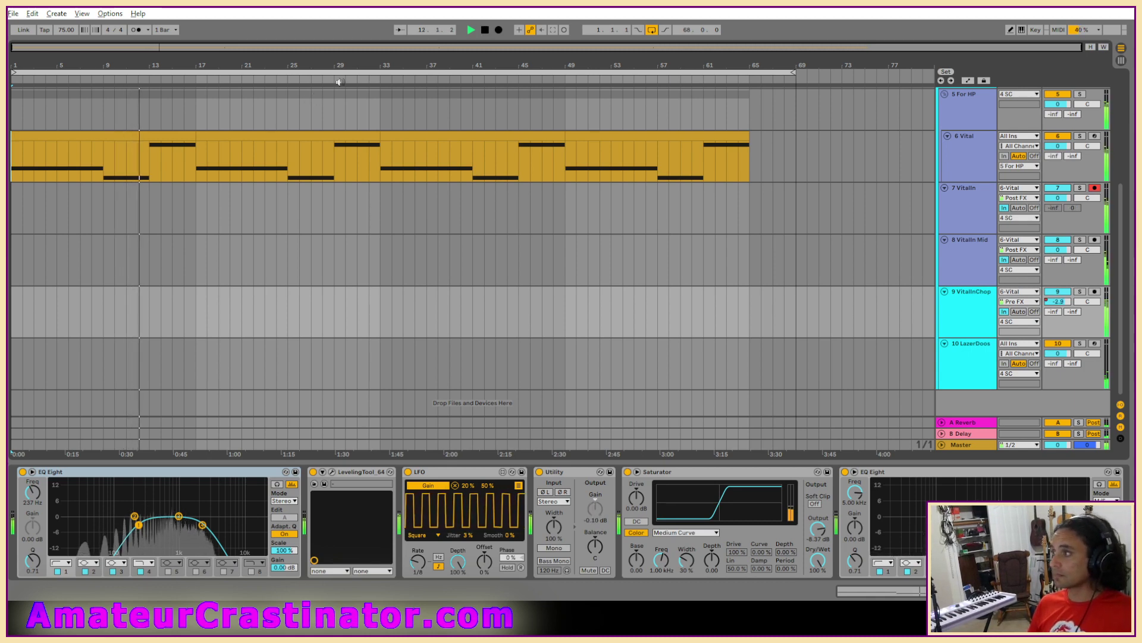
pyautogui.click(981, 153)
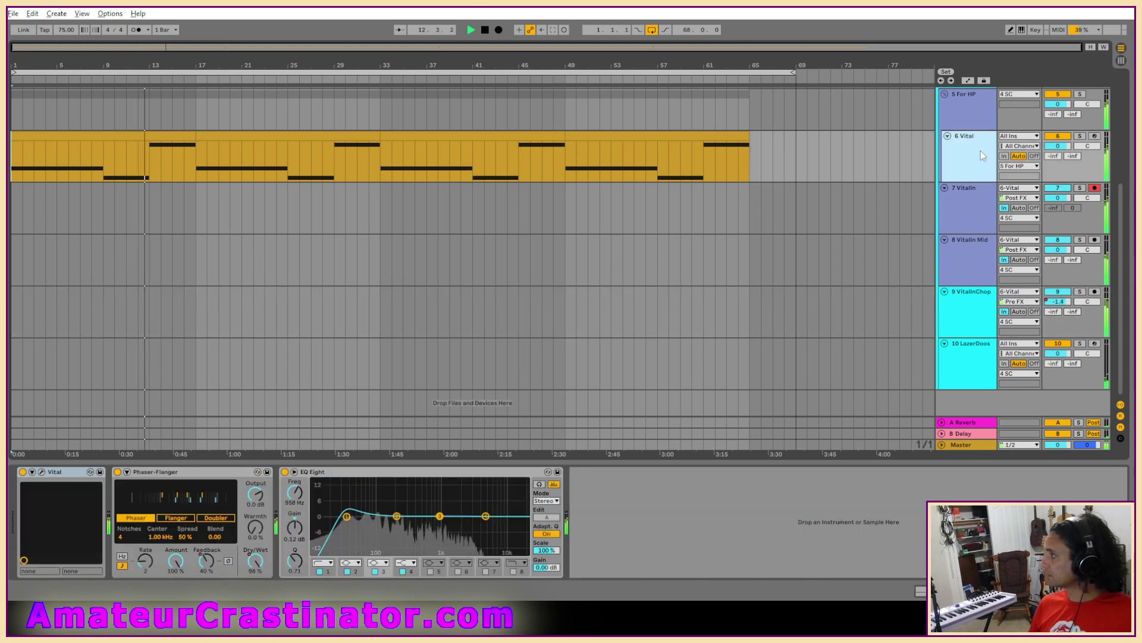
pyautogui.click(966, 200)
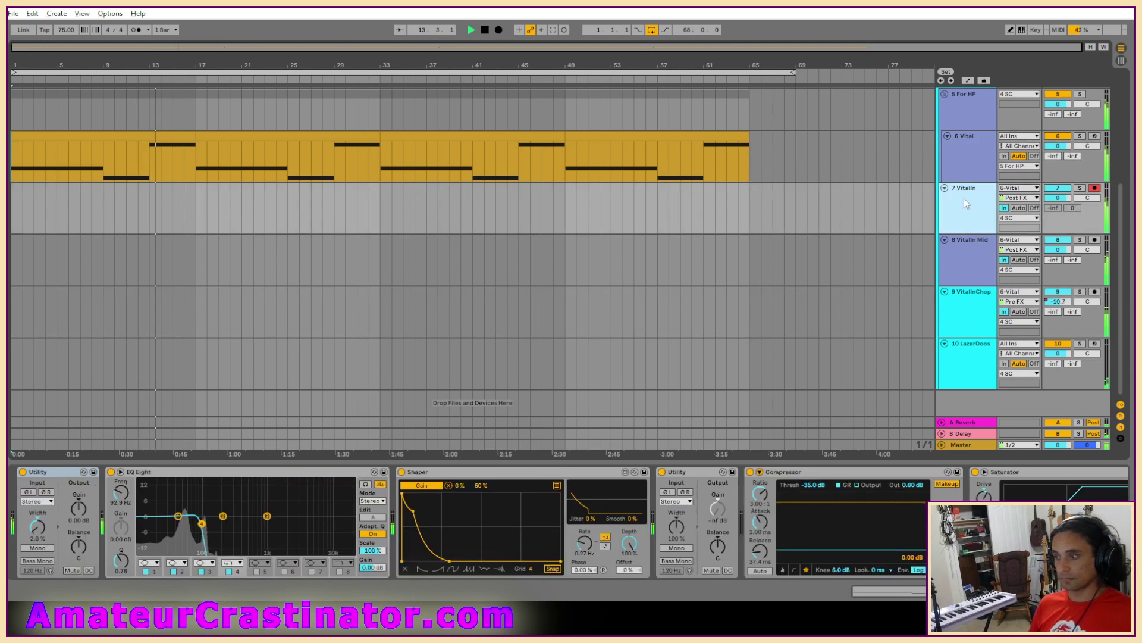
pyautogui.click(973, 166)
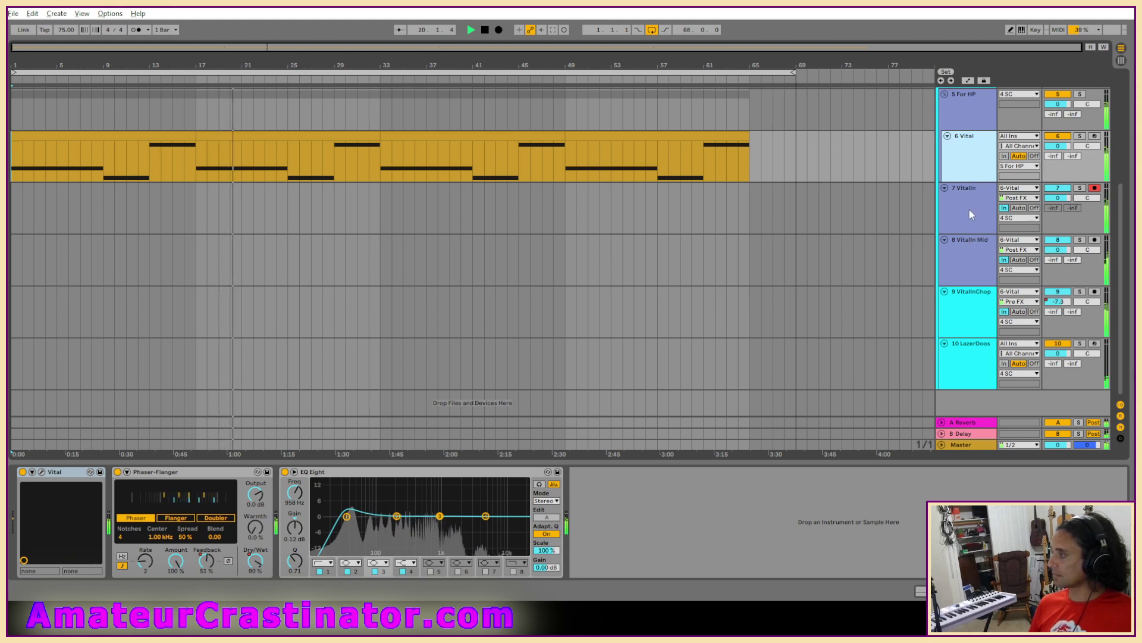
pyautogui.click(677, 537)
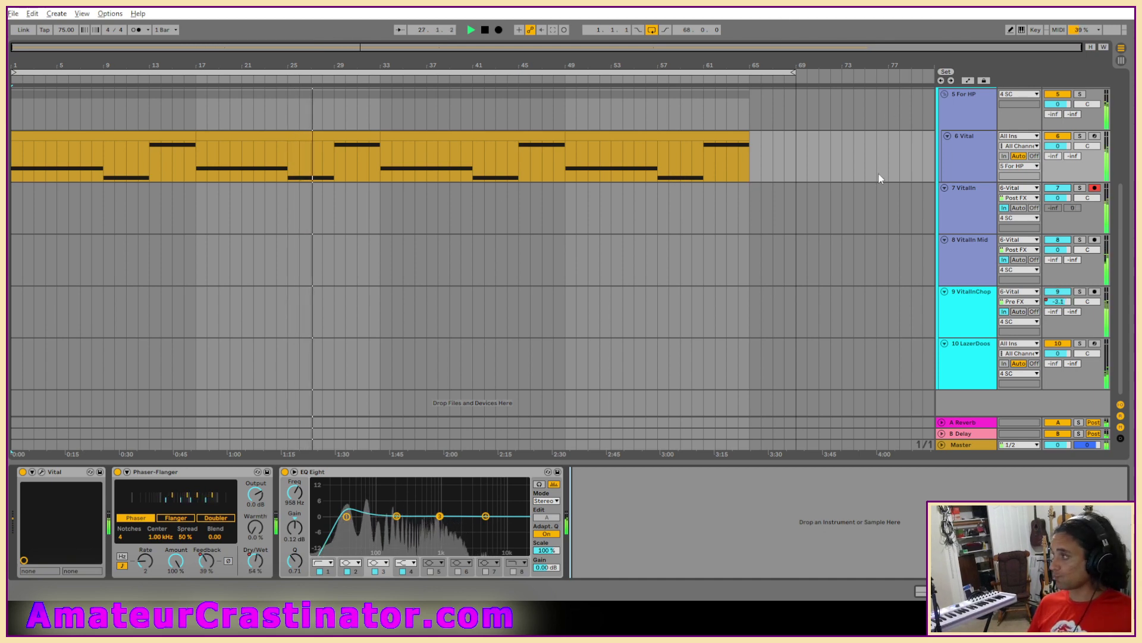
# Step: Examine the device chains of the Vital, VitalInChop and track 10 instruments, and check the MIDI and Audio tracks
pyautogui.click(952, 148)
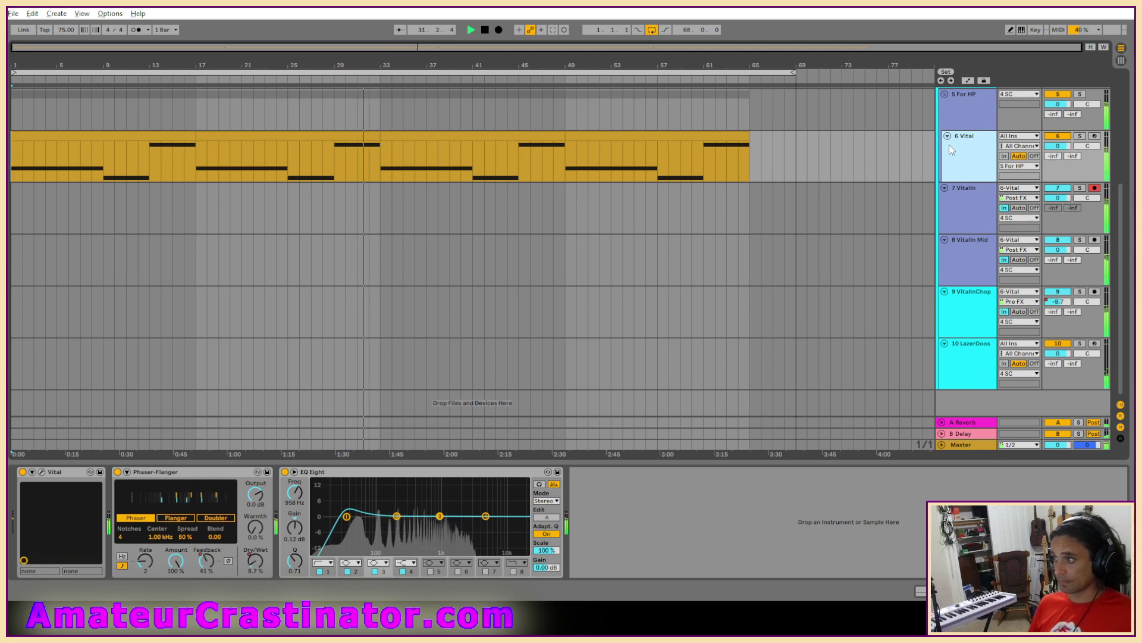
pyautogui.click(967, 319)
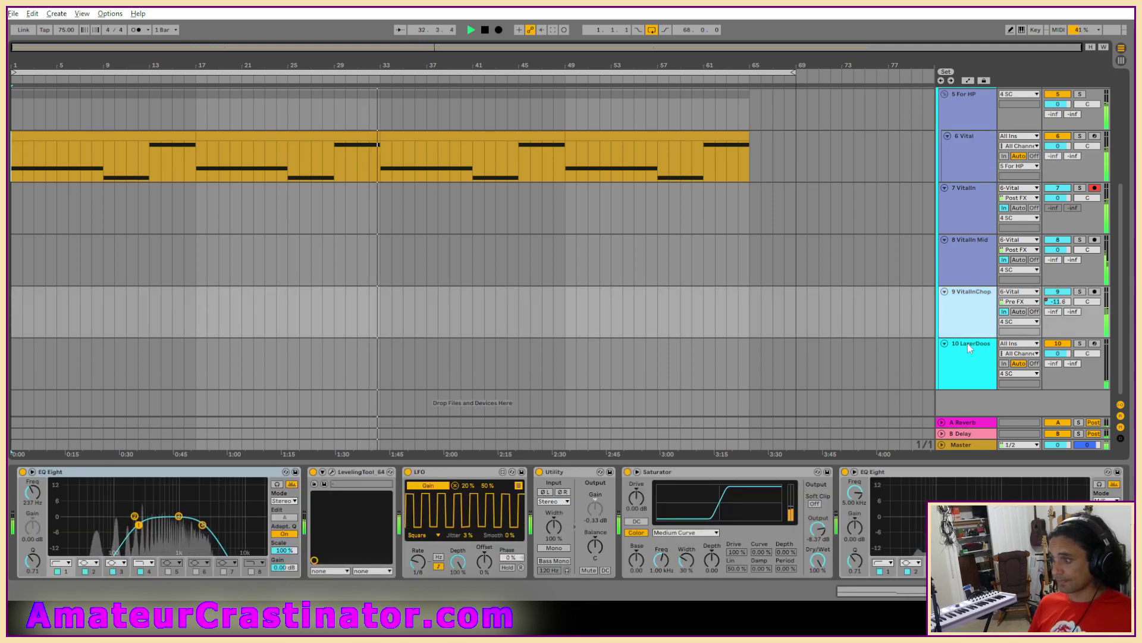
pyautogui.click(970, 370)
pyautogui.scroll(6, 970, 360)
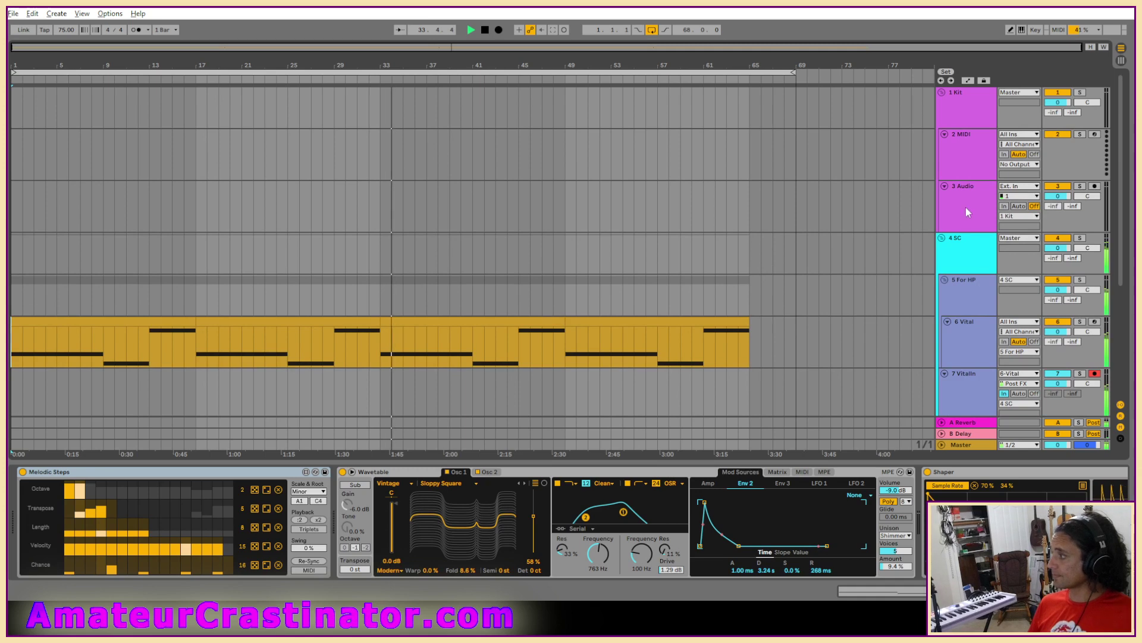
pyautogui.click(958, 213)
pyautogui.click(977, 167)
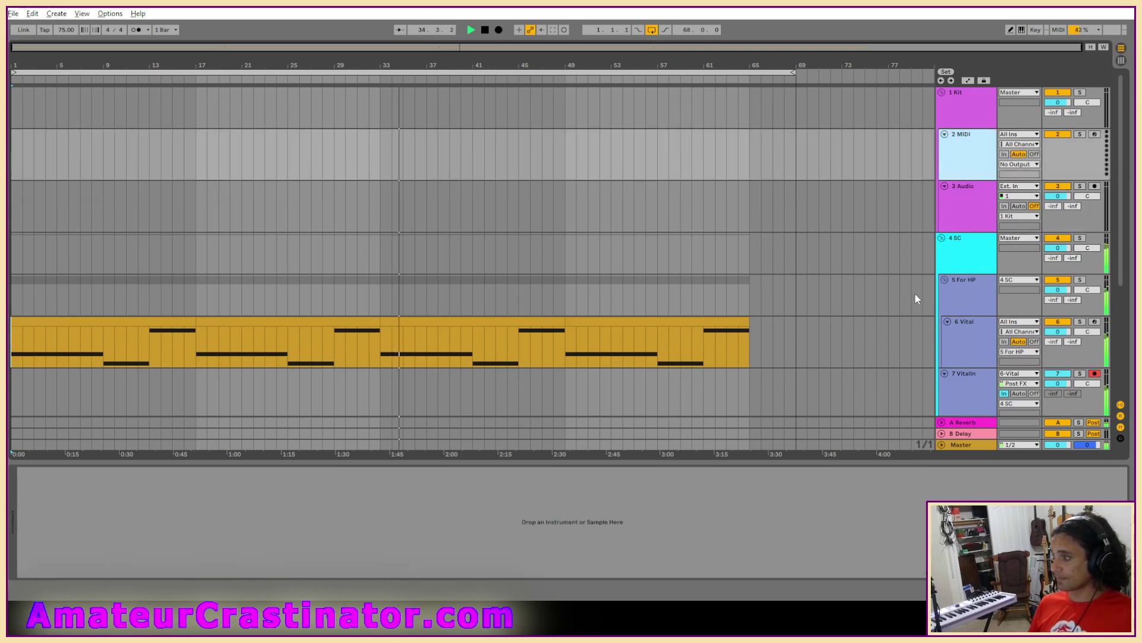
# Step: Display the automation lanes and examine which devices of the Vital track and the For HP group are automated
pyautogui.scroll(-5, 926, 290)
pyautogui.click(970, 190)
pyautogui.press('a')
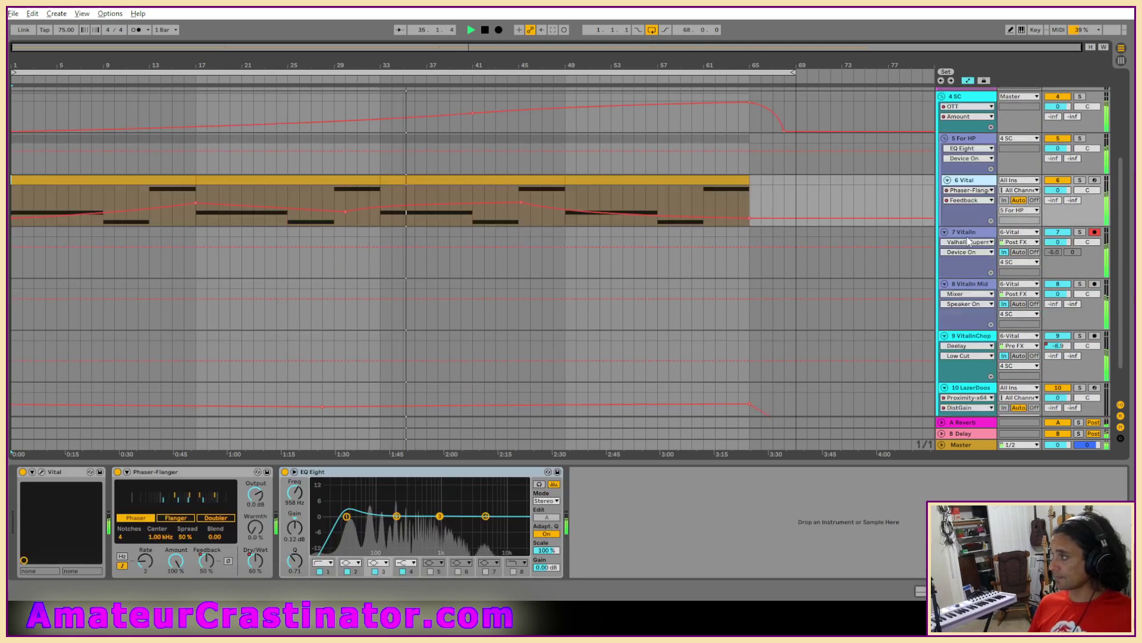
pyautogui.click(964, 190)
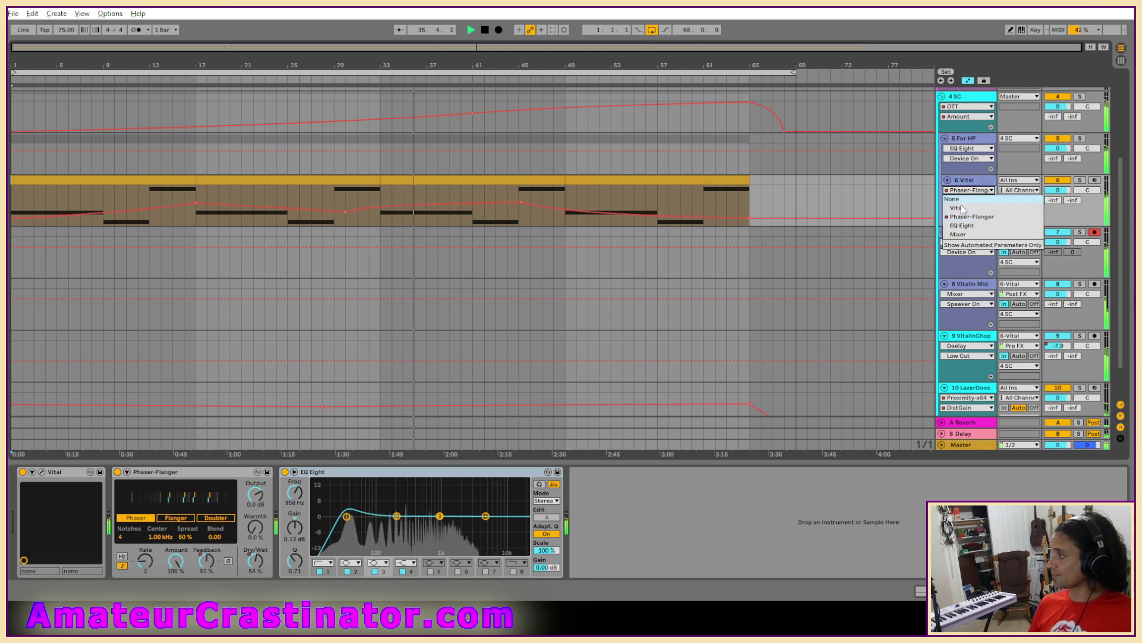
pyautogui.click(964, 223)
pyautogui.click(964, 169)
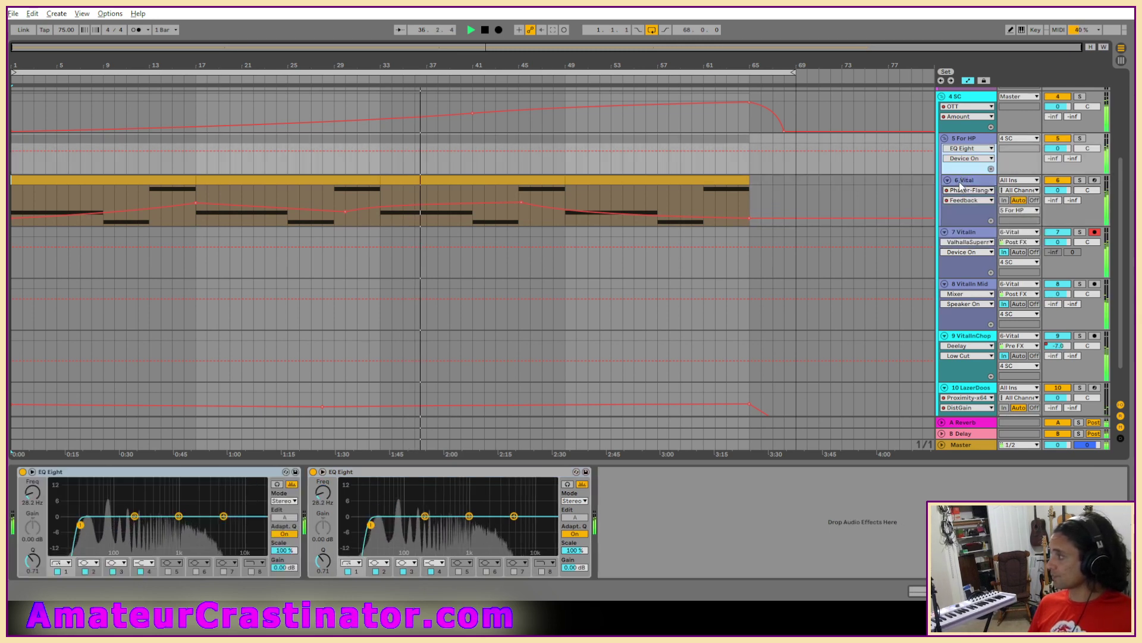
pyautogui.click(965, 180)
pyautogui.click(969, 150)
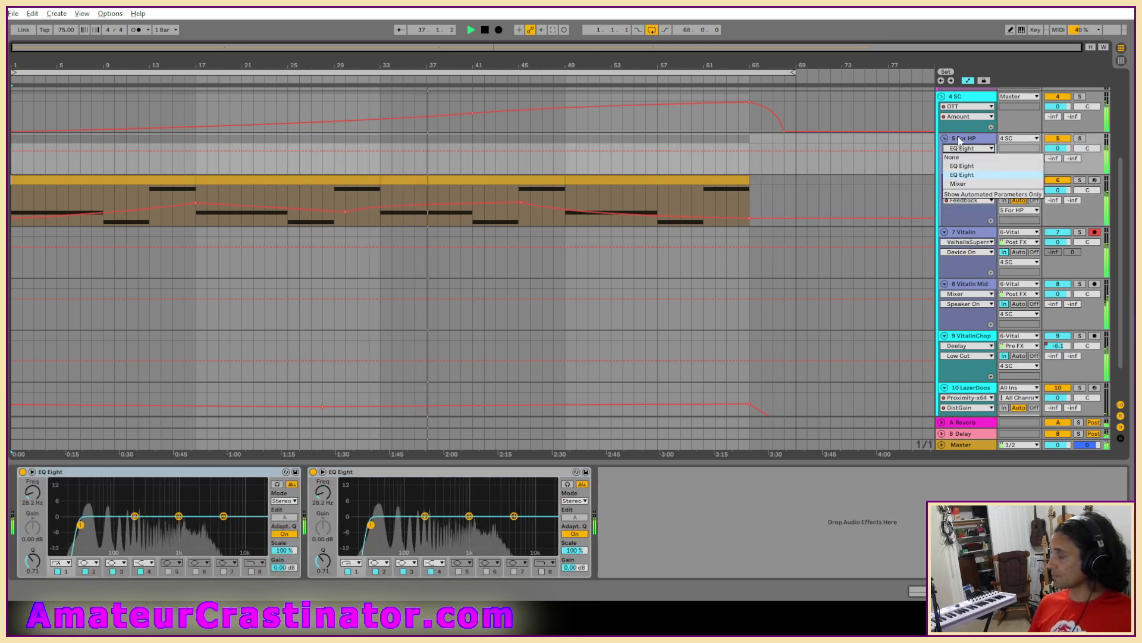
pyautogui.click(969, 130)
pyautogui.scroll(2, 970, 130)
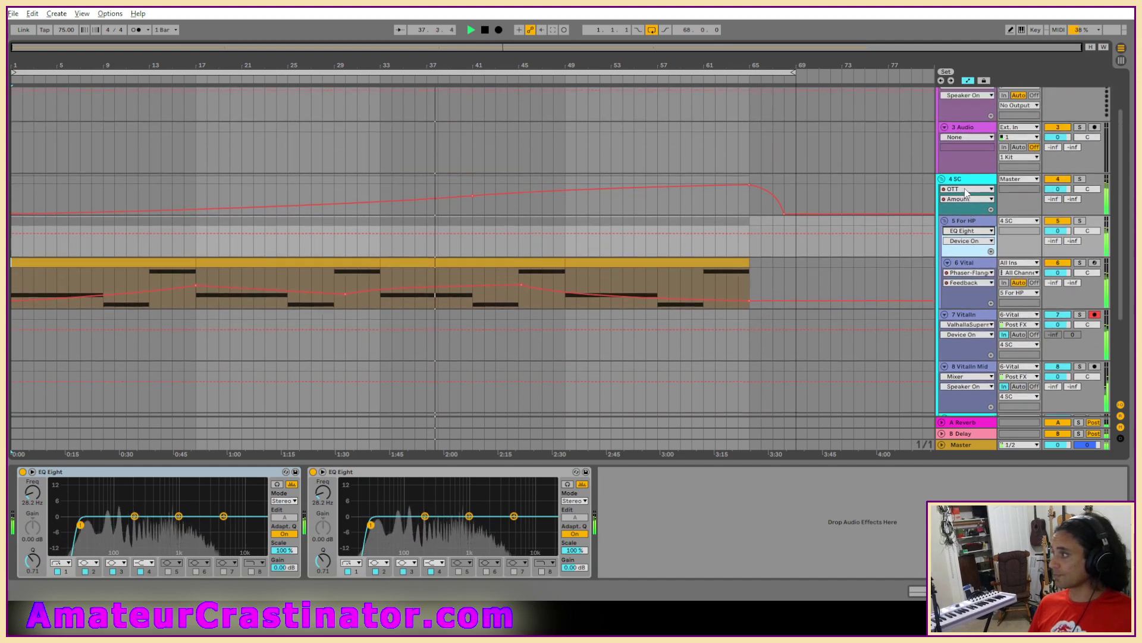
# Step: Show the SC group's A1TriggerGate-x64 Mix automation and return to the clip view
pyautogui.click(966, 189)
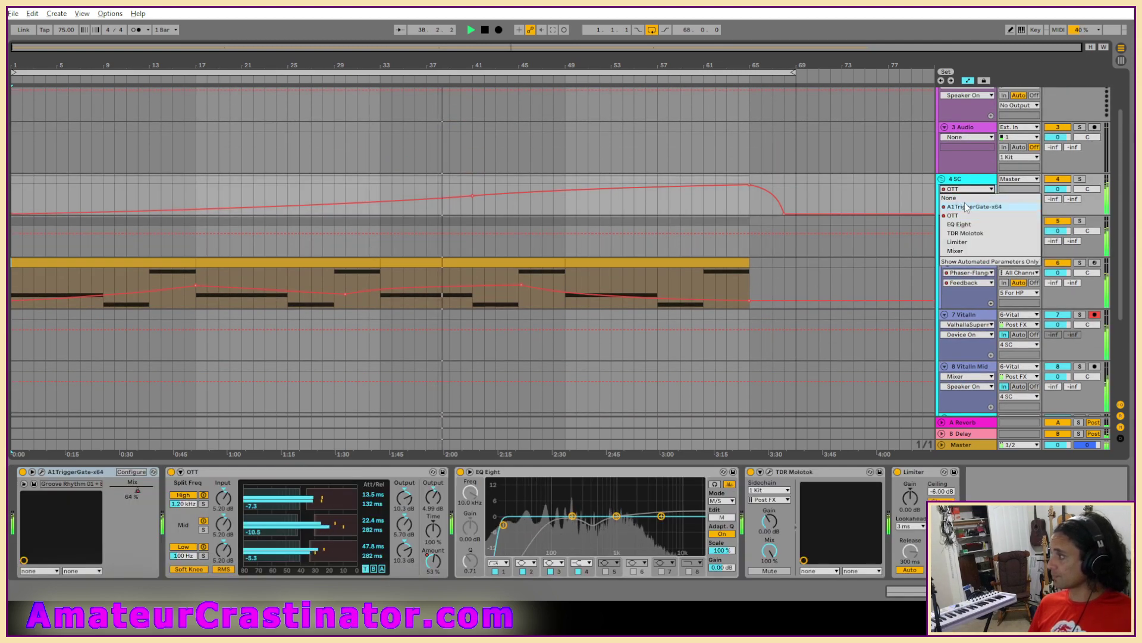
pyautogui.click(966, 206)
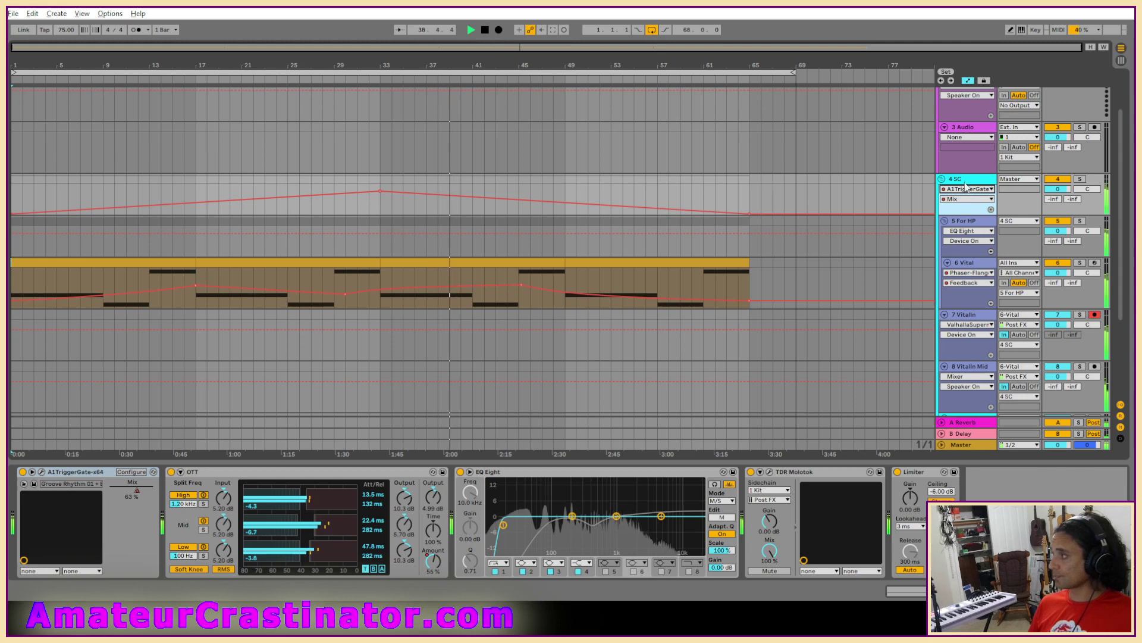
pyautogui.press('a')
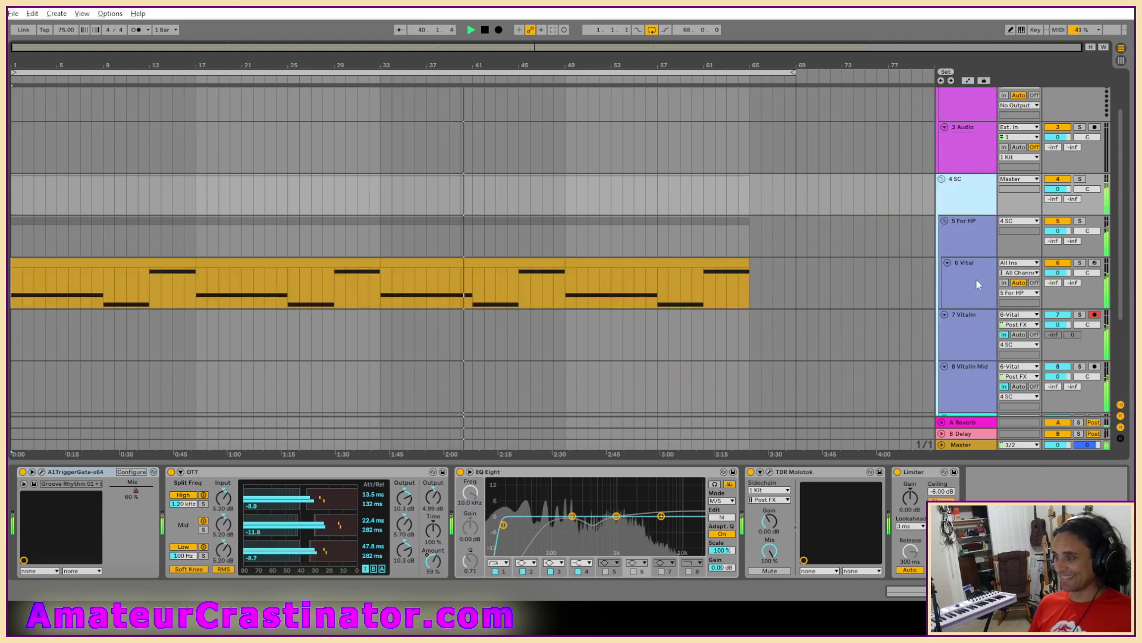
# Step: Look over all tracks from the Kit group to LazerDoos and their routing while the set plays
pyautogui.scroll(-4, 990, 292)
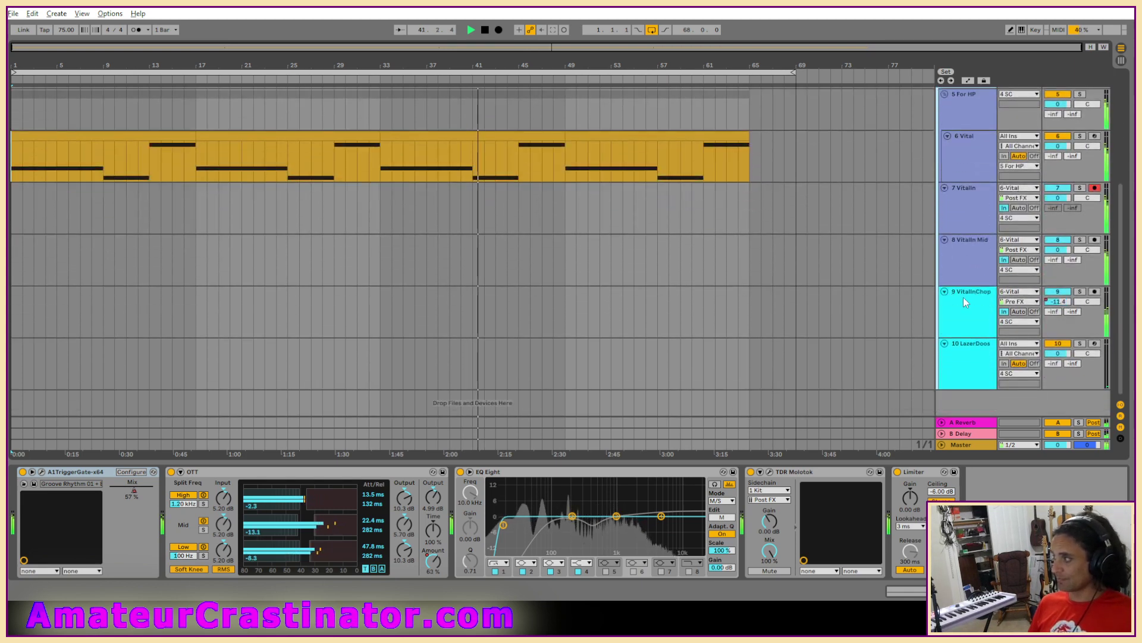
pyautogui.scroll(1, 962, 297)
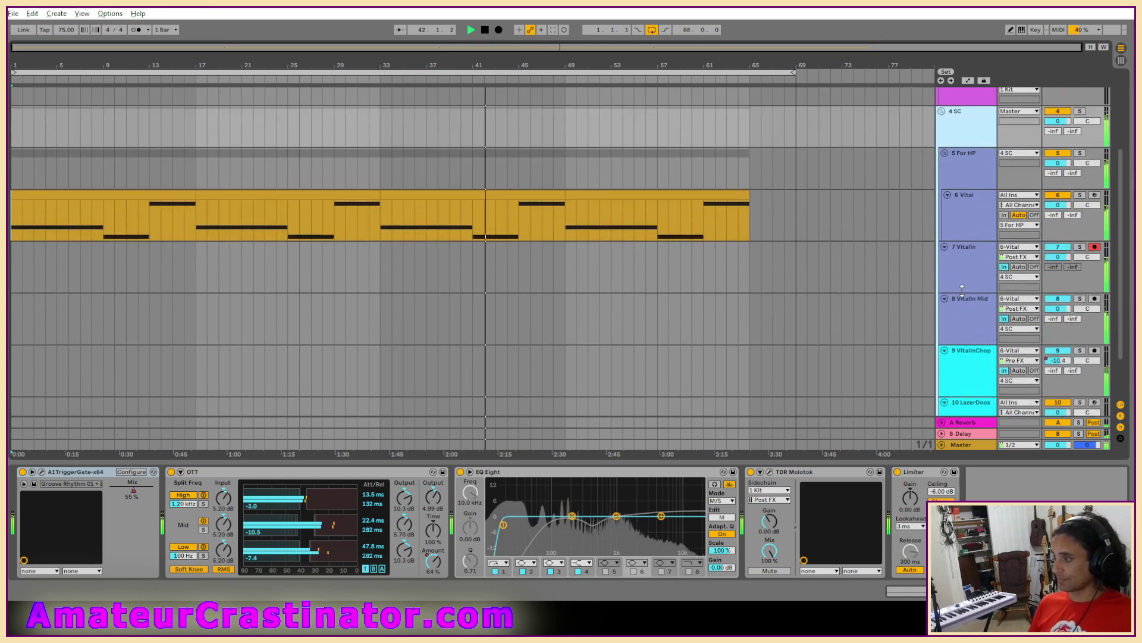
pyautogui.scroll(2, 961, 286)
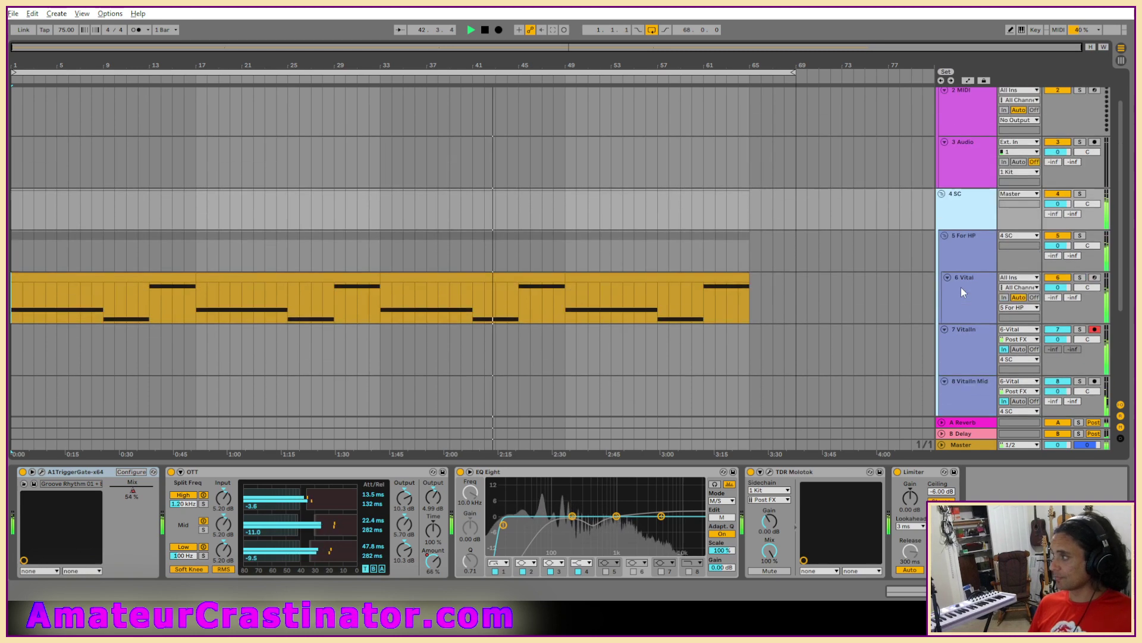
pyautogui.scroll(-2, 960, 287)
pyautogui.scroll(-2, 960, 287)
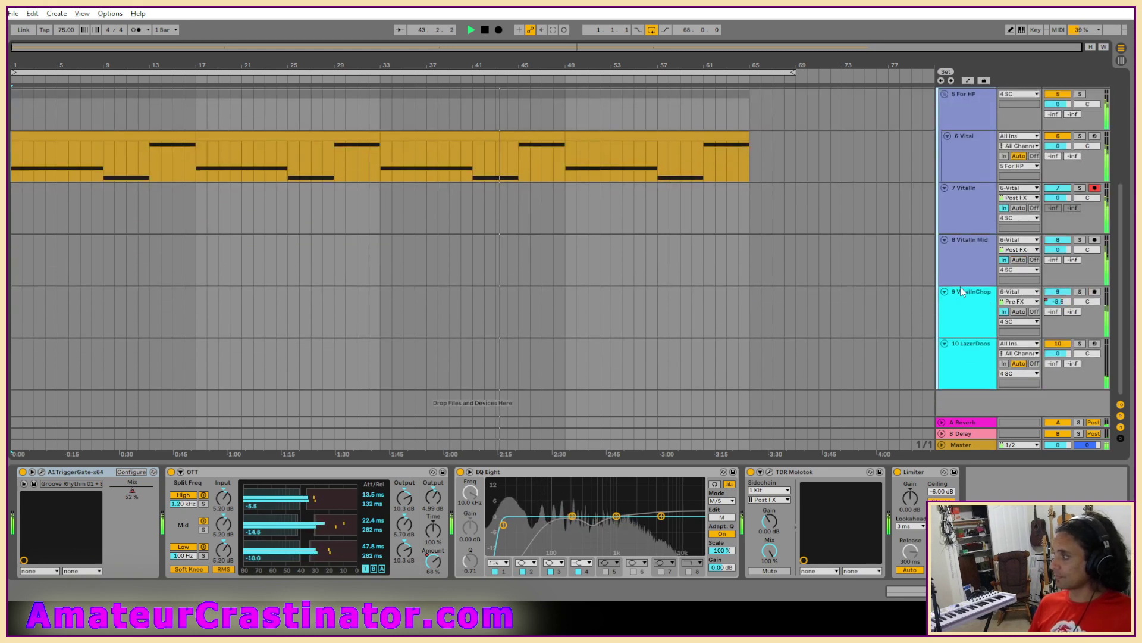
pyautogui.scroll(5, 961, 290)
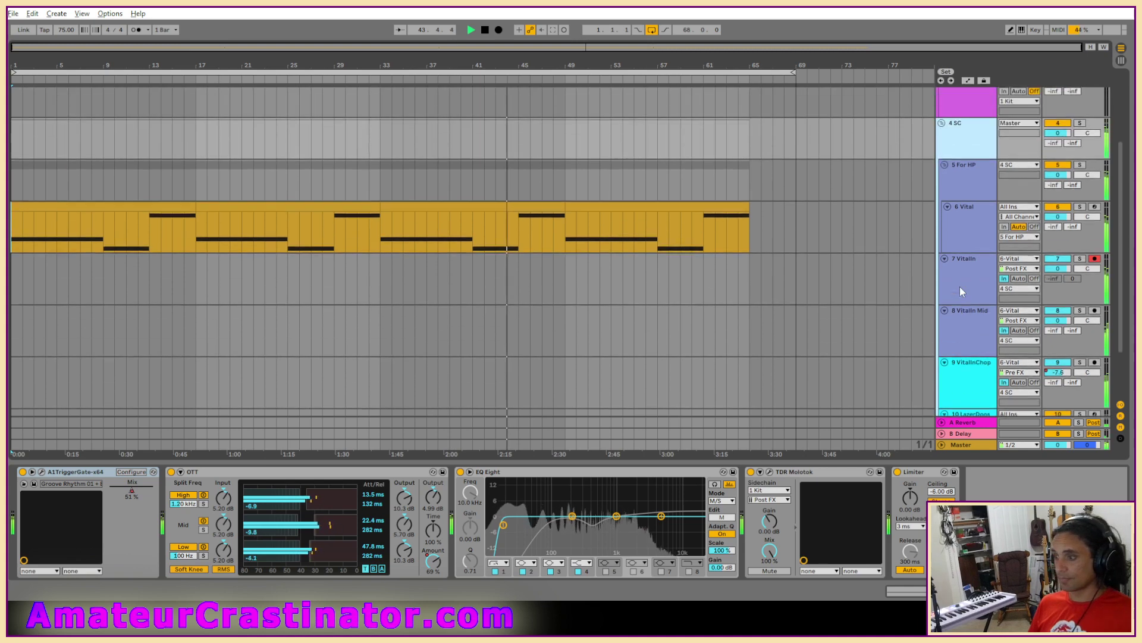
pyautogui.scroll(2, 959, 287)
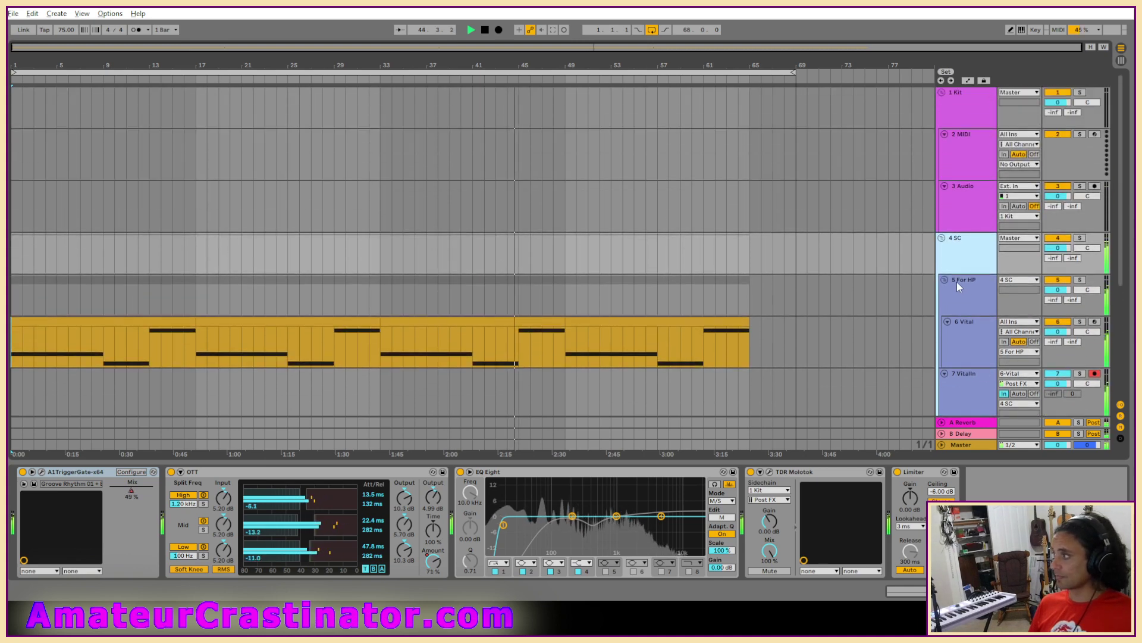
pyautogui.scroll(-5, 959, 294)
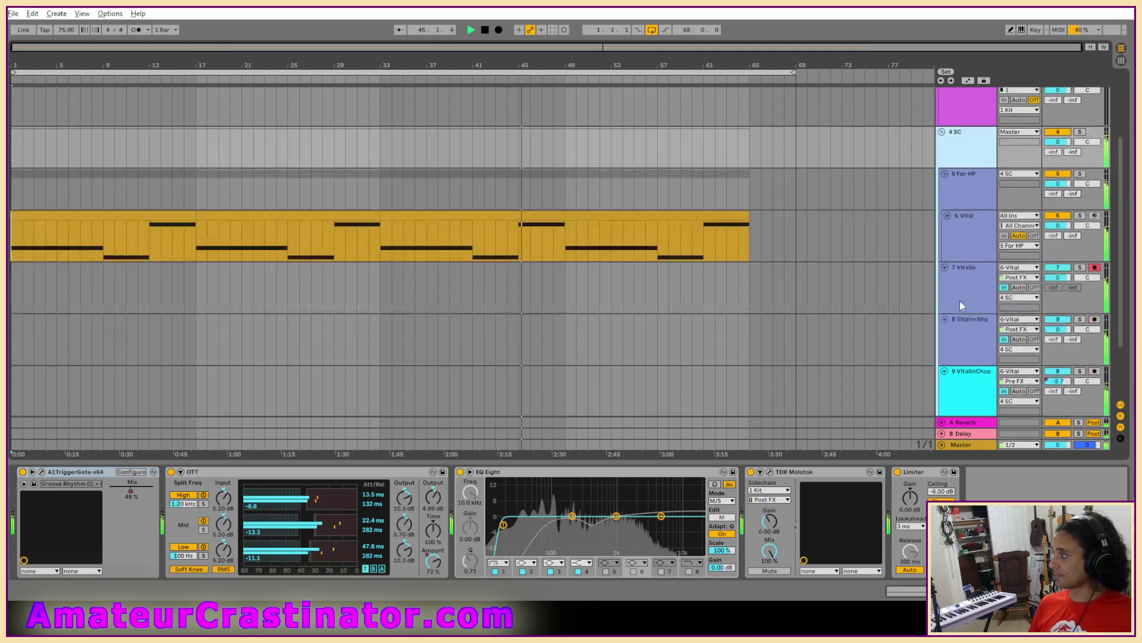
pyautogui.scroll(5, 958, 301)
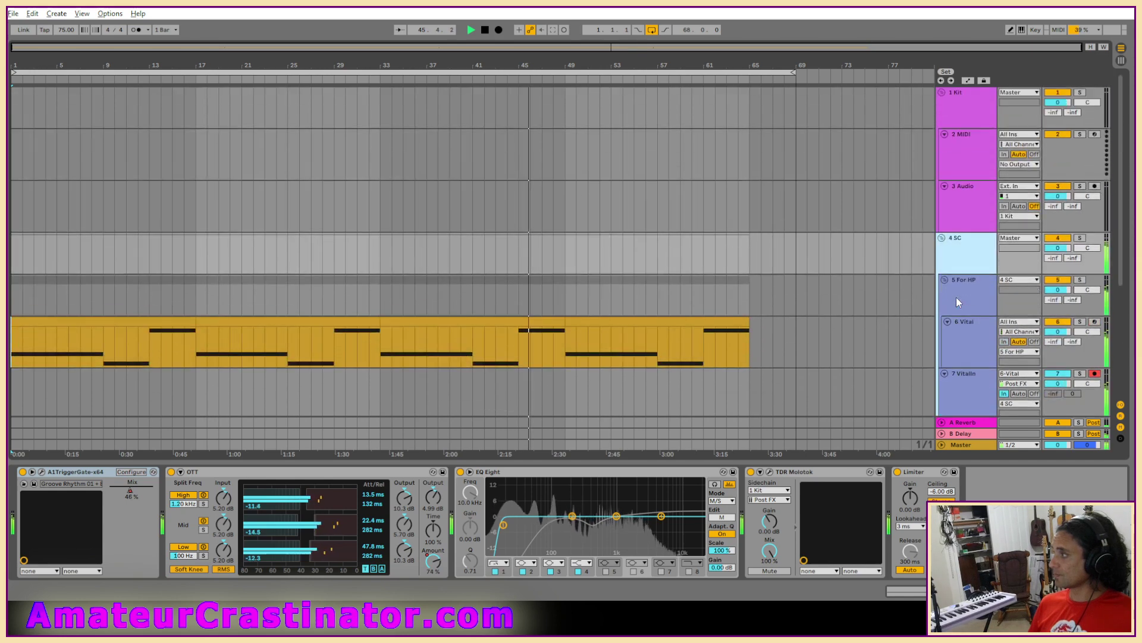
pyautogui.scroll(-7, 958, 301)
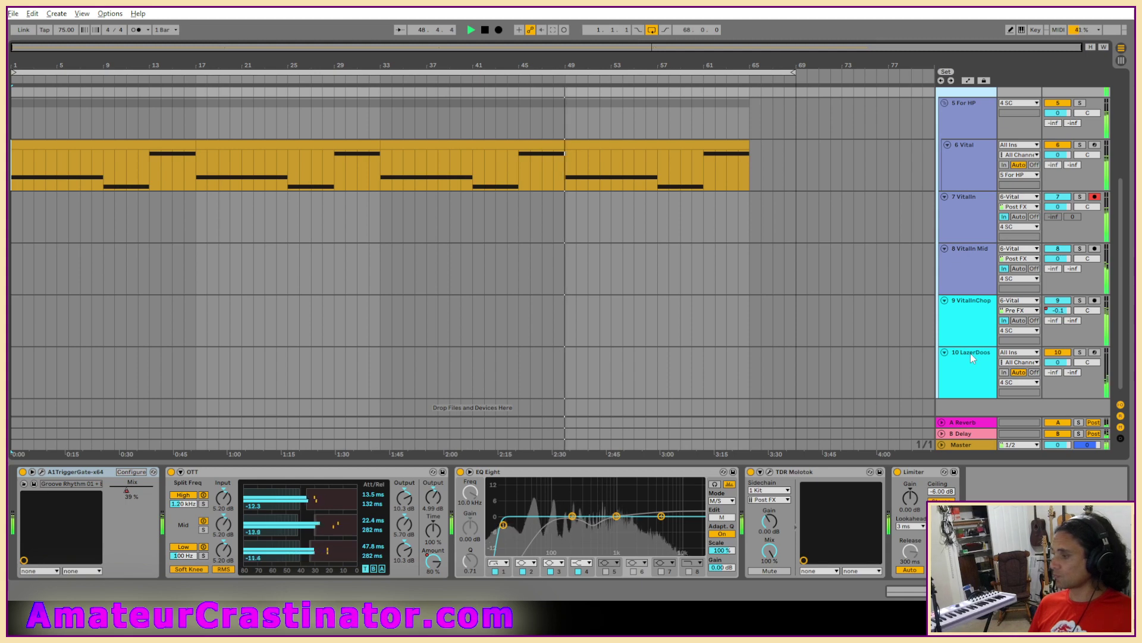
pyautogui.scroll(5, 969, 345)
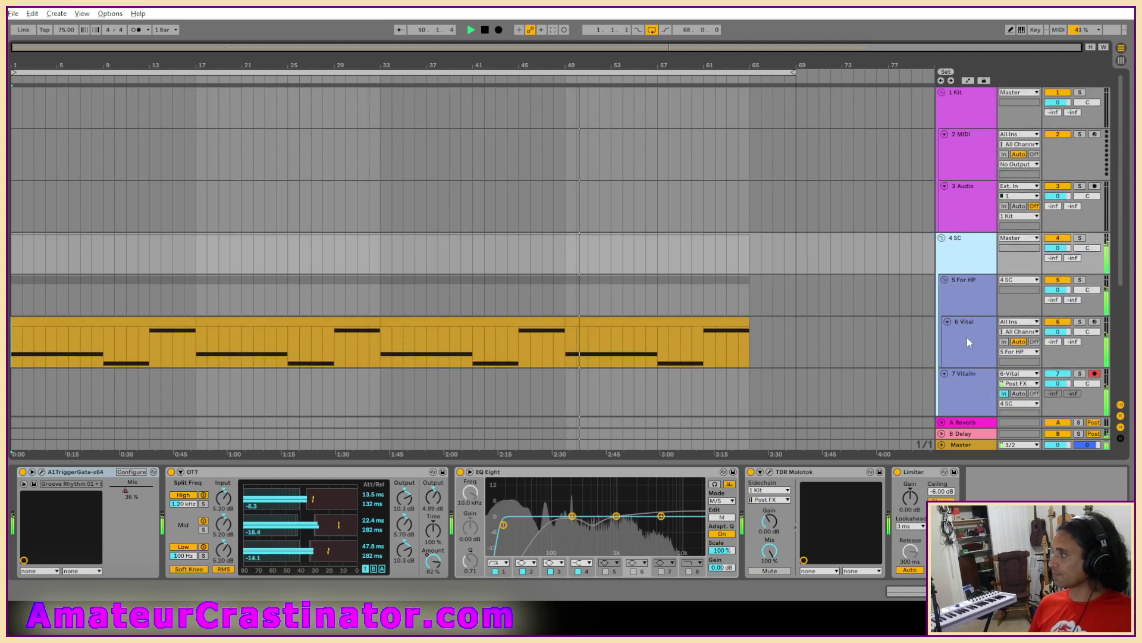
pyautogui.scroll(-1, 967, 336)
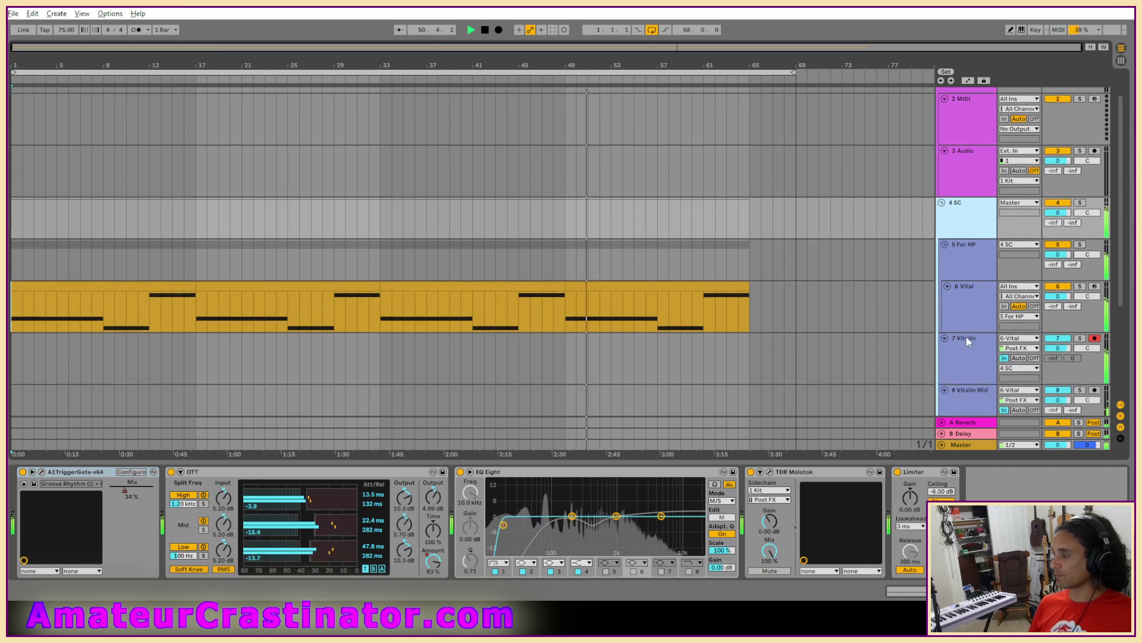
pyautogui.scroll(-1, 966, 337)
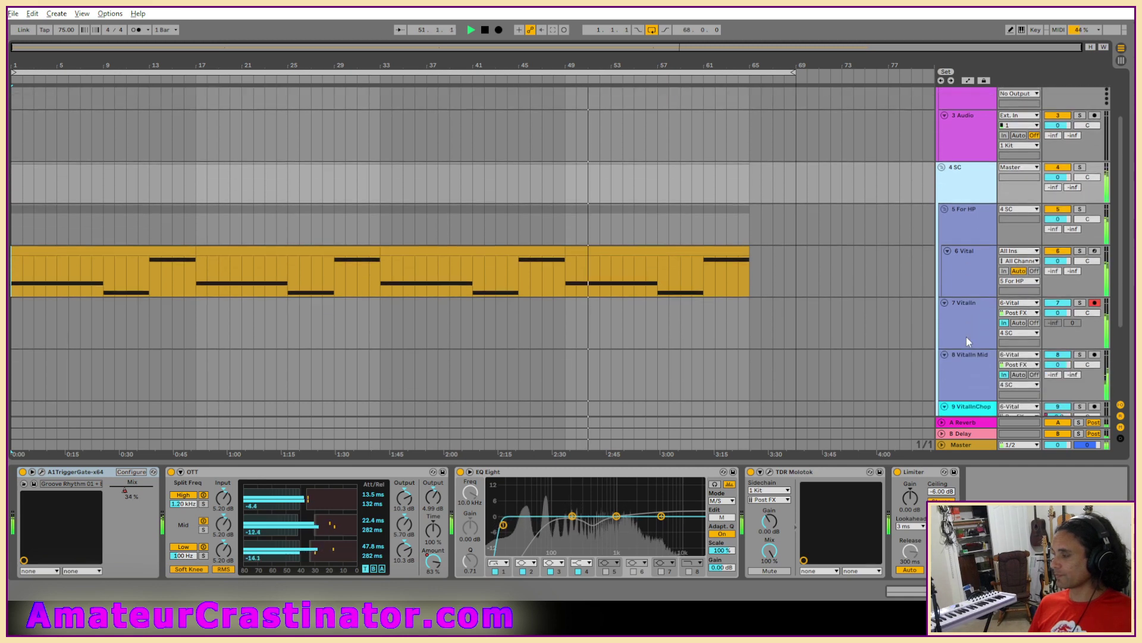
# Step: Bypass TDR Molotok in the SC group's device chain and re-enable it to compare the sound
pyautogui.click(752, 472)
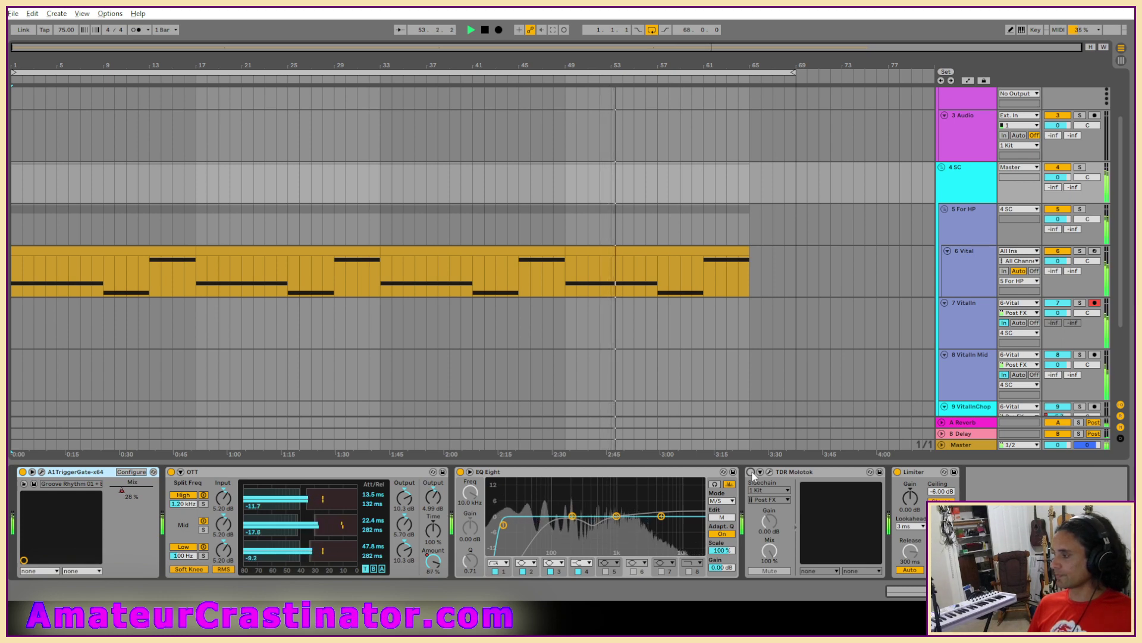
pyautogui.click(752, 473)
pyautogui.scroll(-3, 788, 351)
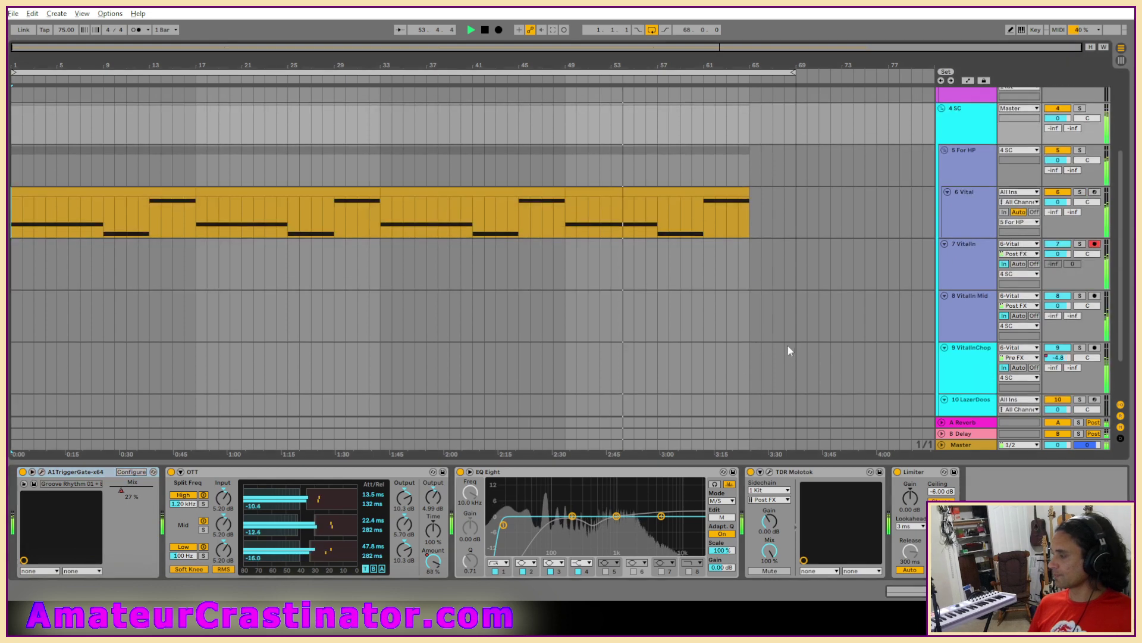
pyautogui.scroll(-2, 805, 352)
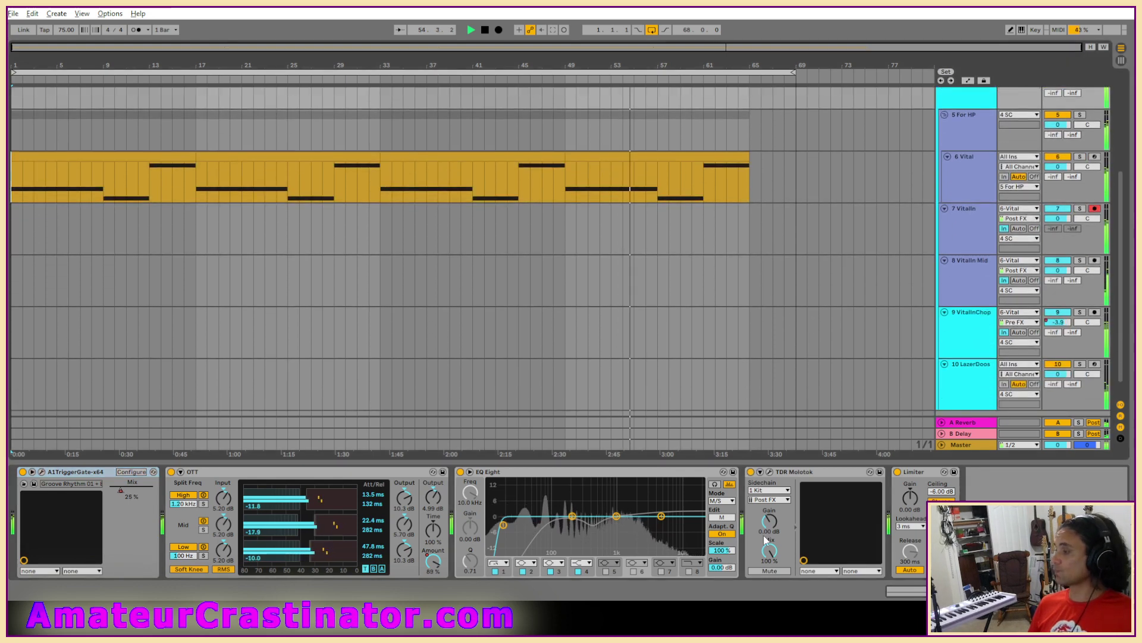
pyautogui.scroll(3, 810, 302)
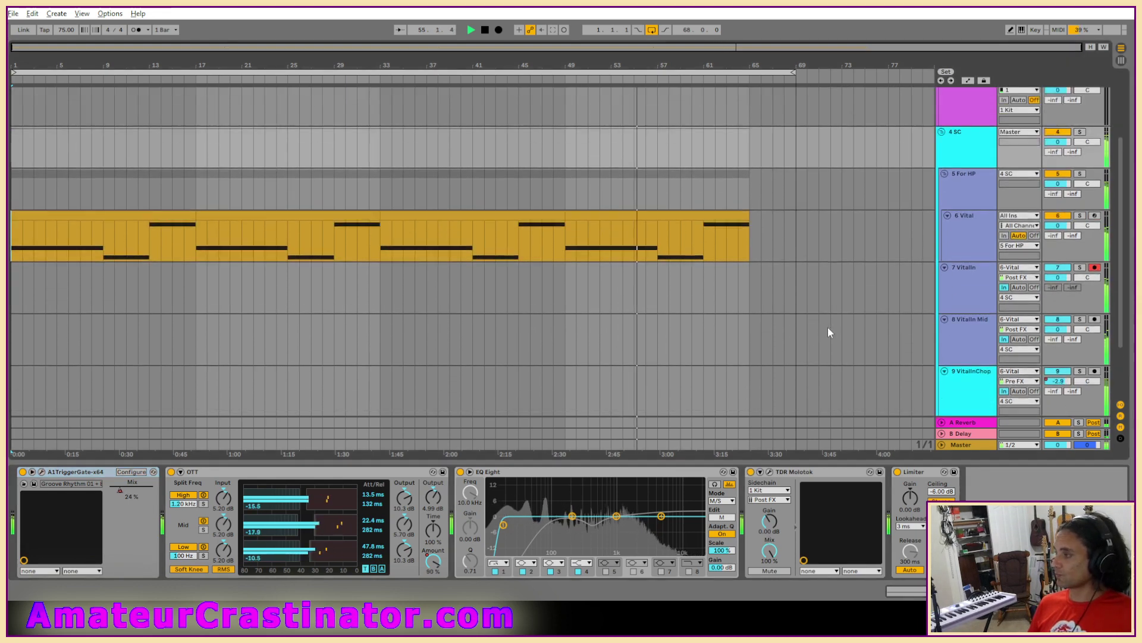
pyautogui.scroll(5, 830, 332)
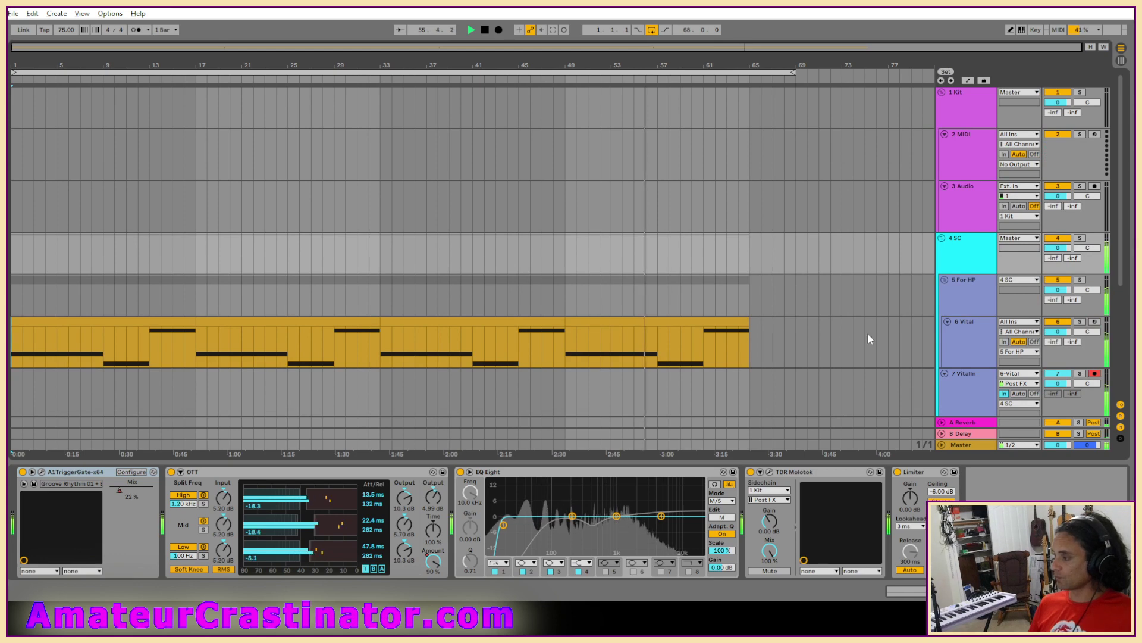
# Step: Check the MIDI track in the Kit group and examine the device chains of the Delay return and the Master
pyautogui.click(973, 162)
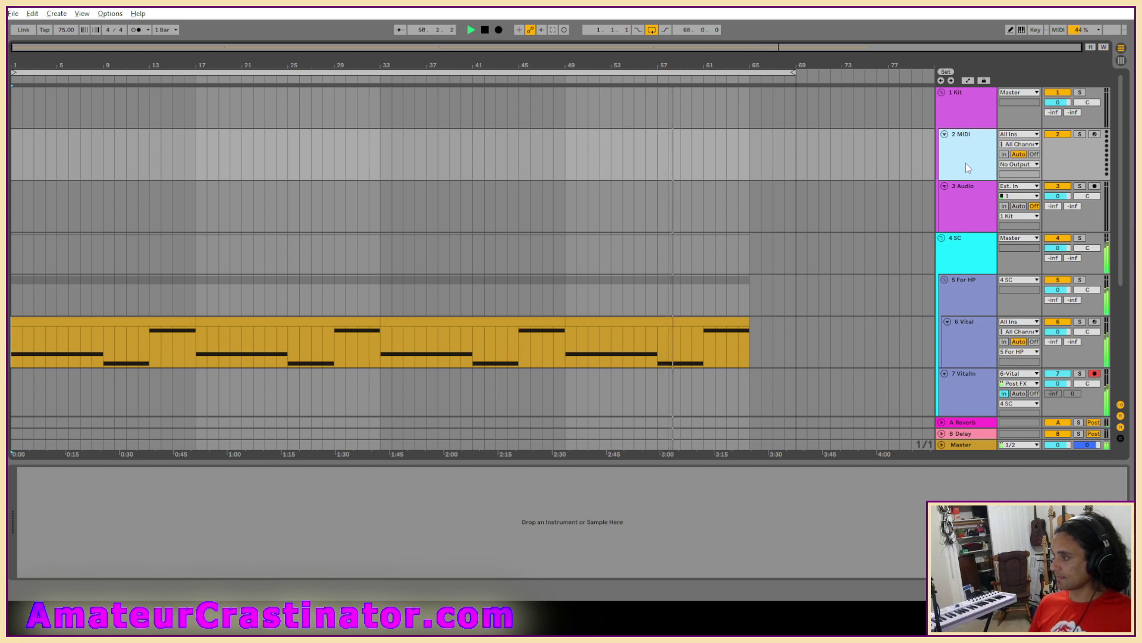
pyautogui.scroll(-4, 966, 163)
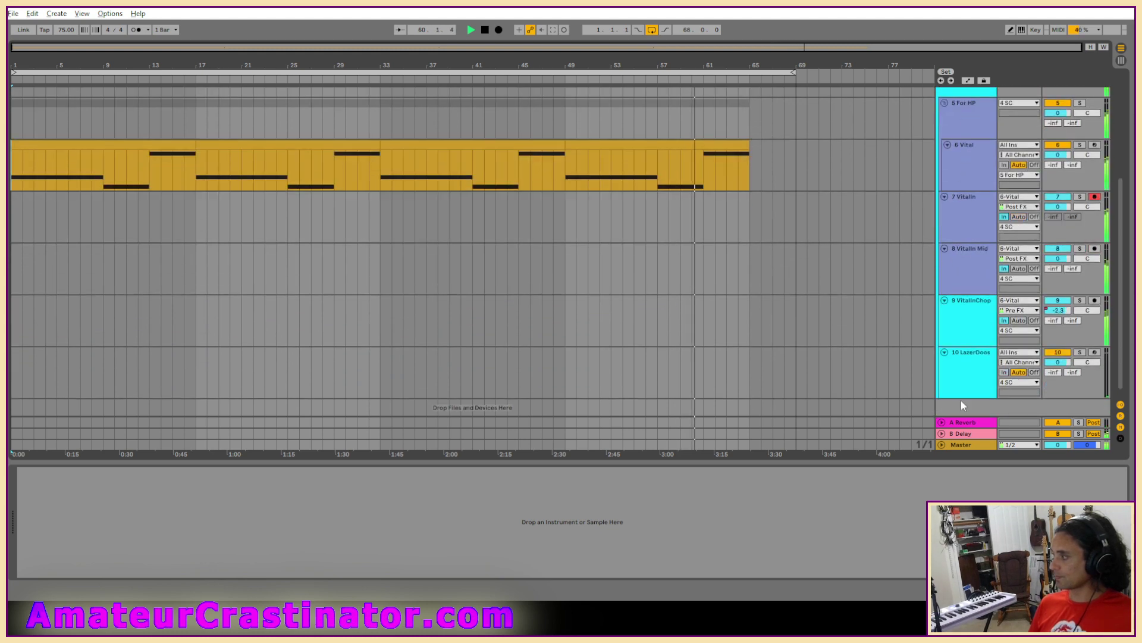
pyautogui.click(959, 434)
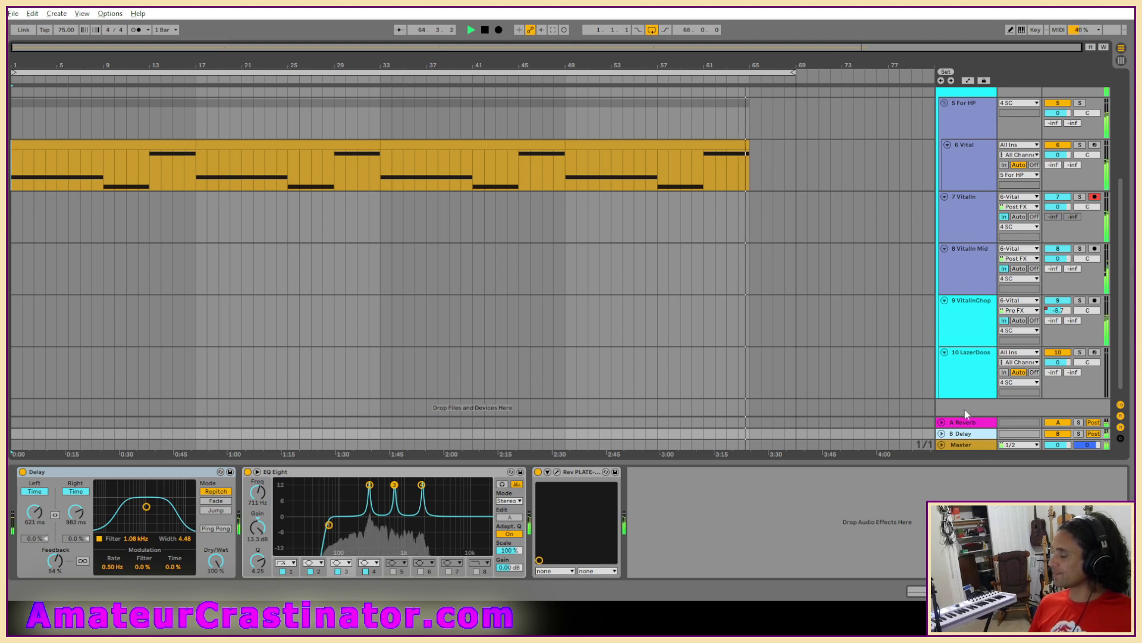
pyautogui.scroll(2, 968, 326)
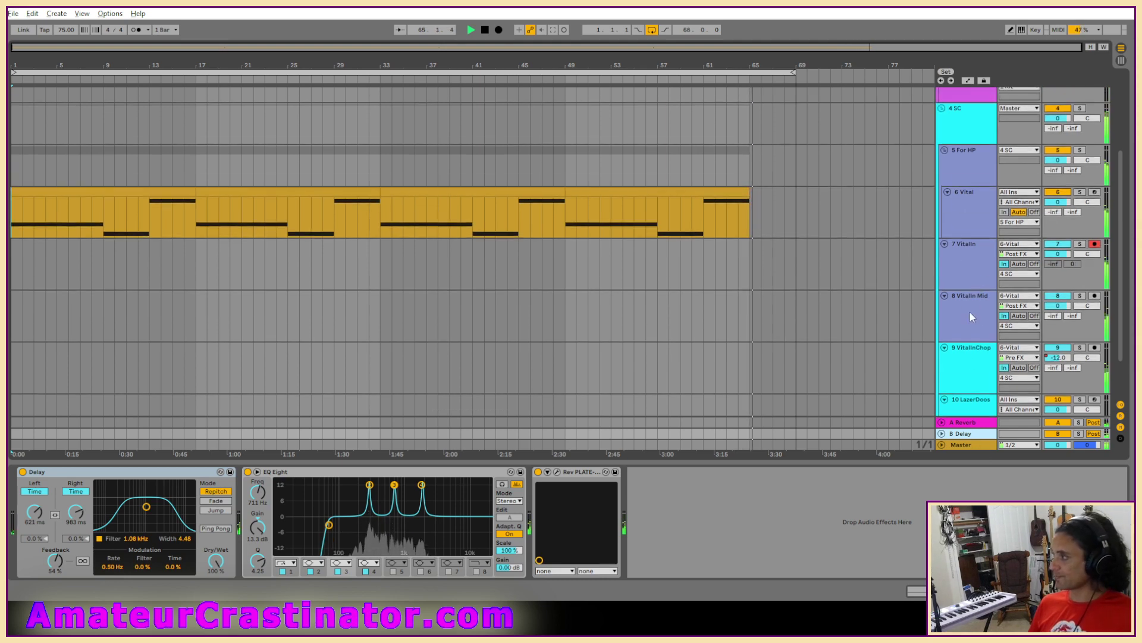
pyautogui.click(961, 446)
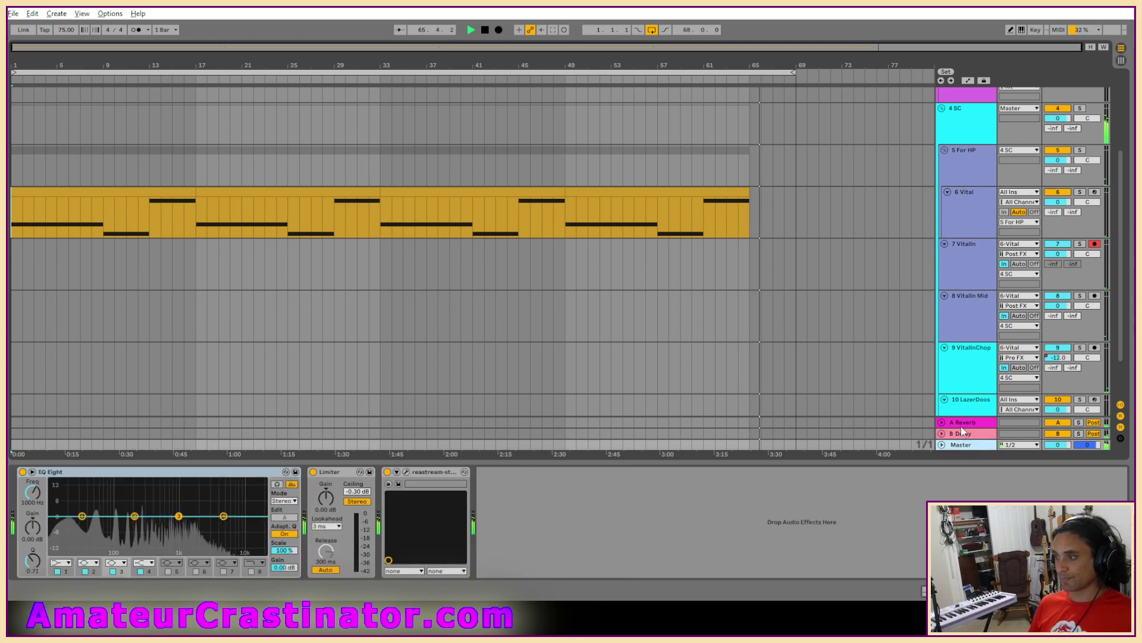
# Step: Delete the Kit group together with its MIDI and Audio tracks
pyautogui.scroll(3, 964, 164)
pyautogui.scroll(3, 962, 162)
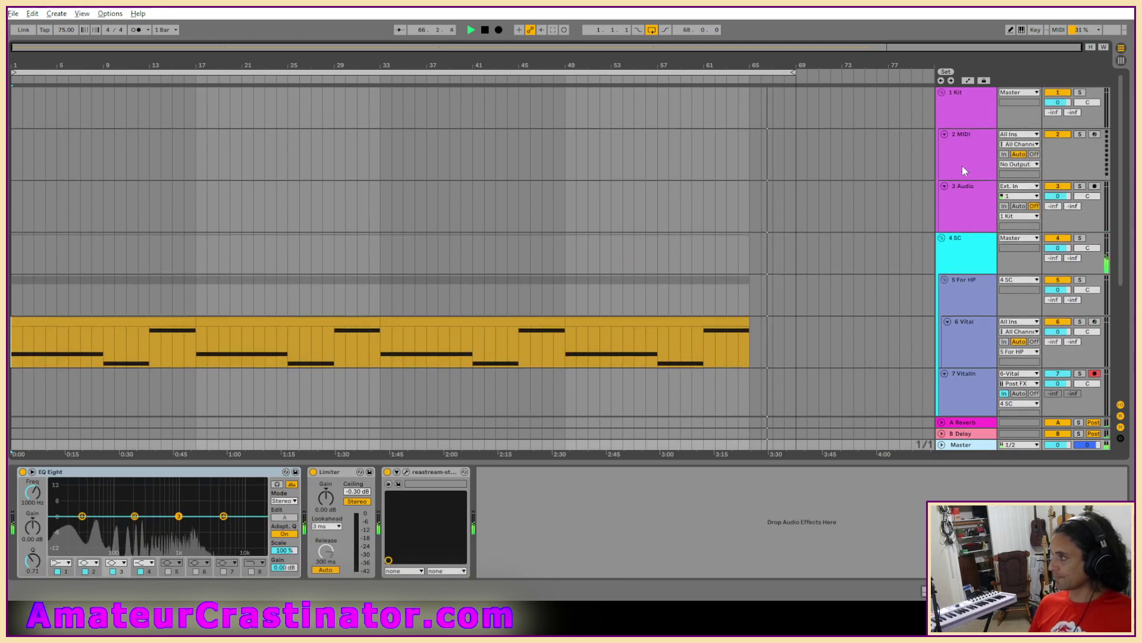
pyautogui.click(974, 121)
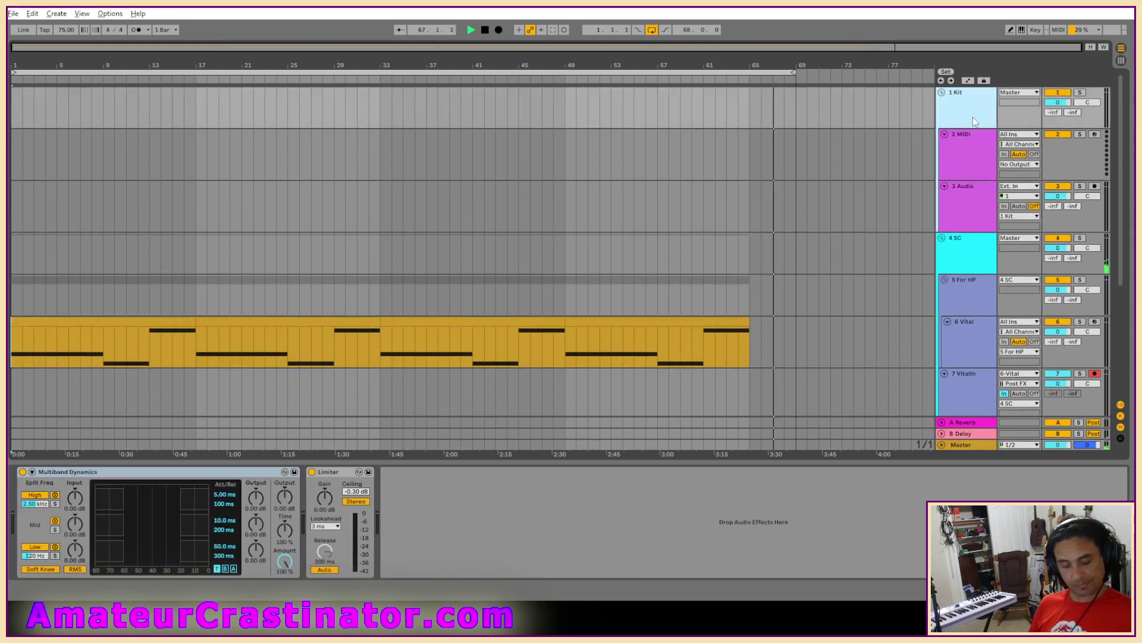
pyautogui.press('Delete')
# Step: Check the remaining tracks and examine the For HP group's device chain
pyautogui.scroll(-2, 969, 284)
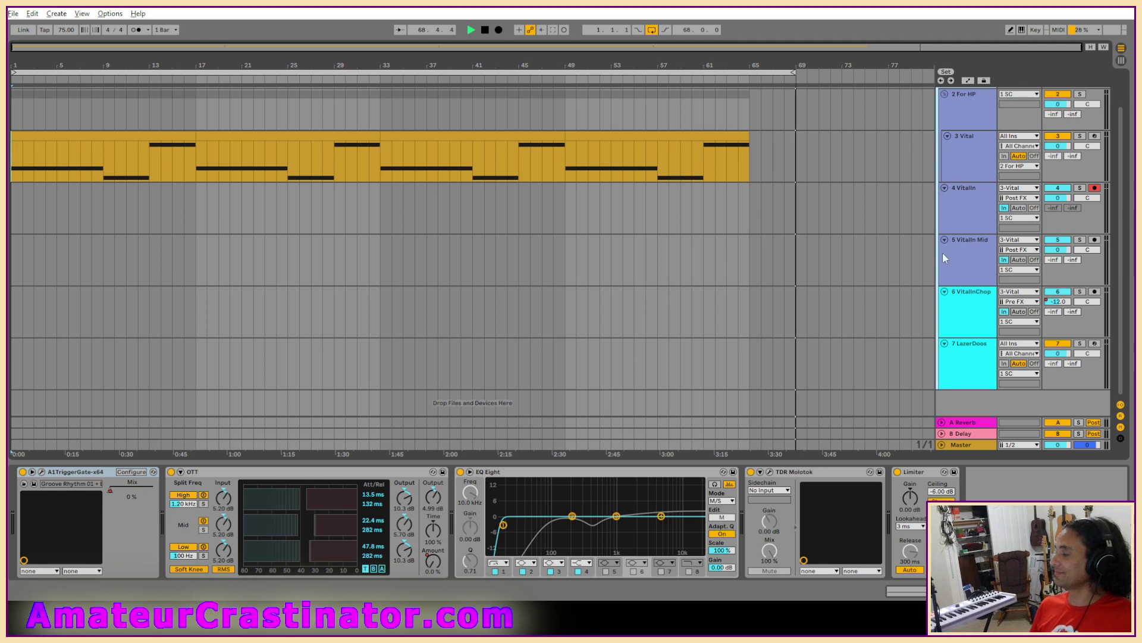
pyautogui.scroll(2, 942, 252)
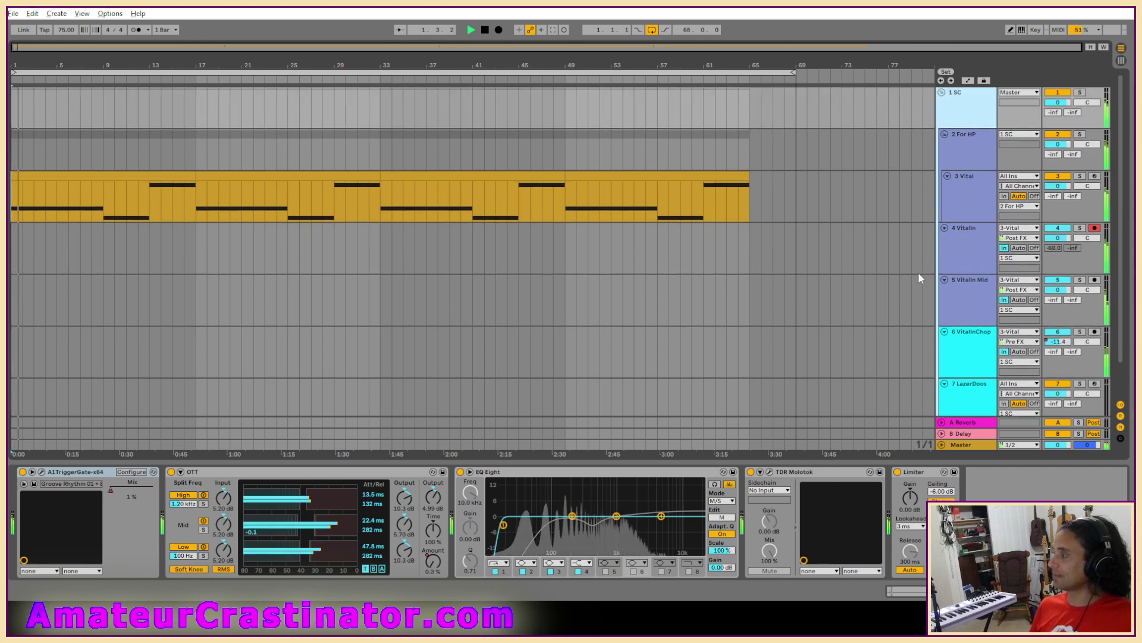
pyautogui.click(969, 159)
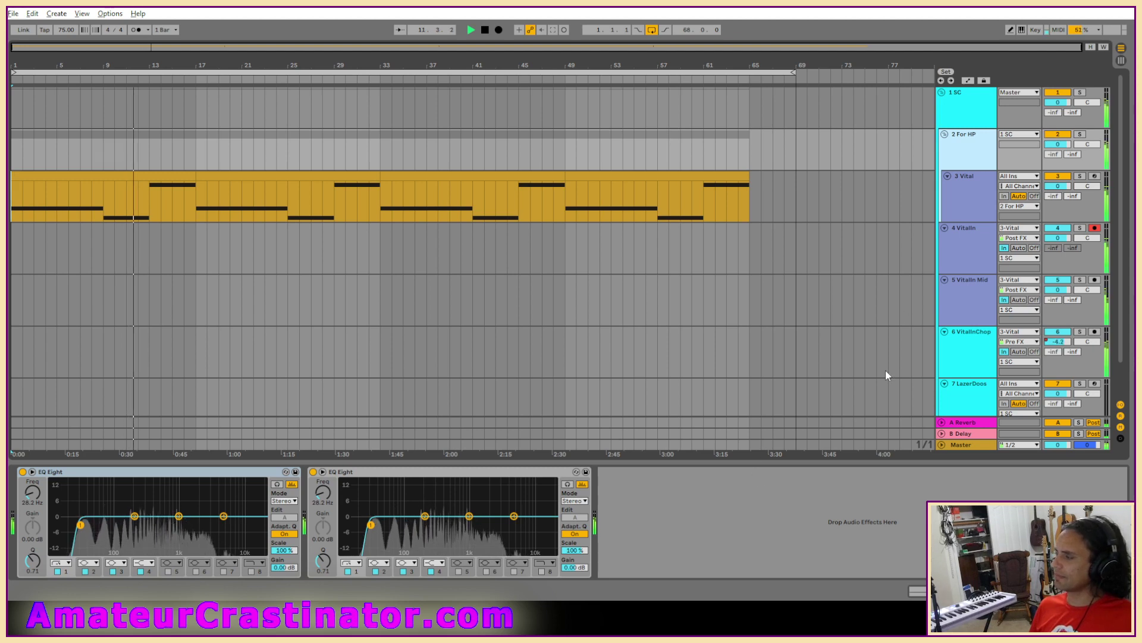
# Step: Audition VitalIn, VitalIn Mid and VitalInChop one after another, soloing the latter two, and examine their device chains
pyautogui.click(966, 253)
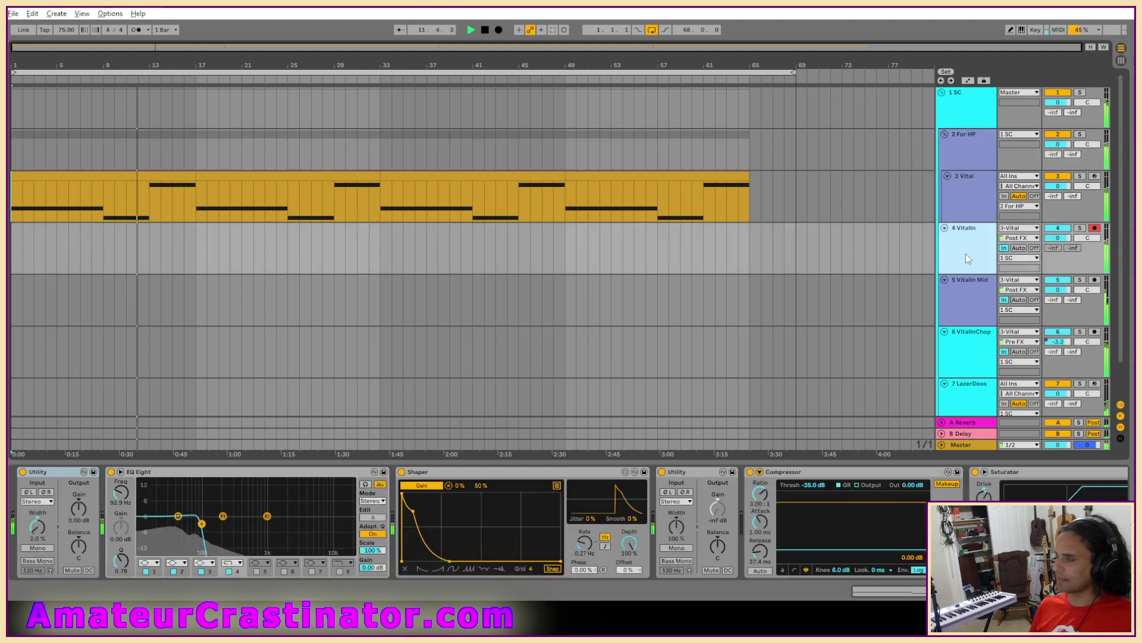
pyautogui.click(965, 302)
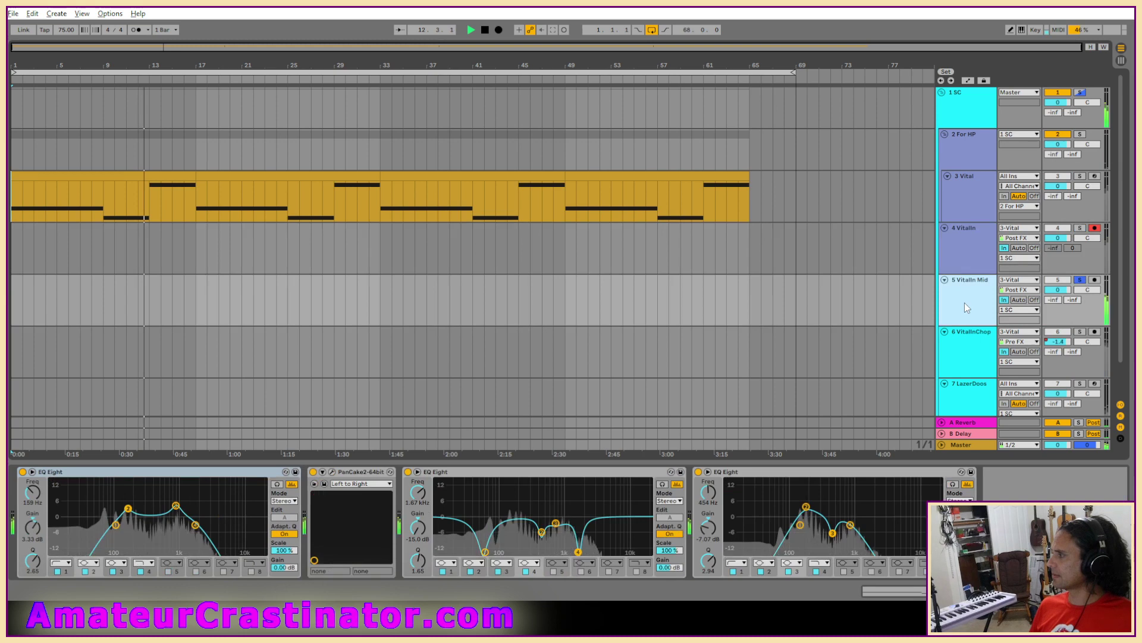
pyautogui.click(969, 353)
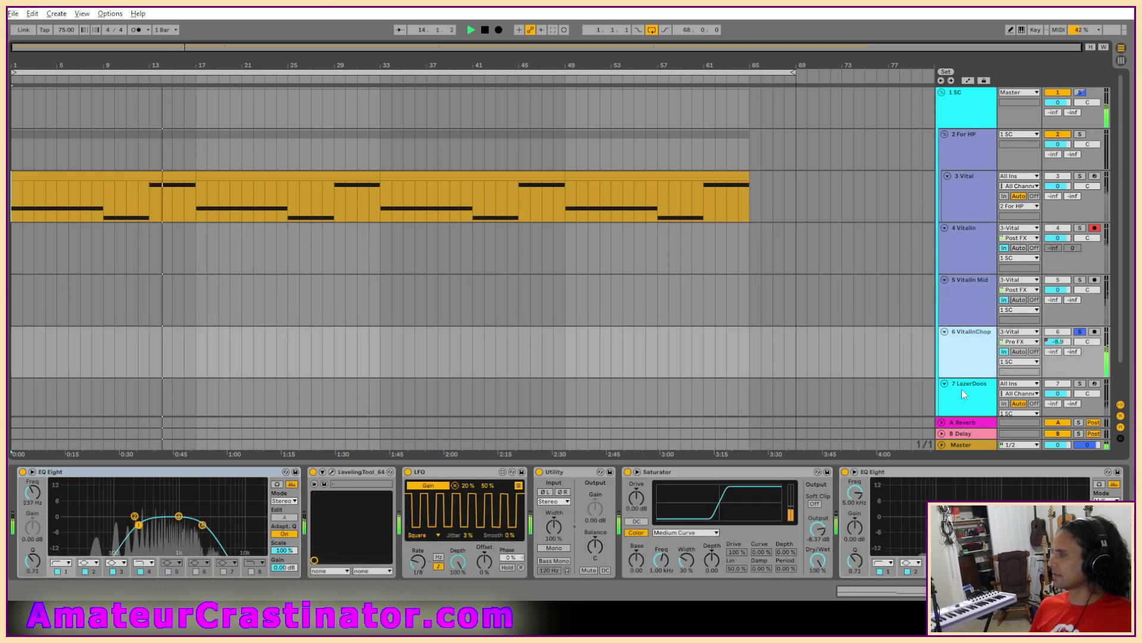
# Step: Solo the LazerDoos track and examine its device chain from Melodic Steps through to the final EQ Eight
pyautogui.scroll(-2, 962, 388)
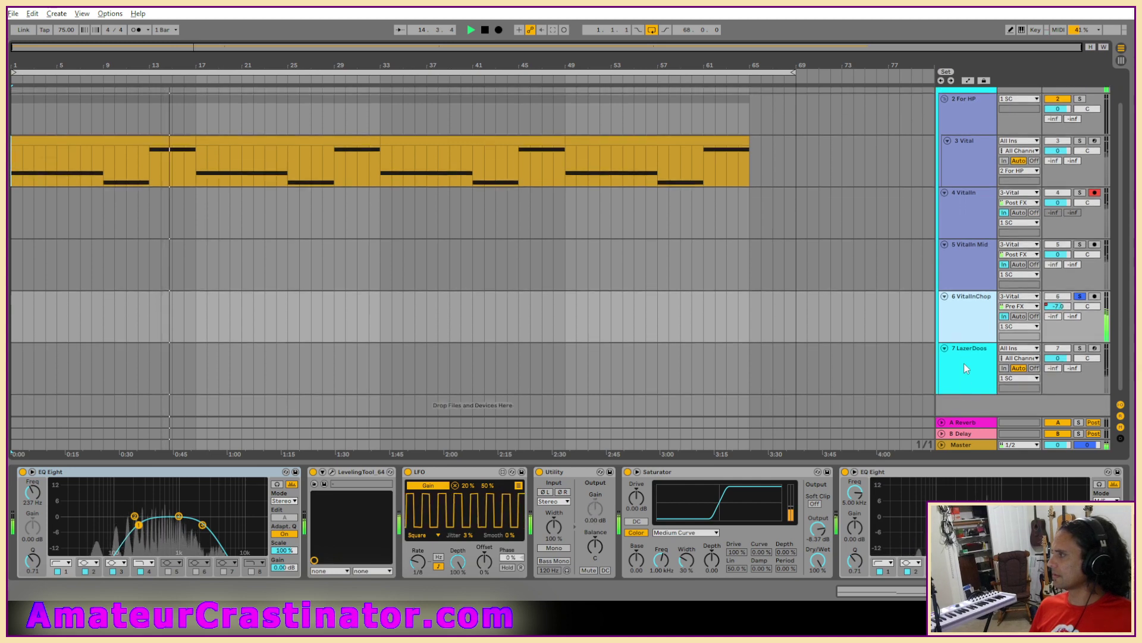
pyautogui.scroll(2, 963, 363)
pyautogui.scroll(-2, 970, 369)
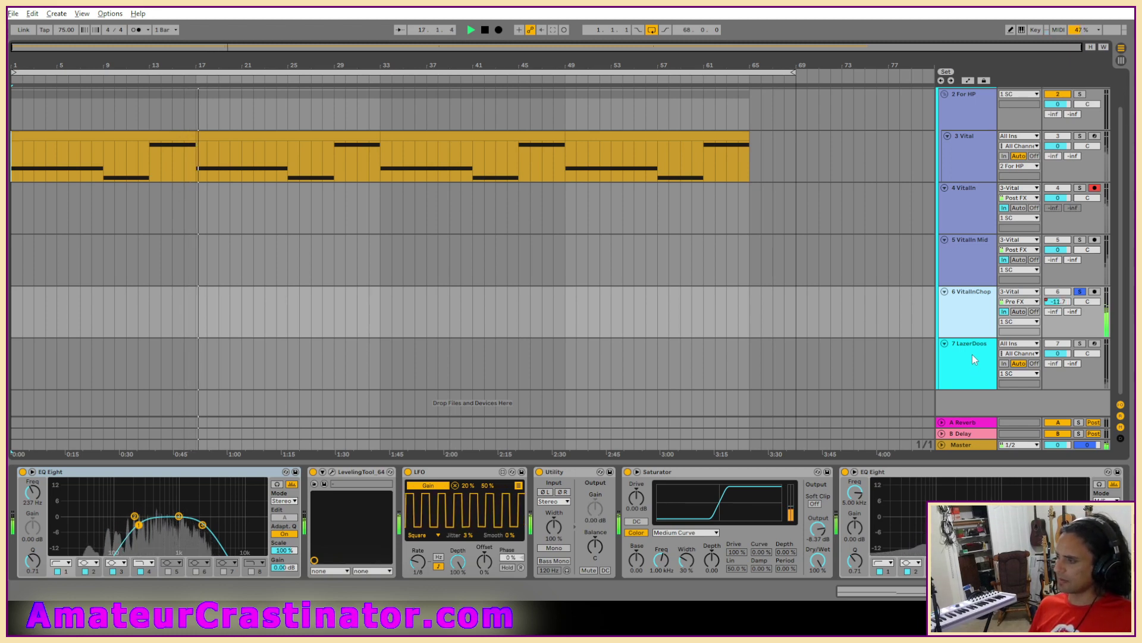
pyautogui.click(973, 354)
pyautogui.press('s')
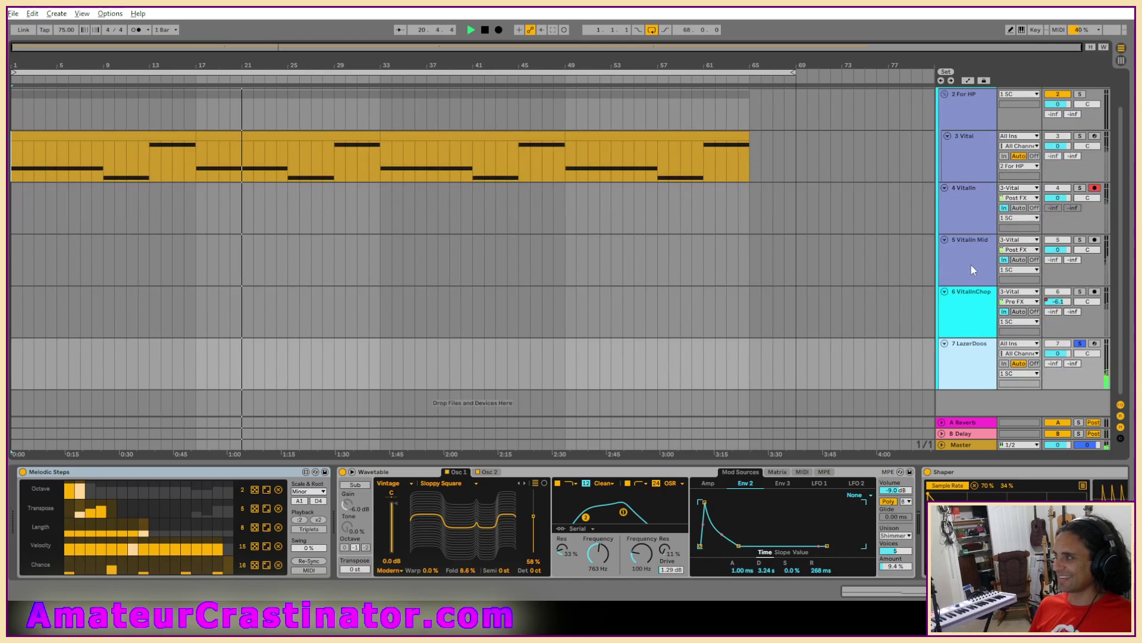
pyautogui.click(969, 364)
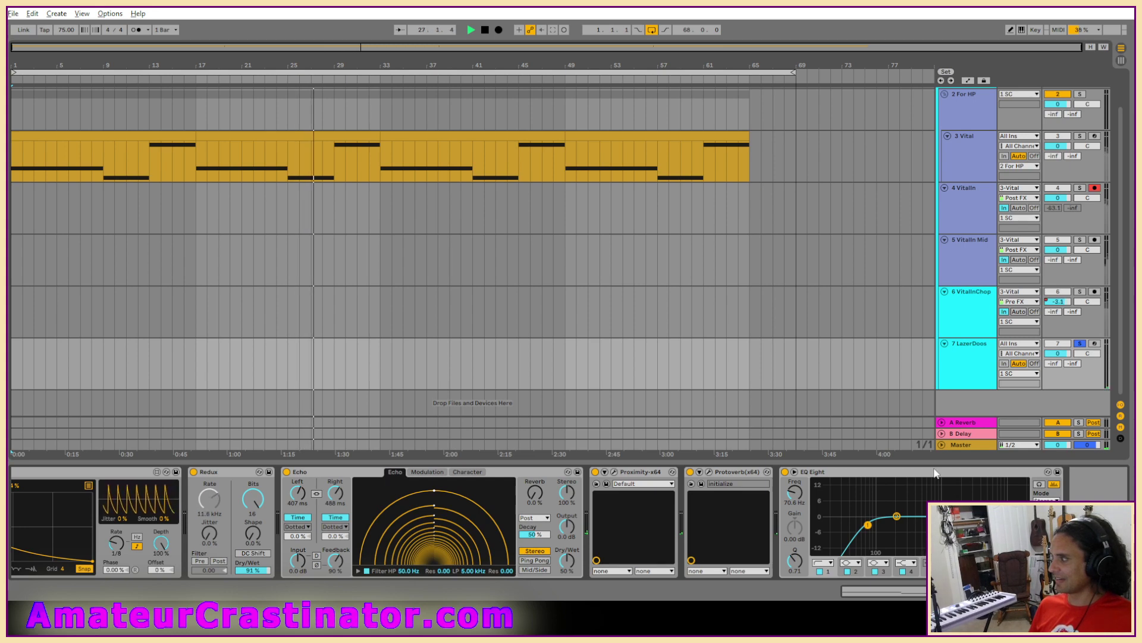
pyautogui.hscroll(-10, 470, 523)
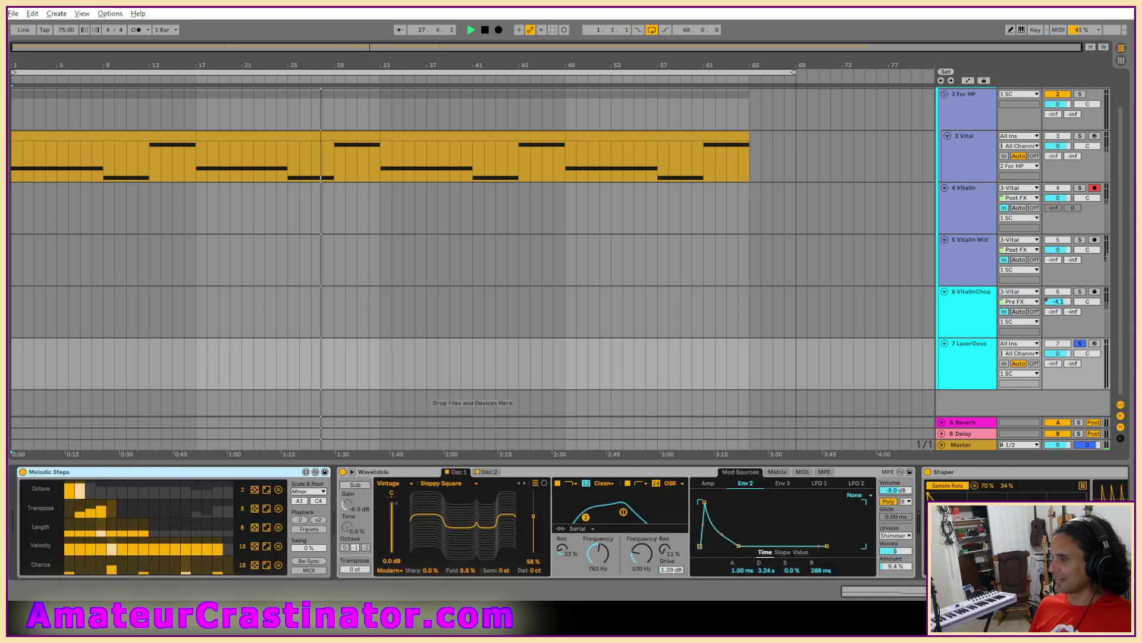
pyautogui.hscroll(10, 568, 523)
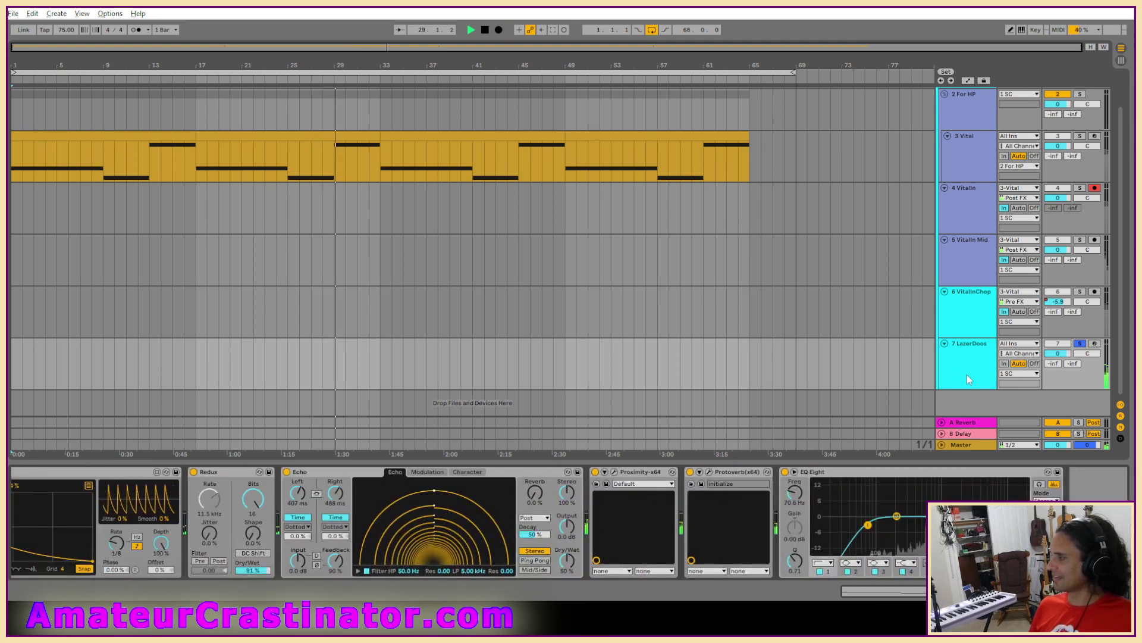
# Step: Compare the device chains of VitalIn Mid, LazerDoos and VitalIn, soloing VitalIn to hear it alone and checking its LFO and Shaper modulators
pyautogui.click(669, 264)
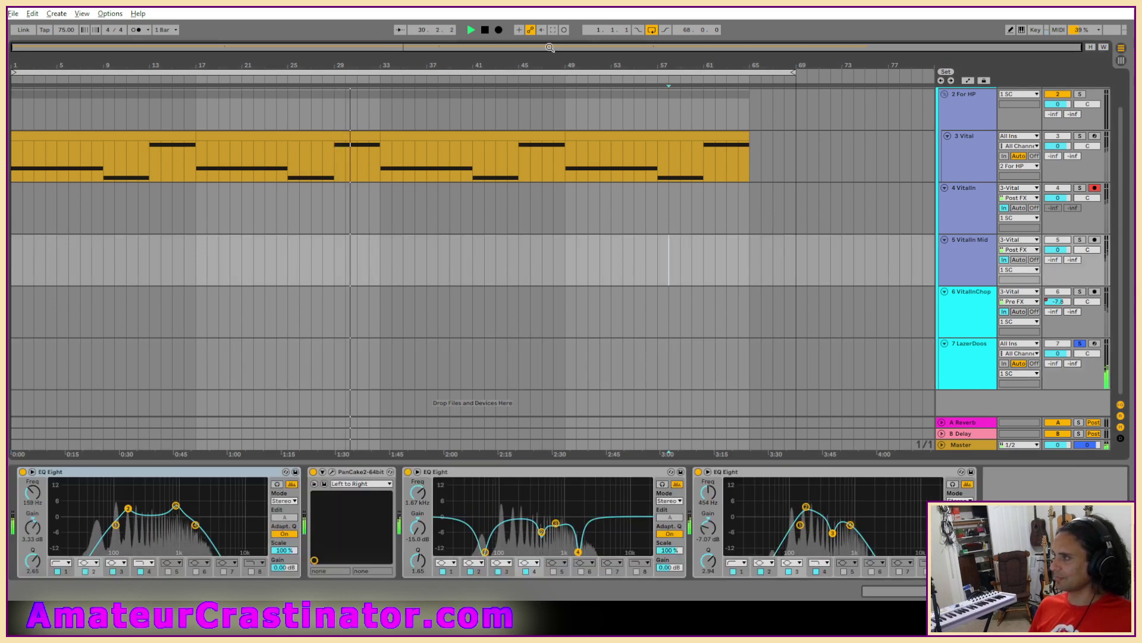
pyautogui.click(963, 355)
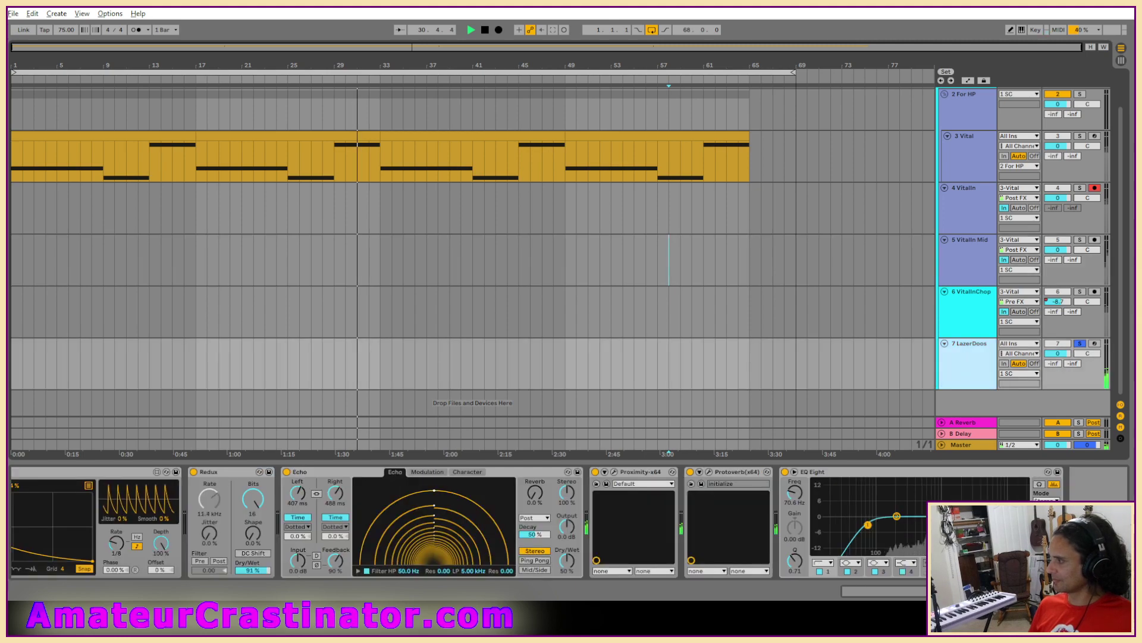
pyautogui.click(947, 231)
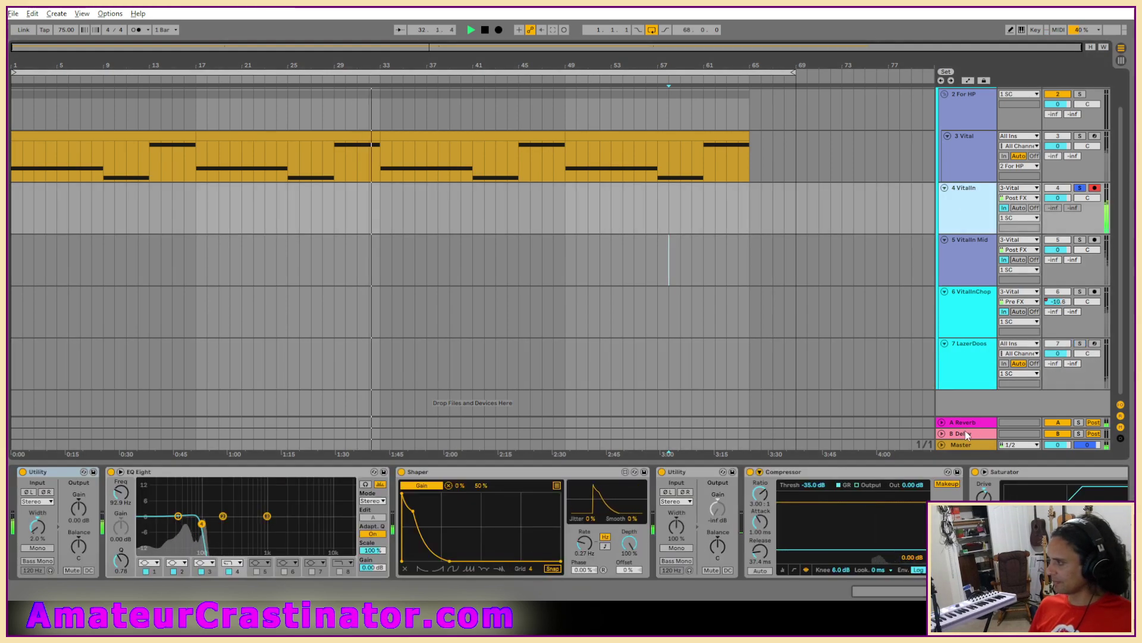
pyautogui.click(970, 355)
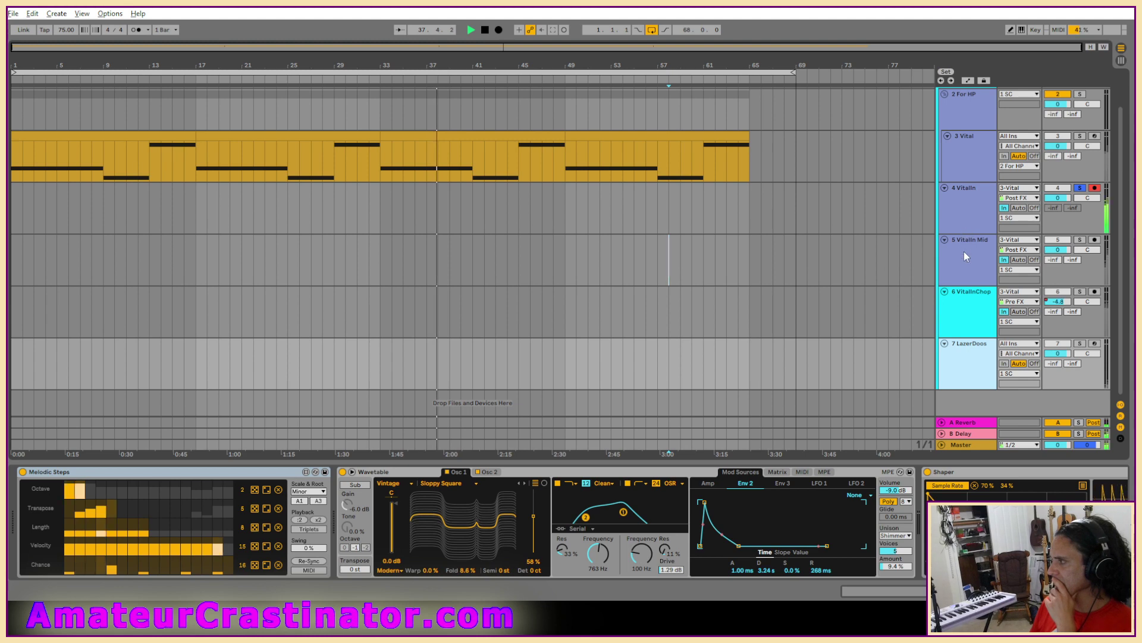
pyautogui.click(968, 205)
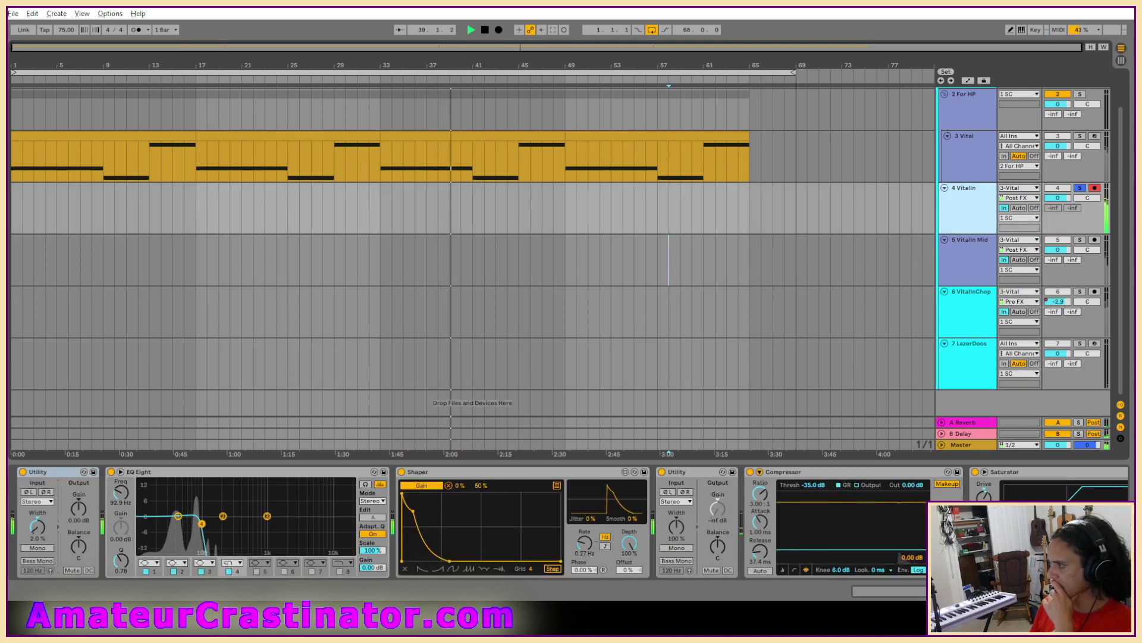
pyautogui.hscroll(10, 533, 522)
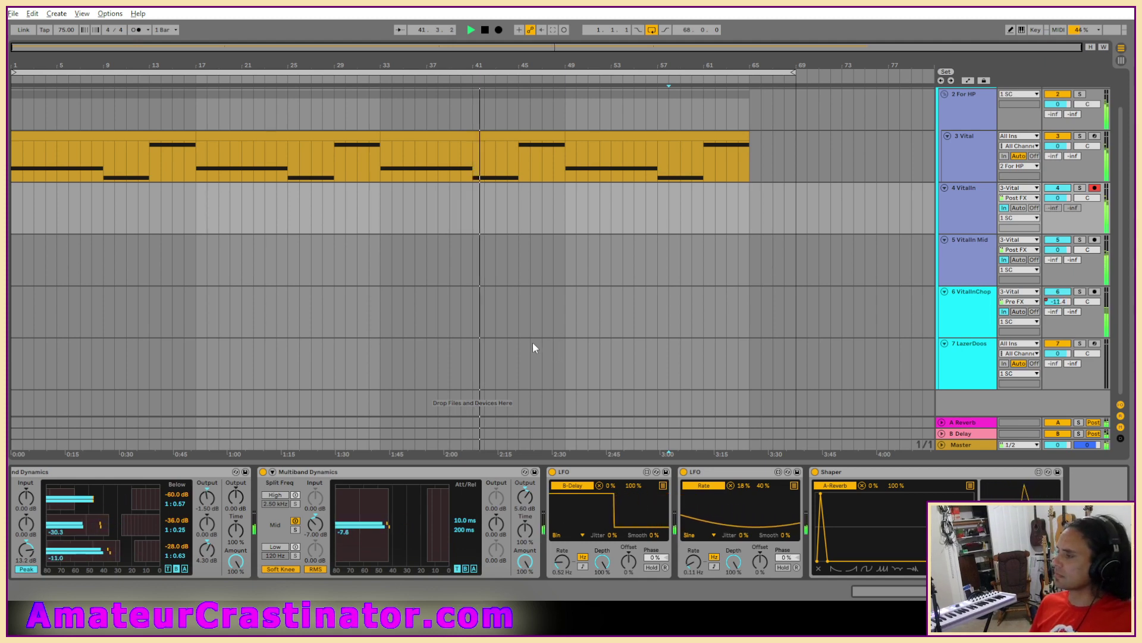
# Step: Examine the LazerDoos device chain again while it plays past the end of the Vital clip, and stop playback
pyautogui.click(793, 355)
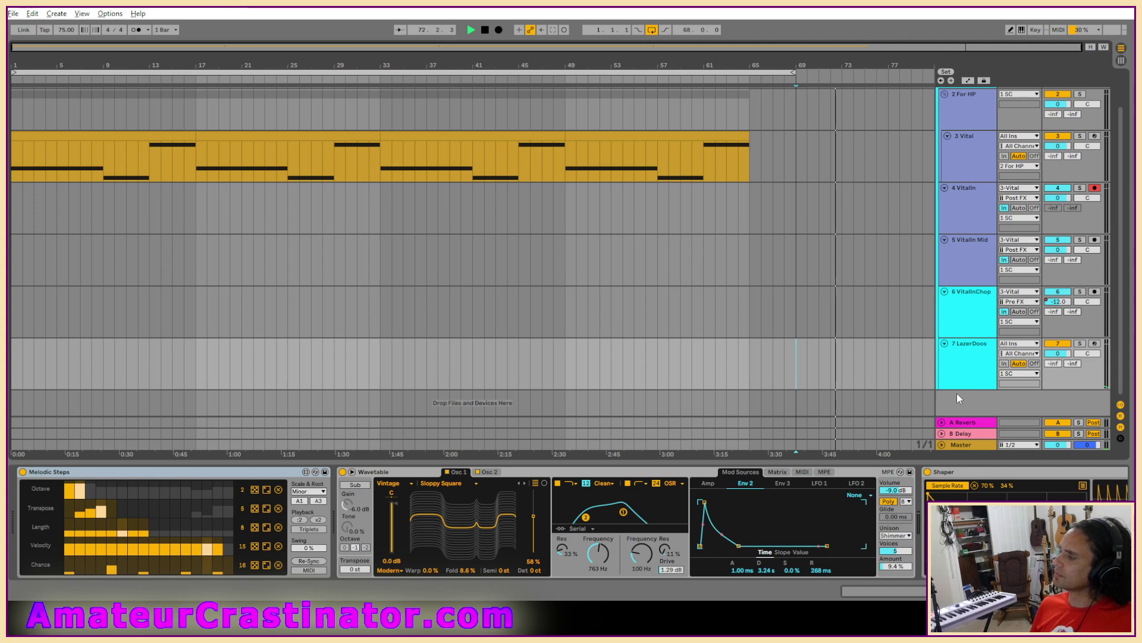
pyautogui.click(1065, 591)
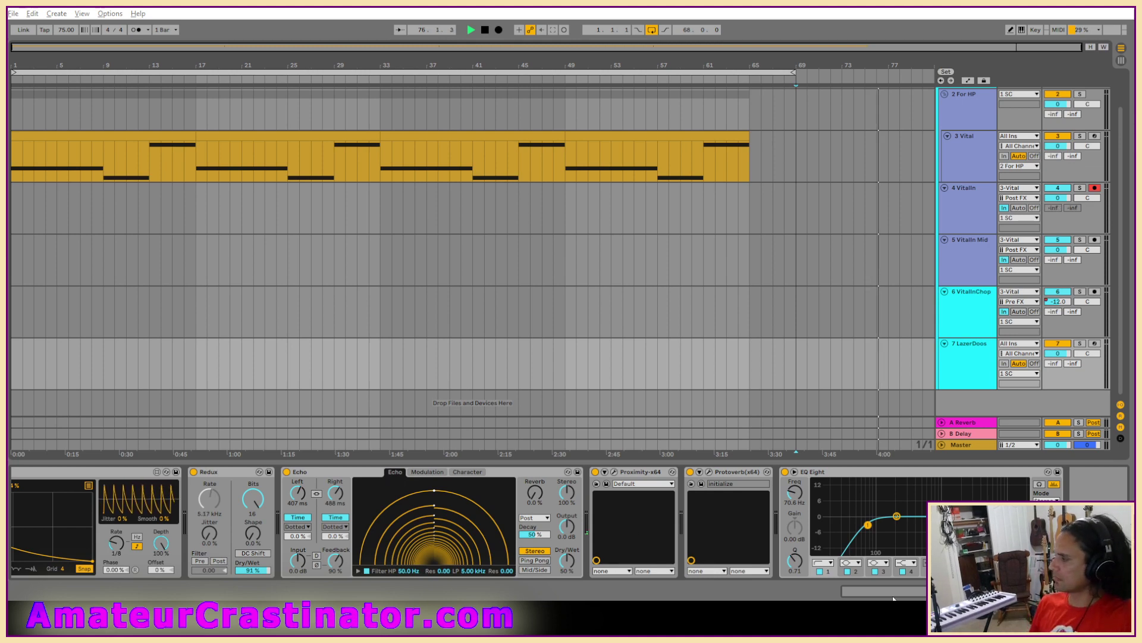
pyautogui.click(1005, 591)
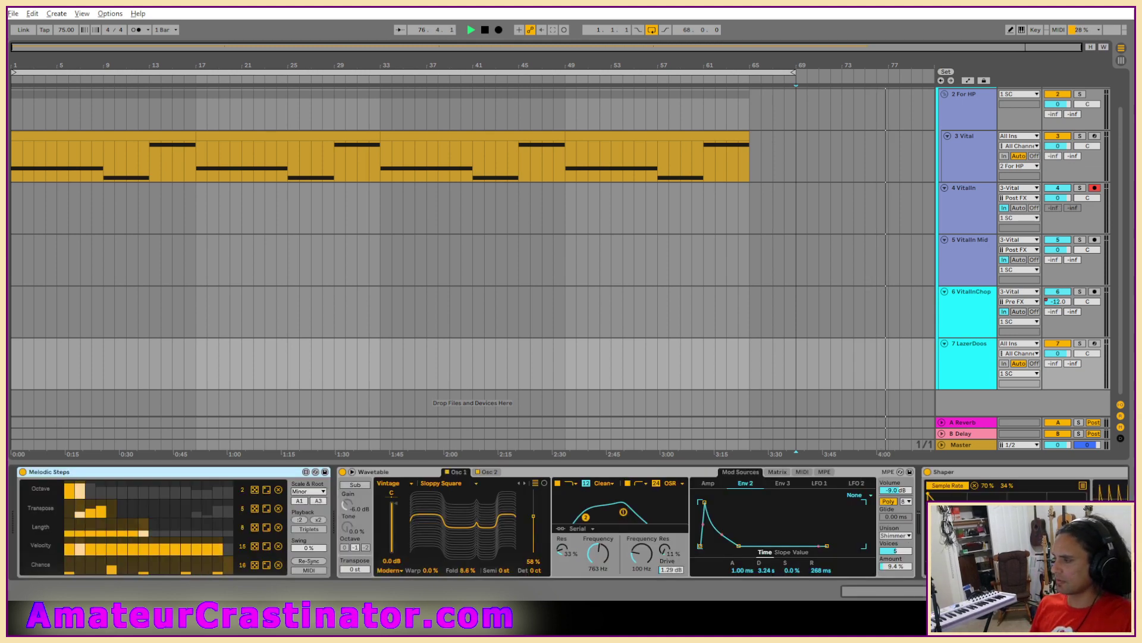
pyautogui.click(1065, 591)
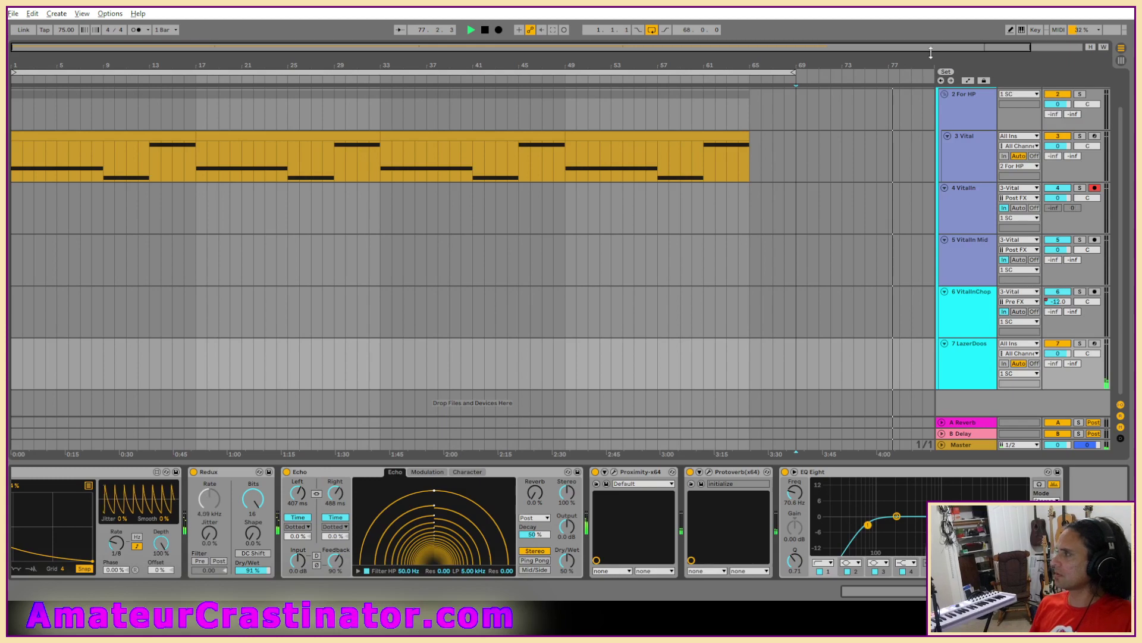
pyautogui.doubleClick(933, 50)
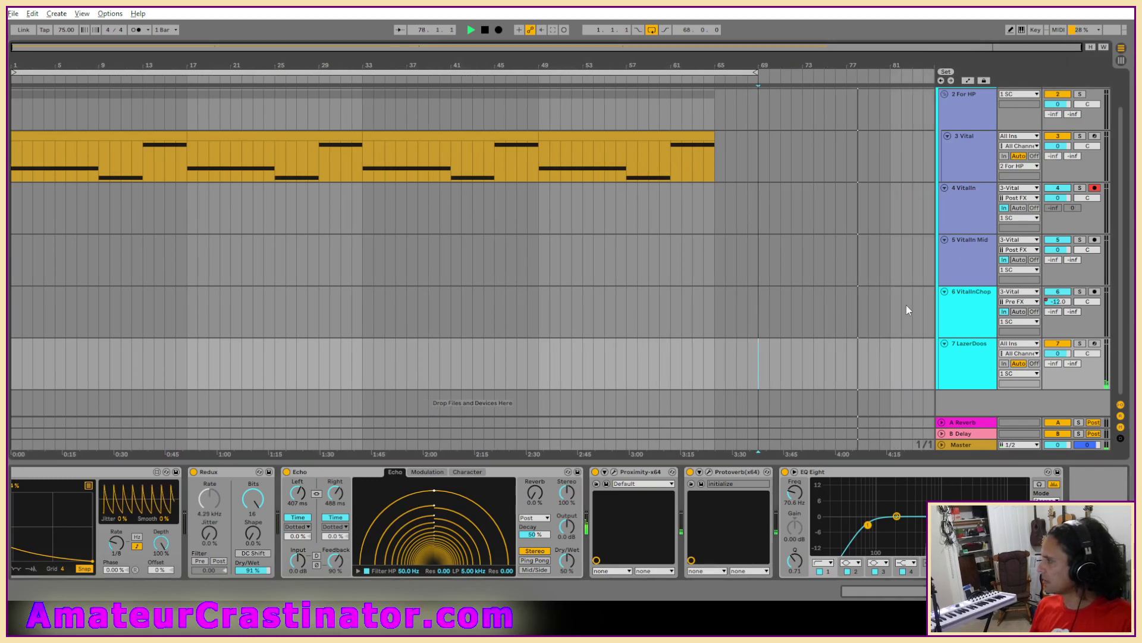
pyautogui.click(1013, 591)
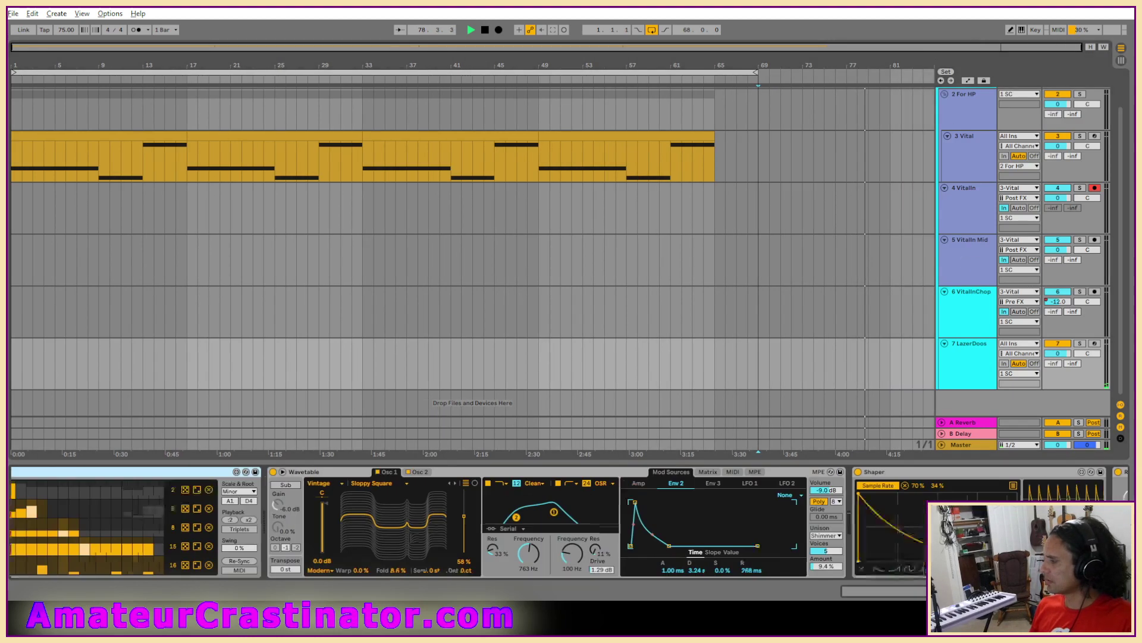
pyautogui.moveTo(1013, 590); pyautogui.dragTo(999, 591)
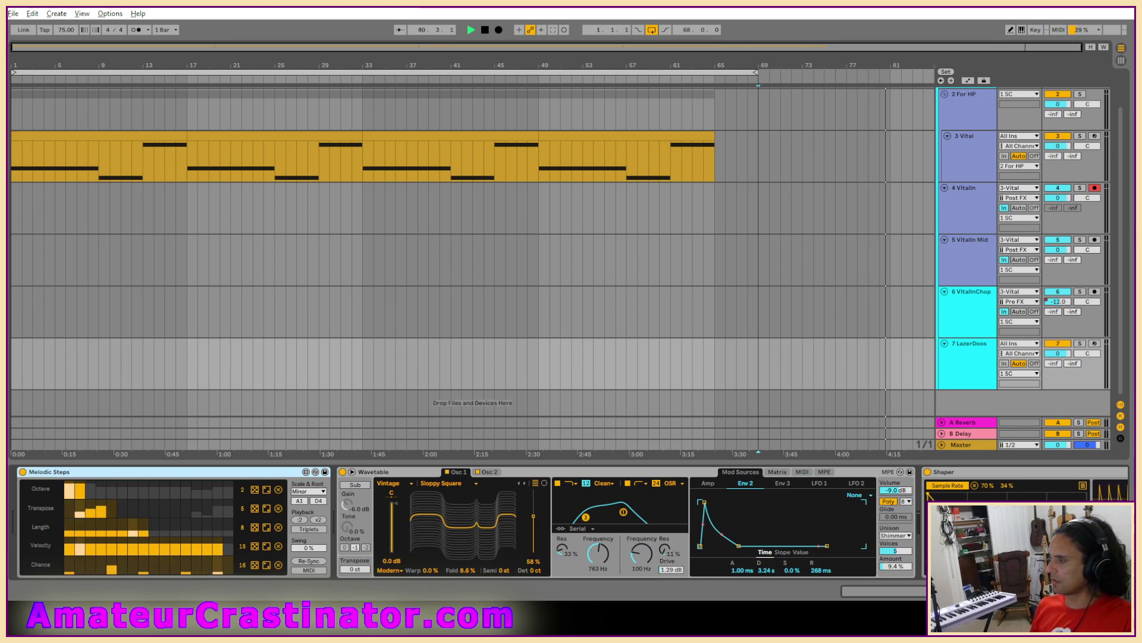
pyautogui.moveTo(1000, 591); pyautogui.dragTo(1071, 591)
pyautogui.press('space')
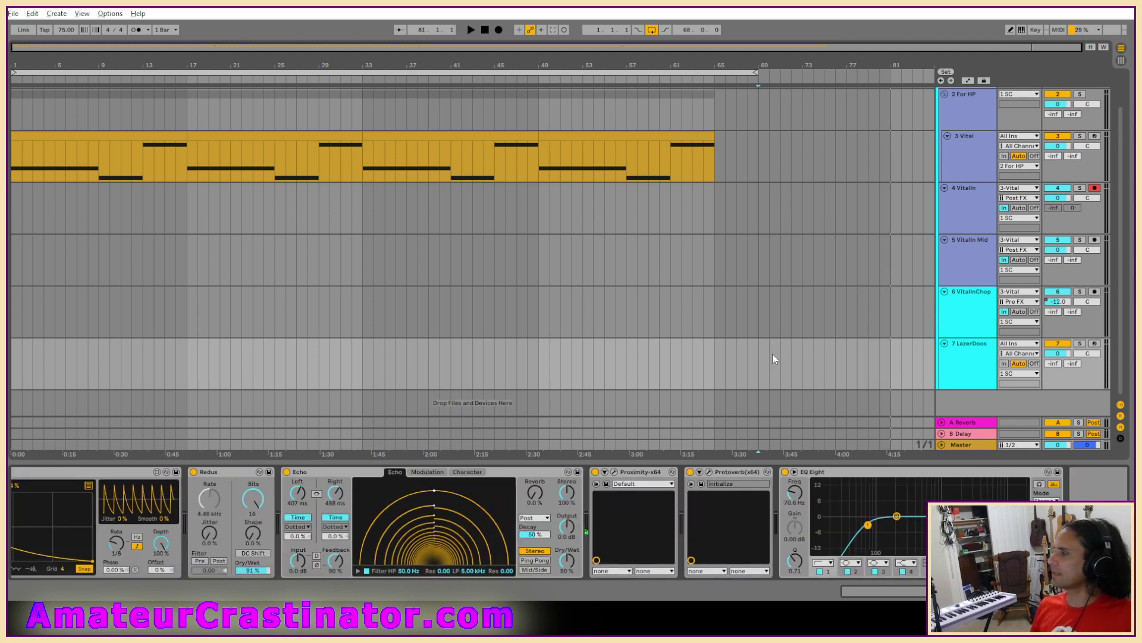
# Step: Try twice to record directly onto the armed LazerDoos track from bar 69, undoing each take
pyautogui.click(772, 355)
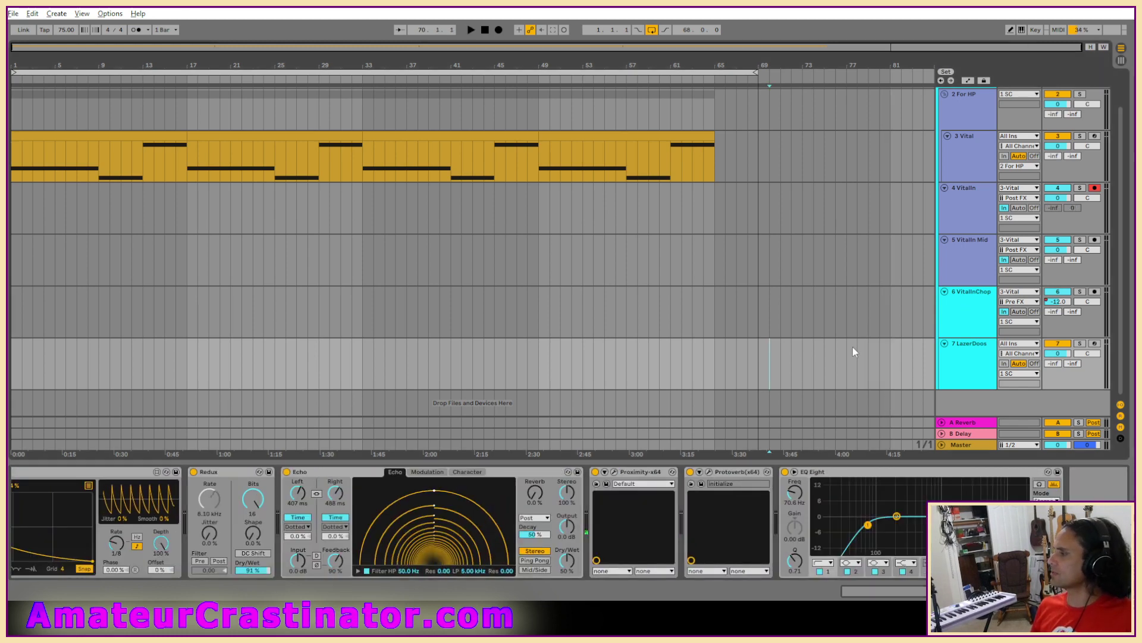
pyautogui.click(1095, 343)
pyautogui.click(499, 30)
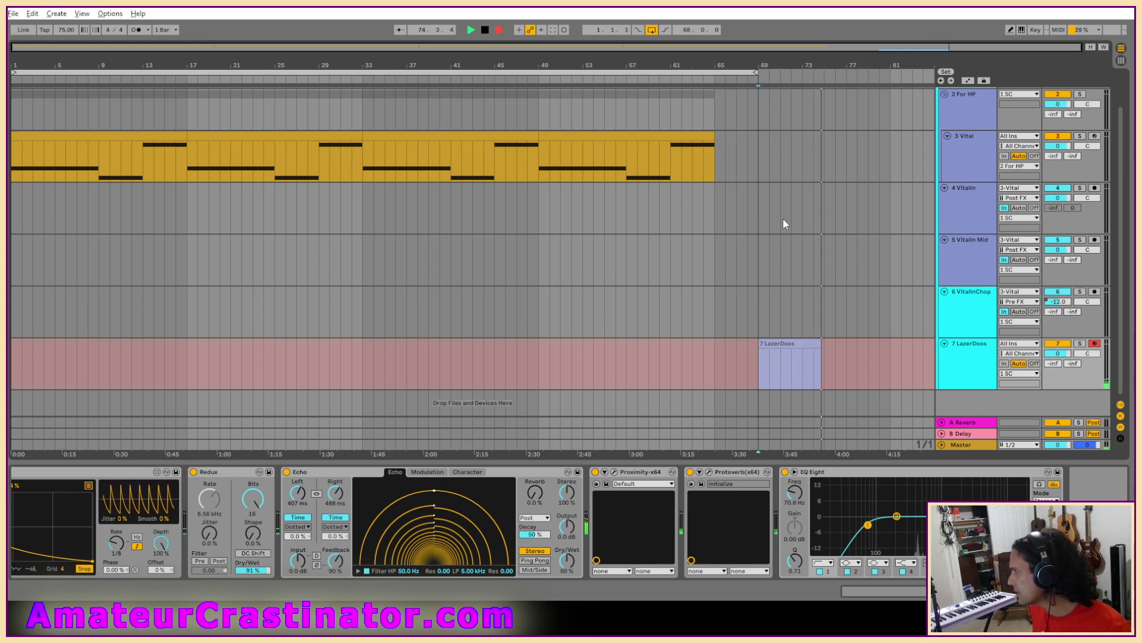
pyautogui.press('space')
pyautogui.hotkey('ctrl', 'z')
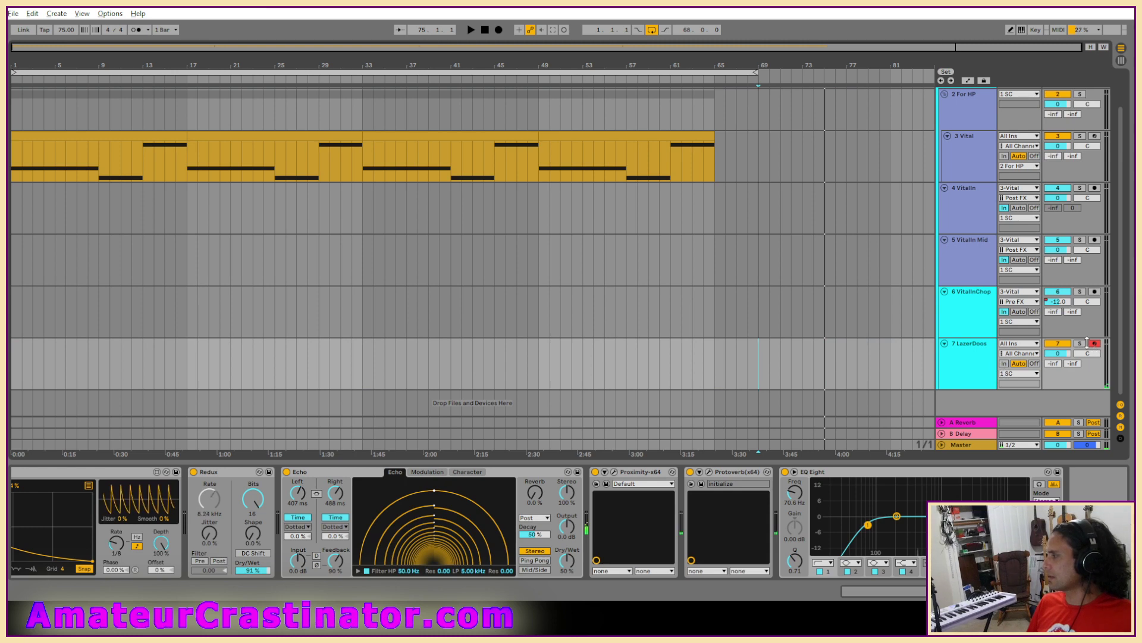
pyautogui.click(498, 32)
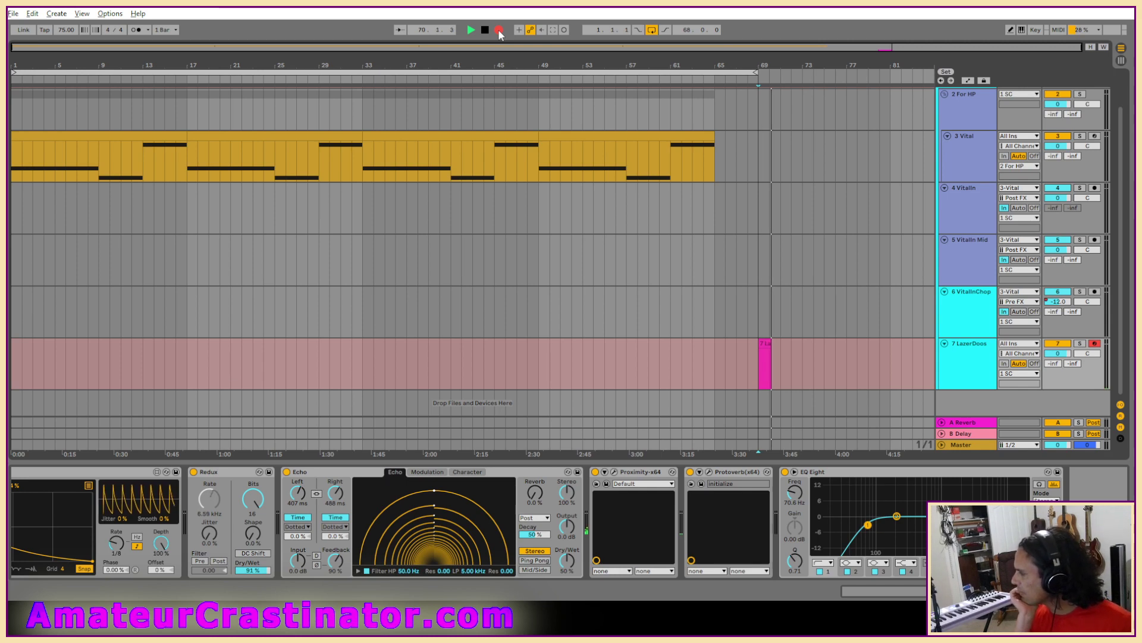
pyautogui.press('space')
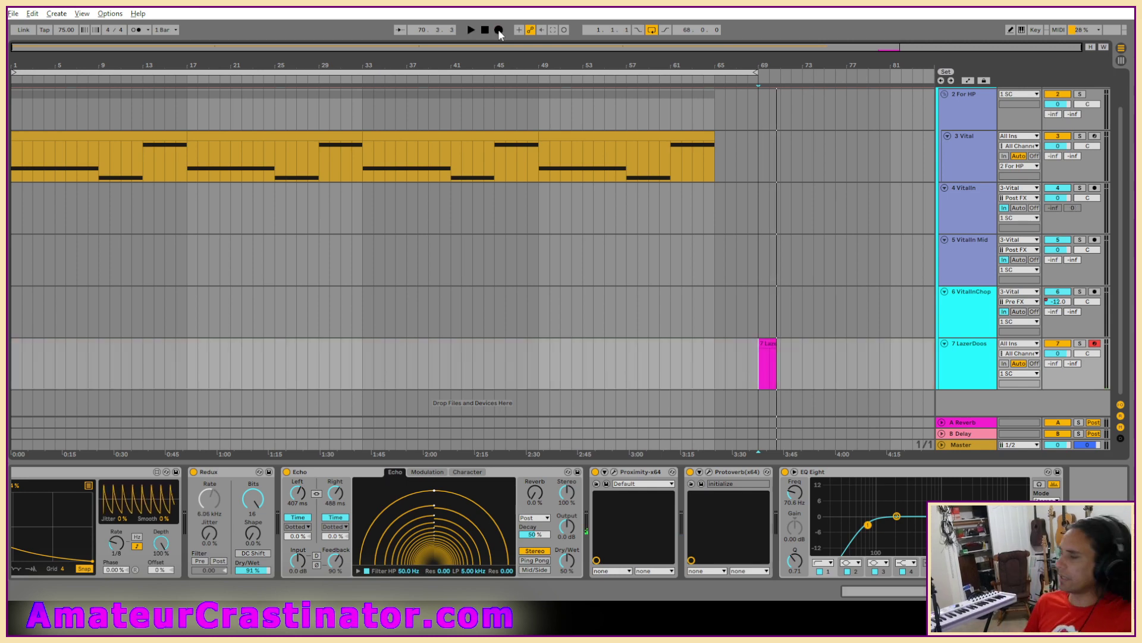
pyautogui.hotkey('ctrl', 'z')
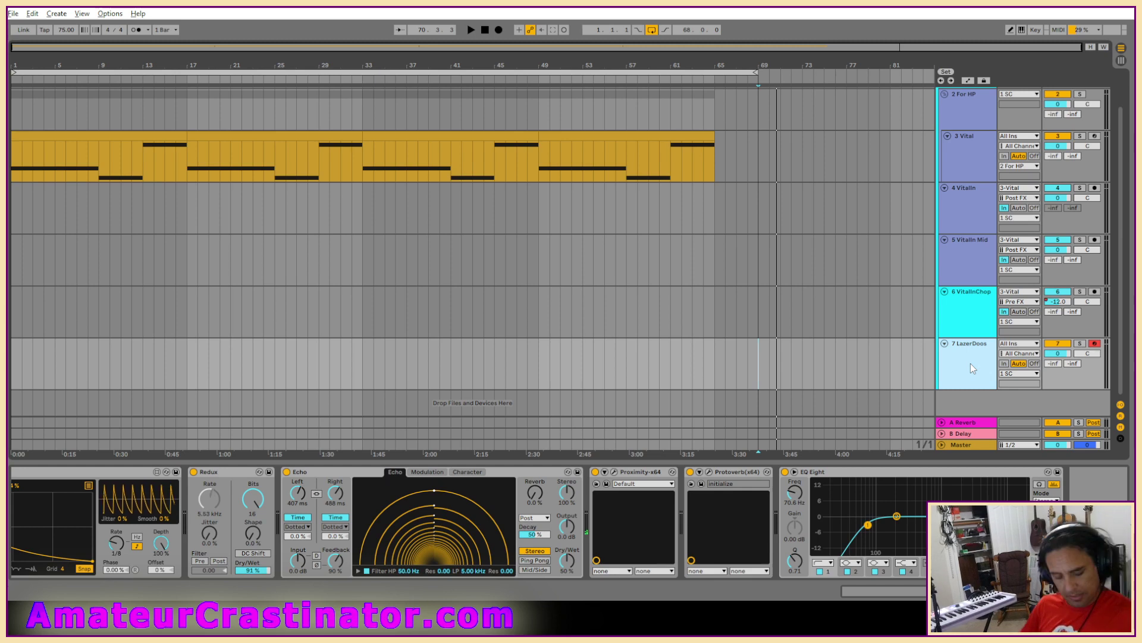
# Step: Insert a MIDI track below LazerDoos with 7-LazerDoos as its input, and record the generated notes into it from bar 69
pyautogui.hotkey('ctrl', 'shift', 't')
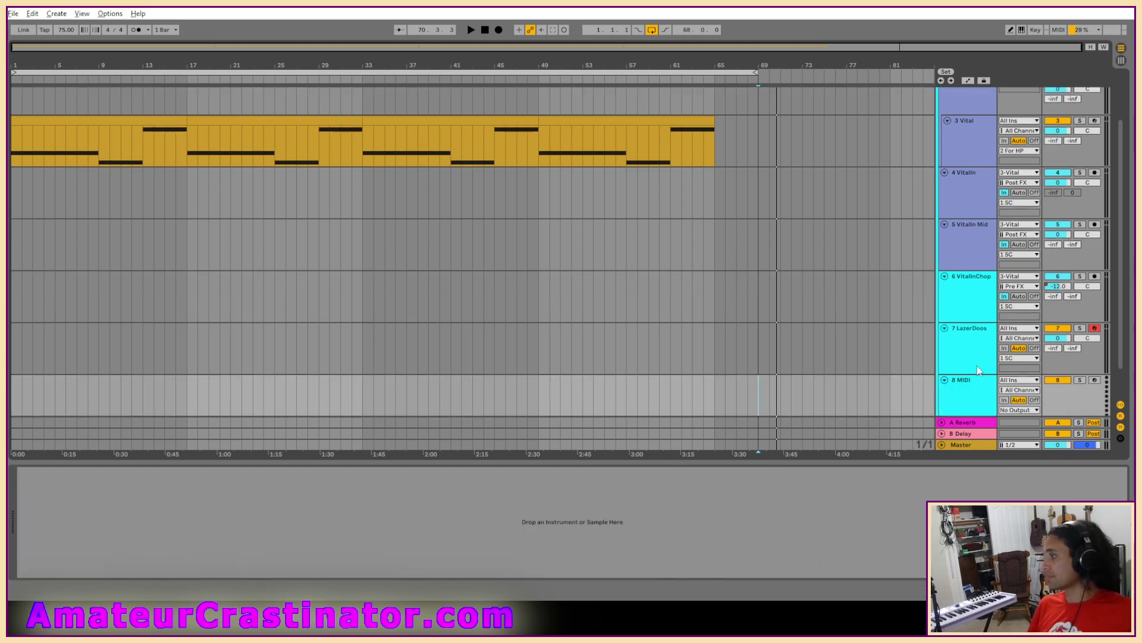
pyautogui.scroll(-1, 1016, 346)
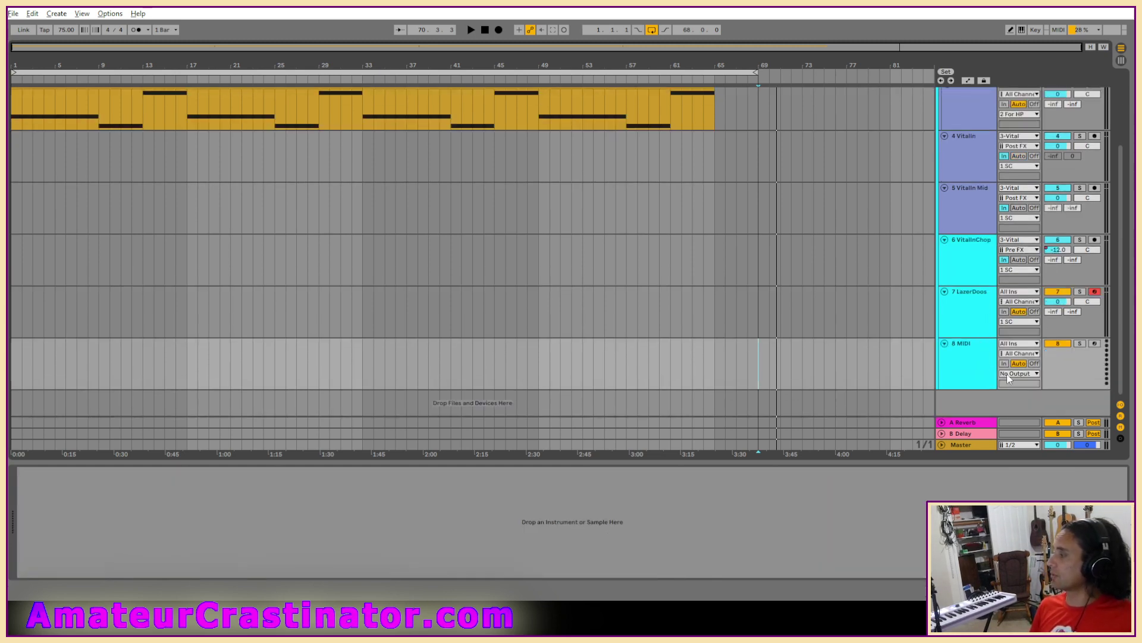
pyautogui.click(1016, 345)
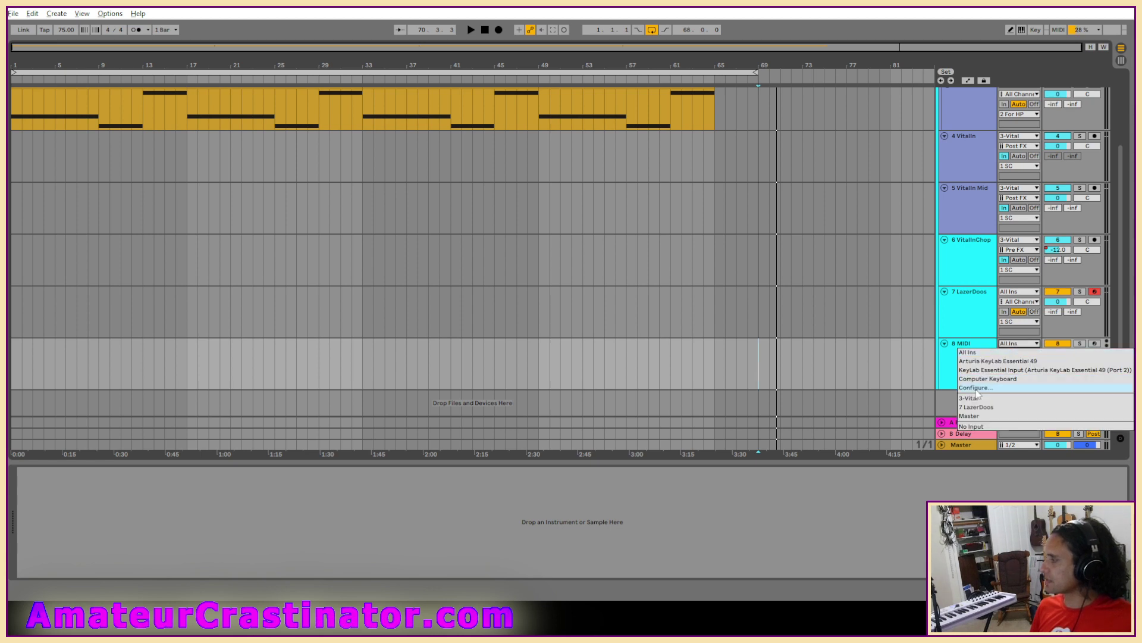
pyautogui.click(971, 412)
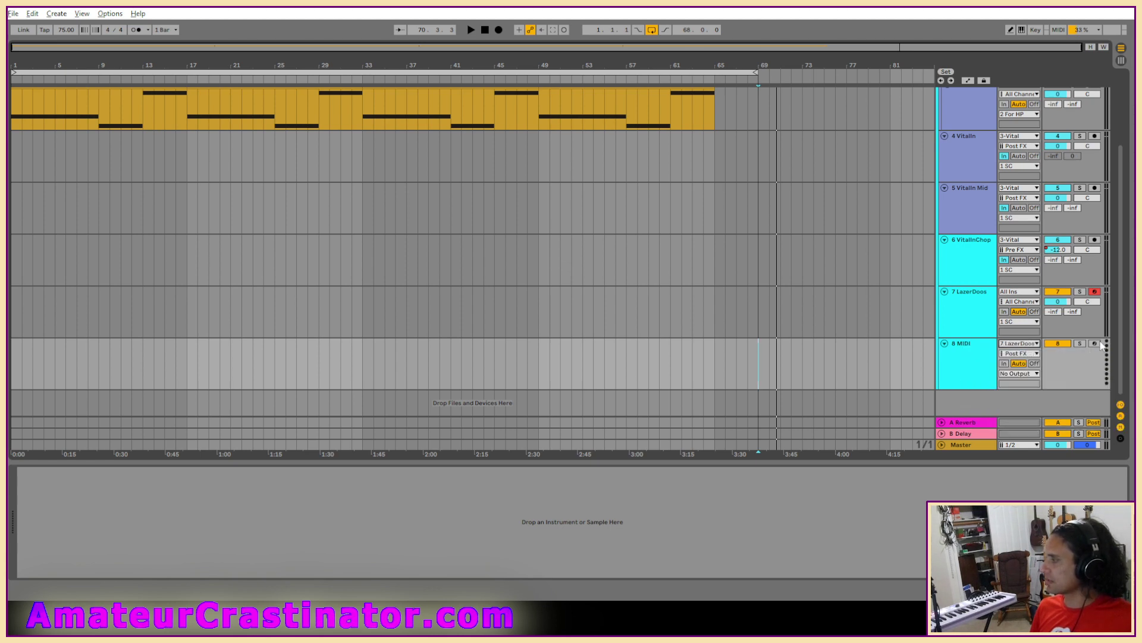
pyautogui.click(499, 29)
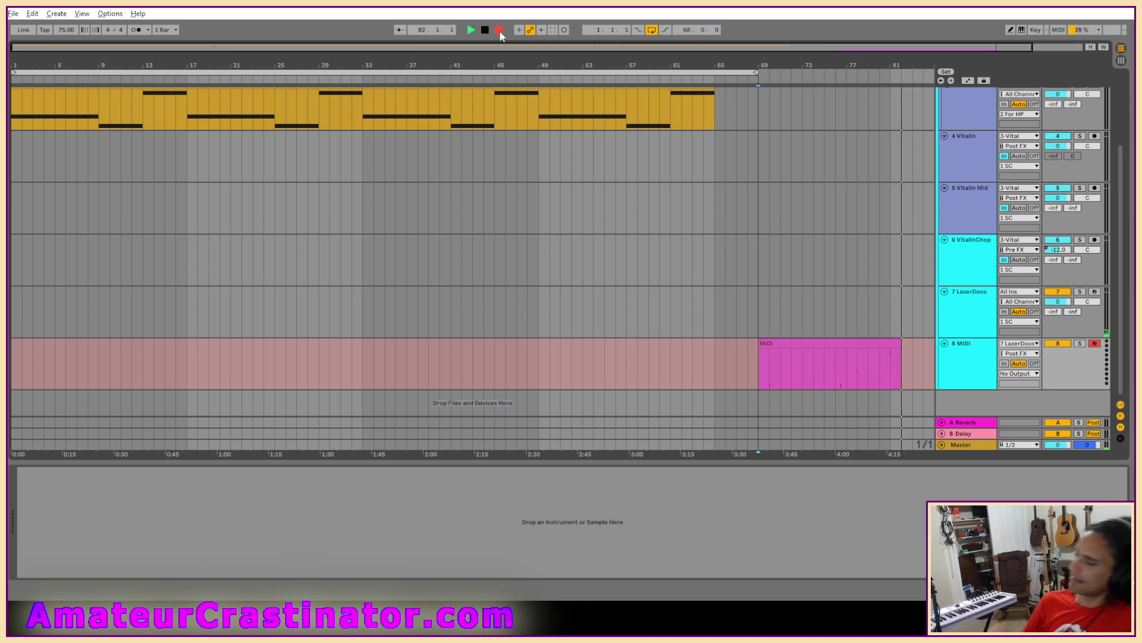
# Step: Stop recording onto the MIDI track and look through the LazerDoos track's device chain
pyautogui.click(946, 317)
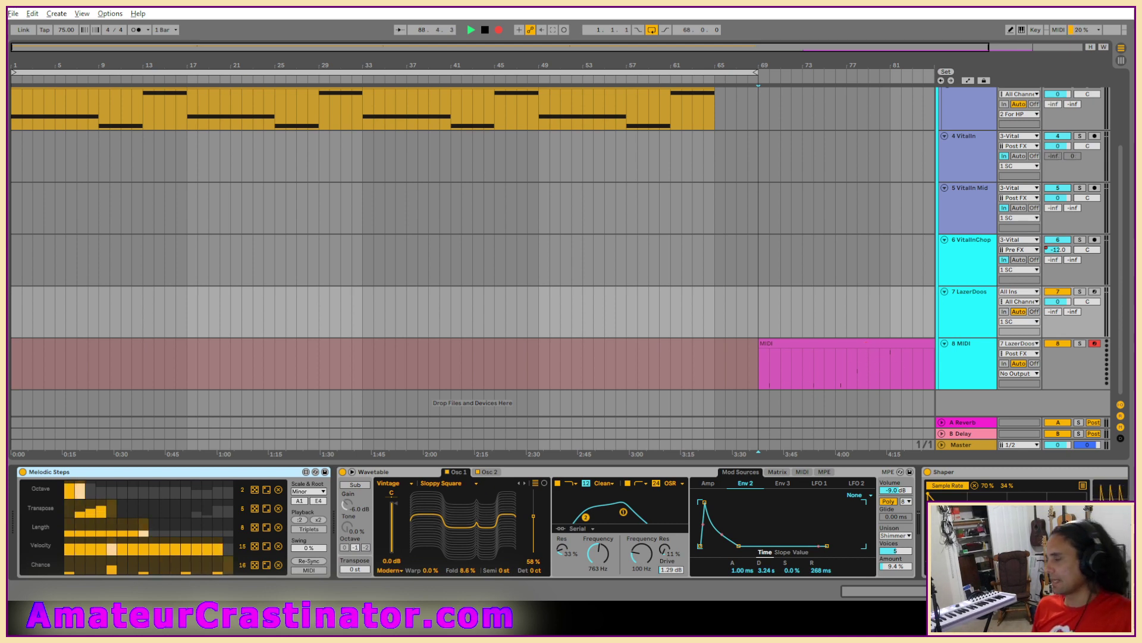
pyautogui.press('space')
pyautogui.scroll(-10, 472, 522)
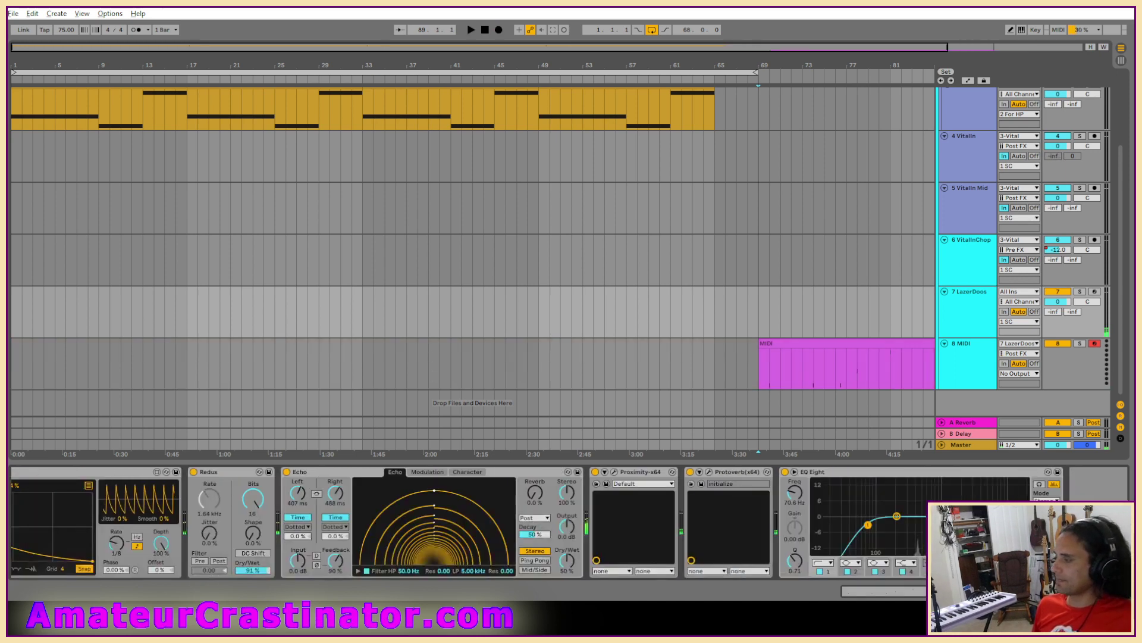
# Step: Open the recorded clip on the MIDI track and examine the pitches and positions of its notes
pyautogui.doubleClick(855, 332)
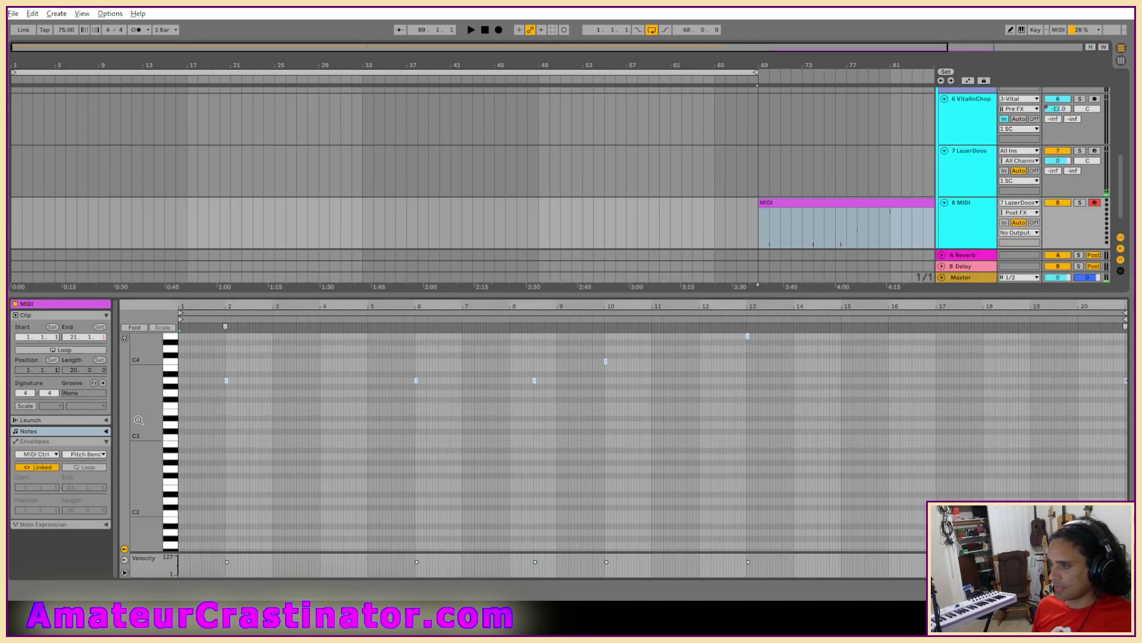
pyautogui.moveTo(138, 420)
pyautogui.mouseDown()
pyautogui.moveTo(149, 512)
pyautogui.moveTo(184, 532)
pyautogui.moveTo(190, 565)
pyautogui.moveTo(161, 440)
pyautogui.moveTo(145, 476)
pyautogui.moveTo(147, 407)
pyautogui.mouseUp()
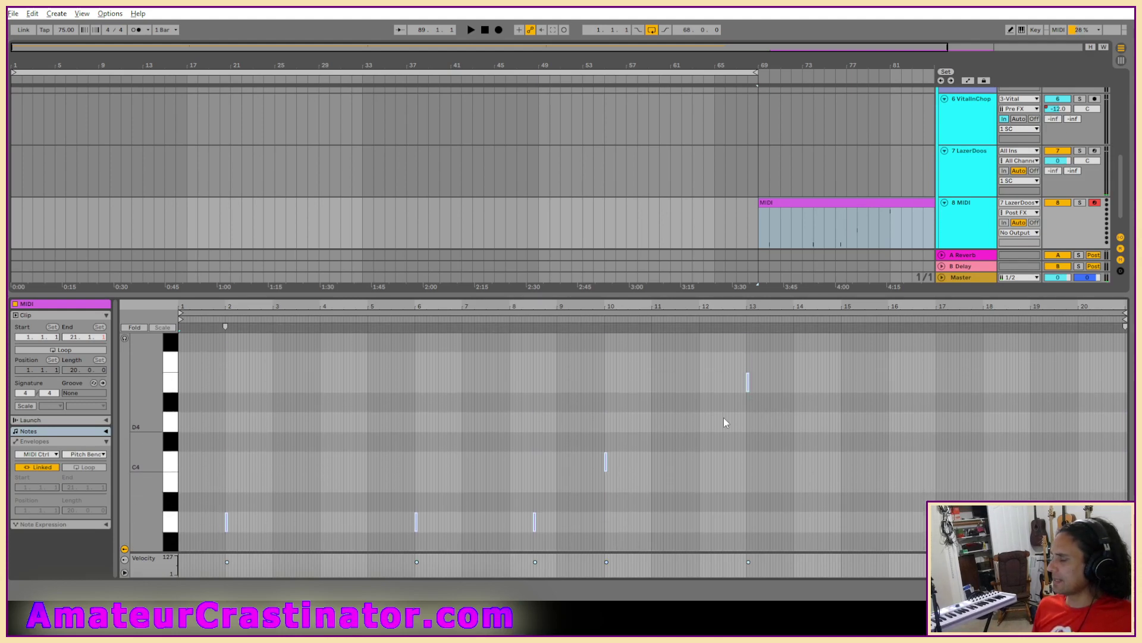
pyautogui.scroll(1, 753, 384)
pyautogui.scroll(-4, 755, 387)
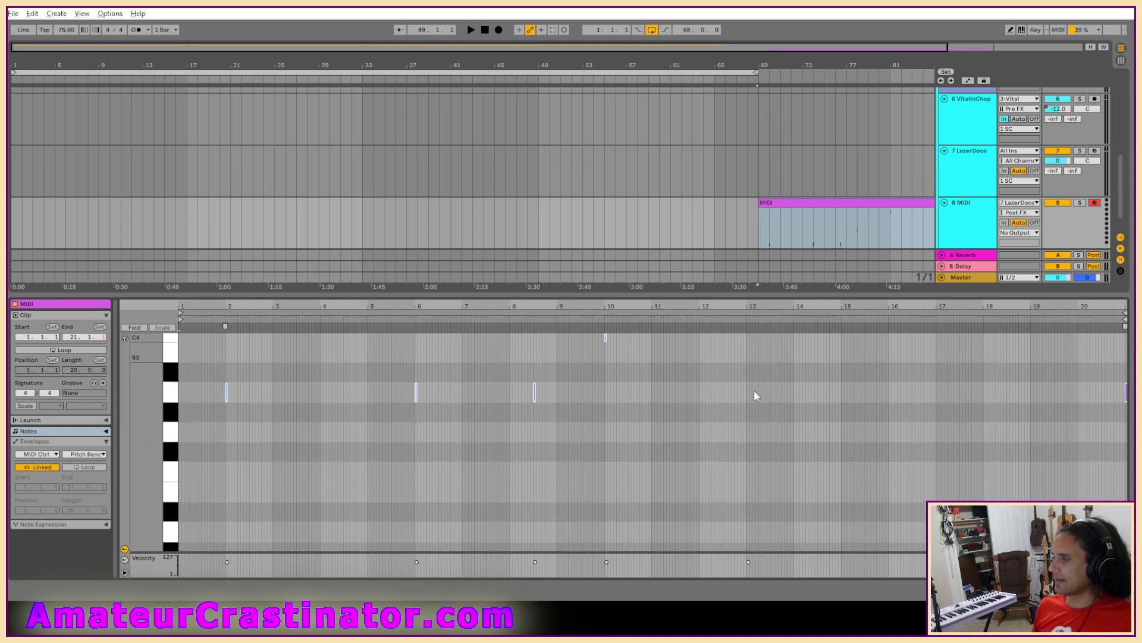
pyautogui.scroll(1, 754, 398)
pyautogui.scroll(3, 755, 411)
pyautogui.scroll(-2, 752, 424)
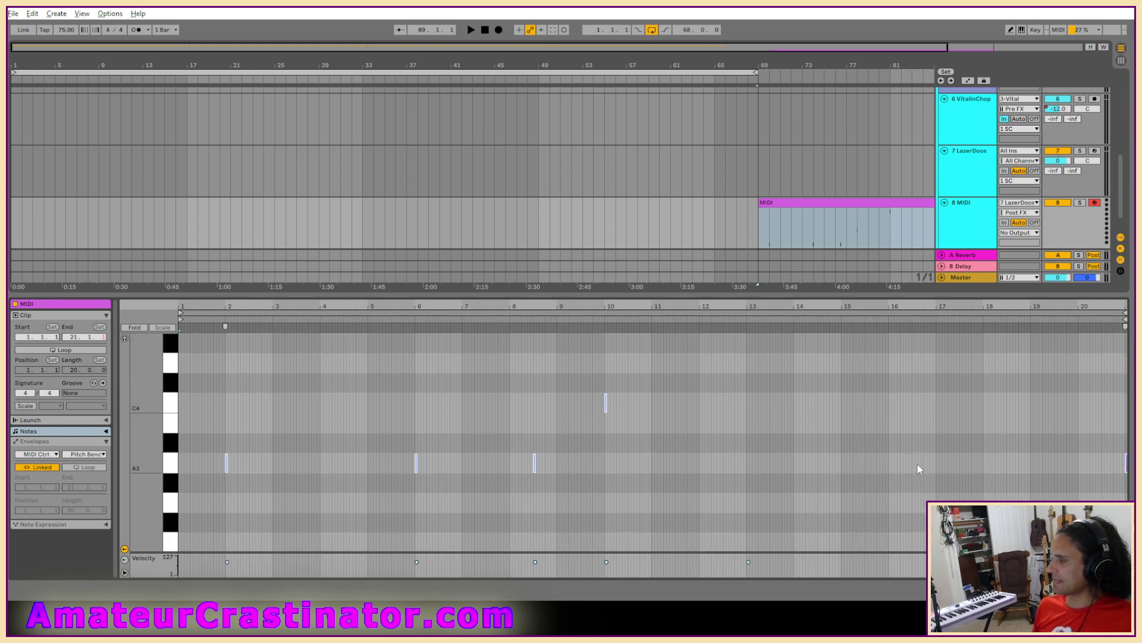
# Step: Delete the recorded clip and the 8 MIDI track, and return to the device view
pyautogui.click(814, 201)
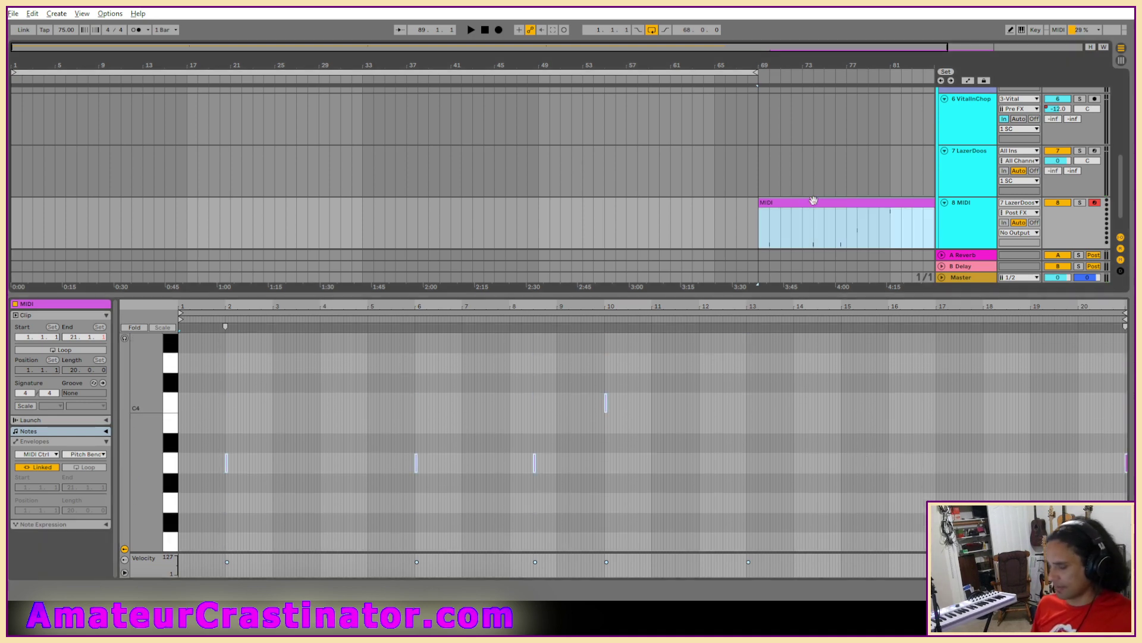
pyautogui.press('Delete')
pyautogui.click(959, 205)
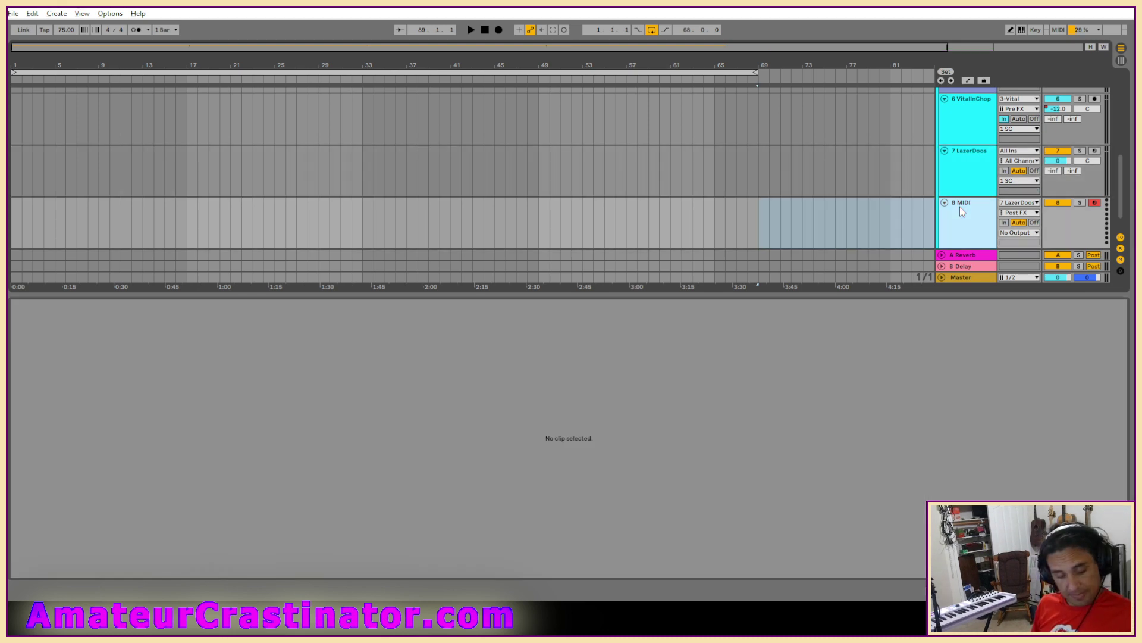
pyautogui.press('Delete')
pyautogui.hotkey('shift', 'Tab')
pyautogui.scroll(1, 958, 348)
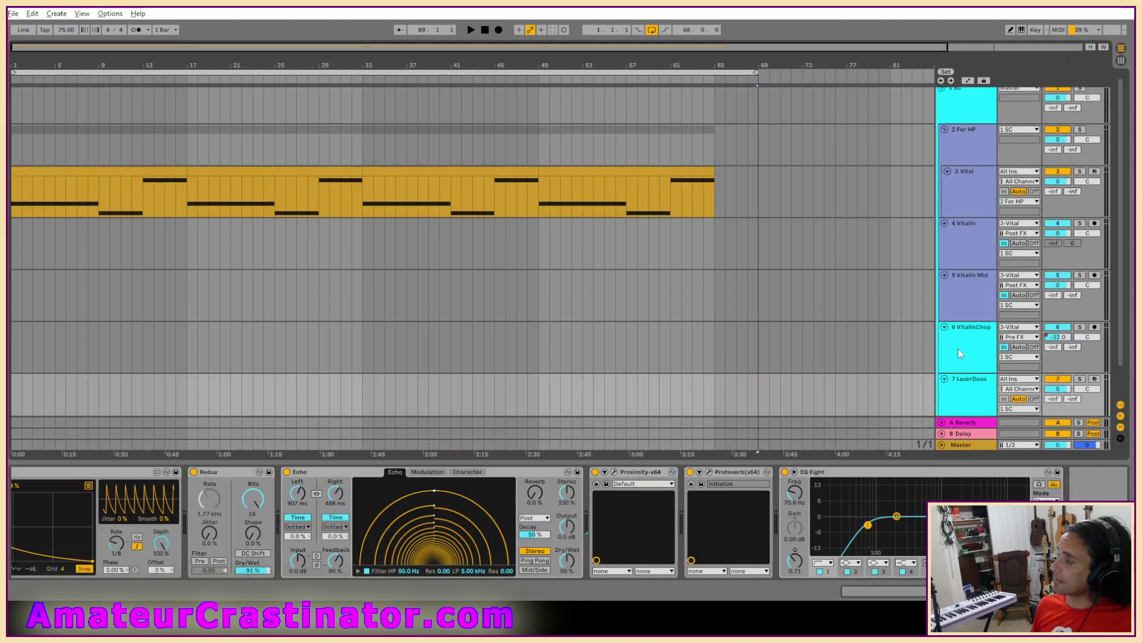
# Step: Play the arrangement from bar 1 with the LazerDoos track soloed and bring its Melodic Steps and Wavetable devices into view
pyautogui.click(958, 349)
pyautogui.scroll(-1, 959, 348)
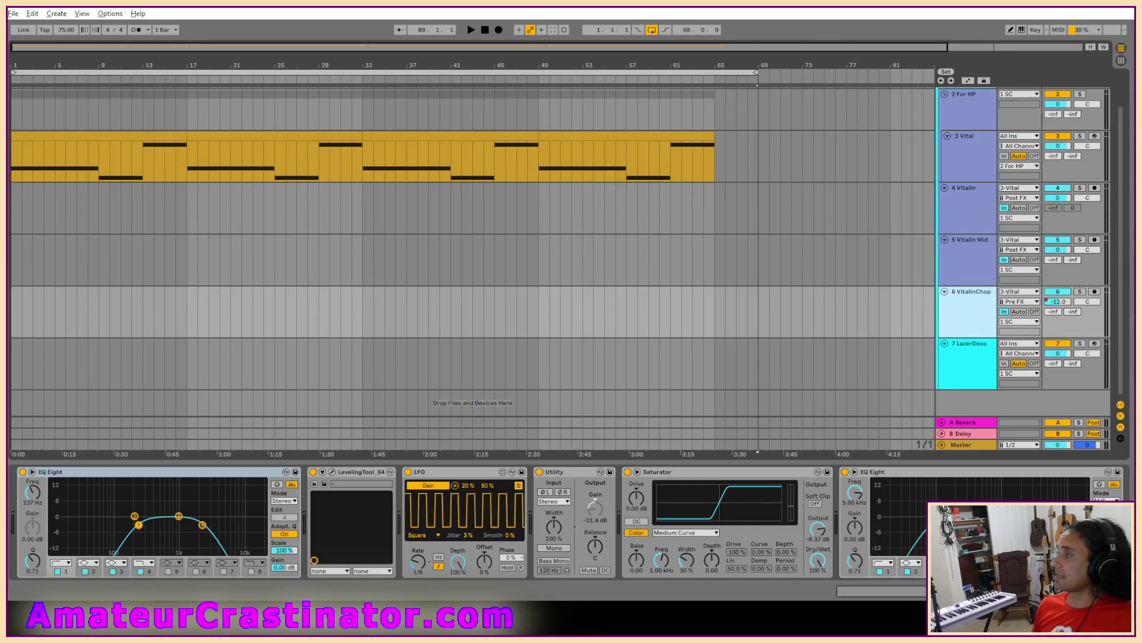
pyautogui.moveTo(789, 46); pyautogui.dragTo(789, 33)
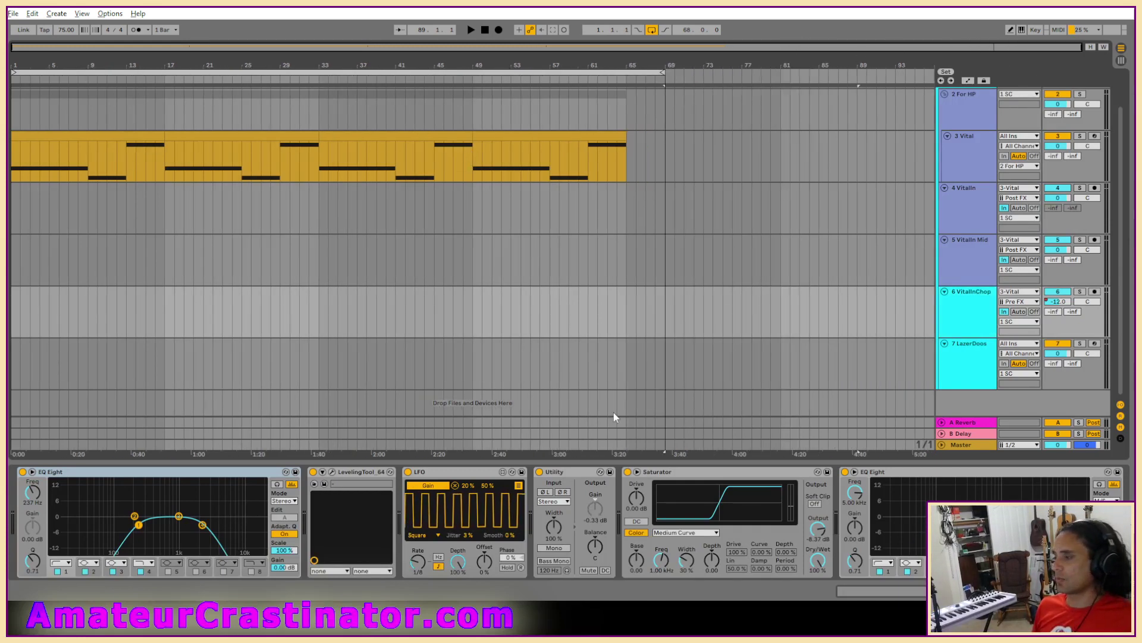
pyautogui.click(13, 370)
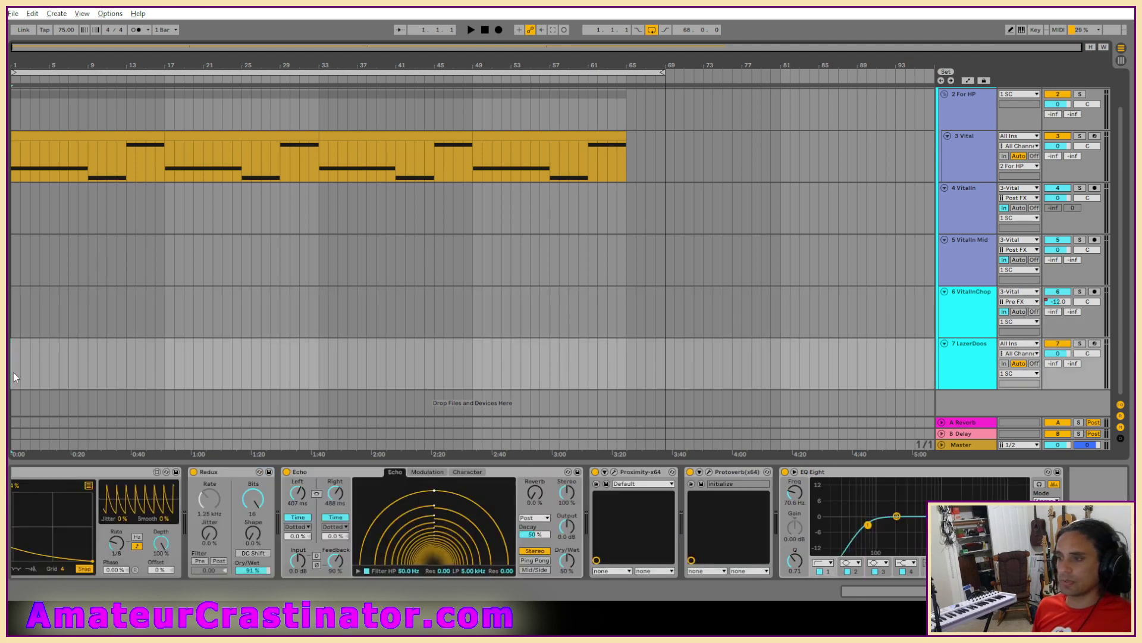
pyautogui.press('space')
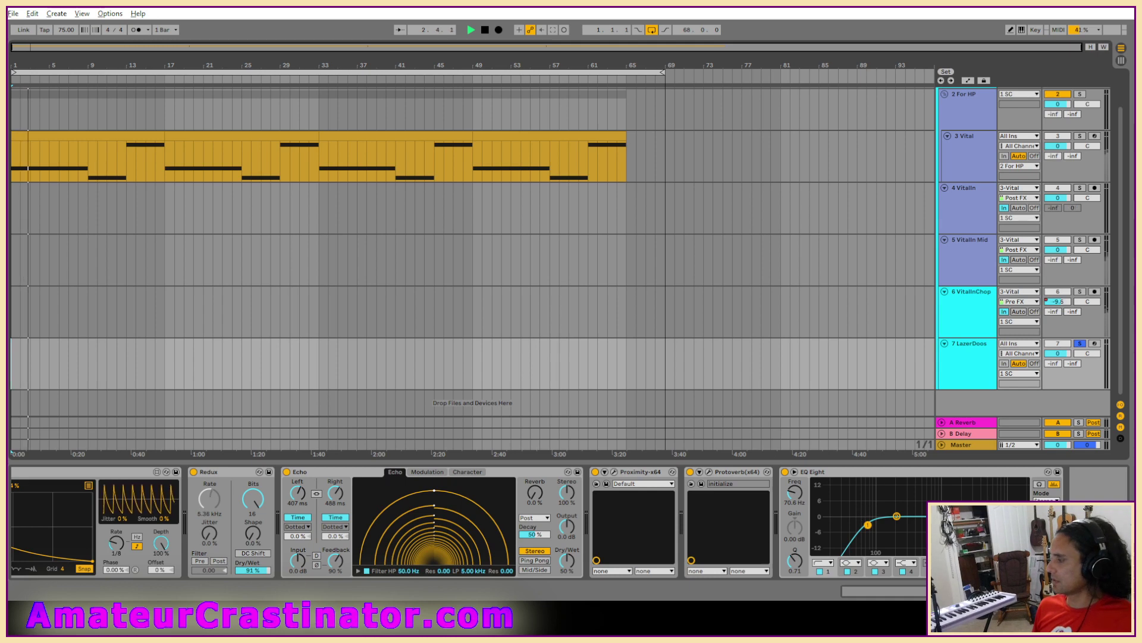
pyautogui.click(1005, 591)
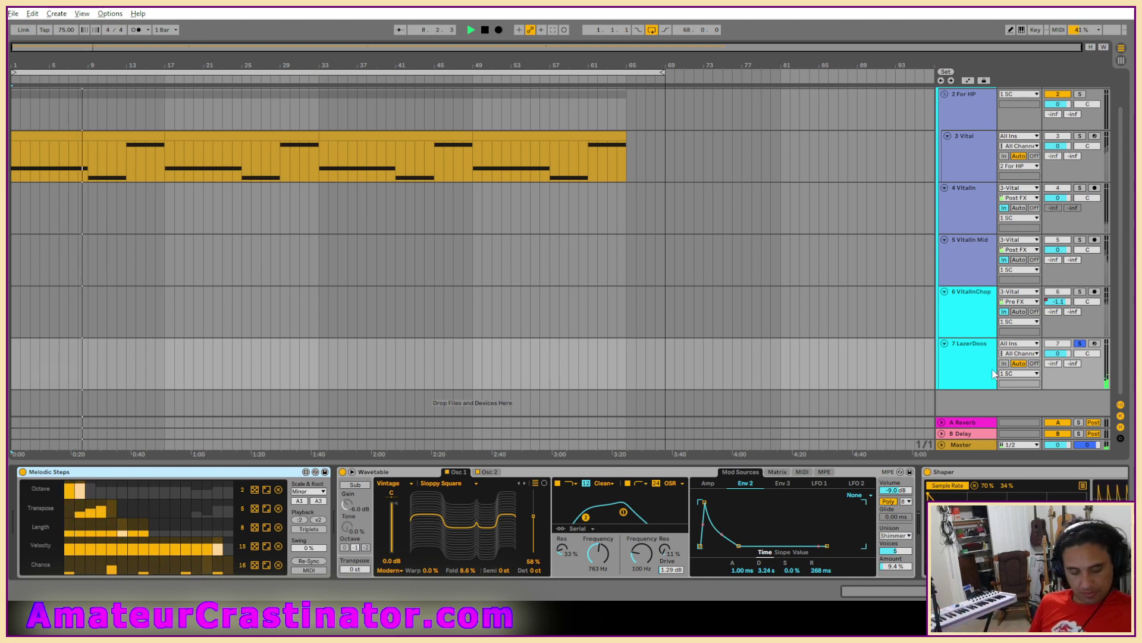
# Step: Show the automation lanes and check the LazerDoos track's Proximity DistGain curve and device chain during playback
pyautogui.press('a')
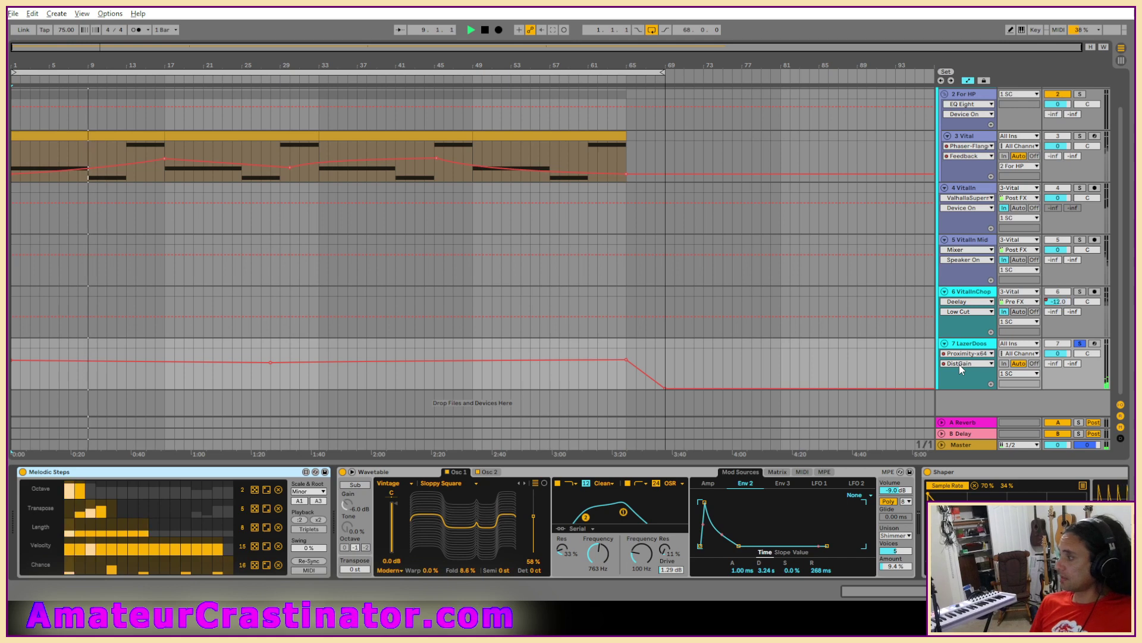
pyautogui.click(959, 364)
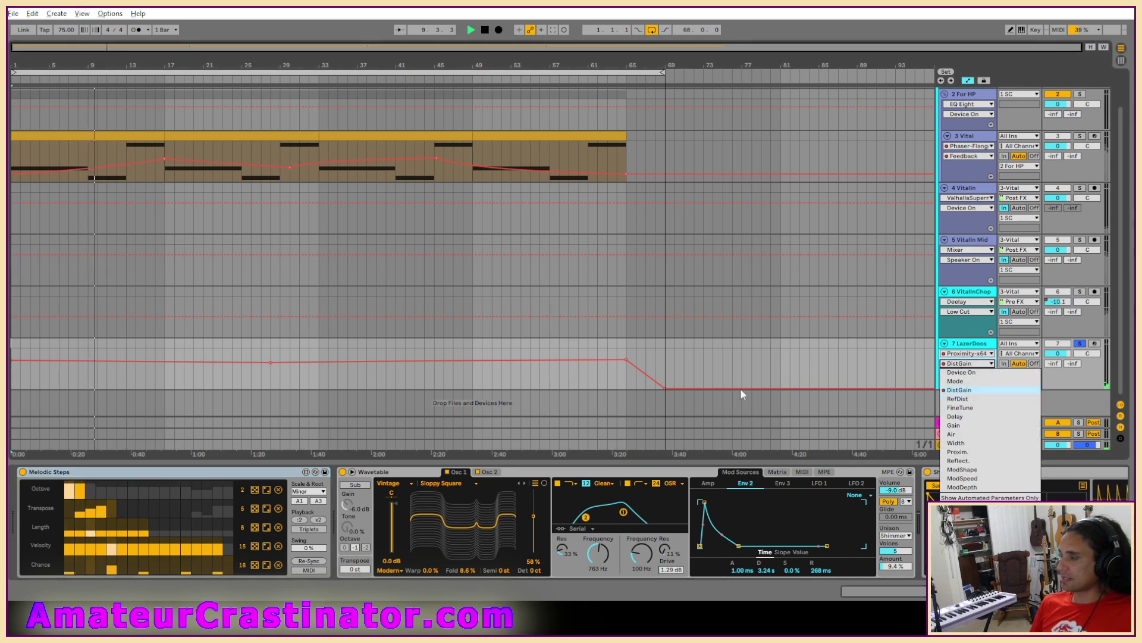
pyautogui.click(977, 344)
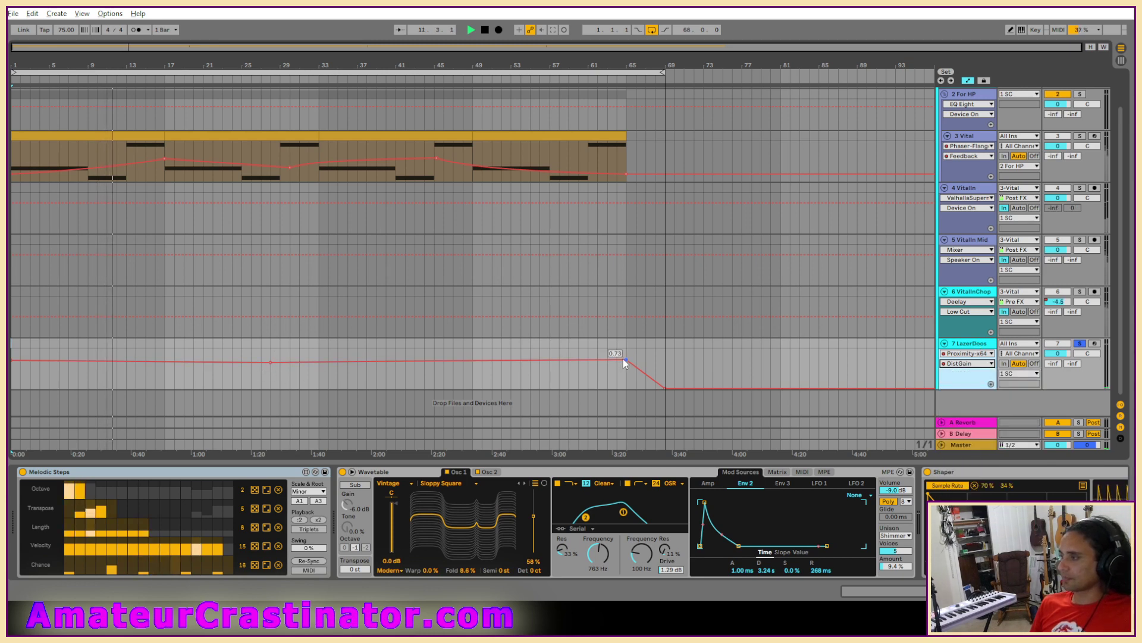
pyautogui.hscroll(10, 559, 524)
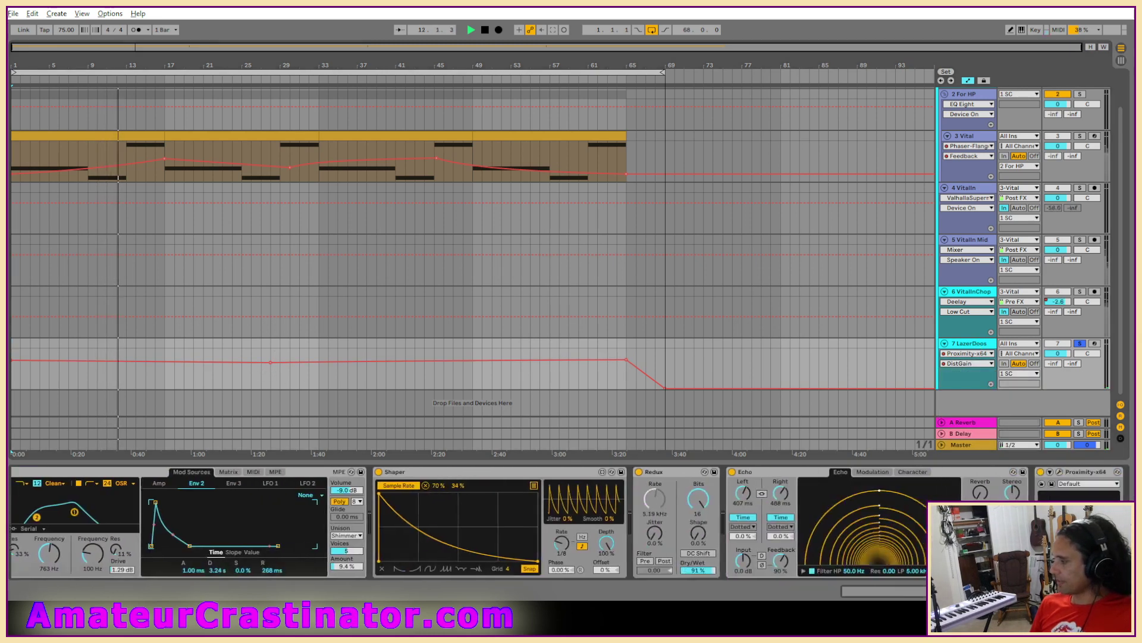
pyautogui.hscroll(5, 738, 534)
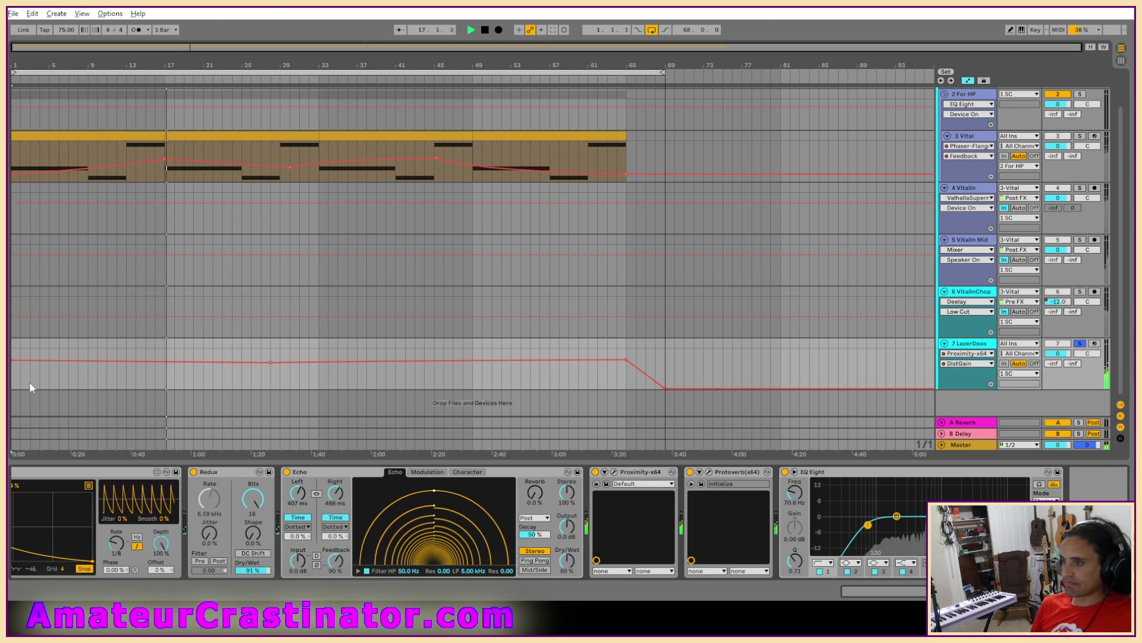
# Step: Select the whole arrangement and move all clips and automation so they start at bar 20
pyautogui.click(29, 138)
pyautogui.hotkey('ctrl', 'a')
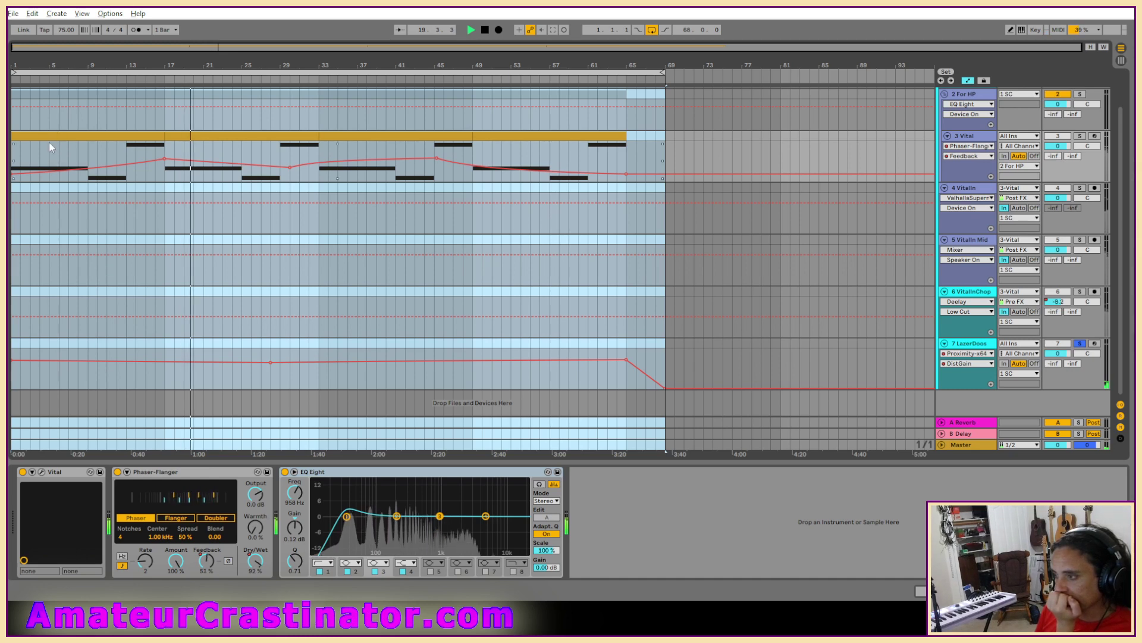
pyautogui.moveTo(49, 142); pyautogui.dragTo(214, 136)
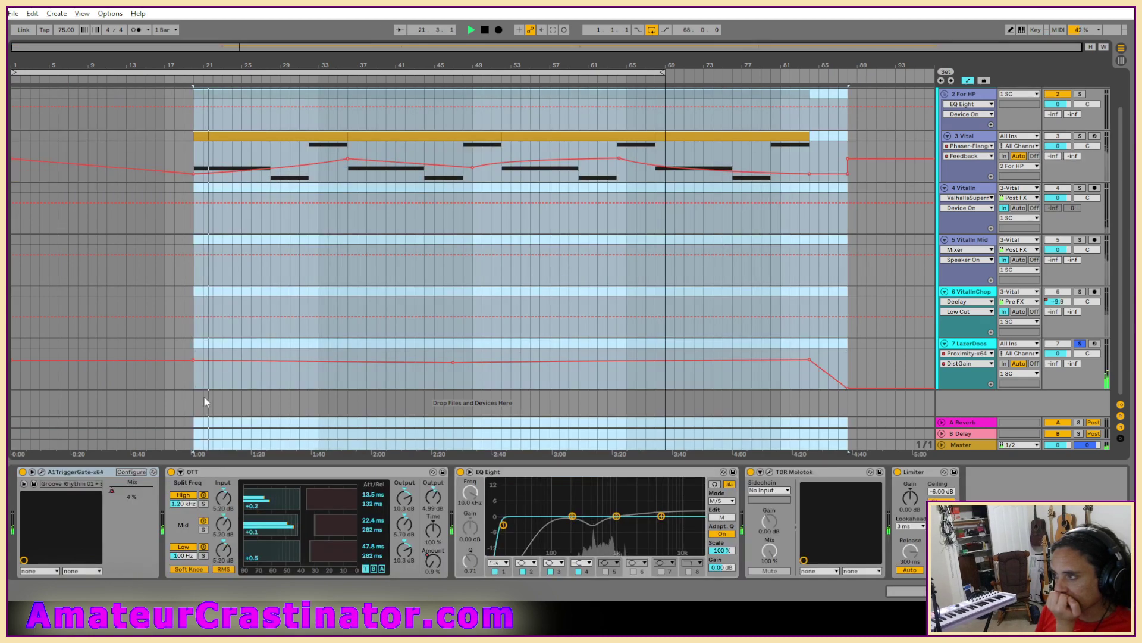
pyautogui.click(222, 328)
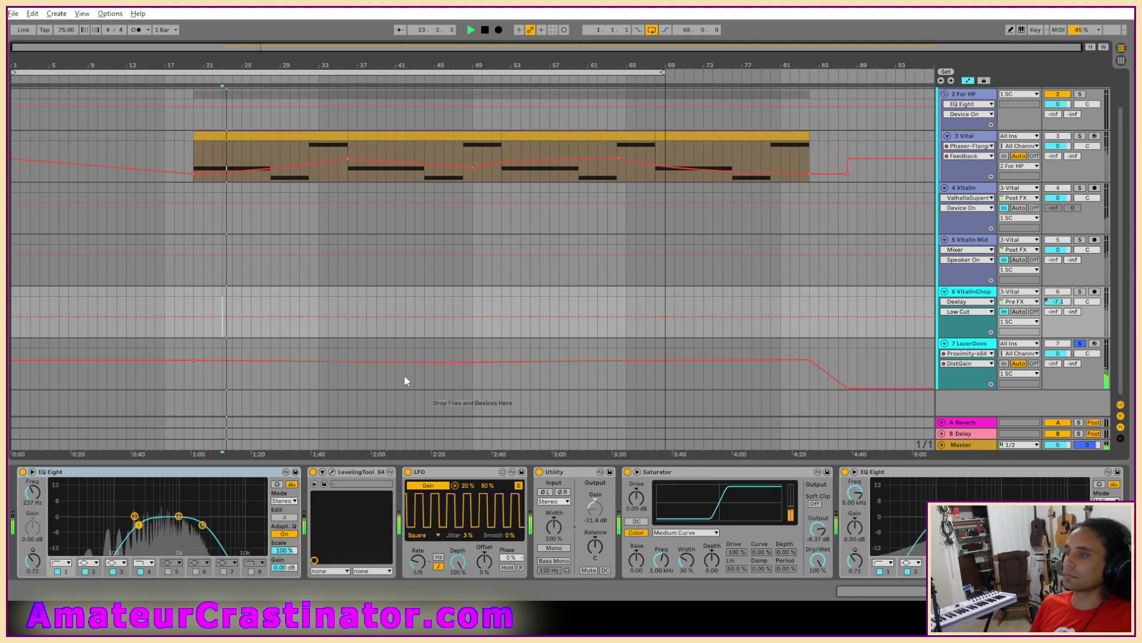
# Step: Insert an empty MIDI clip on the LazerDoos track from bar 1 to bar 20, and hide the automation lanes
pyautogui.click(965, 385)
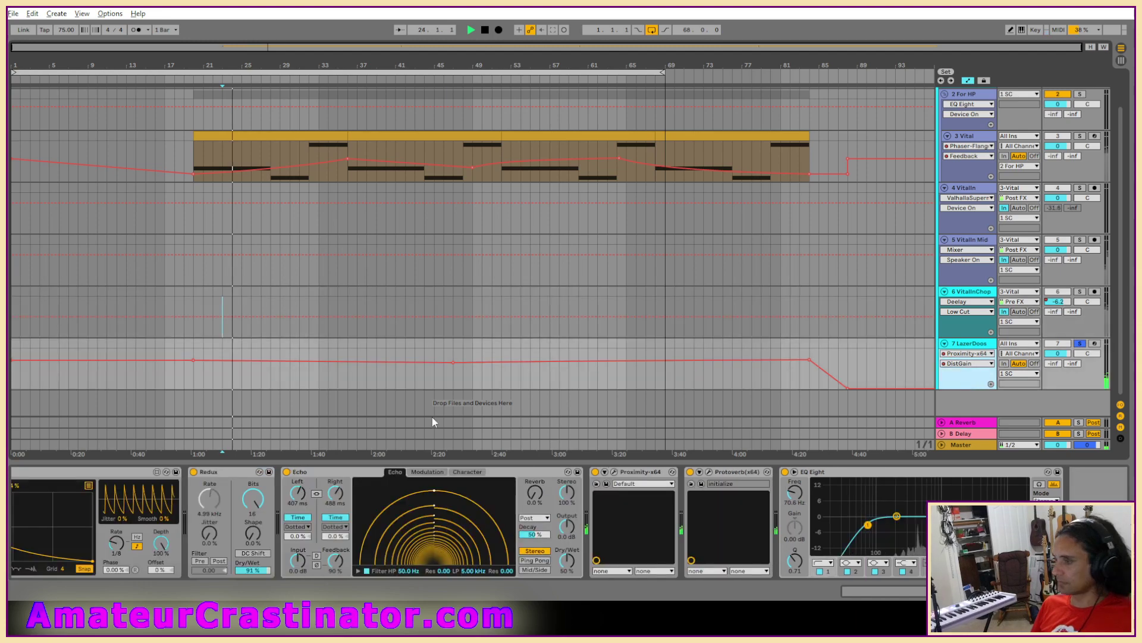
pyautogui.moveTo(193, 384); pyautogui.dragTo(13, 350)
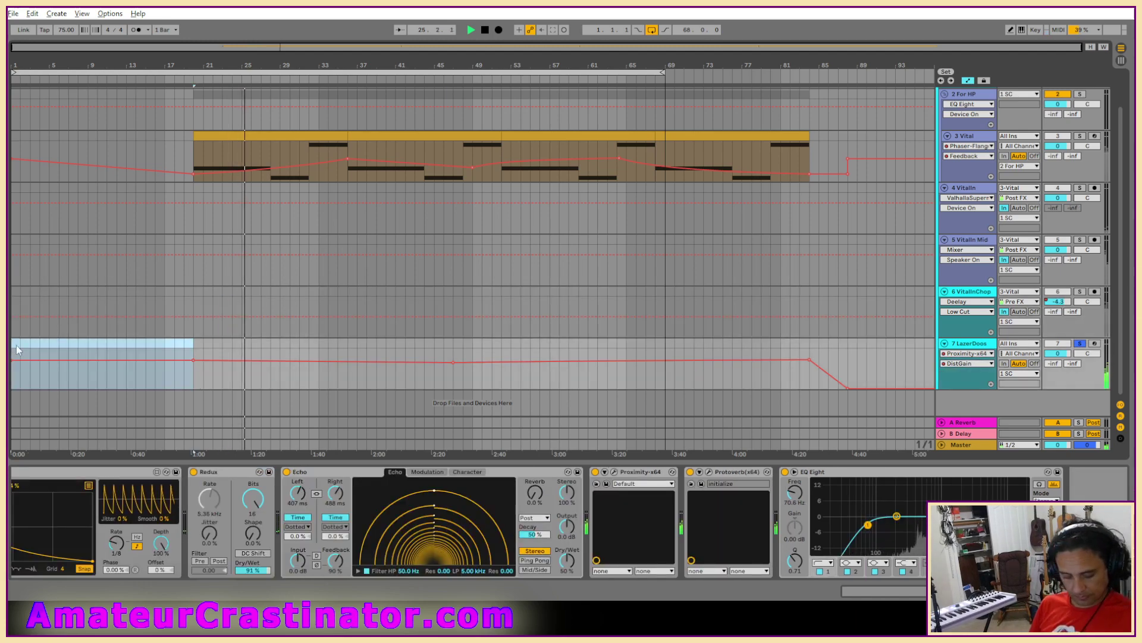
pyautogui.hotkey('ctrl', 'shift', 'm')
pyautogui.press('a')
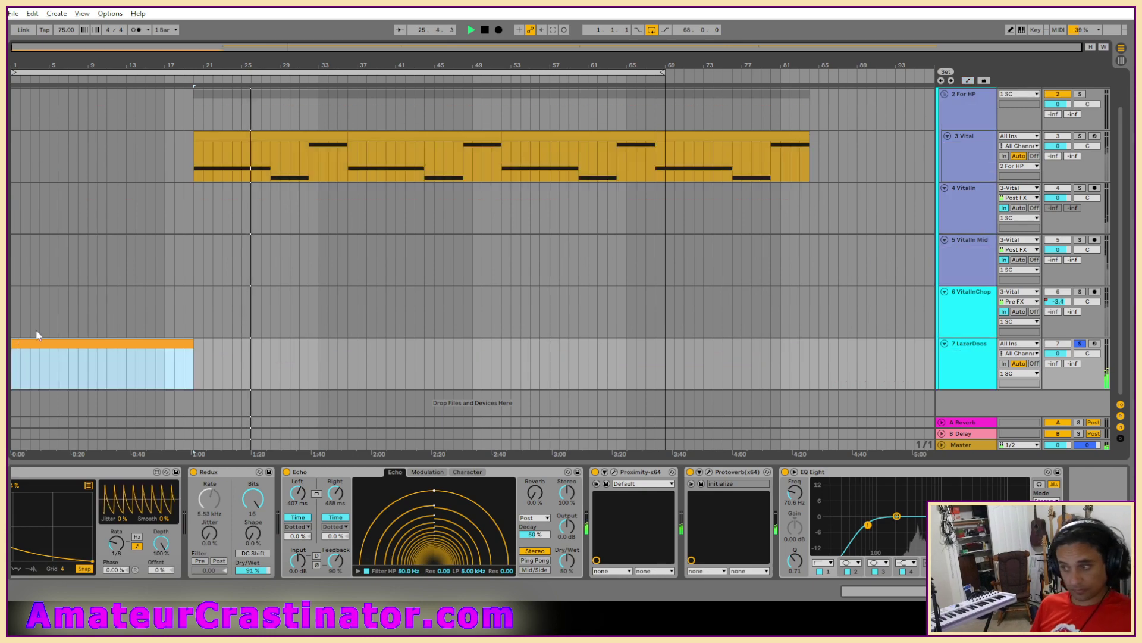
# Step: Open the new LazerDoos clip's note editor briefly, and check the root setting in Melodic Steps
pyautogui.doubleClick(52, 348)
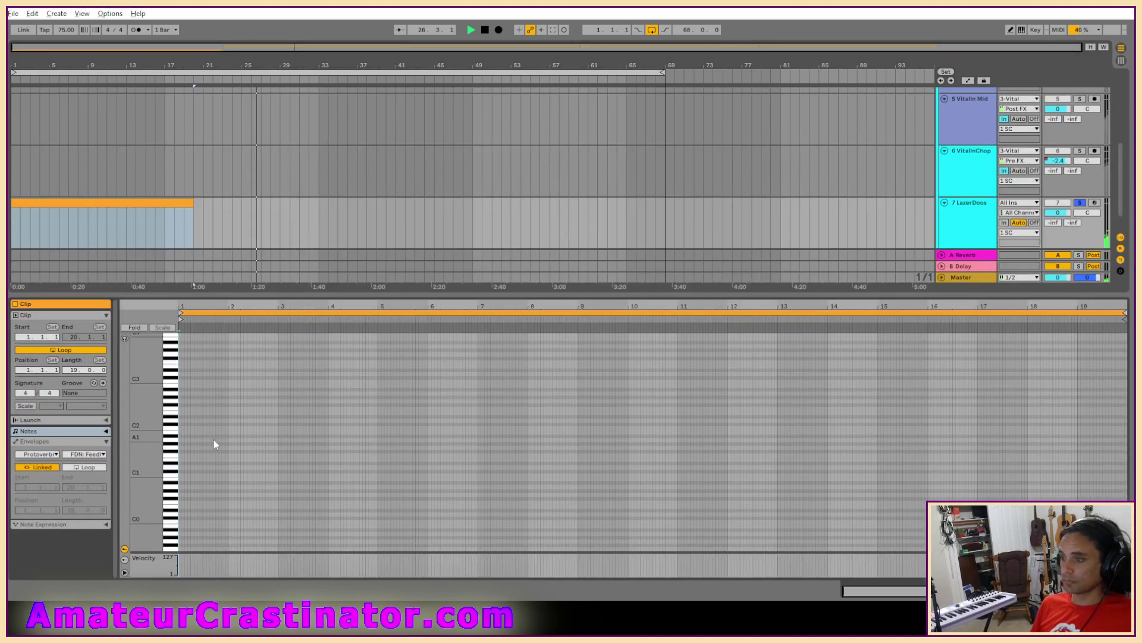
pyautogui.scroll(2, 182, 445)
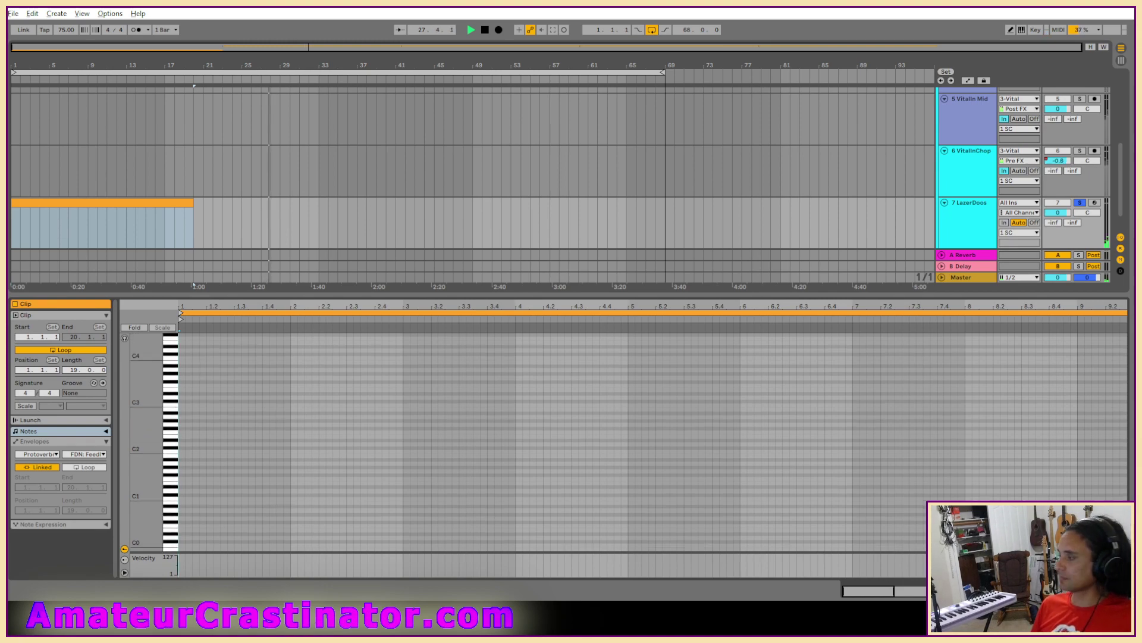
pyautogui.hotkey('shift', 'Tab')
pyautogui.click(985, 591)
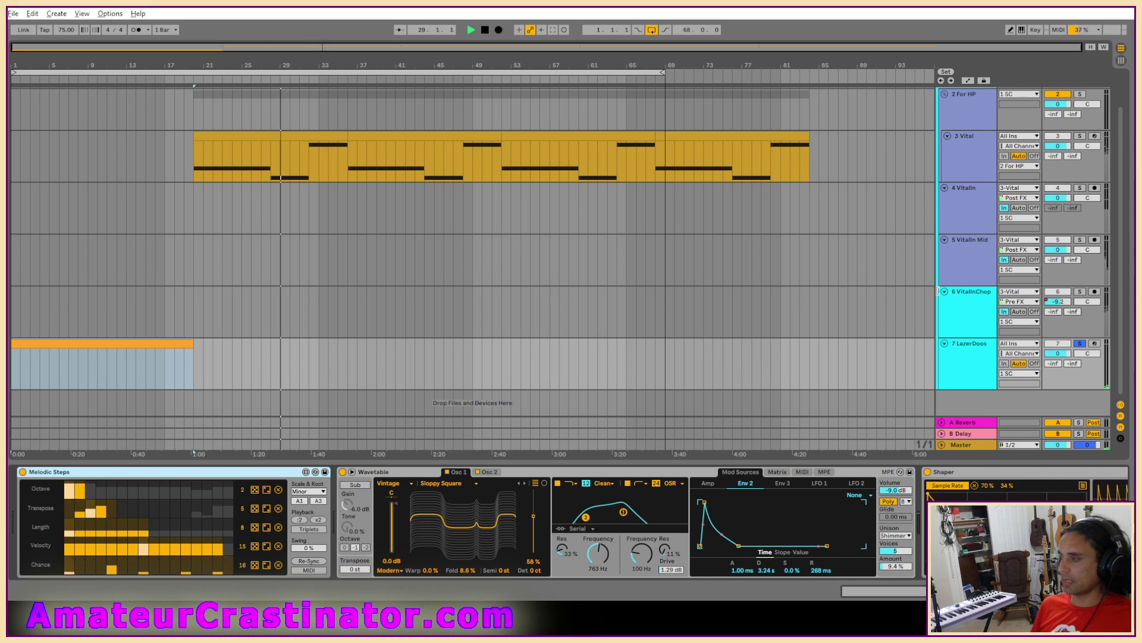
# Step: Stop playback and add a sixteenth-note A3 at the very start of the LazerDoos clip
pyautogui.doubleClick(145, 349)
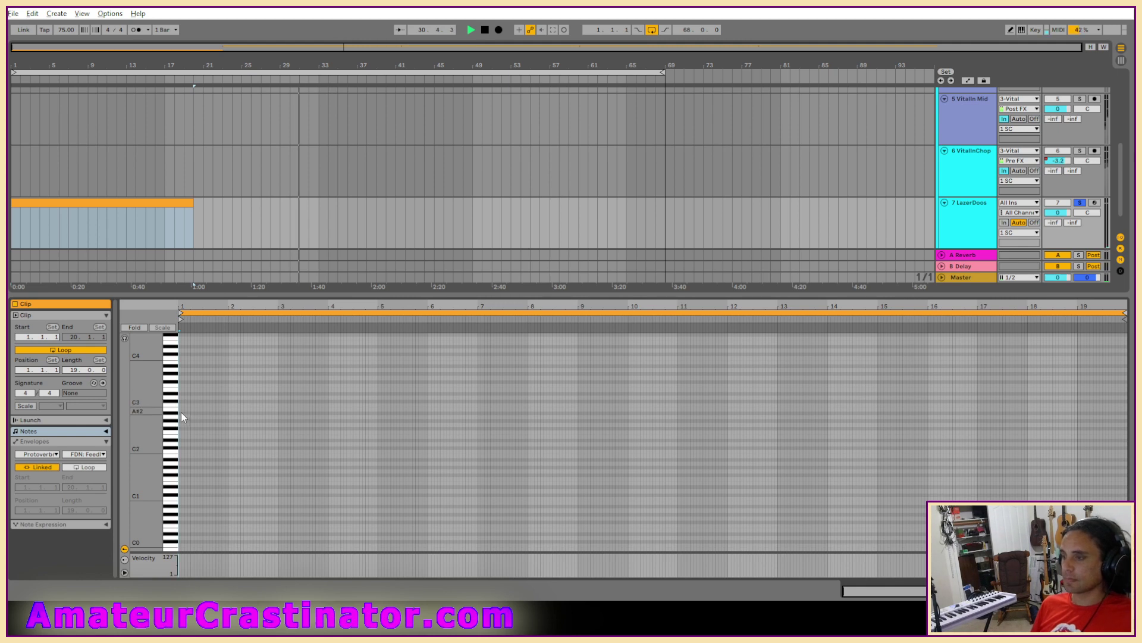
pyautogui.press('+')
pyautogui.press('+')
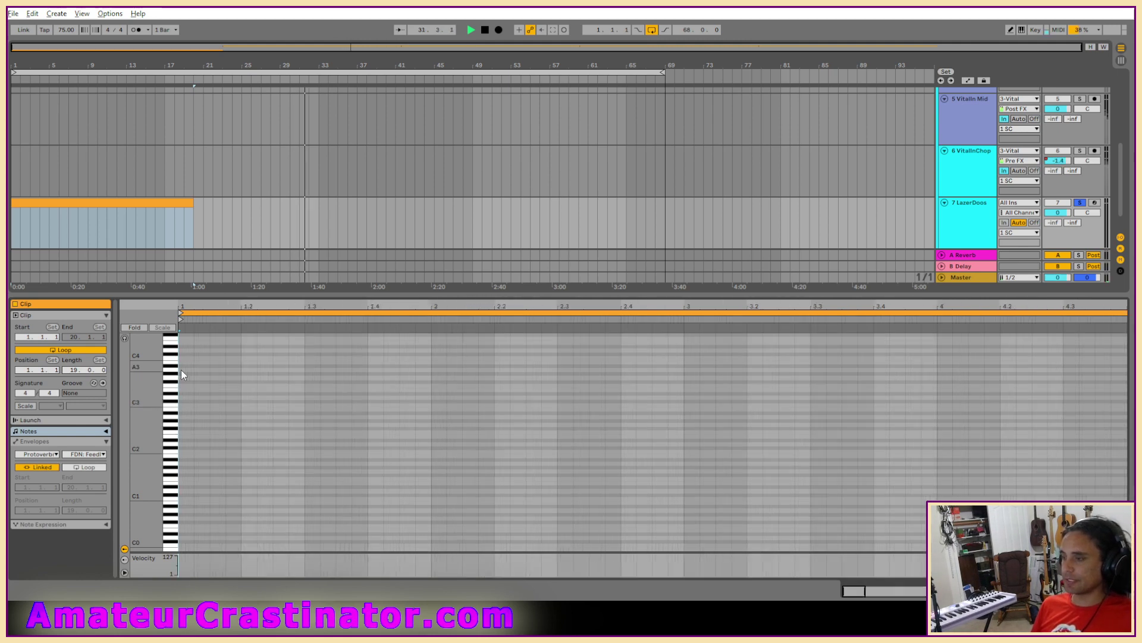
pyautogui.press('-')
pyautogui.press('-')
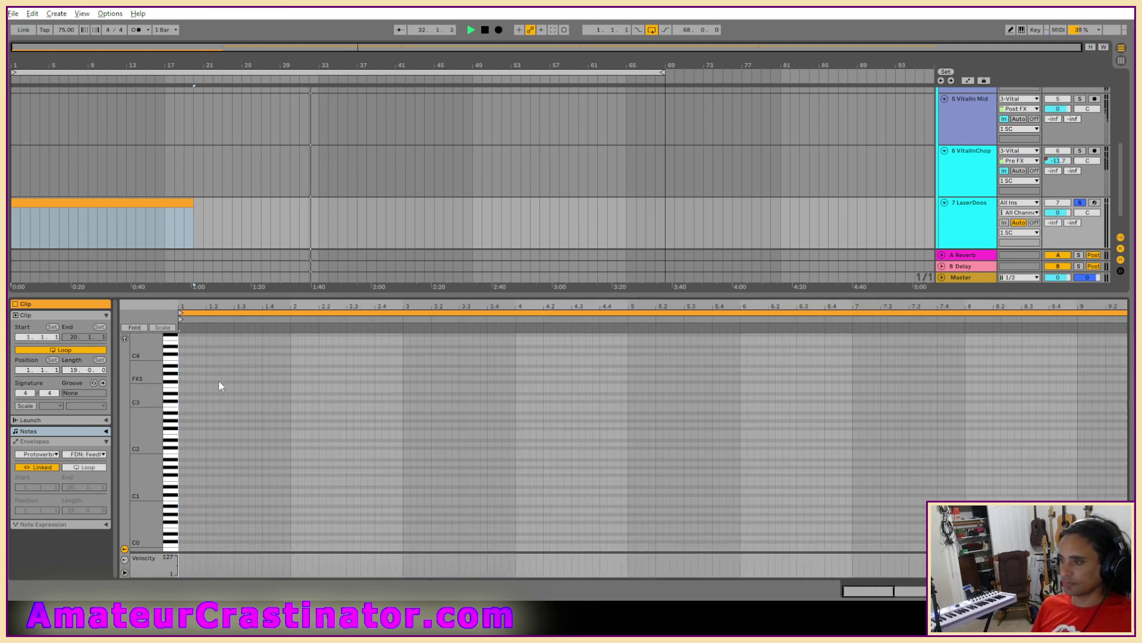
pyautogui.press('+')
pyautogui.press('+')
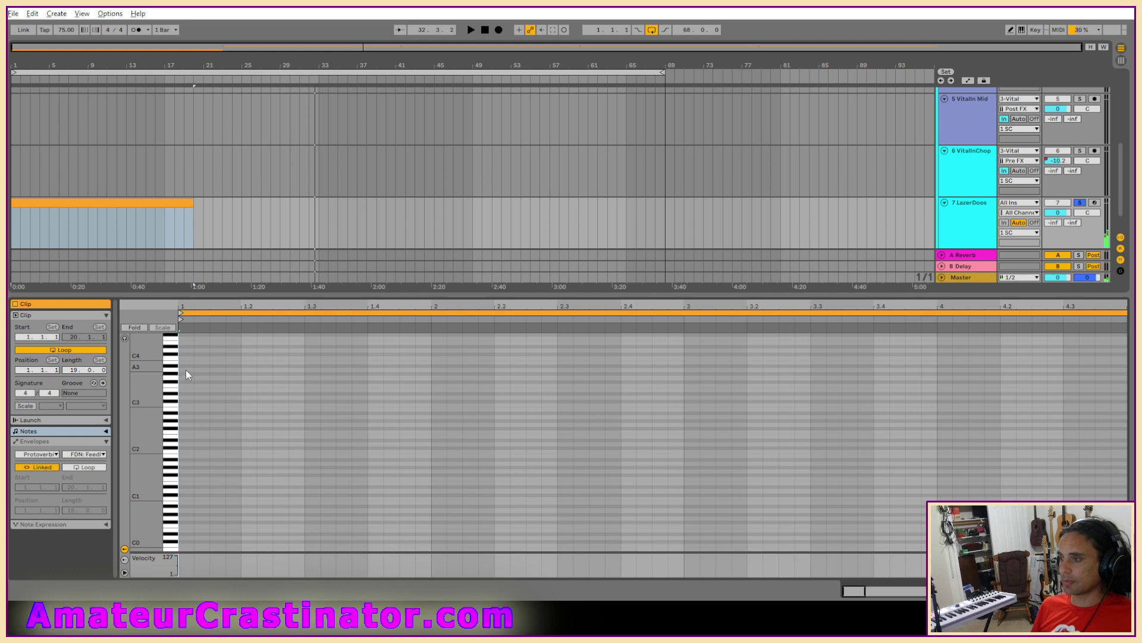
pyautogui.doubleClick(185, 370)
pyautogui.scroll(2, 201, 417)
pyautogui.scroll(2, 177, 447)
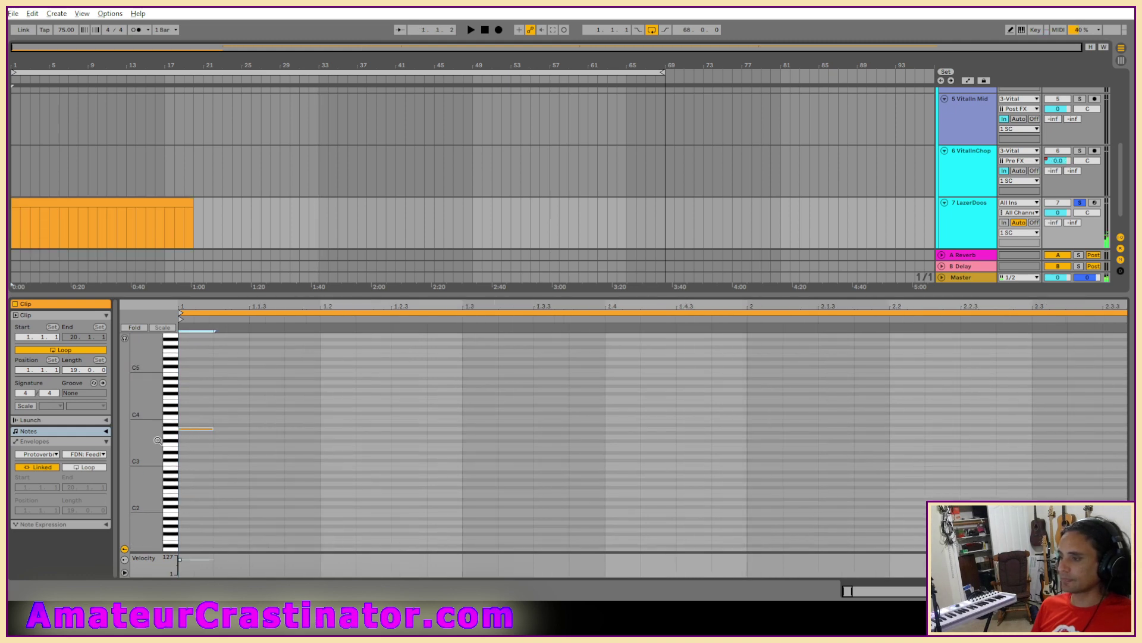
# Step: Automate Melodic Steps' Device On parameter so the device is off from bar 1 to bar 20 on LazerDoos
pyautogui.click(1036, 591)
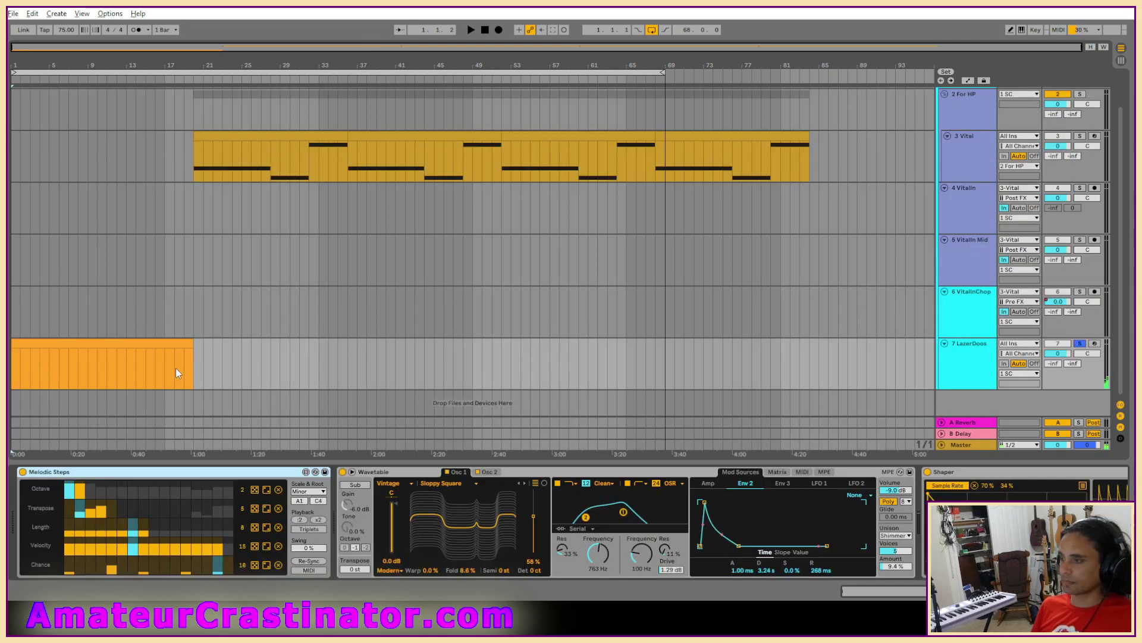
pyautogui.click(159, 344)
pyautogui.press('a')
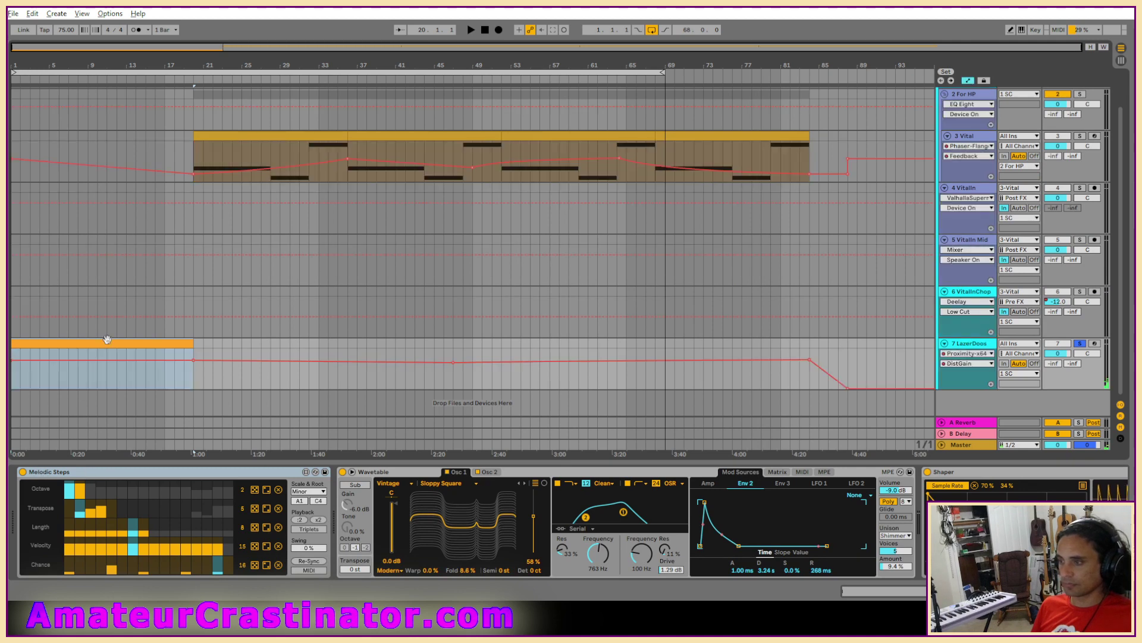
pyautogui.click(24, 473)
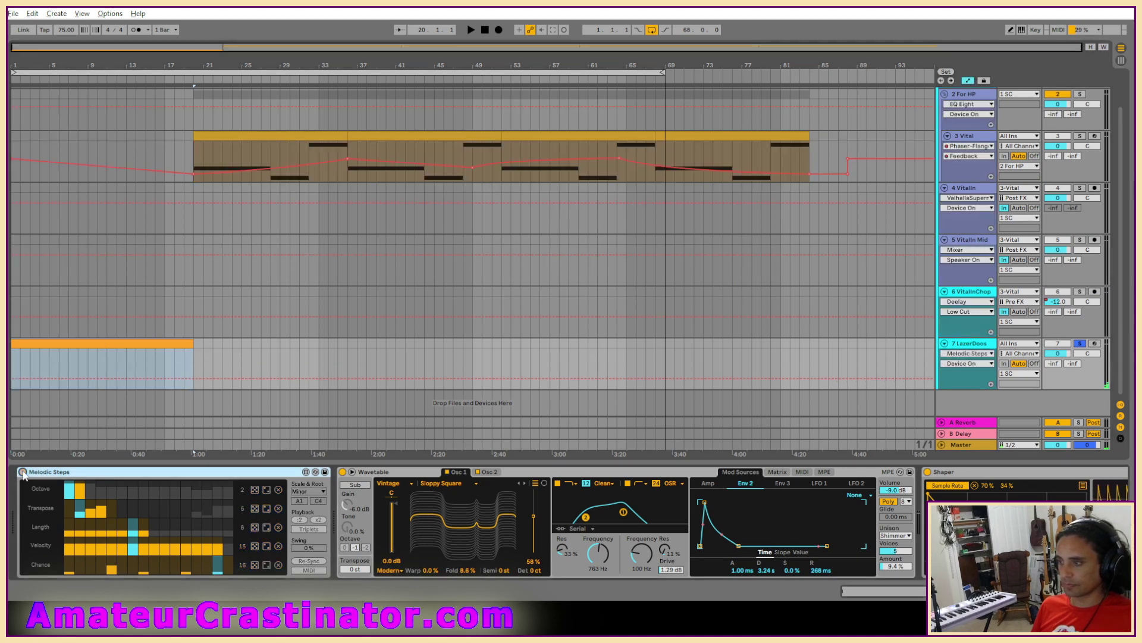
pyautogui.moveTo(81, 362); pyautogui.dragTo(82, 381)
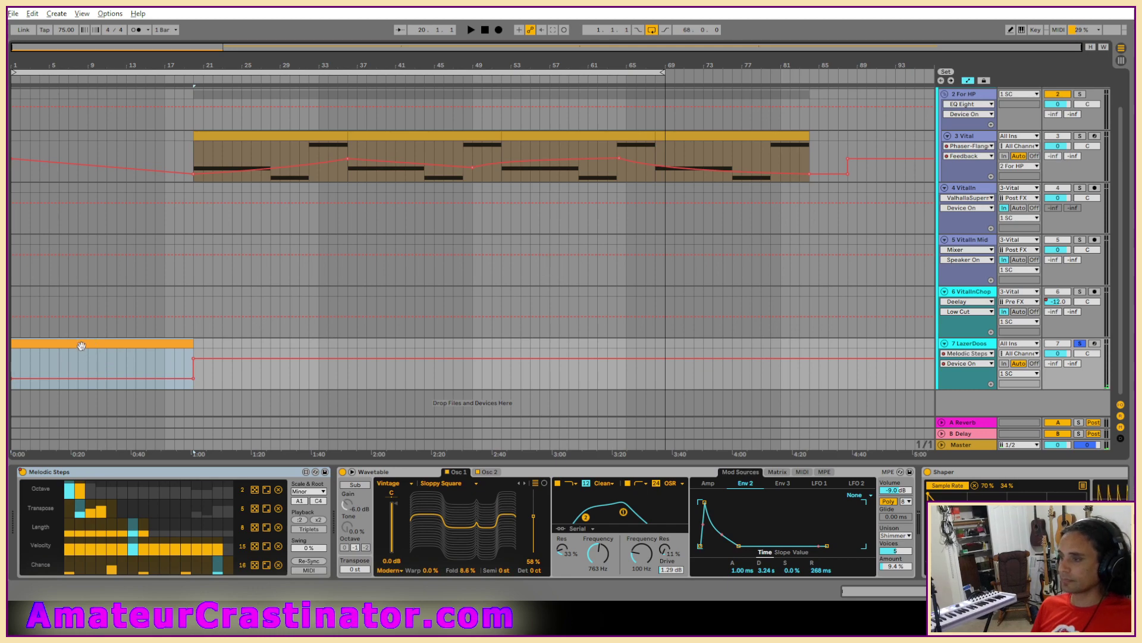
# Step: Reopen the LazerDoos clip's notes and place a sixteenth-note A3 at its very start
pyautogui.doubleClick(82, 346)
pyautogui.press('space')
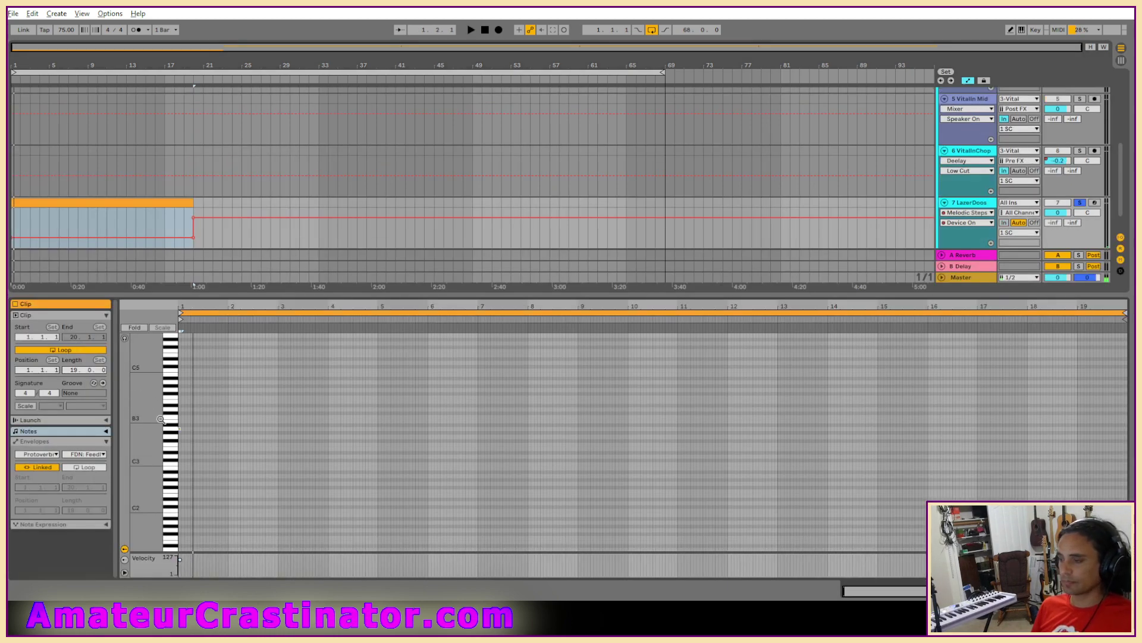
pyautogui.scroll(-3, 158, 409)
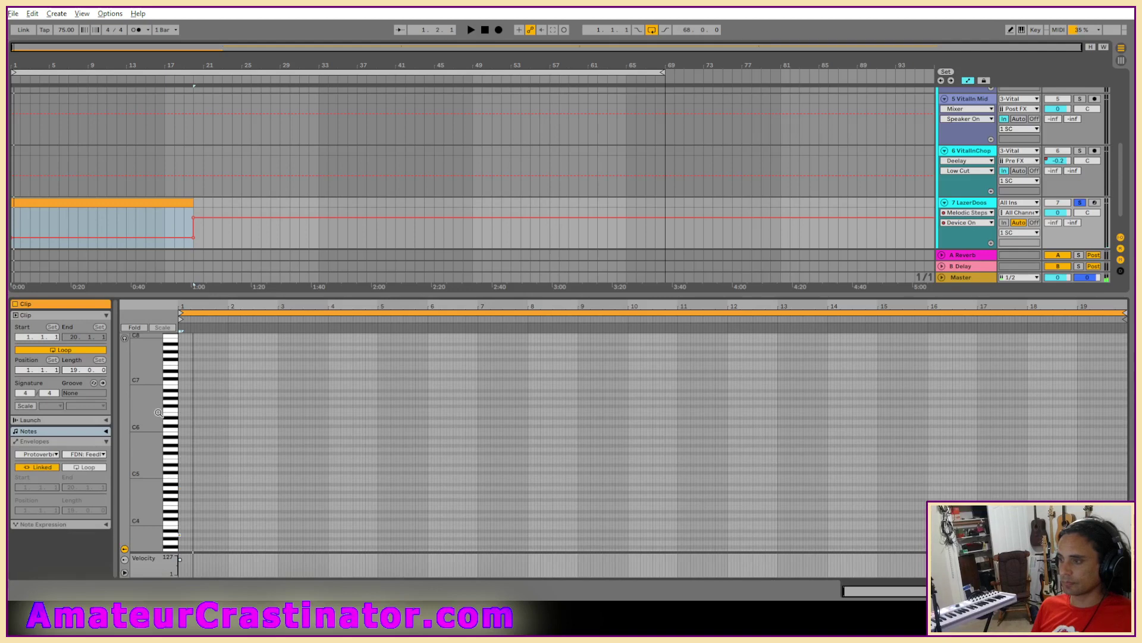
pyautogui.scroll(5, 191, 429)
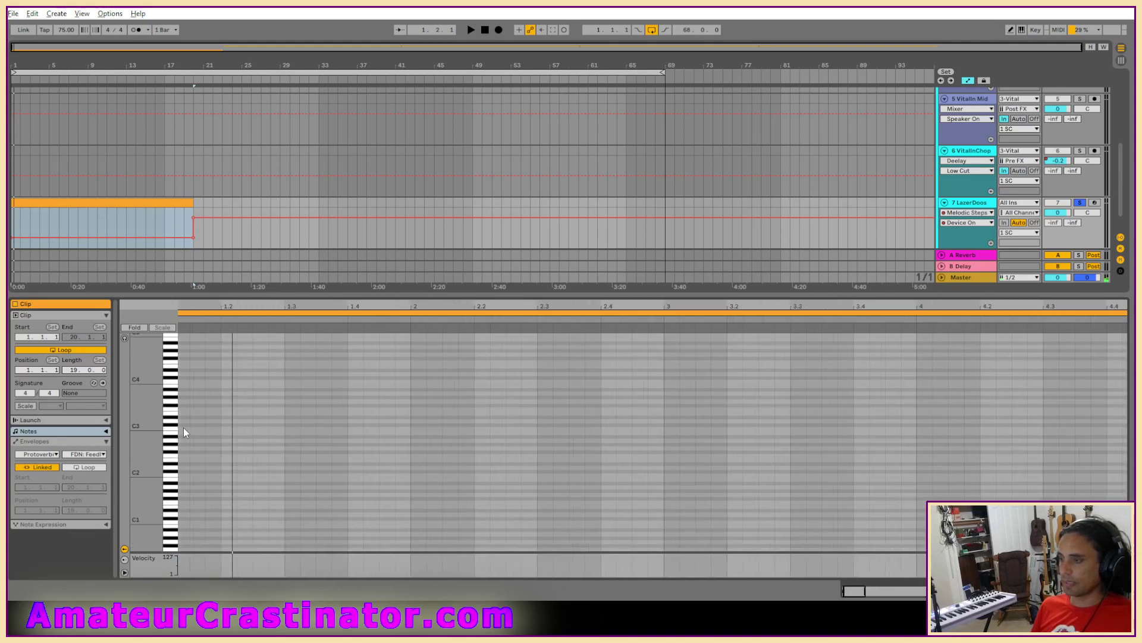
pyautogui.scroll(2, 187, 404)
pyautogui.moveTo(161, 404)
pyautogui.mouseDown()
pyautogui.moveTo(204, 506)
pyautogui.moveTo(168, 405)
pyautogui.mouseUp()
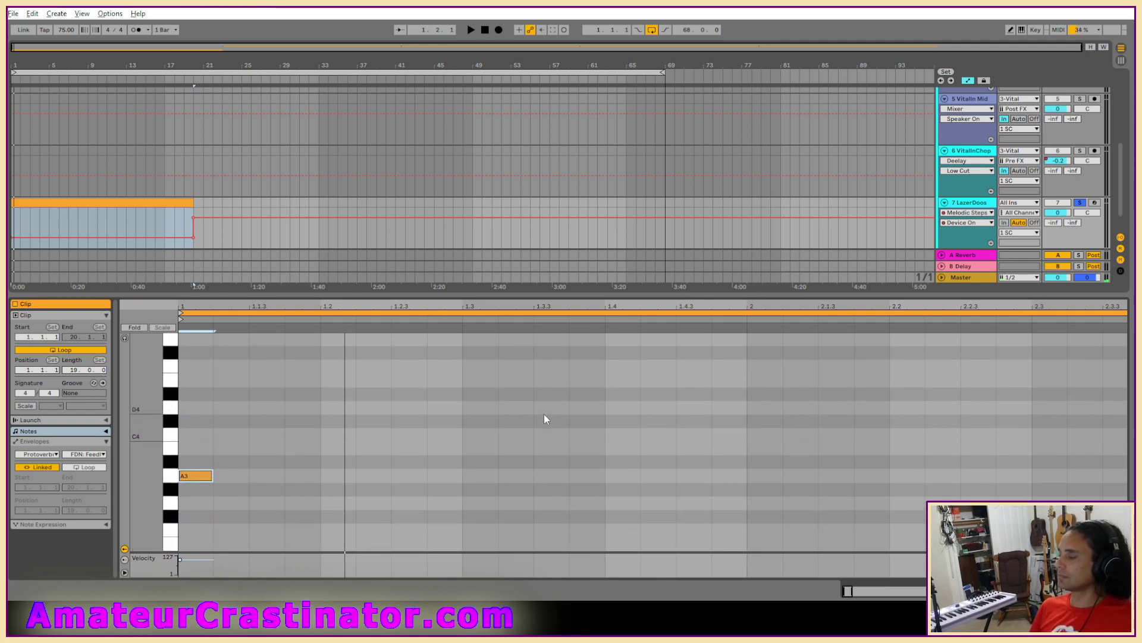
pyautogui.scroll(-2, 632, 427)
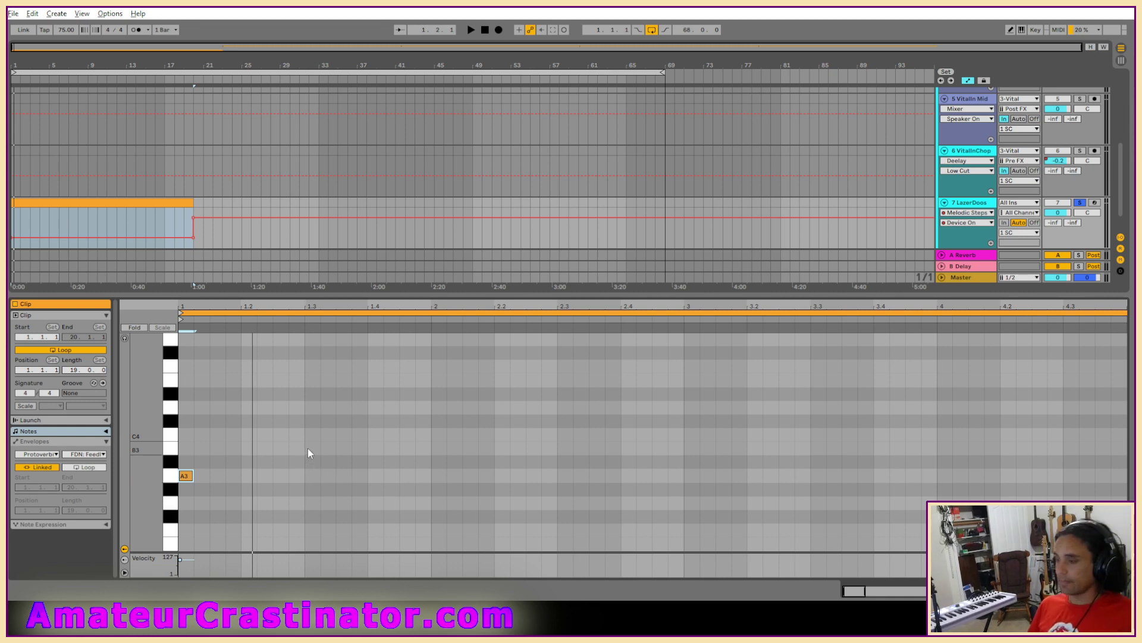
# Step: Add two more A3 notes at 1.4 and 2.3, and shorten them to sixteenths
pyautogui.click(376, 475)
pyautogui.click(577, 476)
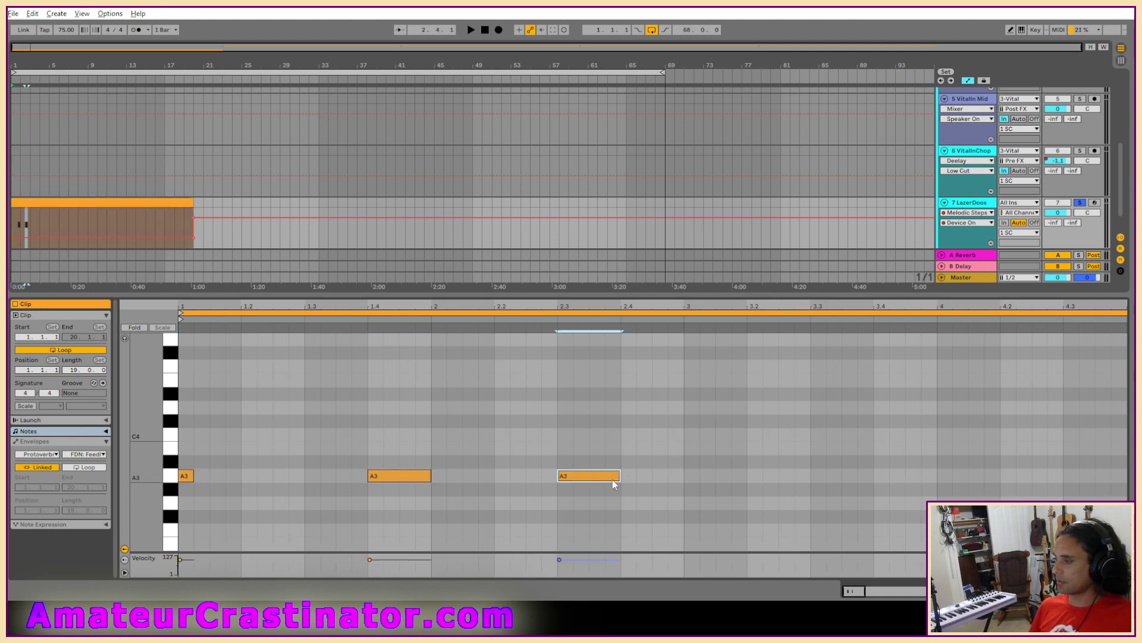
pyautogui.moveTo(424, 449); pyautogui.dragTo(574, 476)
# Step: Select the two-bar A3 pattern and duplicate it three times to fill bars 1 through 8
pyautogui.moveTo(689, 438); pyautogui.dragTo(180, 510)
pyautogui.hotkey('ctrl', 'd')
pyautogui.hotkey('ctrl', 'd')
pyautogui.hotkey('ctrl', 'd')
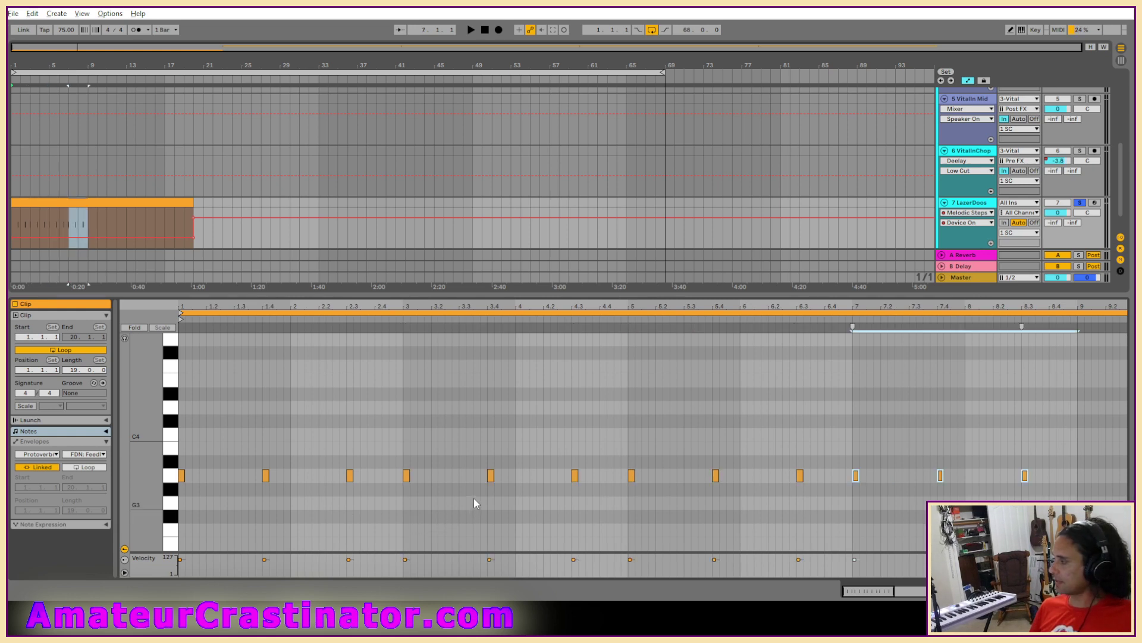
# Step: Duplicate the whole eight-bar A3 pattern until it fills the rest of the clip up to bar 20
pyautogui.scroll(3, 474, 495)
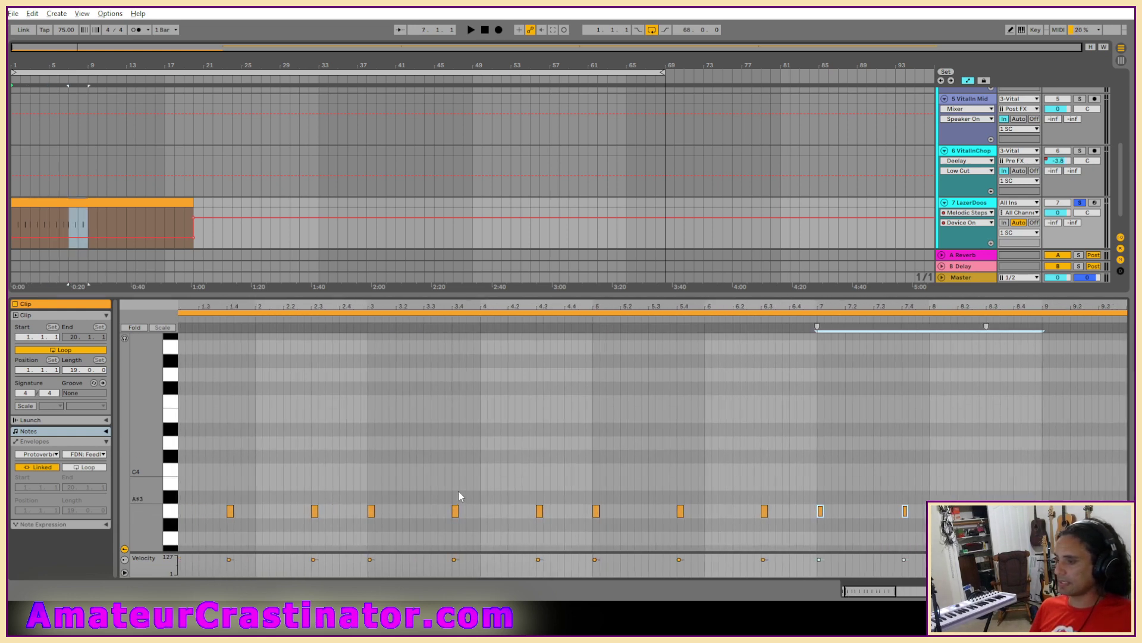
pyautogui.scroll(-4, 458, 489)
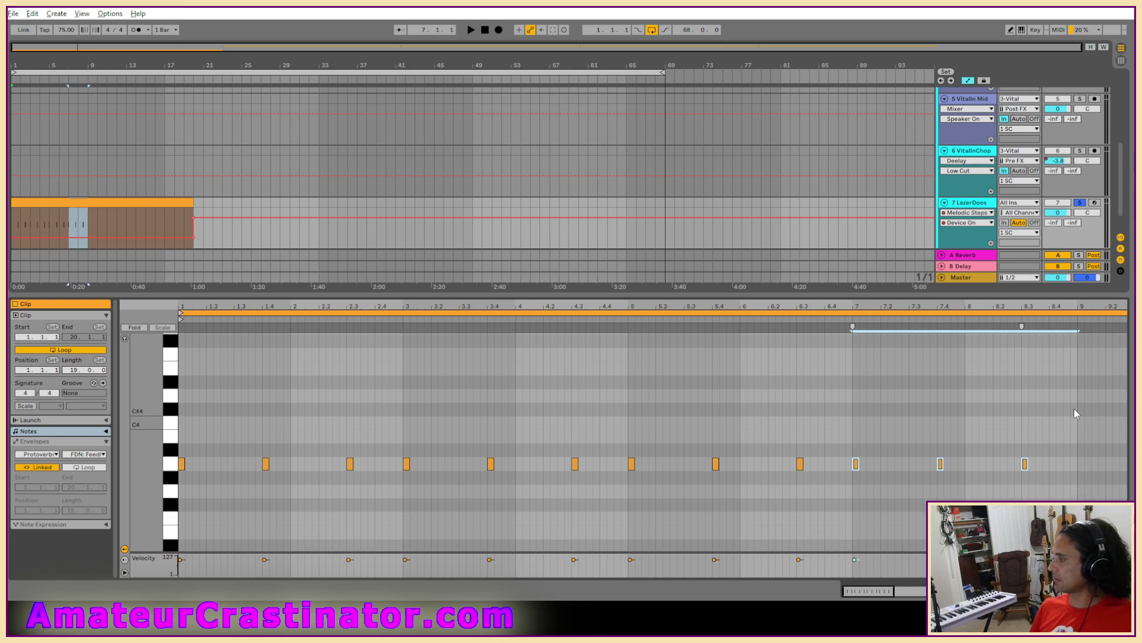
pyautogui.moveTo(1076, 411); pyautogui.dragTo(149, 520)
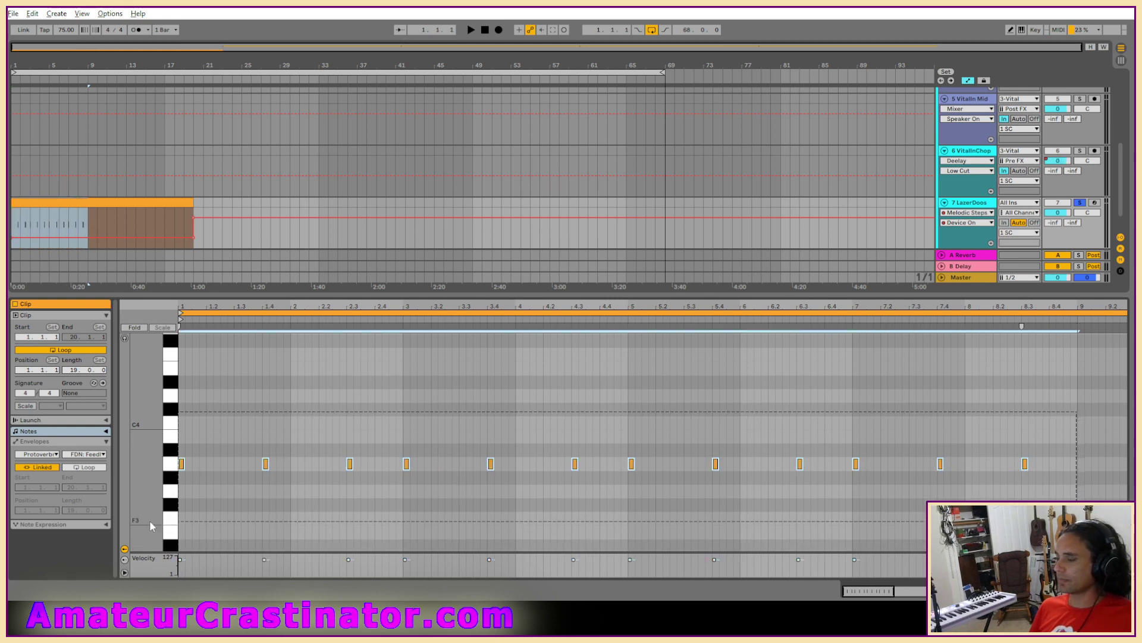
pyautogui.hotkey('ctrl', 'd')
pyautogui.scroll(-4, 256, 503)
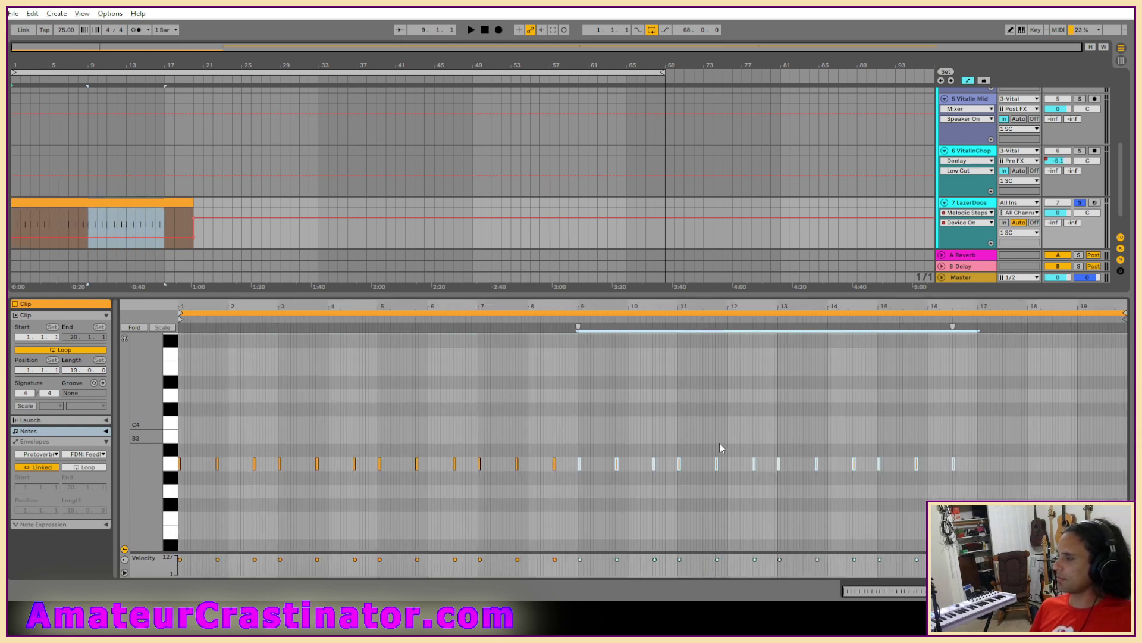
pyautogui.hotkey('ctrl', 'd')
pyautogui.click(914, 433)
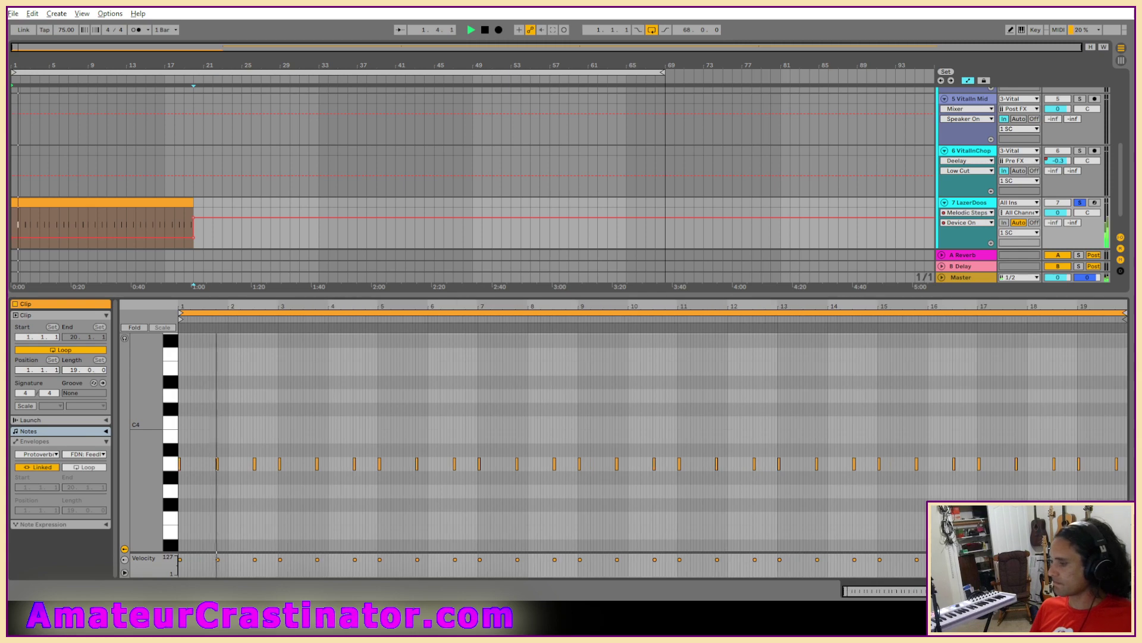
# Step: Stop playback, hide the automation lanes and show the LazerDoos device chain
pyautogui.press('space')
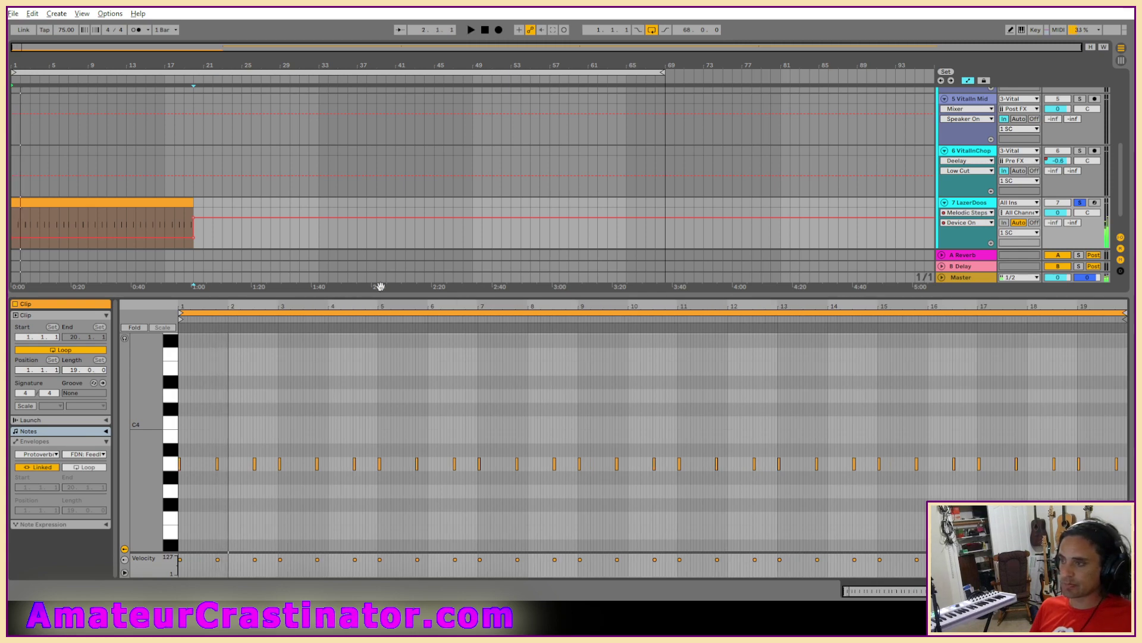
pyautogui.click(490, 31)
pyautogui.press('a')
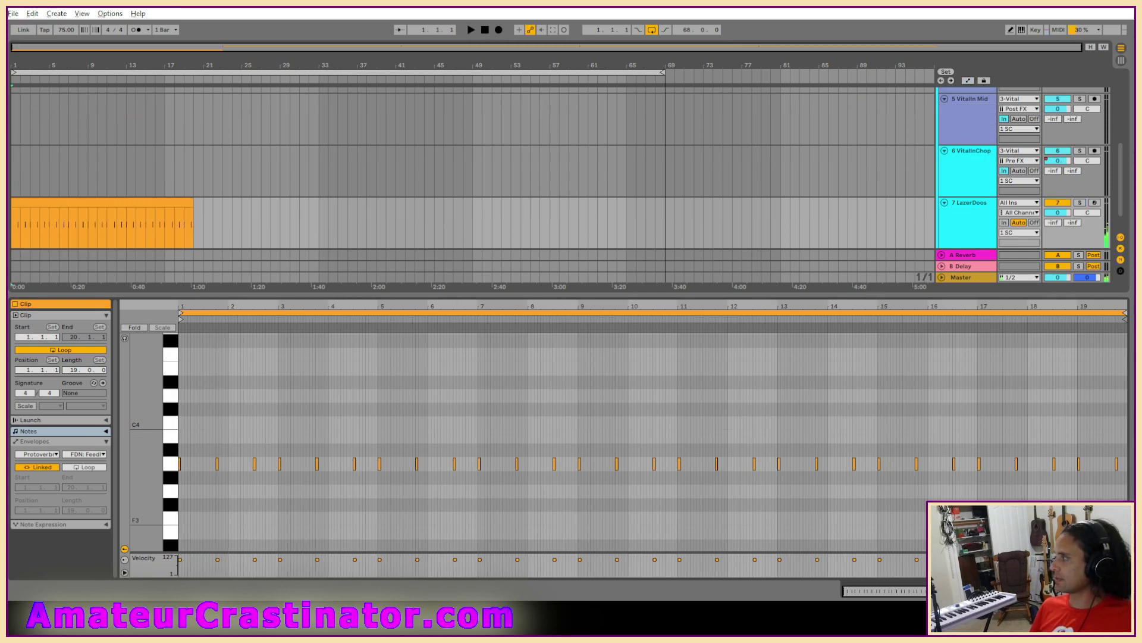
pyautogui.hotkey('shift', 'Tab')
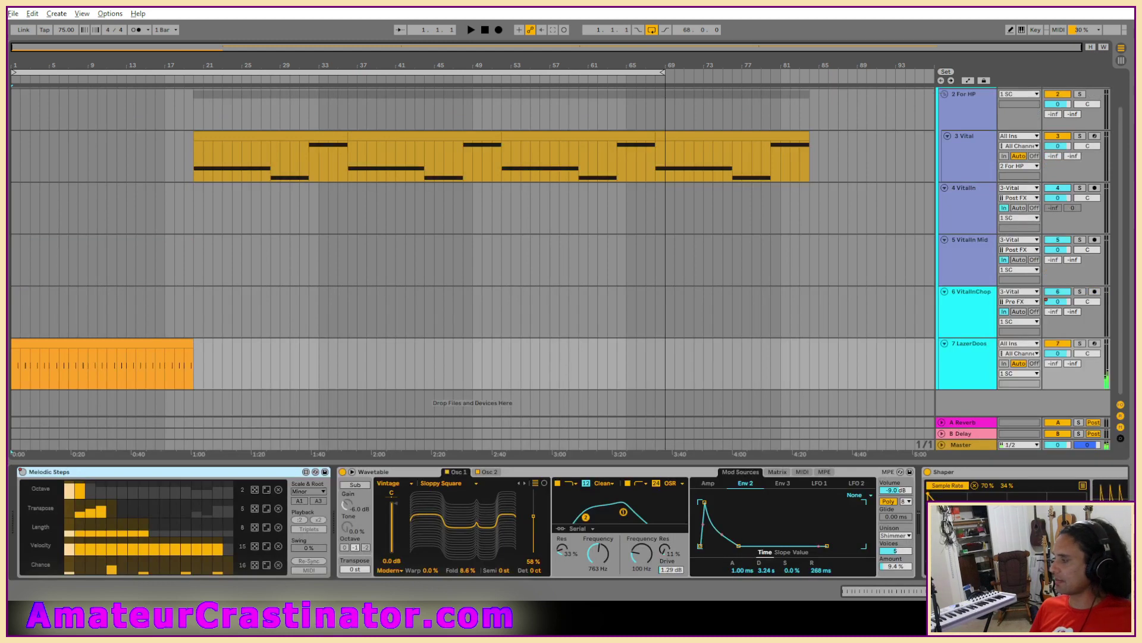
# Step: Solo the LazerDoos track and listen to it from bar 20
pyautogui.click(223, 373)
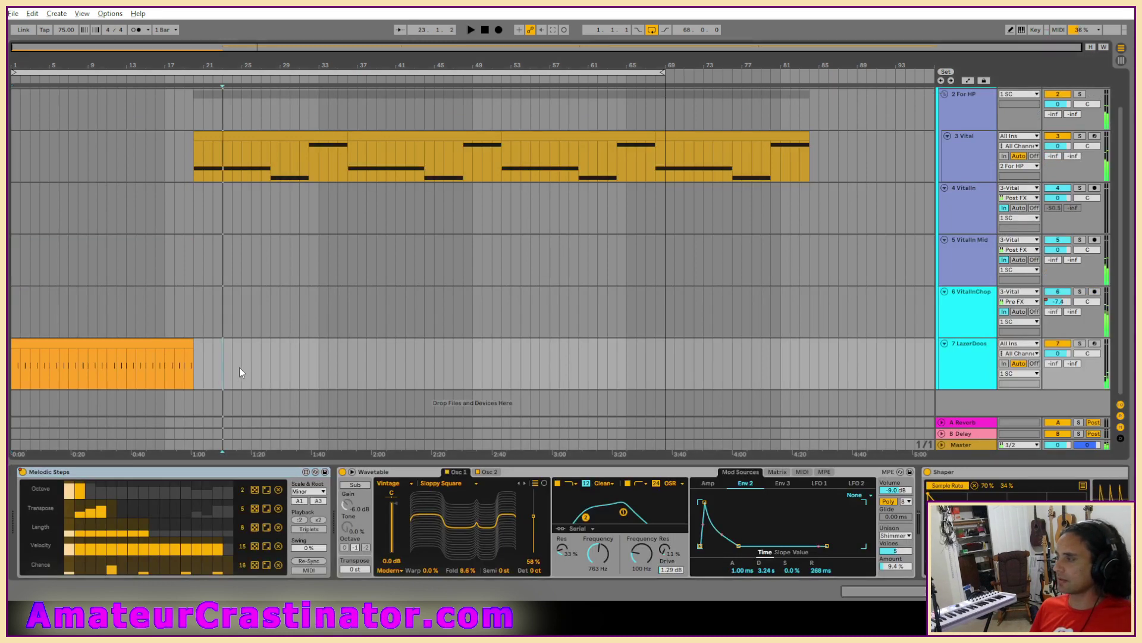
pyautogui.press('s')
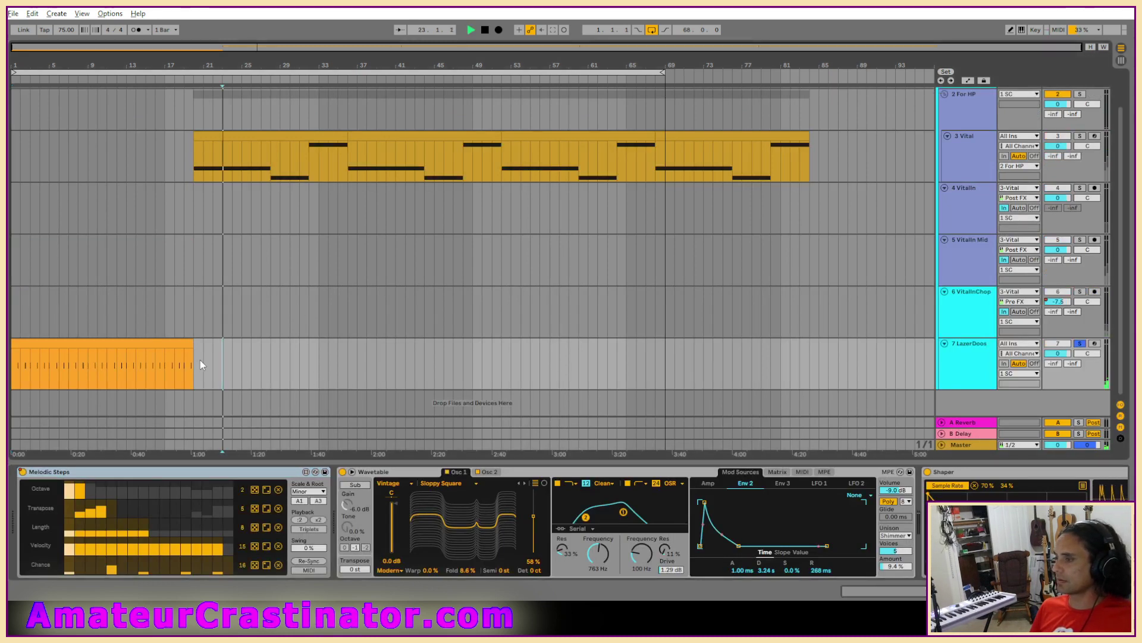
pyautogui.click(200, 360)
pyautogui.press('space')
pyautogui.click(194, 370)
pyautogui.press('space')
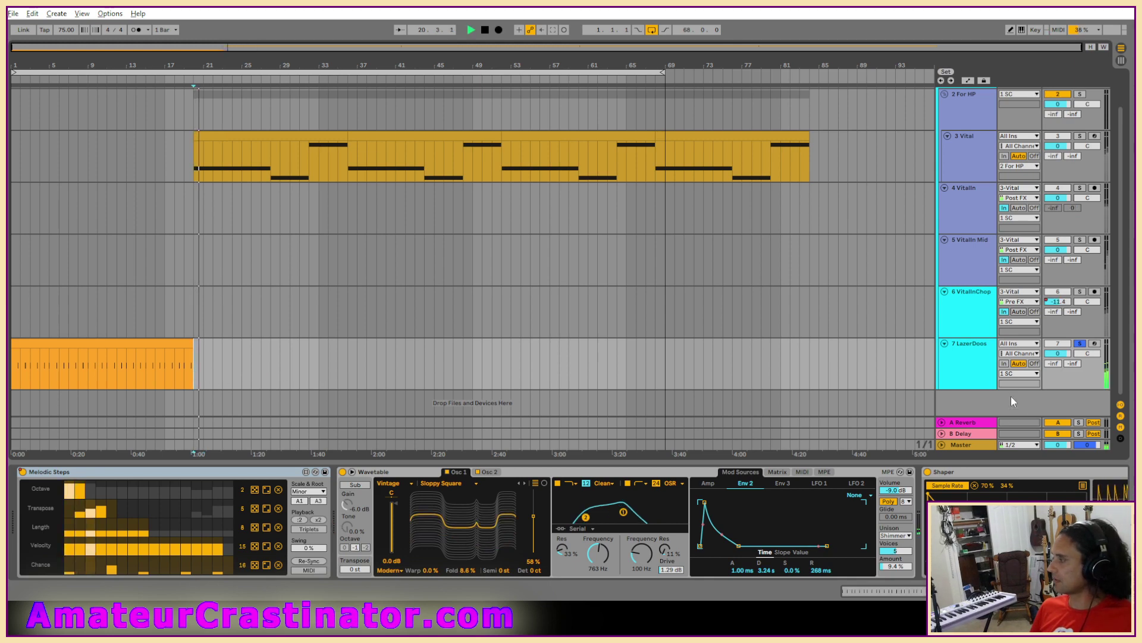
# Step: Display Proximity's DistGain automation on the LazerDoos track, and replay the full mix from bar 20
pyautogui.press('a')
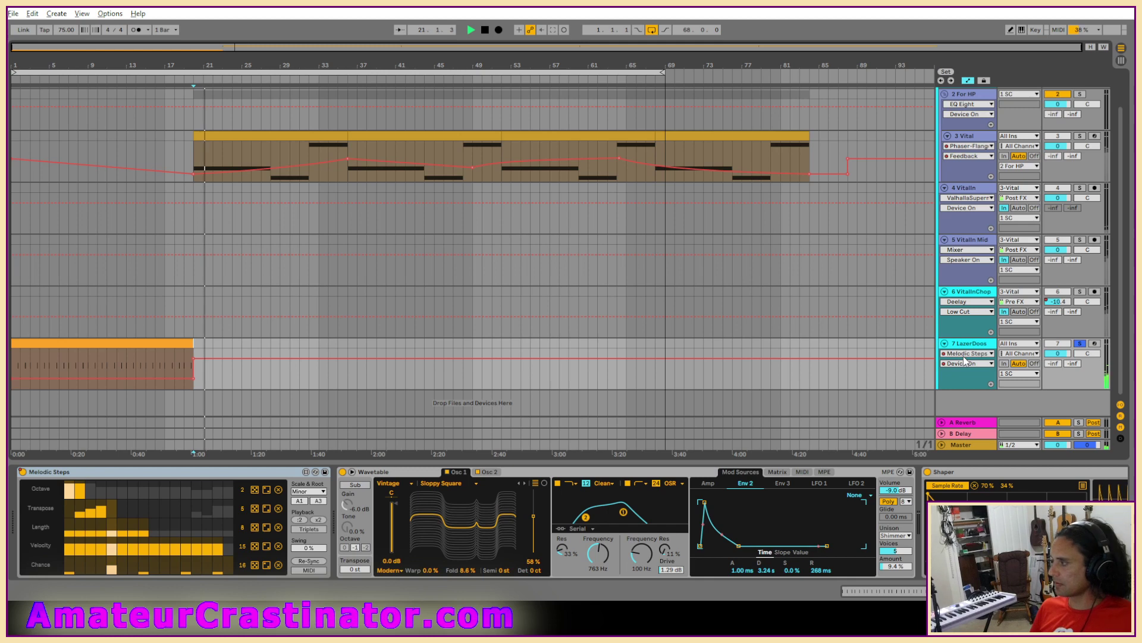
pyautogui.click(965, 360)
pyautogui.click(964, 372)
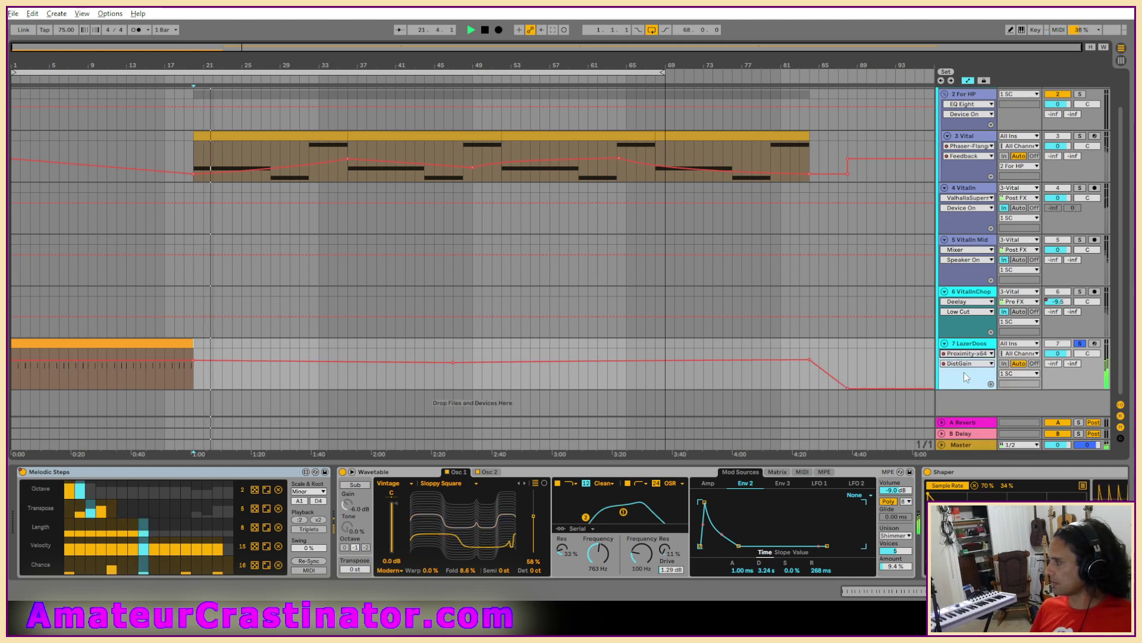
pyautogui.click(959, 364)
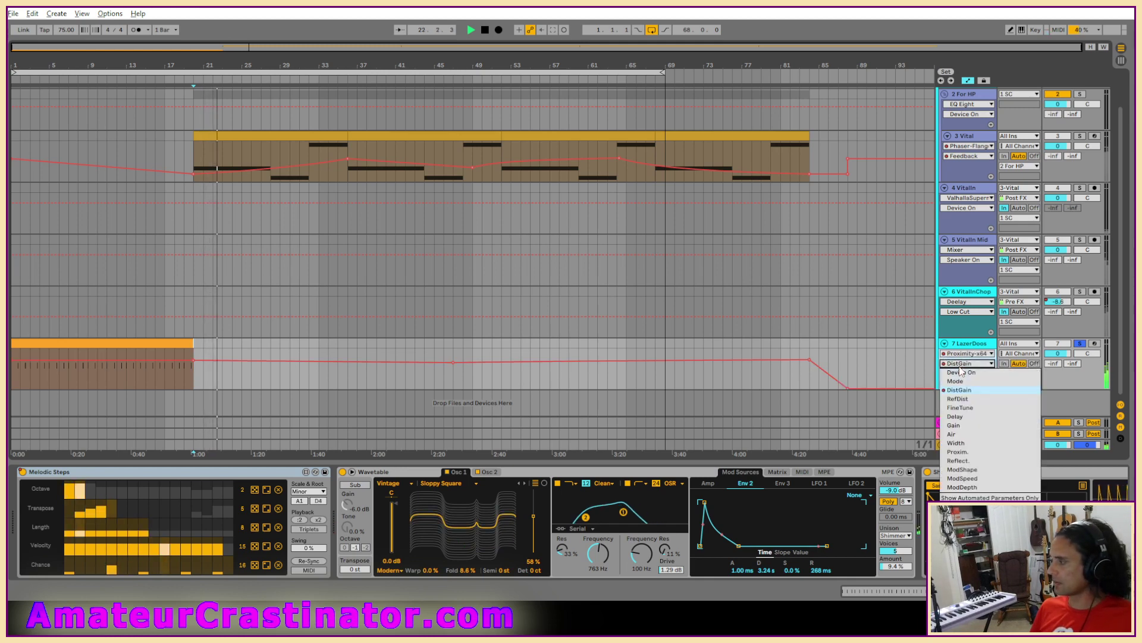
pyautogui.click(959, 390)
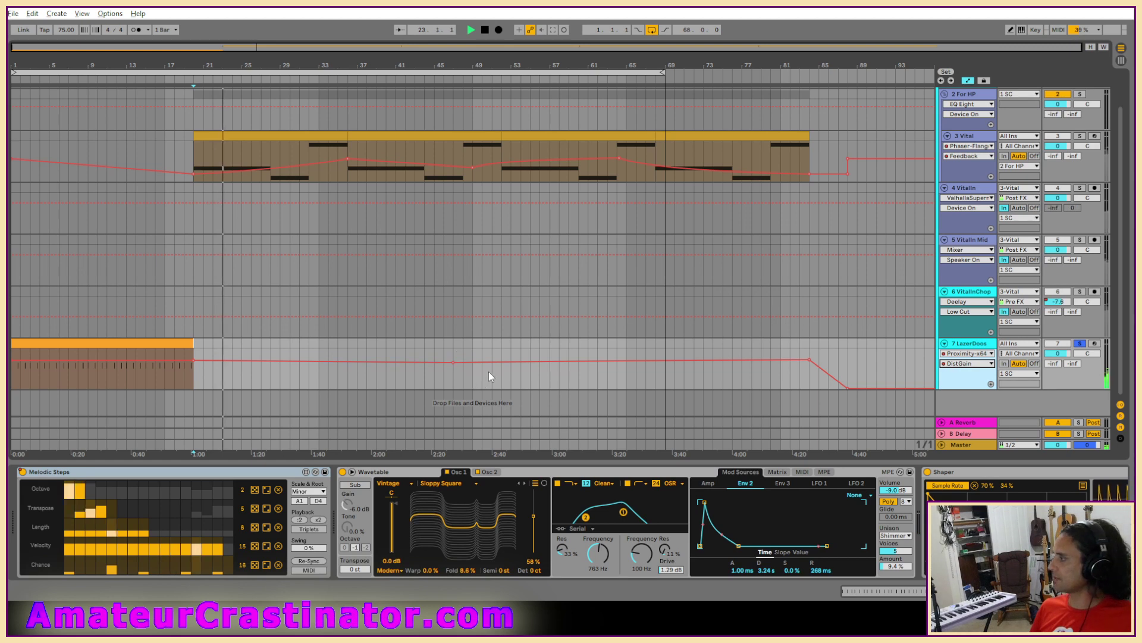
pyautogui.press('space')
pyautogui.press('space')
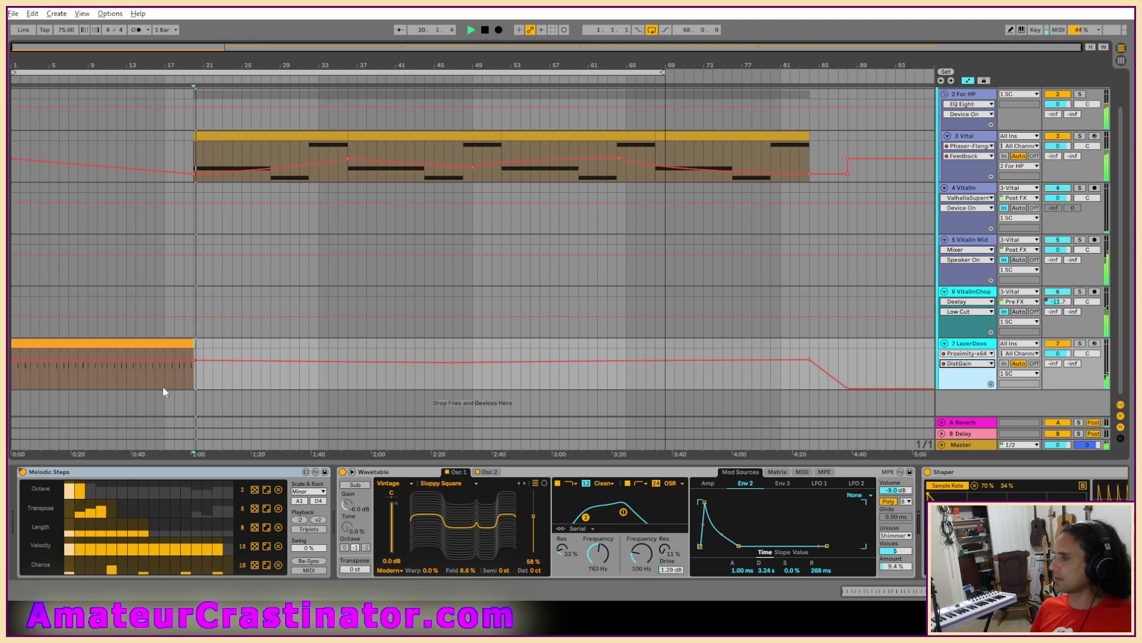
# Step: Play from bar 16, lower the DistGain automation at bar 1, and bend its rise to bar 20 into an upward curve
pyautogui.click(156, 373)
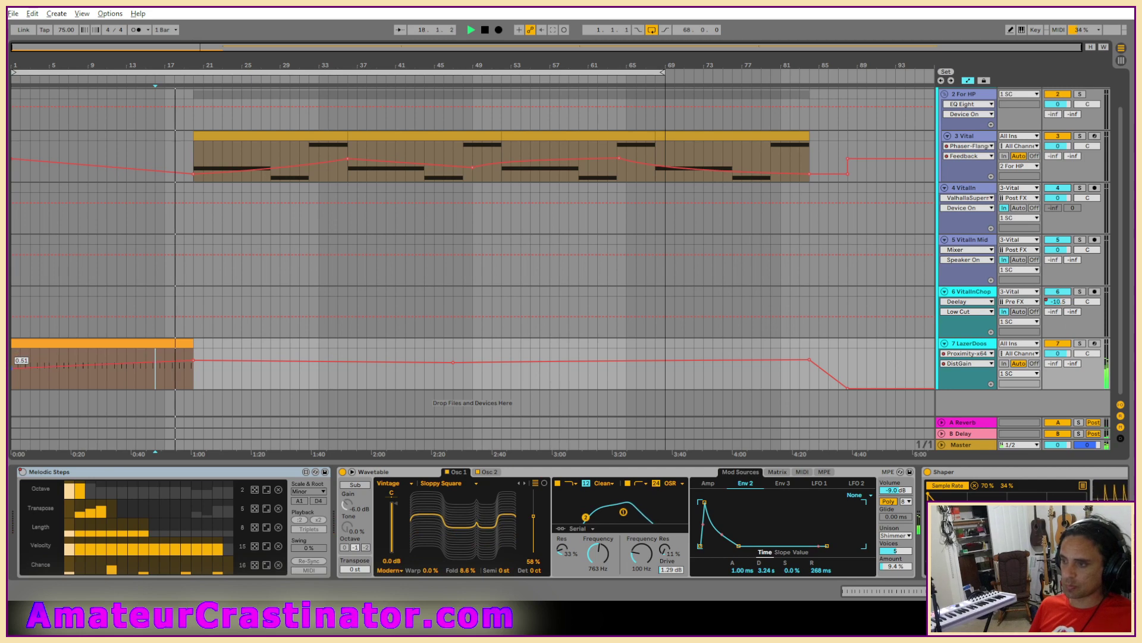
pyautogui.moveTo(15, 365); pyautogui.dragTo(15, 387)
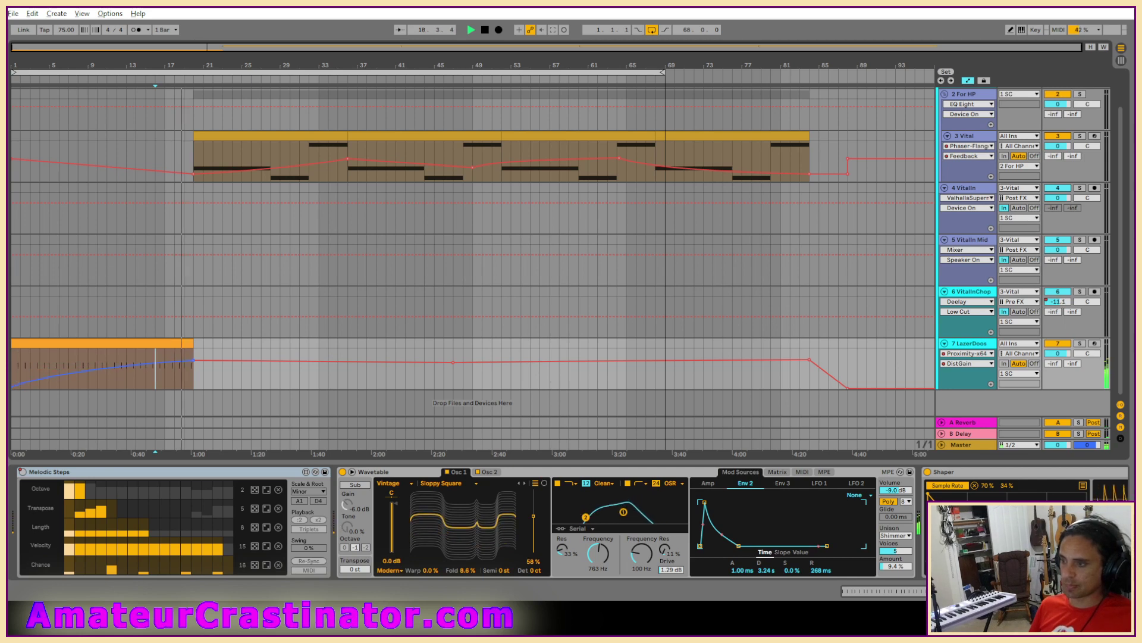
pyautogui.moveTo(95, 373); pyautogui.dragTo(95, 362)
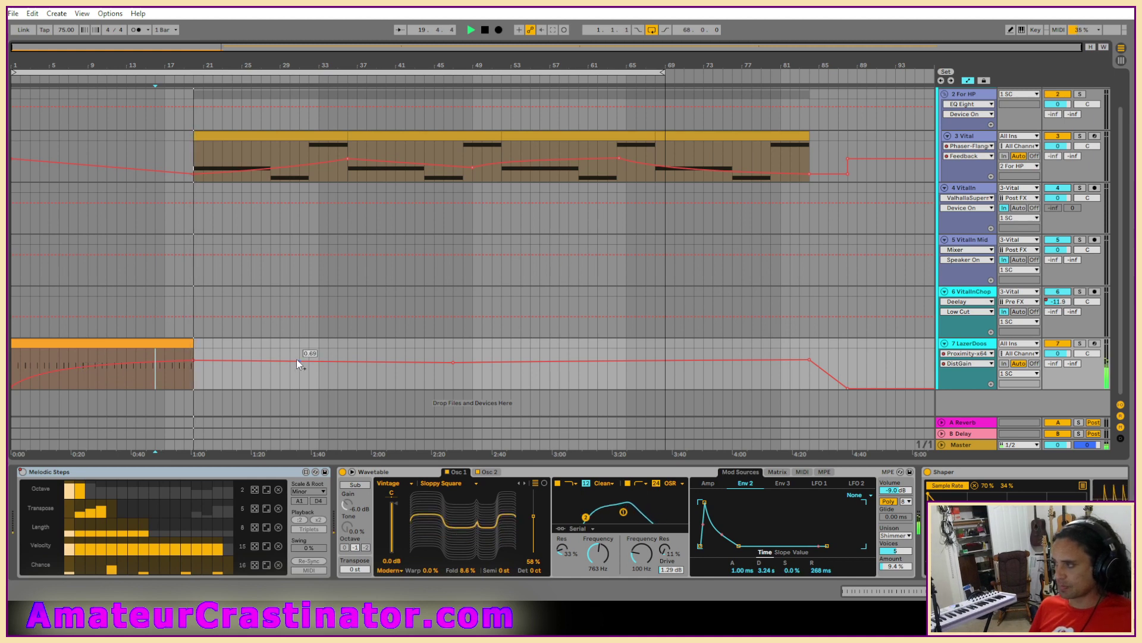
# Step: Insert a new return track after Delay, name it IntroDly, and stop playback
pyautogui.click(965, 434)
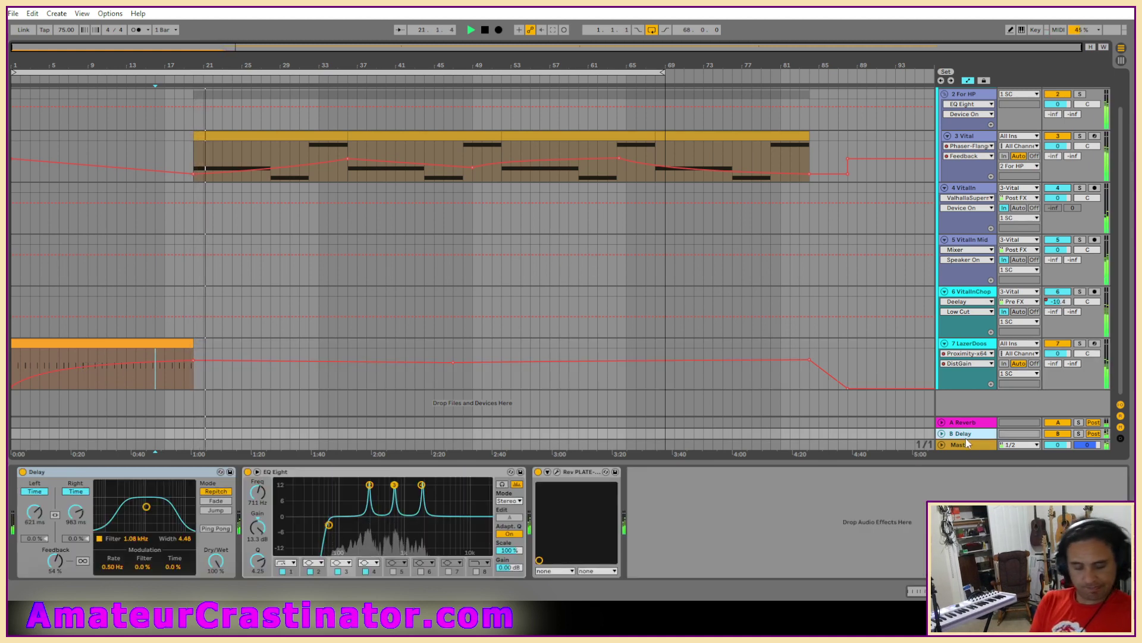
pyautogui.hotkey('ctrl', 'alt', 't')
pyautogui.hotkey('ctrl', 'r')
pyautogui.write('IntroD')
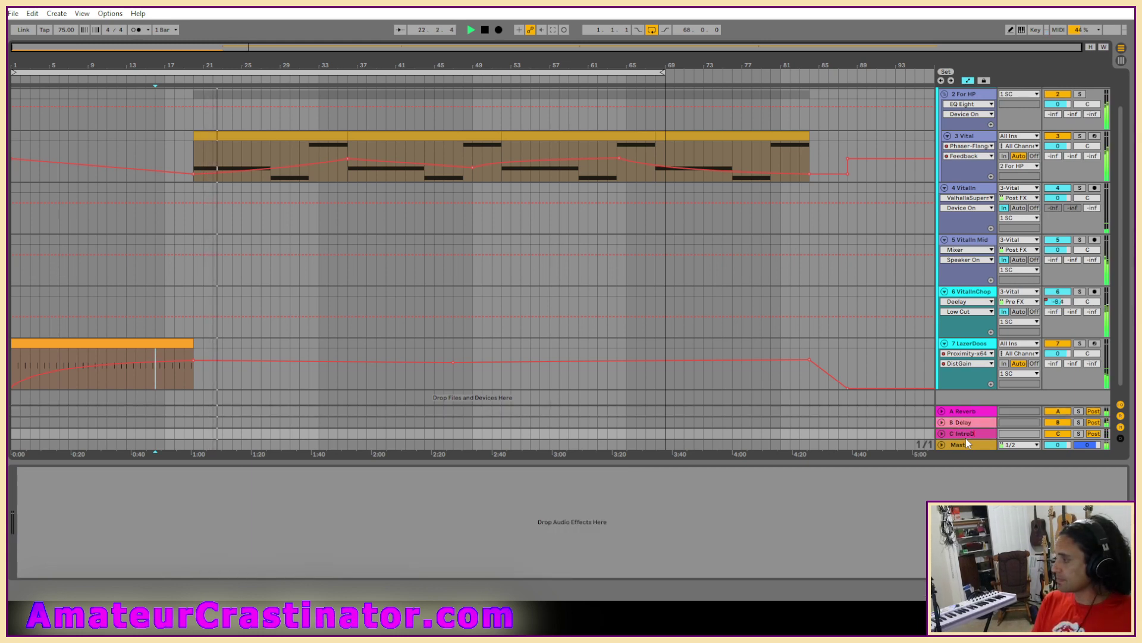
pyautogui.write('it')
pyautogui.press('BackSpace')
pyautogui.press('BackSpace')
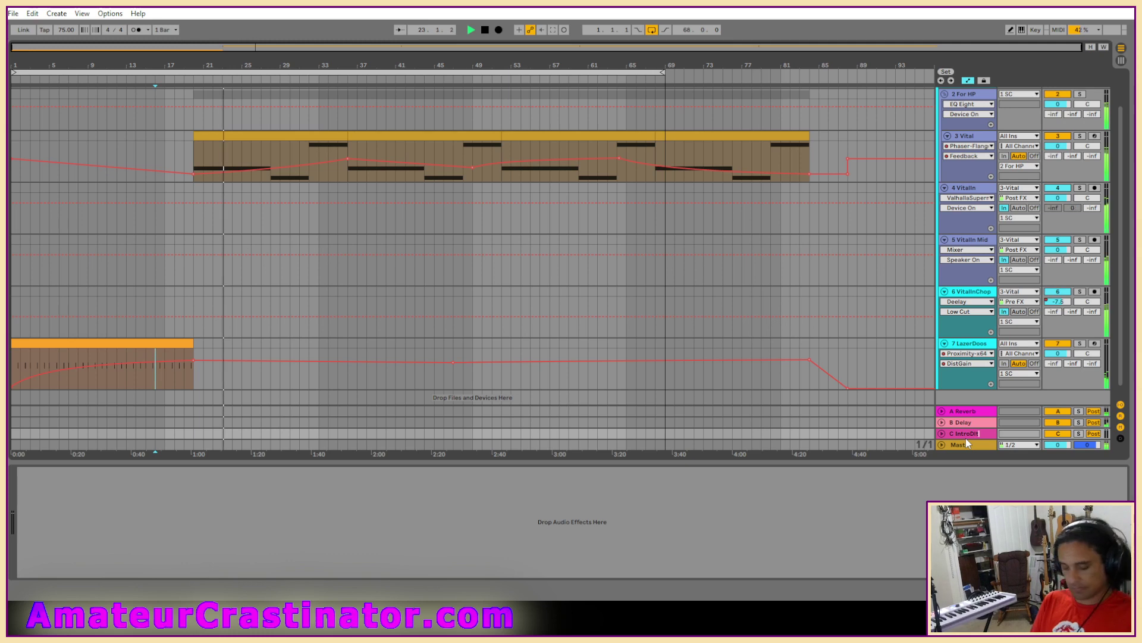
pyautogui.write('ly')
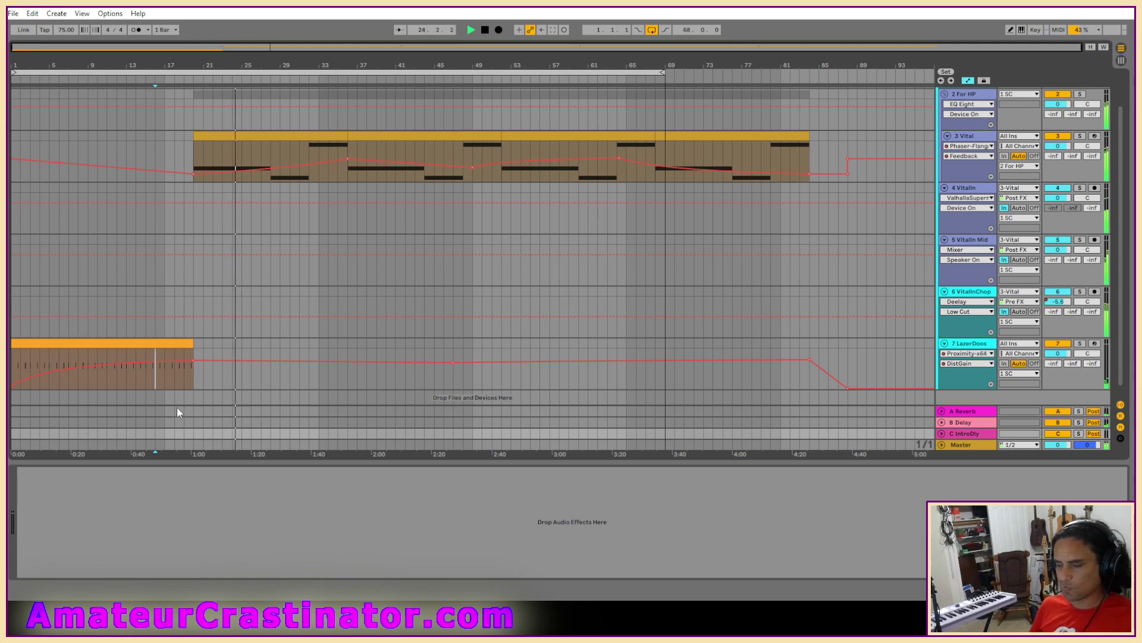
pyautogui.click(485, 30)
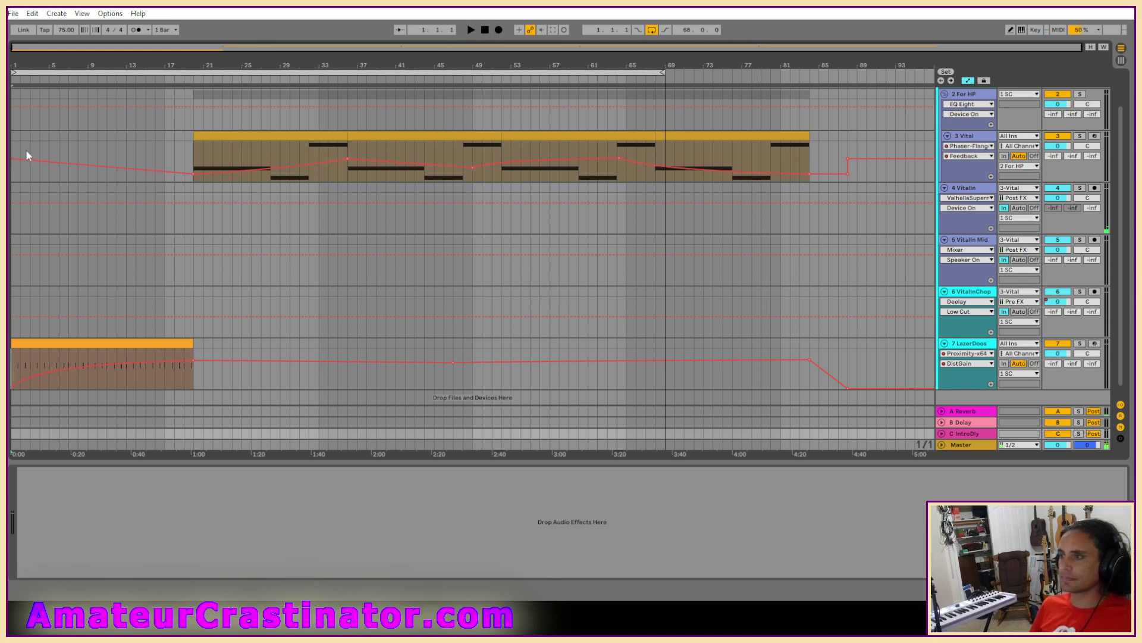
# Step: Remove the bar 1 point from the Vital track's Phaser-Flanger Feedback automation so it holds 17% up to bar 20
pyautogui.moveTo(13, 161)
pyautogui.moveTo(15, 161); pyautogui.dragTo(195, 179)
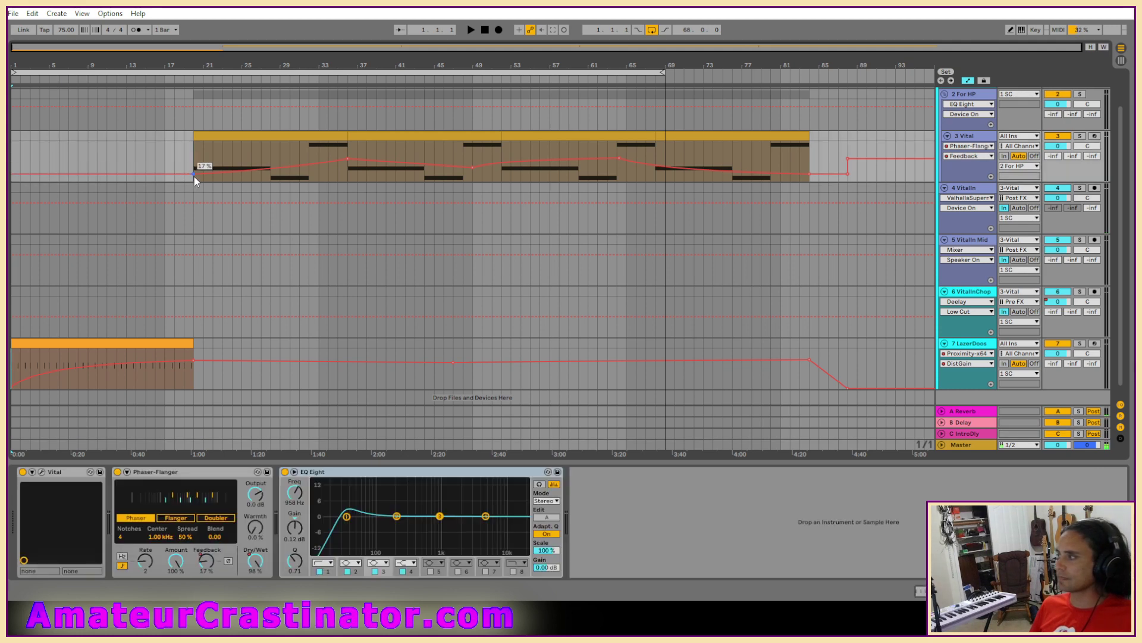
pyautogui.click(971, 146)
pyautogui.click(964, 140)
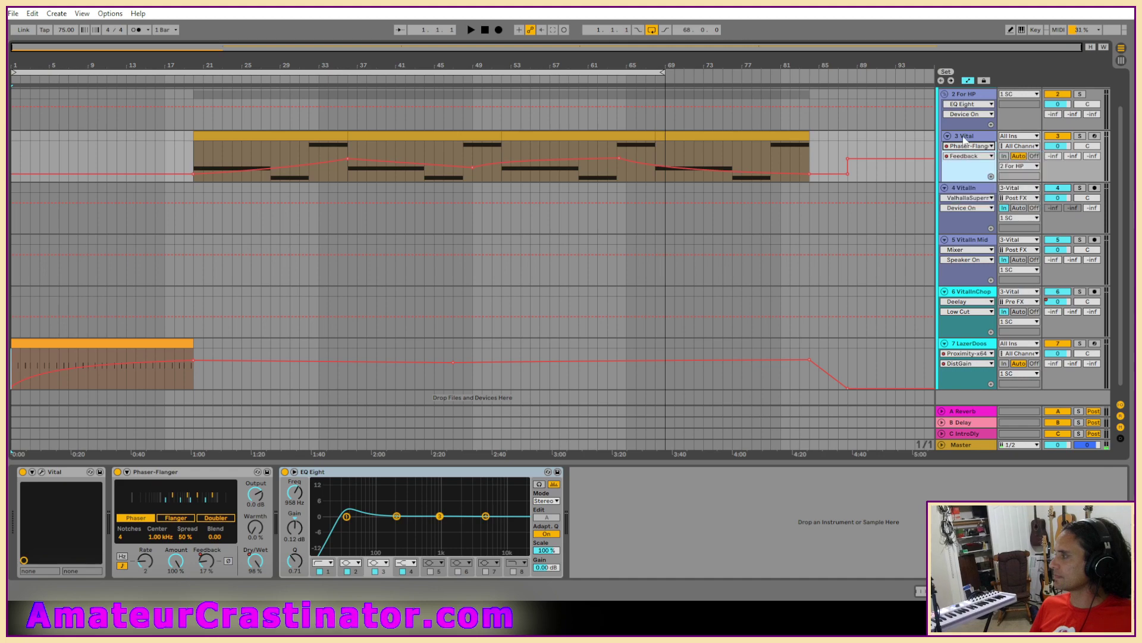
# Step: Show OTT Amount automation on the SC track and remove its bar 1 point so it holds 0% up to bar 20
pyautogui.click(969, 105)
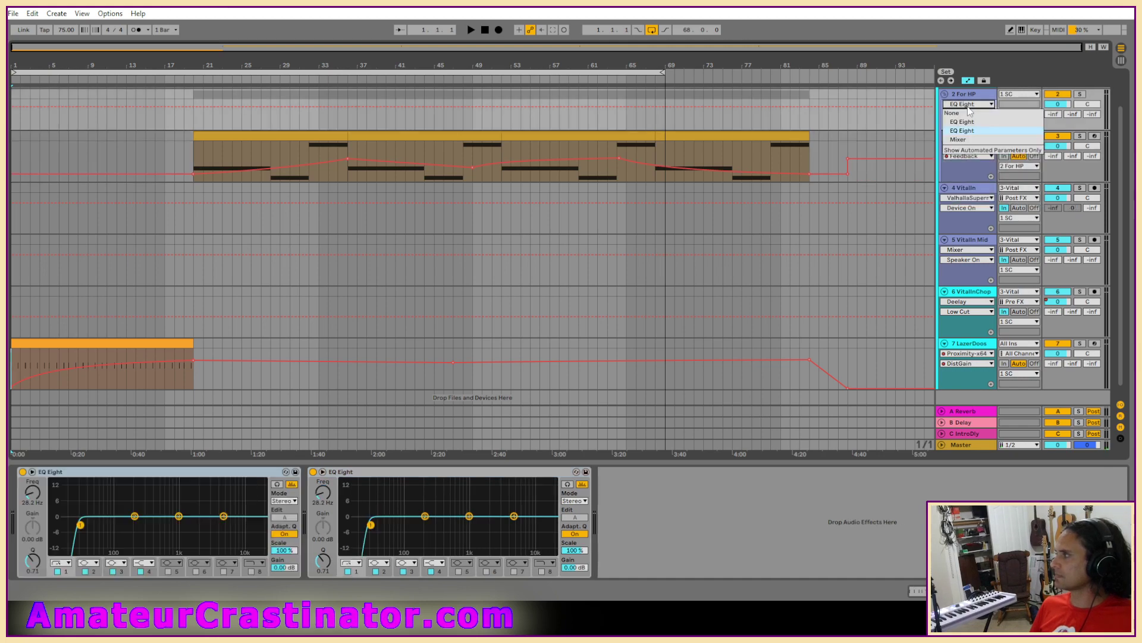
pyautogui.click(962, 122)
pyautogui.scroll(1, 970, 161)
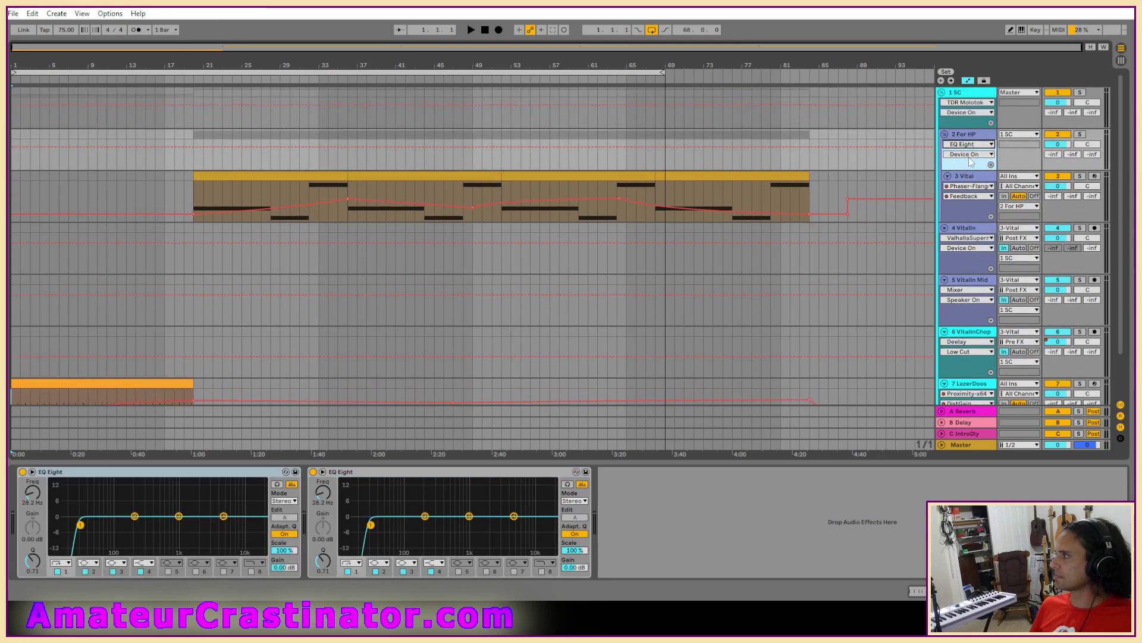
pyautogui.click(969, 104)
pyautogui.click(959, 131)
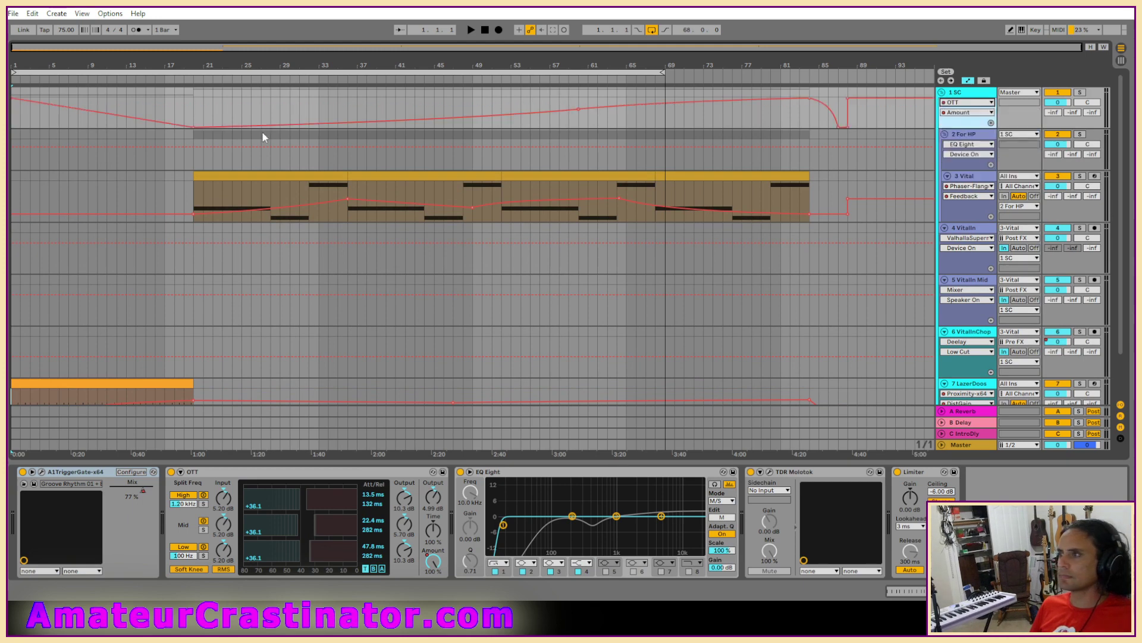
pyautogui.click(17, 103)
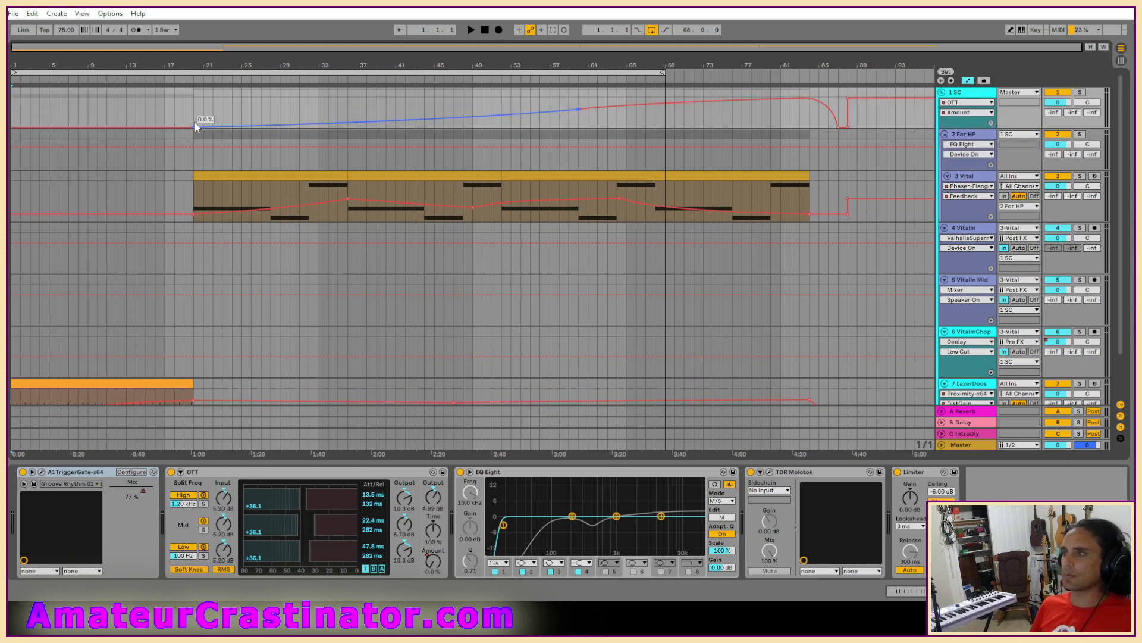
# Step: Hold the SC track's A1TriggerGate Mix automation at 0% up to bar 20 by removing its bar 1 point, and play from the start
pyautogui.click(961, 102)
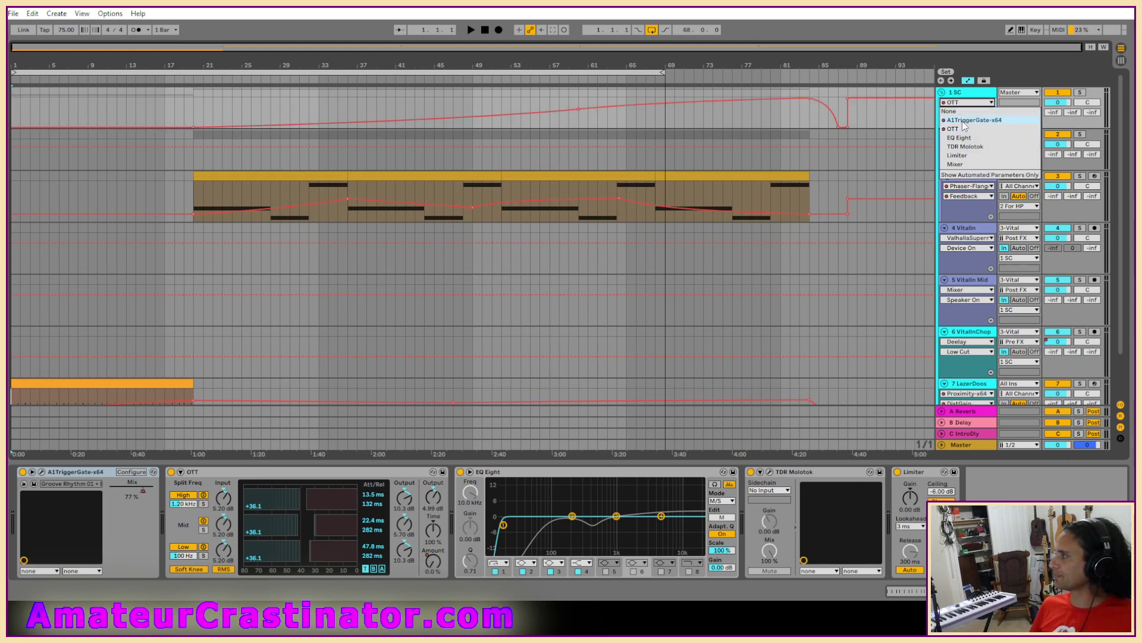
pyautogui.click(965, 120)
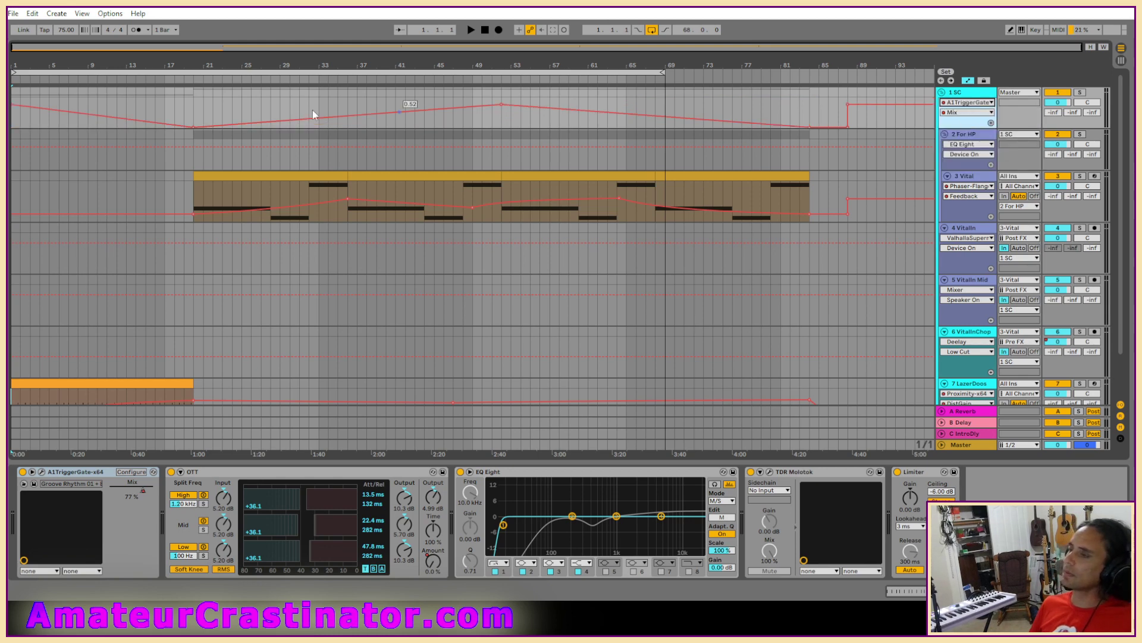
pyautogui.click(15, 105)
pyautogui.press('space')
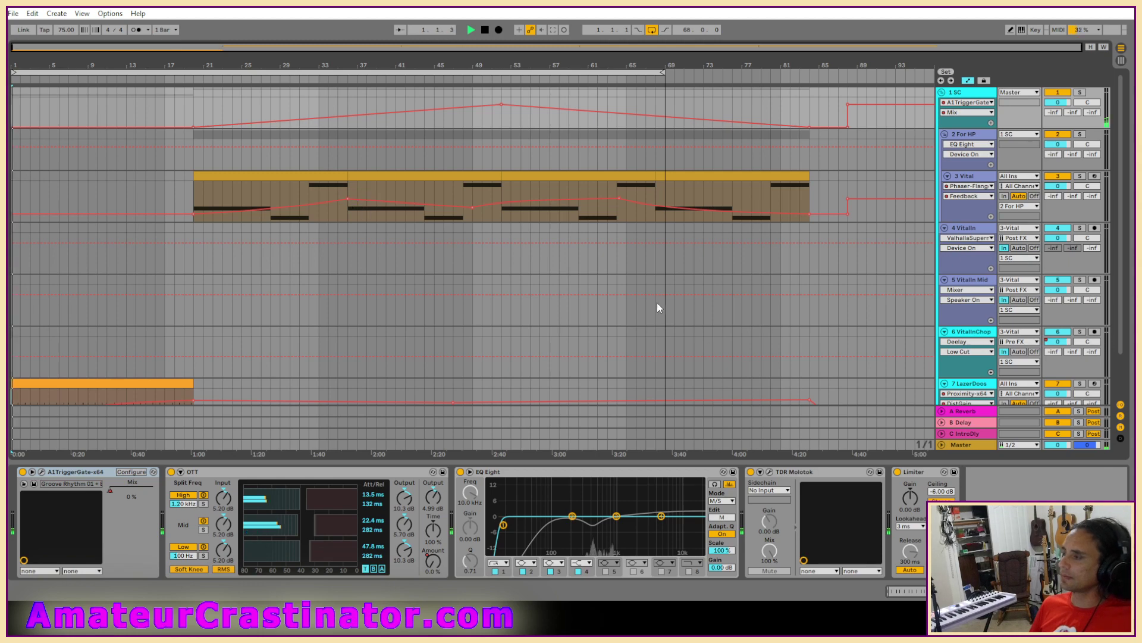
# Step: Open the LazerDoos clip for note editing and delete every second A3 note in bars 1 to 4
pyautogui.scroll(-3, 657, 302)
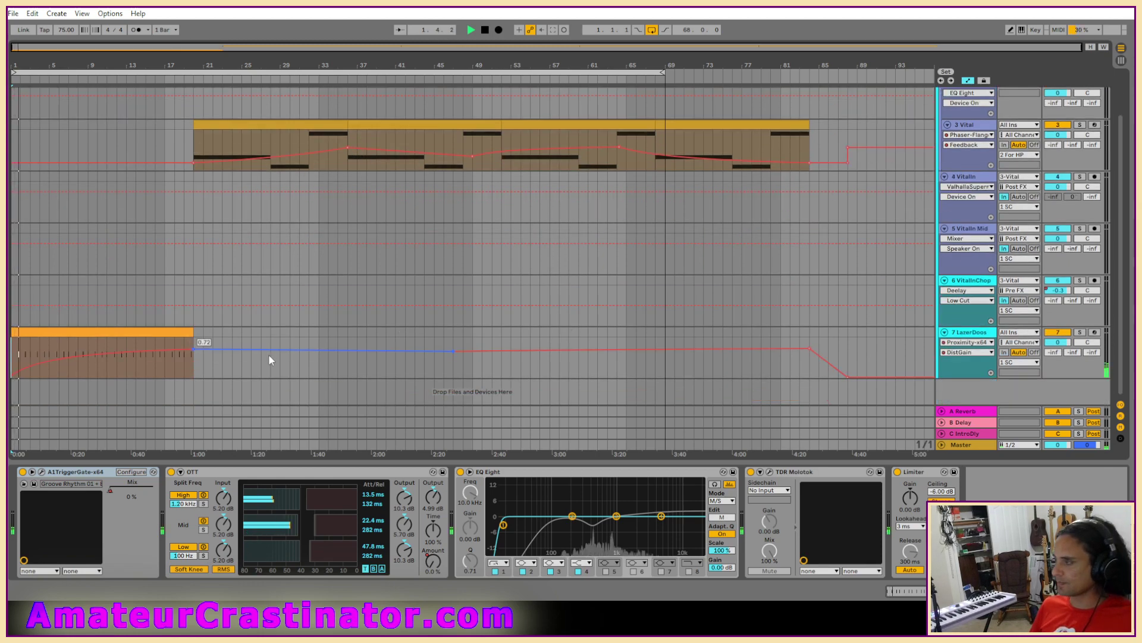
pyautogui.press('a')
pyautogui.doubleClick(74, 337)
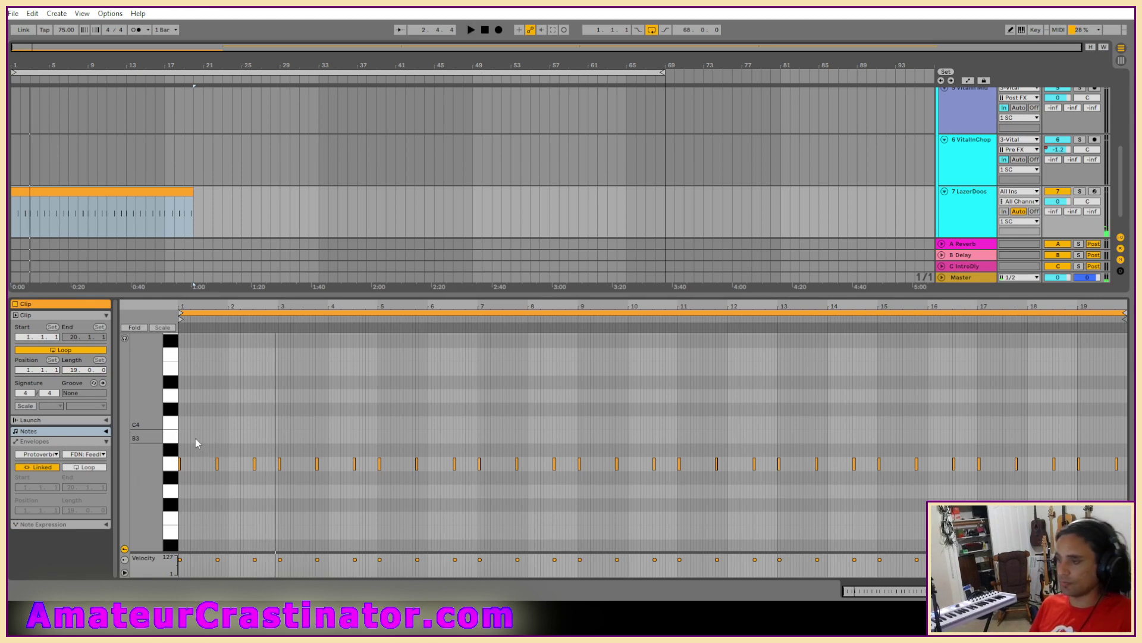
pyautogui.moveTo(195, 438); pyautogui.dragTo(240, 483)
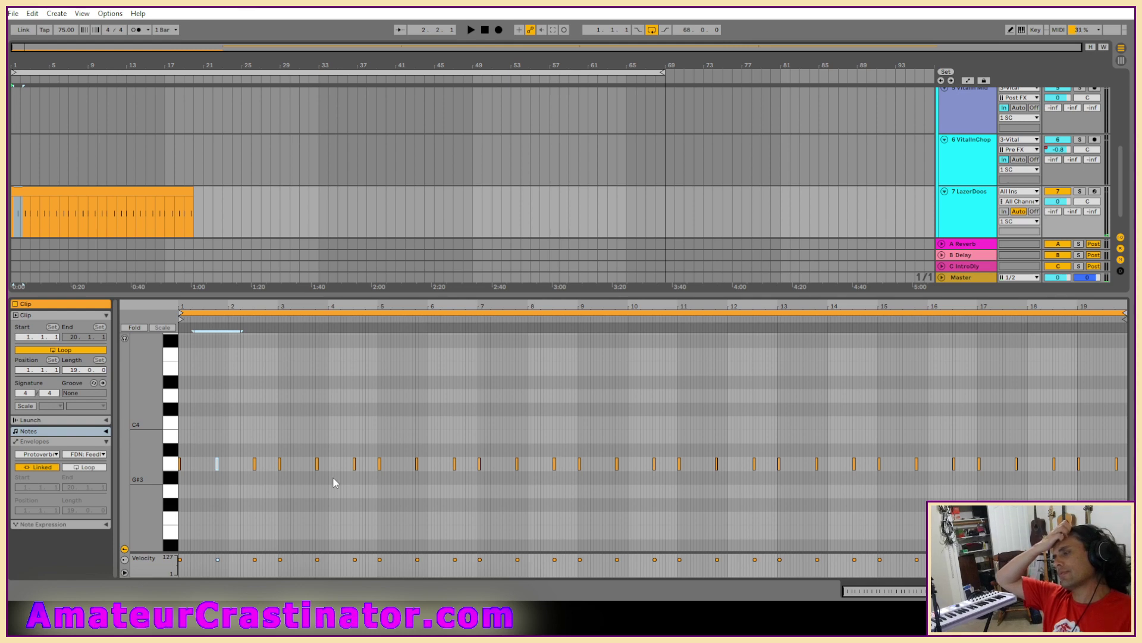
pyautogui.press('Delete')
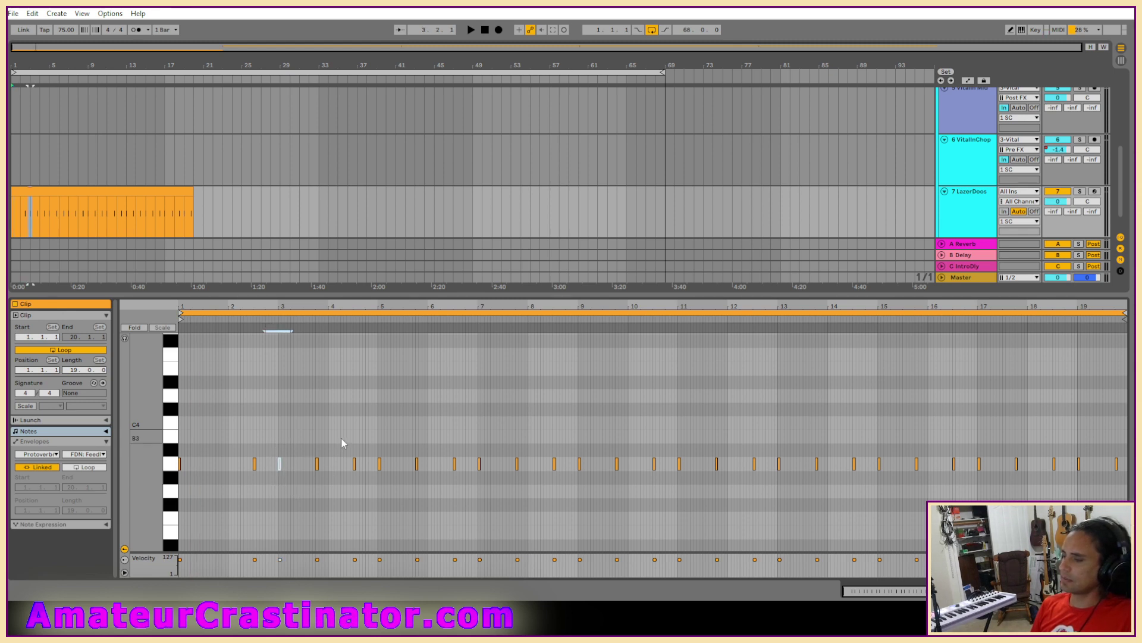
pyautogui.press('Delete')
pyautogui.moveTo(347, 449); pyautogui.dragTo(363, 488)
pyautogui.press('Delete')
# Step: Delete every second A3 note in bars 5 to 11 of the LazerDoos clip
pyautogui.moveTo(403, 448); pyautogui.dragTo(416, 472)
pyautogui.moveTo(475, 450); pyautogui.dragTo(487, 472)
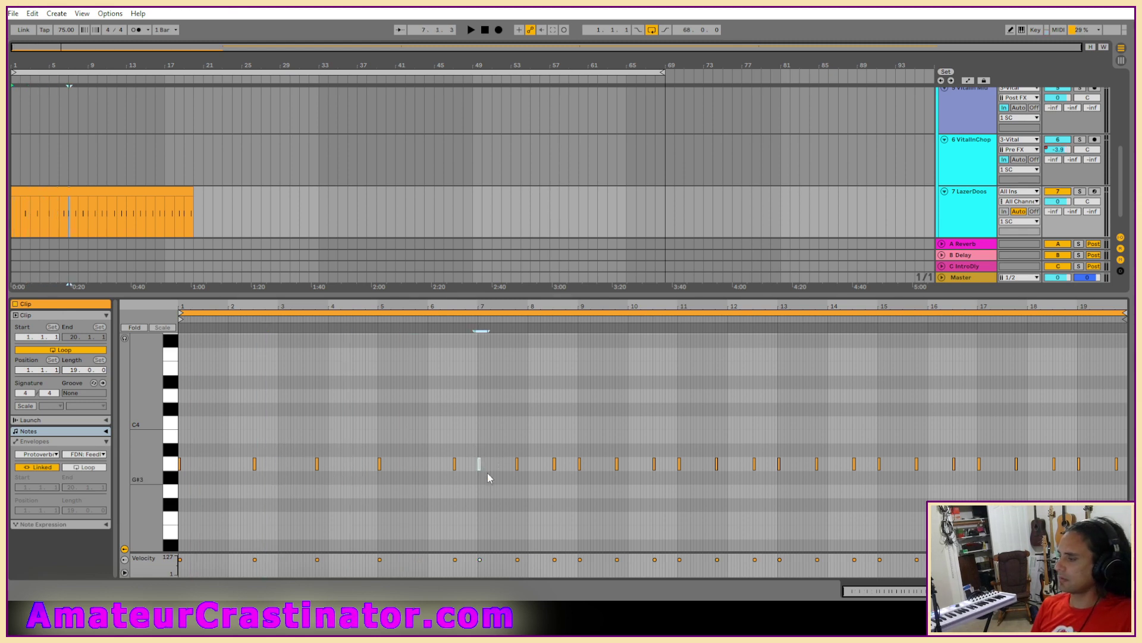
pyautogui.press('Delete')
pyautogui.moveTo(549, 440); pyautogui.dragTo(562, 473)
pyautogui.press('Delete')
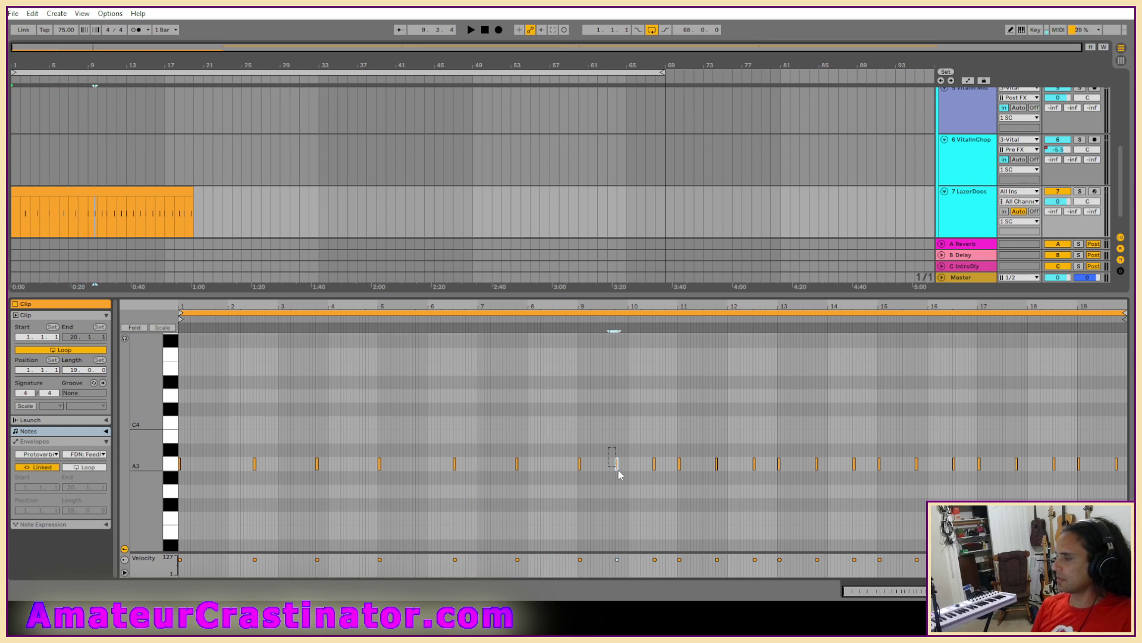
pyautogui.press('Delete')
pyautogui.moveTo(673, 443); pyautogui.dragTo(689, 476)
pyautogui.press('Delete')
# Step: Thin out bars 12 to 19 of the LazerDoos clip by deleting every second A3 note
pyautogui.moveTo(743, 450)
pyautogui.mouseDown()
pyautogui.moveTo(756, 478)
pyautogui.moveTo(881, 469)
pyautogui.mouseUp()
pyautogui.press('Delete')
pyautogui.press('Delete')
pyautogui.press('Delete')
pyautogui.moveTo(941, 446)
pyautogui.mouseDown()
pyautogui.moveTo(961, 473)
pyautogui.moveTo(1020, 468)
pyautogui.mouseUp()
pyautogui.press('Delete')
pyautogui.press('Delete')
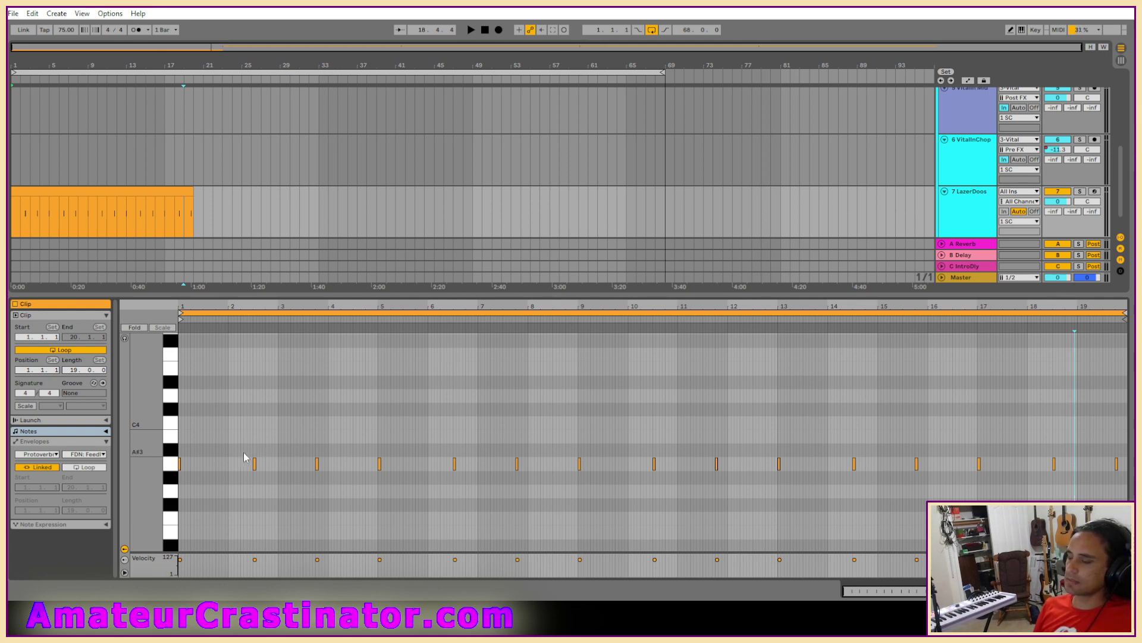
# Step: Raise the bar 2 note of the LazerDoos clip five semitones to D4
pyautogui.moveTo(244, 446); pyautogui.dragTo(294, 481)
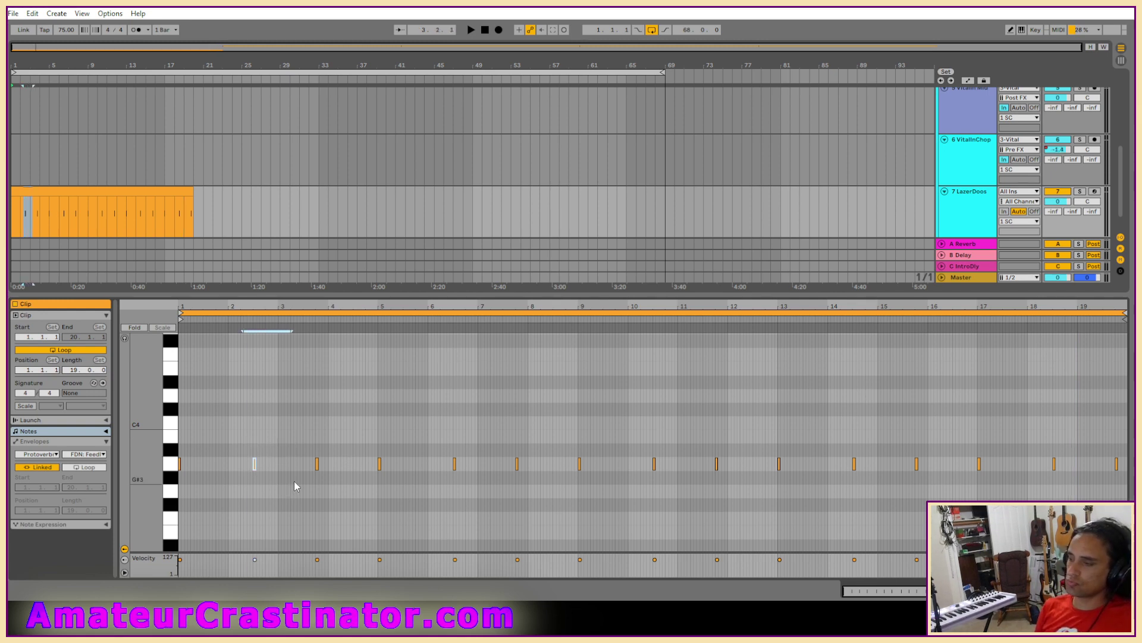
pyautogui.press('Up')
pyautogui.press('Up')
pyautogui.press('Up')
pyautogui.press('Up')
pyautogui.press('Up')
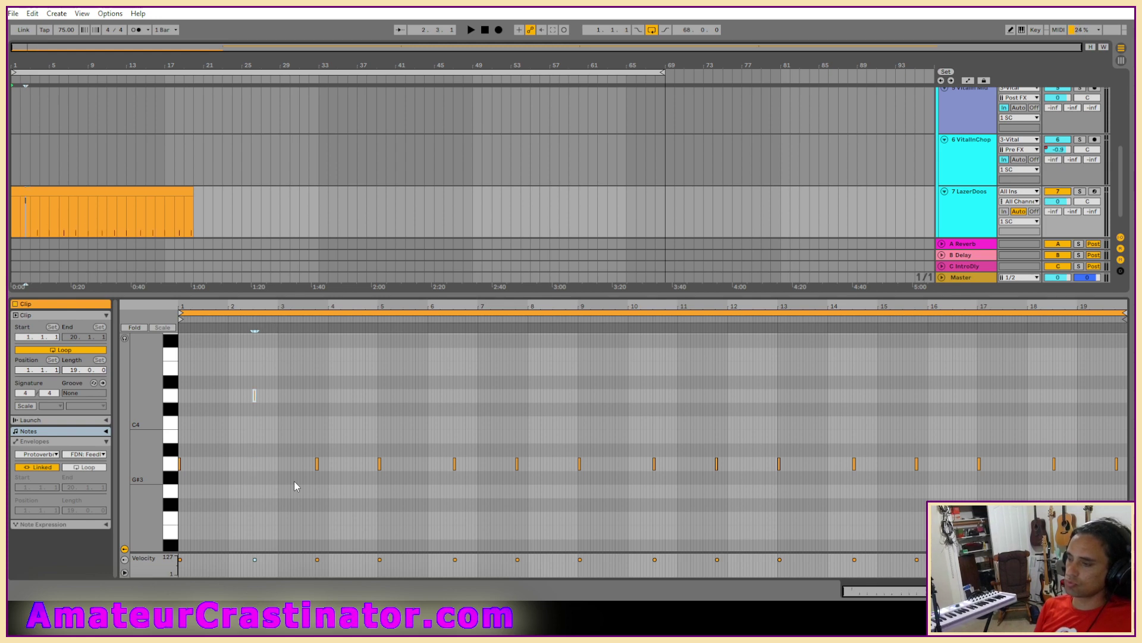
# Step: Raise the bar 5 note, the bar 7 note and the bar 9 note of the clip three semitones to C4
pyautogui.moveTo(288, 448); pyautogui.dragTo(338, 460)
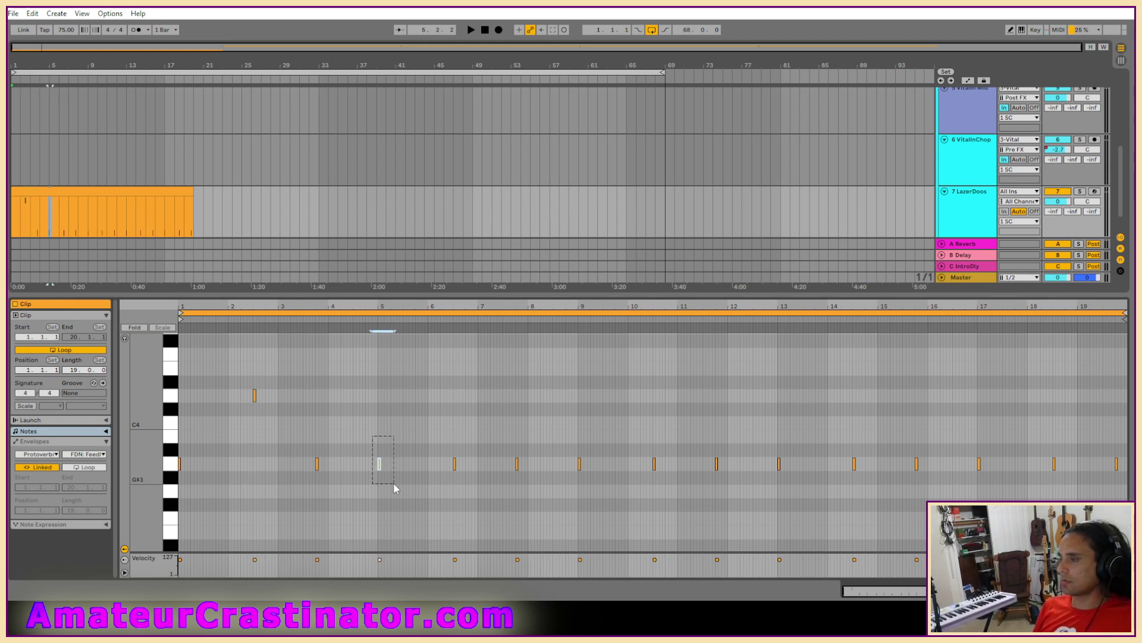
pyautogui.moveTo(395, 486); pyautogui.dragTo(395, 485)
pyautogui.press('Up')
pyautogui.press('Up')
pyautogui.press('Up')
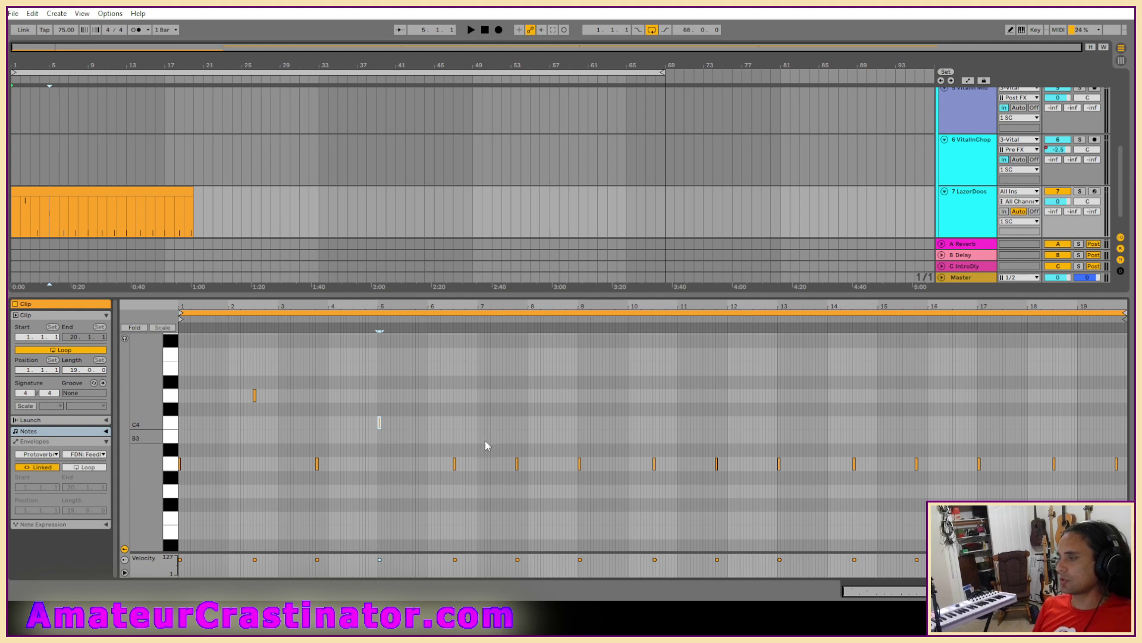
pyautogui.moveTo(576, 494); pyautogui.dragTo(582, 496)
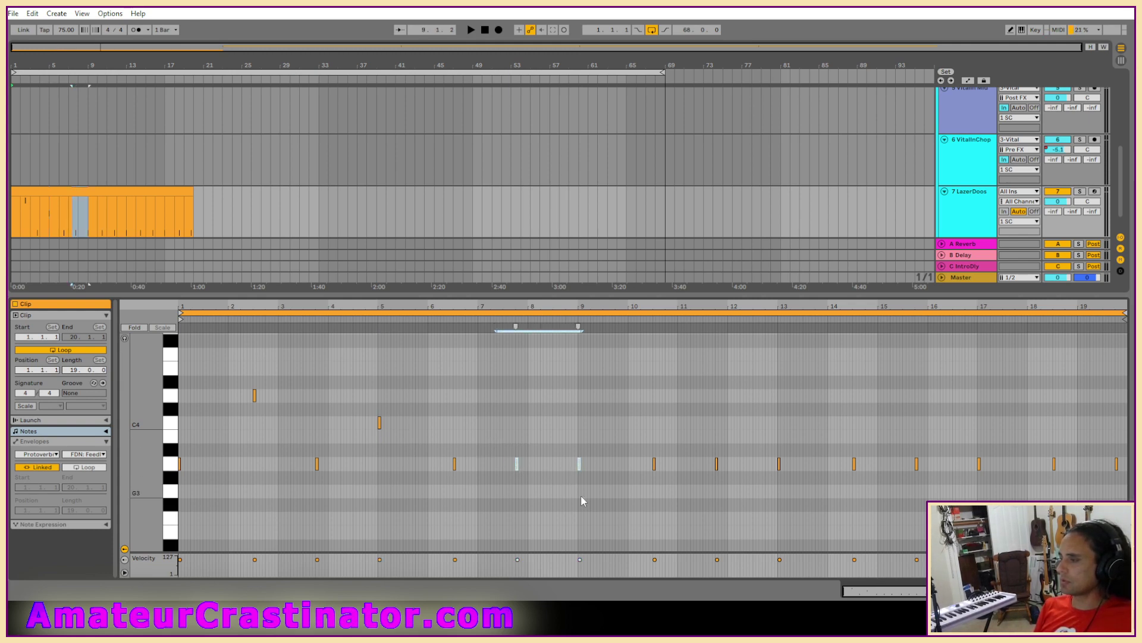
pyautogui.press('Up')
pyautogui.press('Up')
pyautogui.press('Up')
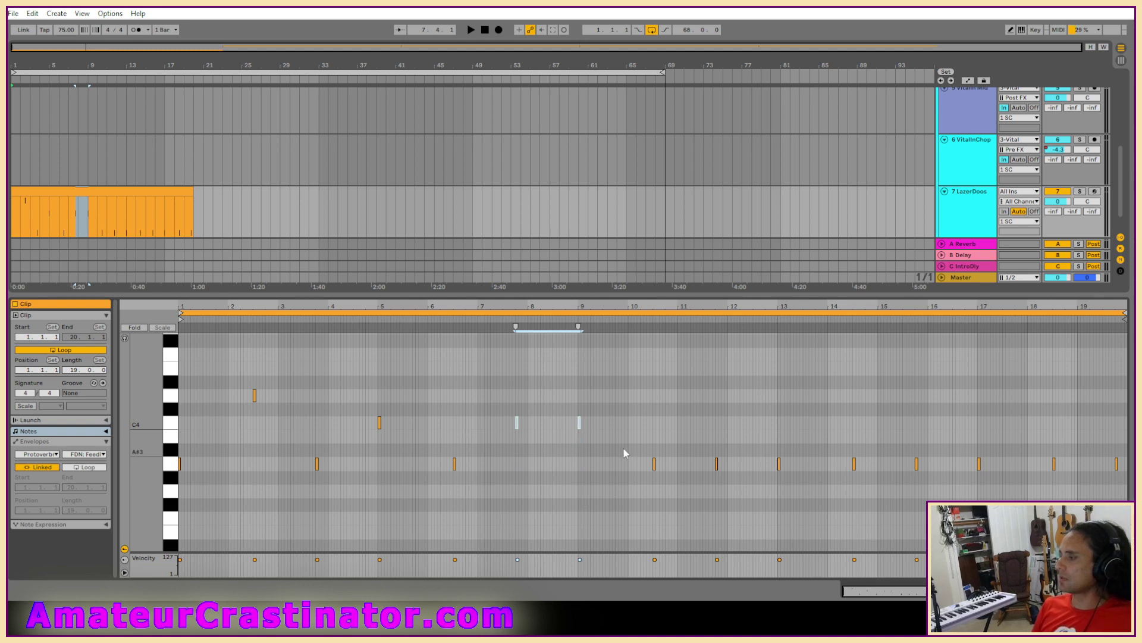
# Step: Raise the bar 10 note of the LazerDoos clip seven semitones to E4
pyautogui.moveTo(623, 447); pyautogui.dragTo(665, 498)
pyautogui.press('Up')
pyautogui.press('Up')
pyautogui.press('Up')
pyautogui.press('Up')
pyautogui.press('Up')
pyautogui.press('Up')
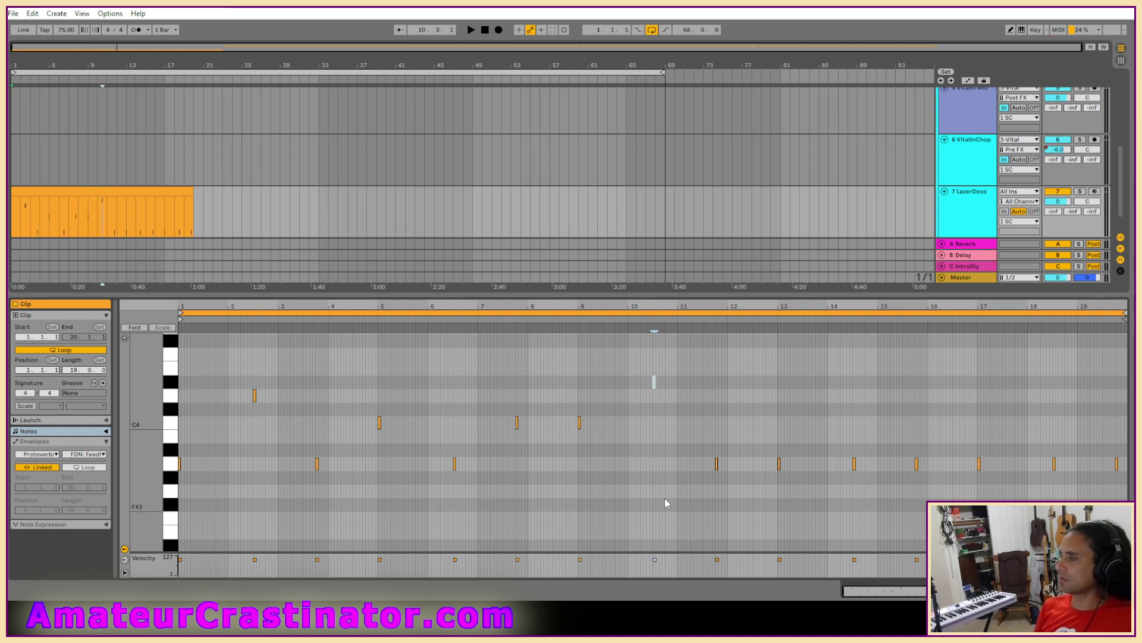
pyautogui.press('Up')
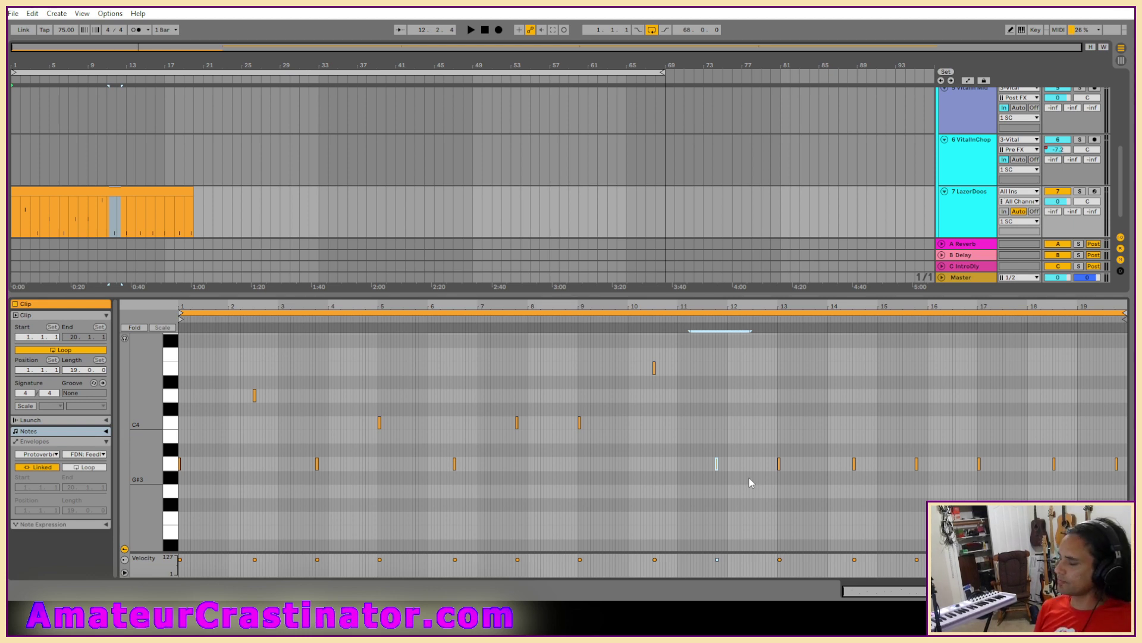
# Step: Raise the bar 14 note to D4 and the bar 17 note to C4
pyautogui.click(854, 465)
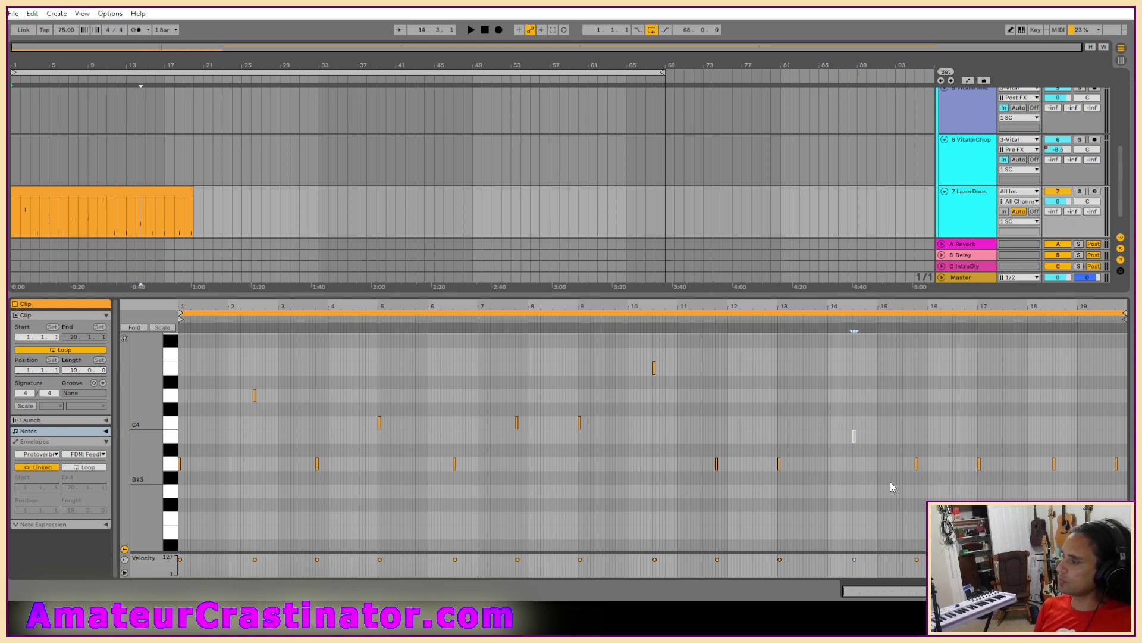
pyautogui.press('Up')
pyautogui.press('Up')
pyautogui.press('Up')
pyautogui.press('Up')
pyautogui.press('Up')
pyautogui.click(979, 464)
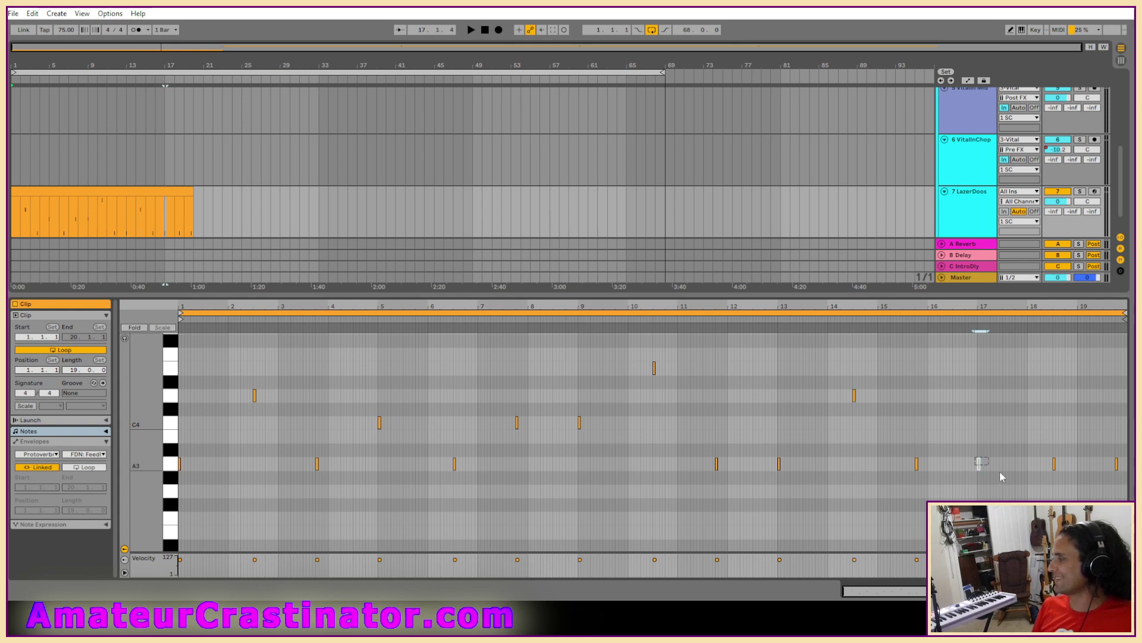
pyautogui.press('Up')
pyautogui.press('Up')
pyautogui.press('Up')
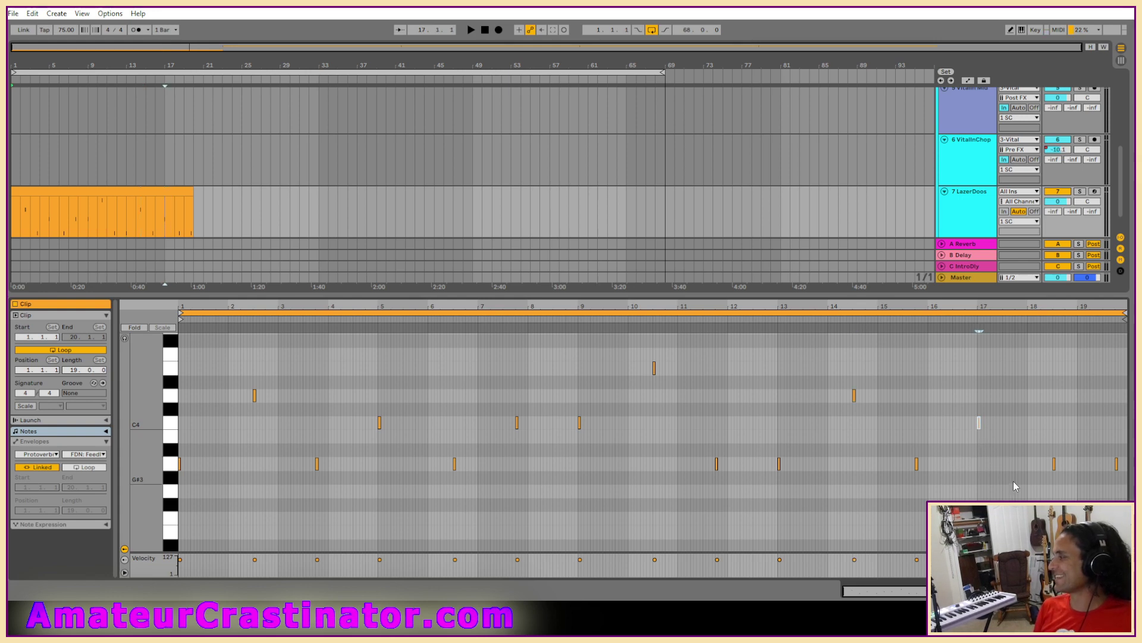
# Step: Raise the bar 18 note of the LazerDoos clip seven semitones to E4
pyautogui.click(1054, 464)
pyautogui.press('Up')
pyautogui.press('Up')
pyautogui.press('Up')
pyautogui.press('Up')
pyautogui.press('Up')
pyautogui.press('Up')
pyautogui.press('Up')
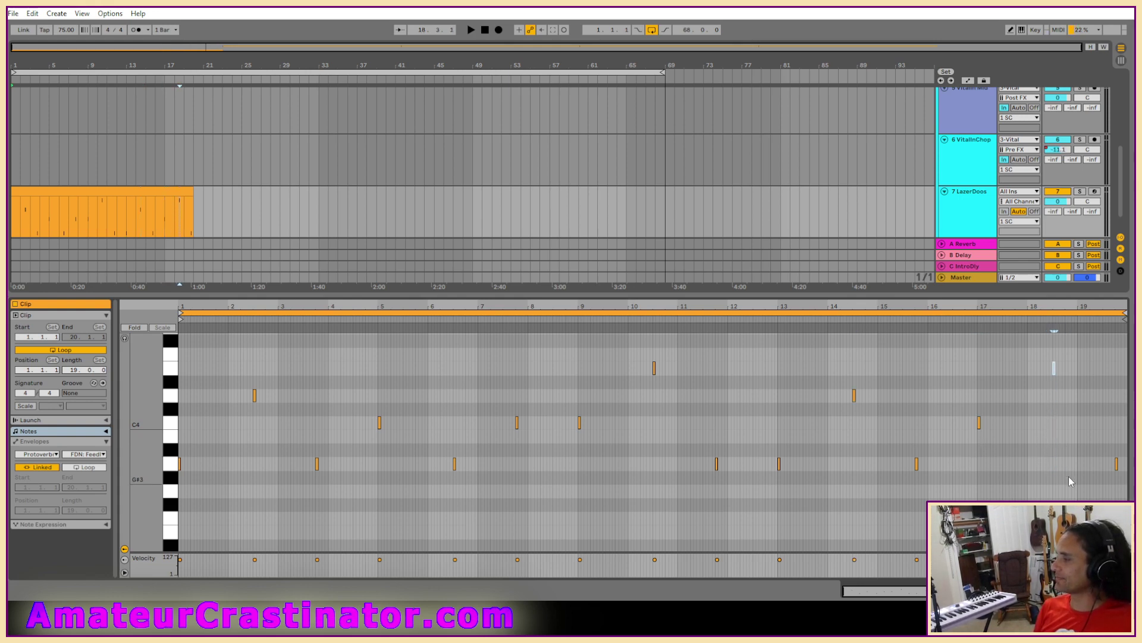
# Step: Play the revised pattern with the LazerDoos device chain shown, and rename the IntroDly return track IntroDVrb
pyautogui.press('space')
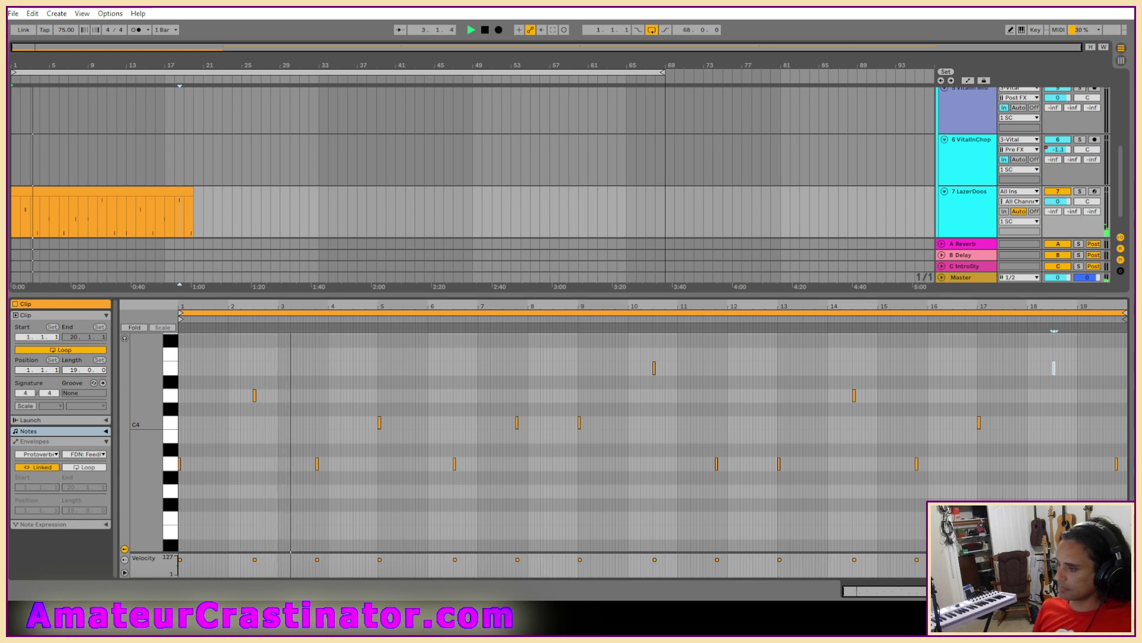
pyautogui.hotkey('shift', 'Tab')
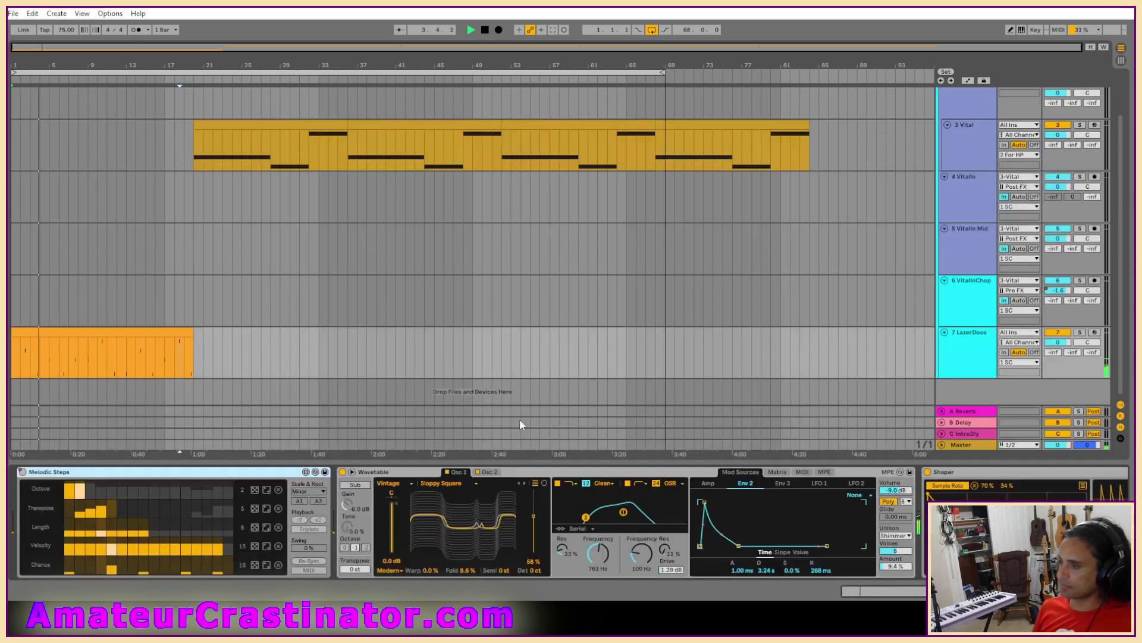
pyautogui.hscroll(10, 569, 522)
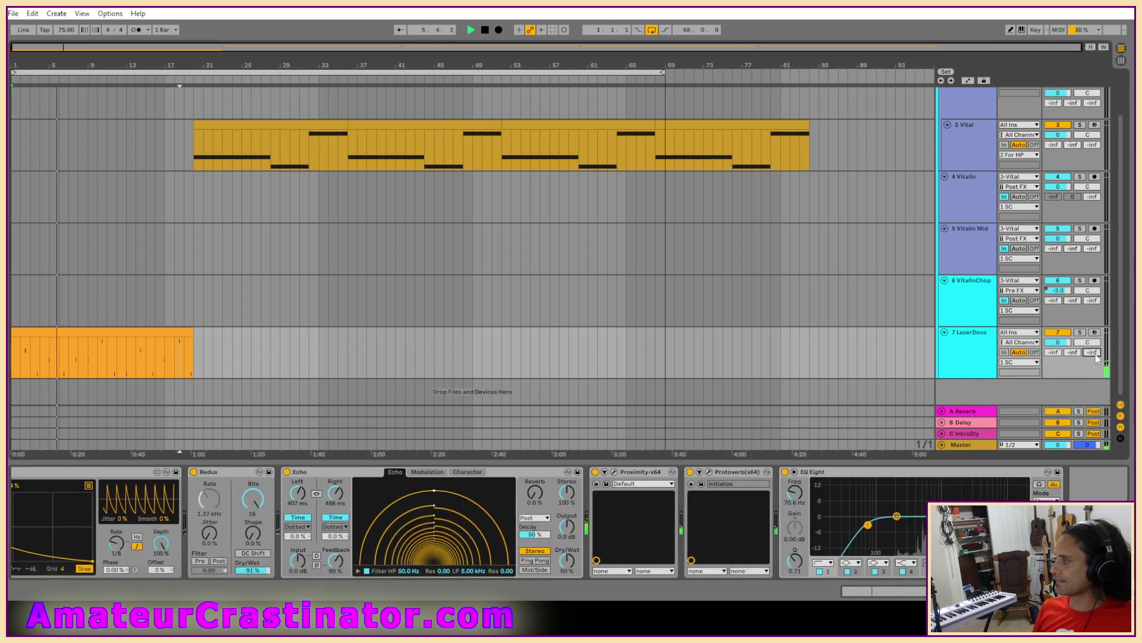
pyautogui.click(970, 434)
pyautogui.hotkey('ctrl', 'r')
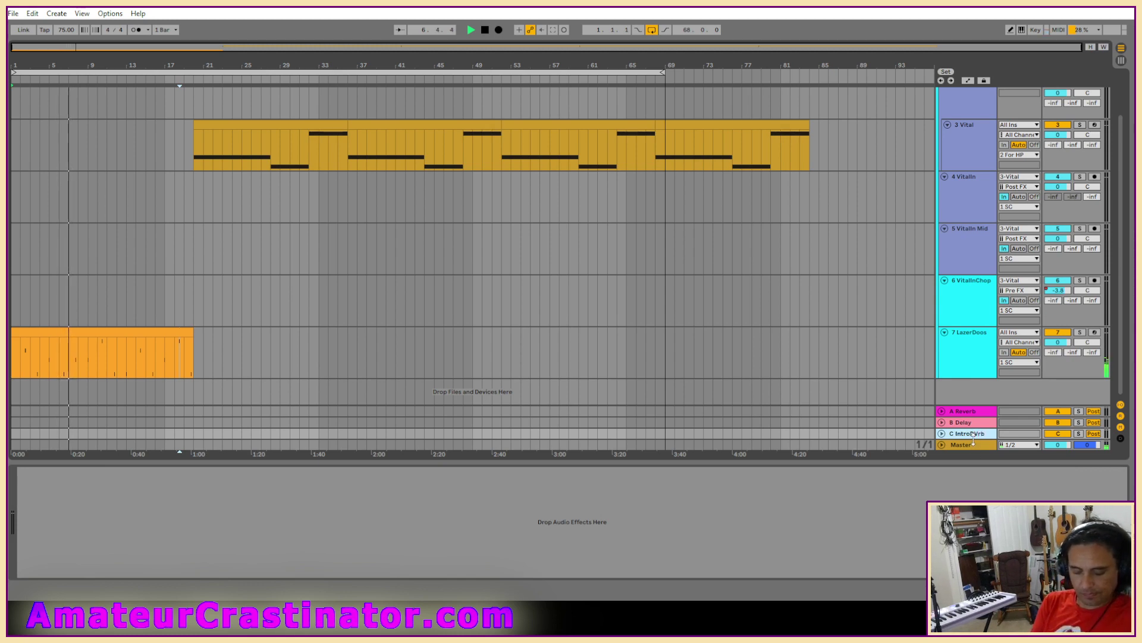
# Step: Automate the LazerDoos send to IntroDVrb to fall from 0 dB at bar 1 to its minimum at bar 20
pyautogui.click(973, 366)
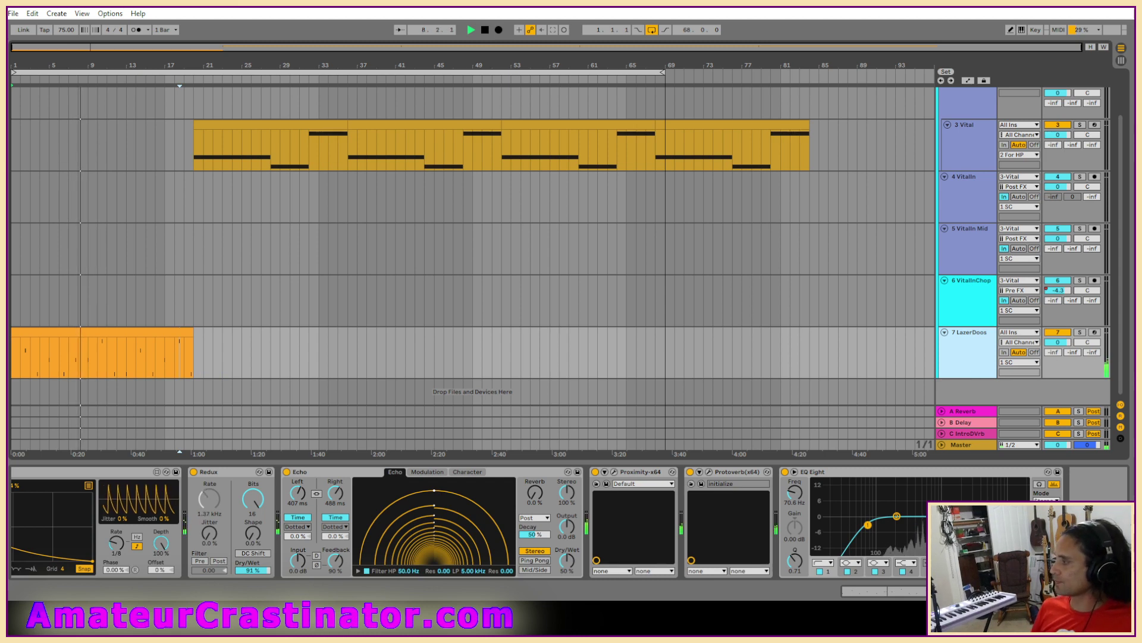
pyautogui.press('a')
pyautogui.click(202, 376)
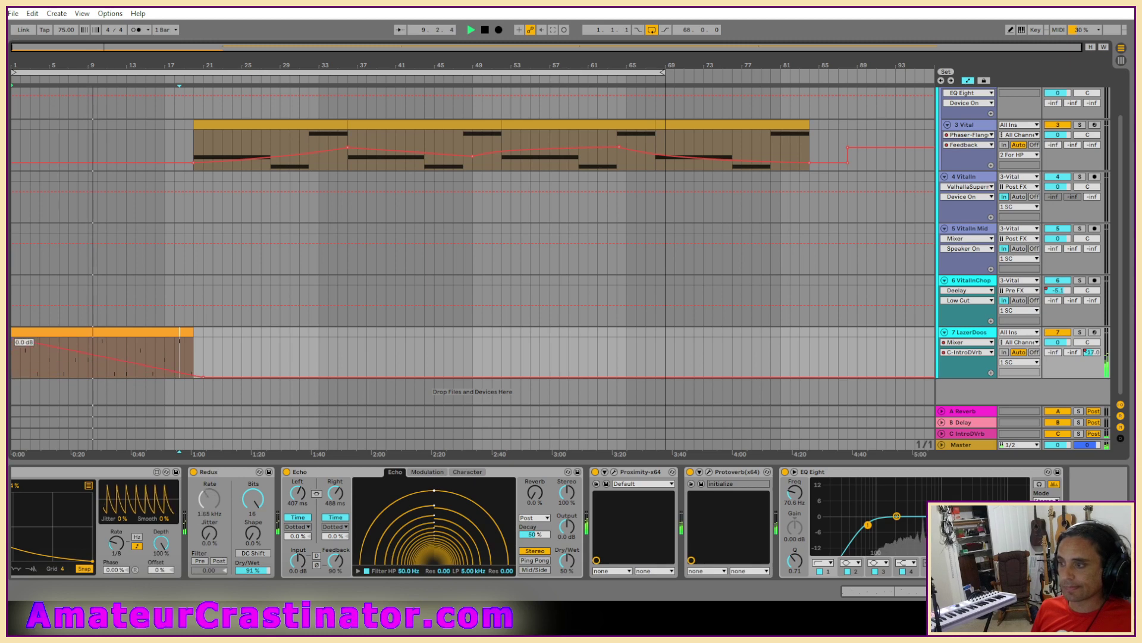
# Step: Open Valhalla Supermassive on the IntroDVrb return and set mix to 100%, delay 151.2 ms, warp 45.2% and mode Cirrus Major
pyautogui.click(965, 435)
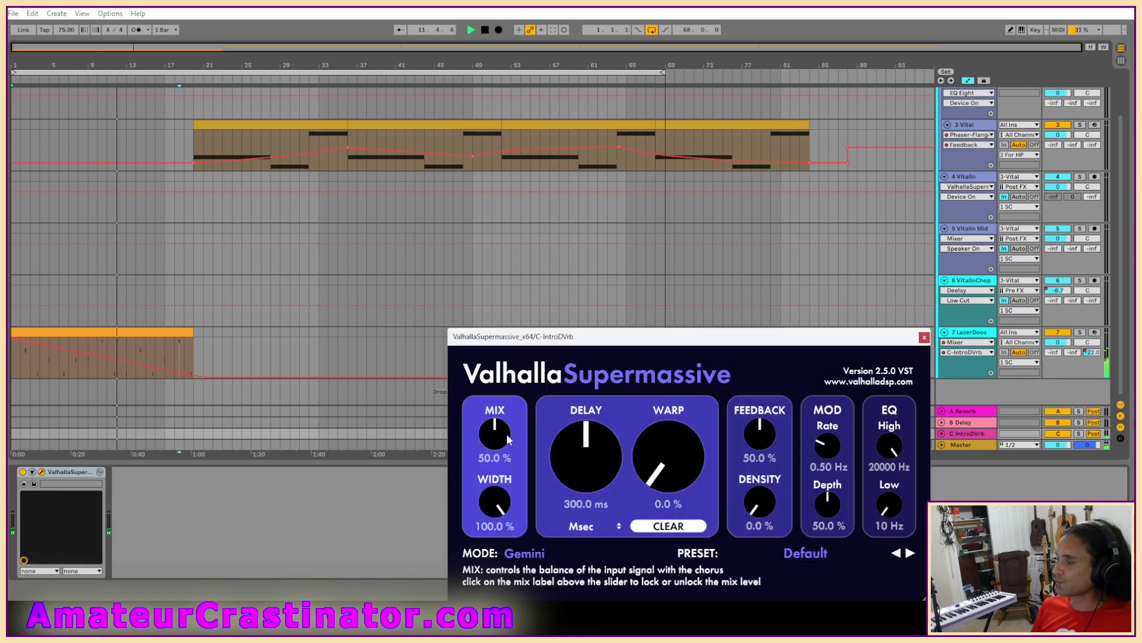
pyautogui.moveTo(505, 433); pyautogui.dragTo(555, 195)
pyautogui.moveTo(656, 469); pyautogui.dragTo(659, 395)
pyautogui.moveTo(595, 455); pyautogui.dragTo(596, 517)
pyautogui.click(534, 552)
pyautogui.click(540, 439)
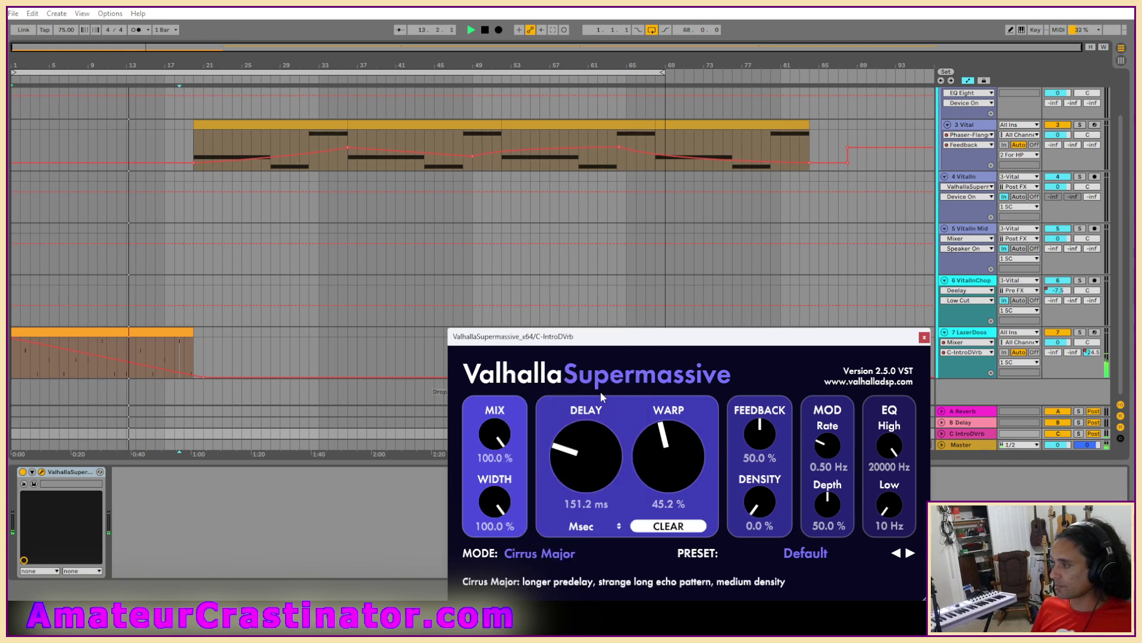
# Step: Shorten the Supermassive delay to 96.0 ms and raise its warp to 82.4%
pyautogui.moveTo(642, 337); pyautogui.dragTo(595, 259)
pyautogui.moveTo(540, 333); pyautogui.dragTo(541, 358)
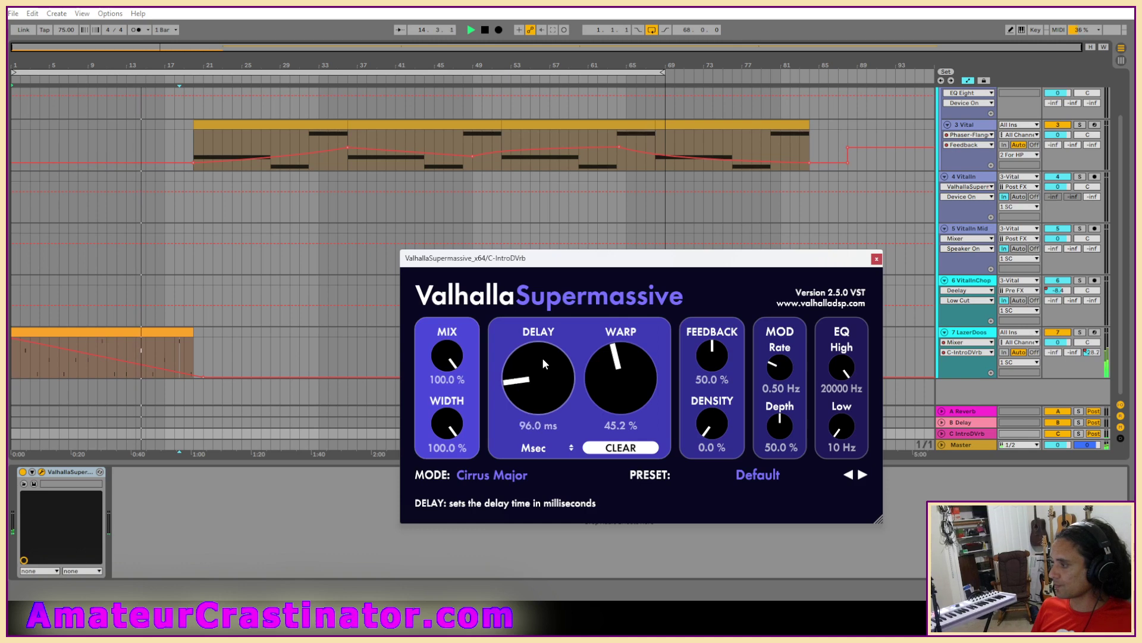
pyautogui.moveTo(619, 373); pyautogui.dragTo(623, 327)
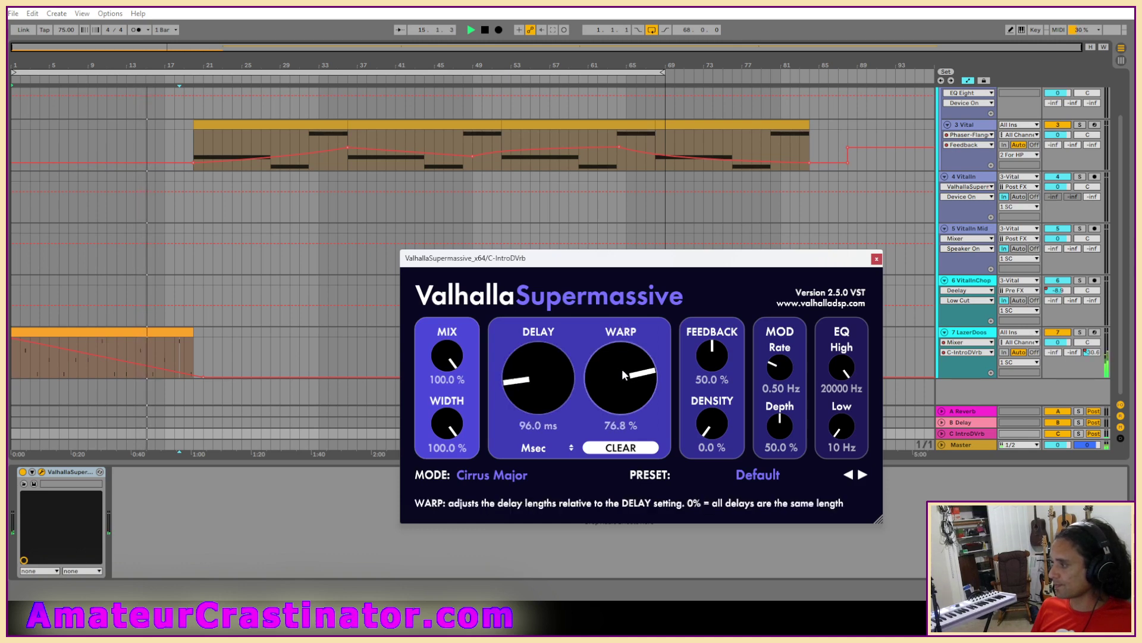
pyautogui.moveTo(622, 369); pyautogui.dragTo(623, 361)
# Step: Set density to 100%, feedback 66.4%, mod rate 0.15 Hz, depth 37.6%, EQ High 12630 Hz and Low 30 Hz, and replay from the start
pyautogui.moveTo(718, 412); pyautogui.dragTo(724, 330)
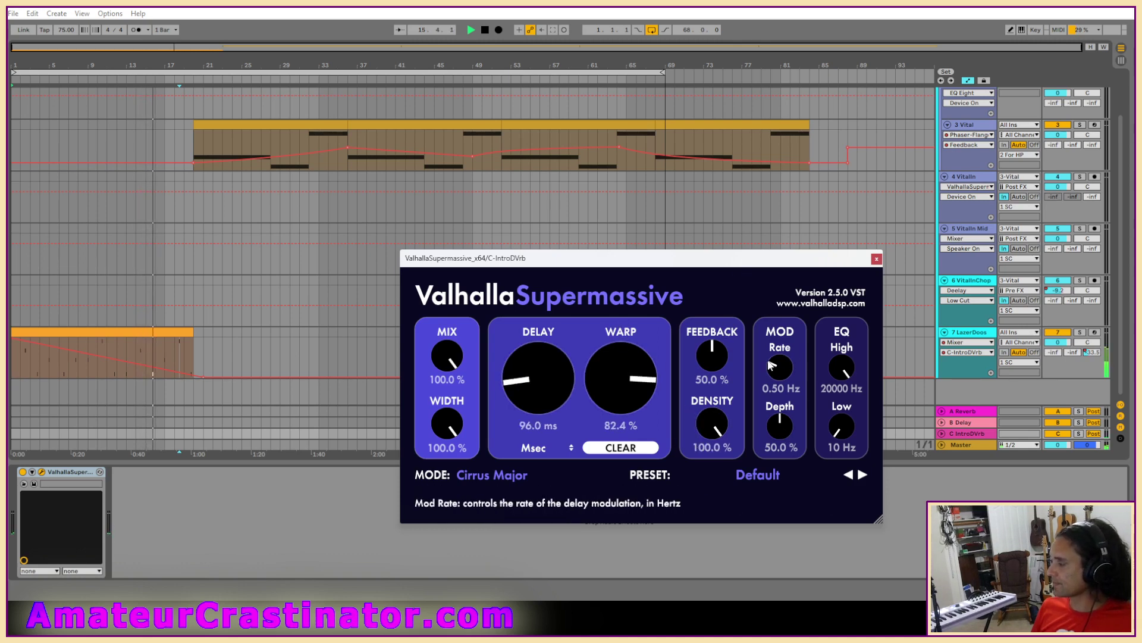
pyautogui.moveTo(775, 381); pyautogui.dragTo(779, 441)
pyautogui.moveTo(715, 362); pyautogui.dragTo(716, 344)
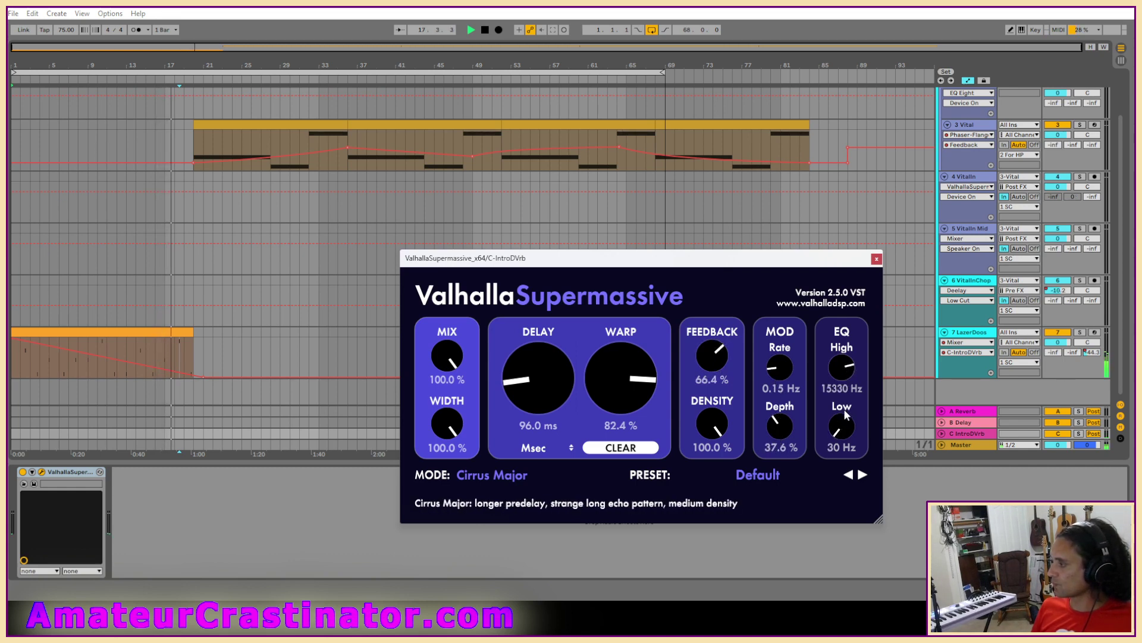
pyautogui.press('space')
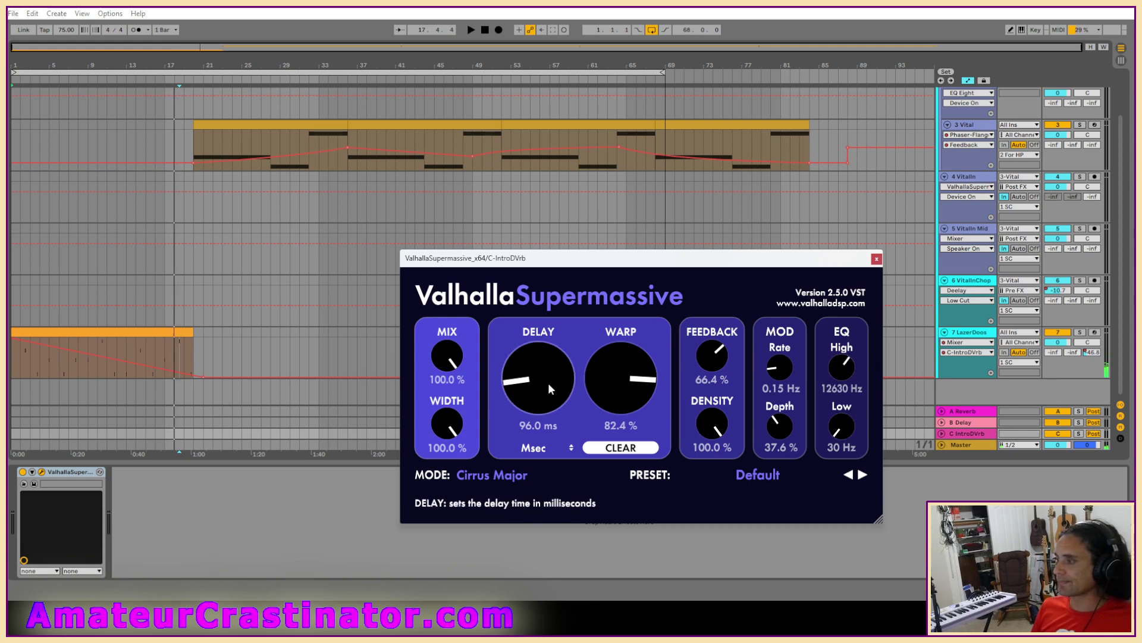
pyautogui.press('space')
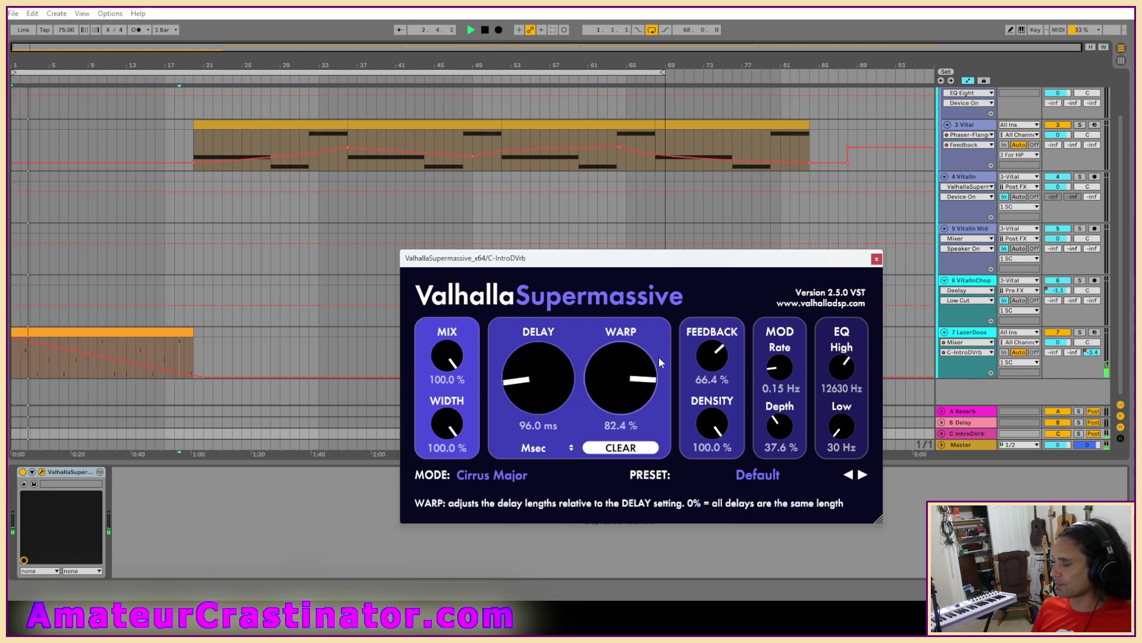
# Step: Close the reverb plug-in and bow the LazerDoos IntroDVrb send automation upward so it falls most steeply near bar 20
pyautogui.click(877, 259)
pyautogui.click(72, 375)
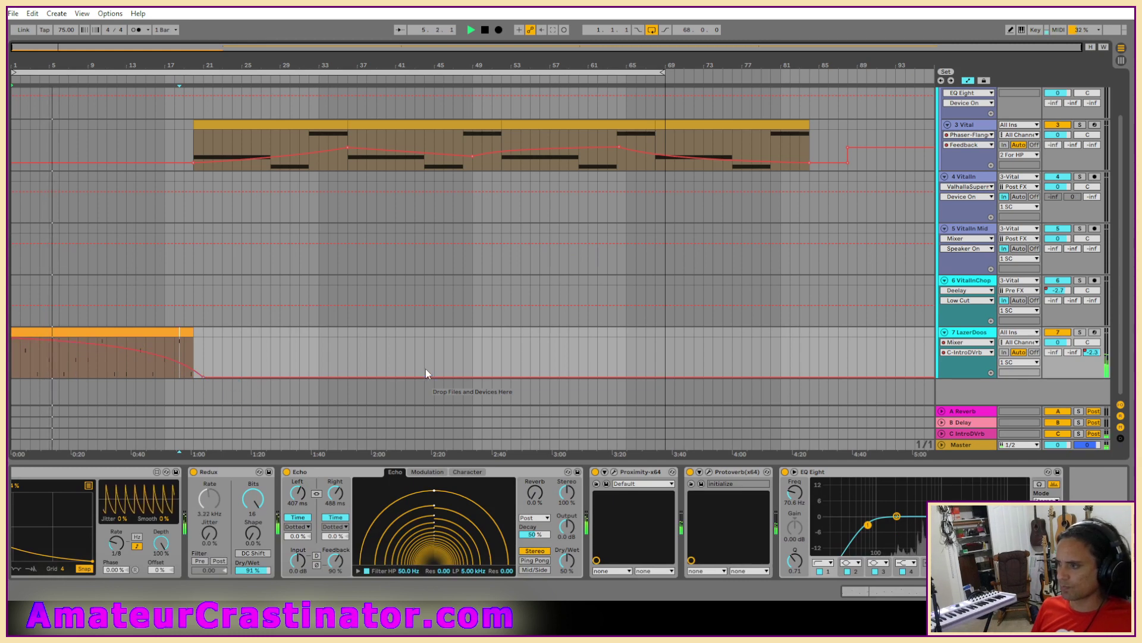
# Step: Reopen Supermassive on the IntroDVrb return, raise feedback to 70.0% and warp to 88.0%, and close the plug-in
pyautogui.click(974, 434)
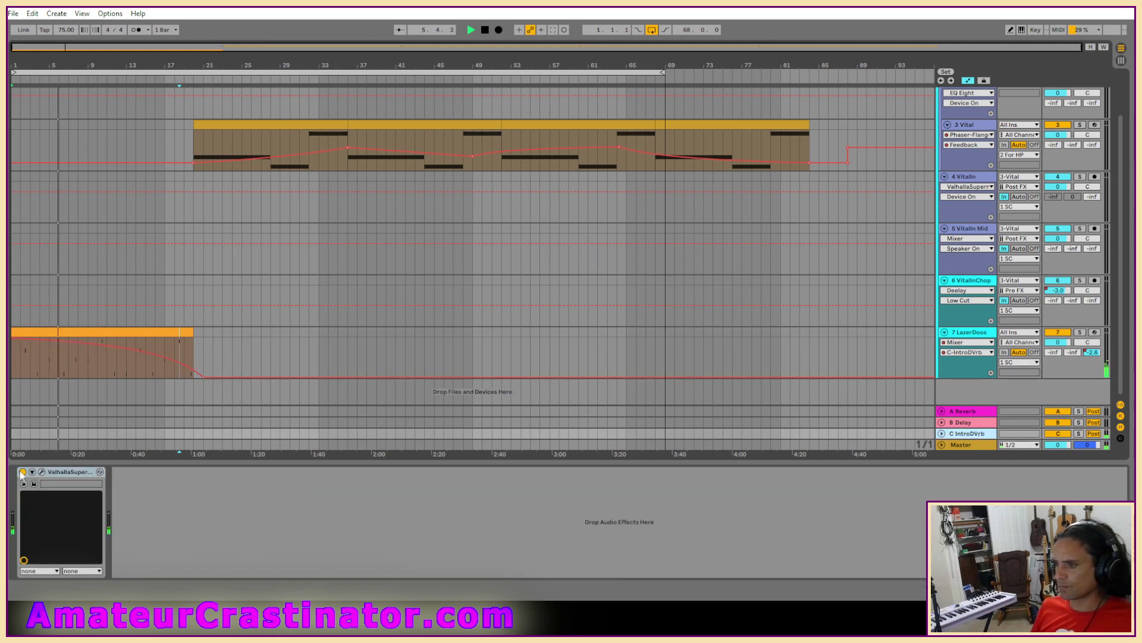
pyautogui.click(41, 471)
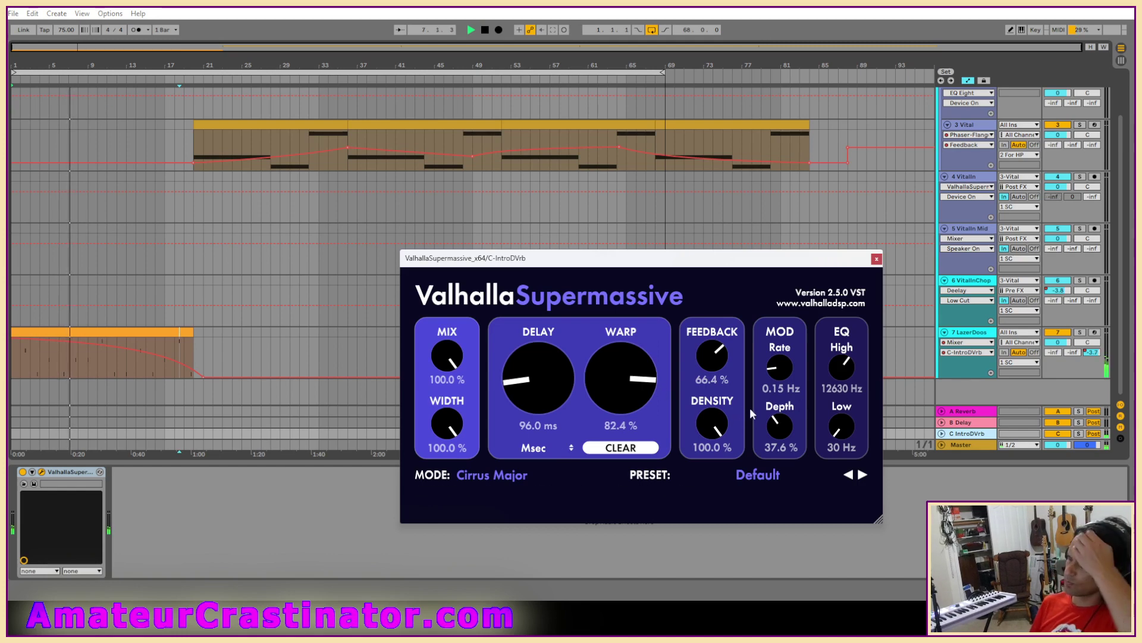
pyautogui.scroll(2, 714, 359)
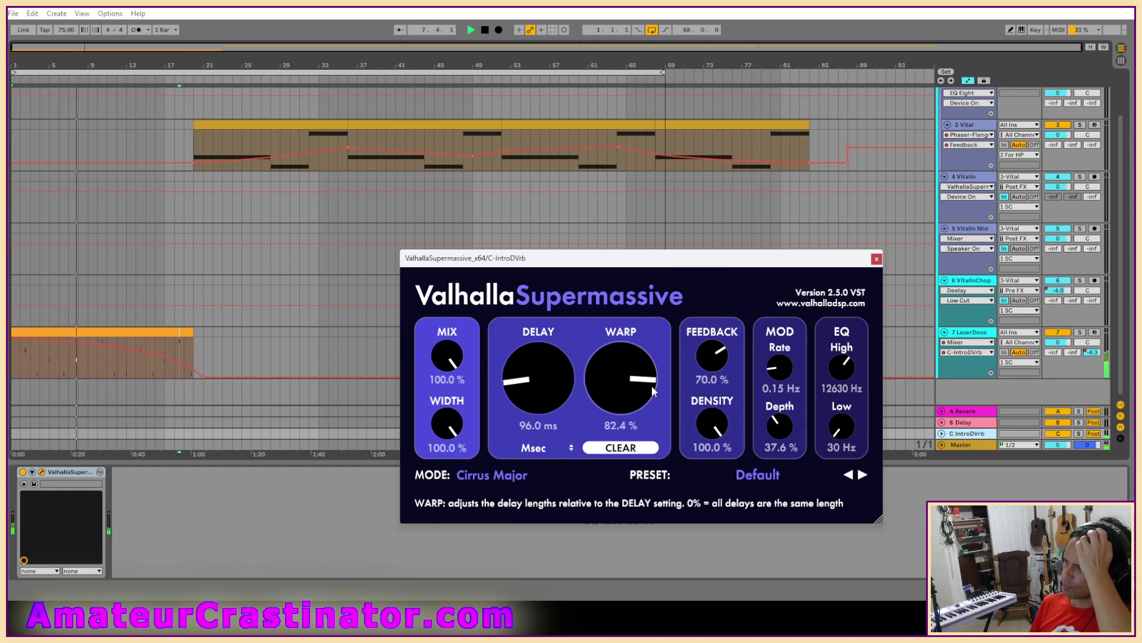
pyautogui.scroll(3, 648, 385)
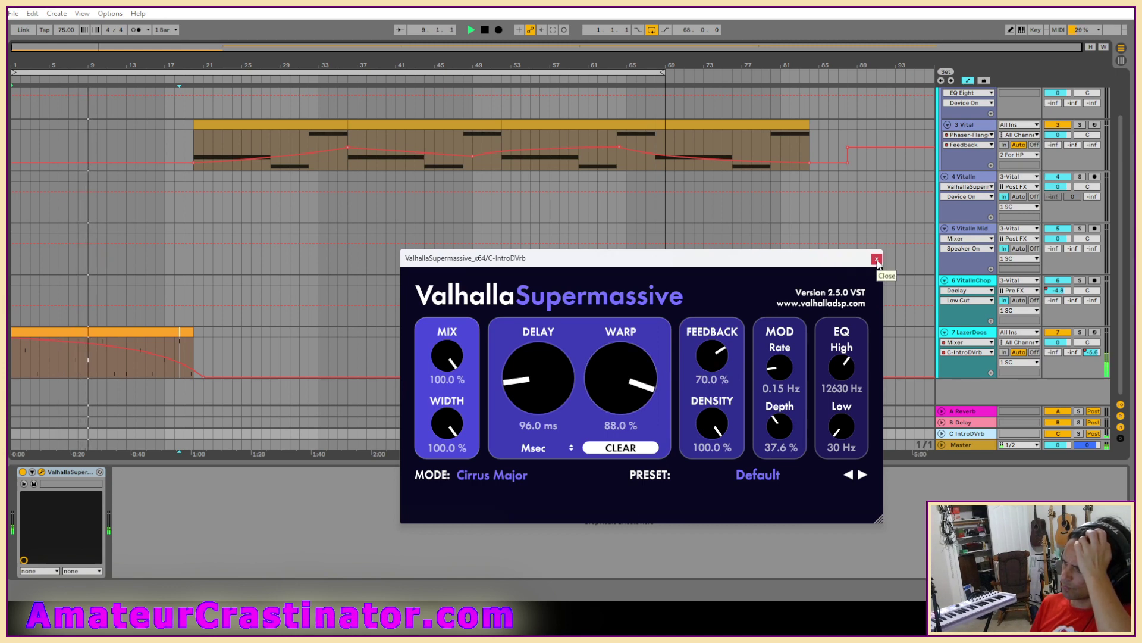
pyautogui.click(877, 260)
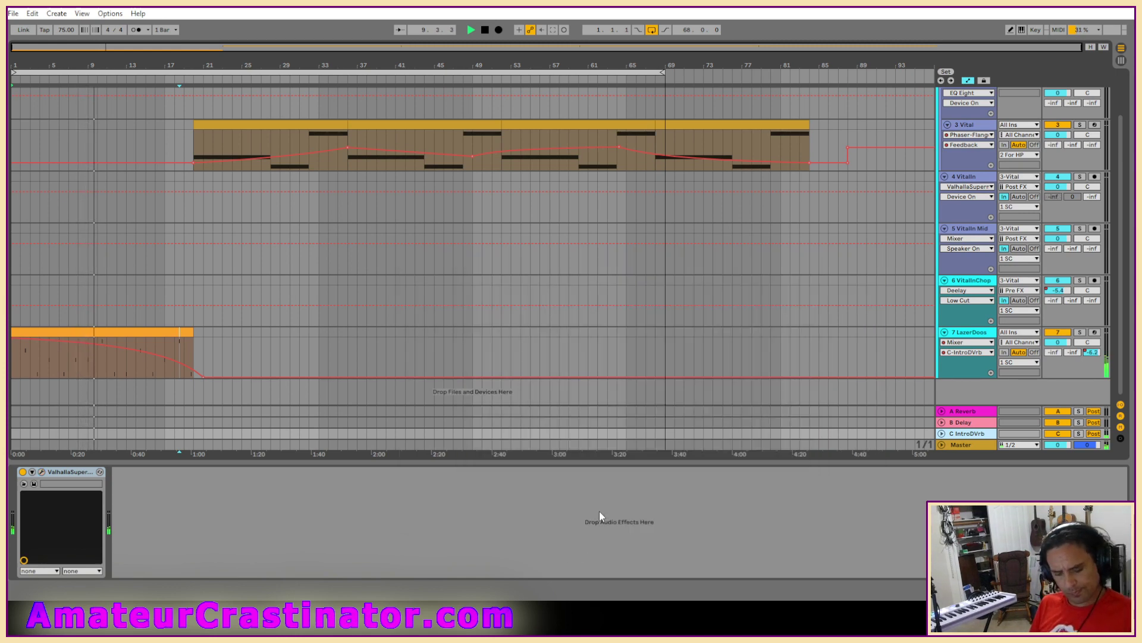
# Step: Hide the automation lanes and insert the Dirt effect between Protoverb and EQ Eight on the LazerDoos track
pyautogui.press('a')
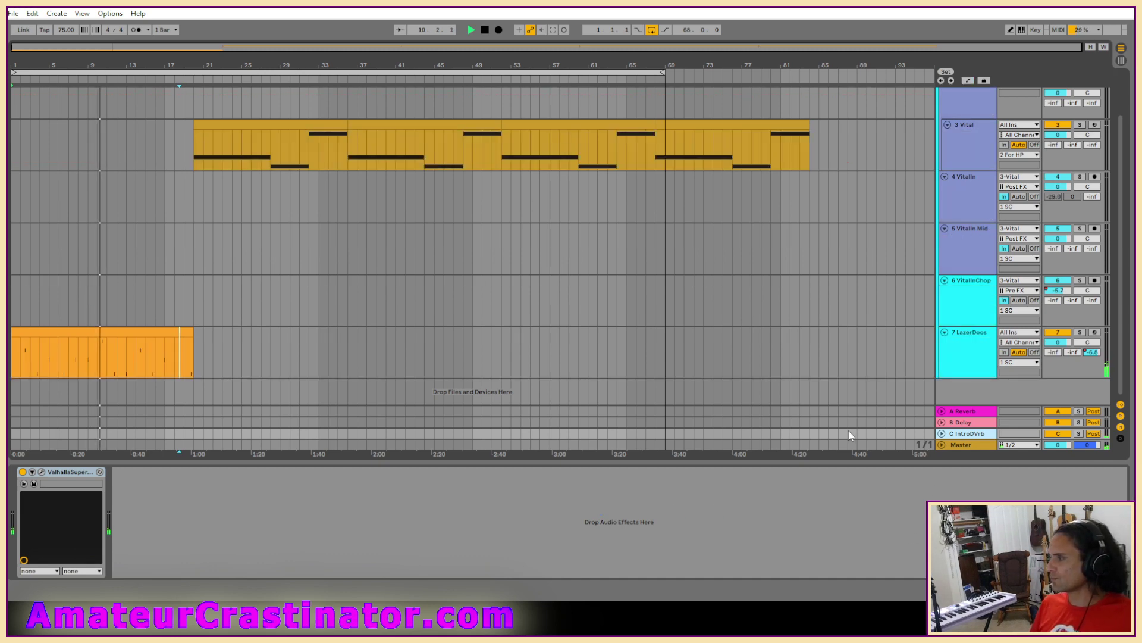
pyautogui.click(952, 355)
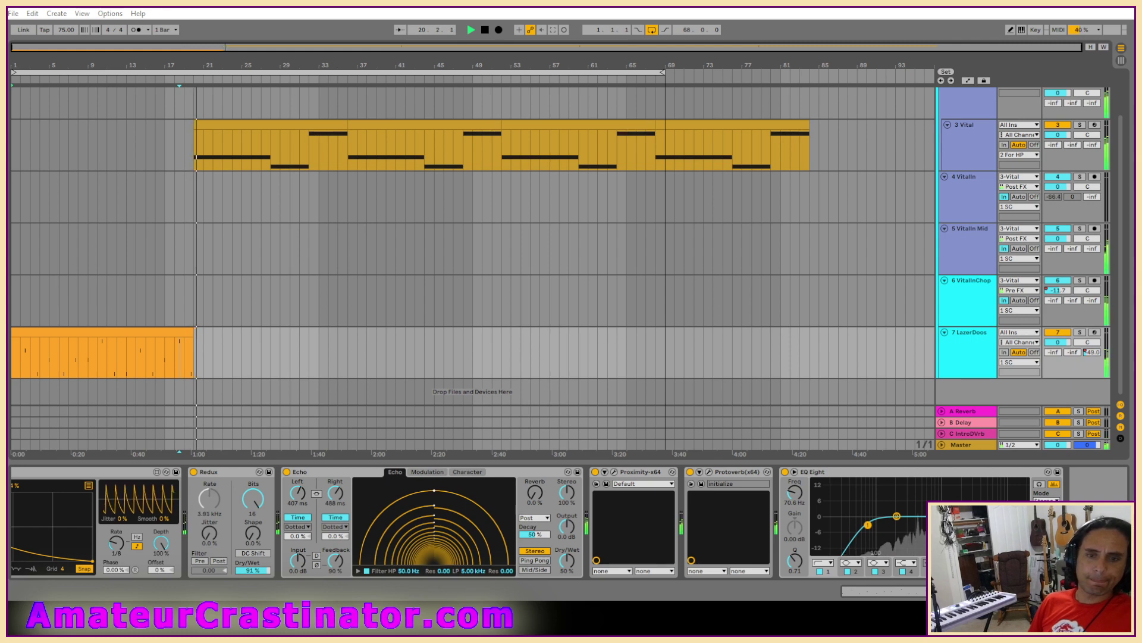
pyautogui.moveTo(795, 524)
pyautogui.mouseDown()
pyautogui.moveTo(750, 514)
pyautogui.moveTo(772, 515)
pyautogui.mouseUp()
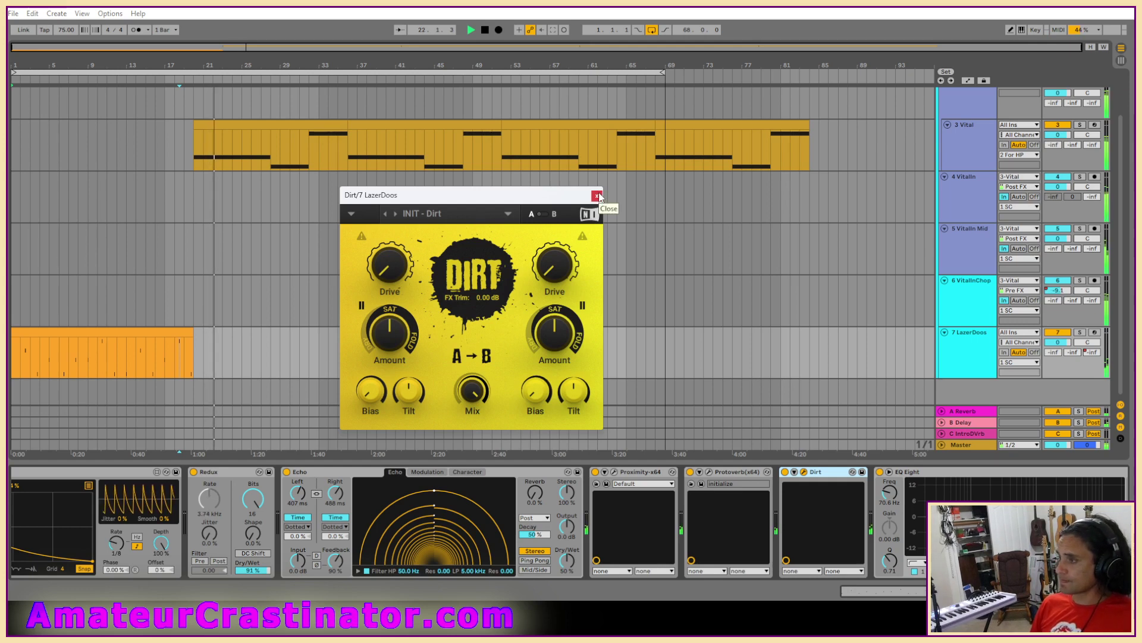
pyautogui.click(597, 196)
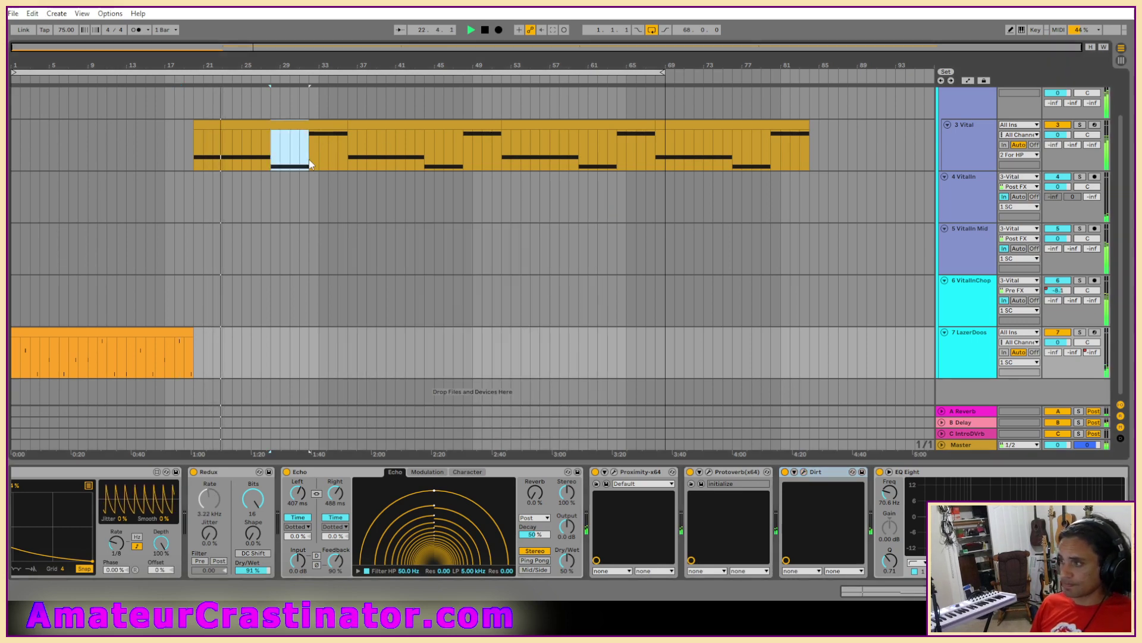
# Step: Copy the Vital clip's four-bar low-note section starting at bar 28 to bar 16, directly before the existing clip
pyautogui.click(311, 160)
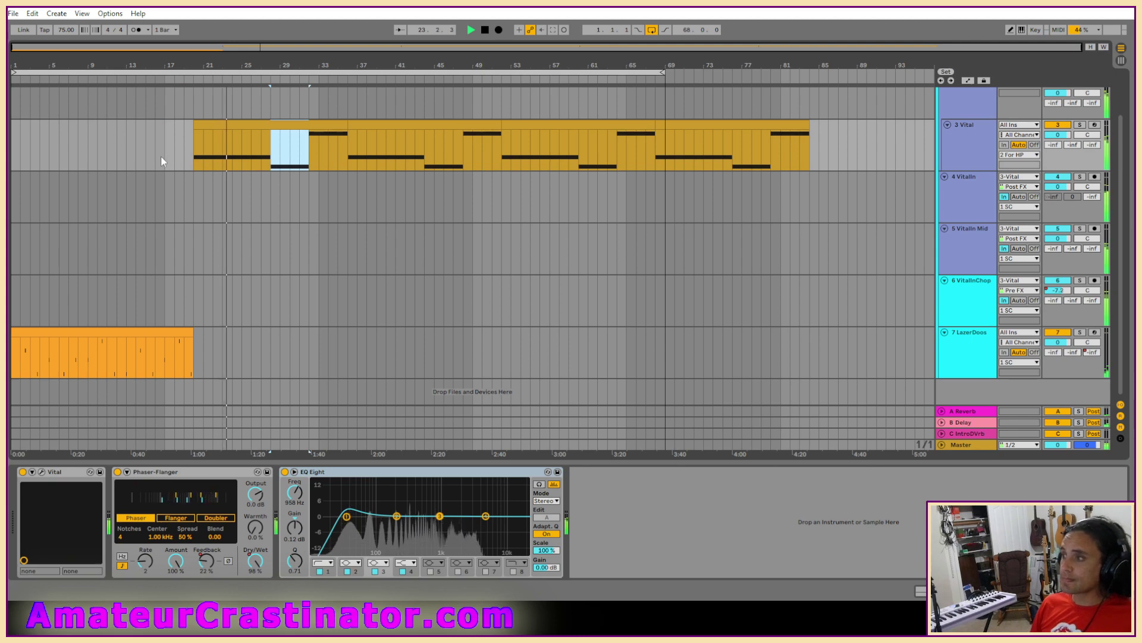
pyautogui.moveTo(154, 157); pyautogui.dragTo(193, 163)
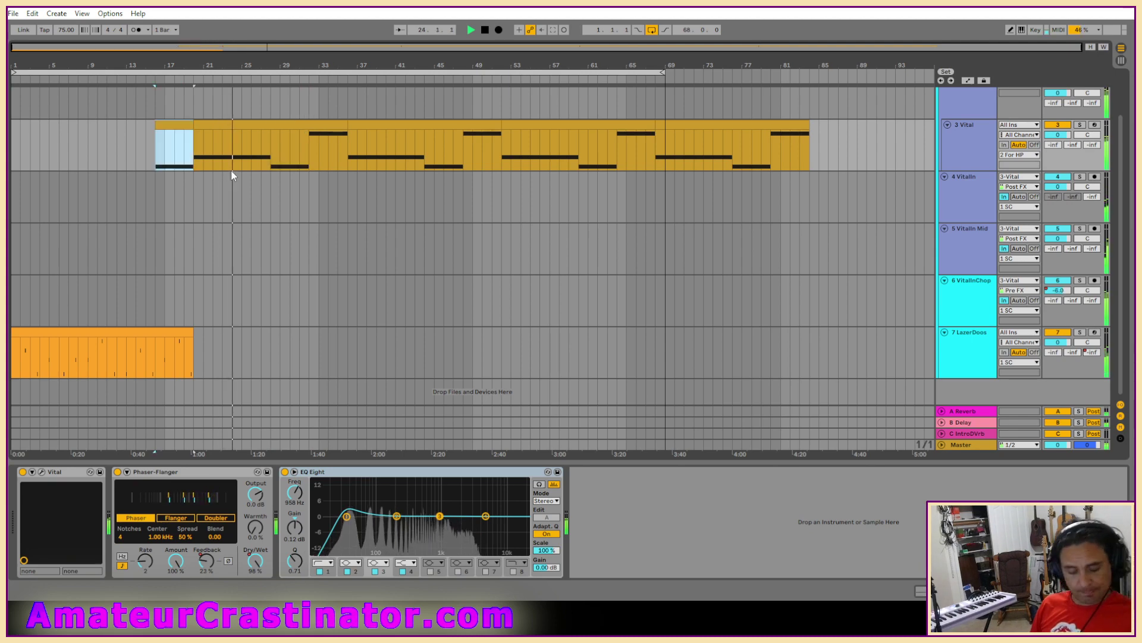
# Step: Show automation and reshape the Vital track's Phaser-Flanger Feedback curve so it rises from 0% at bar 16
pyautogui.scroll(2, 149, 161)
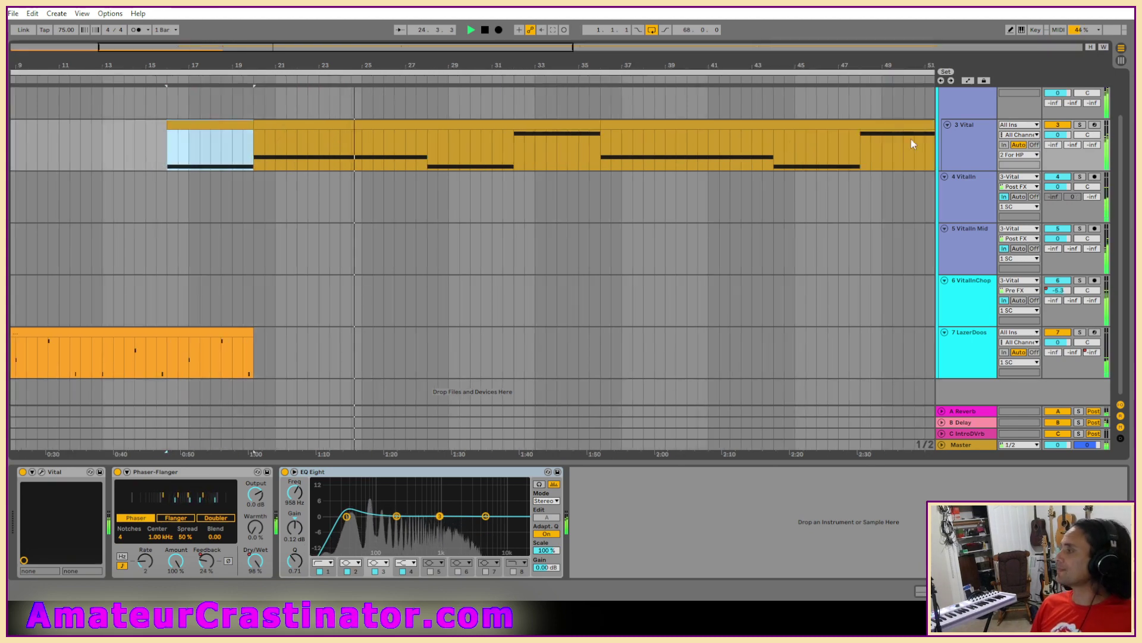
pyautogui.press('a')
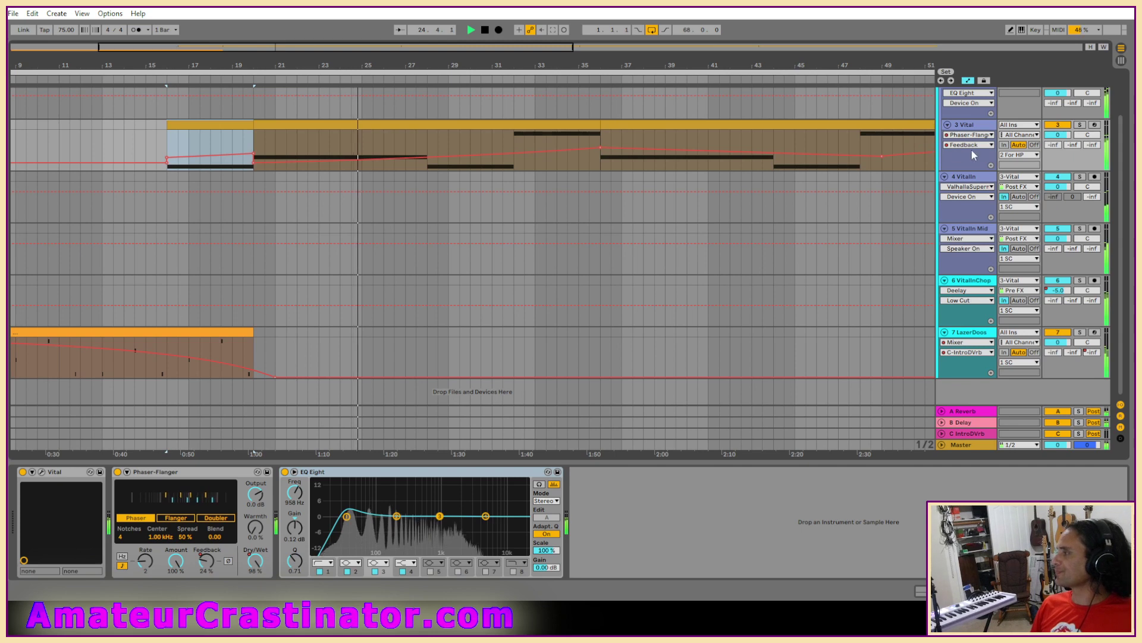
pyautogui.click(253, 154)
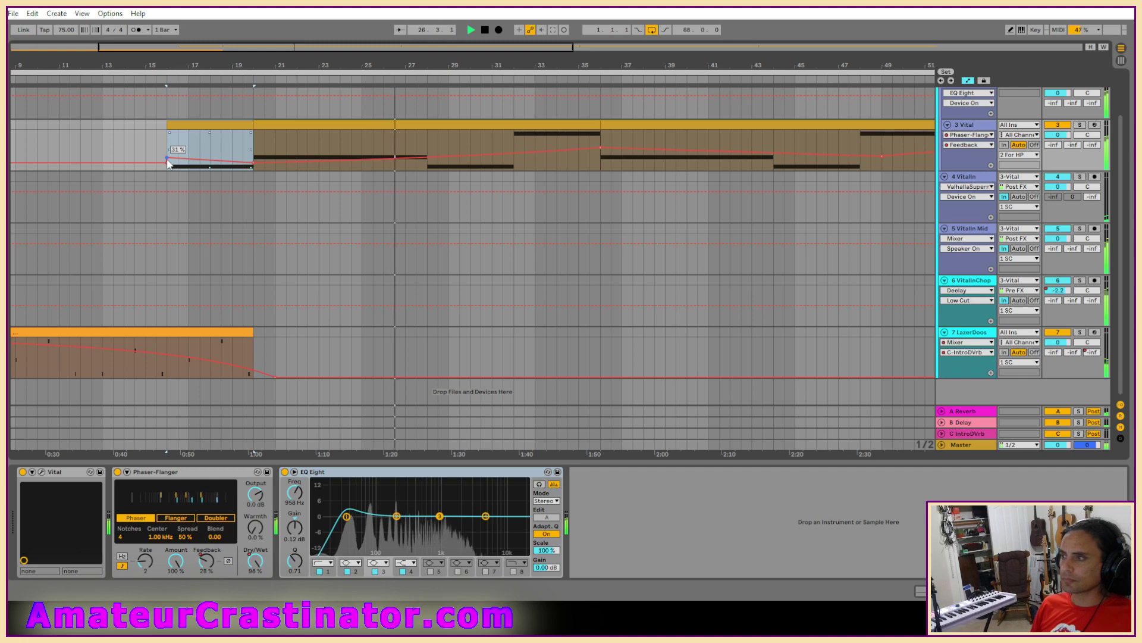
pyautogui.click(167, 158)
pyautogui.moveTo(167, 162); pyautogui.dragTo(167, 172)
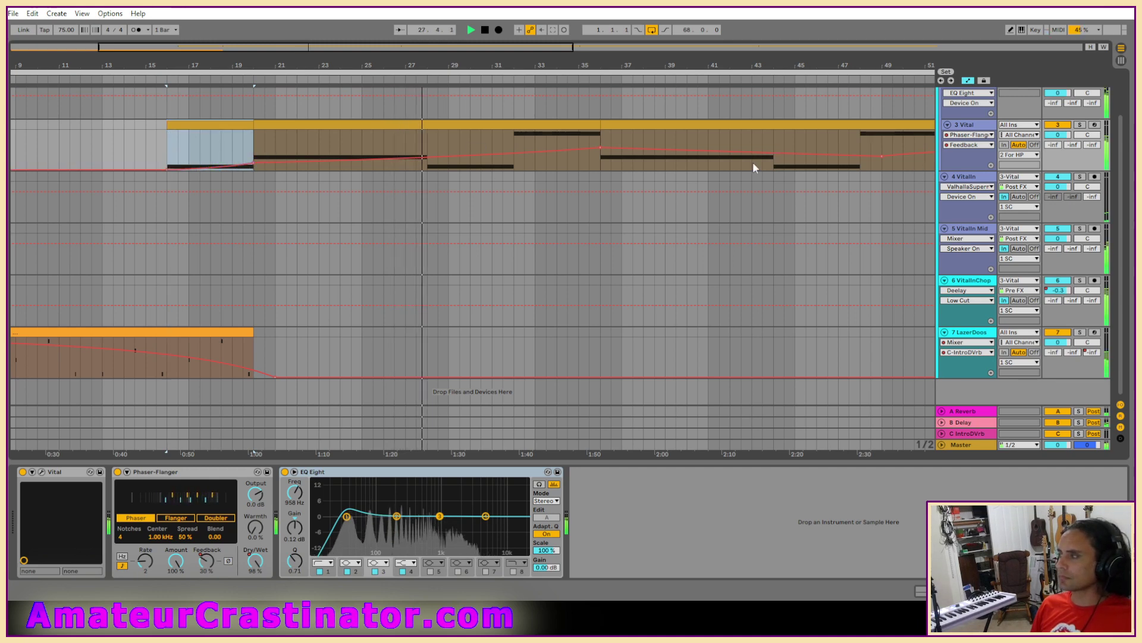
# Step: Automate the Vital track volume as a curved fade-in from minimum at bar 16 through -12 dB at bar 20 to 0 dB at bar 25
pyautogui.click(1058, 135)
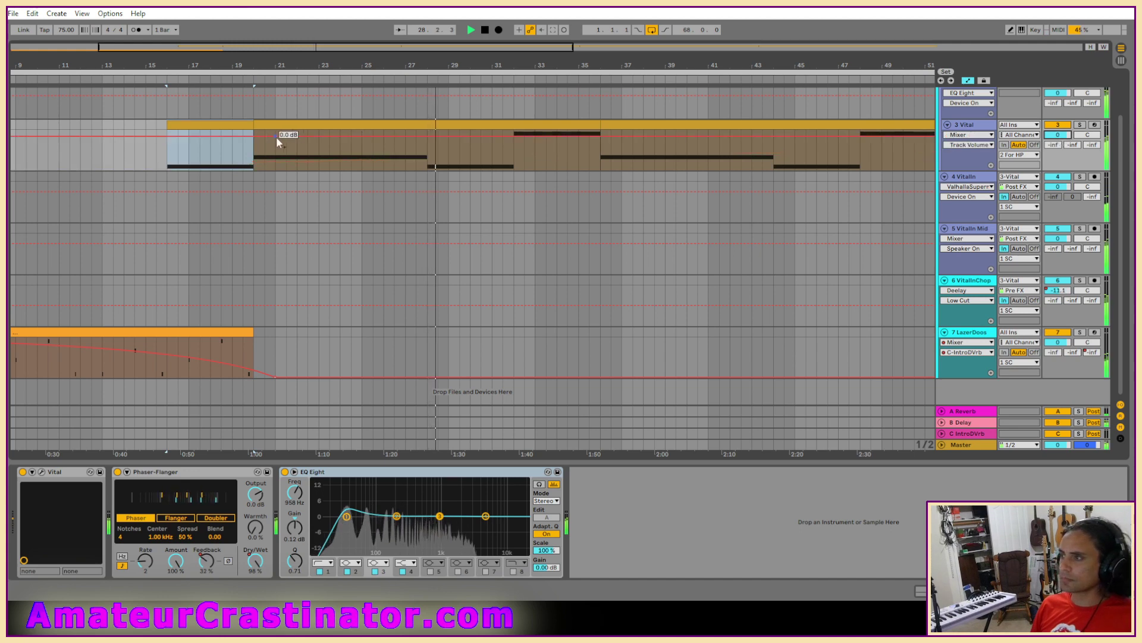
pyautogui.click(360, 137)
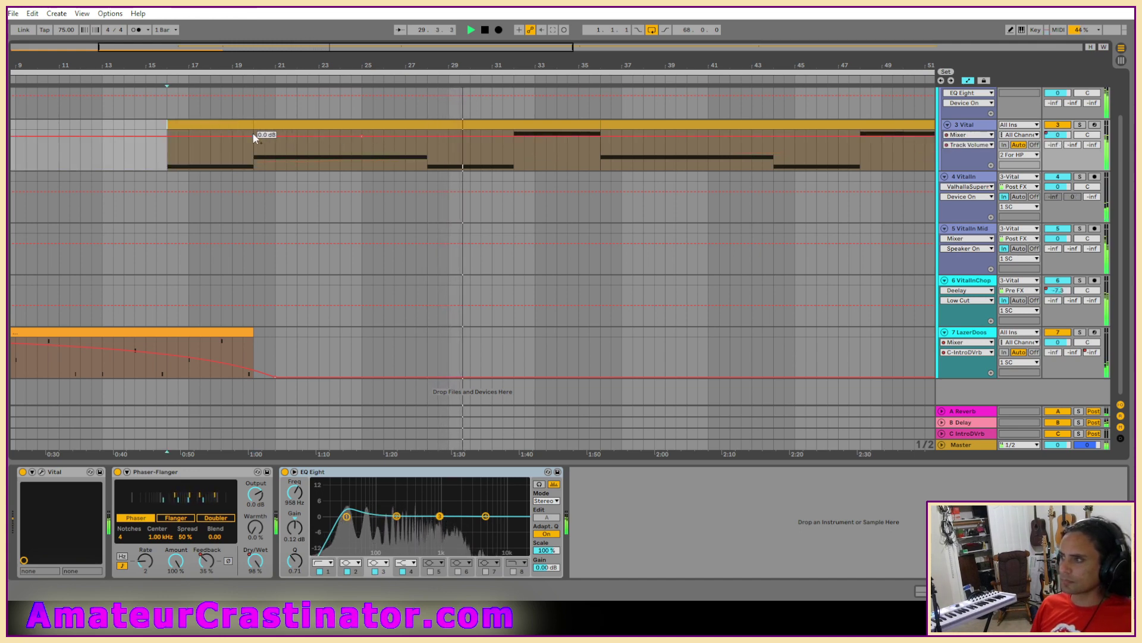
pyautogui.rightClick(254, 136)
pyautogui.click(271, 143)
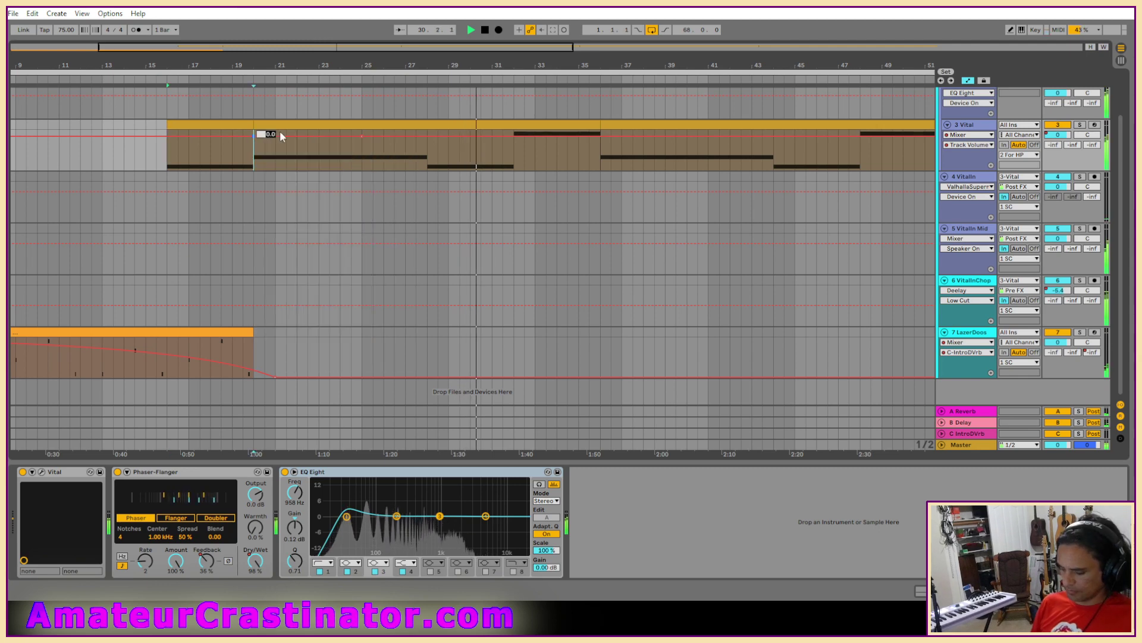
pyautogui.write('-12')
pyautogui.press('Return')
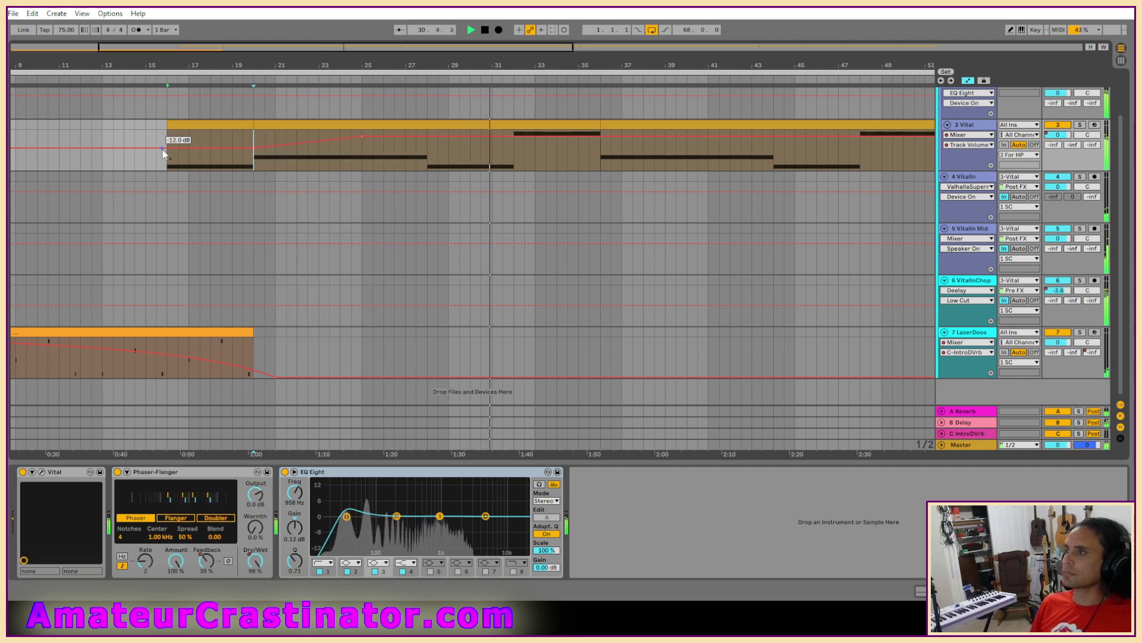
pyautogui.moveTo(167, 148); pyautogui.dragTo(281, 136)
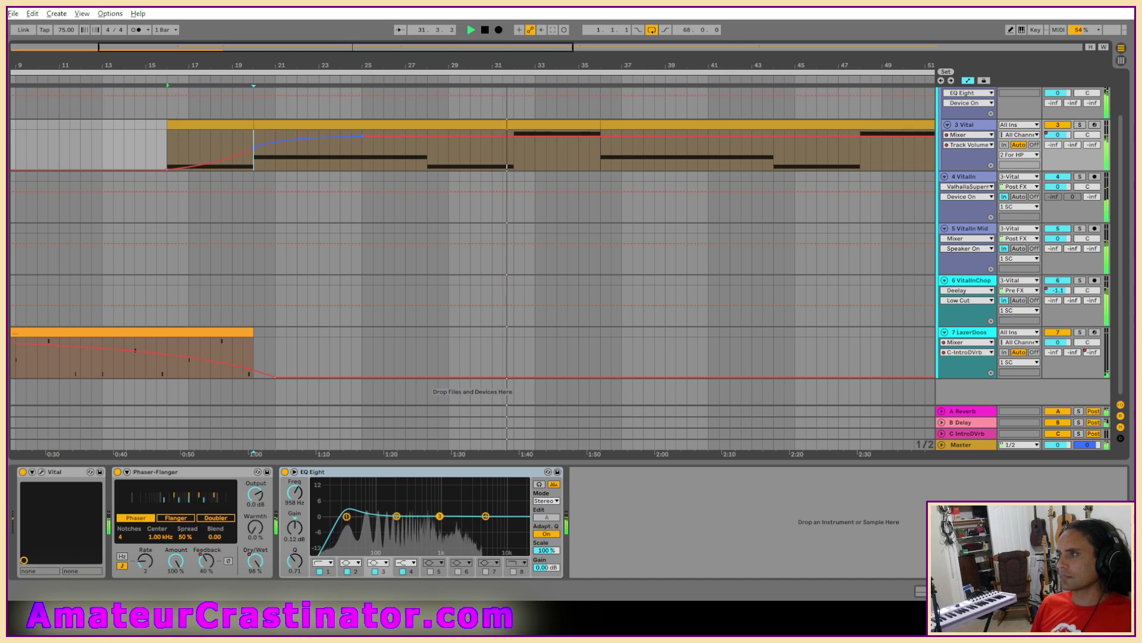
# Step: Play the arrangement from bar 13 to check the Vital fade-in, and stop playback
pyautogui.click(103, 146)
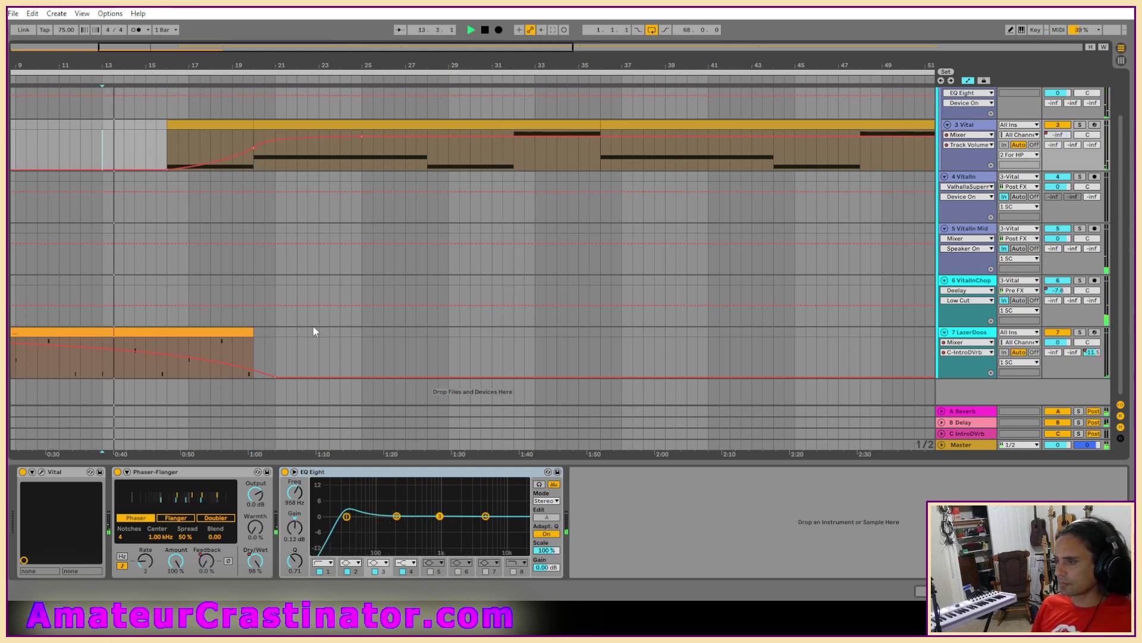
pyautogui.press('space')
pyautogui.press('space')
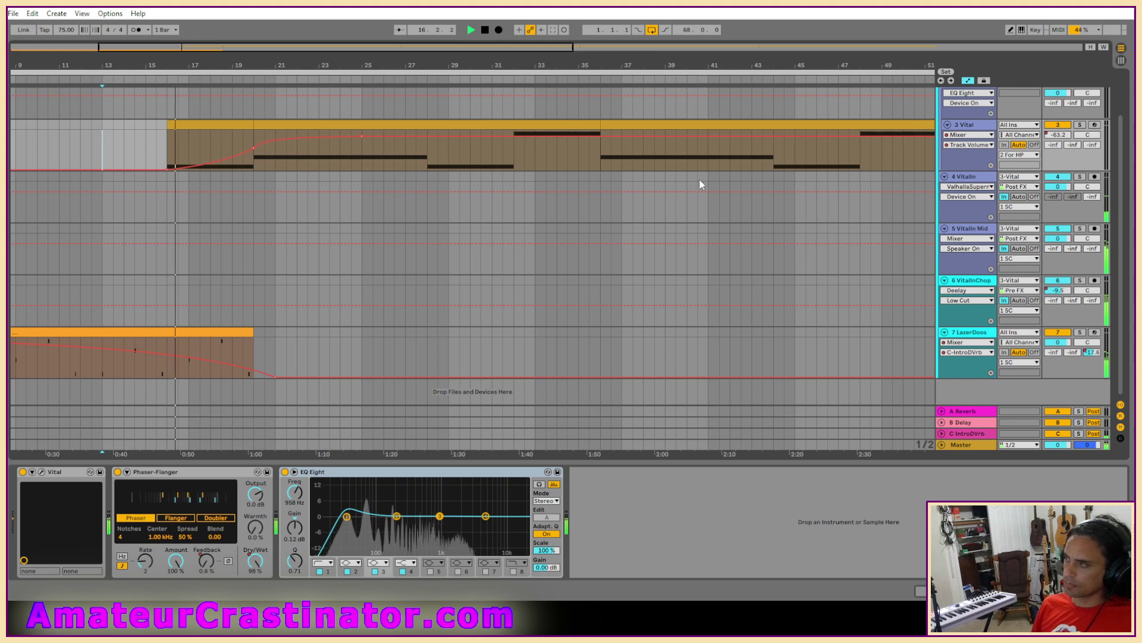
pyautogui.press('space')
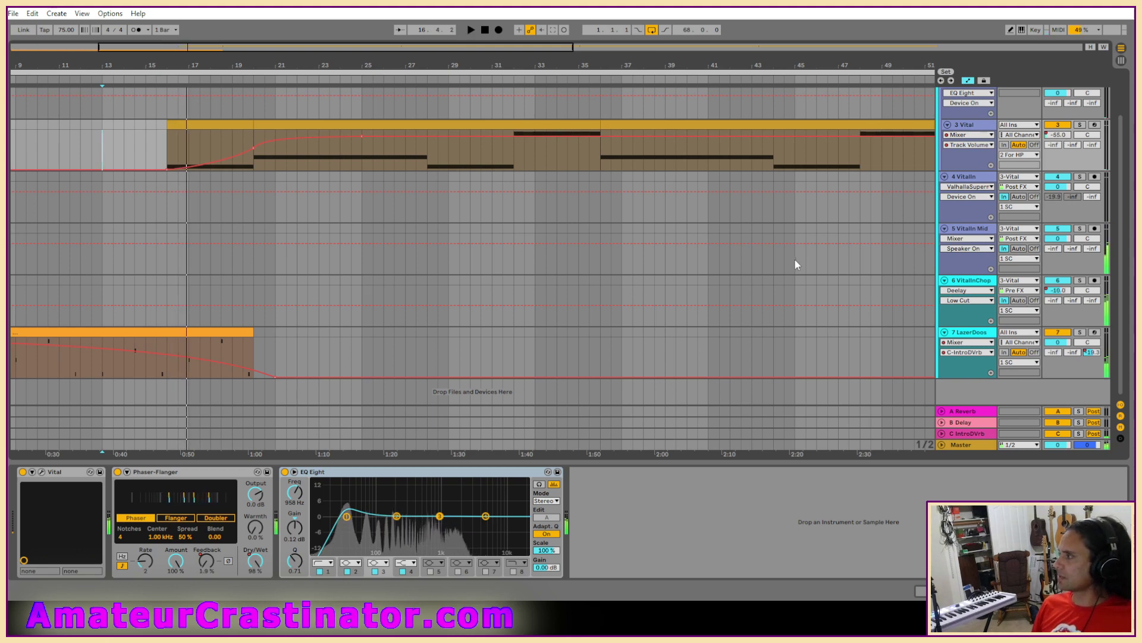
# Step: Automate the VitalIn track volume to rise from -inf dB at bar 16 to 0 dB at bar 25
pyautogui.scroll(2, 795, 258)
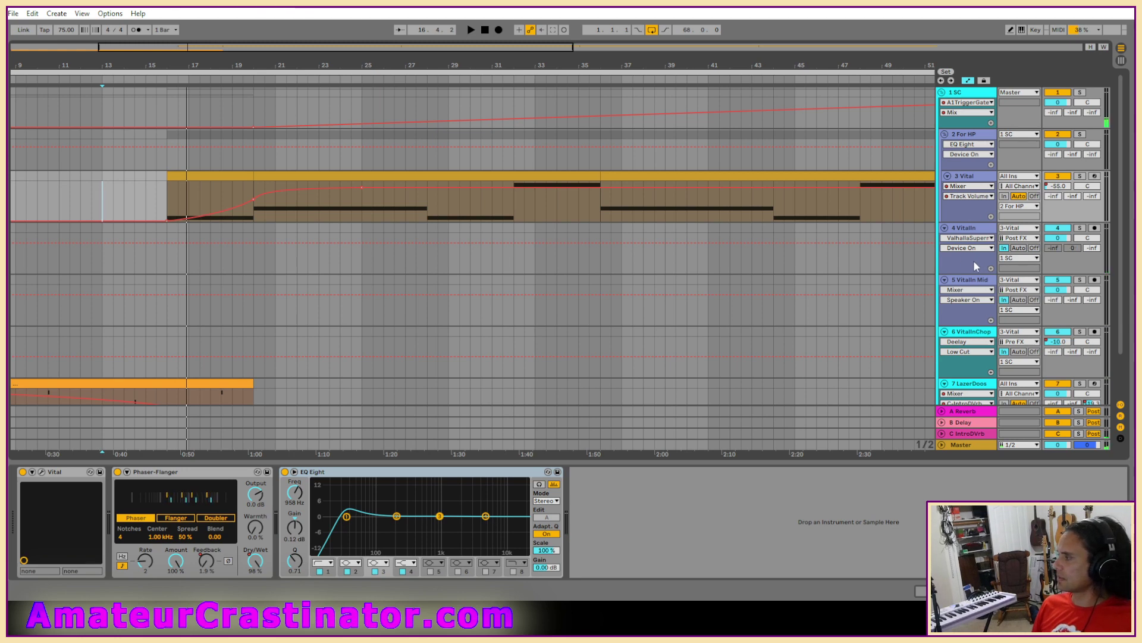
pyautogui.click(1057, 238)
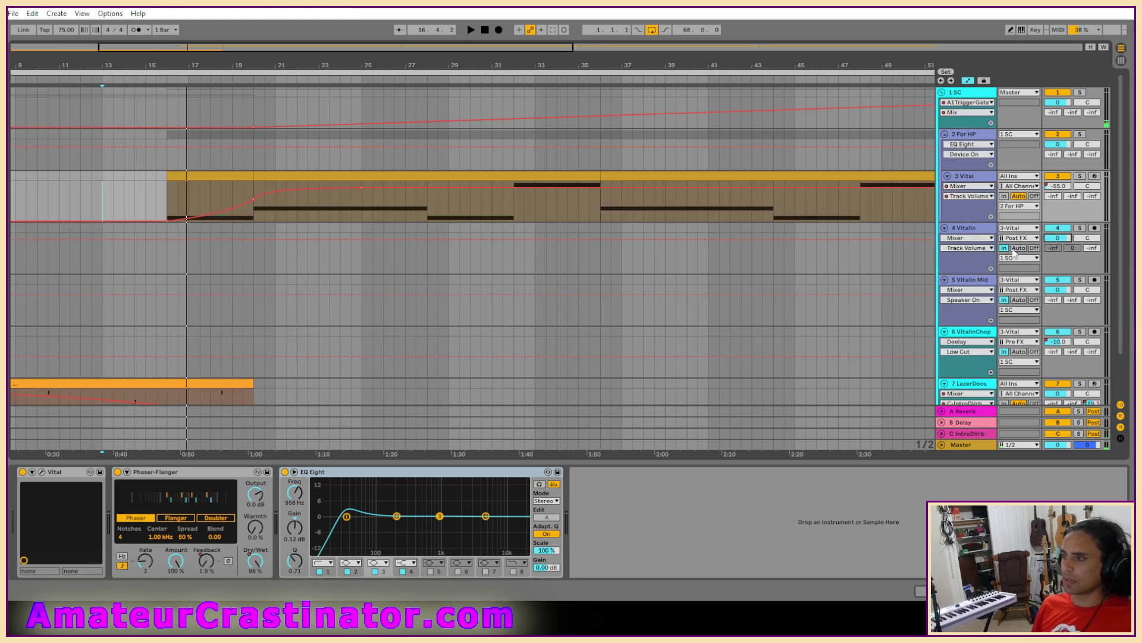
pyautogui.click(363, 239)
pyautogui.moveTo(167, 241); pyautogui.dragTo(167, 272)
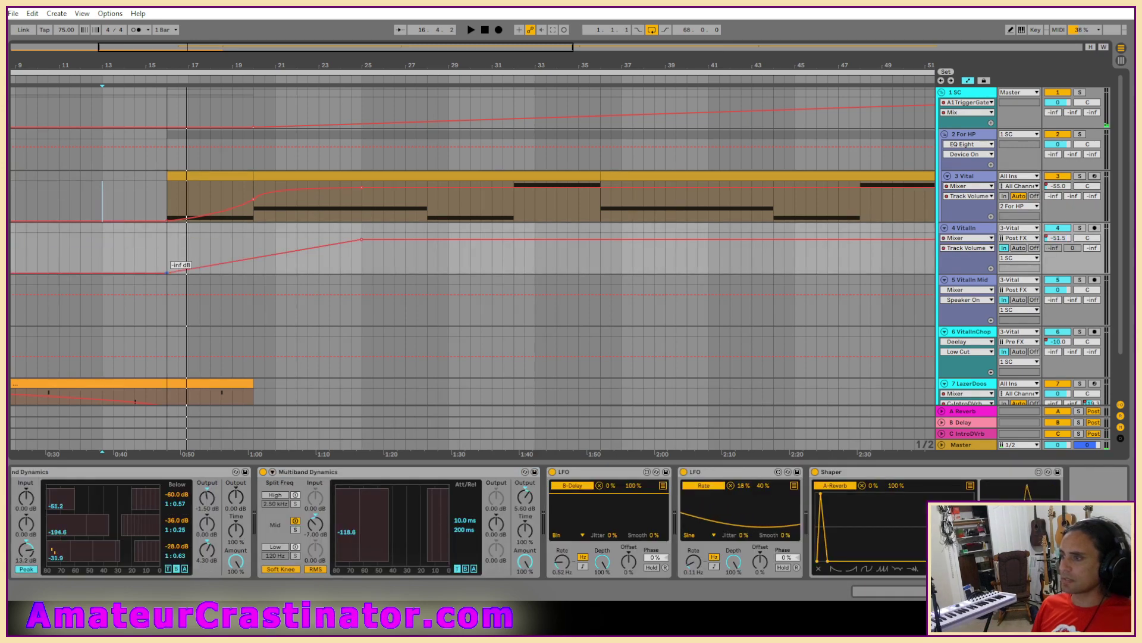
# Step: Automate the VitalIn Mid track volume to rise from -inf dB at bar 16 to 0 dB at bar 25
pyautogui.click(1068, 291)
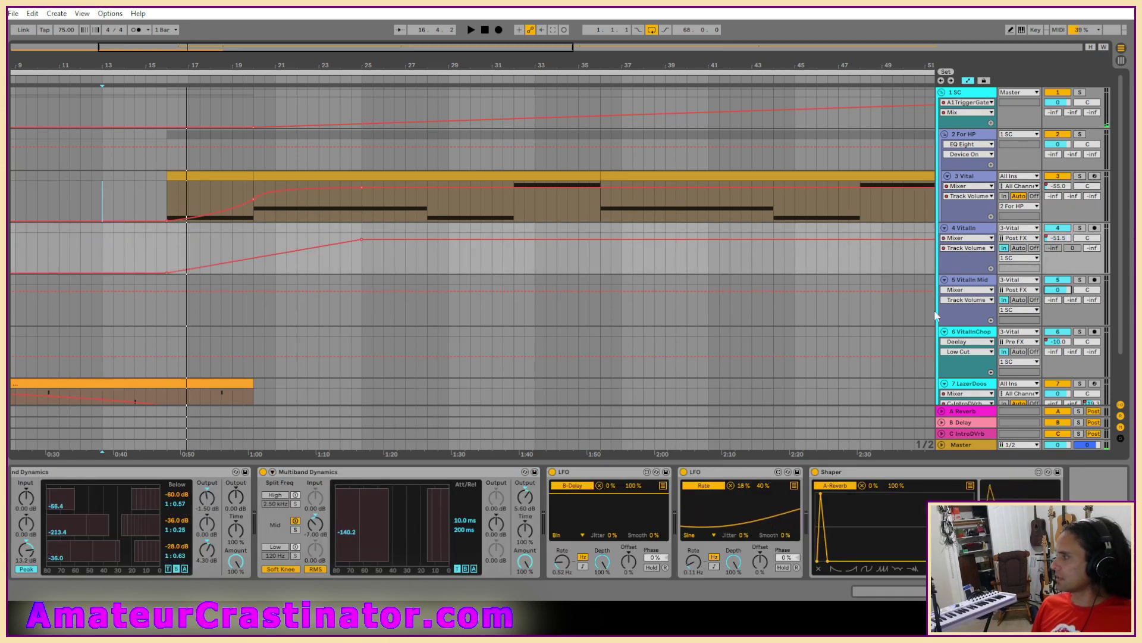
pyautogui.click(358, 291)
pyautogui.moveTo(168, 292); pyautogui.dragTo(167, 325)
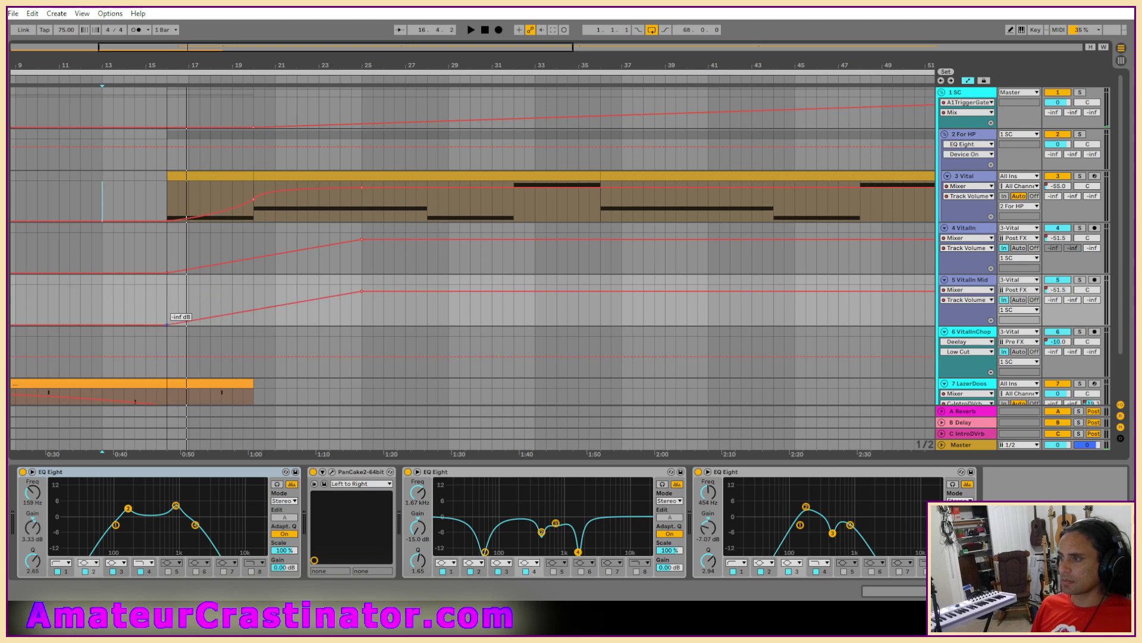
# Step: Play the arrangement from shortly before the Vital layers' fade-in, restarting playback at about bar 10
pyautogui.click(61, 309)
pyautogui.press('space')
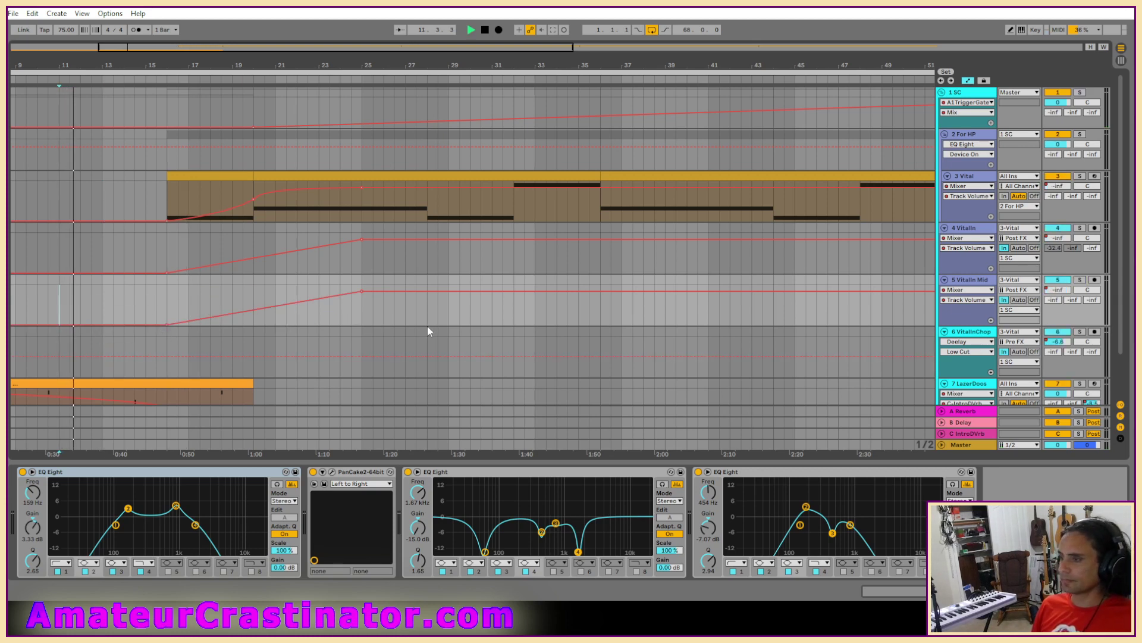
pyautogui.press('space')
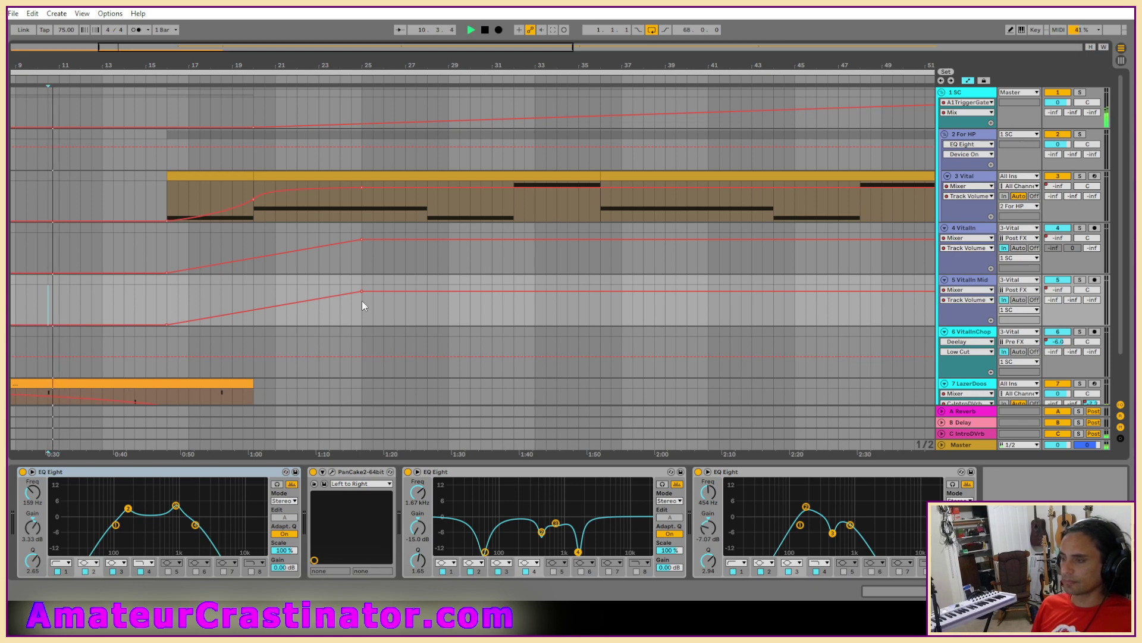
# Step: Open the Dirt plug-in on the LazerDoos track and adjust its Mix amount while the arrangement plays
pyautogui.scroll(-2, 369, 298)
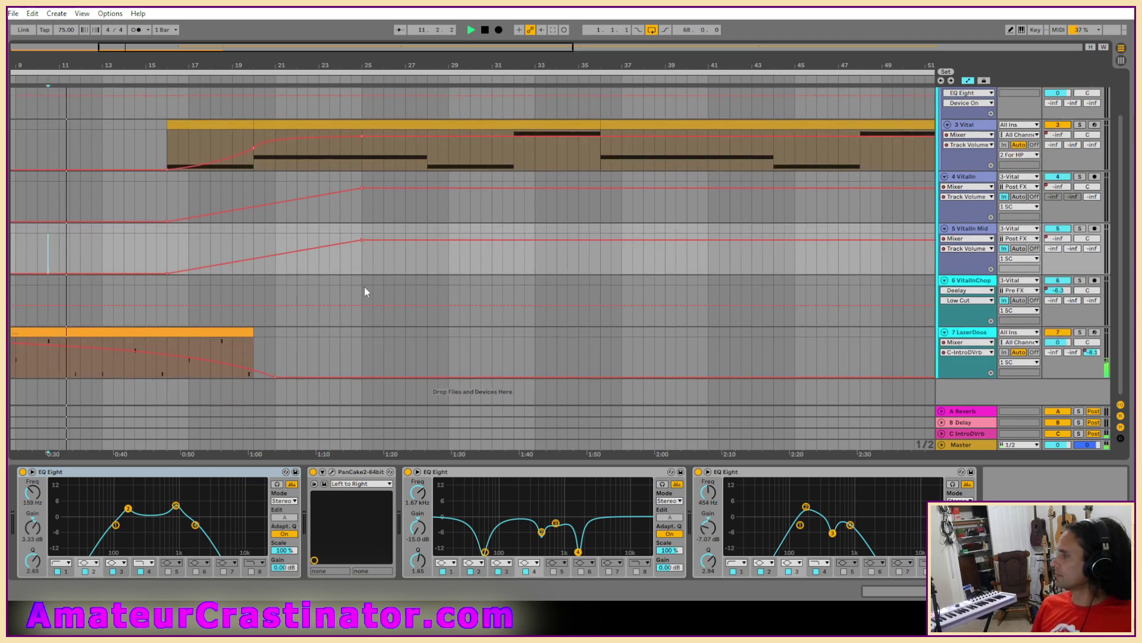
pyautogui.click(970, 365)
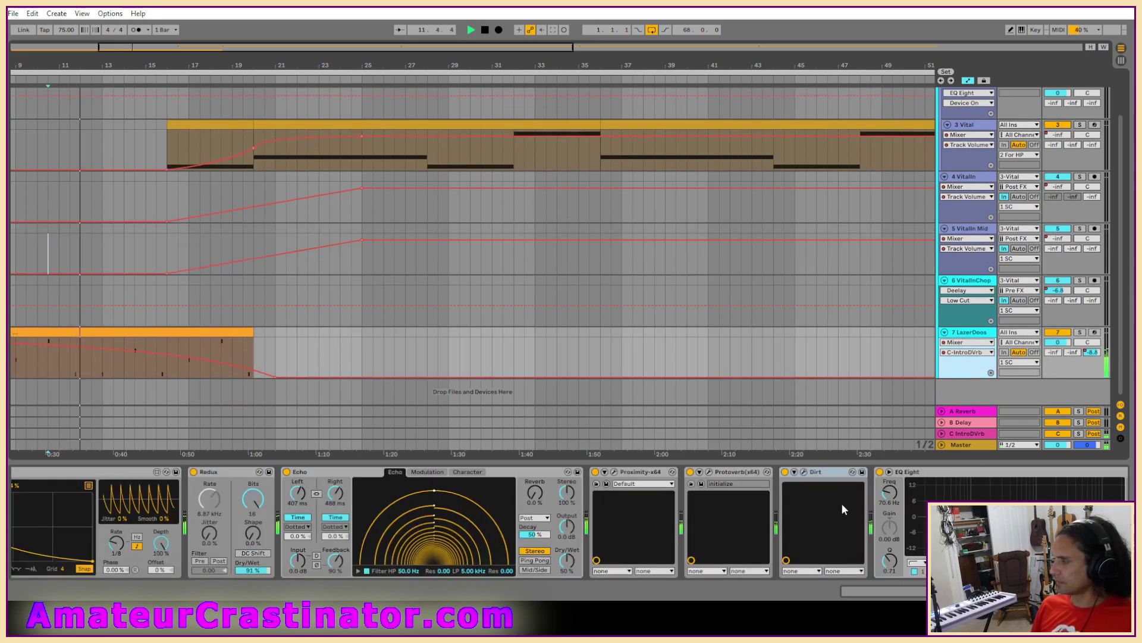
pyautogui.click(803, 472)
pyautogui.scroll(-4, 238, 324)
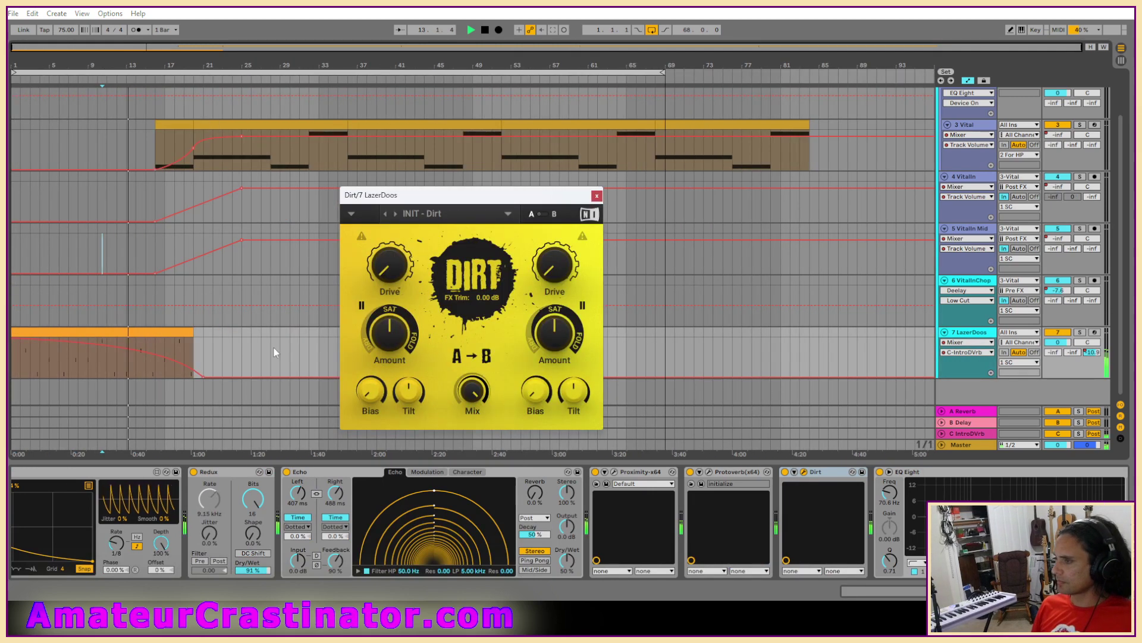
pyautogui.moveTo(391, 329)
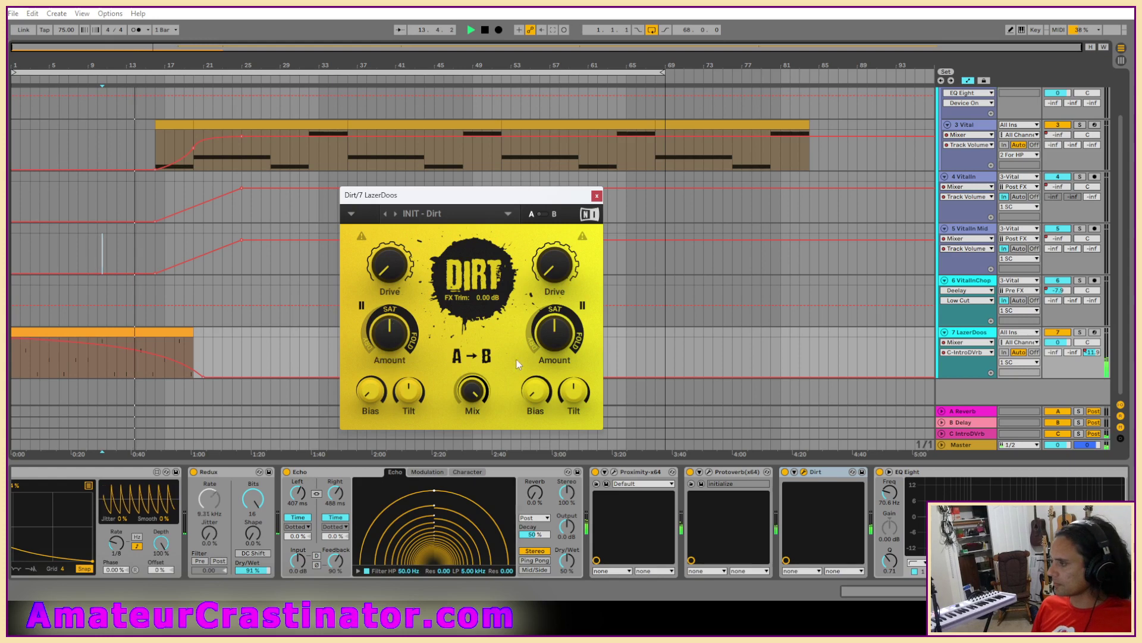
pyautogui.moveTo(467, 387); pyautogui.dragTo(460, 390)
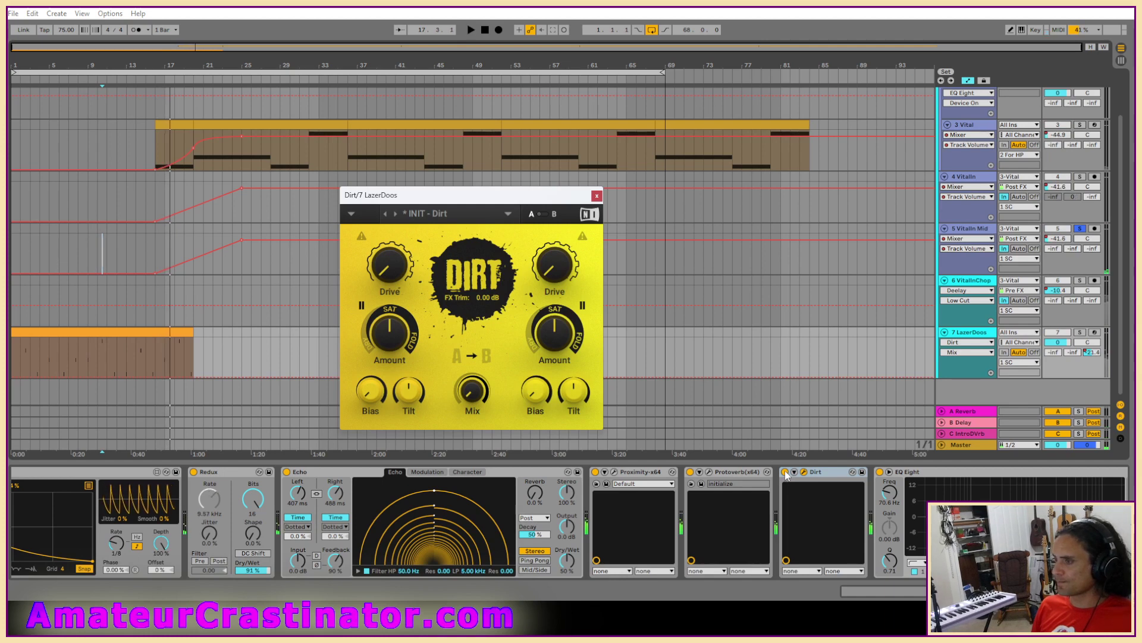
# Step: Solo the LazerDoos track and restart playback from about bar 10
pyautogui.press('space')
pyautogui.press('space')
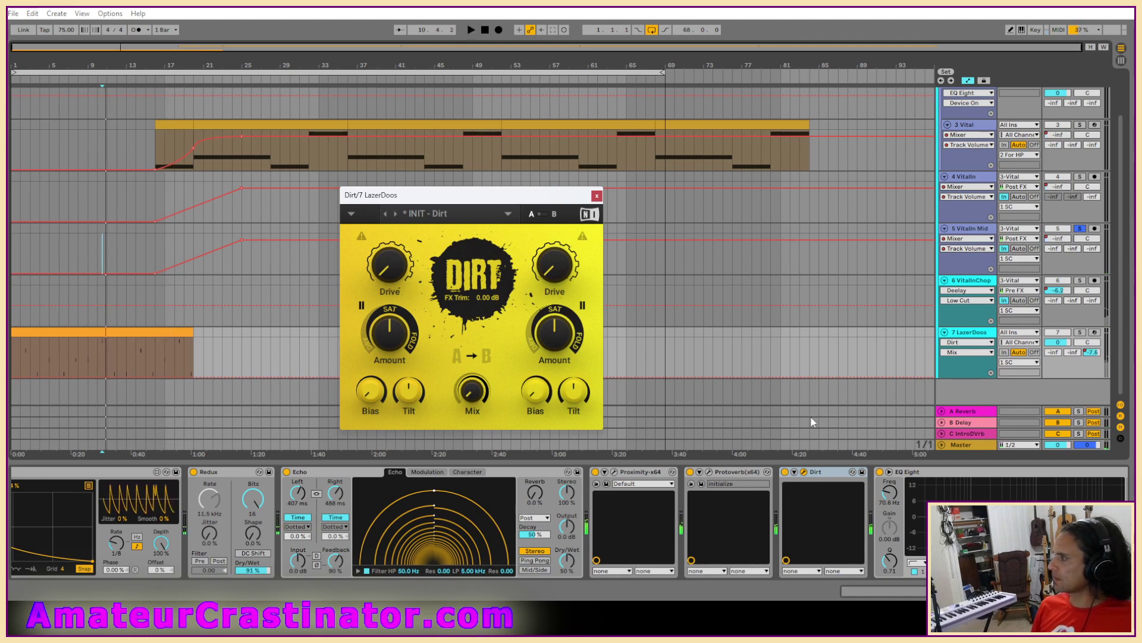
pyautogui.press('s')
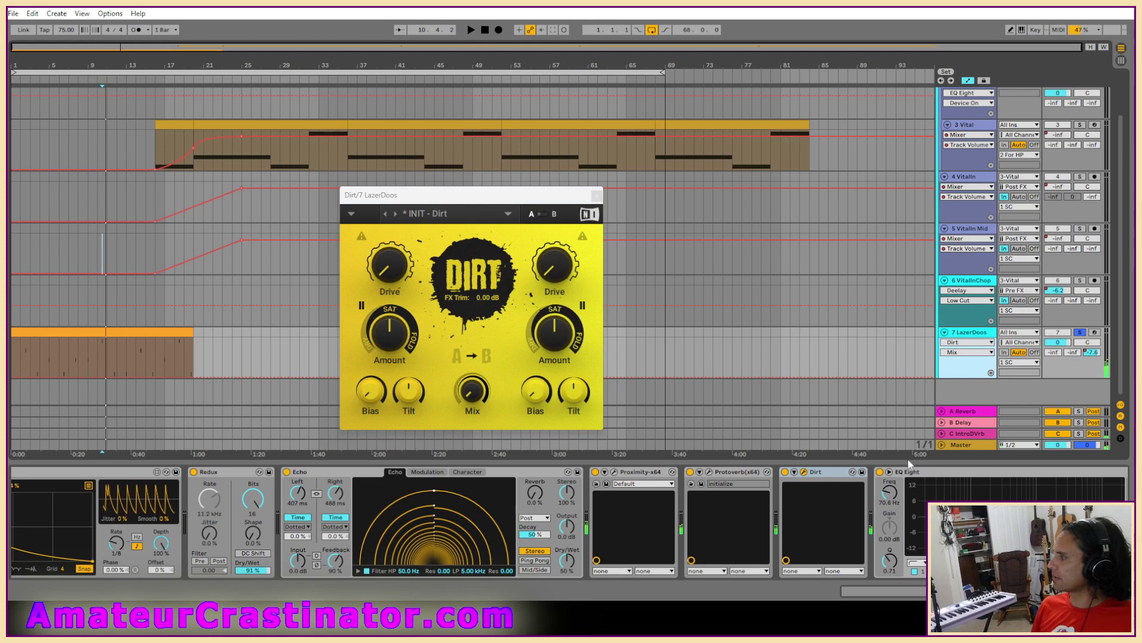
pyautogui.press('space')
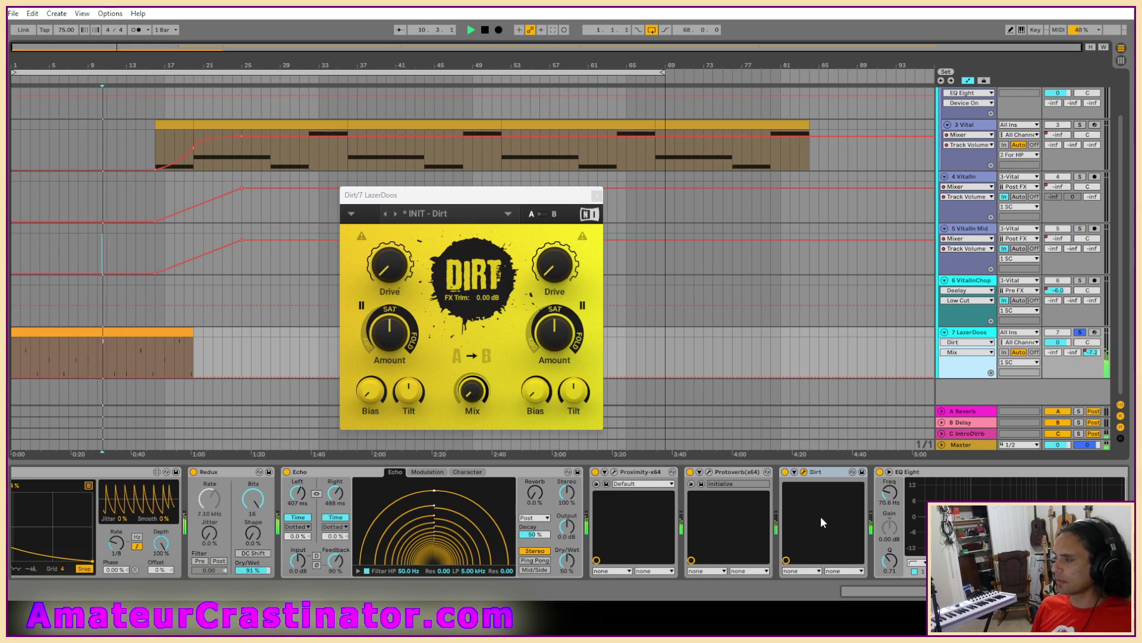
# Step: Compare LazerDoos with Dirt bypassed and active, and set Dirt's Amount A to 26% and Drive A to 13%
pyautogui.click(785, 473)
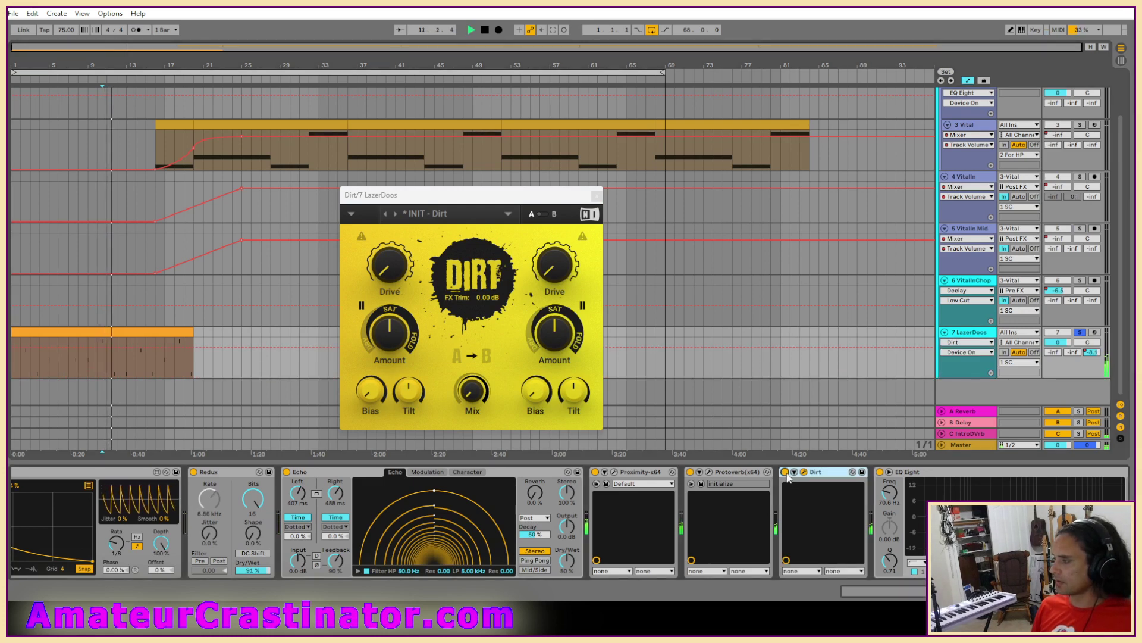
pyautogui.click(785, 472)
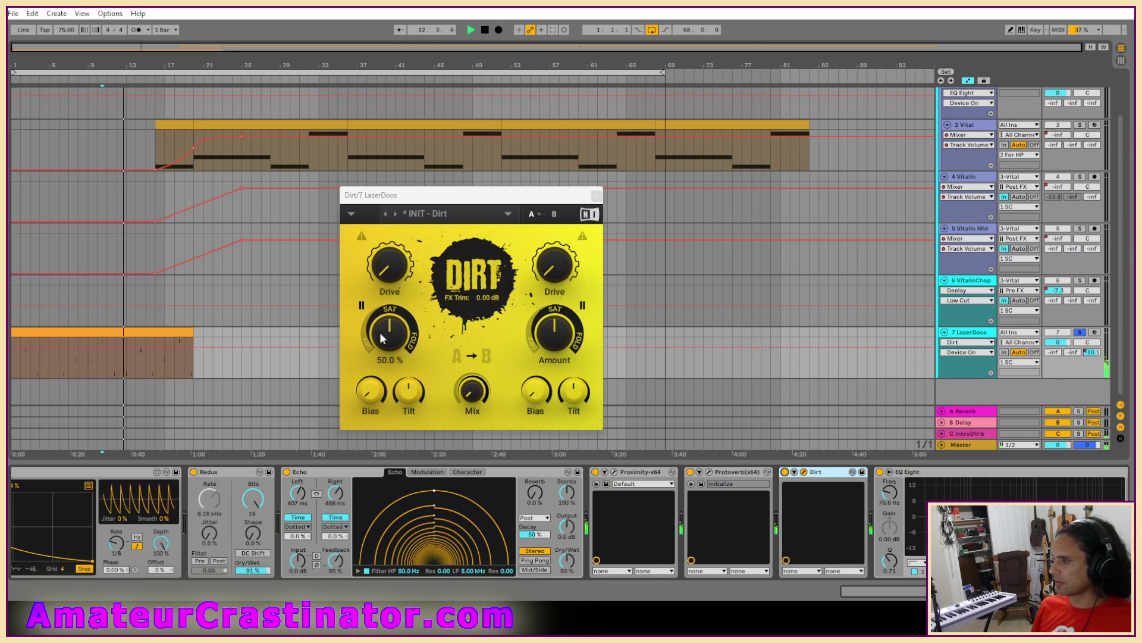
pyautogui.moveTo(387, 339); pyautogui.dragTo(390, 335)
pyautogui.moveTo(391, 272); pyautogui.dragTo(391, 271)
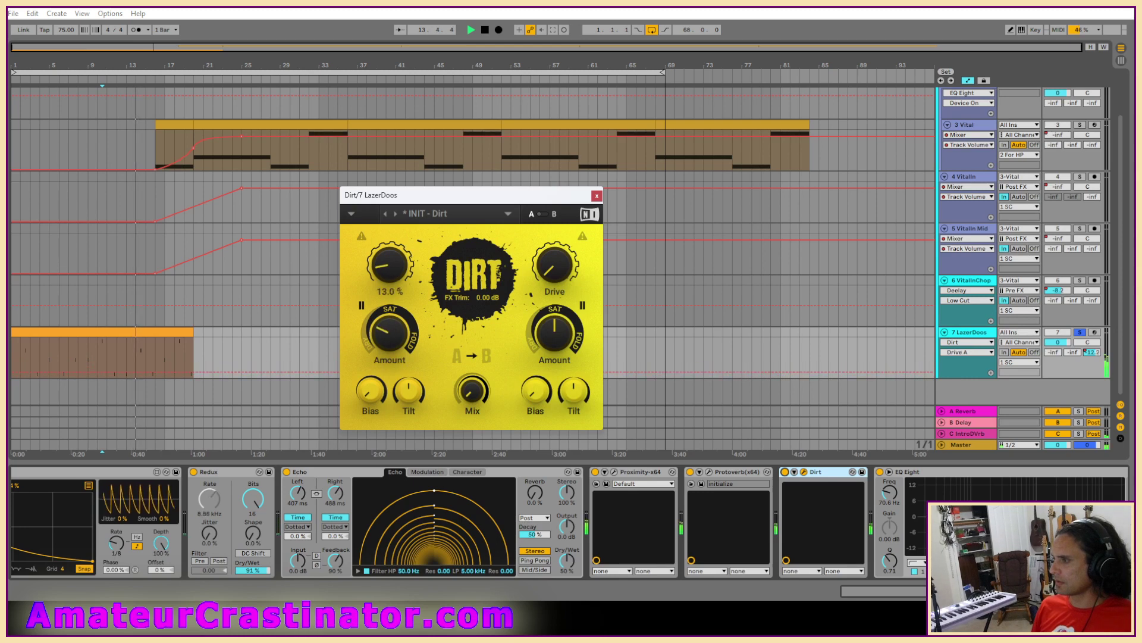
# Step: Switch Dirt off and on repeatedly during playback to compare the distorted and clean LazerDoos sound
pyautogui.click(786, 472)
pyautogui.click(785, 472)
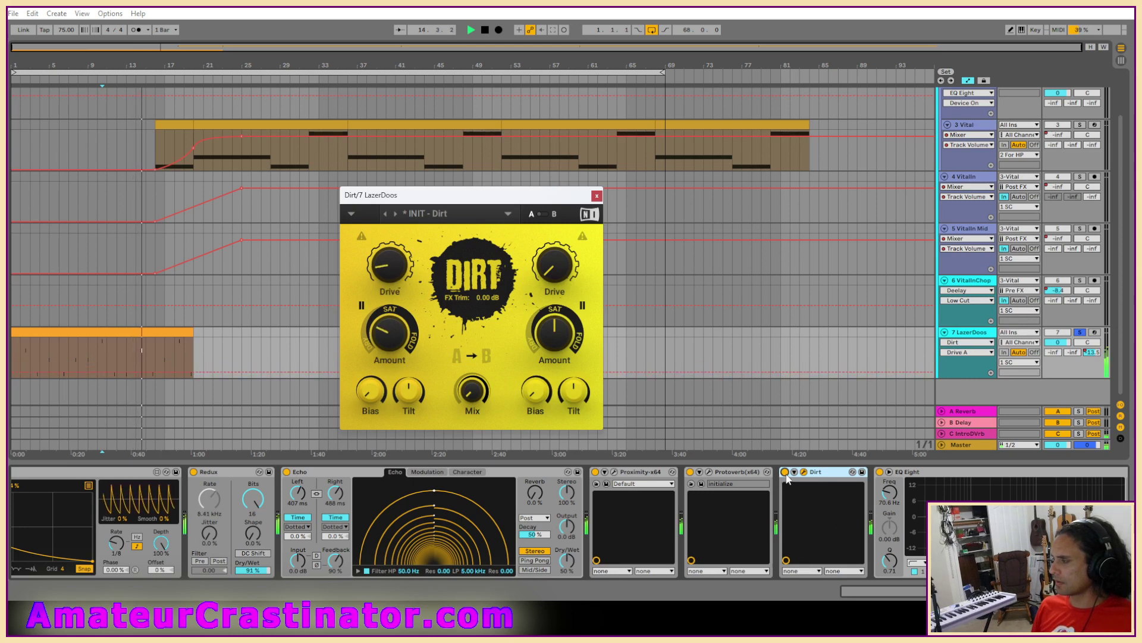
pyautogui.click(786, 473)
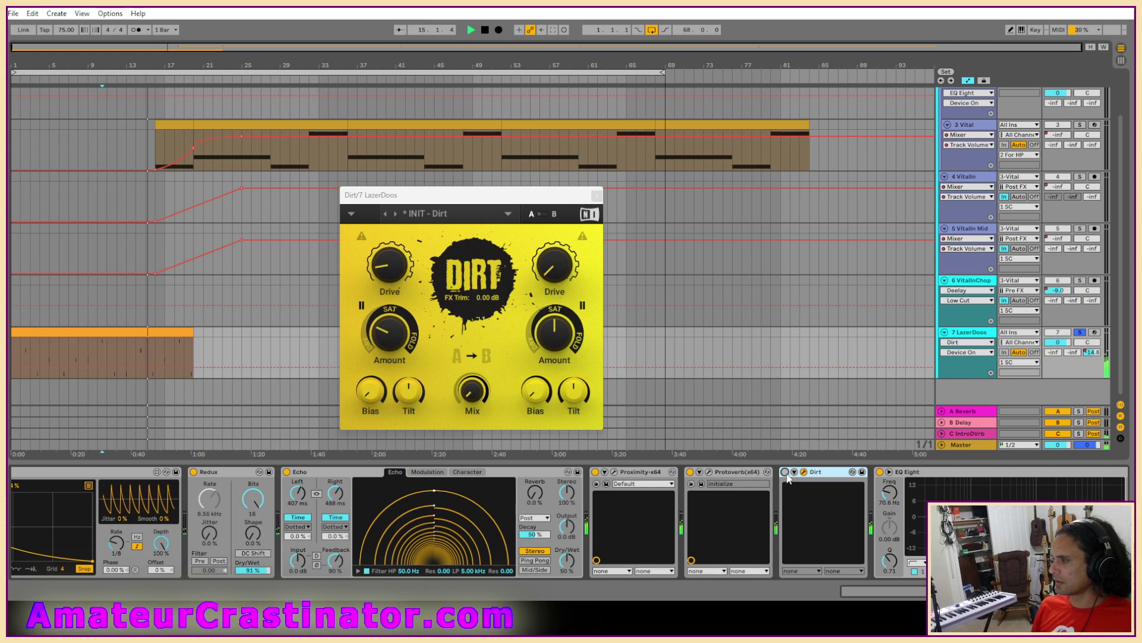
pyautogui.click(785, 473)
# Step: Raise Dirt's Amount B slightly and set its Drive B to 28.5%
pyautogui.click(568, 334)
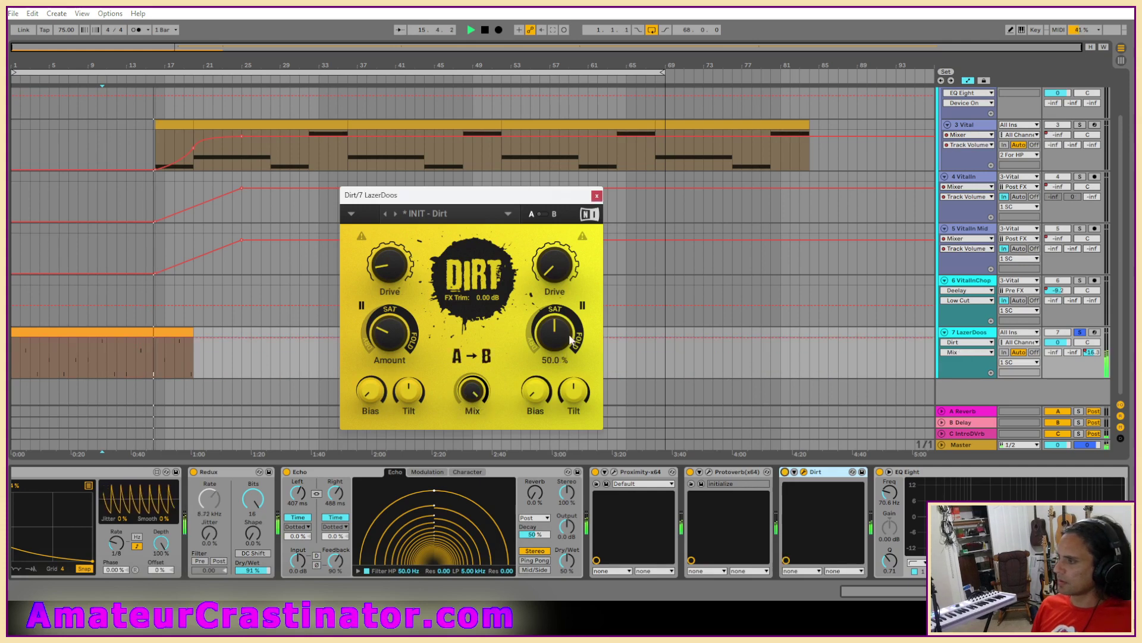
pyautogui.moveTo(569, 333); pyautogui.dragTo(570, 325)
pyautogui.moveTo(561, 269); pyautogui.dragTo(564, 227)
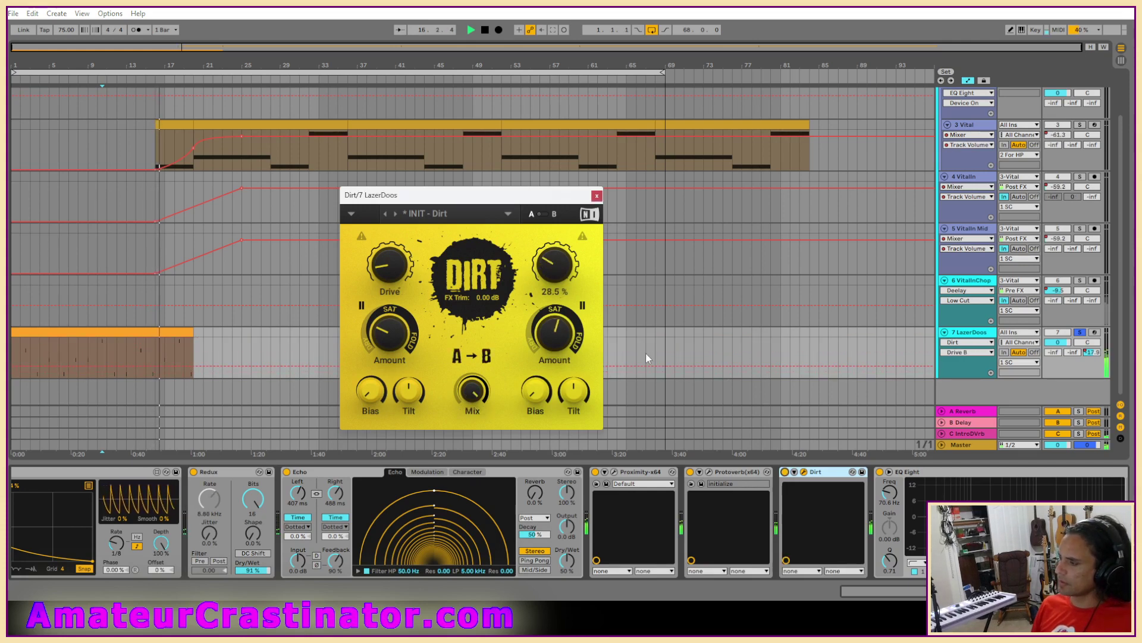
# Step: Automate Dirt's Mix on LazerDoos to fall steadily from the start of the track to 0% at about bar 31
pyautogui.click(475, 393)
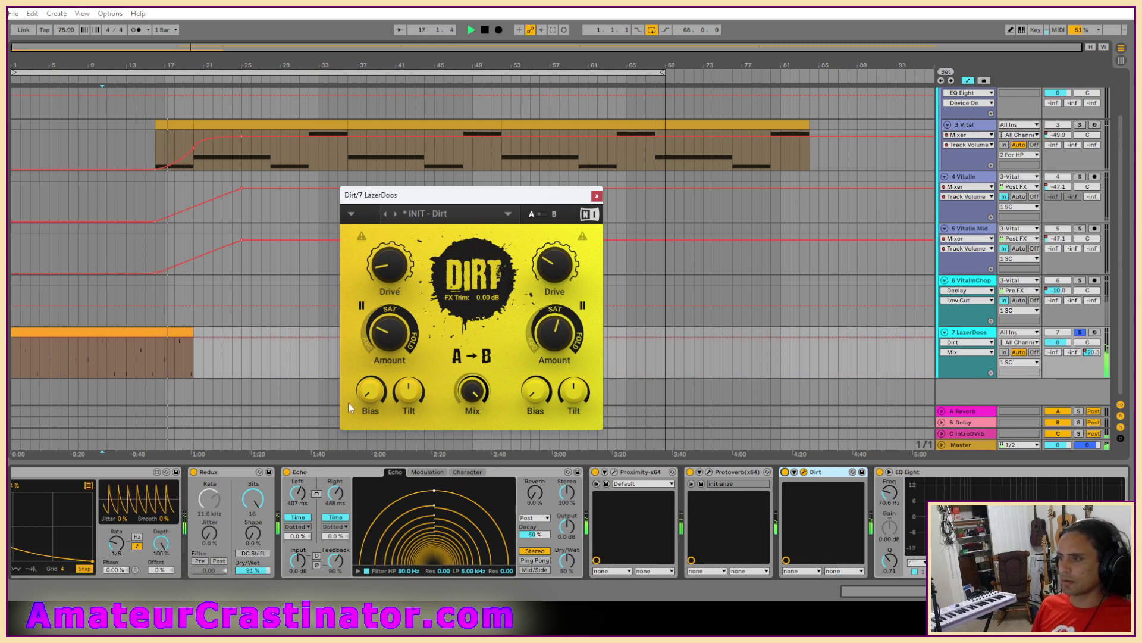
pyautogui.click(316, 341)
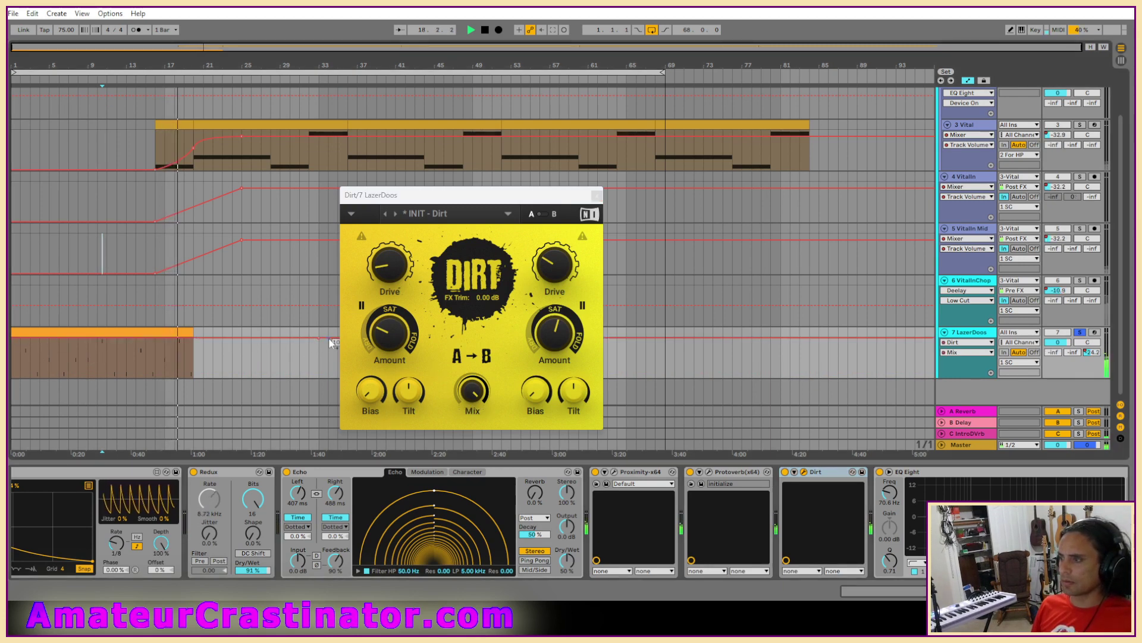
pyautogui.moveTo(319, 341); pyautogui.dragTo(299, 377)
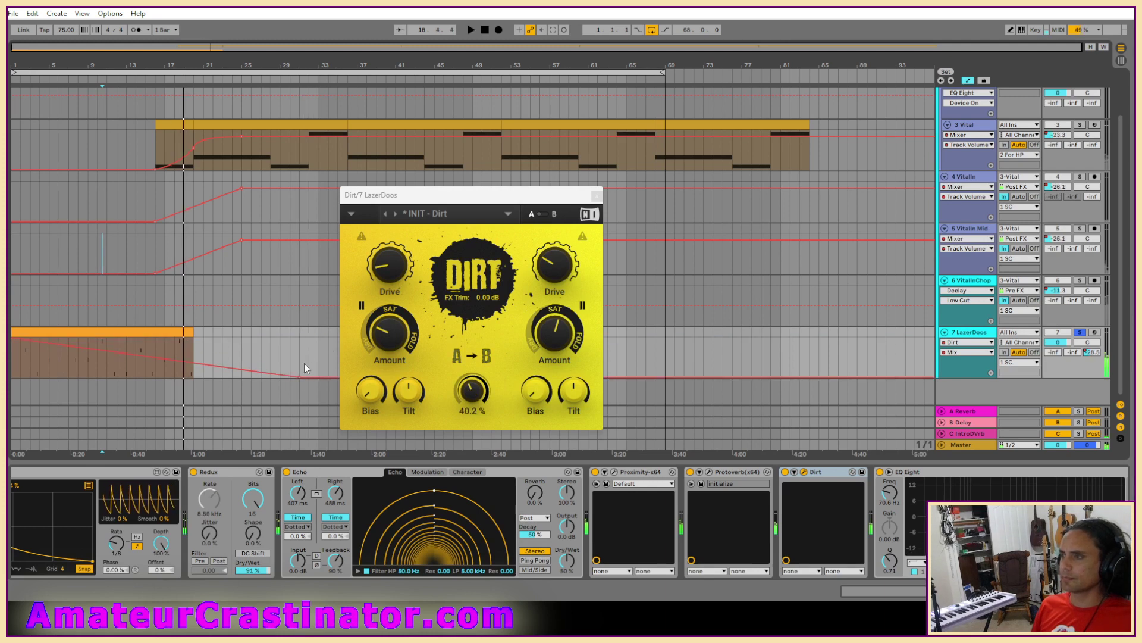
# Step: Play the soloed LazerDoos track from the beginning of the arrangement and close the Dirt window
pyautogui.click(487, 32)
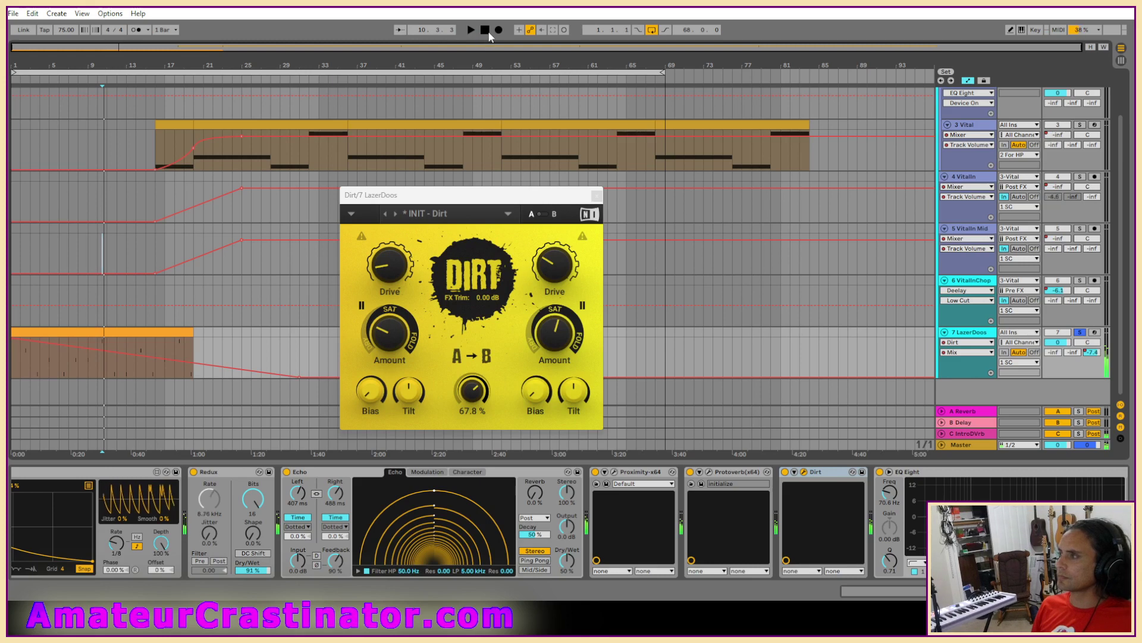
pyautogui.click(488, 32)
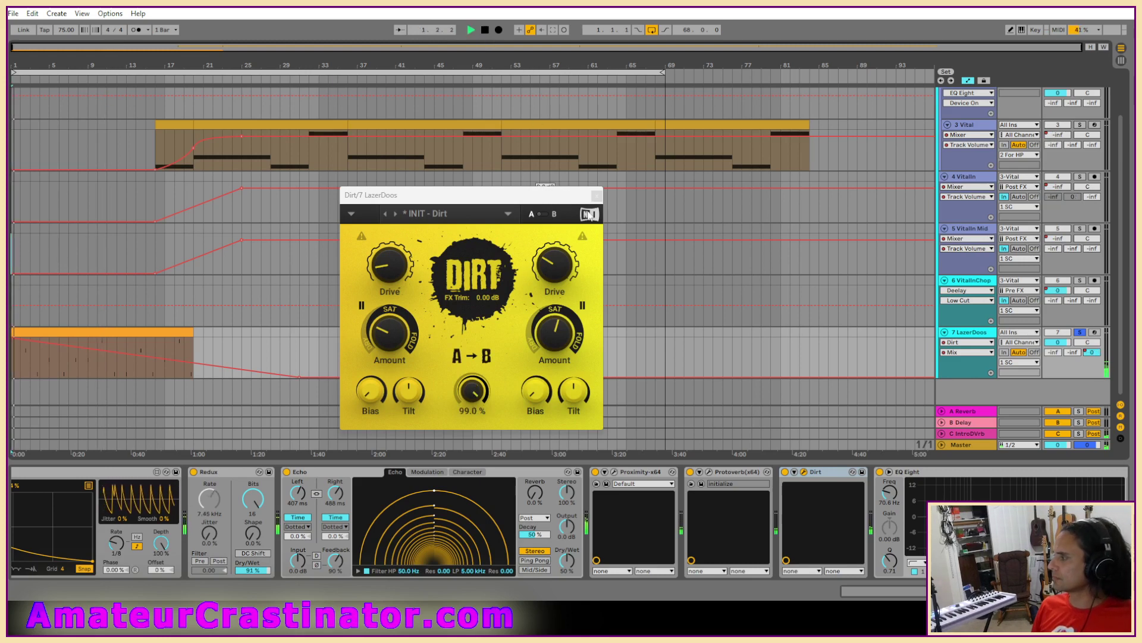
pyautogui.click(597, 195)
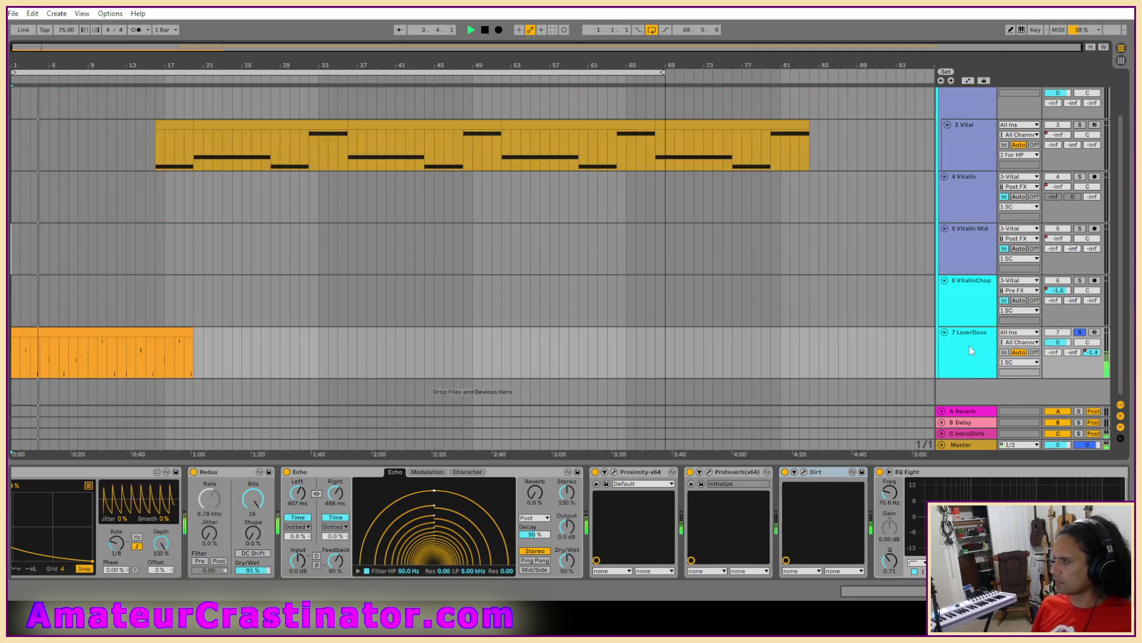
# Step: Show the Proximity DistGain automation on the LazerDoos track and compare the arrangement with automation hidden and shown
pyautogui.click(968, 343)
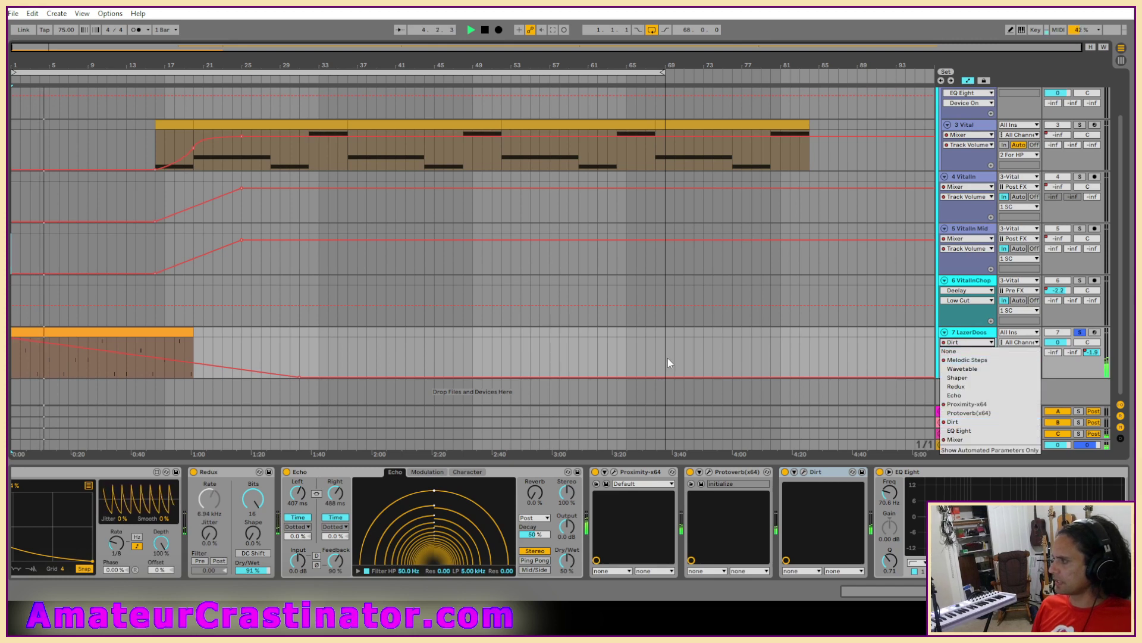
pyautogui.click(966, 404)
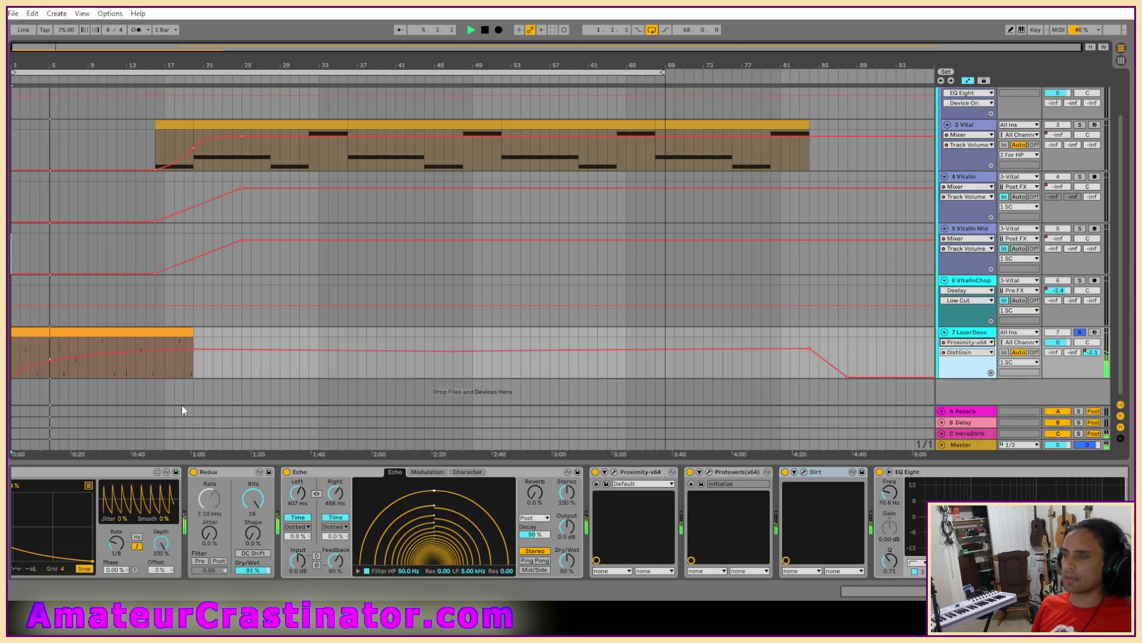
pyautogui.press('a')
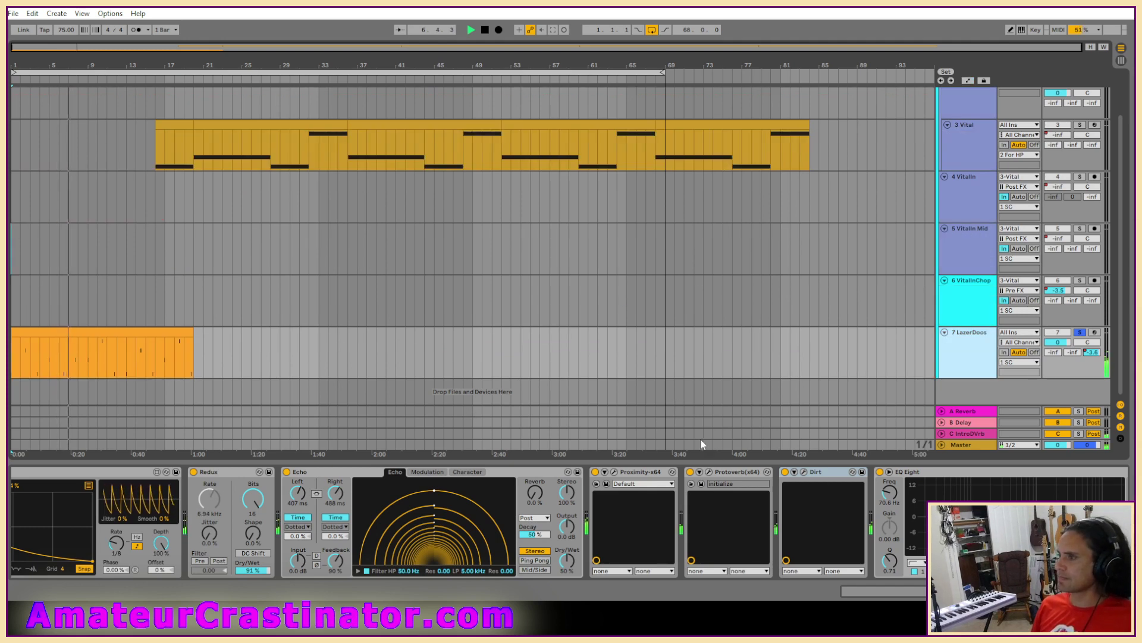
pyautogui.press('a')
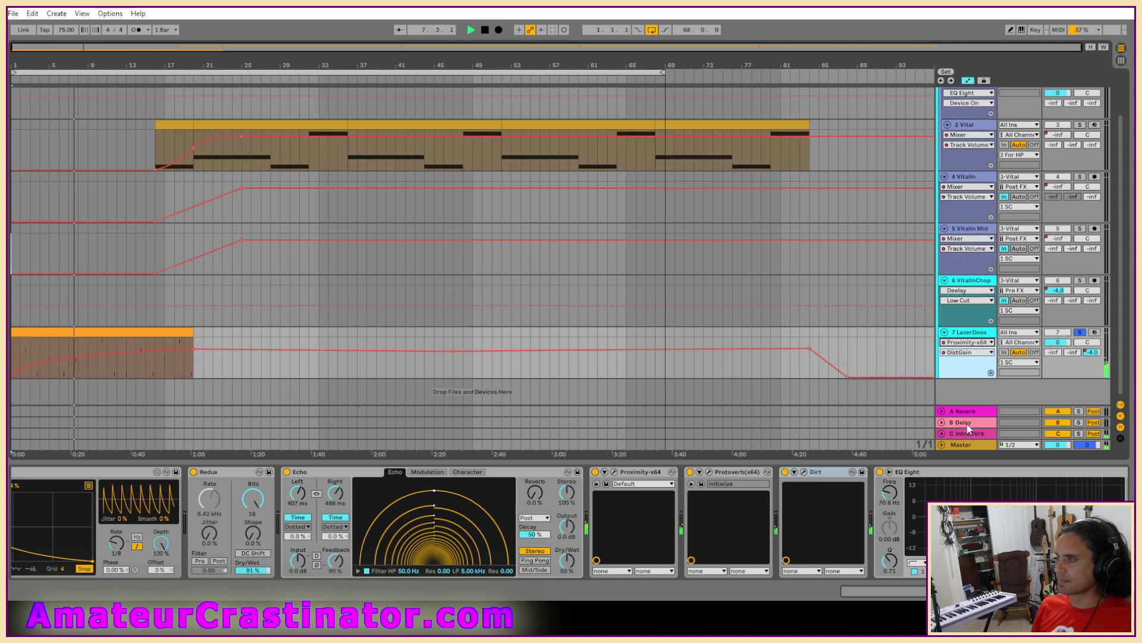
# Step: Bend the Dirt Mix automation on LazerDoos into a curved descent, and unsolo the track
pyautogui.click(794, 471)
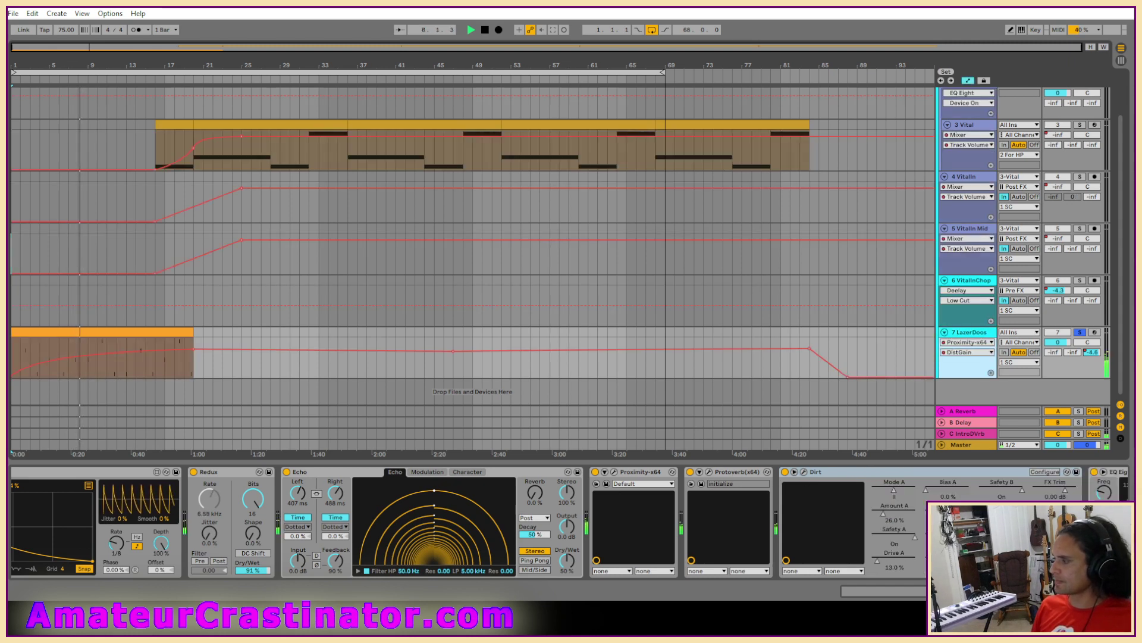
pyautogui.click(1055, 529)
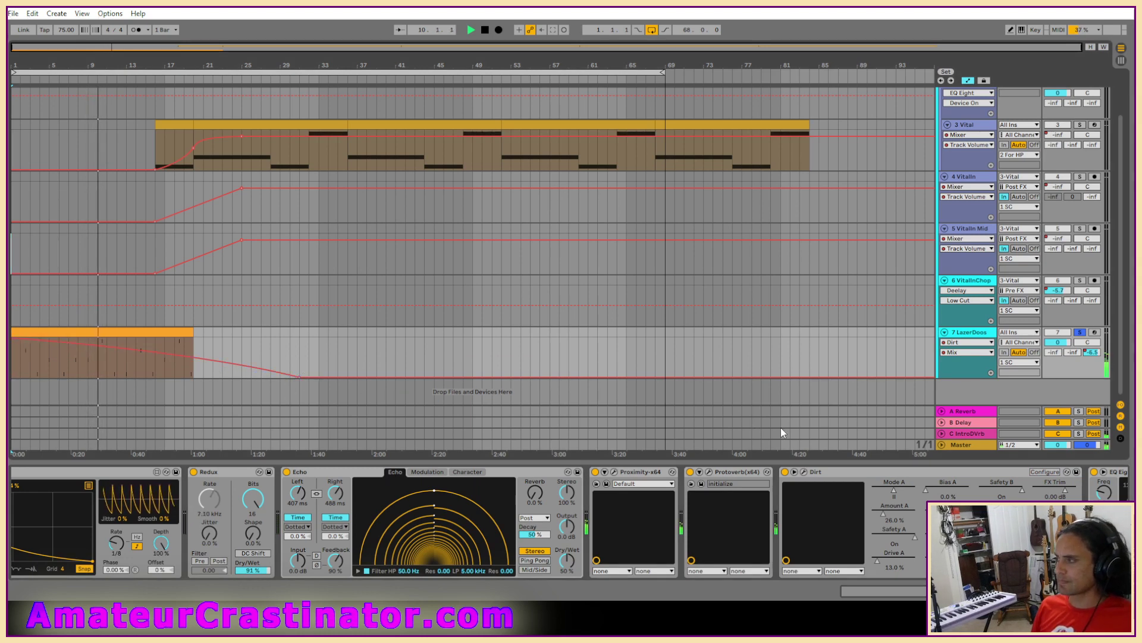
pyautogui.press('a')
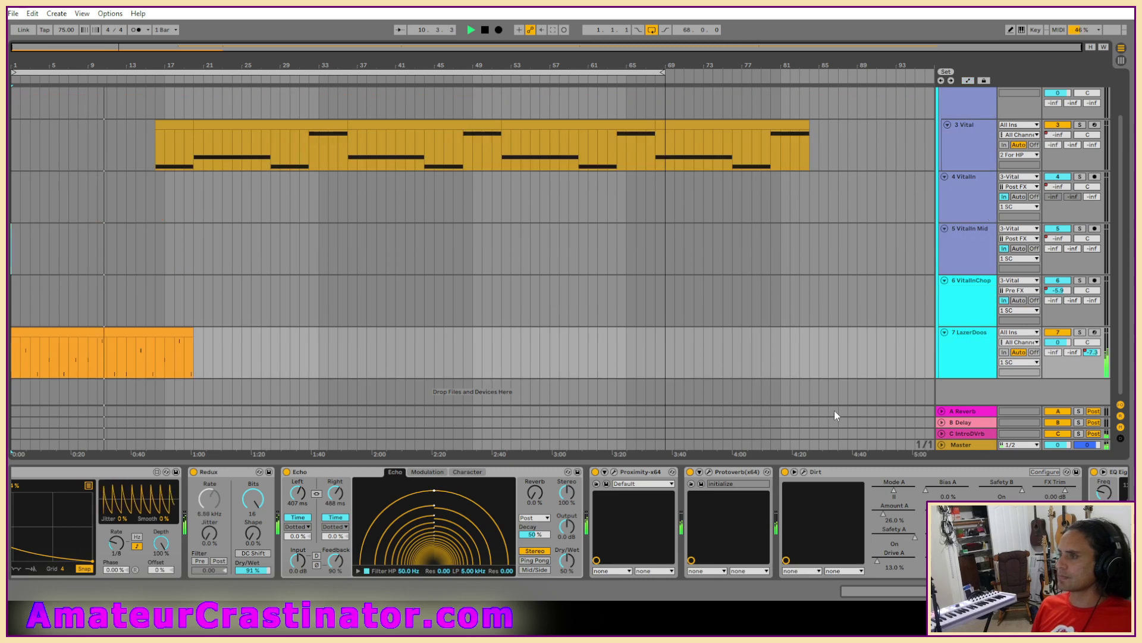
# Step: Reshape the VitalInChop volume automation to drop to minimum at bar 16 and curve back up by bar 20
pyautogui.press('a')
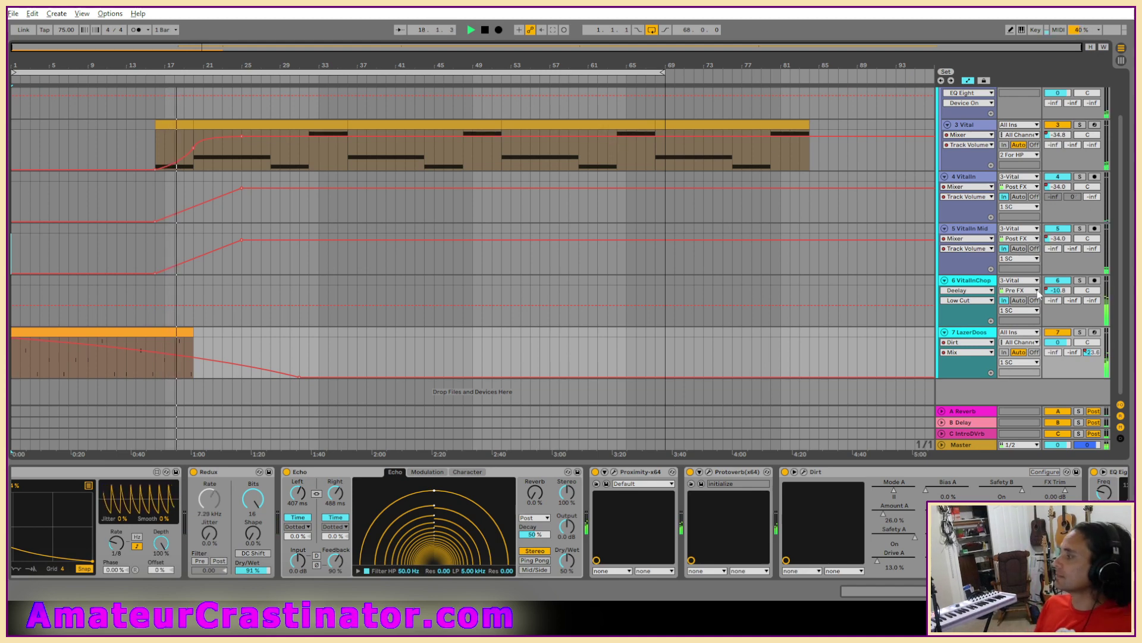
pyautogui.click(1058, 291)
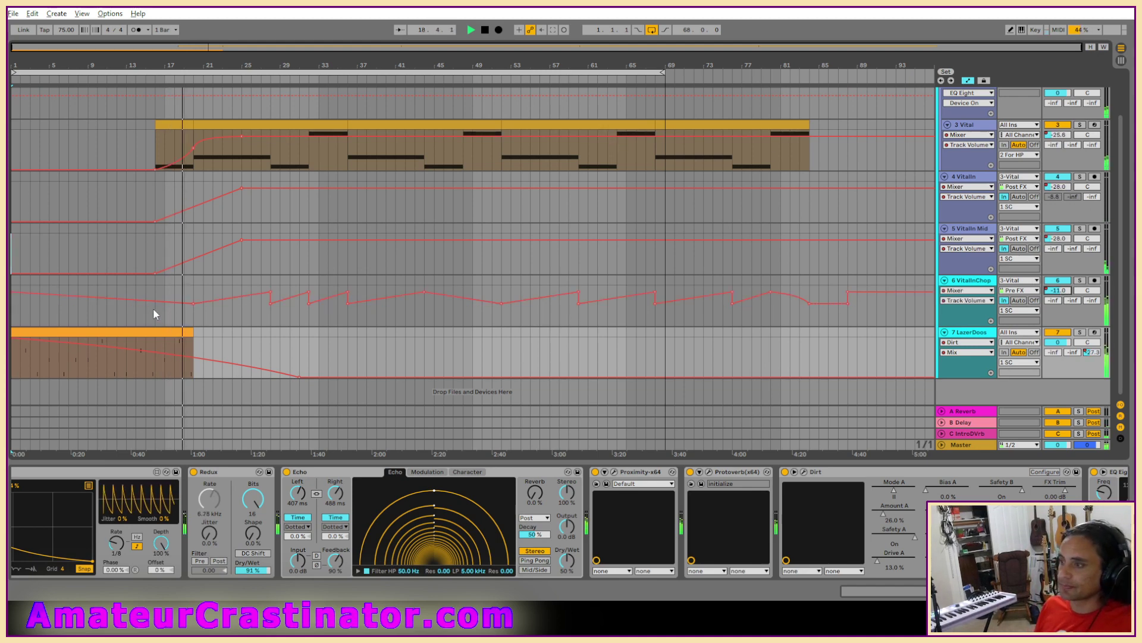
pyautogui.moveTo(155, 301); pyautogui.dragTo(172, 327)
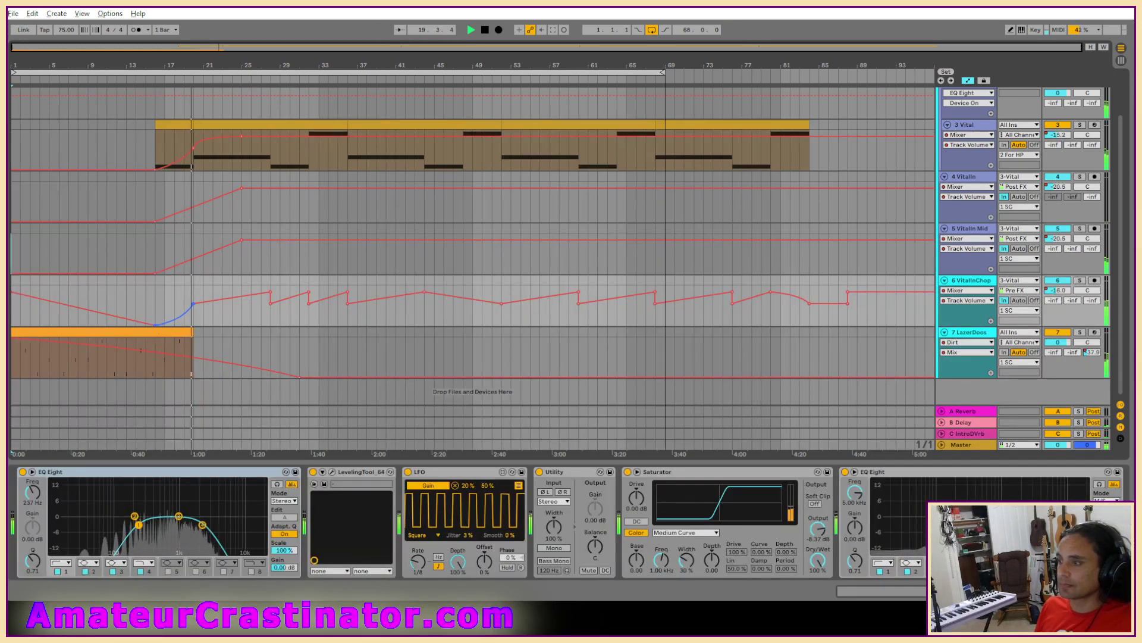
# Step: Remove the starting breakpoint of the VitalInChop volume automation and play the arrangement from bar 13
pyautogui.click(13, 292)
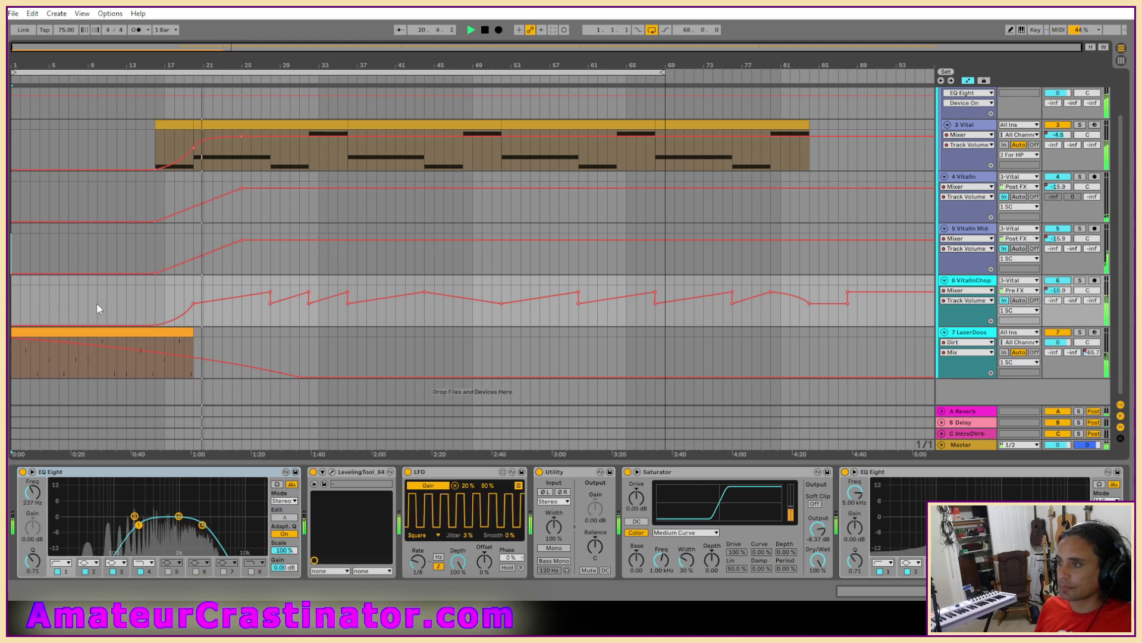
pyautogui.click(127, 309)
pyautogui.press('space')
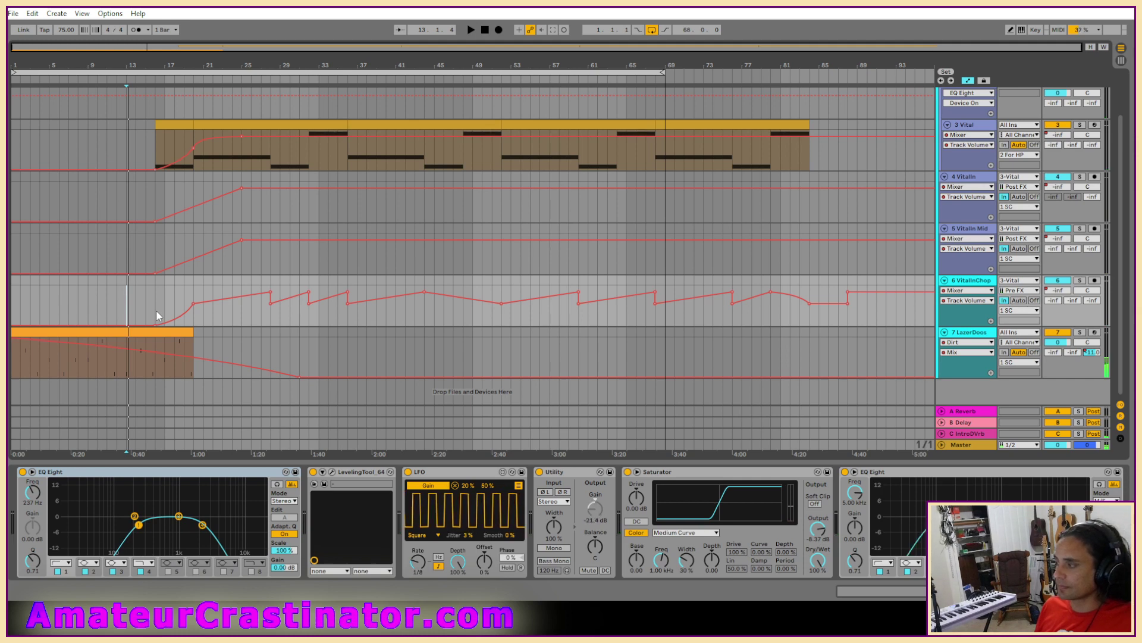
pyautogui.press('space')
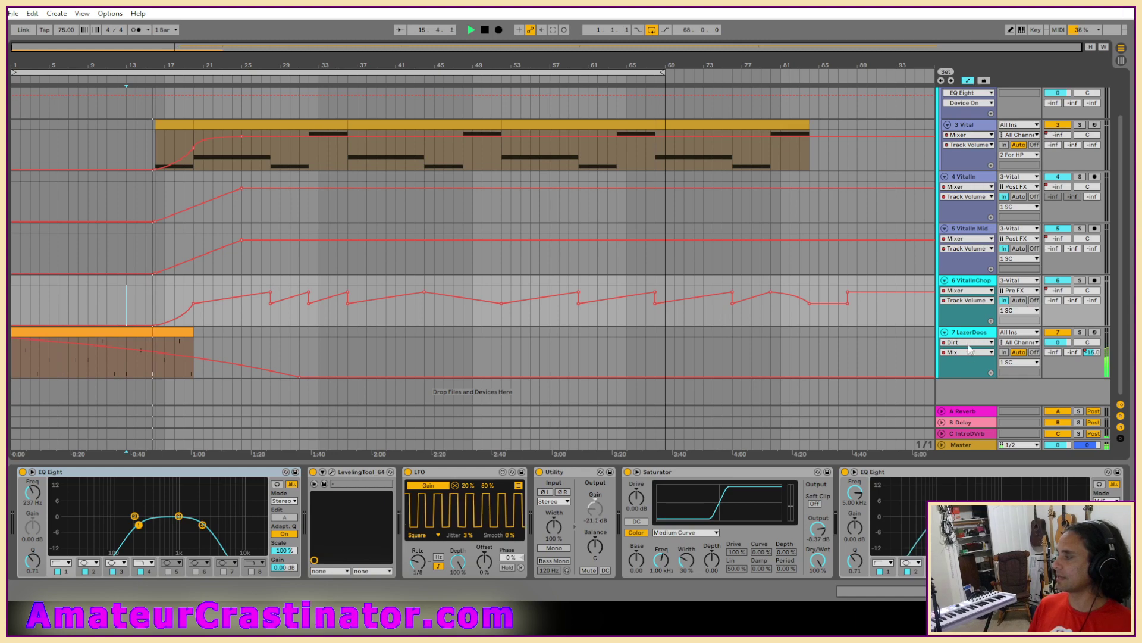
# Step: Extend the arrangement loop to a length of 87 bars and select the LazerDoos track
pyautogui.click(886, 345)
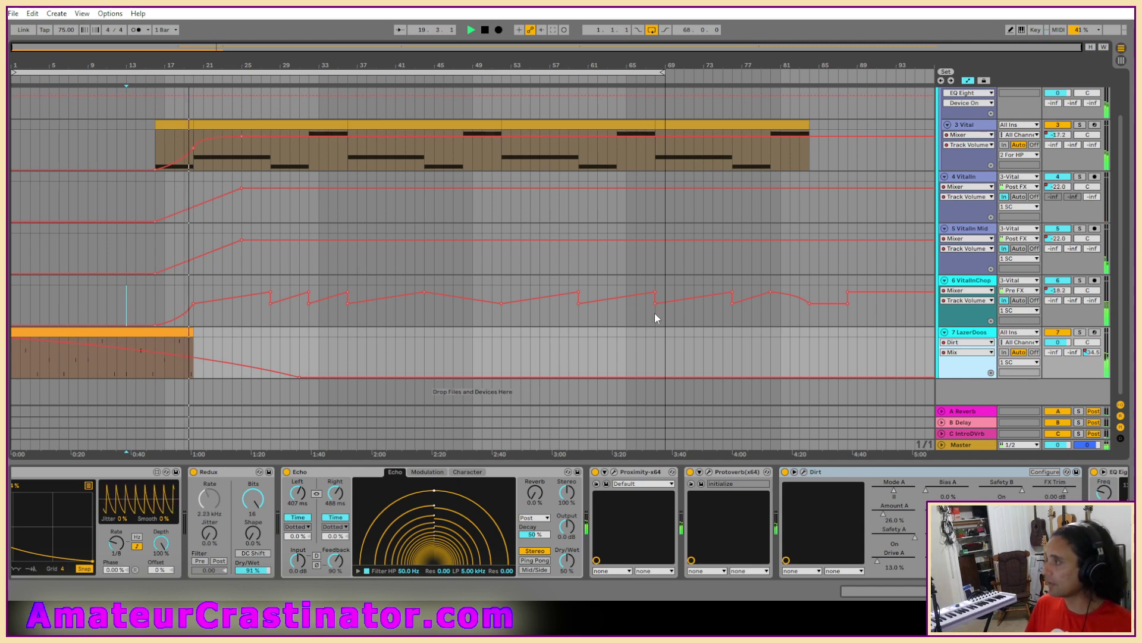
pyautogui.moveTo(664, 72); pyautogui.dragTo(848, 106)
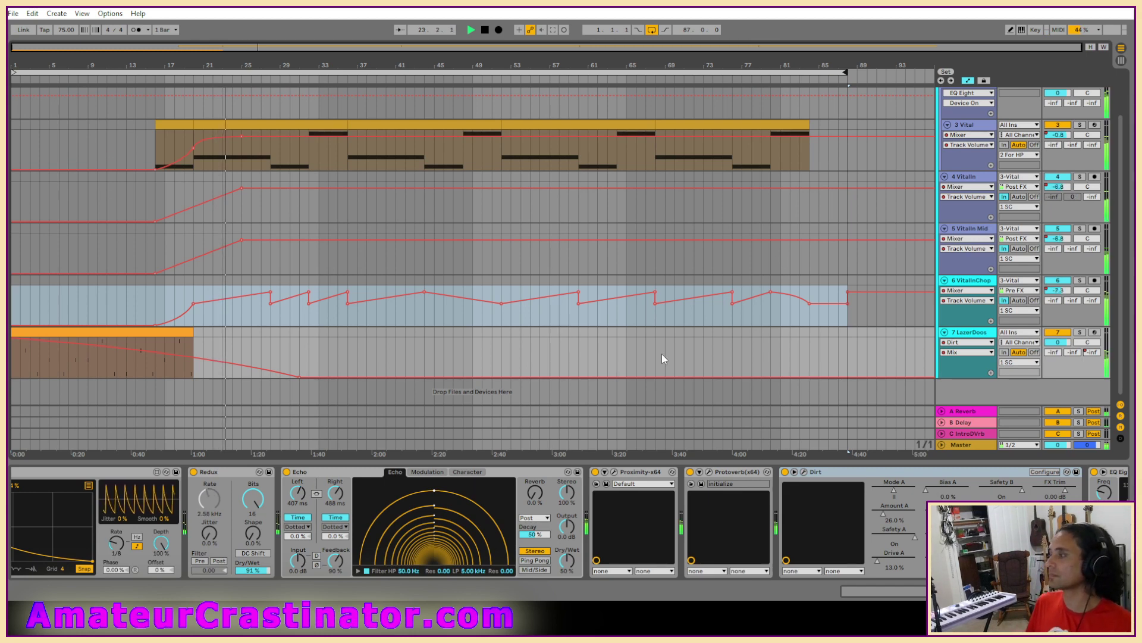
# Step: Reshape LazerDoos's Dirt Mix automation with a raised low point at bar 31, a peak at bar 60 and a descent to 0% at bar 88
pyautogui.click(847, 377)
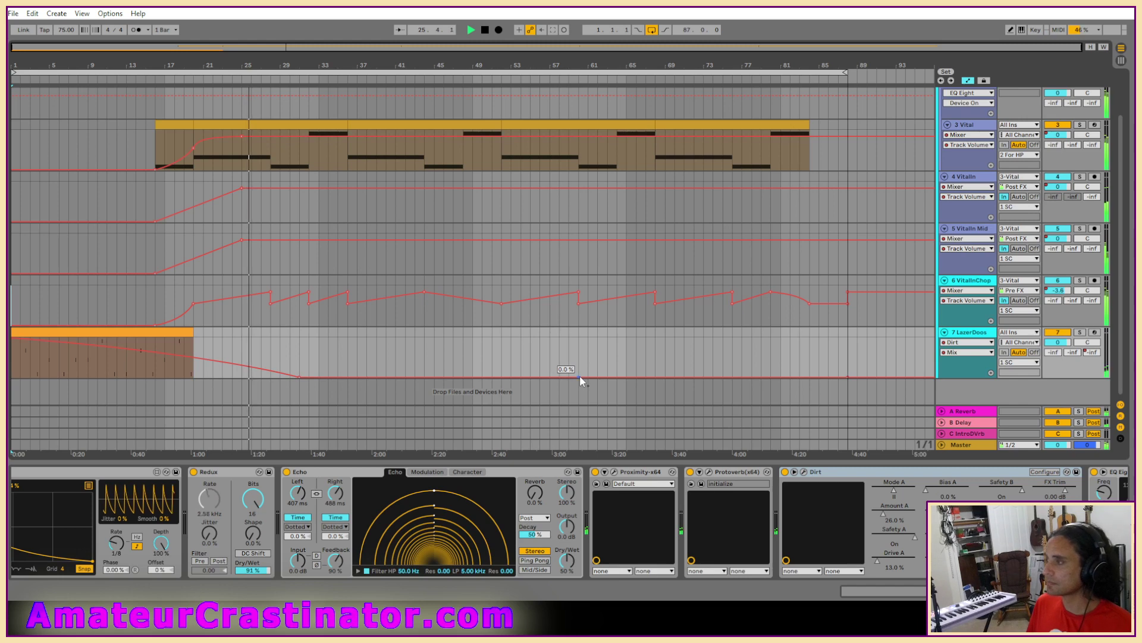
pyautogui.moveTo(578, 377); pyautogui.dragTo(579, 338)
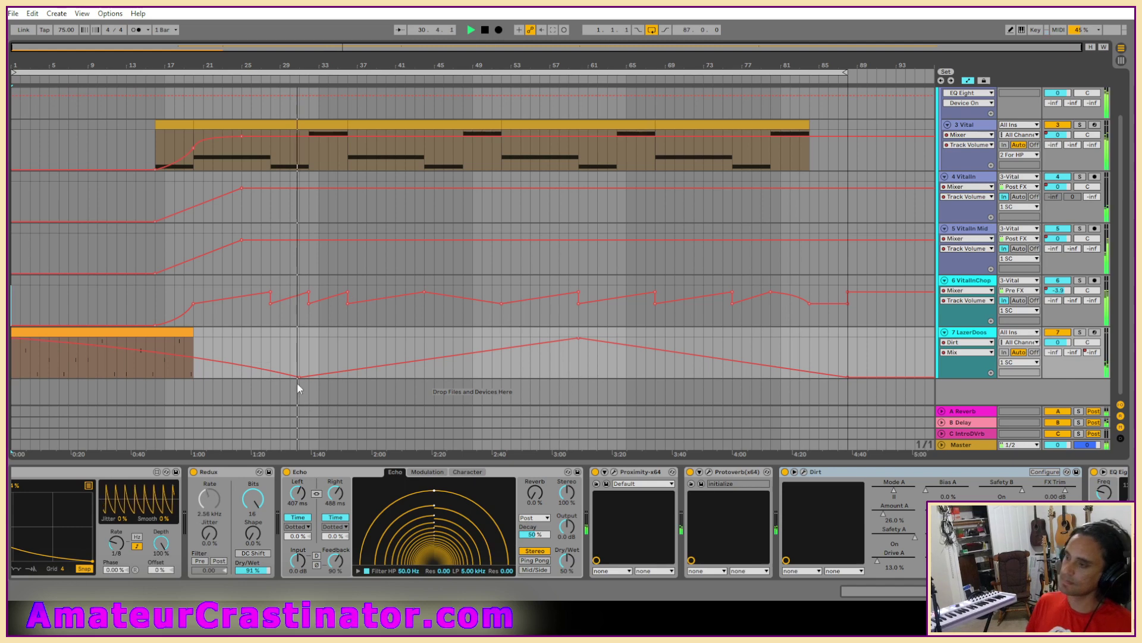
pyautogui.moveTo(301, 377); pyautogui.dragTo(299, 364)
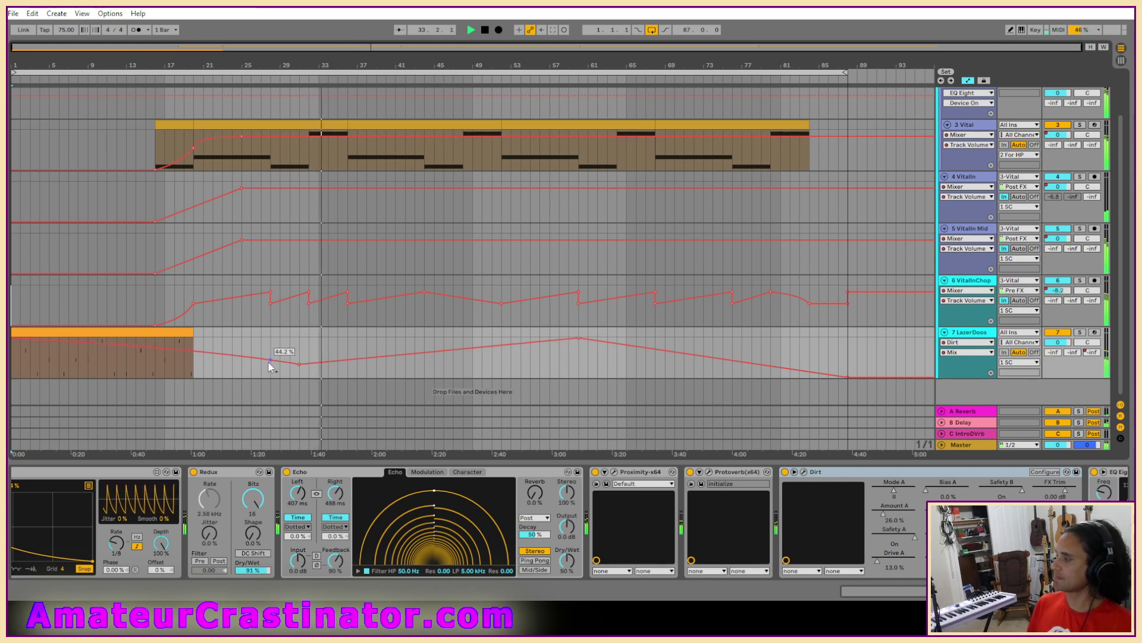
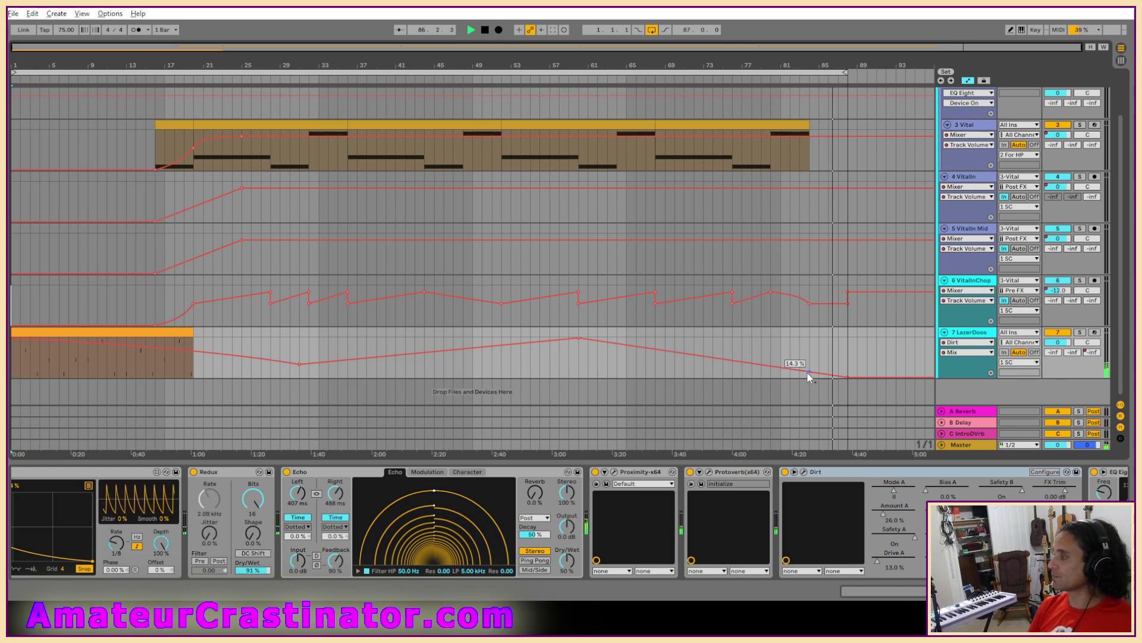
pyautogui.moveTo(811, 374)
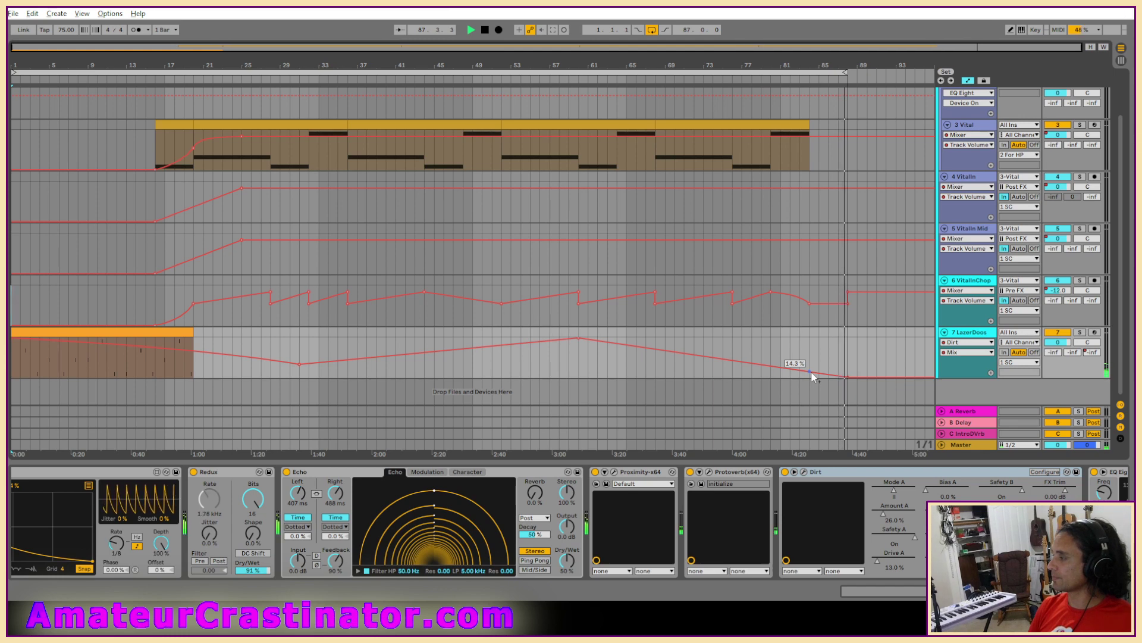
pyautogui.press('space')
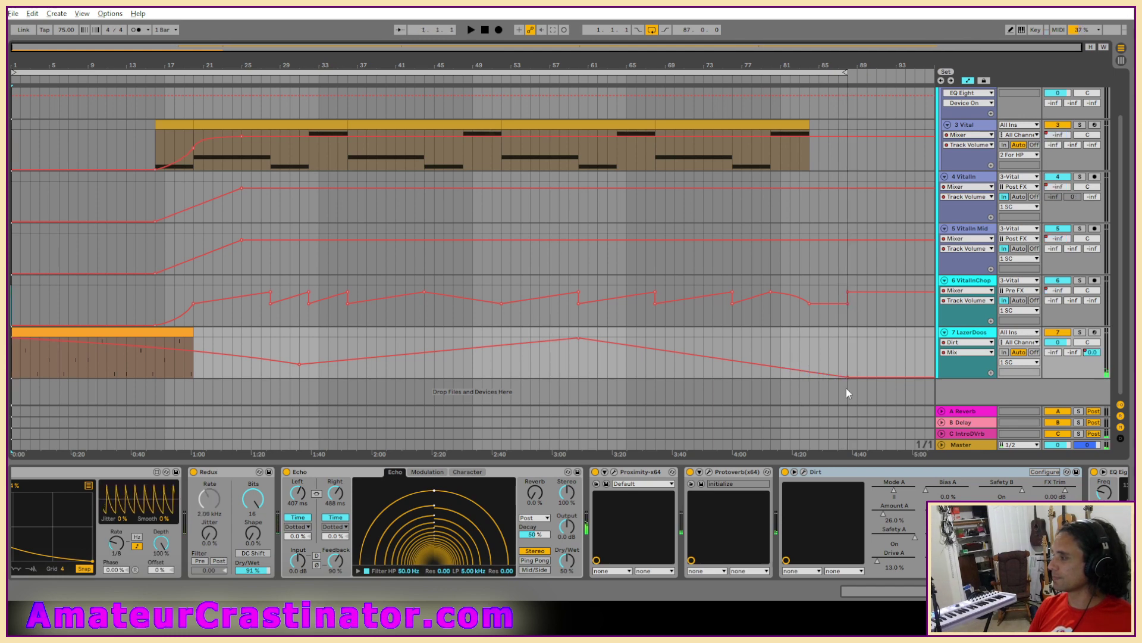
# Step: Automate the Melodic Steps device on LazerDoos to switch off from bar 86 to bar 88, and re-enable the overridden automation
pyautogui.scroll(3, 839, 387)
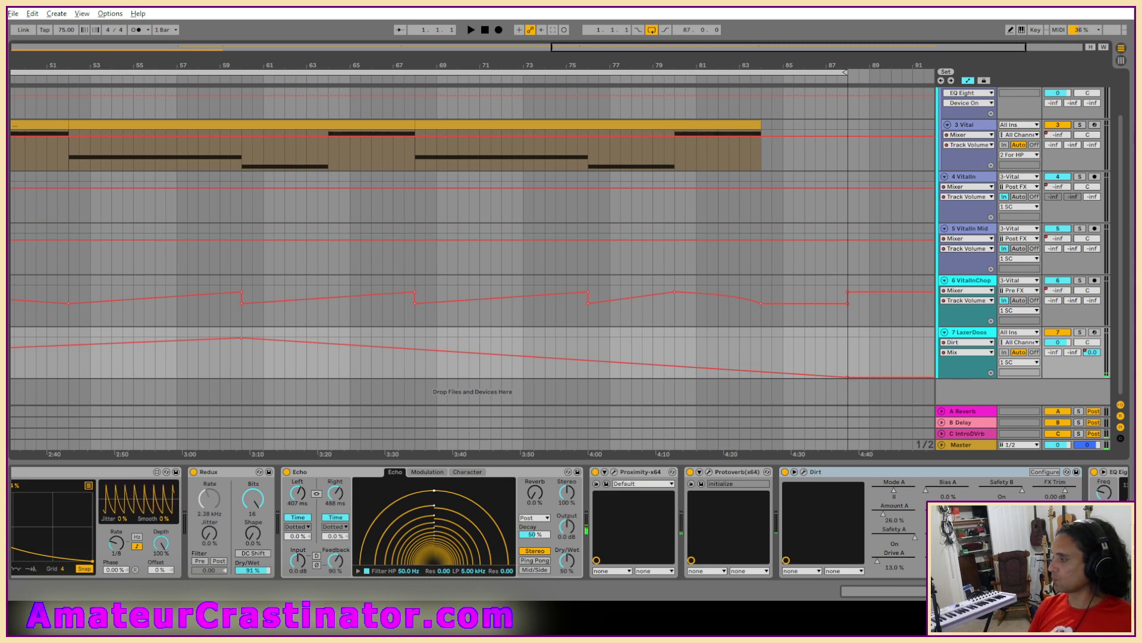
pyautogui.scroll(10, 570, 522)
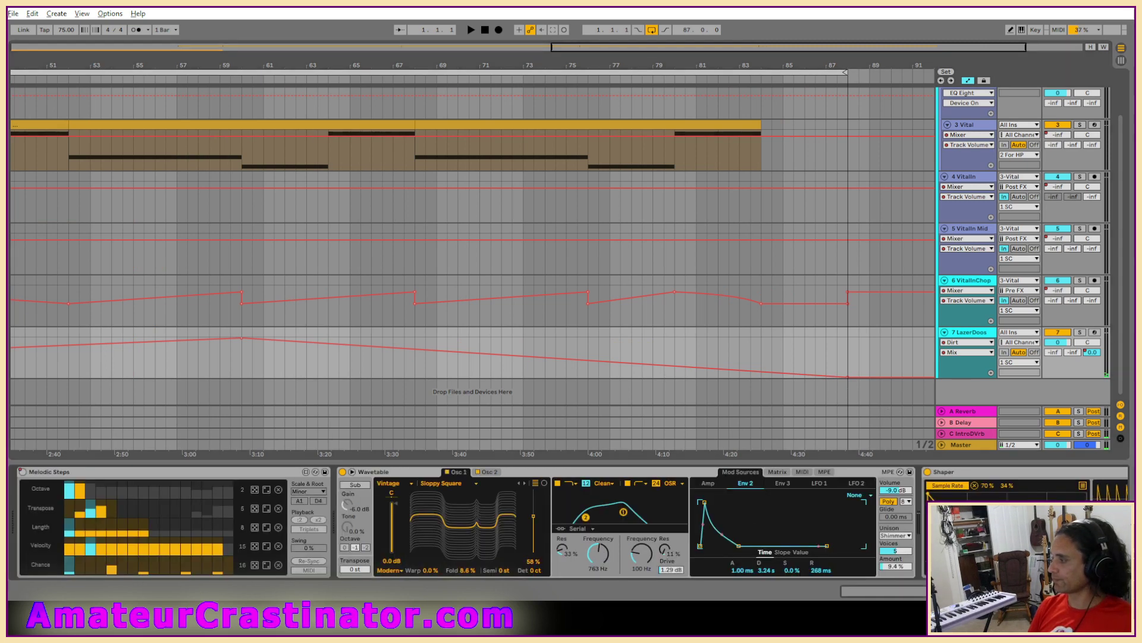
pyautogui.click(23, 474)
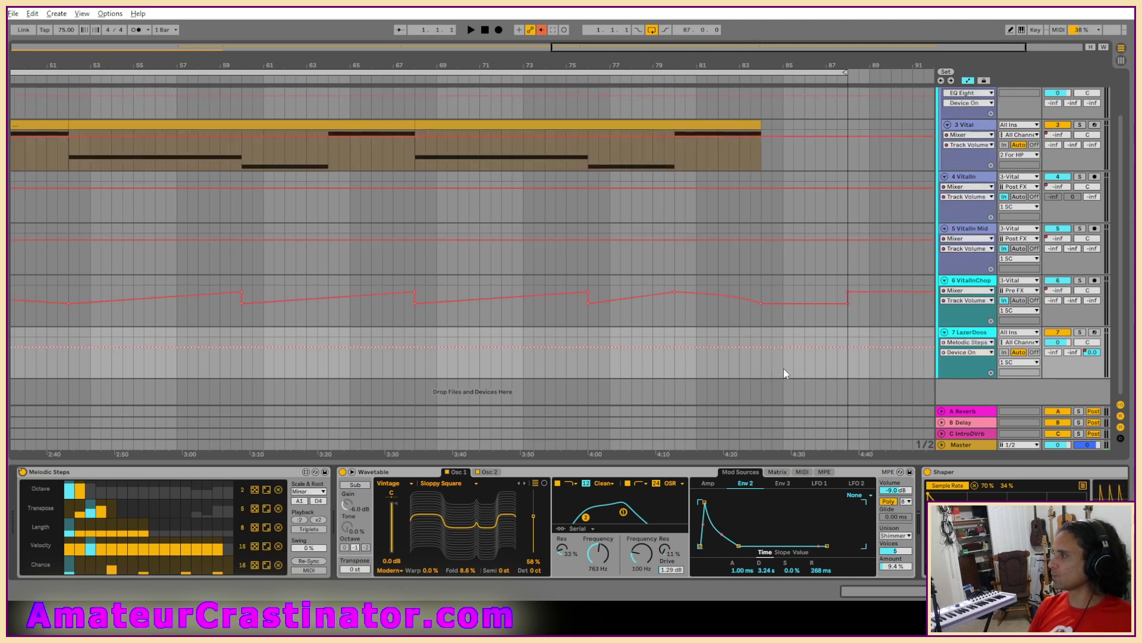
pyautogui.moveTo(805, 366); pyautogui.dragTo(840, 362)
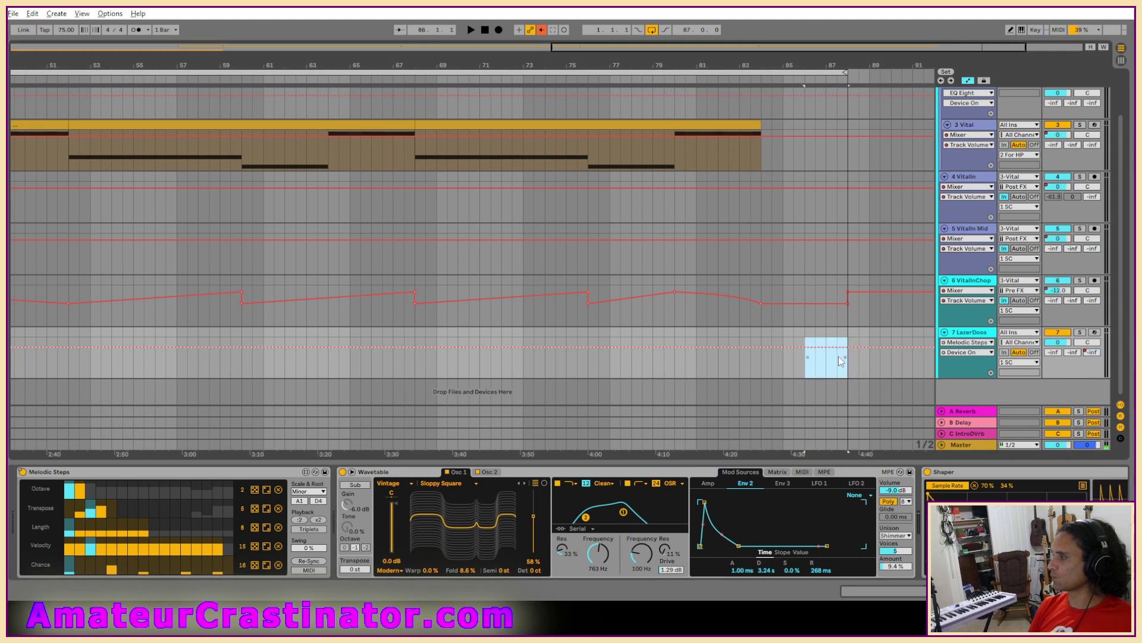
pyautogui.click(542, 31)
# Step: Play the ending from bar 83, then stop playback and view the whole arrangement with automation hidden
pyautogui.click(738, 374)
pyautogui.press('space')
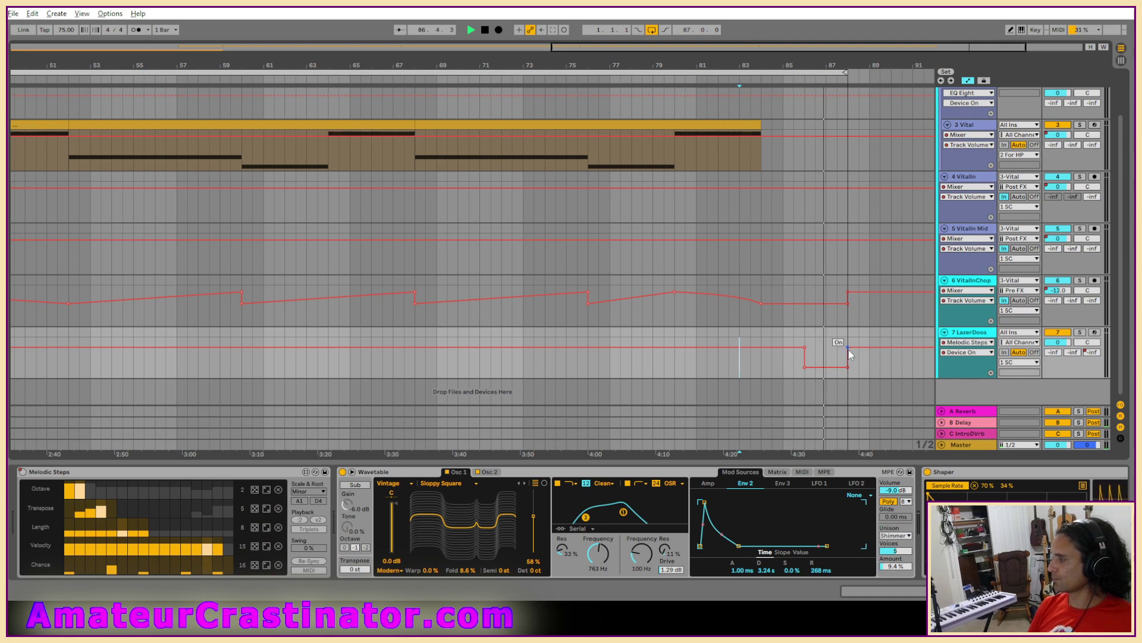
pyautogui.press('w')
pyautogui.press('space')
pyautogui.press('a')
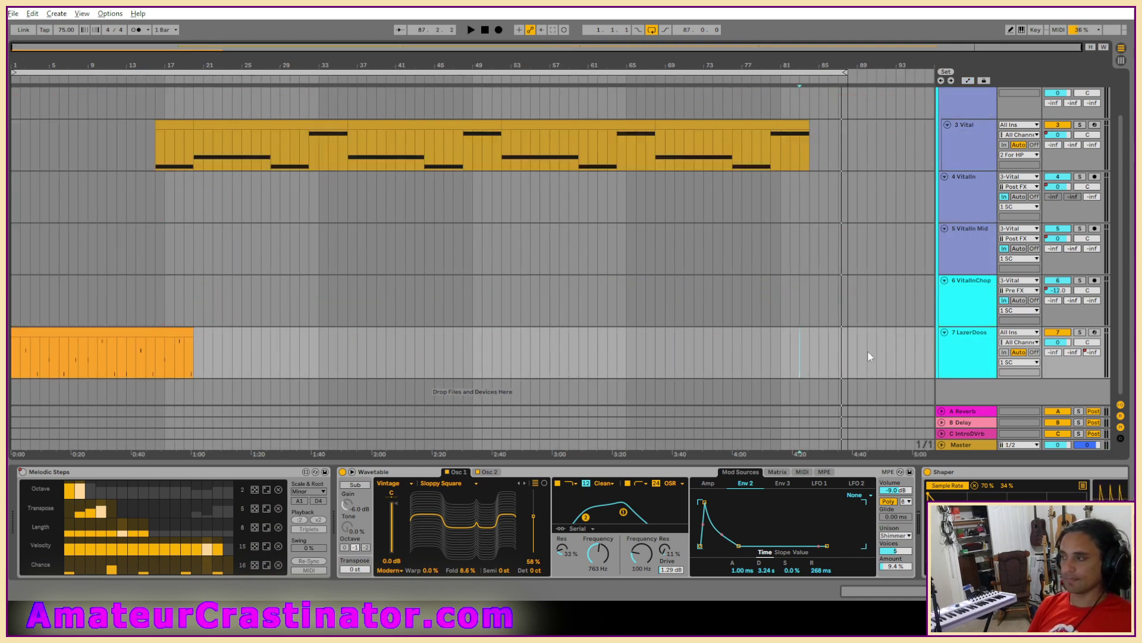
# Step: Open the Live set in the Bleep Project folder under Live Recordings
pyautogui.click(13, 13)
pyautogui.click(47, 35)
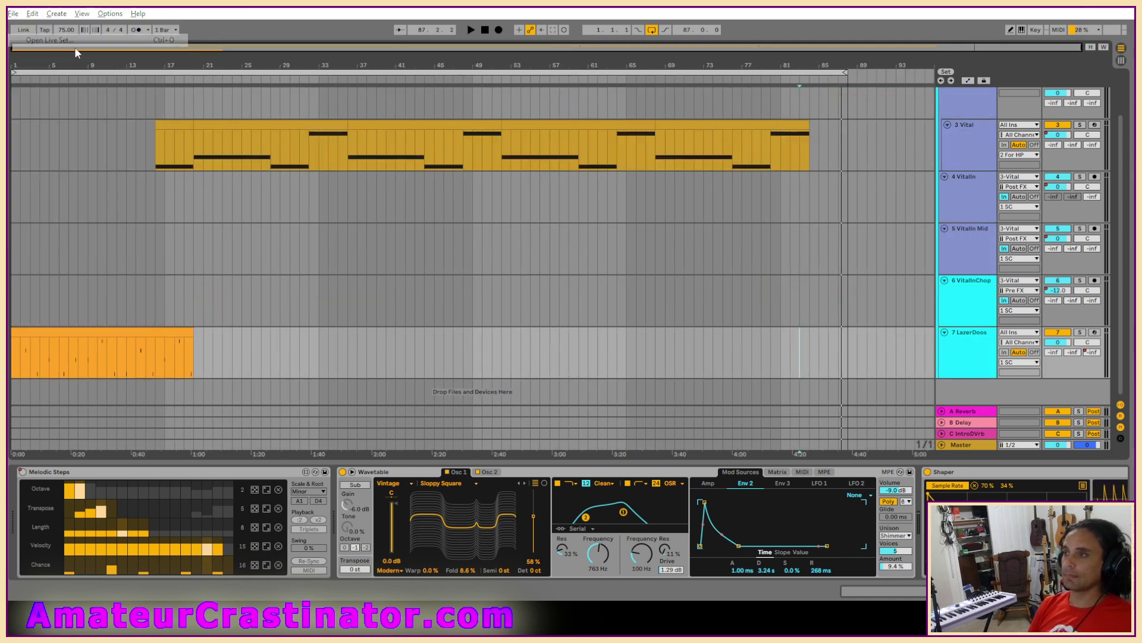
pyautogui.click(246, 57)
pyautogui.scroll(-2, 232, 223)
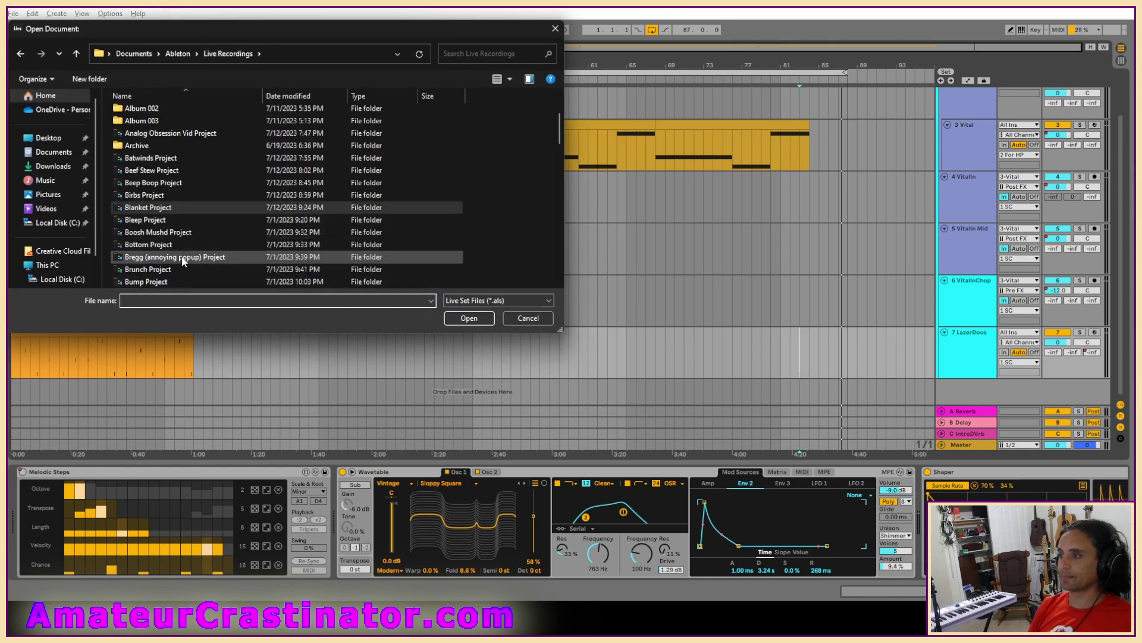
pyautogui.doubleClick(161, 219)
pyautogui.doubleClick(137, 152)
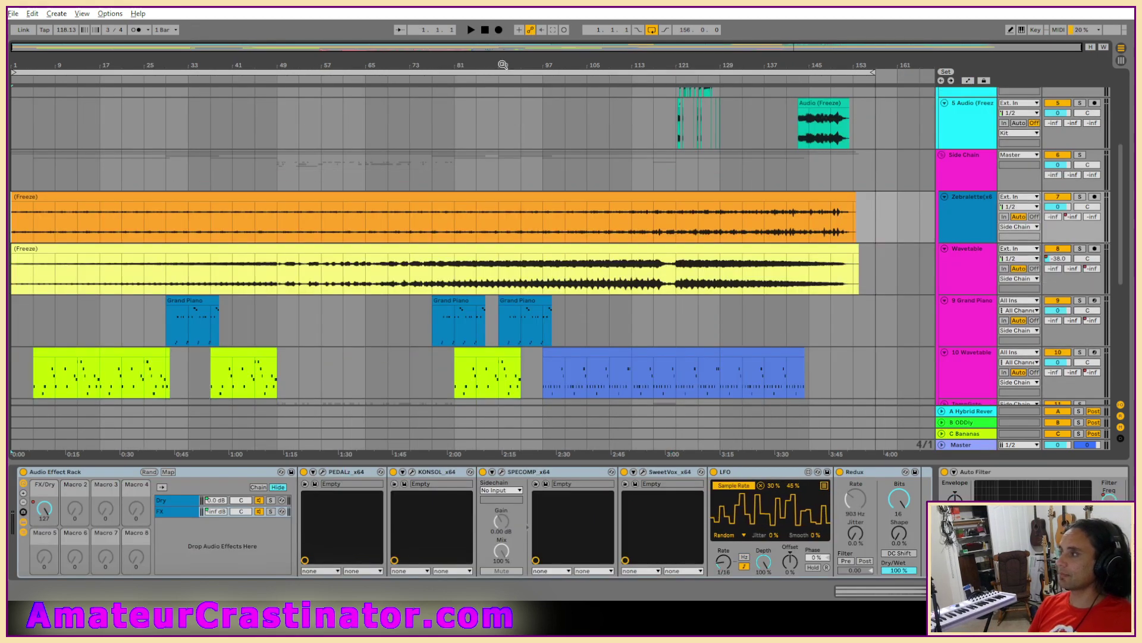
# Step: Play the opened set from the beginning, look through all its tracks, and inspect the Drum Rack track's devices
pyautogui.press('space')
pyautogui.scroll(5, 790, 205)
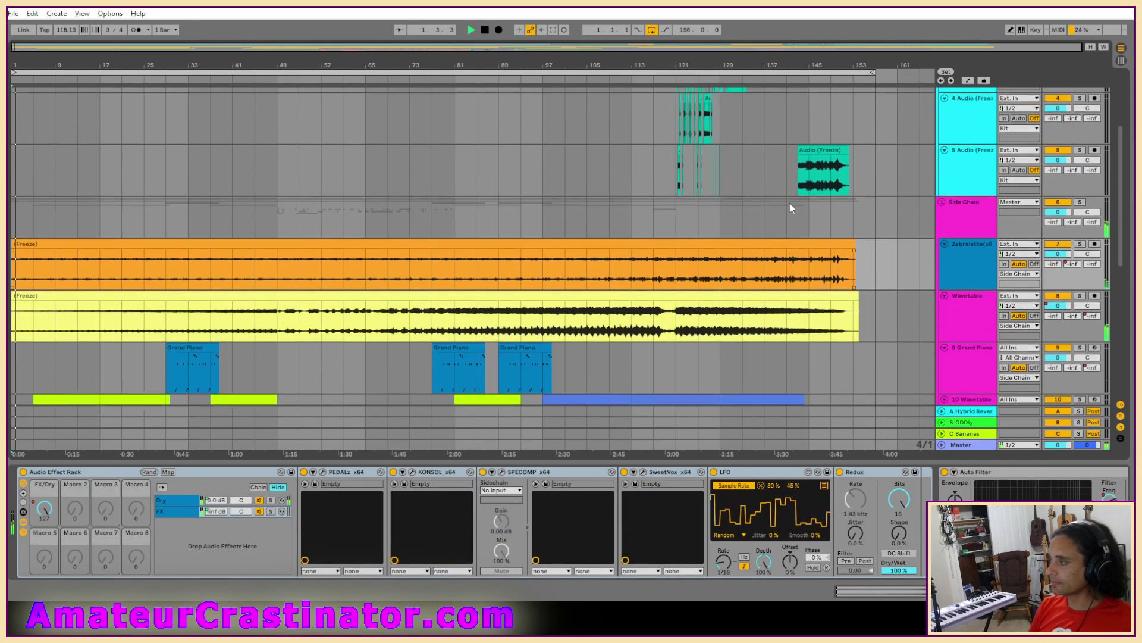
pyautogui.scroll(-10, 783, 202)
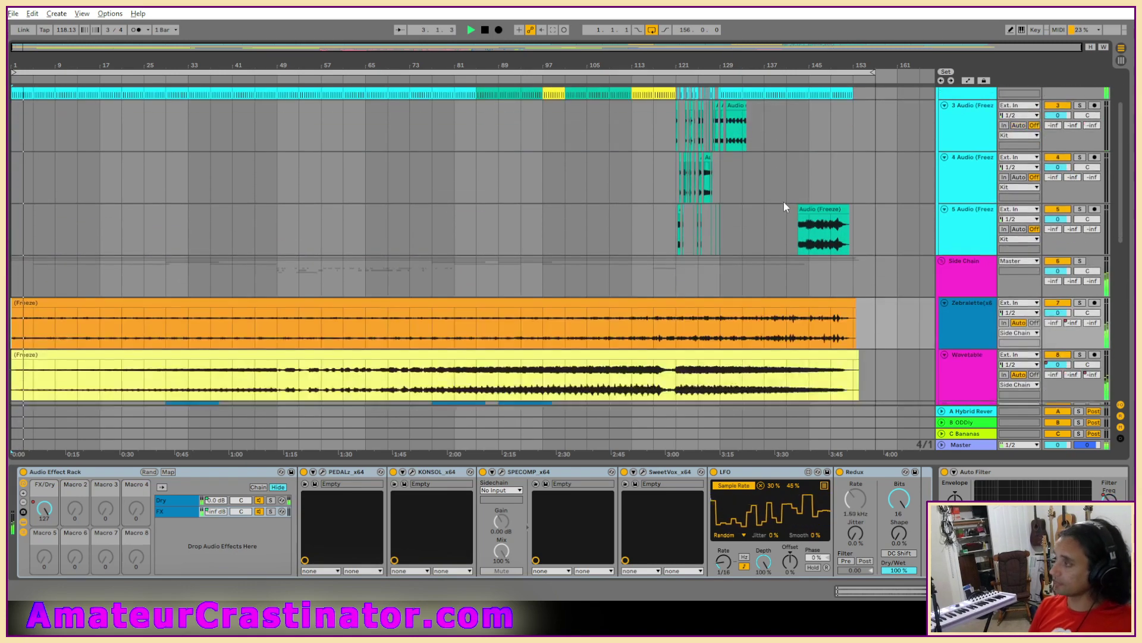
pyautogui.scroll(-3, 783, 197)
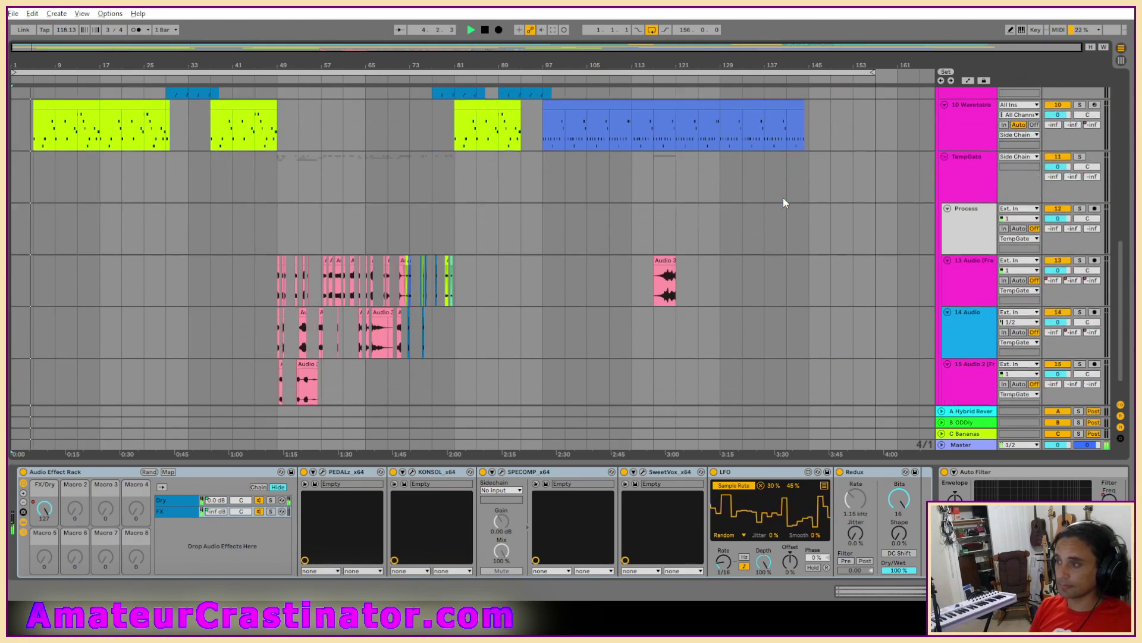
pyautogui.scroll(1, 783, 198)
pyautogui.scroll(2, 775, 194)
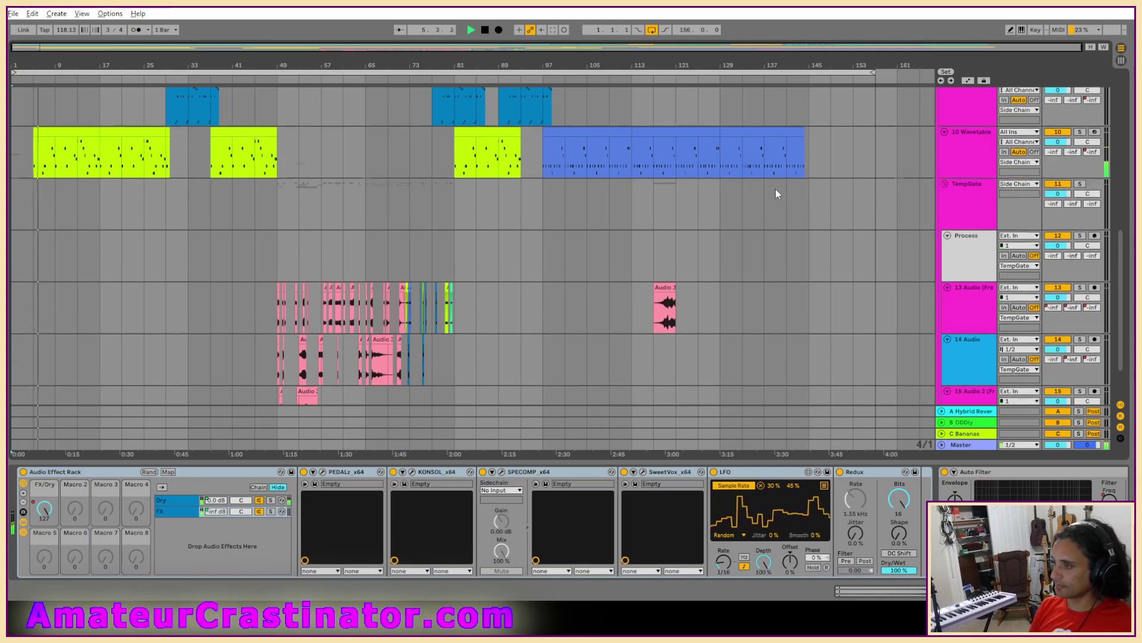
pyautogui.scroll(-2, 776, 194)
pyautogui.scroll(2, 776, 194)
pyautogui.scroll(12, 776, 192)
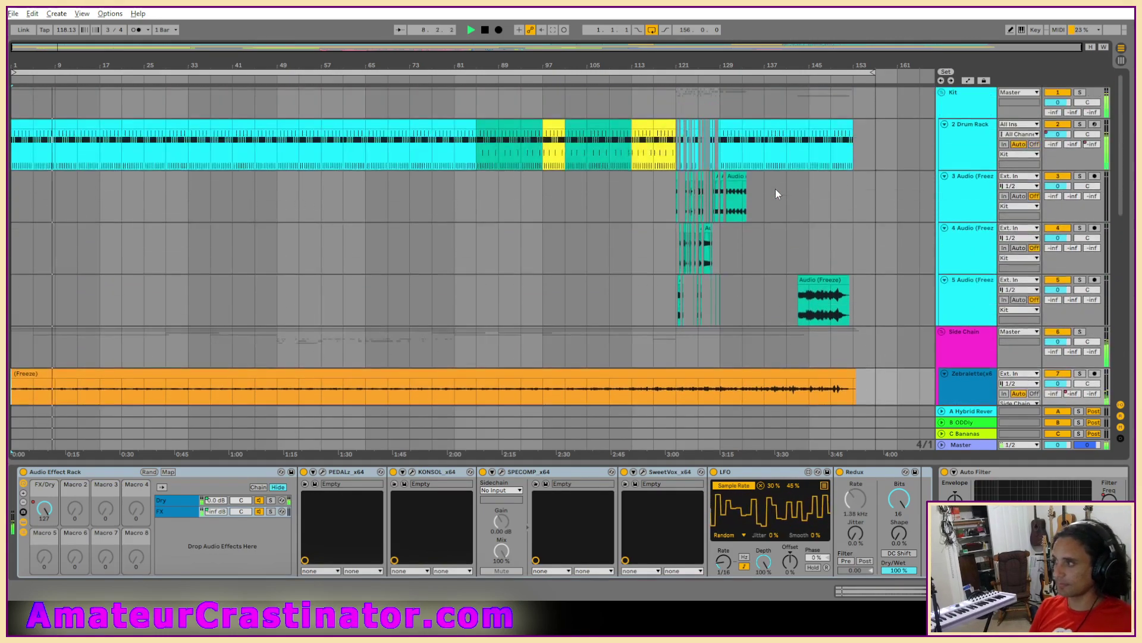
pyautogui.scroll(-10, 774, 188)
pyautogui.scroll(-2, 772, 194)
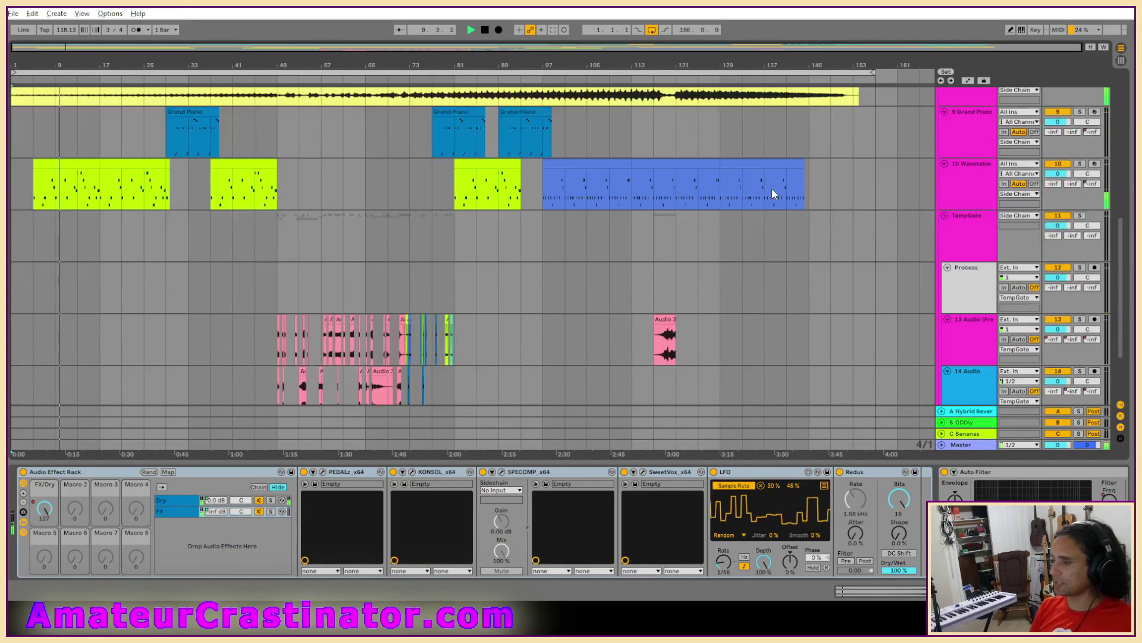
pyautogui.scroll(4, 772, 194)
pyautogui.scroll(6, 772, 194)
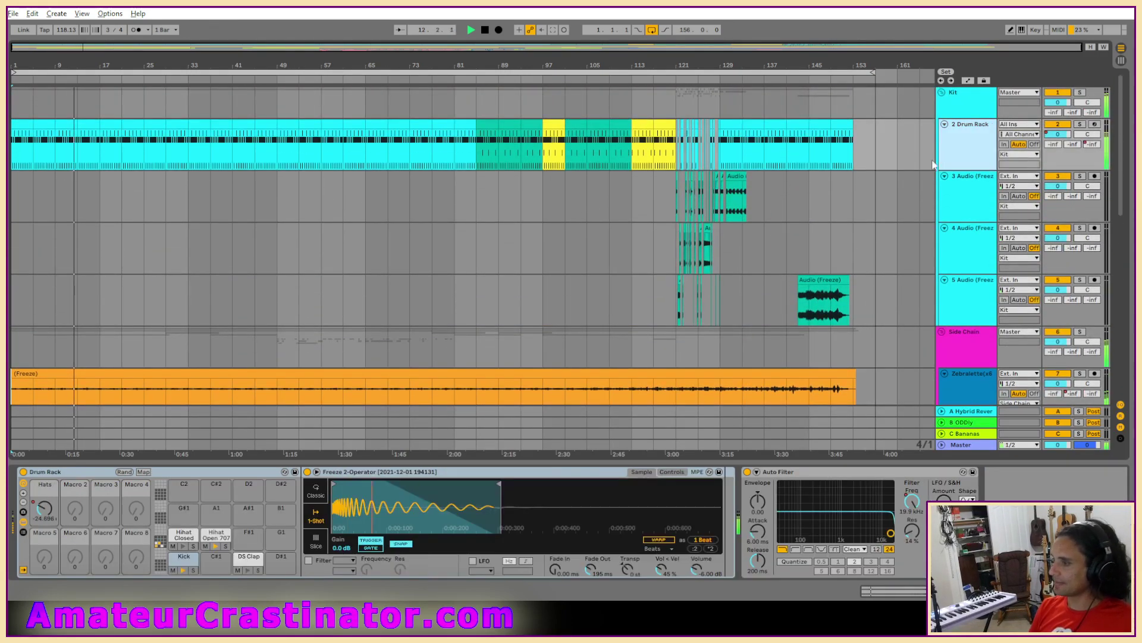
pyautogui.click(952, 151)
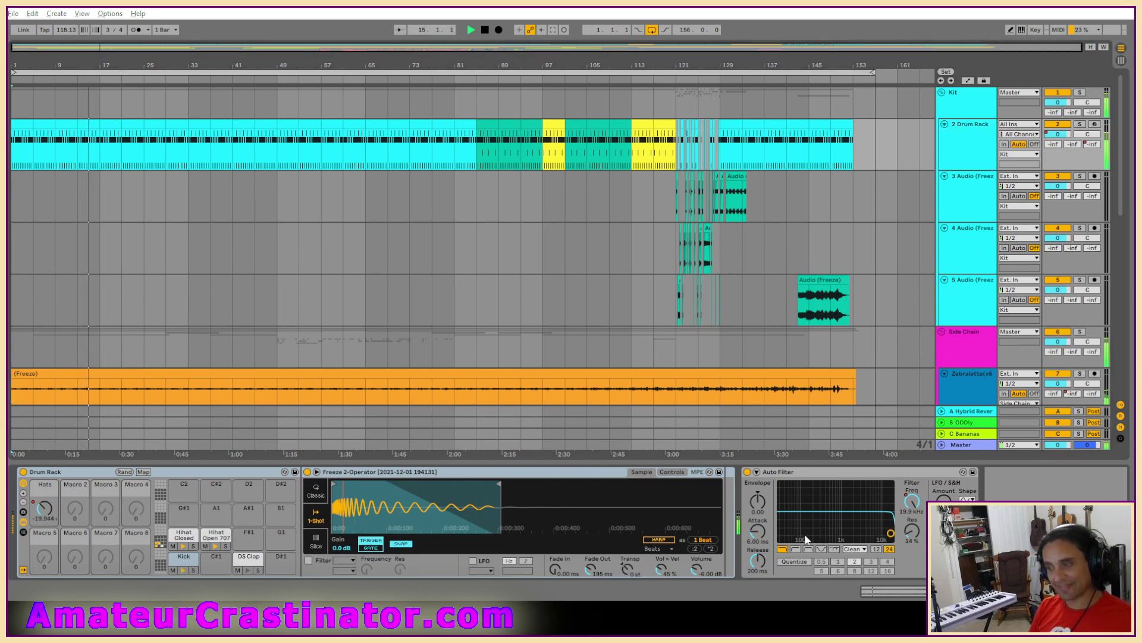
# Step: Cut the Kit group's mid signal in EQ Eight by about 6.3 dB near 290 Hz with a Q of about 2.7
pyautogui.click(969, 104)
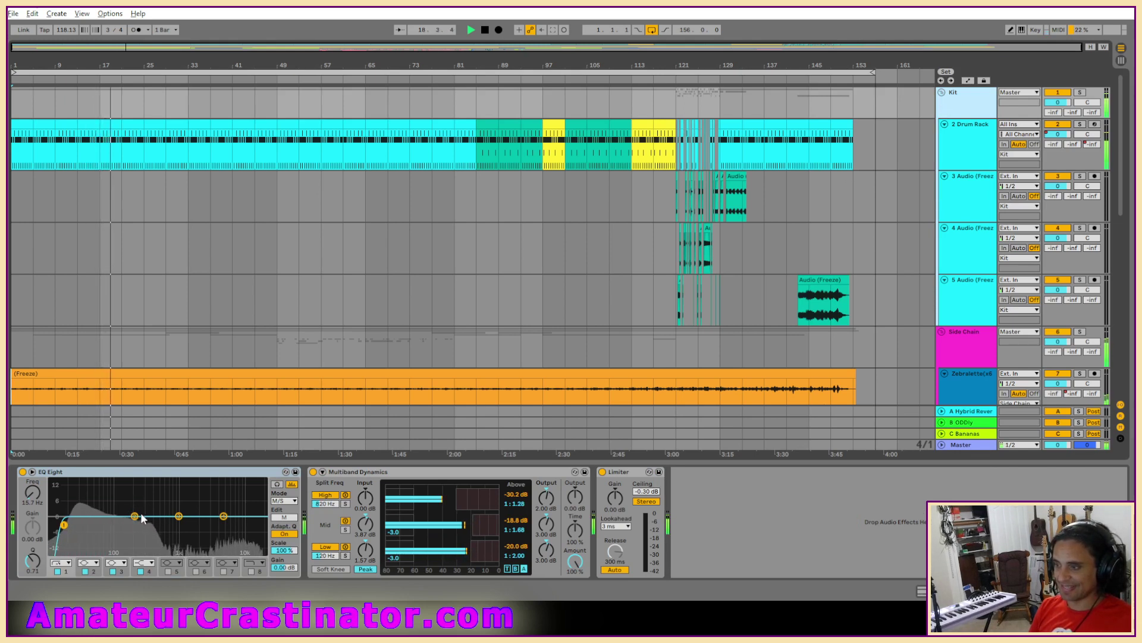
pyautogui.moveTo(135, 516); pyautogui.dragTo(145, 522)
pyautogui.moveTo(33, 560); pyautogui.dragTo(32, 530)
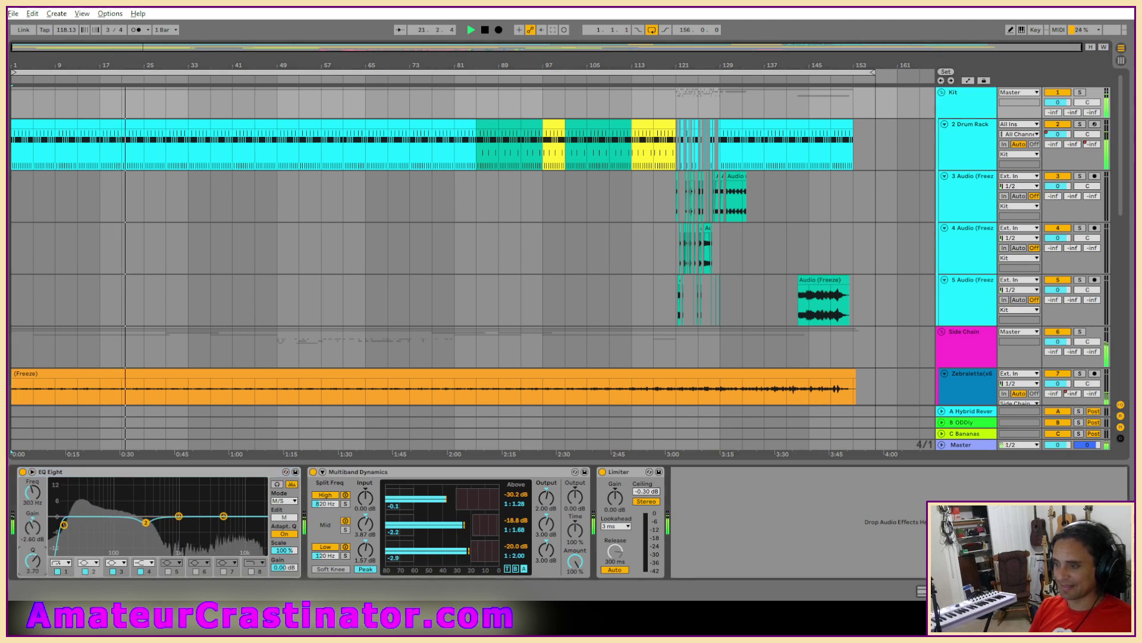
pyautogui.moveTo(146, 522); pyautogui.dragTo(141, 530)
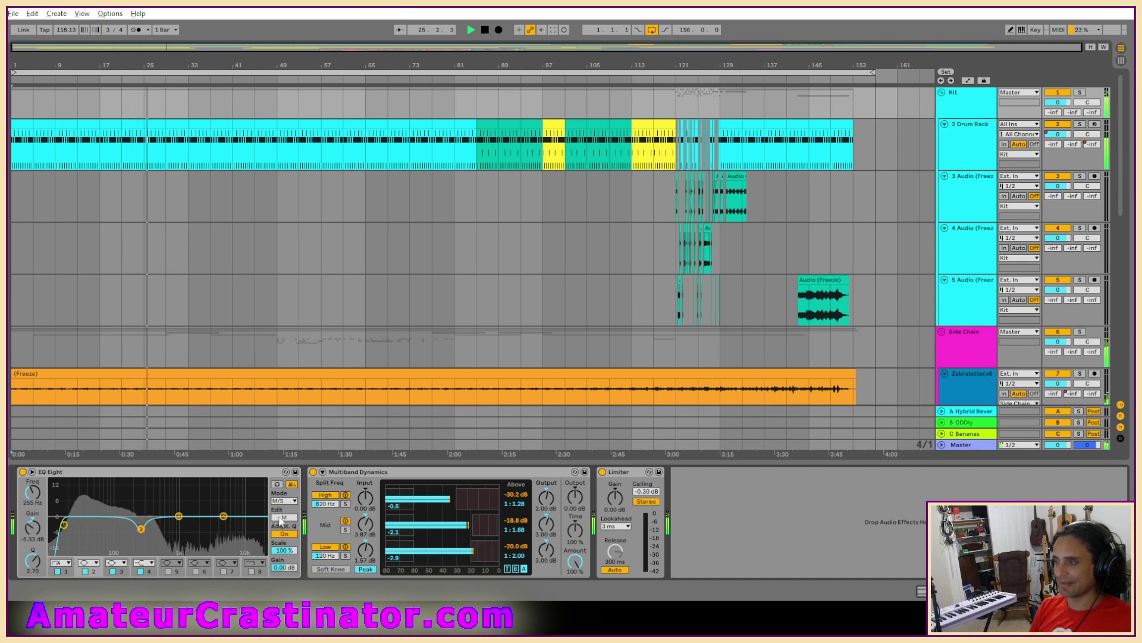
# Step: Enable a low cut on the side signal of the Kit EQ Eight at about 125 Hz with a Q of about 0.85
pyautogui.click(284, 517)
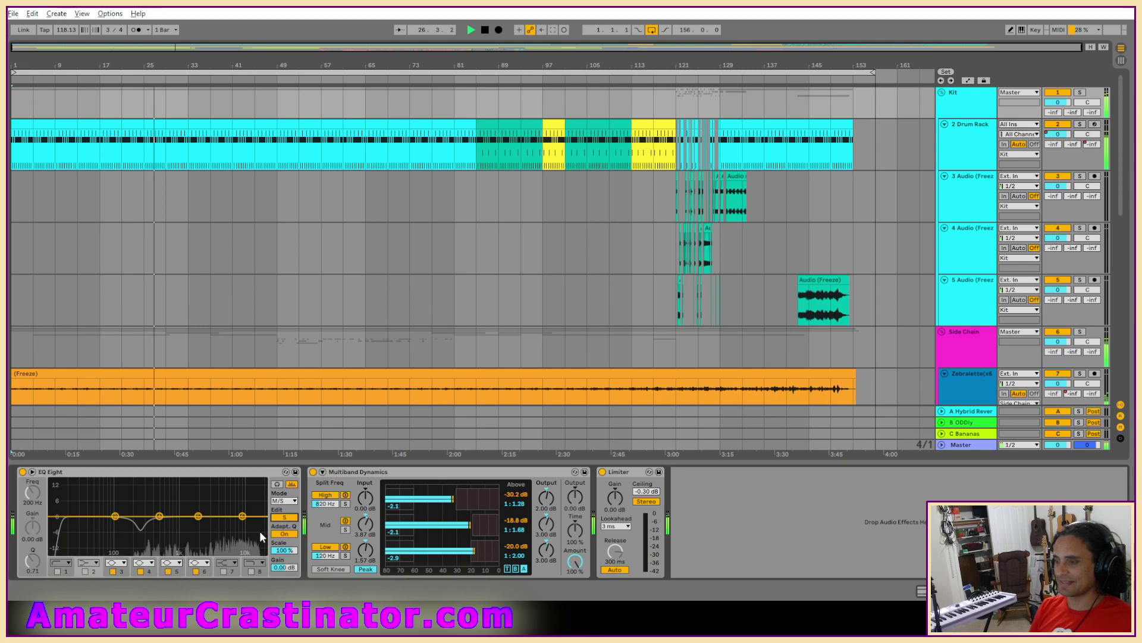
pyautogui.click(58, 571)
pyautogui.click(57, 572)
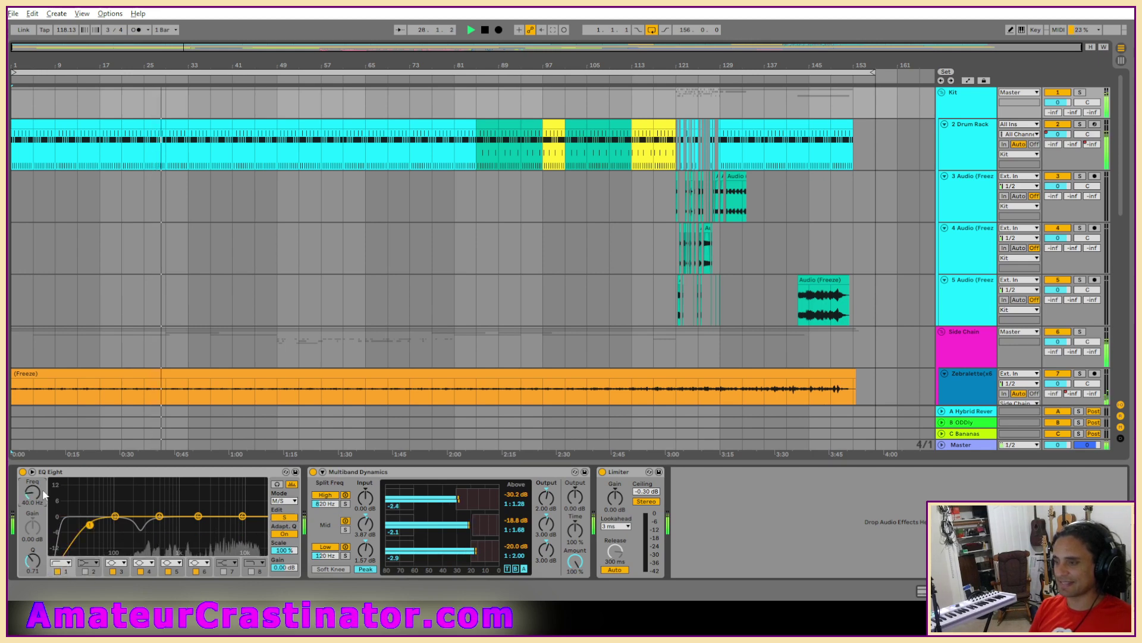
pyautogui.moveTo(34, 494); pyautogui.dragTo(33, 476)
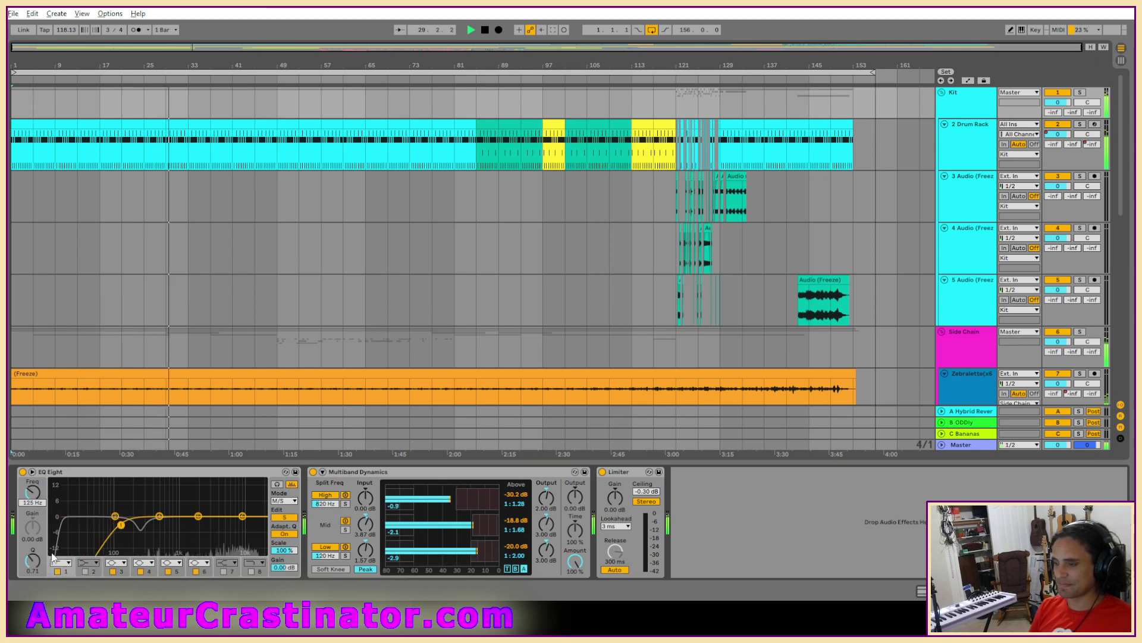
pyautogui.moveTo(33, 561); pyautogui.dragTo(33, 556)
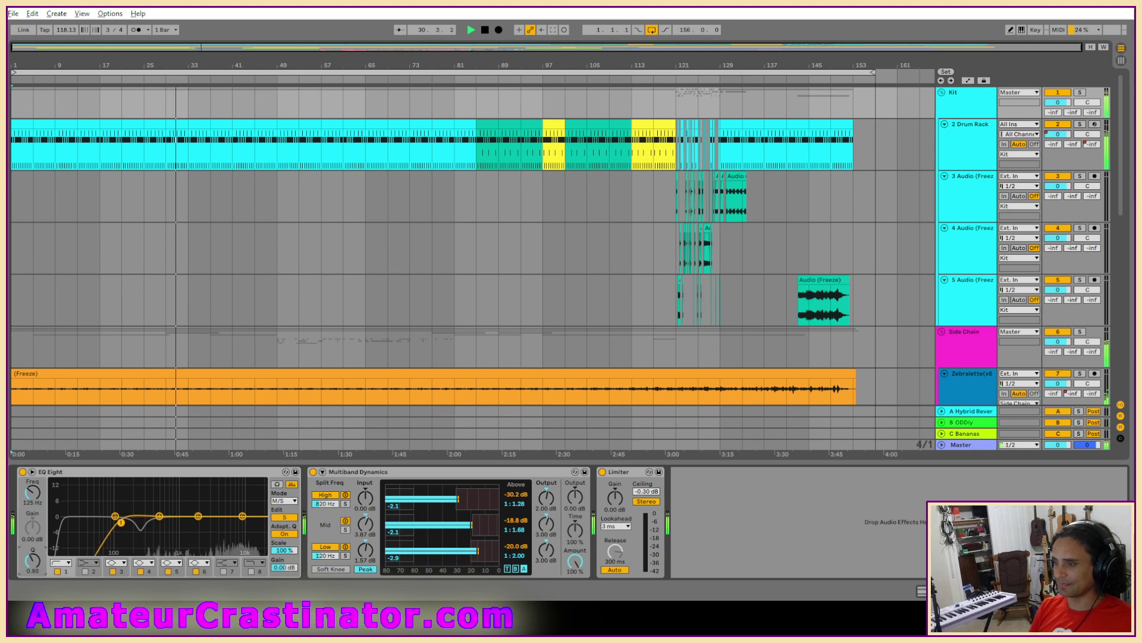
# Step: Cut the side signal in the Kit EQ Eight by about 5.3 dB near 958 Hz, narrowing the band to a Q of about 2.5
pyautogui.moveTo(158, 516); pyautogui.dragTo(177, 529)
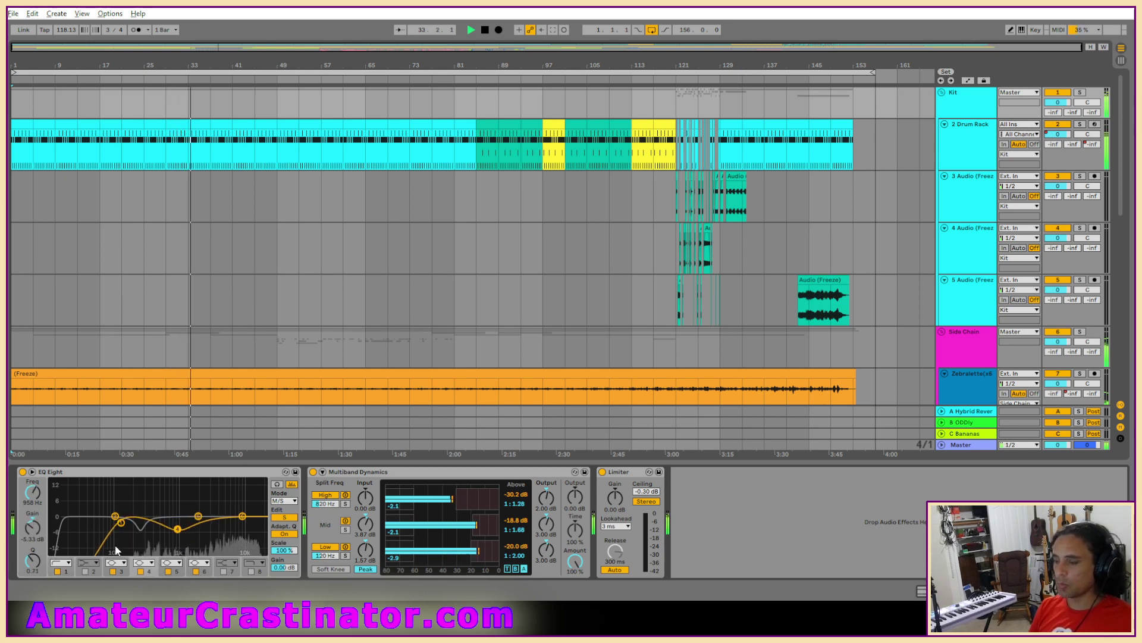
pyautogui.moveTo(33, 560); pyautogui.dragTo(32, 541)
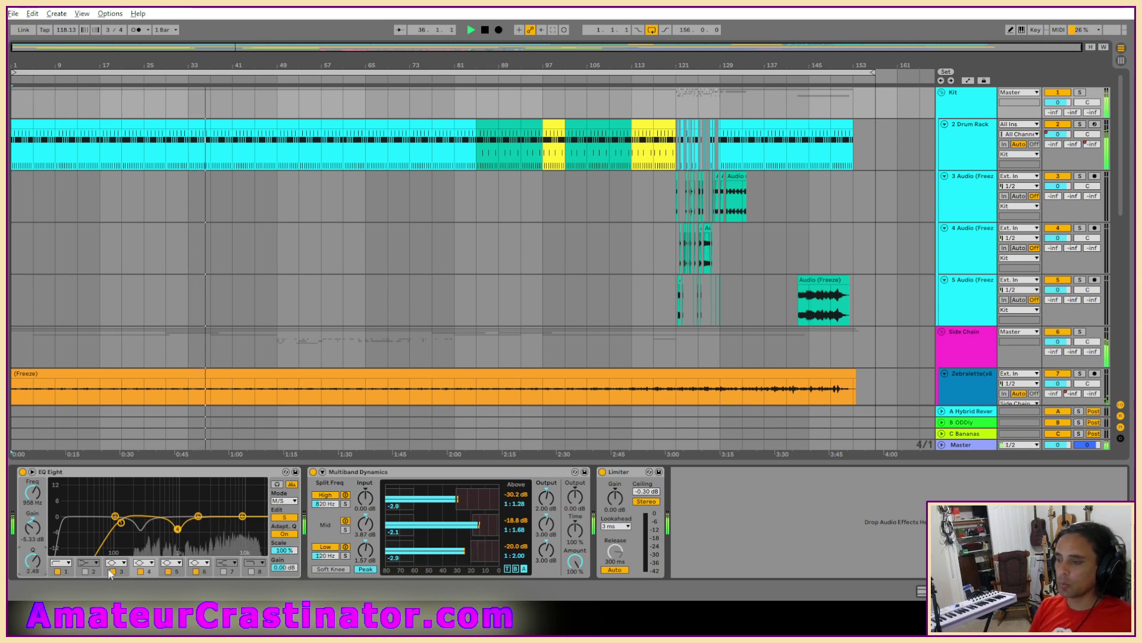
pyautogui.click(66, 571)
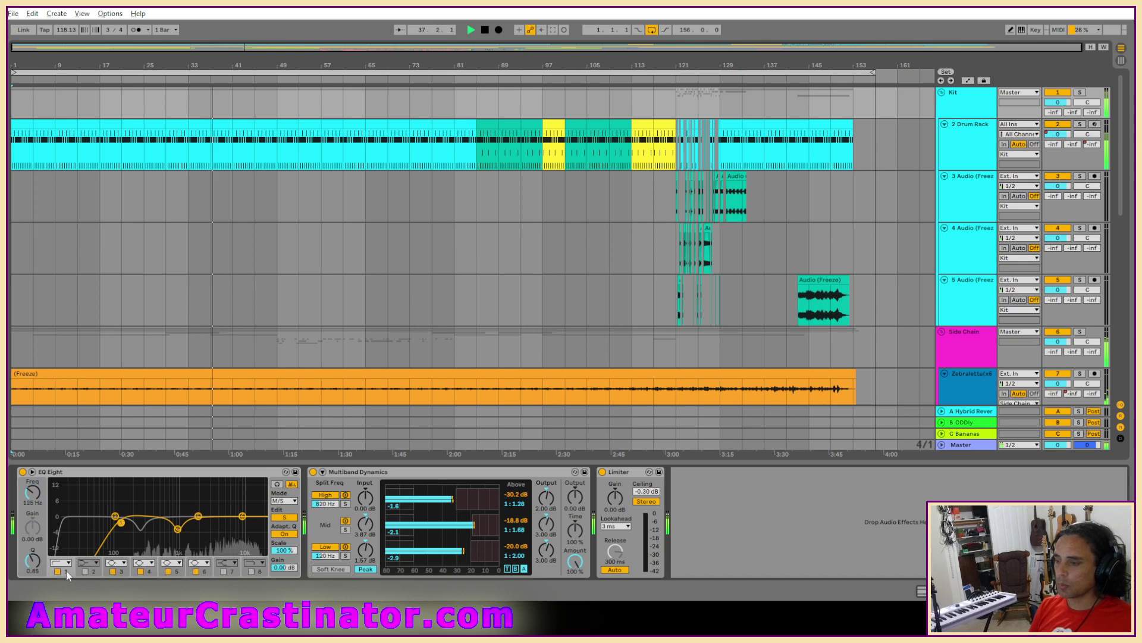
# Step: Switch the Kit EQ Eight to editing the mid signal, try its low-mid cut at -3 dB, and set the gain to -6 dB
pyautogui.click(280, 523)
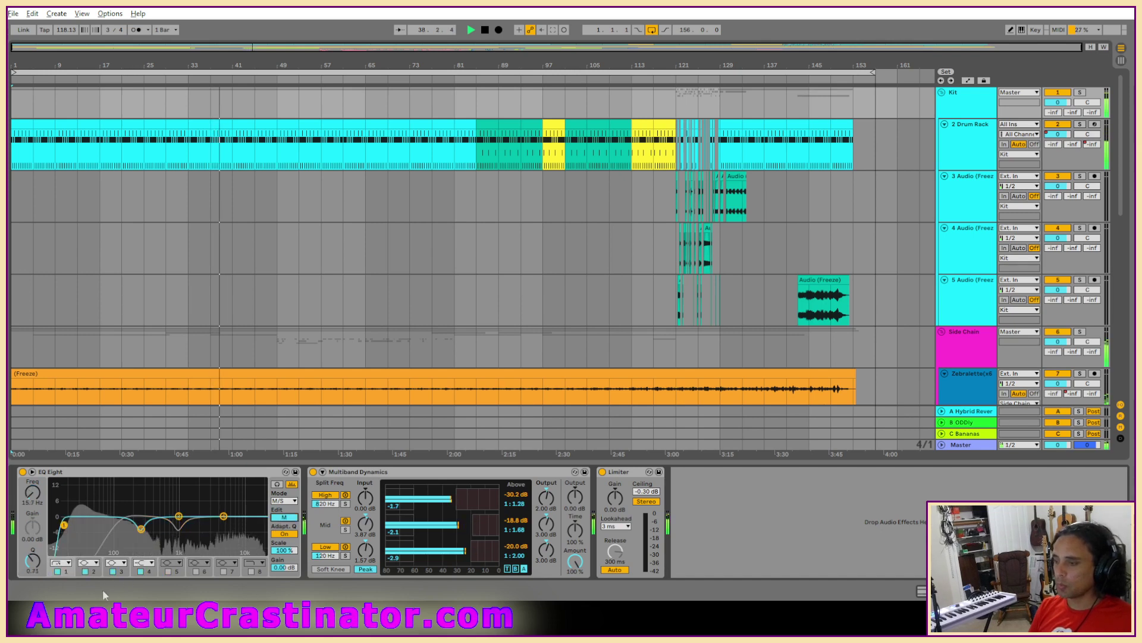
pyautogui.click(31, 541)
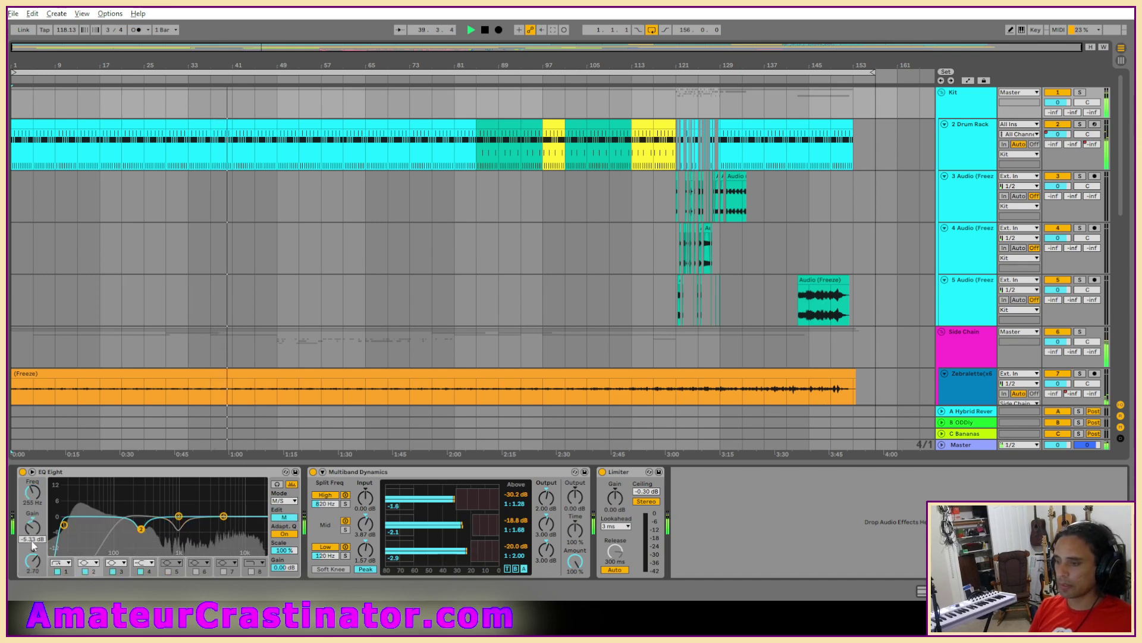
pyautogui.write('-3')
pyautogui.press('Return')
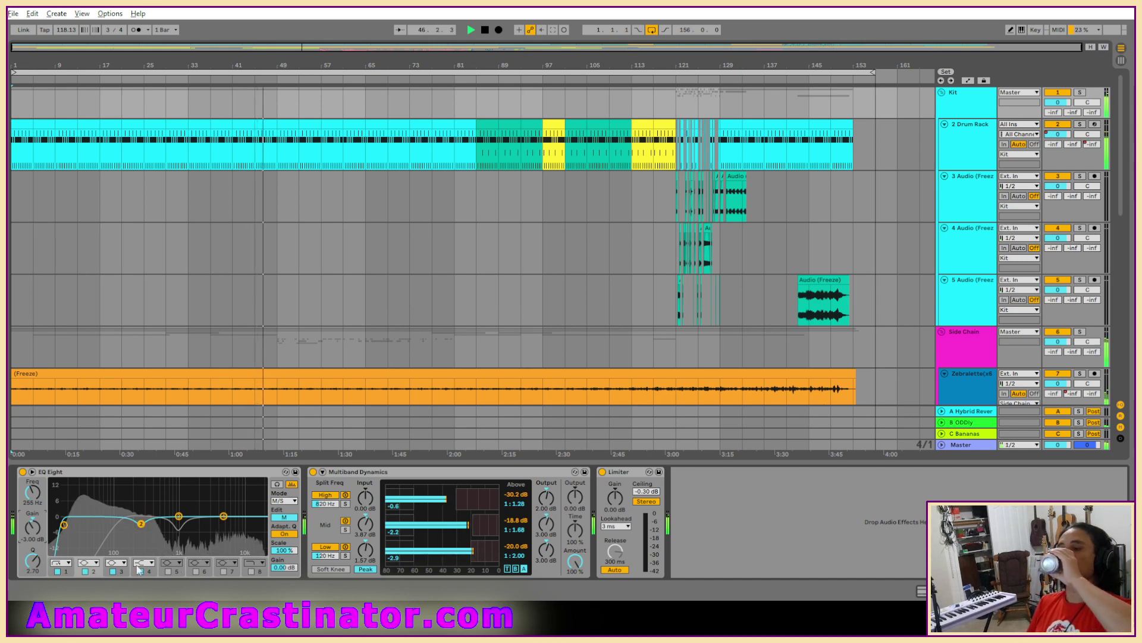
pyautogui.click(34, 541)
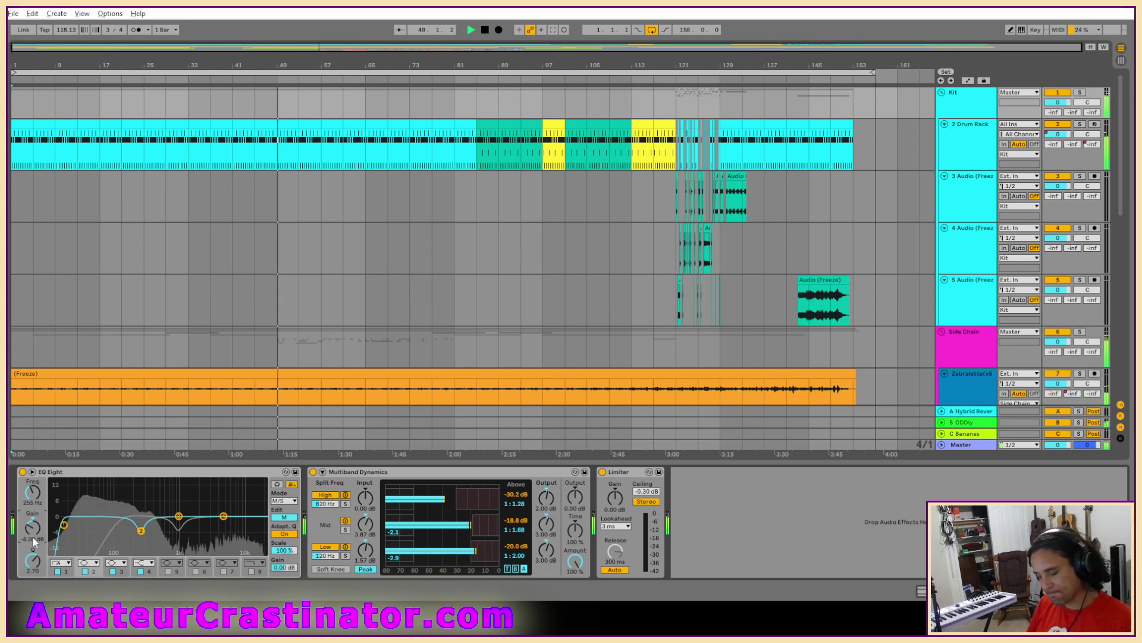
pyautogui.write('-6')
pyautogui.press('Return')
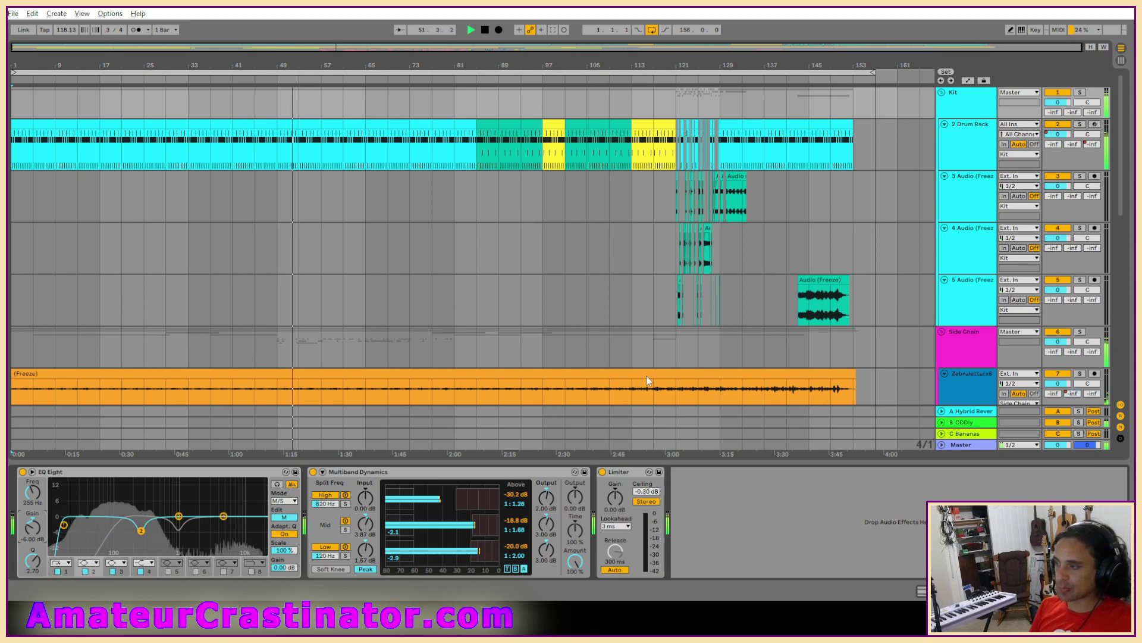
# Step: Listen through the arrangement while examining the clips of the Kit, Side Chain and TempGate groups
pyautogui.scroll(-3, 684, 380)
pyautogui.scroll(-6, 716, 386)
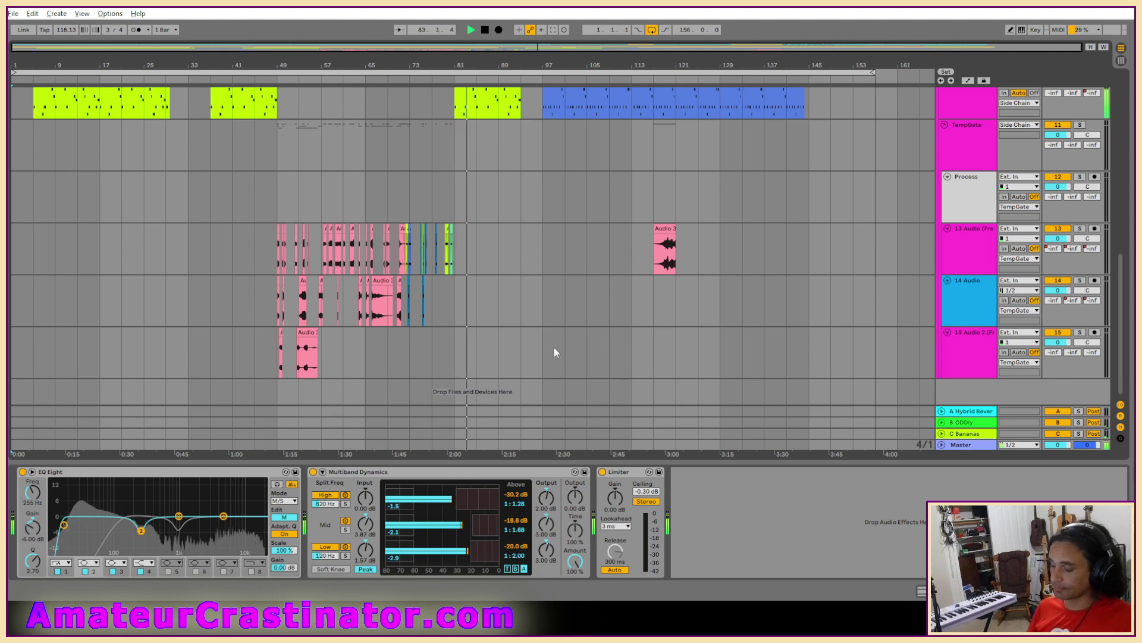
pyautogui.scroll(6, 548, 248)
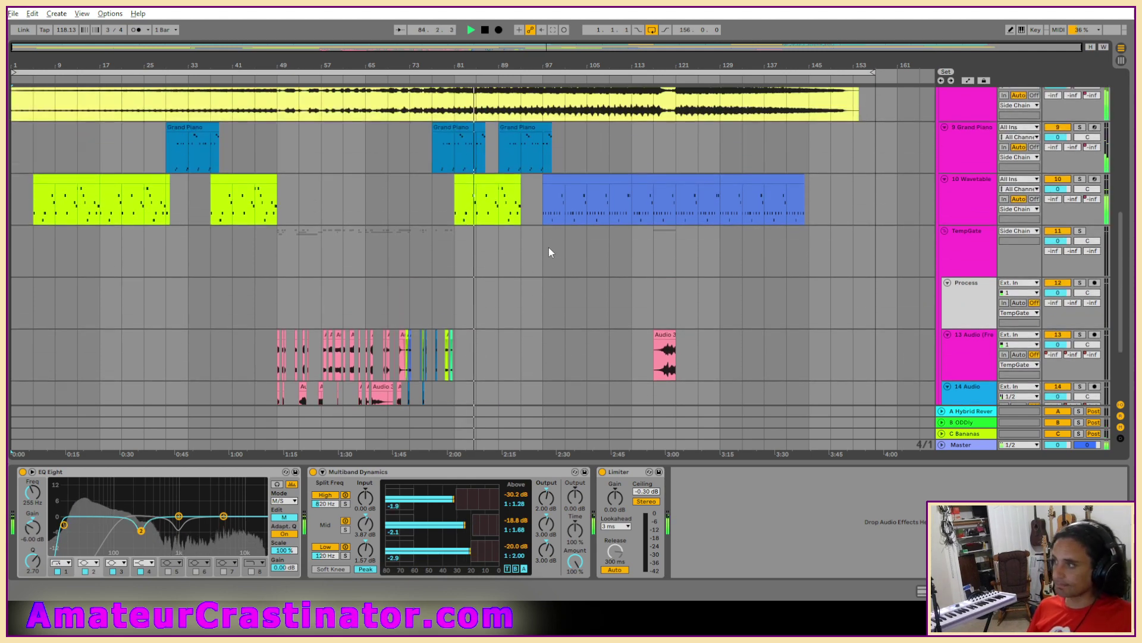
pyautogui.scroll(8, 565, 284)
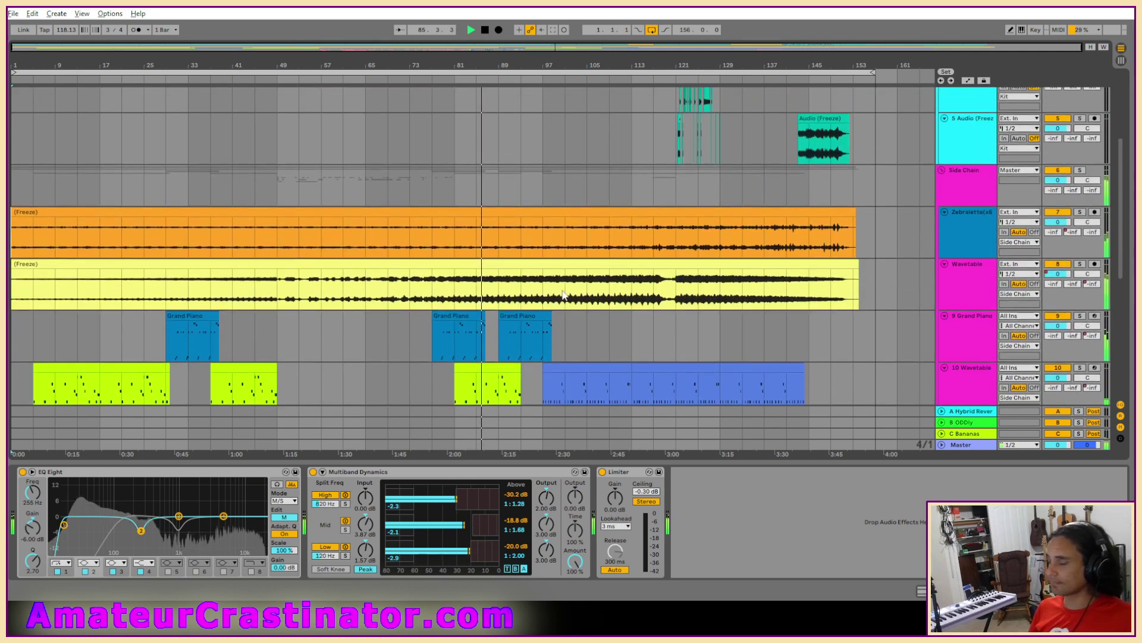
pyautogui.scroll(-8, 561, 289)
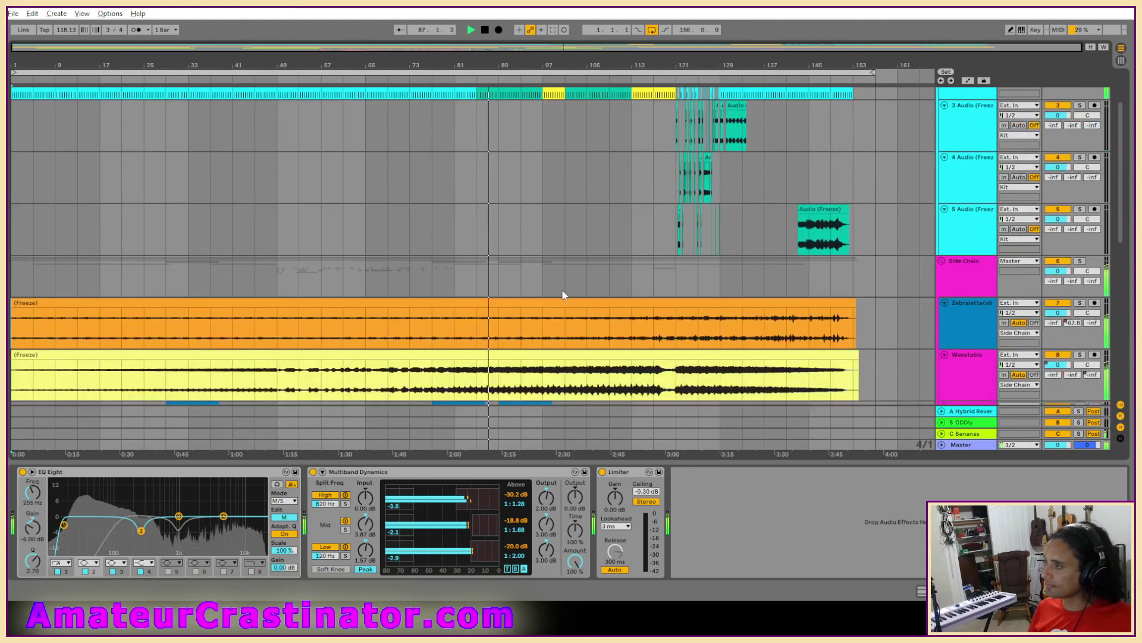
pyautogui.scroll(-3, 559, 288)
pyautogui.scroll(-3, 559, 288)
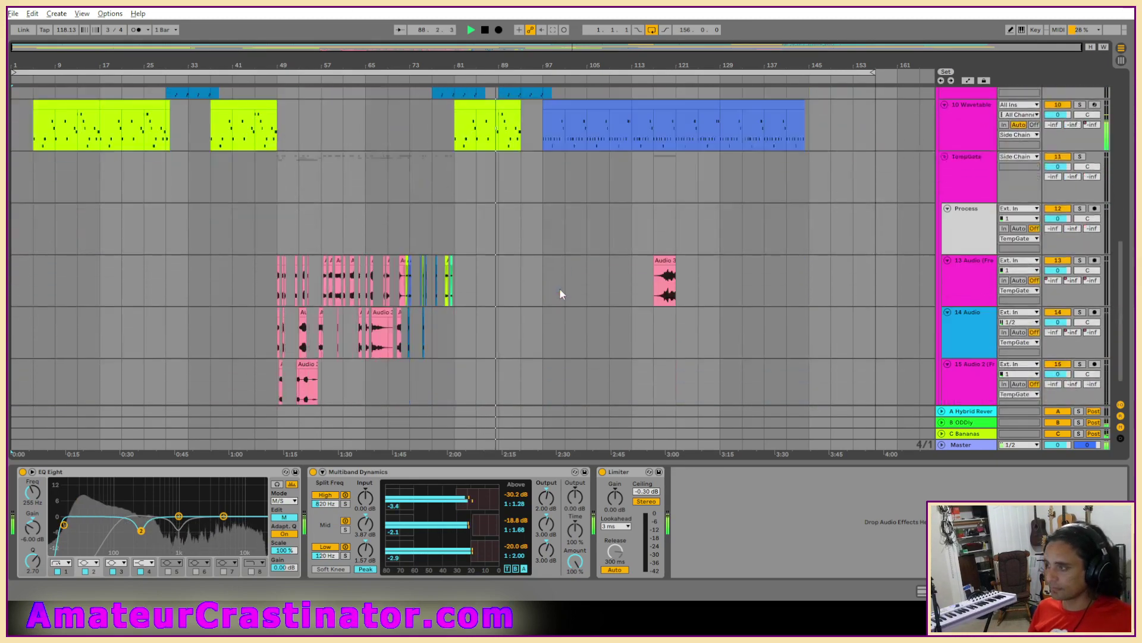
pyautogui.scroll(4, 559, 288)
pyautogui.scroll(3, 559, 290)
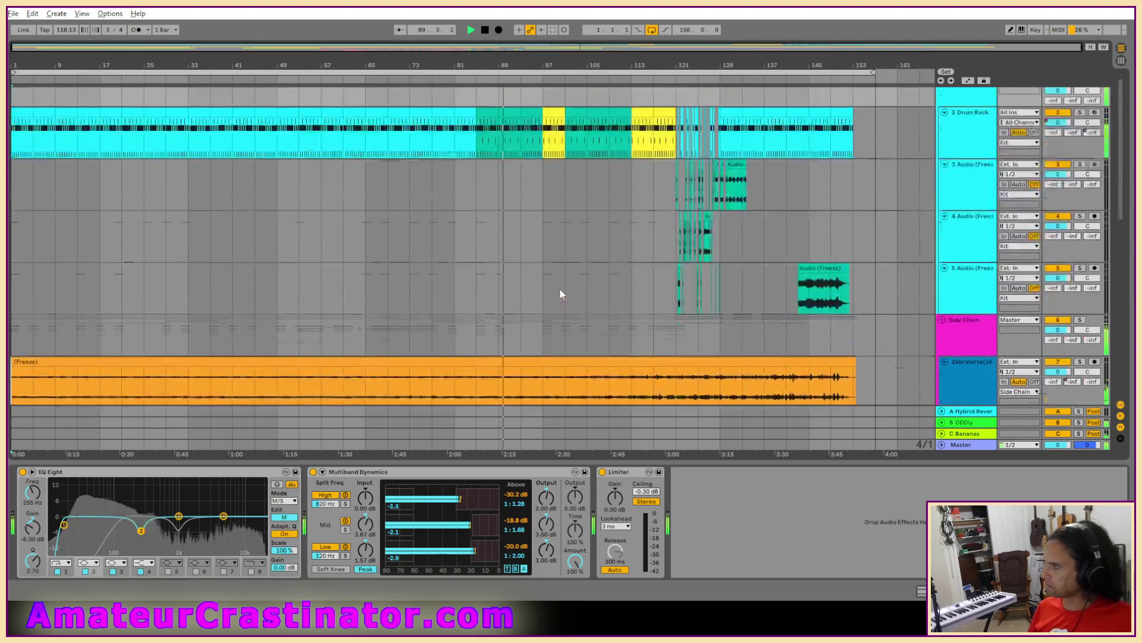
pyautogui.scroll(-8, 559, 288)
pyautogui.scroll(-5, 558, 288)
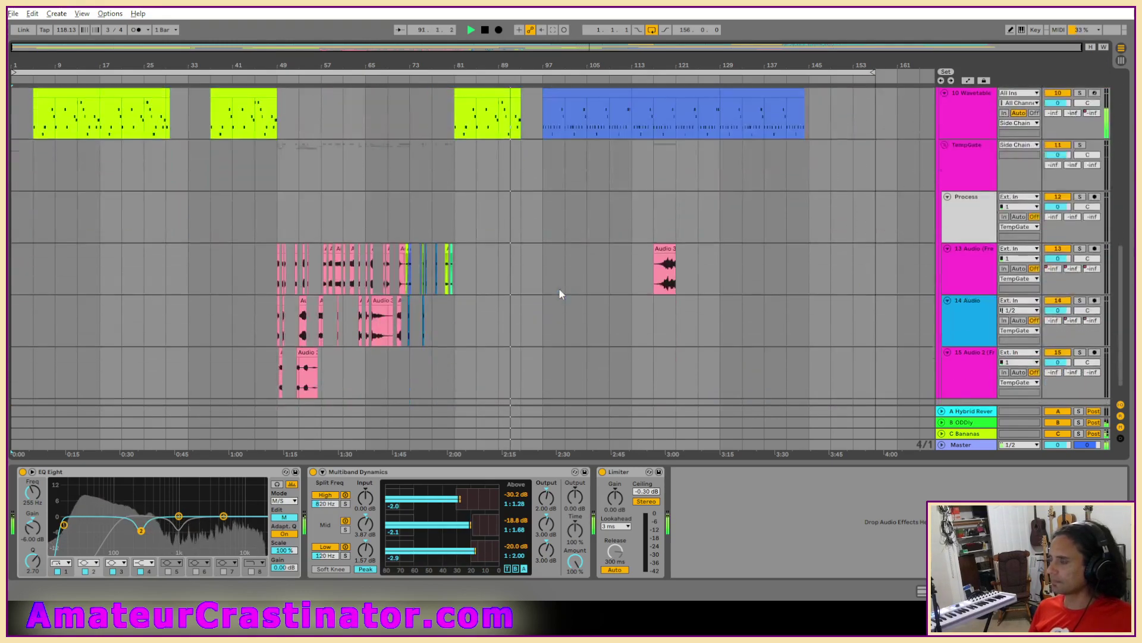
pyautogui.scroll(7, 558, 288)
pyautogui.scroll(2, 559, 288)
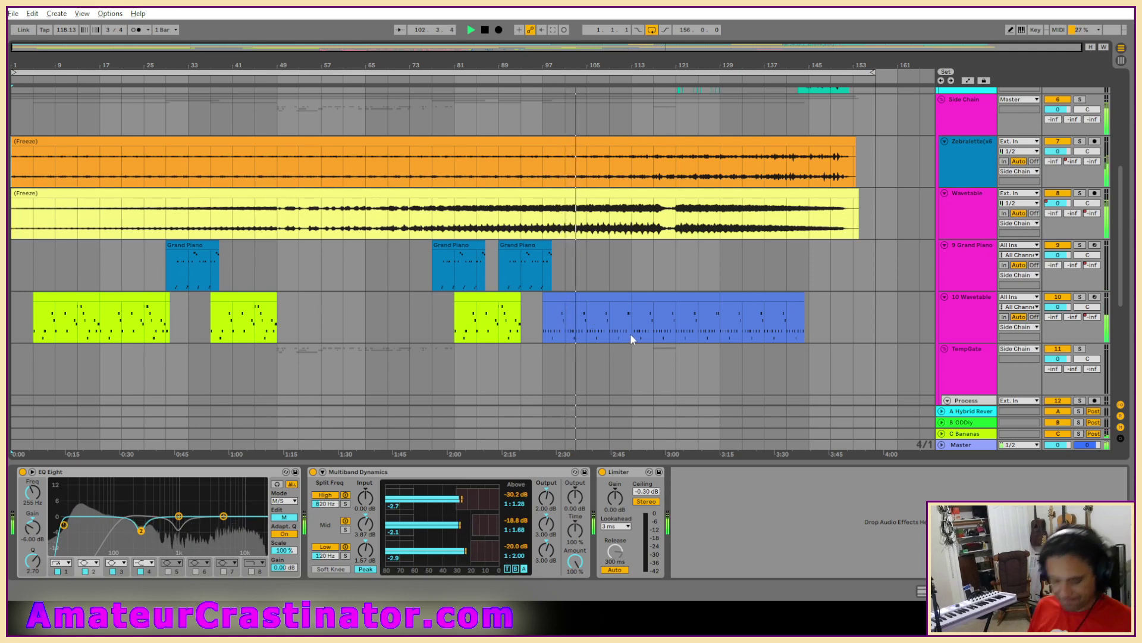
pyautogui.scroll(-5, 639, 319)
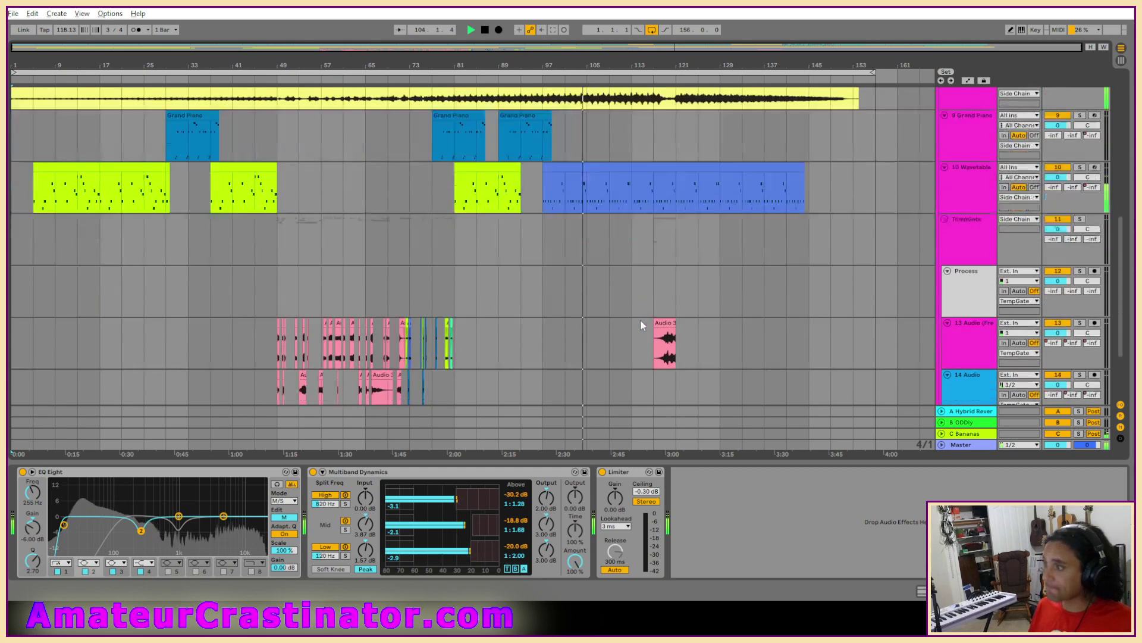
pyautogui.scroll(3, 723, 324)
pyautogui.scroll(3, 741, 326)
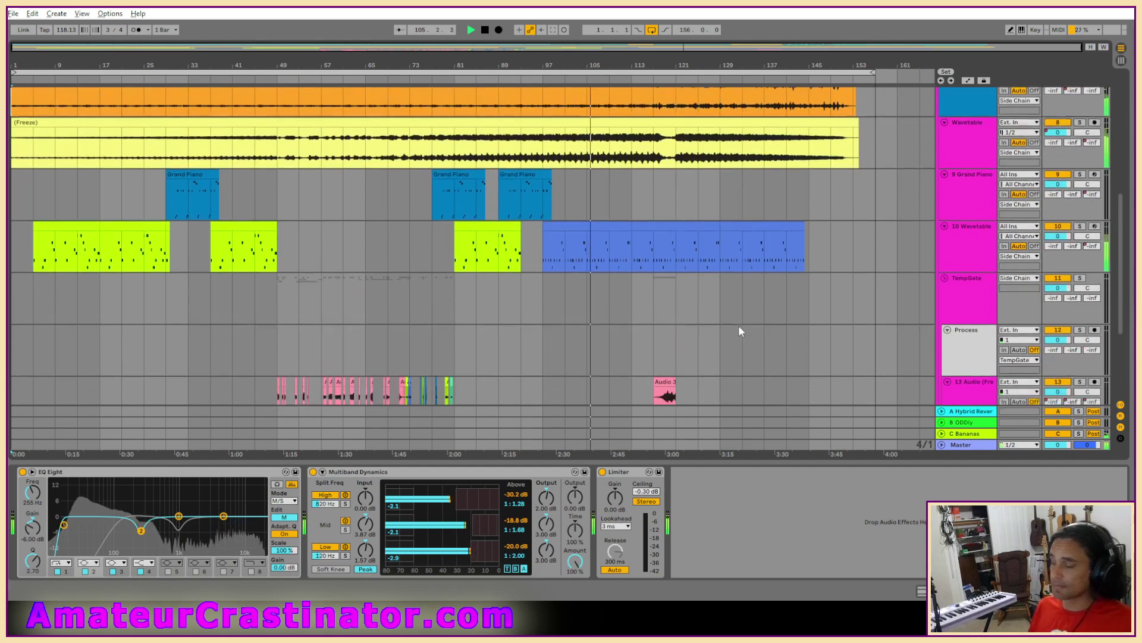
pyautogui.scroll(-2, 723, 325)
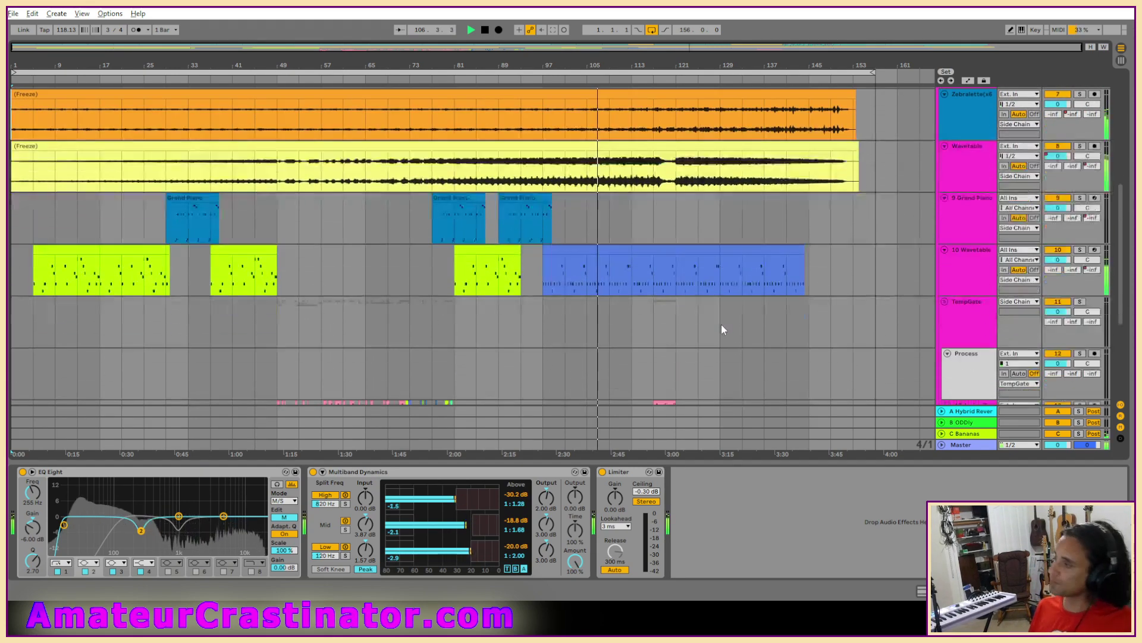
pyautogui.scroll(1, 687, 333)
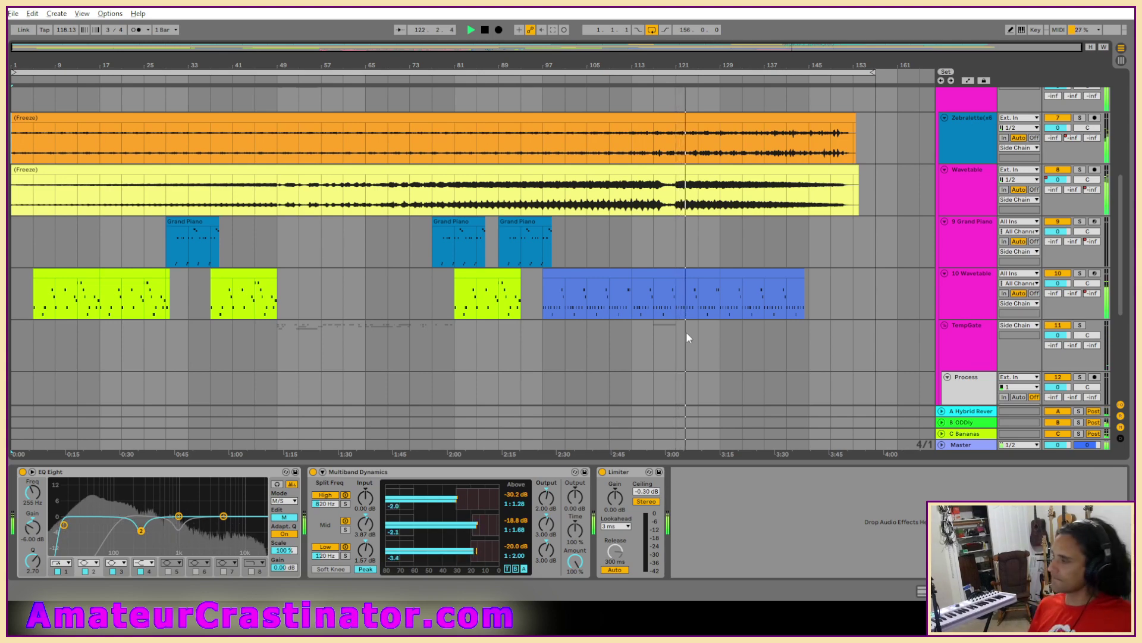
pyautogui.scroll(5, 696, 326)
pyautogui.scroll(4, 702, 226)
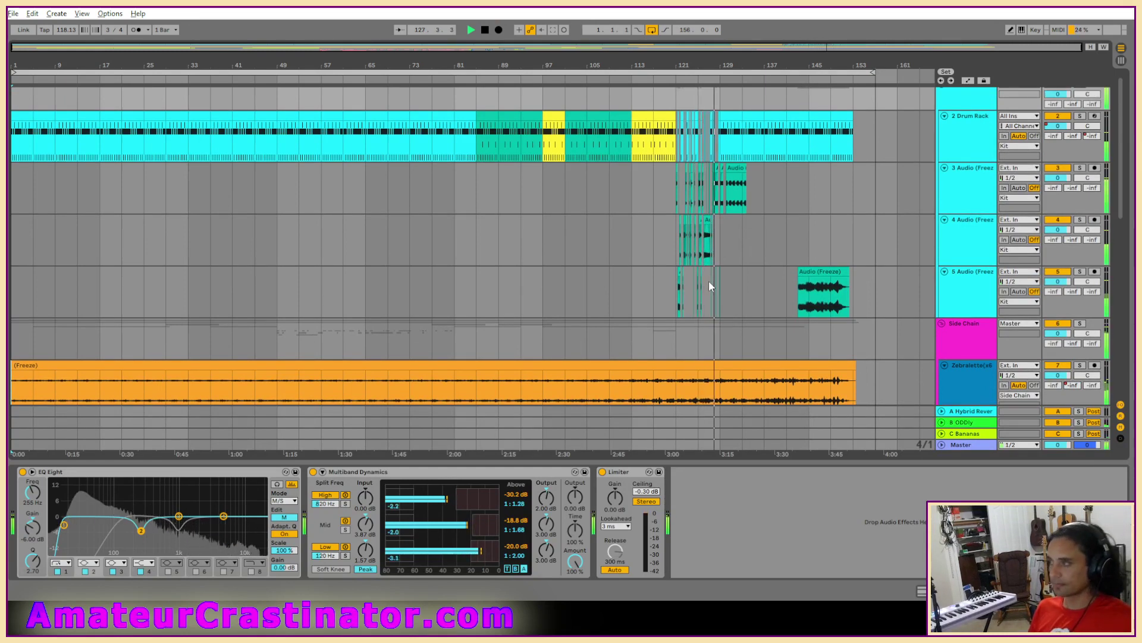
# Step: Move the three adjacent clips between bars 71 and 73 from the 13 Audio track to the Process track, and play that track soloed
pyautogui.scroll(-3, 732, 266)
pyautogui.scroll(-6, 732, 266)
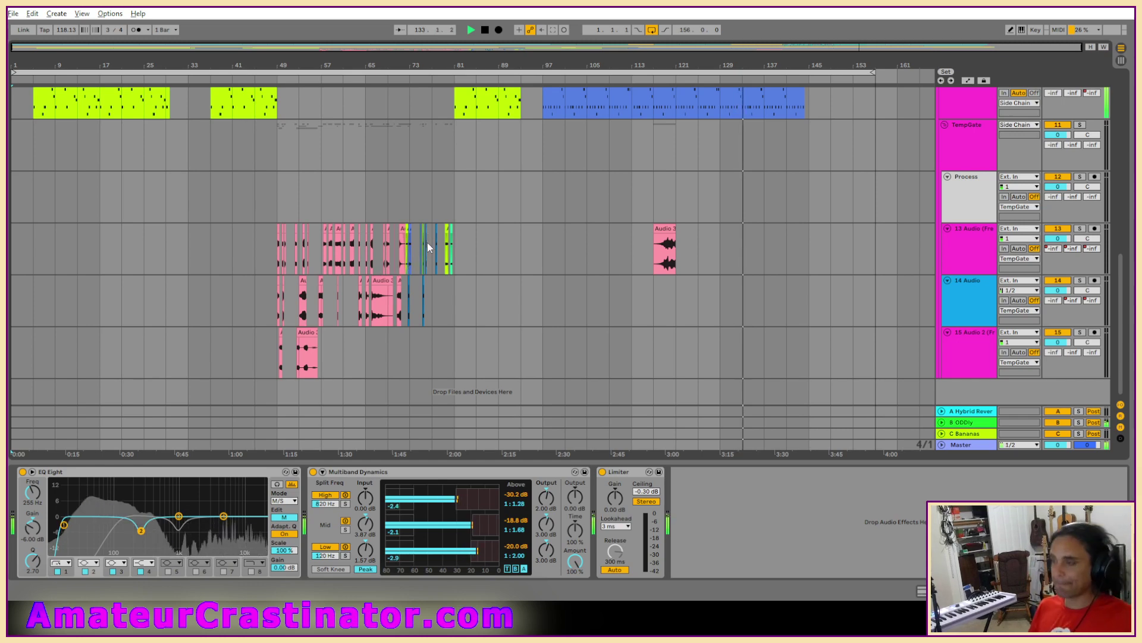
pyautogui.scroll(10, 427, 242)
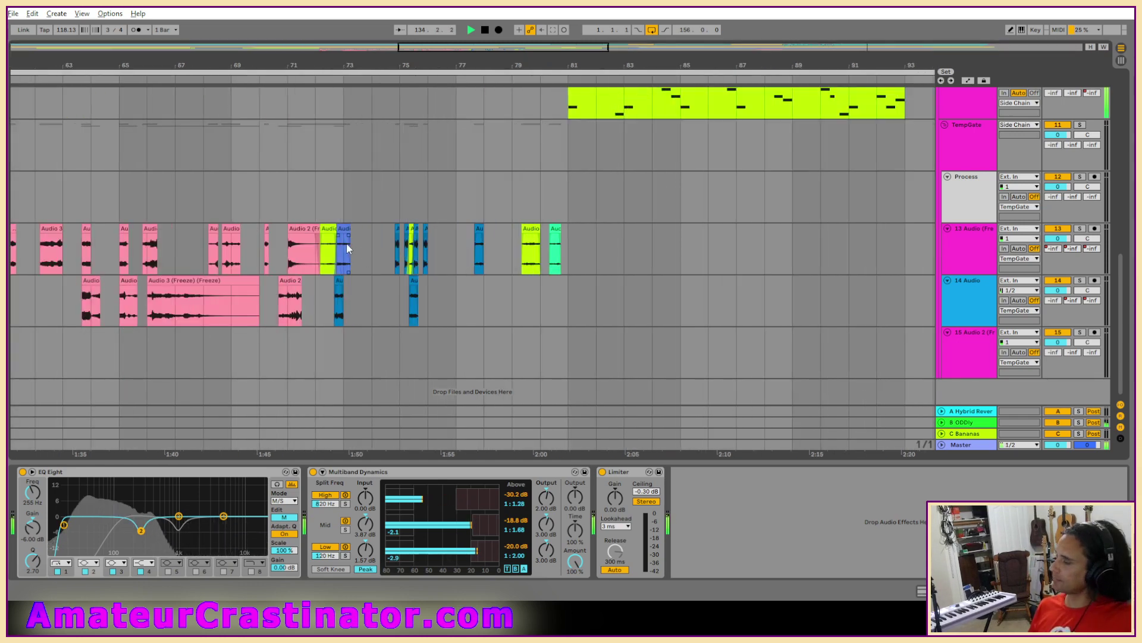
pyautogui.scroll(1, 346, 244)
pyautogui.scroll(5, 348, 250)
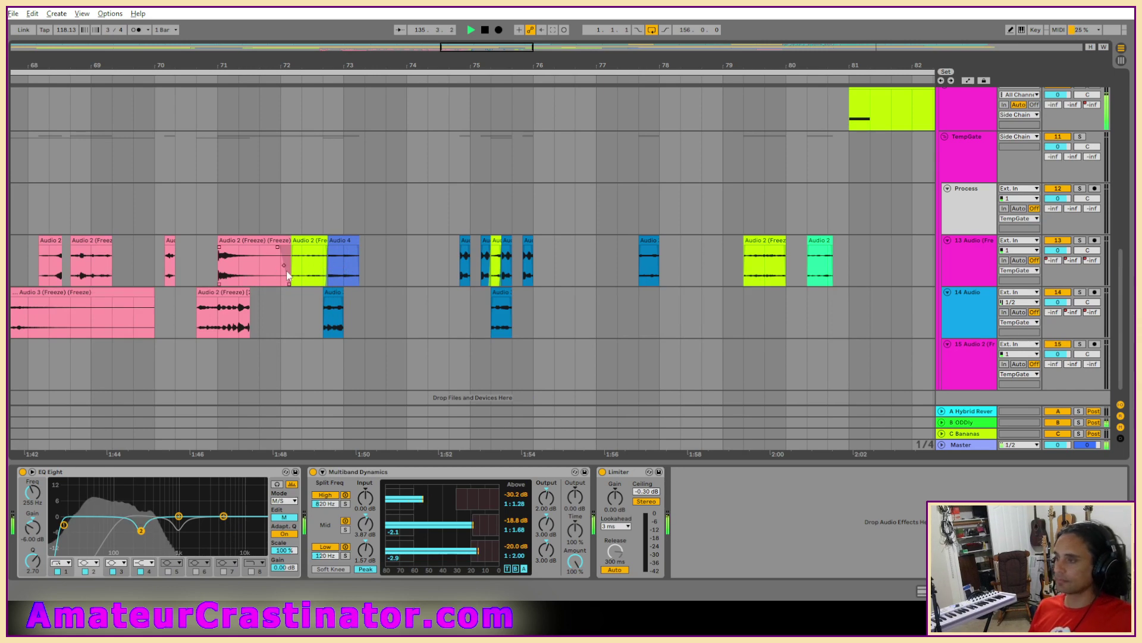
pyautogui.click(262, 240)
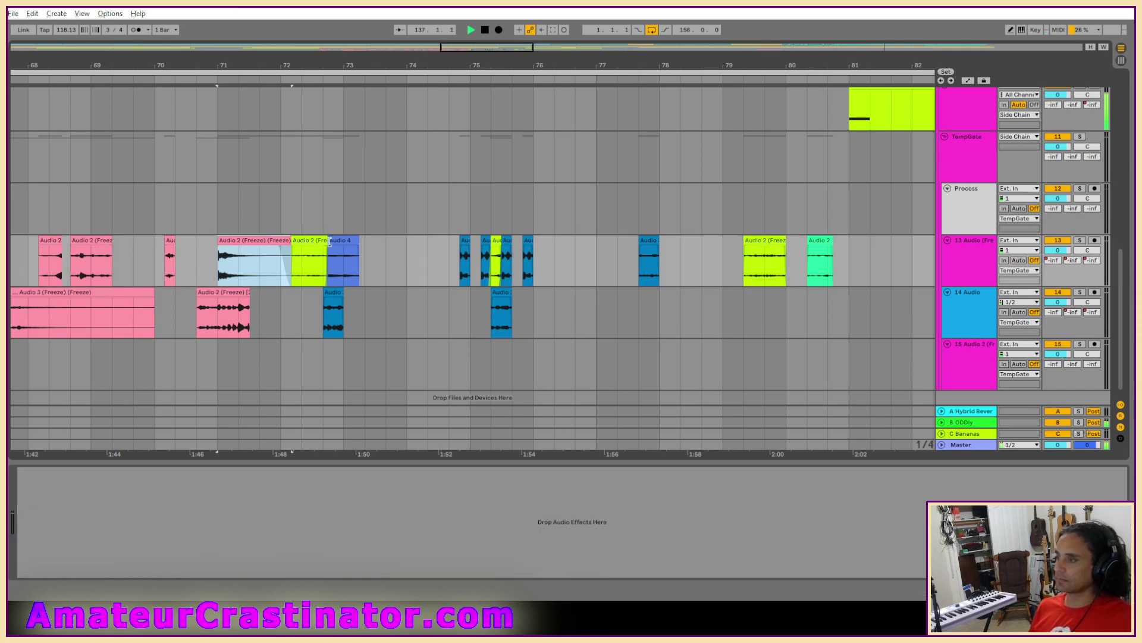
pyautogui.keyDown('shift'); pyautogui.click(343, 241); pyautogui.keyUp('shift')
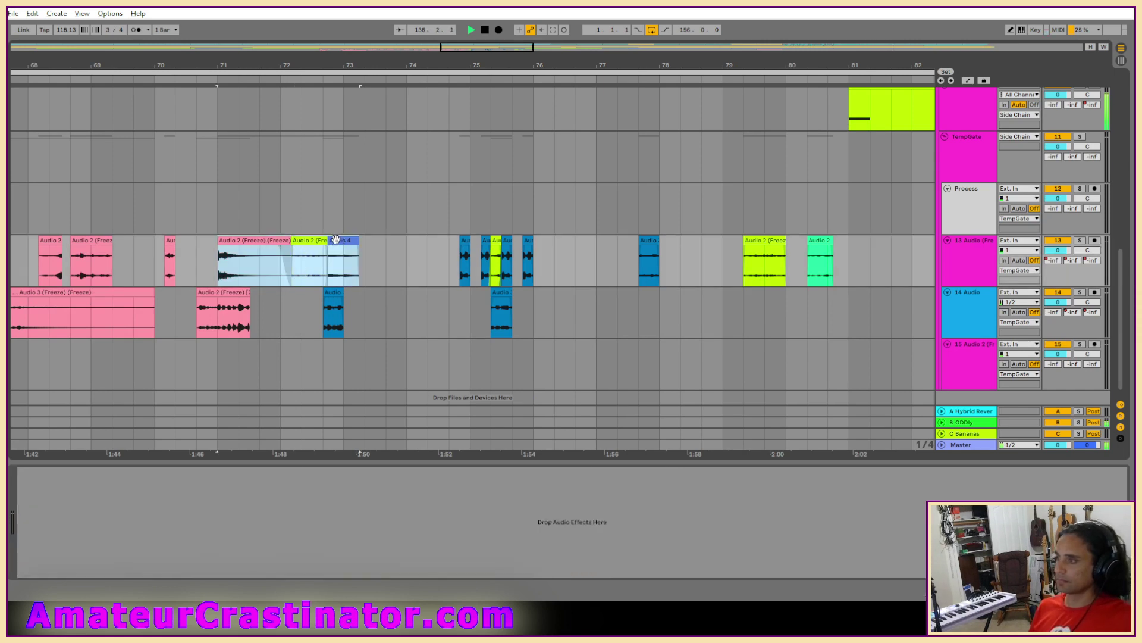
pyautogui.moveTo(336, 239); pyautogui.dragTo(338, 225)
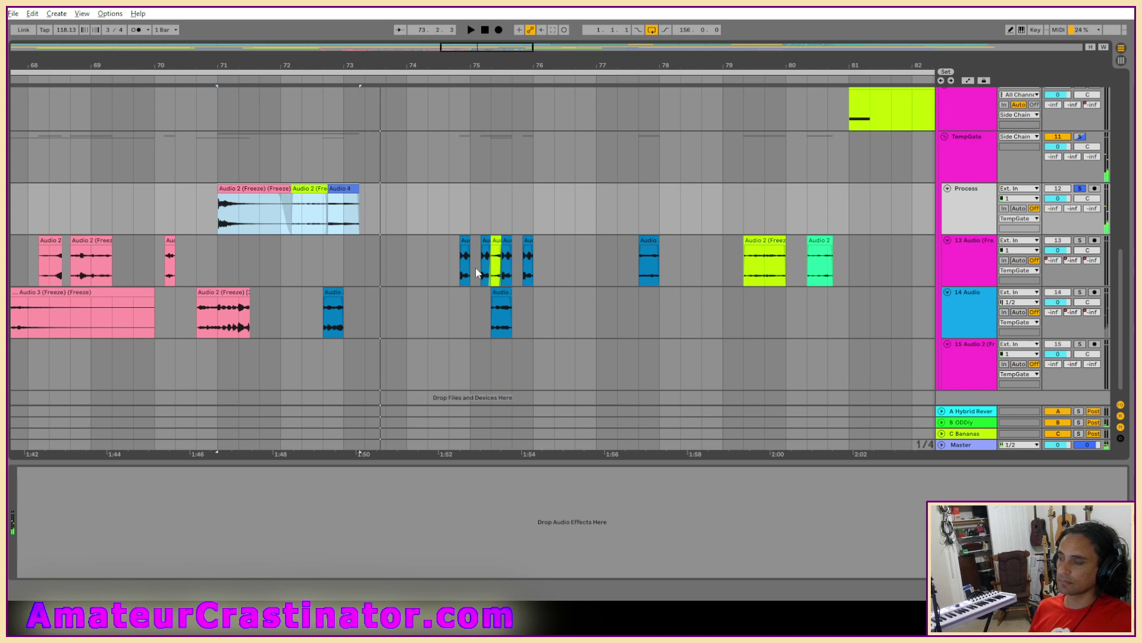
# Step: Move the pink Audio 2 (Freeze) (Freeze) clip and the Audio 4 clip from Process back to the 13 Audio track
pyautogui.scroll(3, 325, 240)
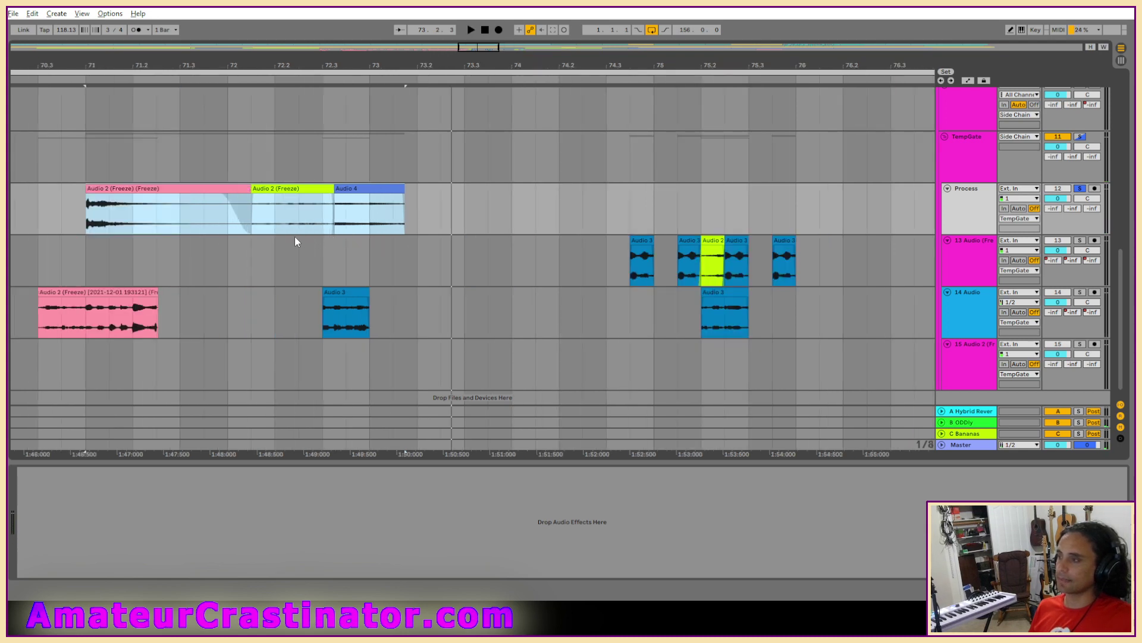
pyautogui.scroll(3, 295, 238)
pyautogui.hscroll(-10, 260, 237)
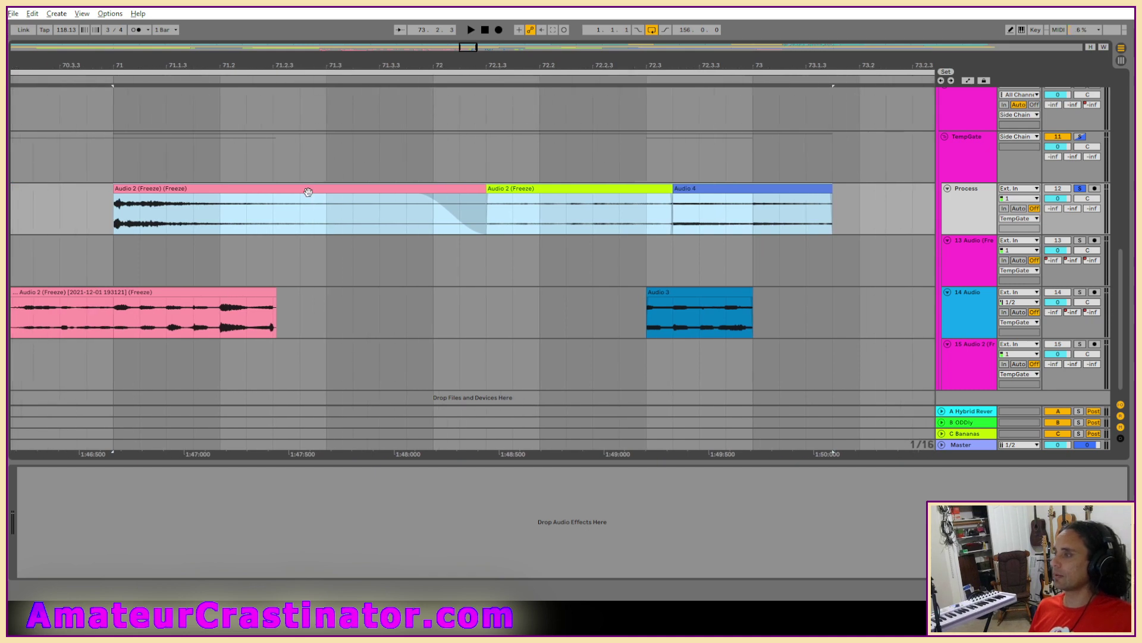
pyautogui.click(313, 213)
pyautogui.hotkey('ctrl', 'z')
pyautogui.click(312, 198)
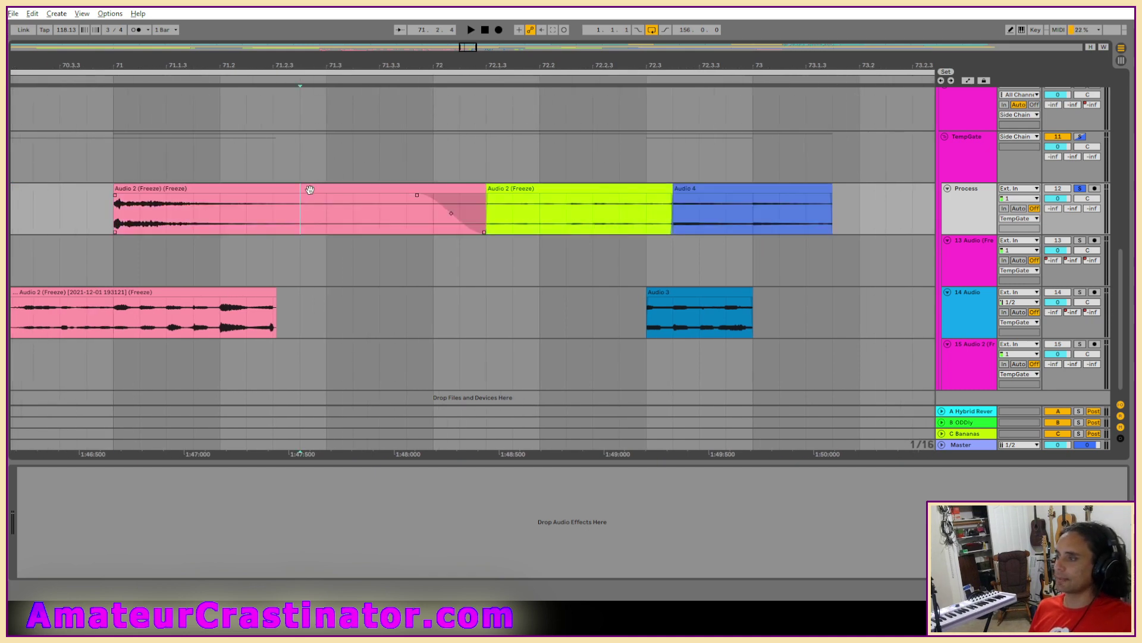
pyautogui.moveTo(310, 189); pyautogui.dragTo(300, 241)
pyautogui.click(547, 189)
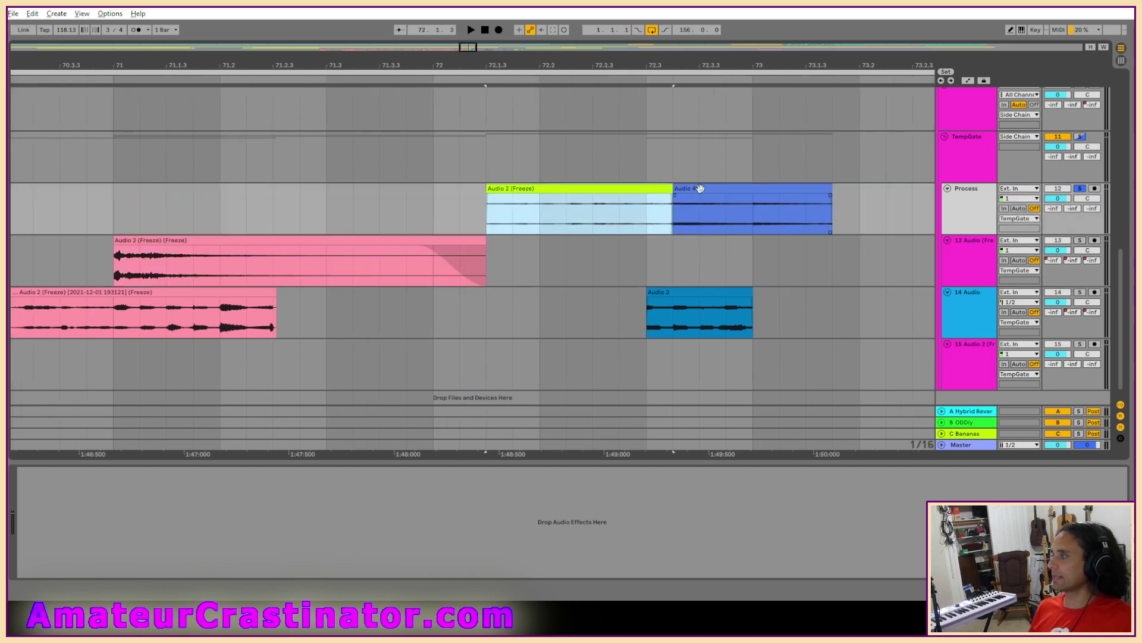
pyautogui.moveTo(700, 189); pyautogui.dragTo(676, 237)
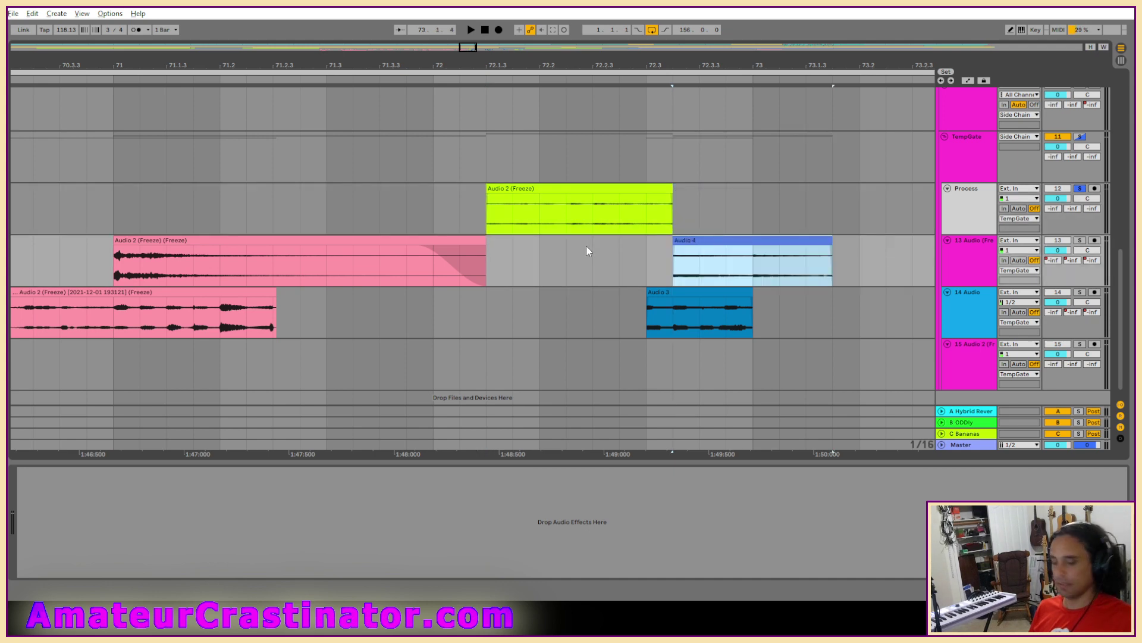
# Step: Add an EQ Eight to the 13 Audio track, set its first band to a steep low cut near 130 Hz, and play the track soloed
pyautogui.click(595, 247)
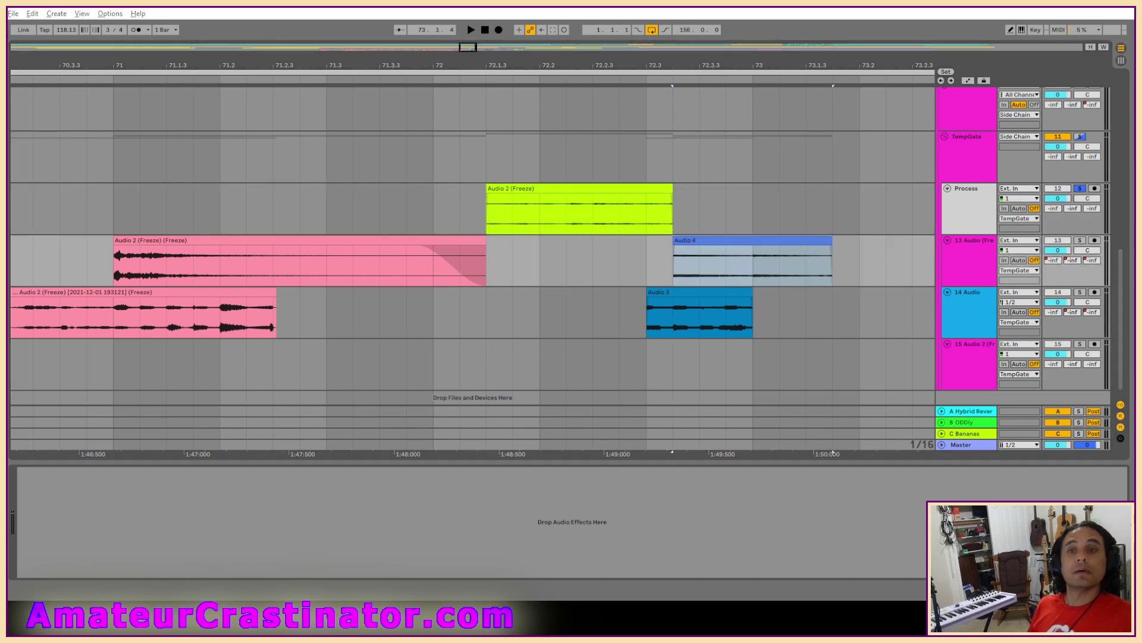
pyautogui.click(100, 313)
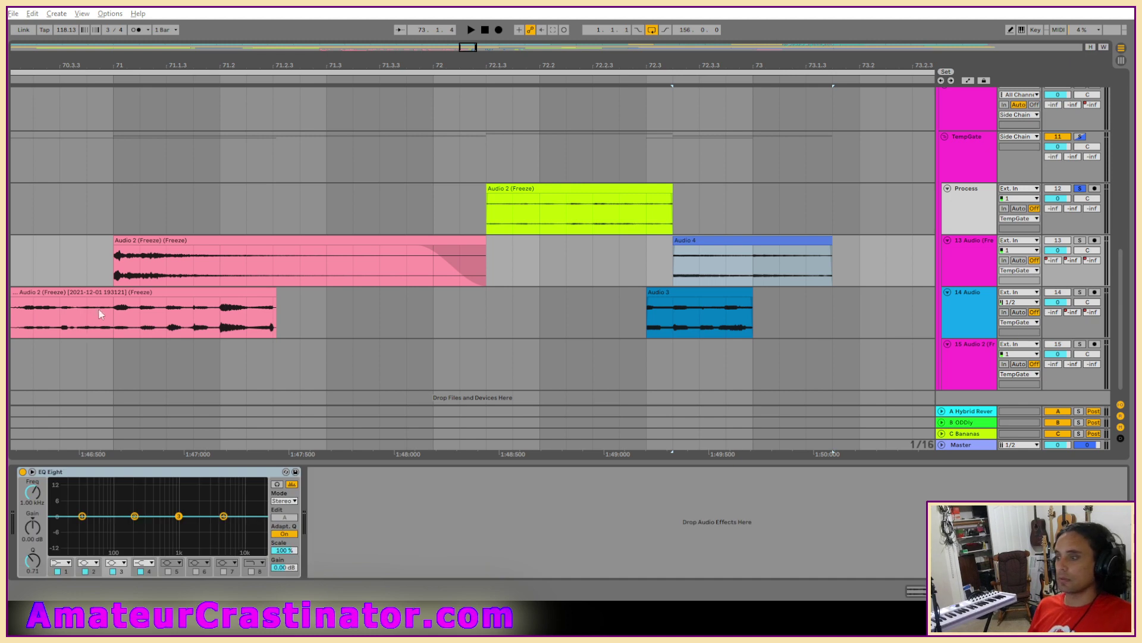
pyautogui.click(63, 563)
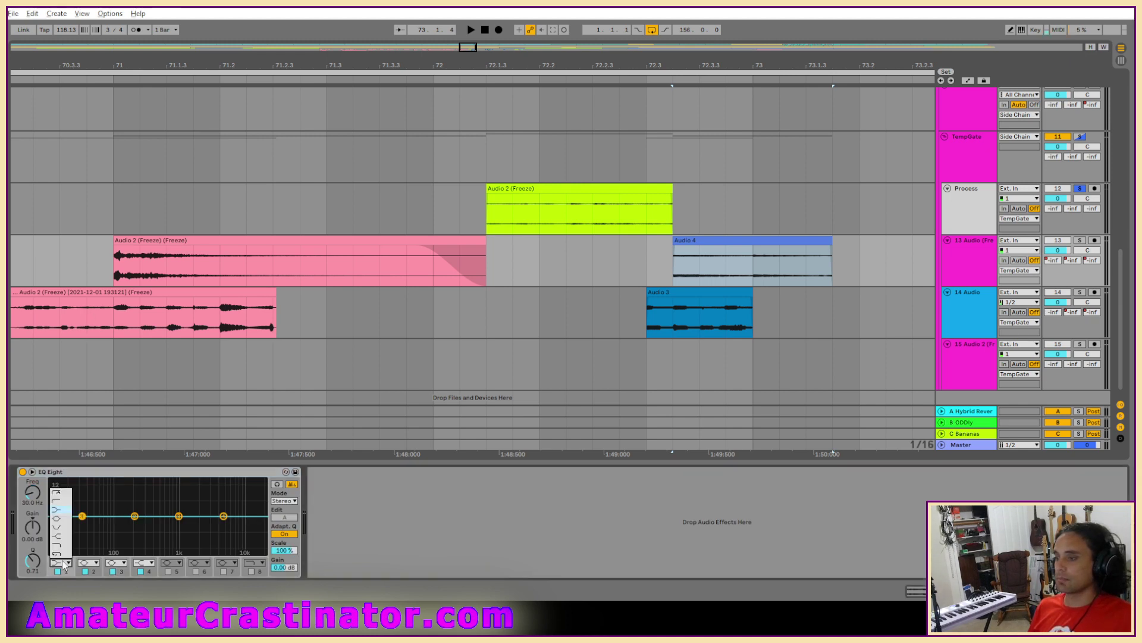
pyautogui.click(56, 494)
pyautogui.press('space')
pyautogui.moveTo(32, 493); pyautogui.dragTo(33, 473)
pyautogui.press('s')
pyautogui.press('space')
pyautogui.press('space')
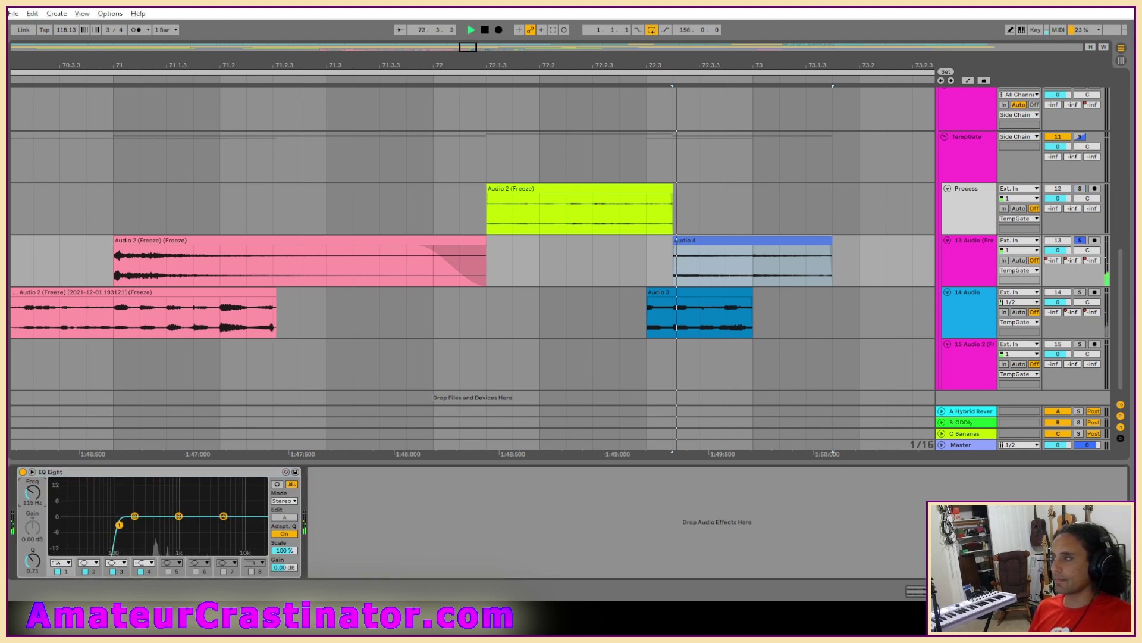
pyautogui.press('space')
# Step: Move the EQ Eight from 13 Audio to the Process track and play that track soloed from the Audio 2 (Freeze) clip
pyautogui.click(570, 190)
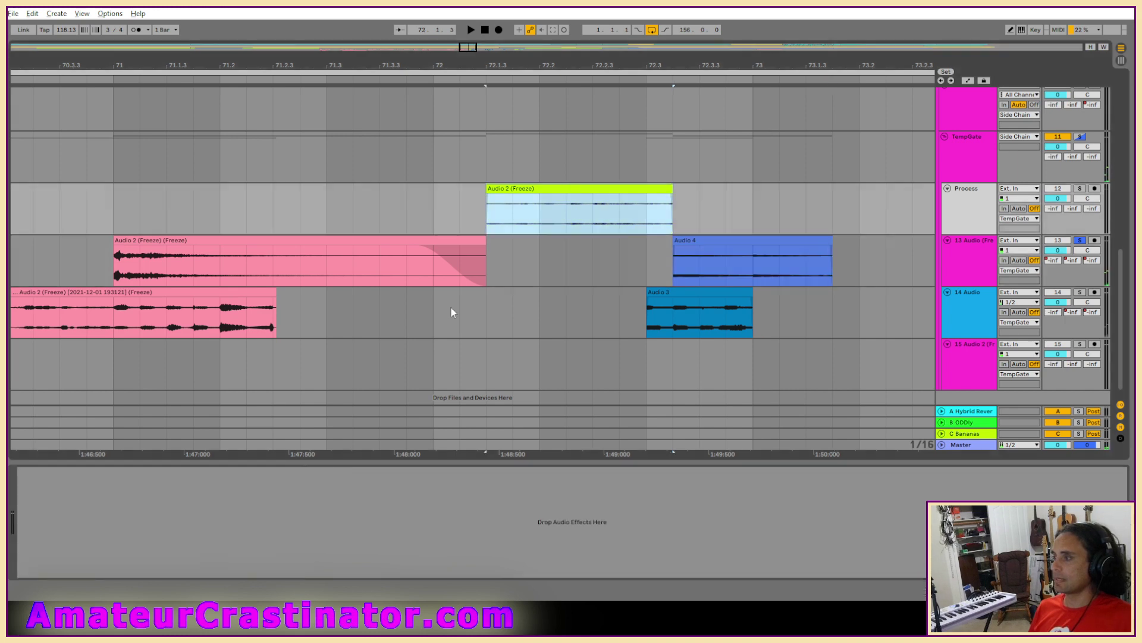
pyautogui.click(974, 249)
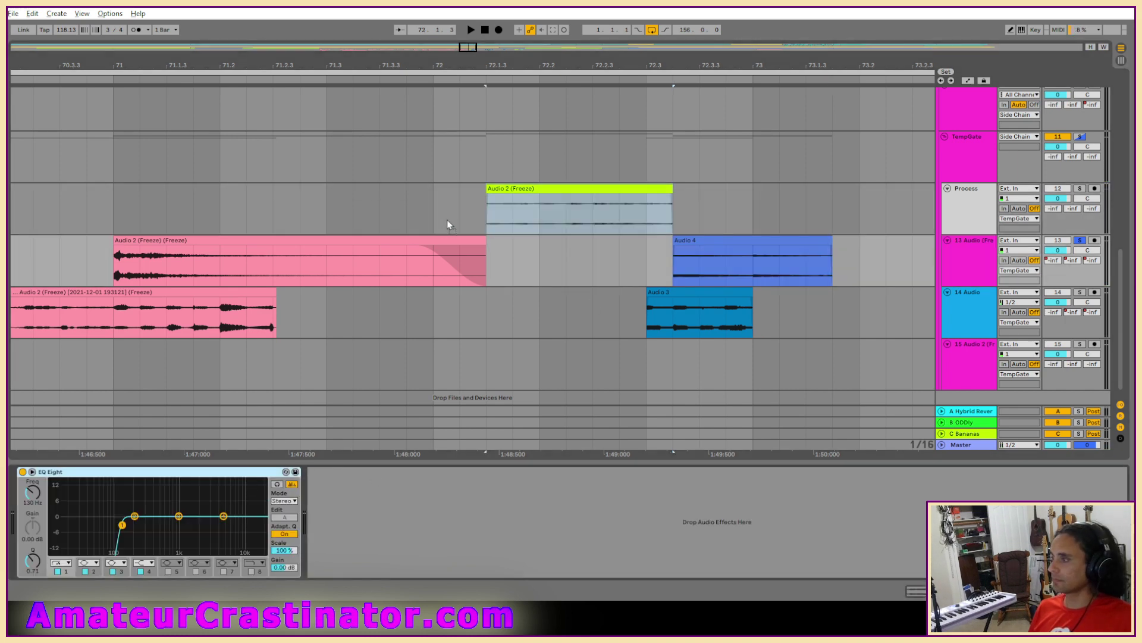
pyautogui.click(500, 190)
pyautogui.press('s')
pyautogui.press('space')
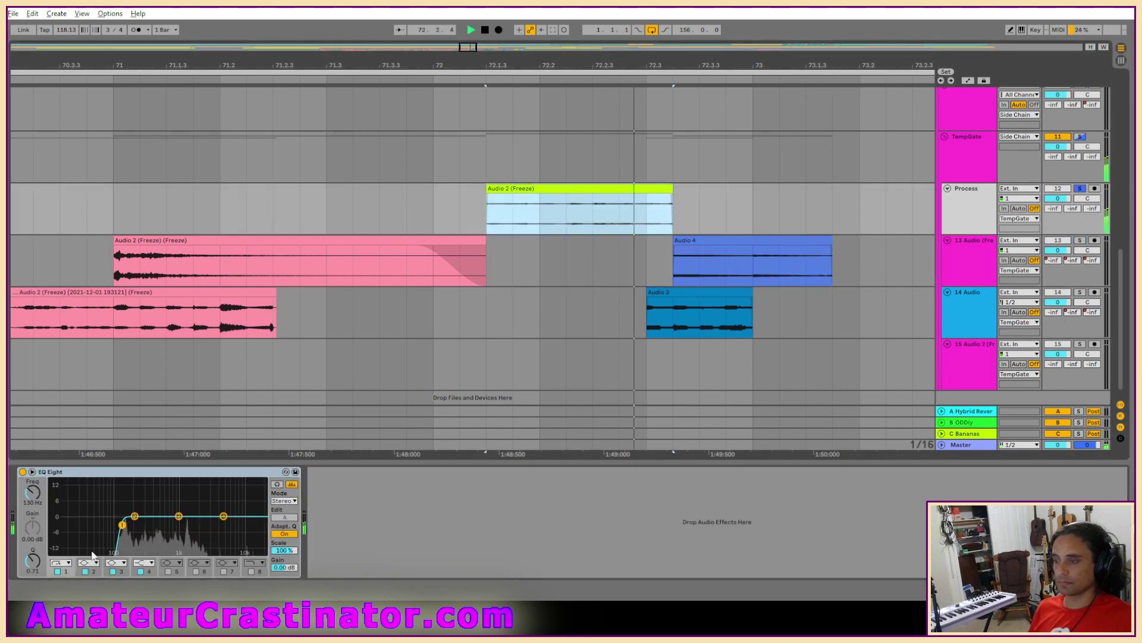
# Step: Lower the low cut's frequency slightly on the Process track's EQ Eight while replaying the soloed clip
pyautogui.moveTo(32, 492)
pyautogui.mouseDown()
pyautogui.moveTo(32, 517)
pyautogui.moveTo(32, 493)
pyautogui.mouseUp()
pyautogui.press('space')
pyautogui.press('space')
pyautogui.press('space')
pyautogui.press('space')
# Step: Cut band 2 of the Process EQ Eight by 3.84 dB at 250 Hz with a narrow Q, auditioning the clip
pyautogui.moveTo(134, 516); pyautogui.dragTo(141, 525)
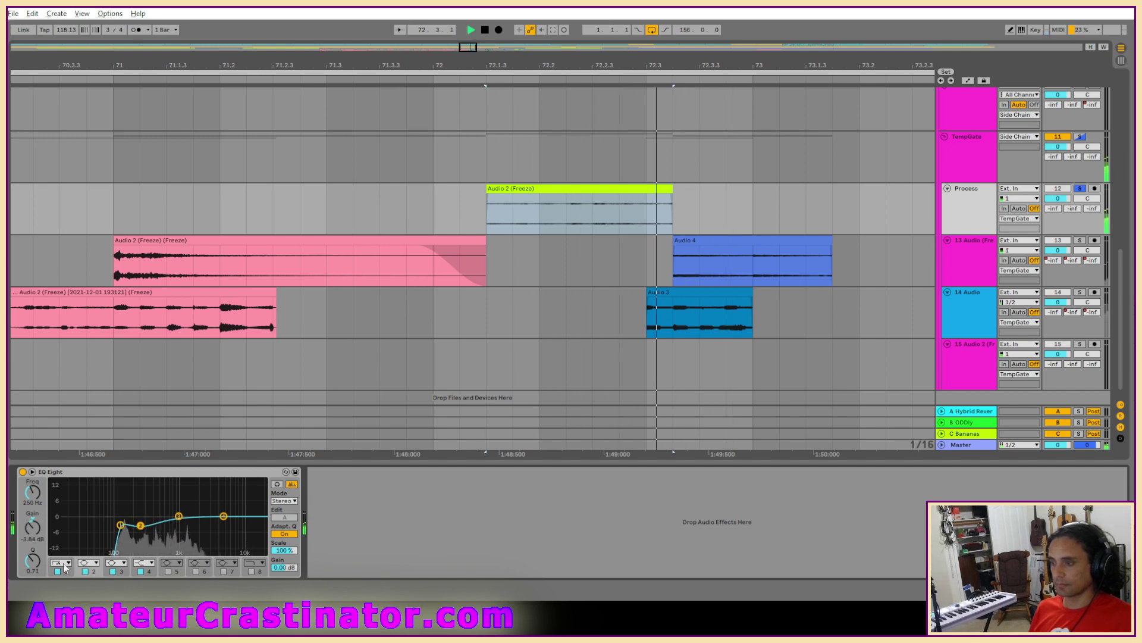
pyautogui.moveTo(32, 560); pyautogui.dragTo(32, 502)
pyautogui.press('space')
pyautogui.press('space')
pyautogui.press('space')
pyautogui.press('space')
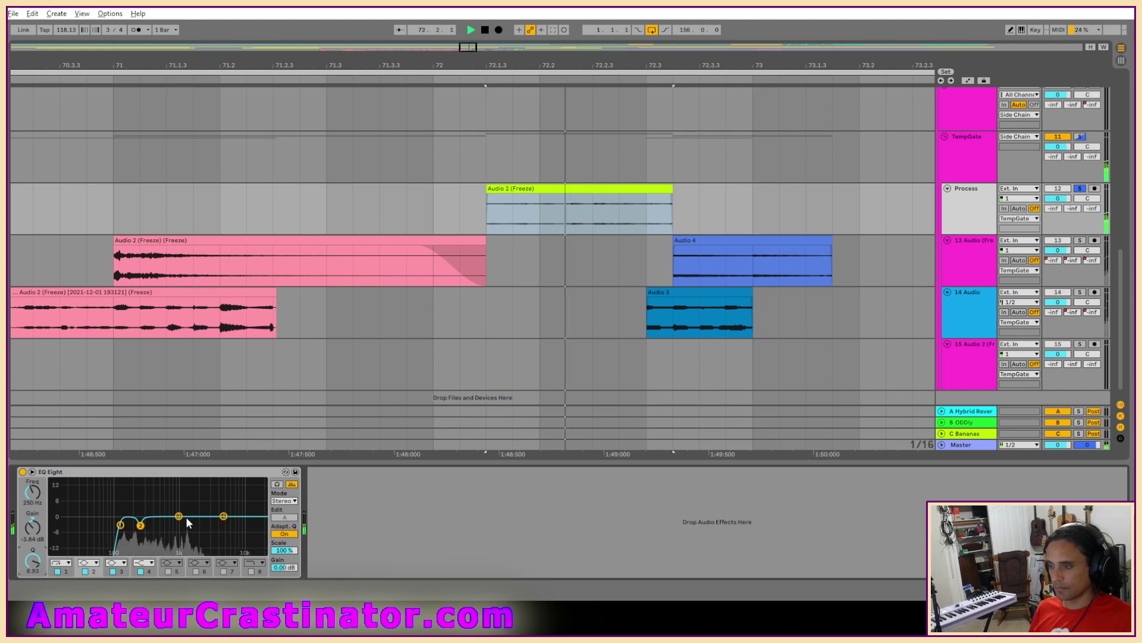
# Step: Cut band 3 of the Process EQ Eight by 4.34 dB at 1.09 kHz with a narrow Q, and replay the clip
pyautogui.moveTo(180, 518); pyautogui.dragTo(182, 528)
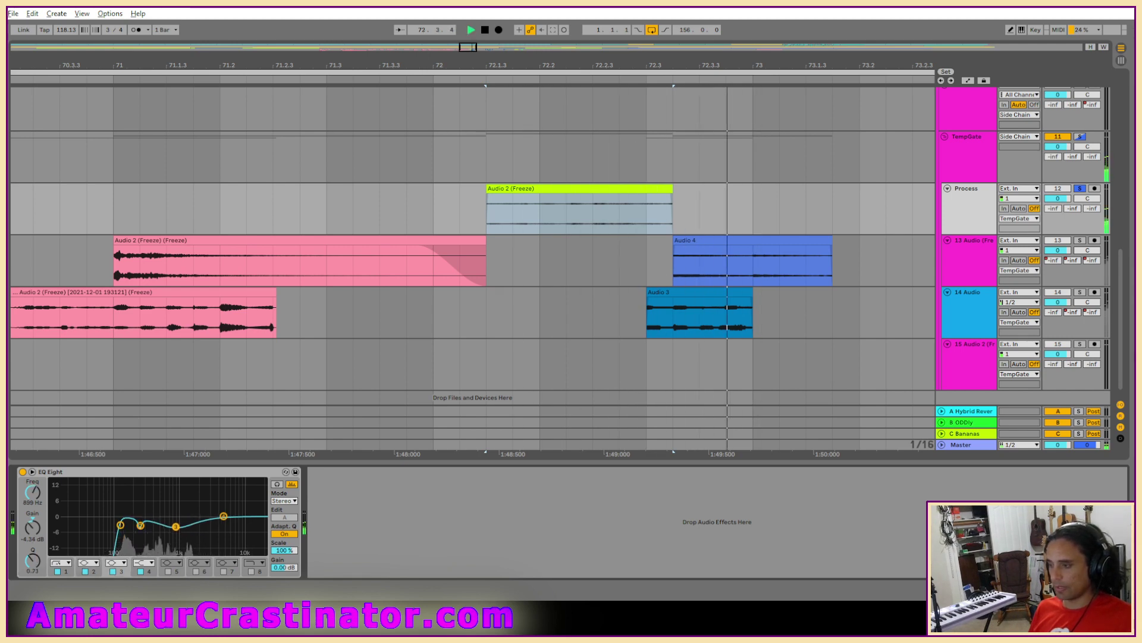
pyautogui.press('space')
pyautogui.press('space')
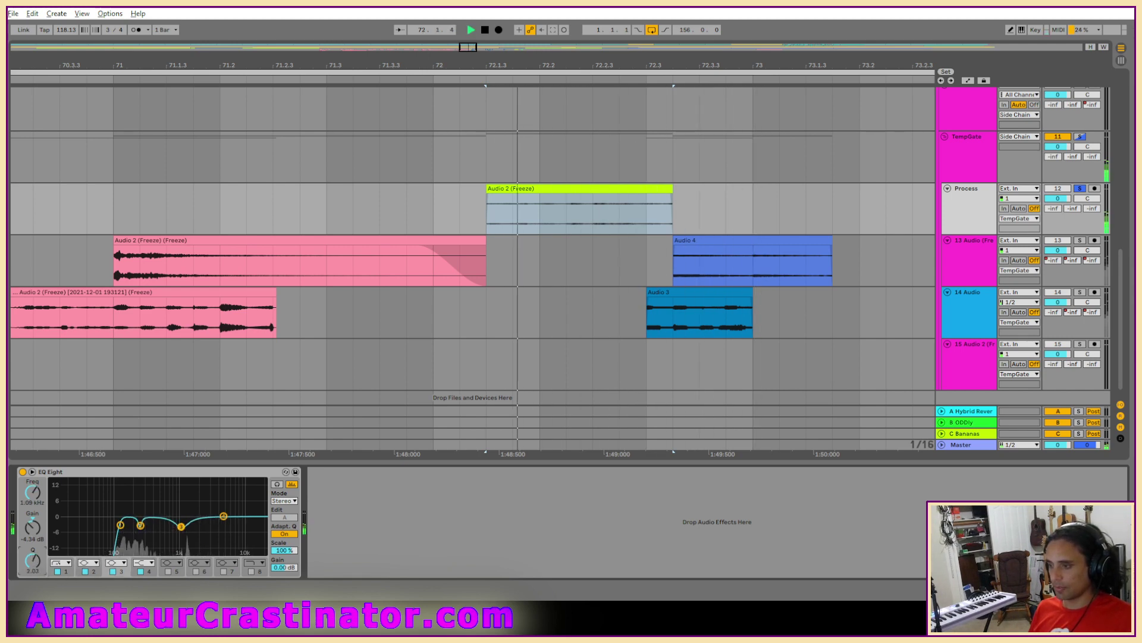
pyautogui.moveTo(33, 561); pyautogui.dragTo(32, 524)
pyautogui.press('space')
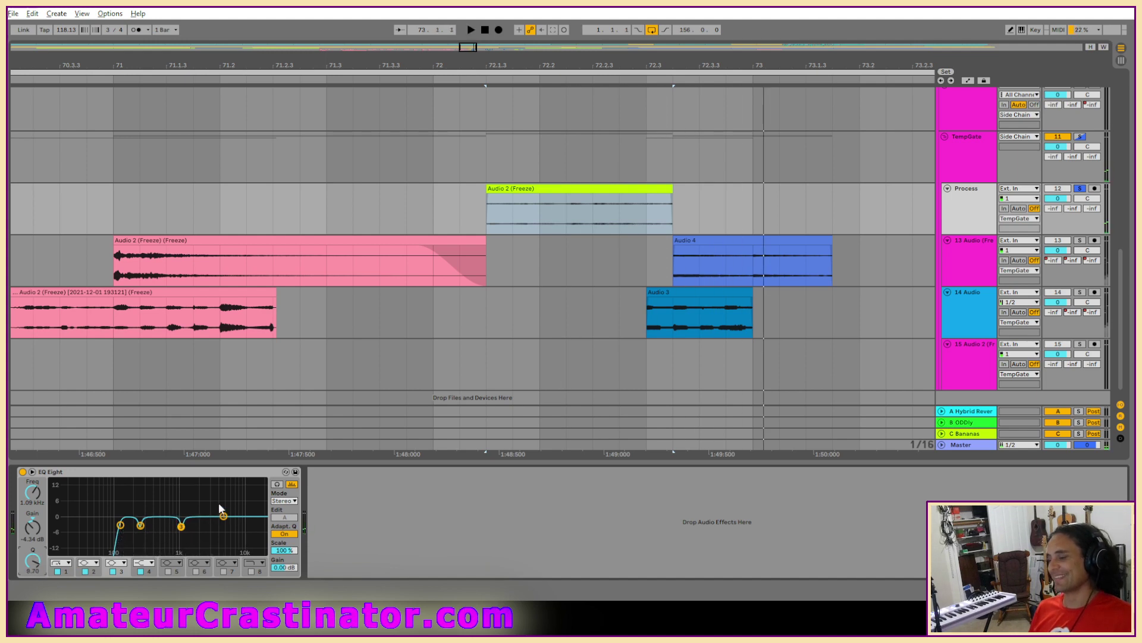
pyautogui.press('space')
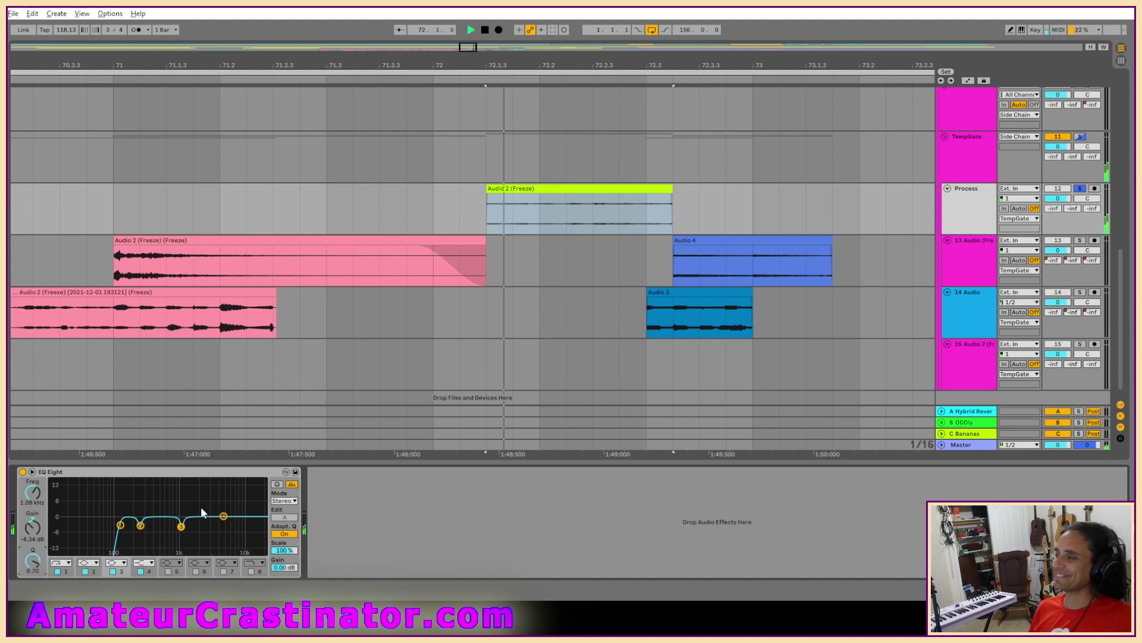
pyautogui.rightClick(981, 208)
pyautogui.click(967, 219)
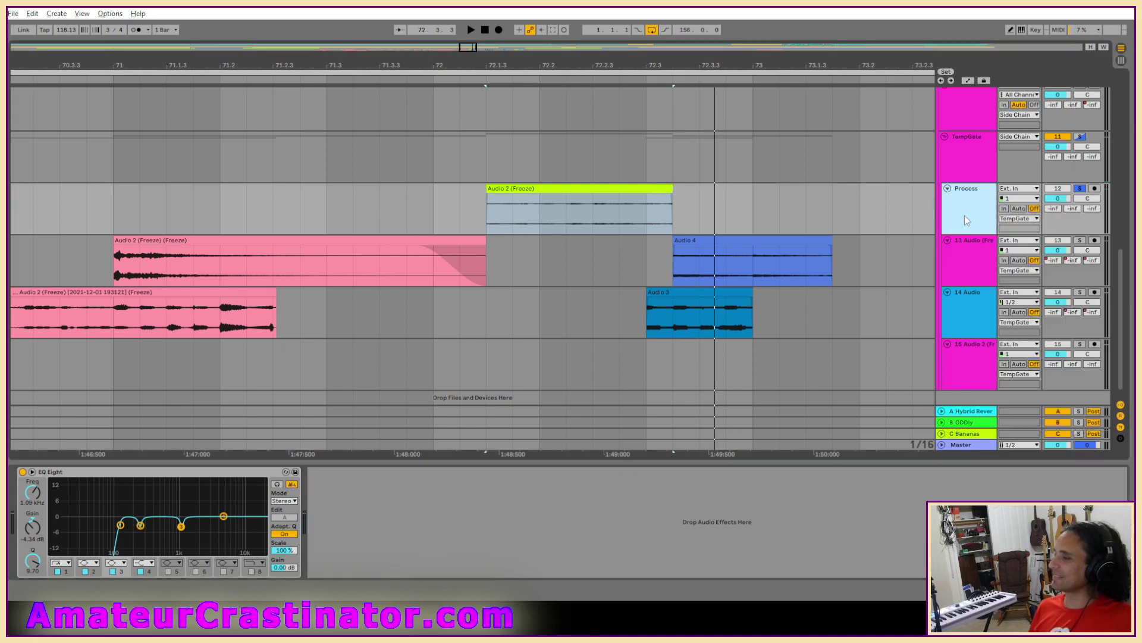
pyautogui.press('space')
pyautogui.press('space')
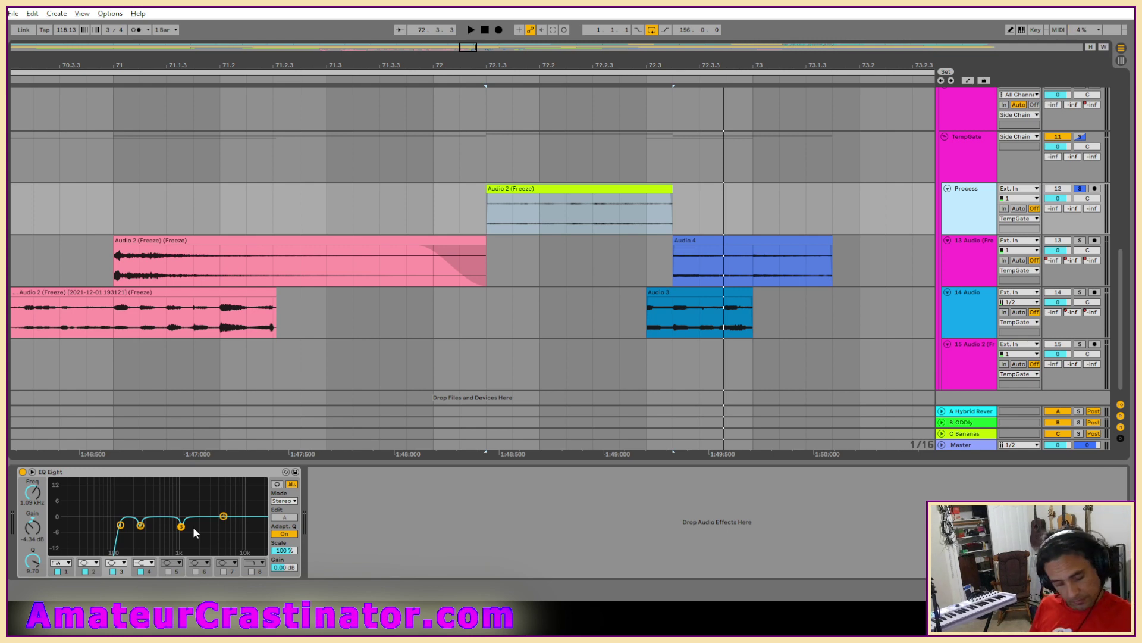
# Step: Add a second EQ Eight to the Process track, place it before the existing one, and start playback
pyautogui.hotkey('alt', 'Tab')
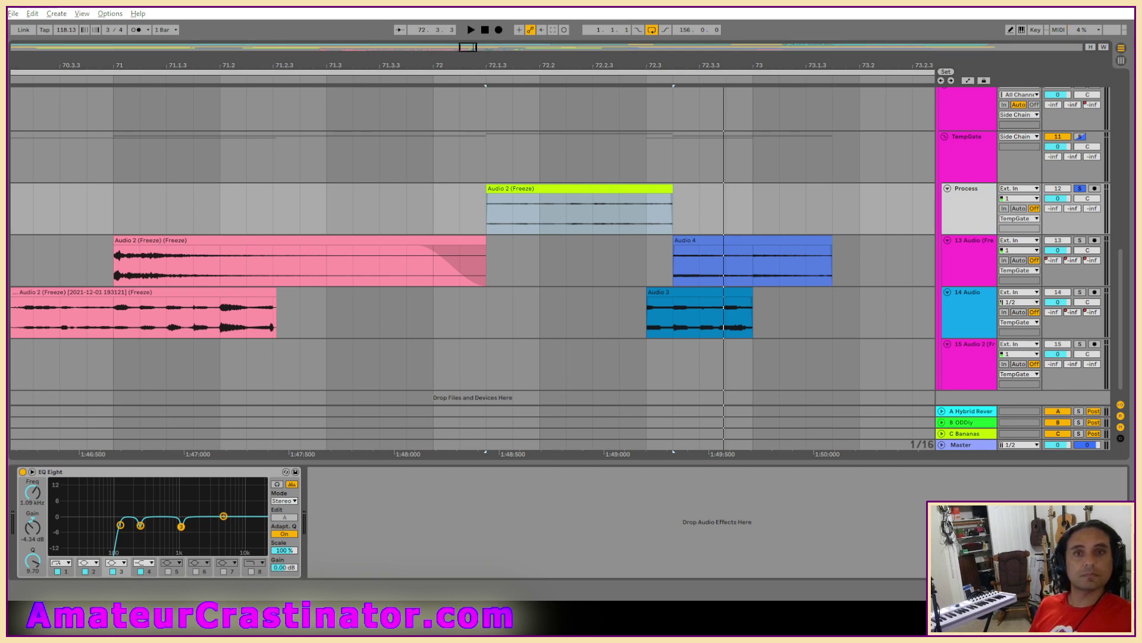
pyautogui.press('Return')
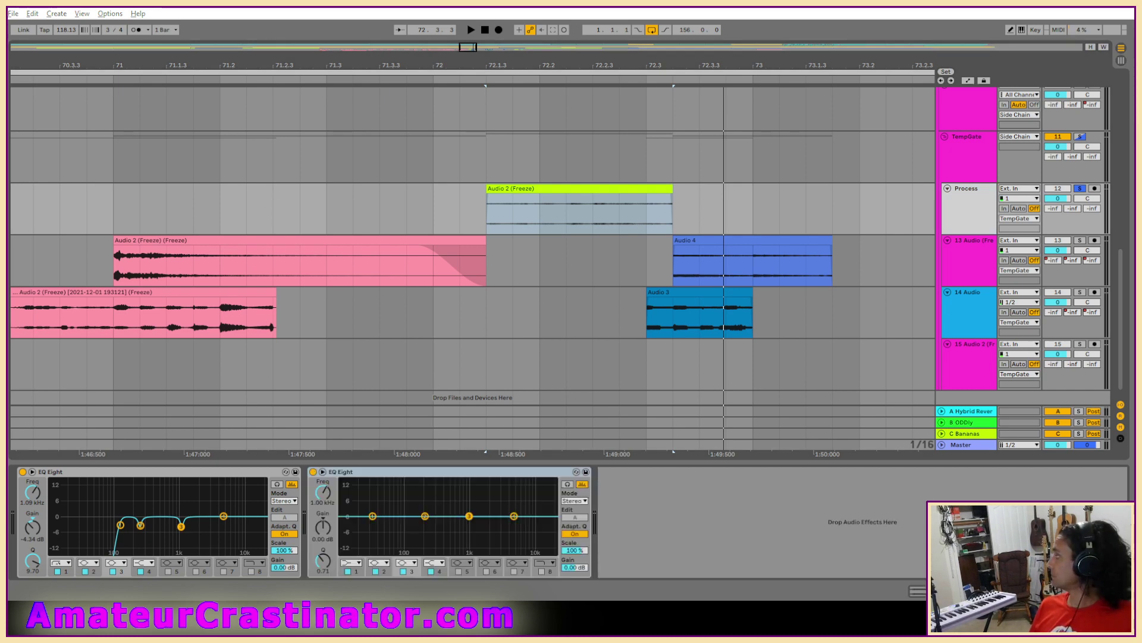
pyautogui.moveTo(366, 473); pyautogui.dragTo(32, 471)
pyautogui.press('space')
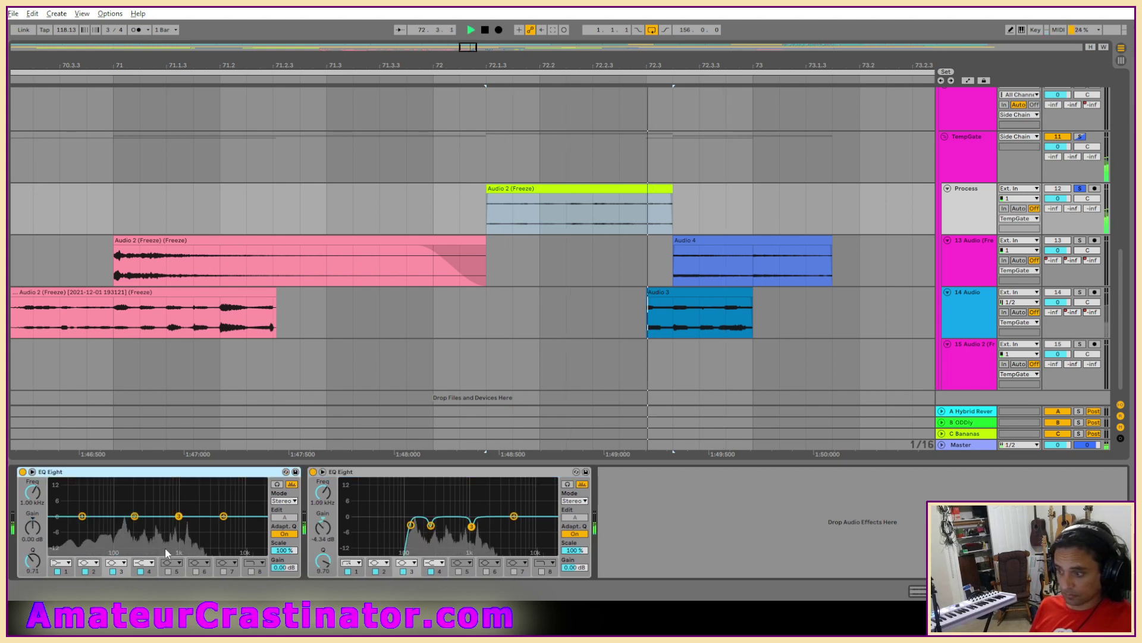
# Step: In the new EQ Eight, boost band 2 by 4.34 dB at 136 Hz with Q 1.65 and raise band 3 slightly above 1 kHz
pyautogui.moveTo(135, 519); pyautogui.dragTo(189, 510)
pyautogui.moveTo(34, 560)
pyautogui.mouseDown()
pyautogui.moveTo(34, 540)
pyautogui.moveTo(34, 559)
pyautogui.mouseUp()
pyautogui.click(124, 506)
pyautogui.press('space')
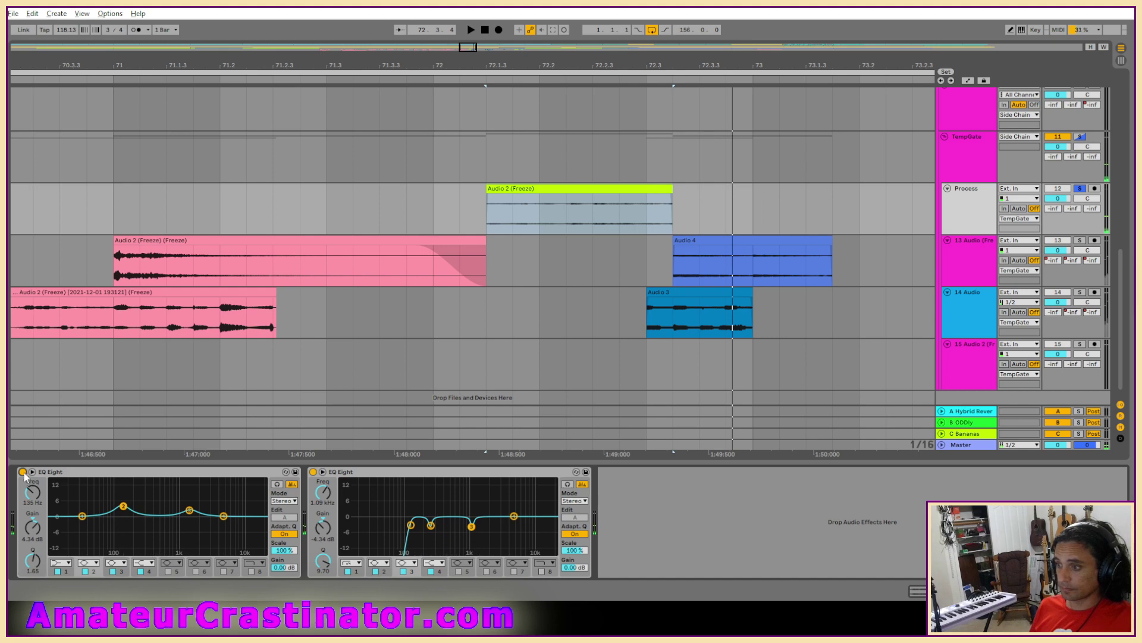
pyautogui.press('space')
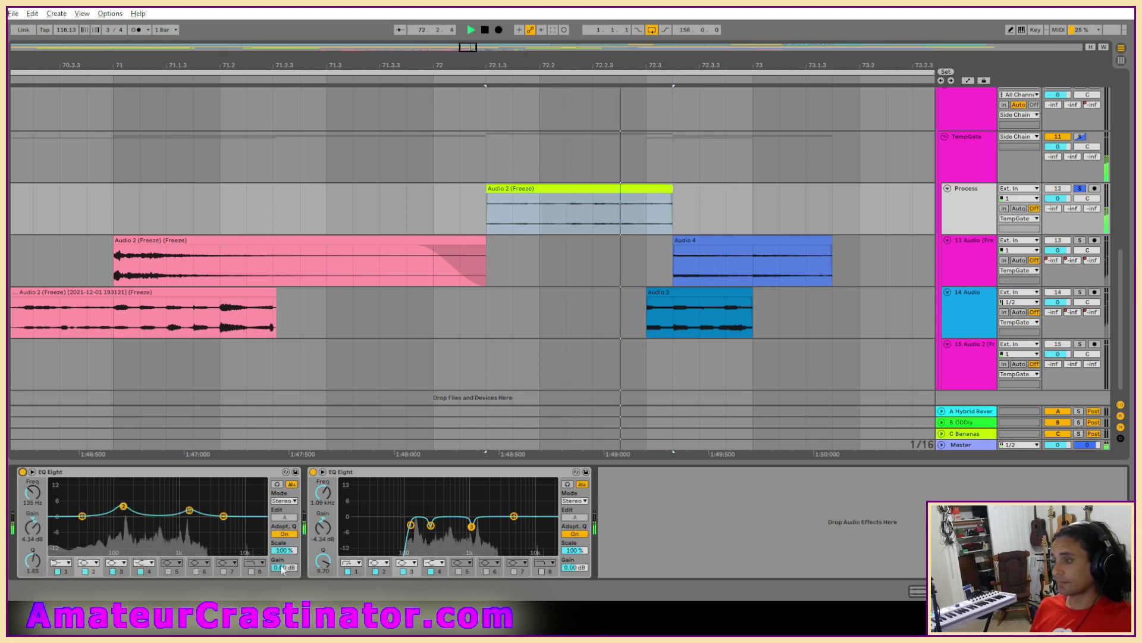
pyautogui.press('space')
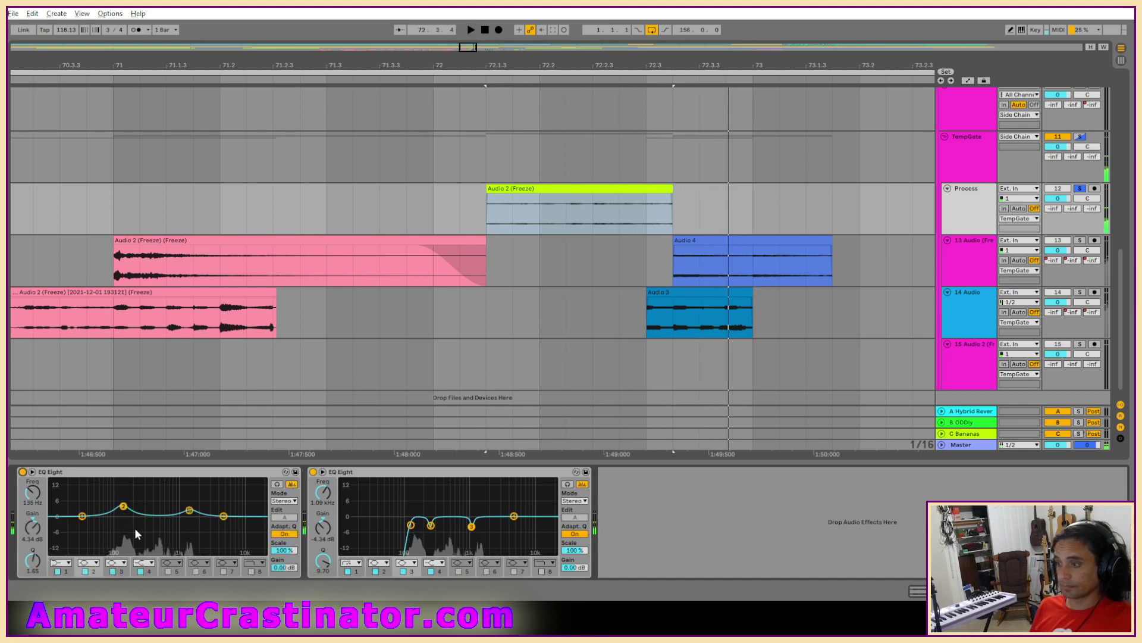
pyautogui.moveTo(83, 516); pyautogui.dragTo(157, 508)
pyautogui.press('space')
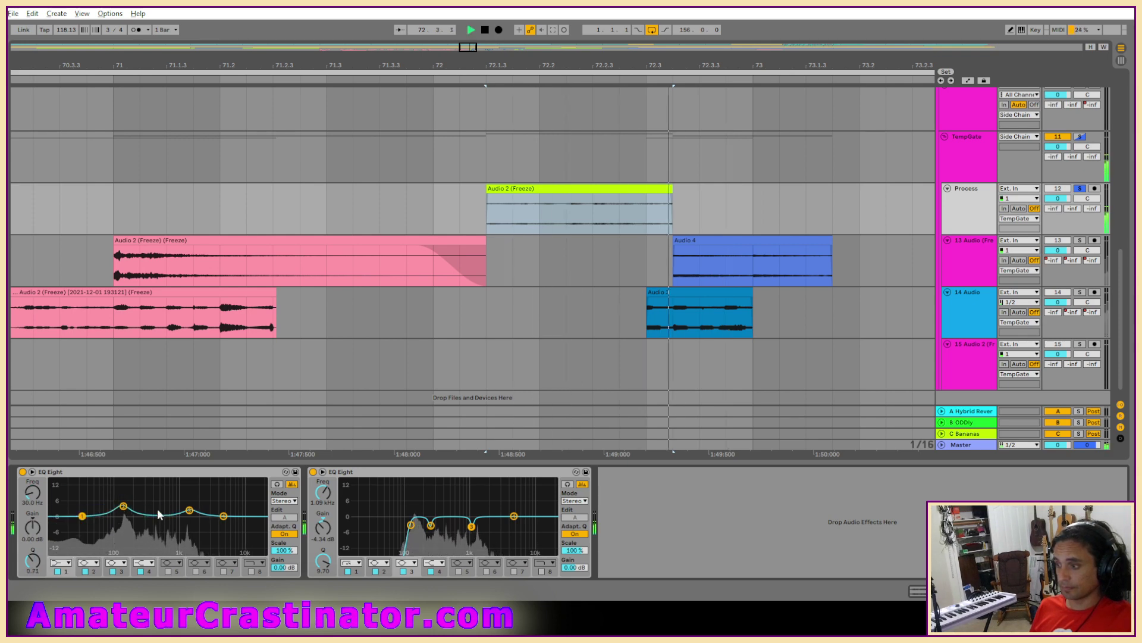
pyautogui.hotkey('ctrl', 'z')
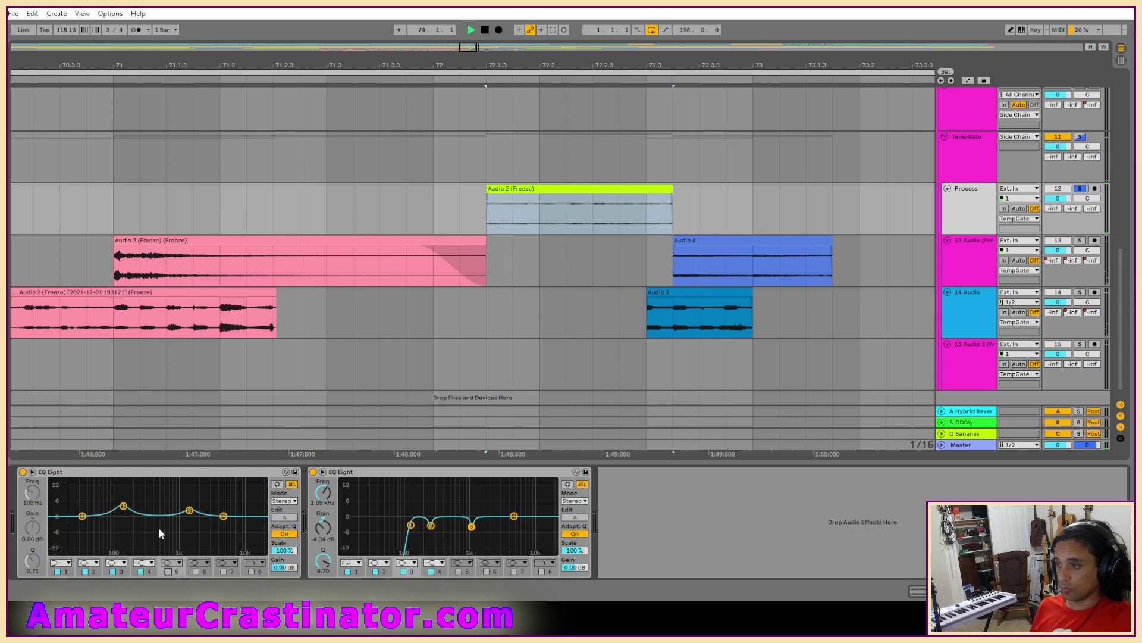
# Step: Enable band 5 in the first EQ Eight at 454 Hz with Q 3.92, set its gain to 2 dB, and replay the clip
pyautogui.click(168, 571)
pyautogui.moveTo(146, 516); pyautogui.dragTo(156, 509)
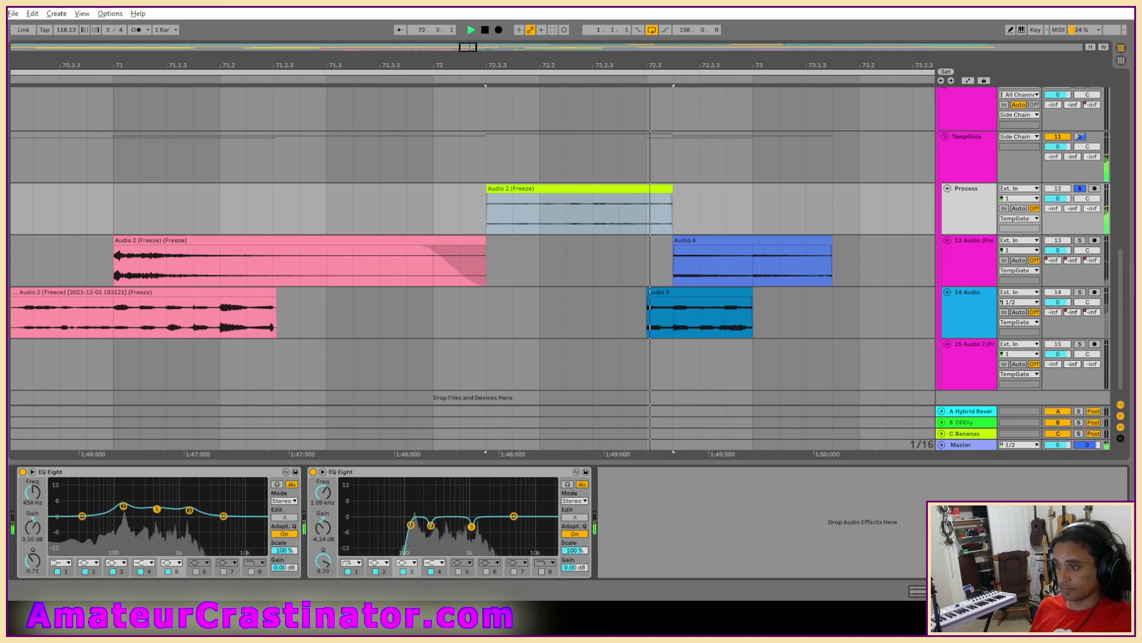
pyautogui.moveTo(32, 561); pyautogui.dragTo(32, 530)
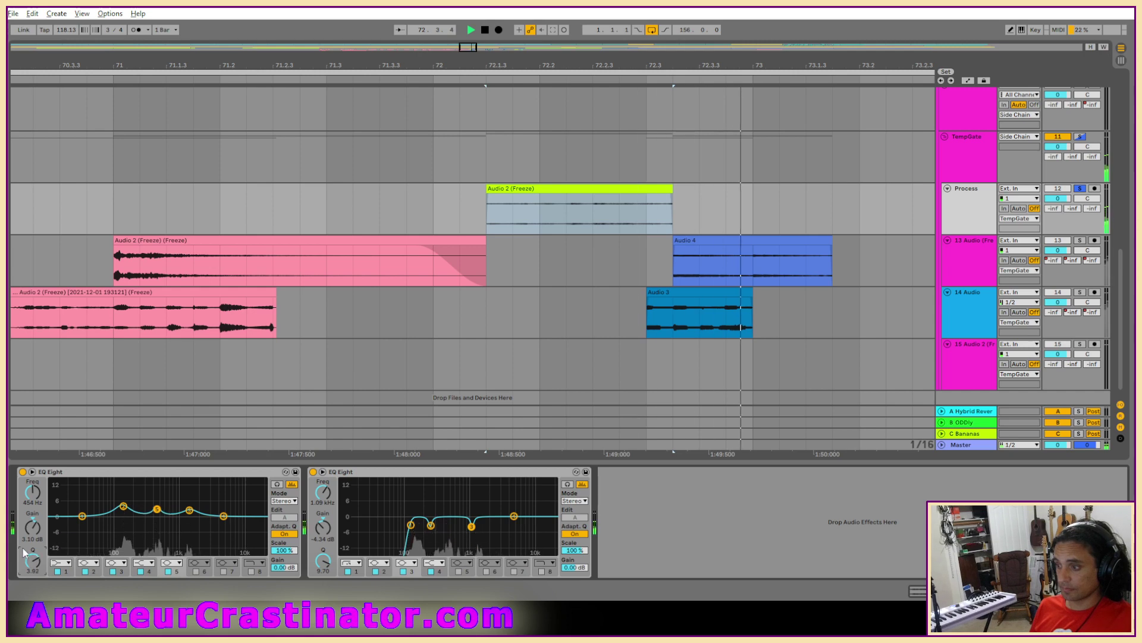
pyautogui.press('space')
pyautogui.click(33, 539)
pyautogui.write('2')
pyautogui.press('Return')
pyautogui.press('space')
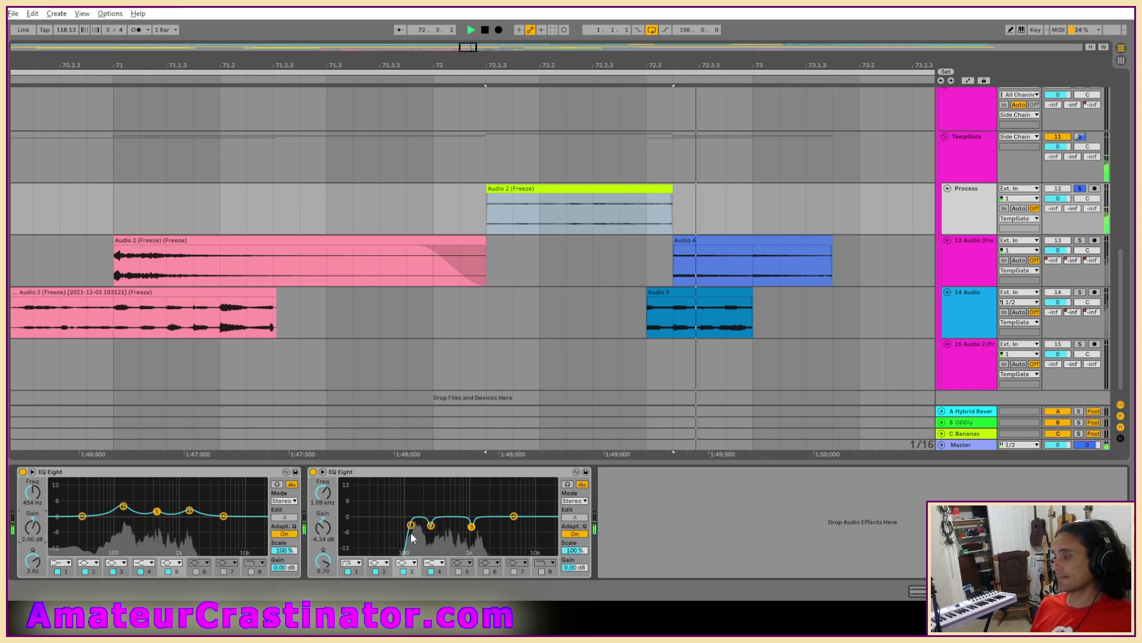
pyautogui.press('space')
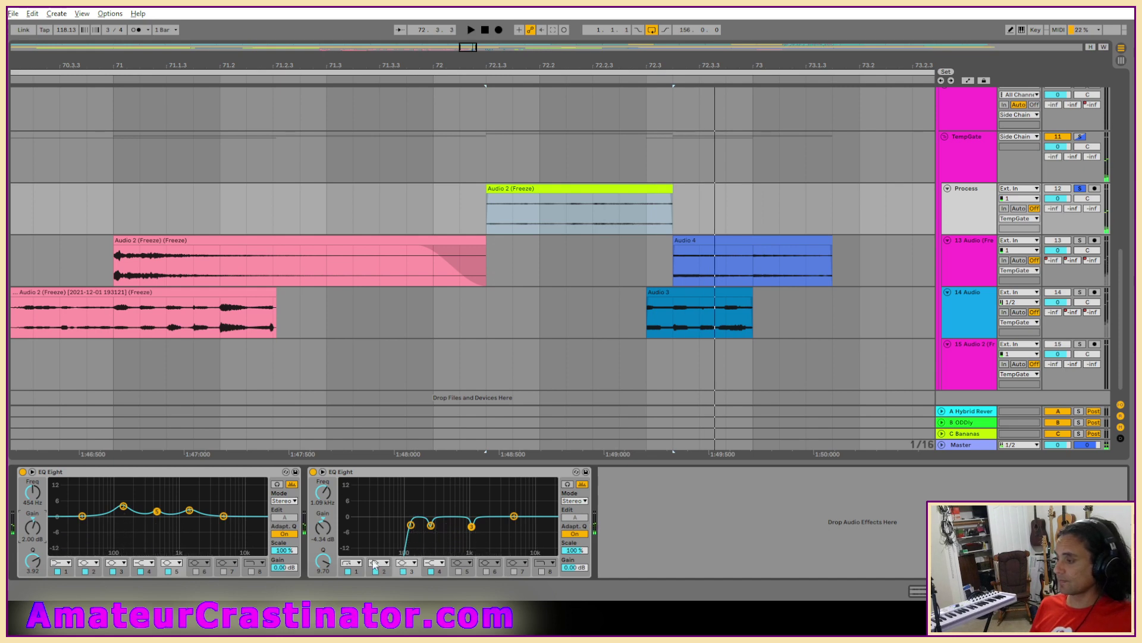
pyautogui.press('space')
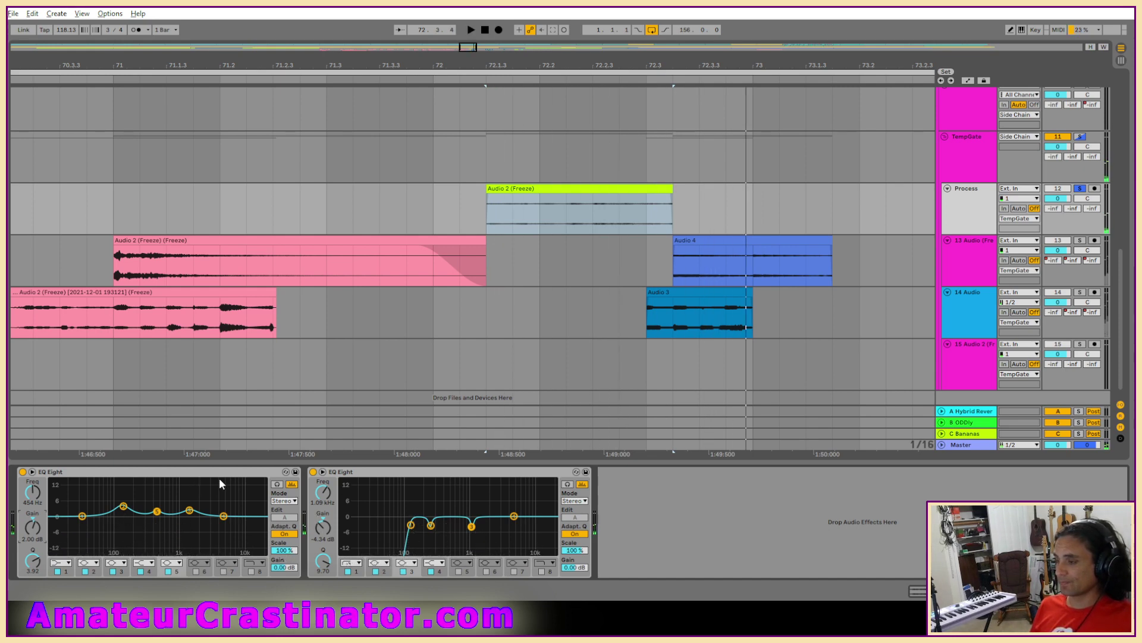
# Step: Select both EQ Eight devices, listen to the processed clip, and freeze the Process track
pyautogui.click(344, 474)
pyautogui.keyDown('shift'); pyautogui.click(280, 473); pyautogui.keyUp('shift')
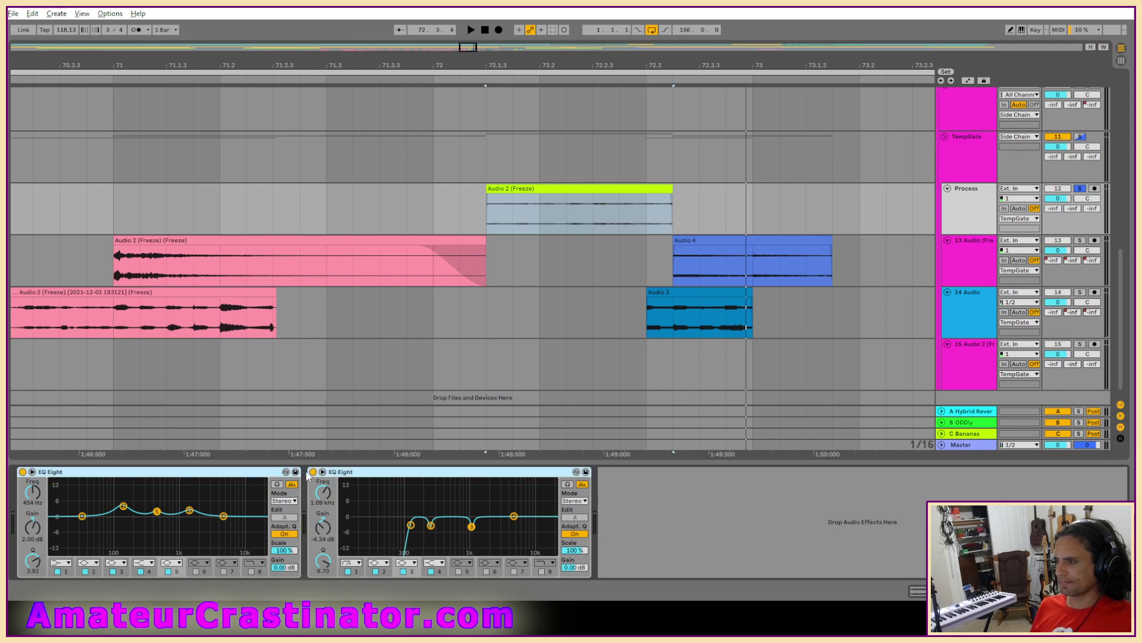
pyautogui.press('space')
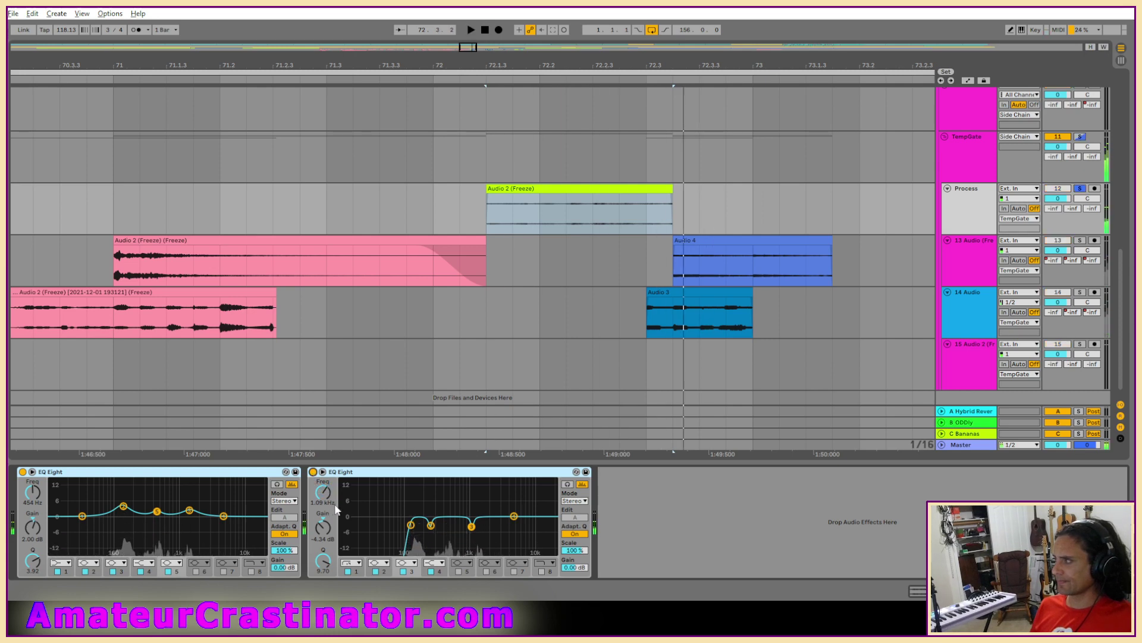
pyautogui.press('space')
pyautogui.press('space')
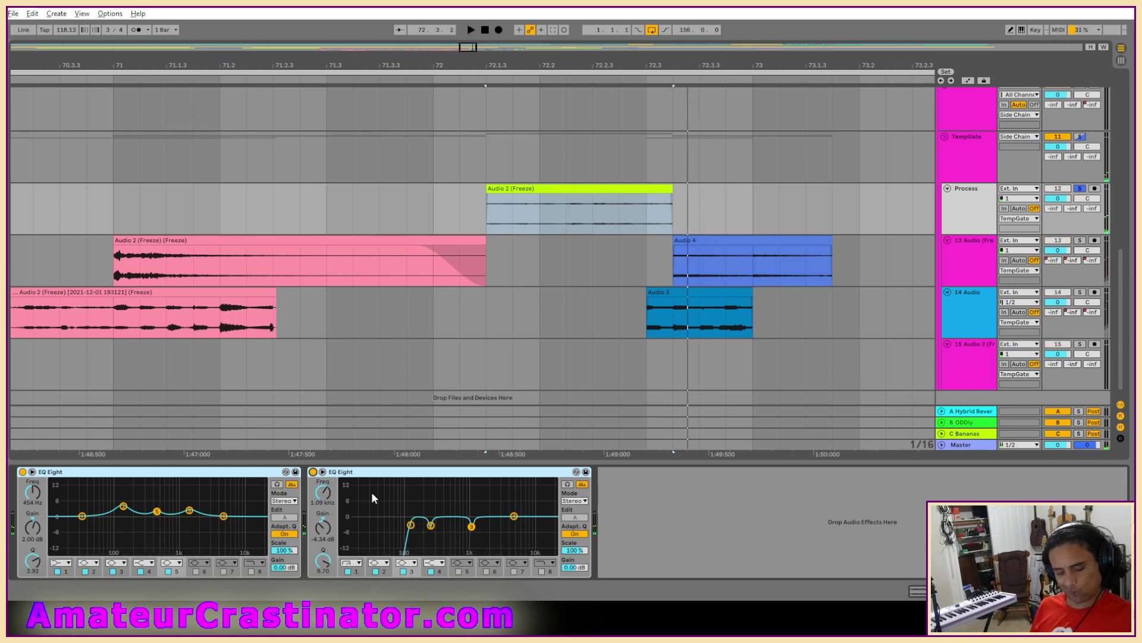
pyautogui.rightClick(965, 214)
pyautogui.click(987, 290)
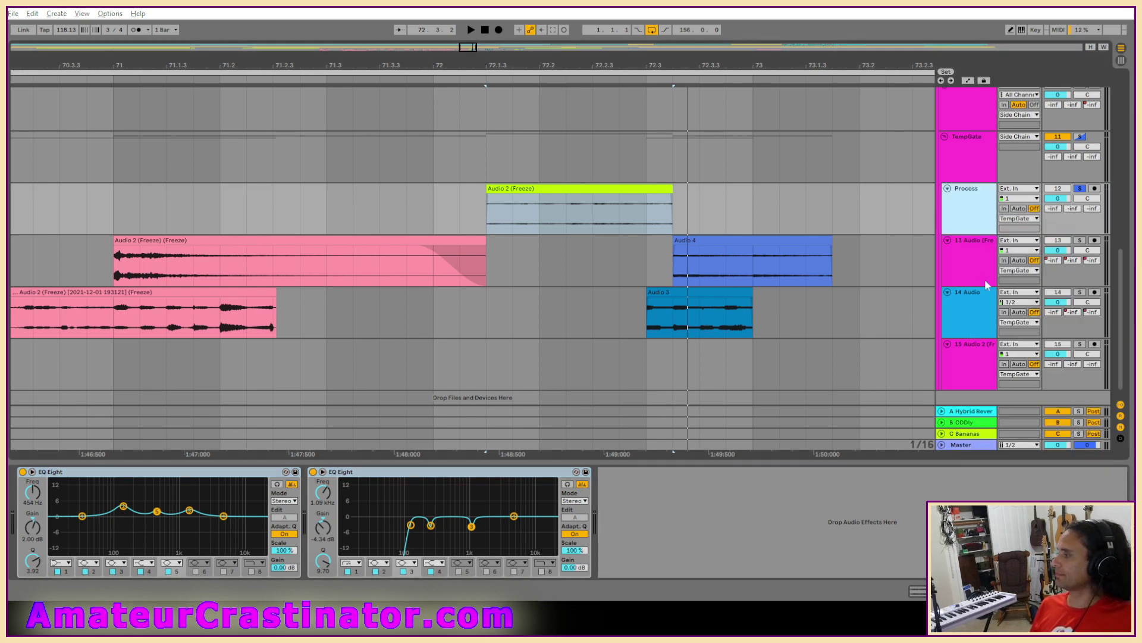
# Step: Recolor the Audio 2 (Freeze) clip on Process pink and flatten the frozen track
pyautogui.rightClick(574, 189)
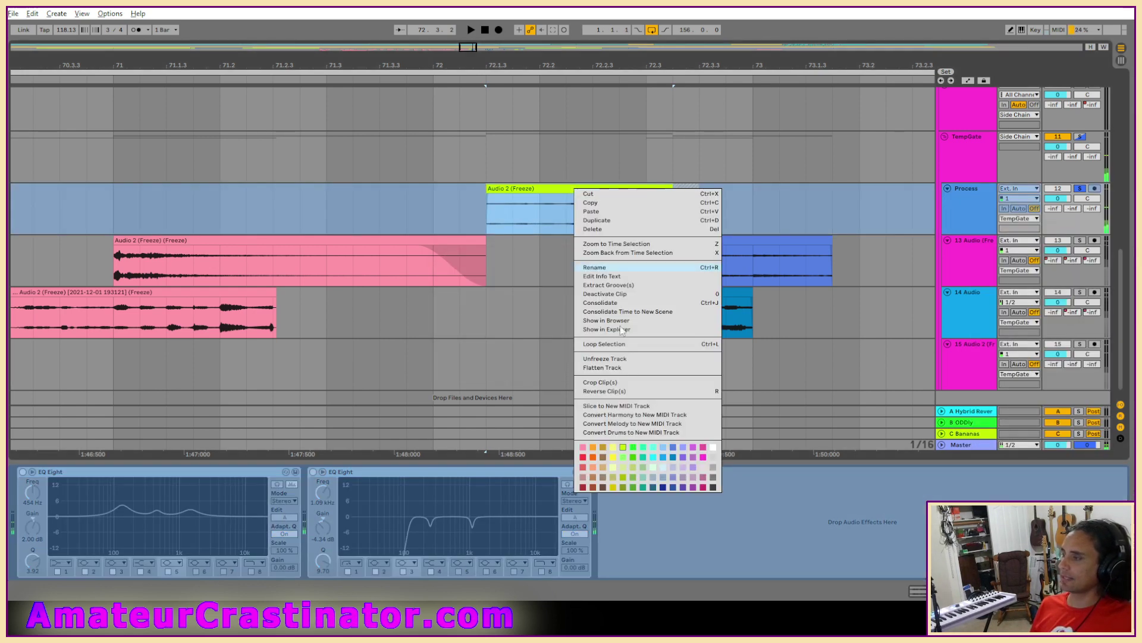
pyautogui.click(583, 447)
pyautogui.click(579, 188)
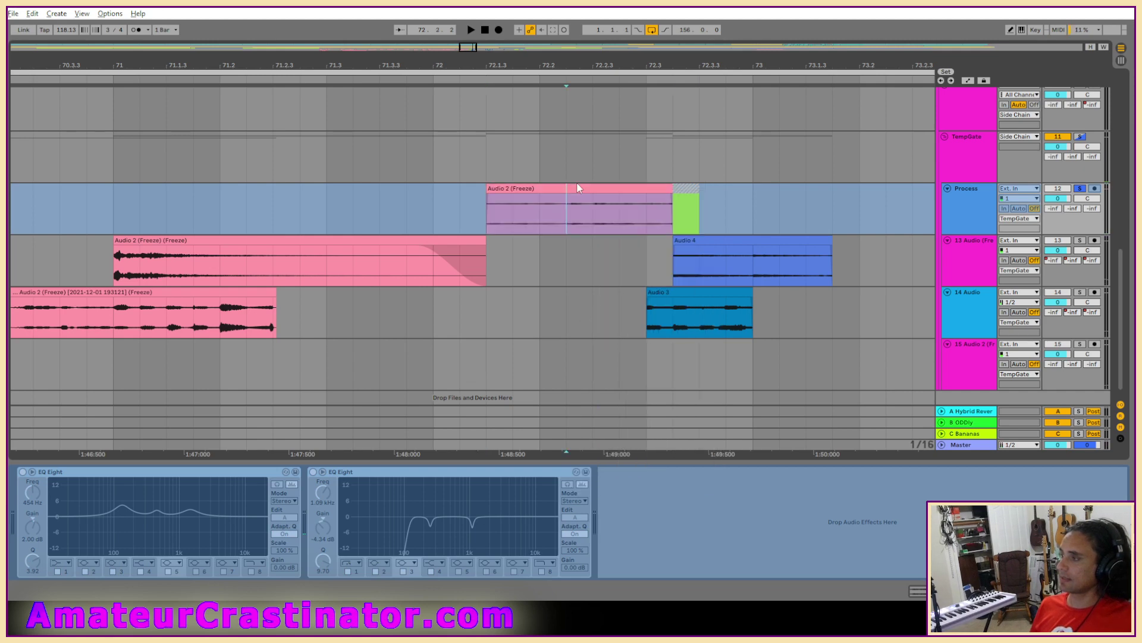
pyautogui.rightClick(956, 190)
pyautogui.click(983, 269)
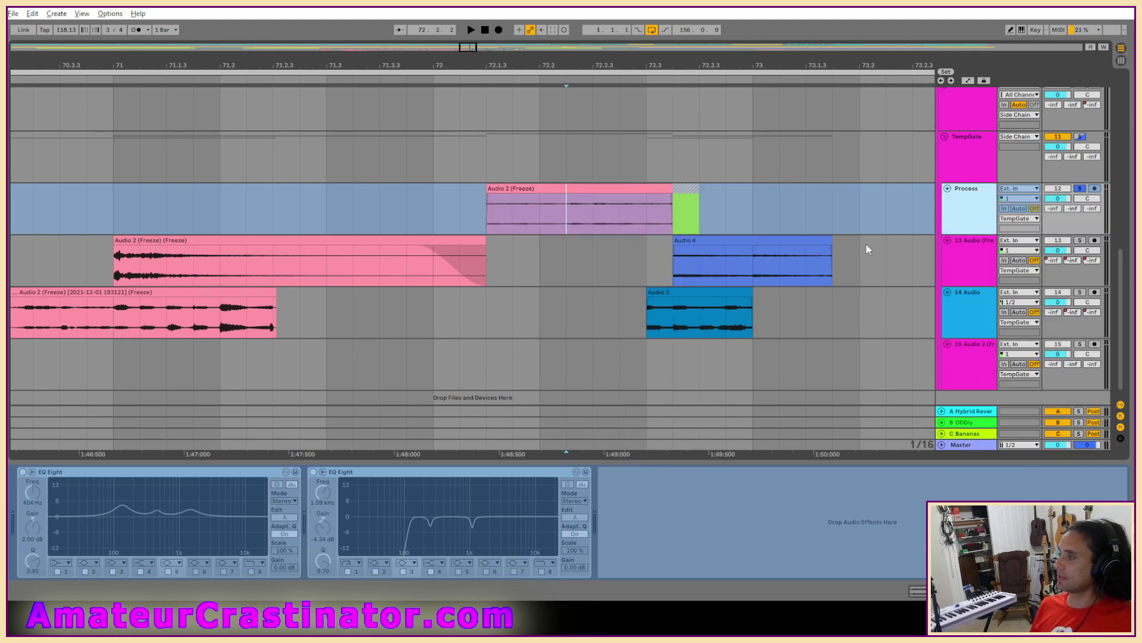
# Step: Move the pink Audio 2 (Freeze) (Freeze) clip from Process down to track 13 and delete the leftover tail clip on Process
pyautogui.rightClick(594, 188)
pyautogui.click(604, 455)
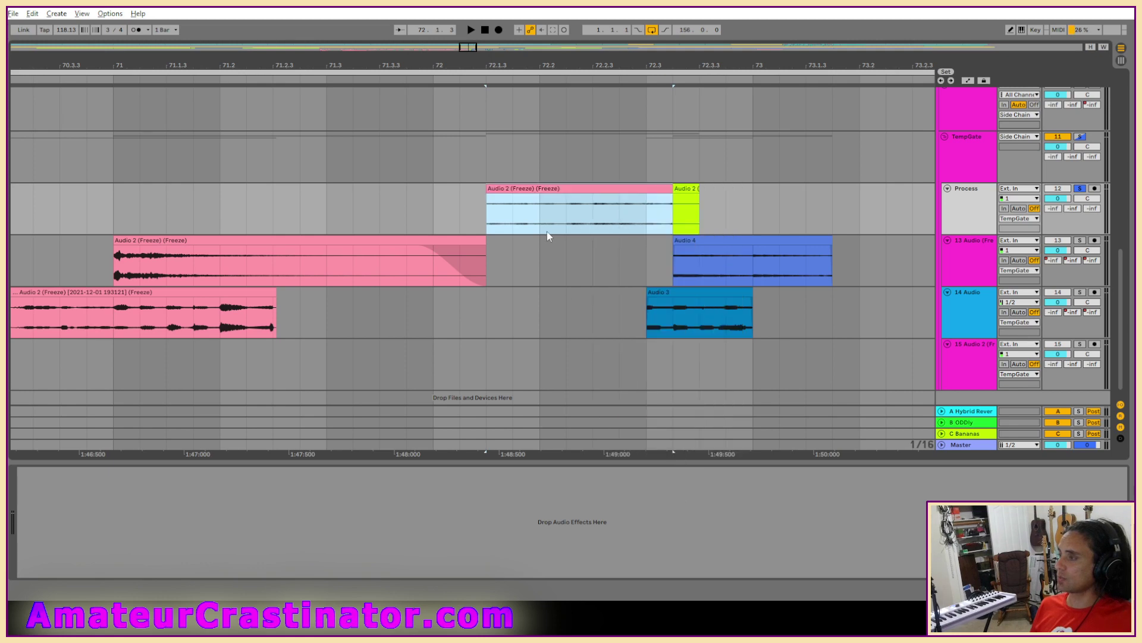
pyautogui.click(546, 247)
pyautogui.click(543, 189)
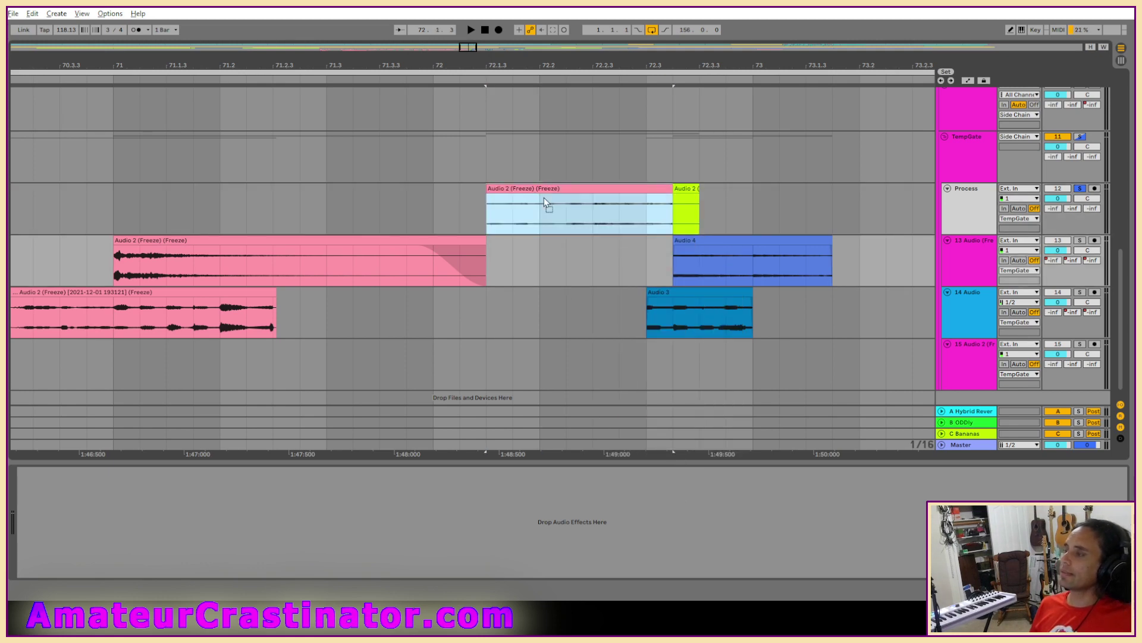
pyautogui.moveTo(641, 201); pyautogui.dragTo(742, 186)
pyautogui.click(647, 190)
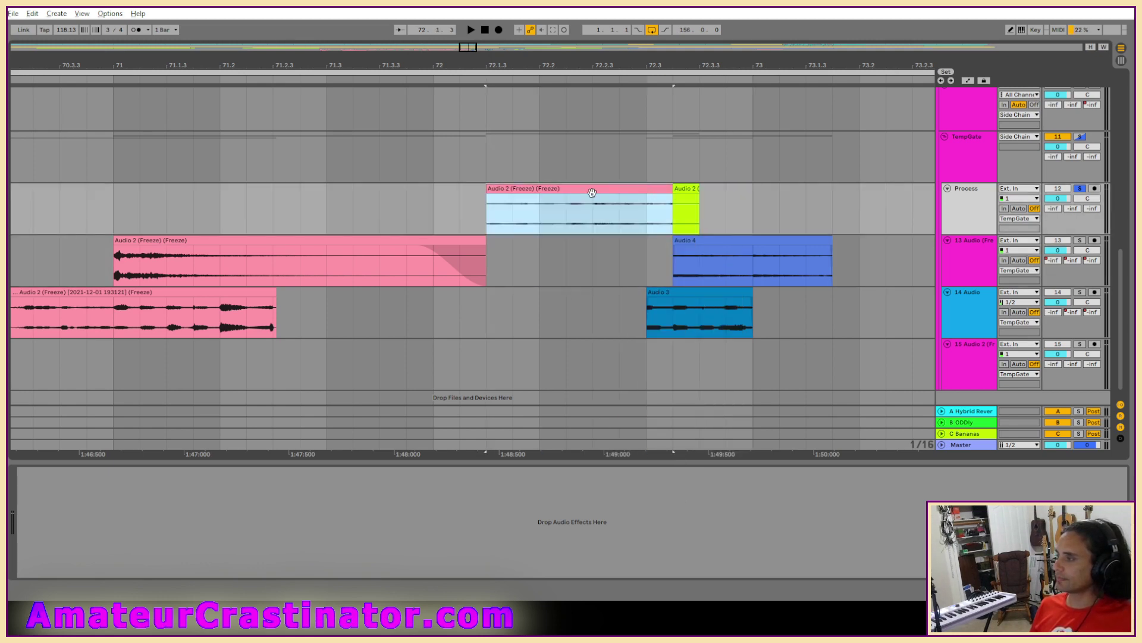
pyautogui.moveTo(591, 189); pyautogui.dragTo(736, 198)
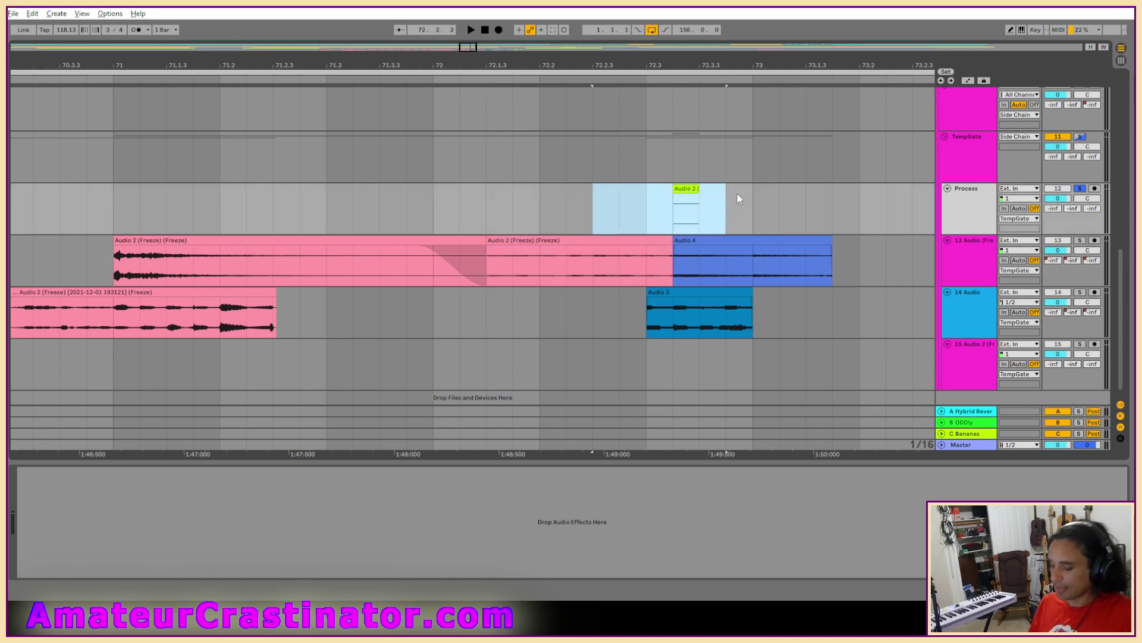
pyautogui.press('Delete')
# Step: Move the Audio 4 clip from track 13 up to Process, add an EQ Eight, and listen to the clip
pyautogui.moveTo(692, 244); pyautogui.dragTo(701, 215)
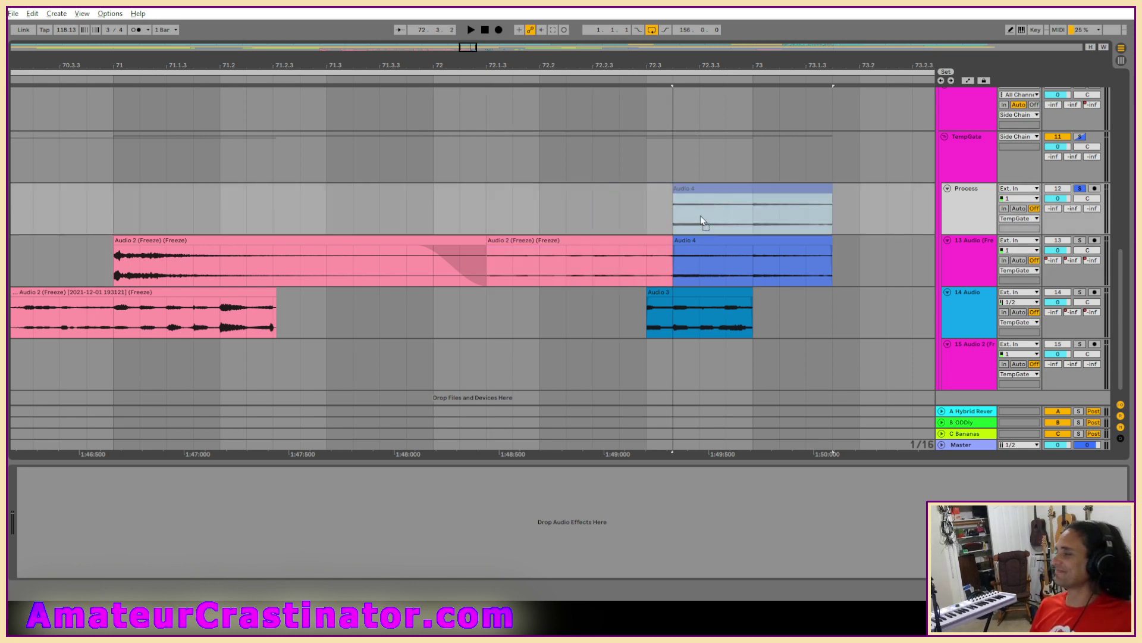
pyautogui.press('space')
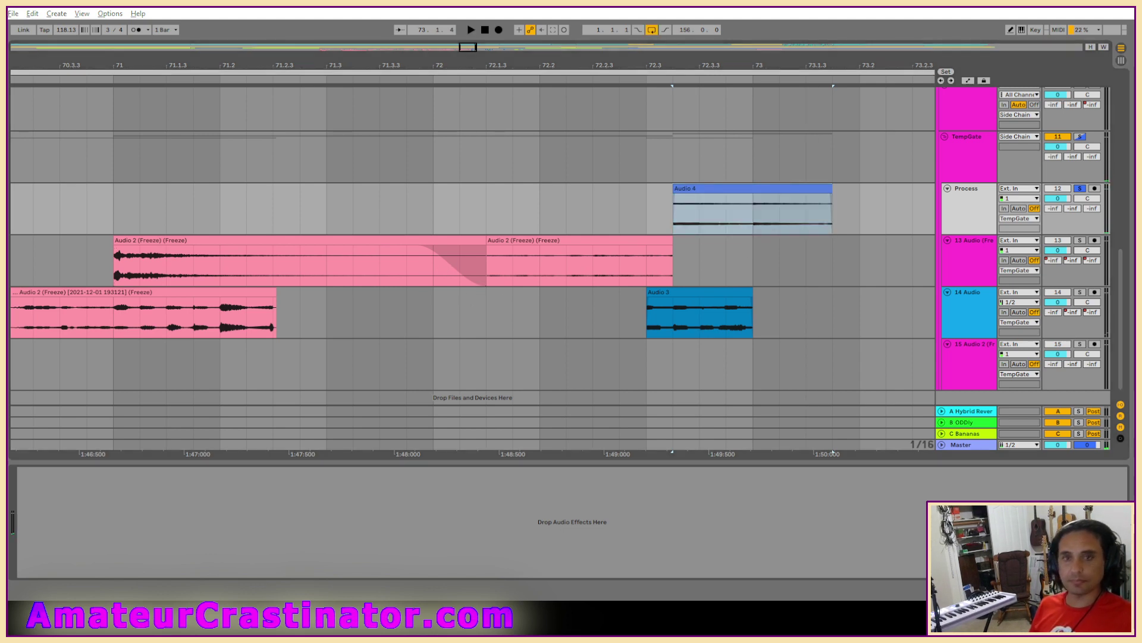
pyautogui.press('space')
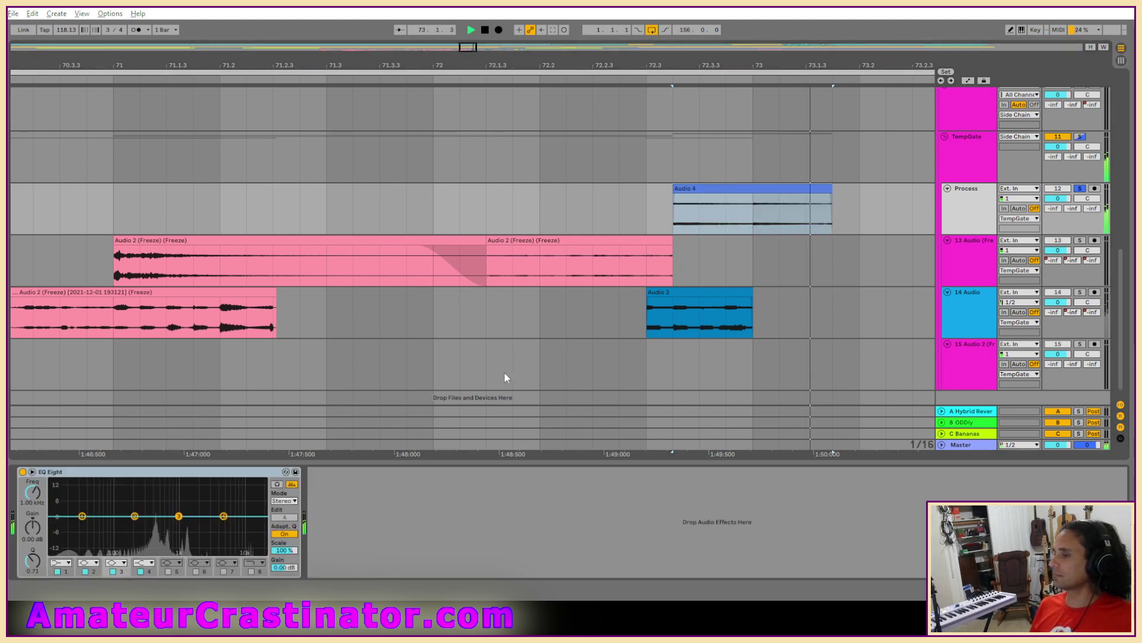
pyautogui.press('space')
pyautogui.press('space')
pyautogui.press('space')
# Step: Set EQ Eight band 1 to the gentler low-cut shape at 212 Hz and replay the Audio 4 clip
pyautogui.click(61, 562)
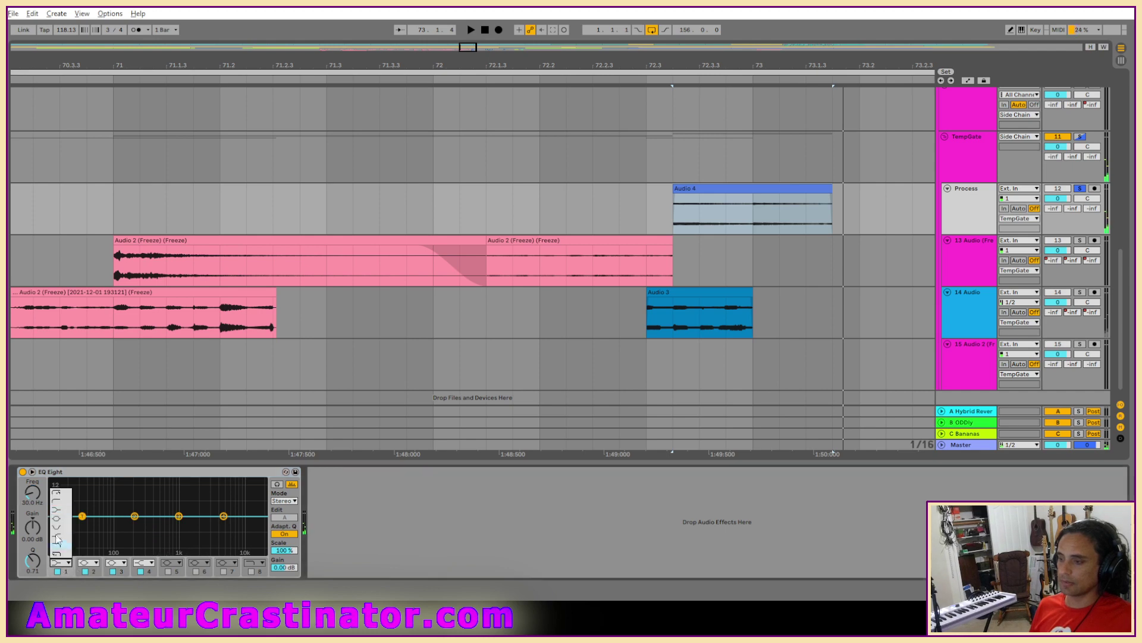
pyautogui.click(54, 503)
pyautogui.press('space')
pyautogui.moveTo(32, 496); pyautogui.dragTo(31, 468)
pyautogui.press('space')
pyautogui.press('space')
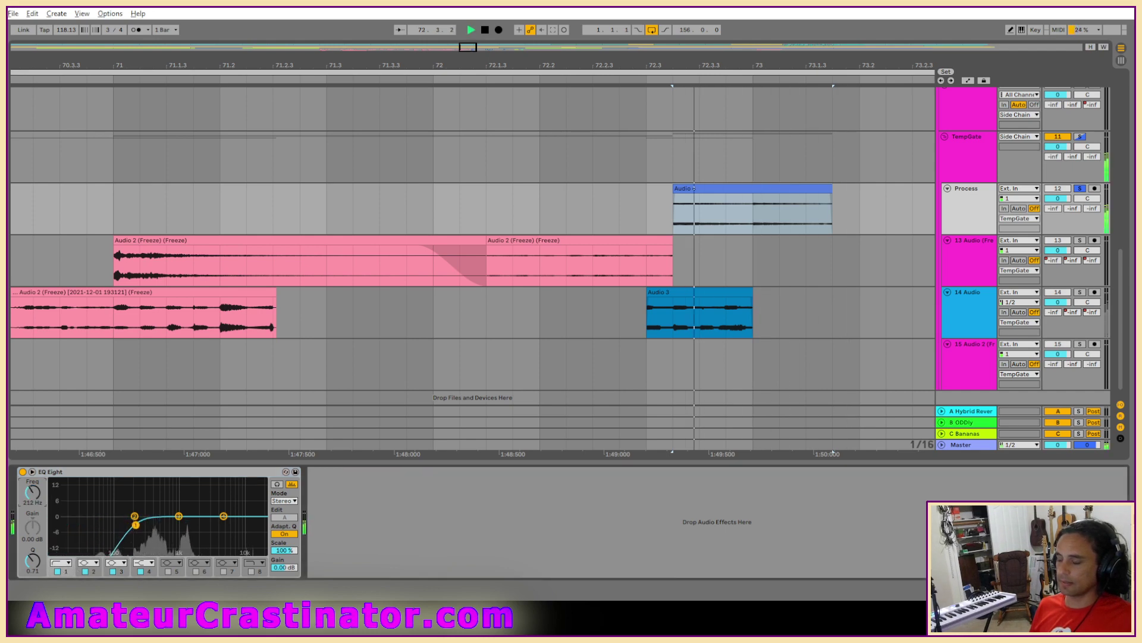
pyautogui.press('space')
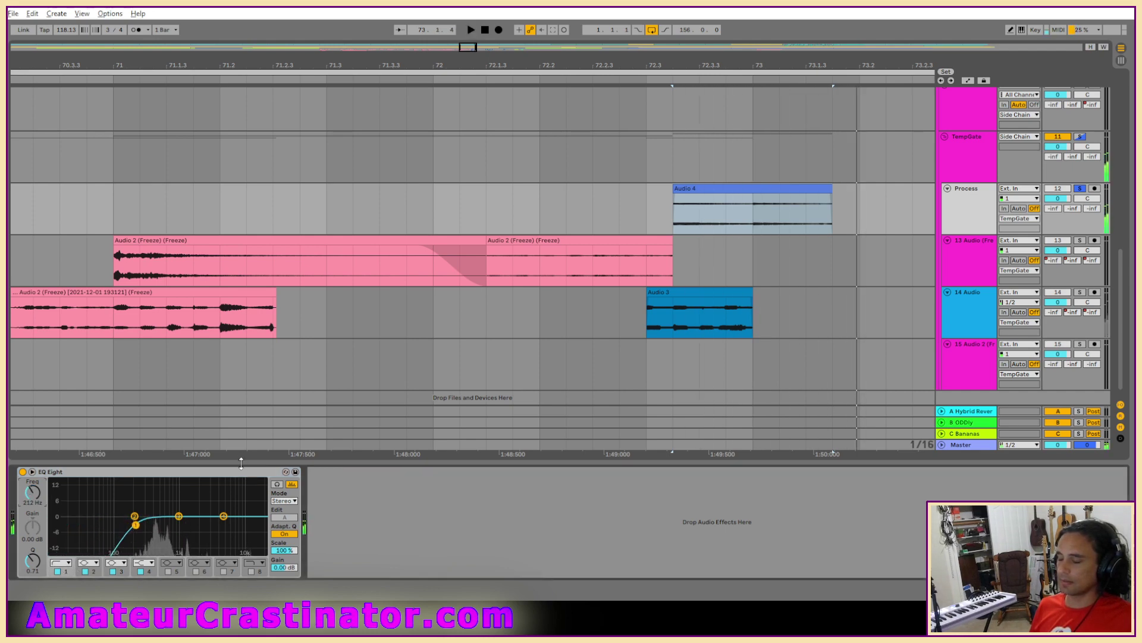
pyautogui.click(241, 463)
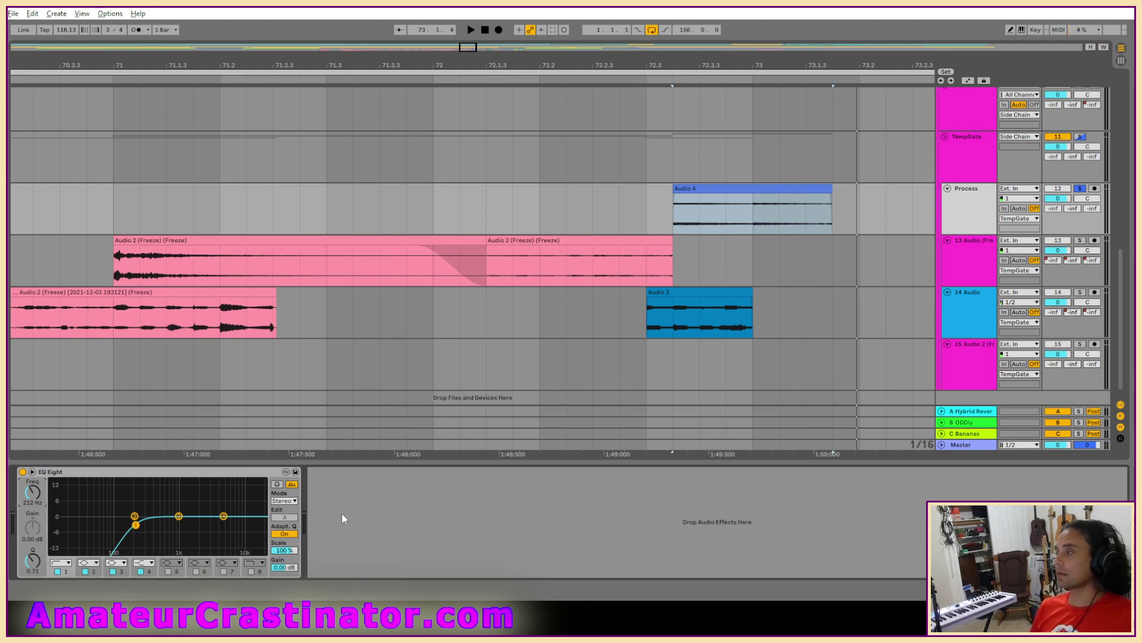
pyautogui.press('space')
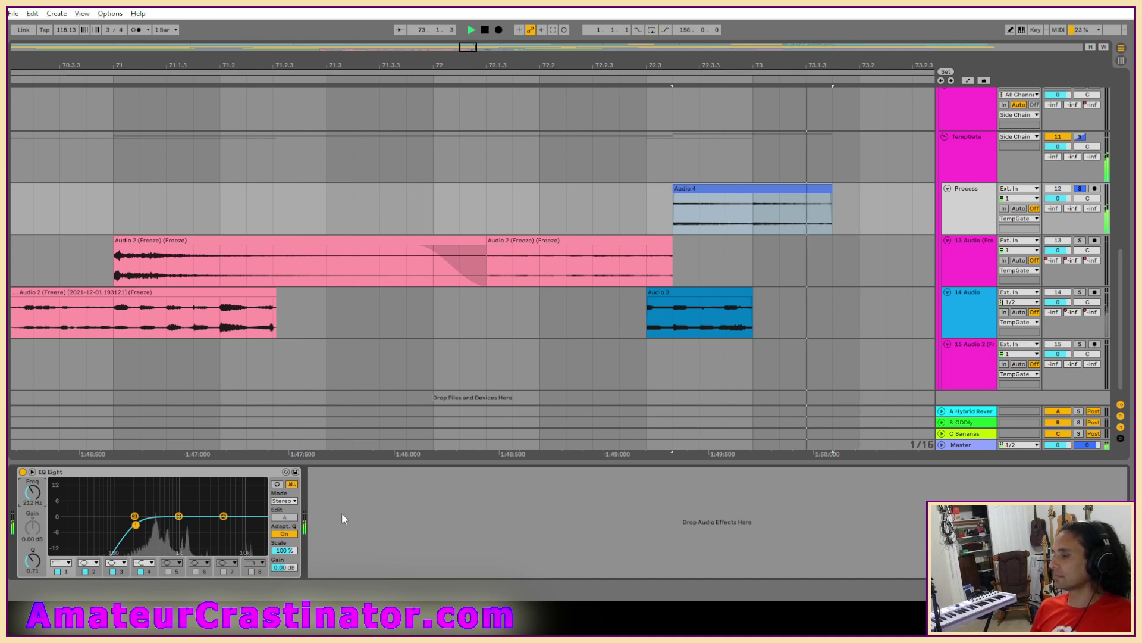
pyautogui.hotkey('ctrl', 'l')
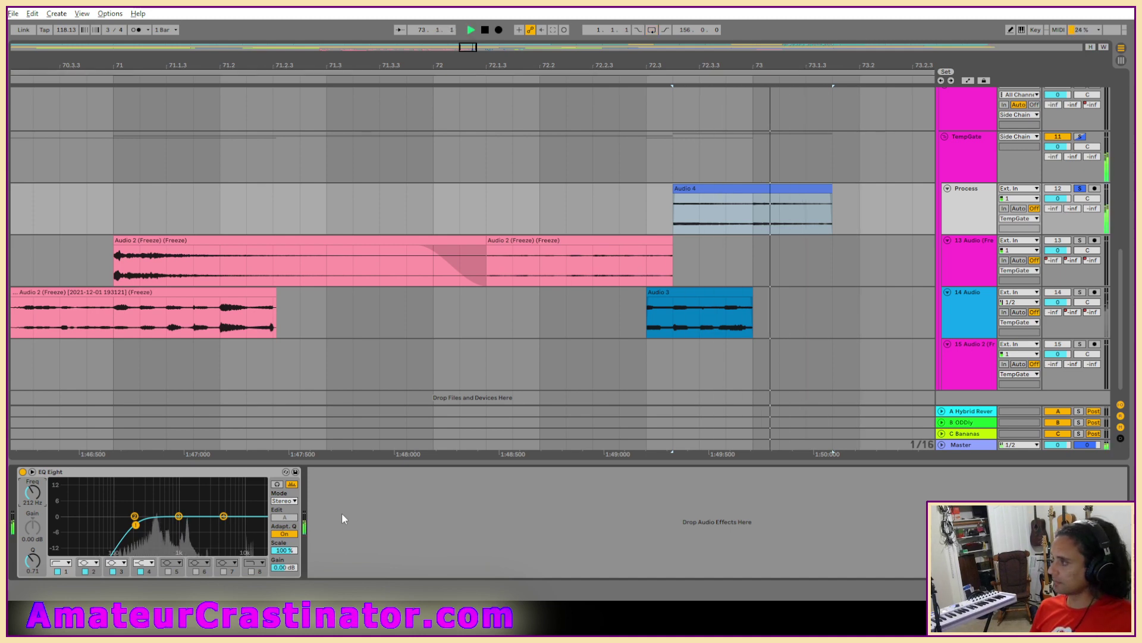
pyautogui.press('space')
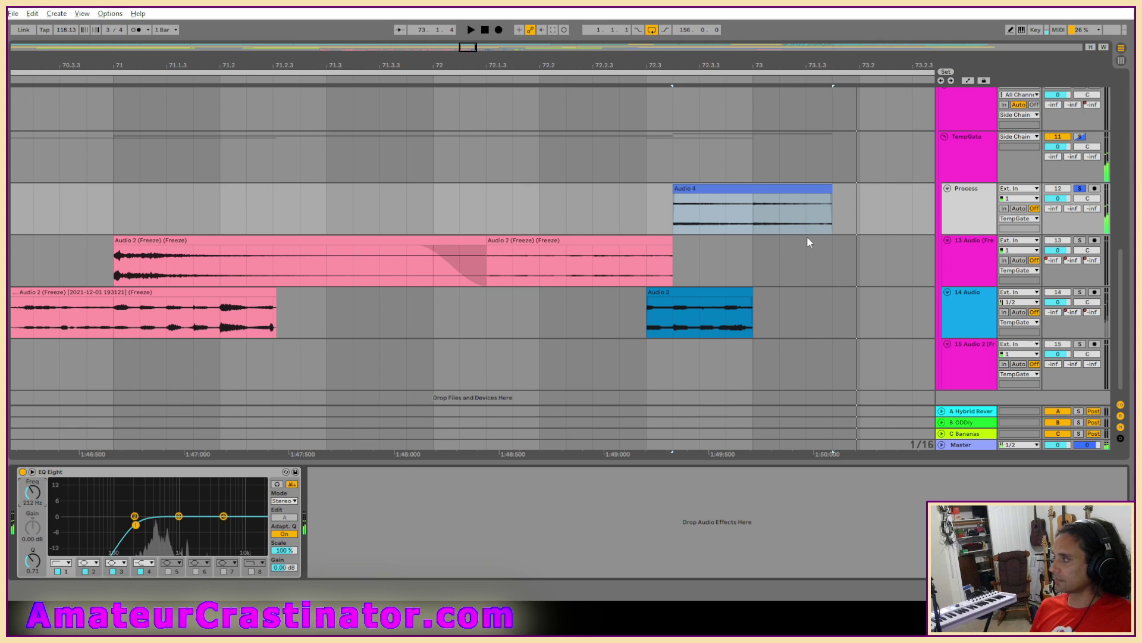
# Step: Freeze the Process track with the Audio 4 clip and flatten it
pyautogui.rightClick(971, 204)
pyautogui.click(989, 277)
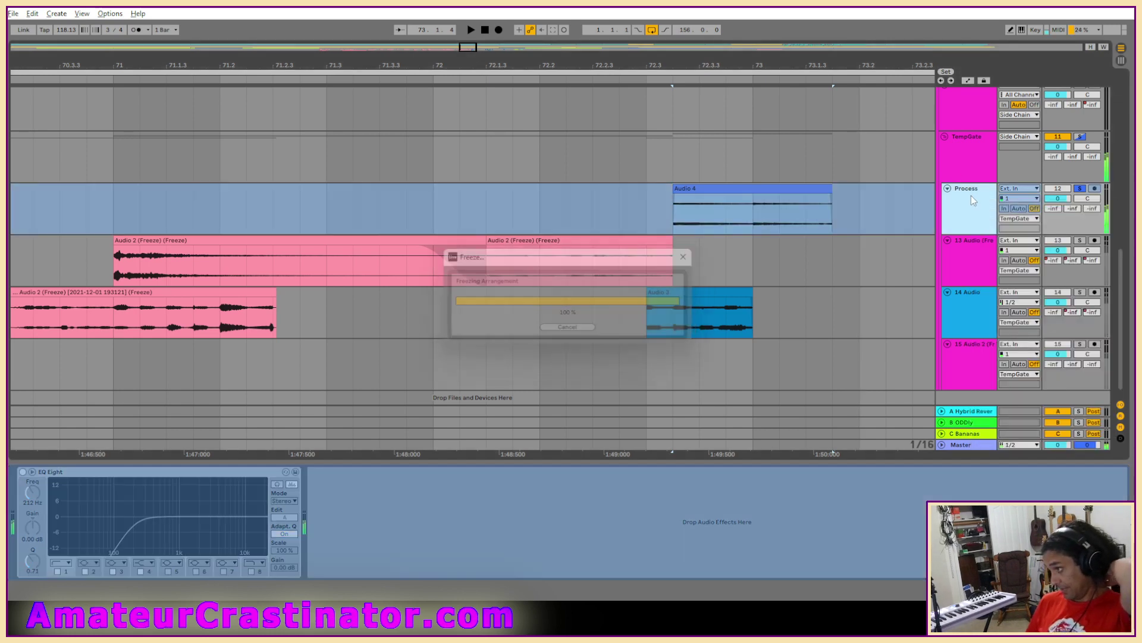
pyautogui.rightClick(966, 195)
pyautogui.click(997, 265)
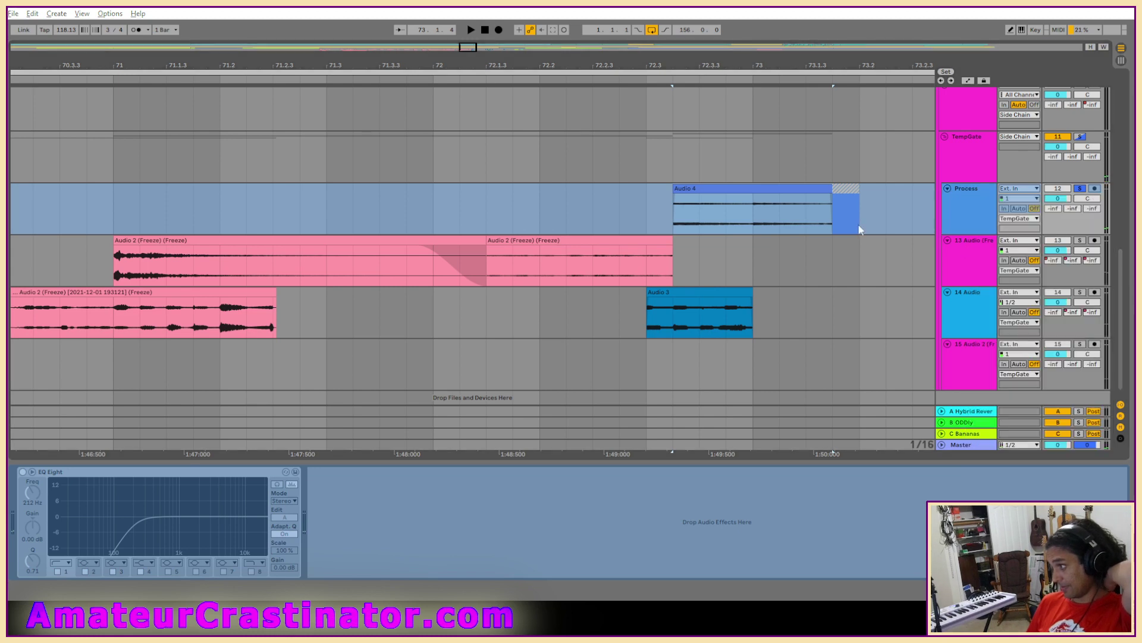
pyautogui.rightClick(965, 212)
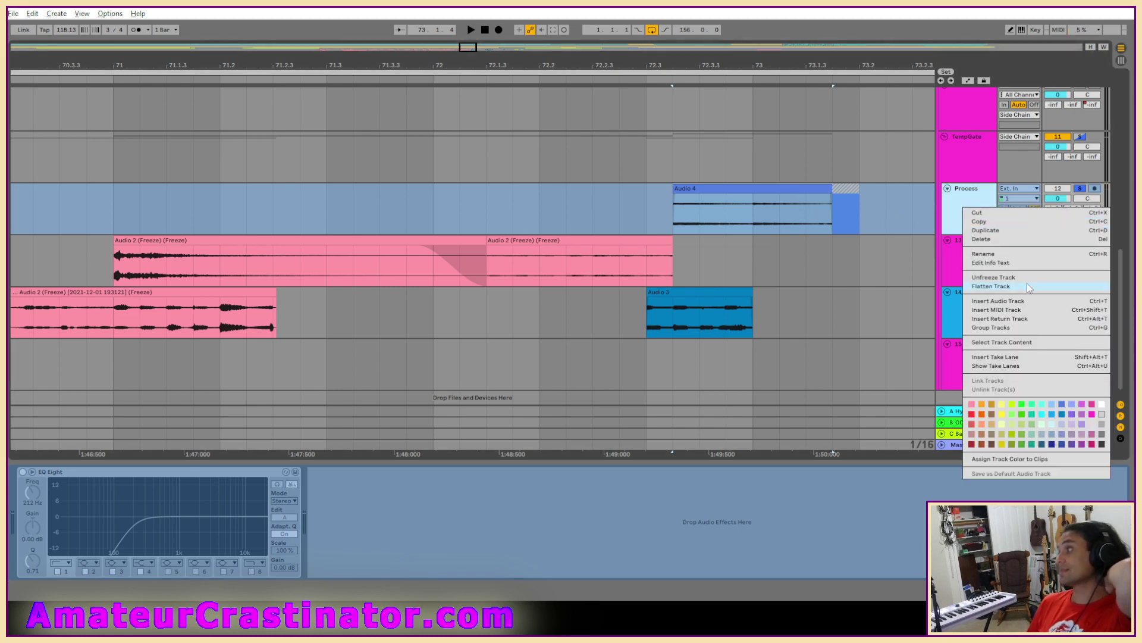
pyautogui.click(982, 278)
# Step: Recolor the Audio 4 (Freeze) clip pink and move it down to track 13, deleting the leftover tail clip on Process
pyautogui.rightClick(775, 192)
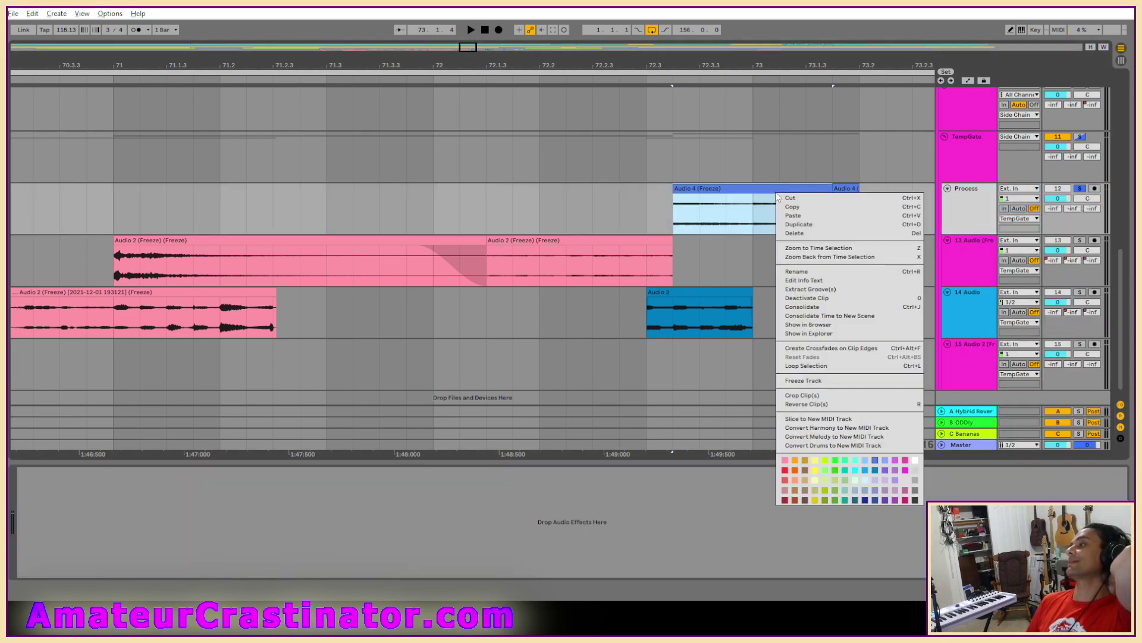
pyautogui.click(786, 461)
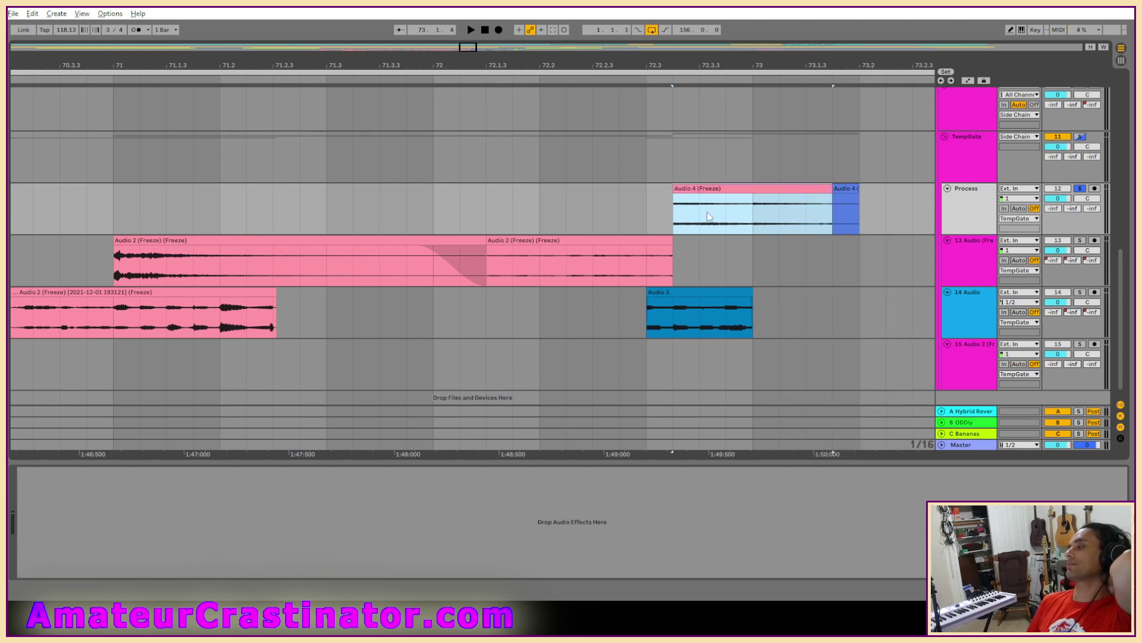
pyautogui.moveTo(725, 185); pyautogui.dragTo(736, 244)
pyautogui.moveTo(780, 208); pyautogui.dragTo(891, 186)
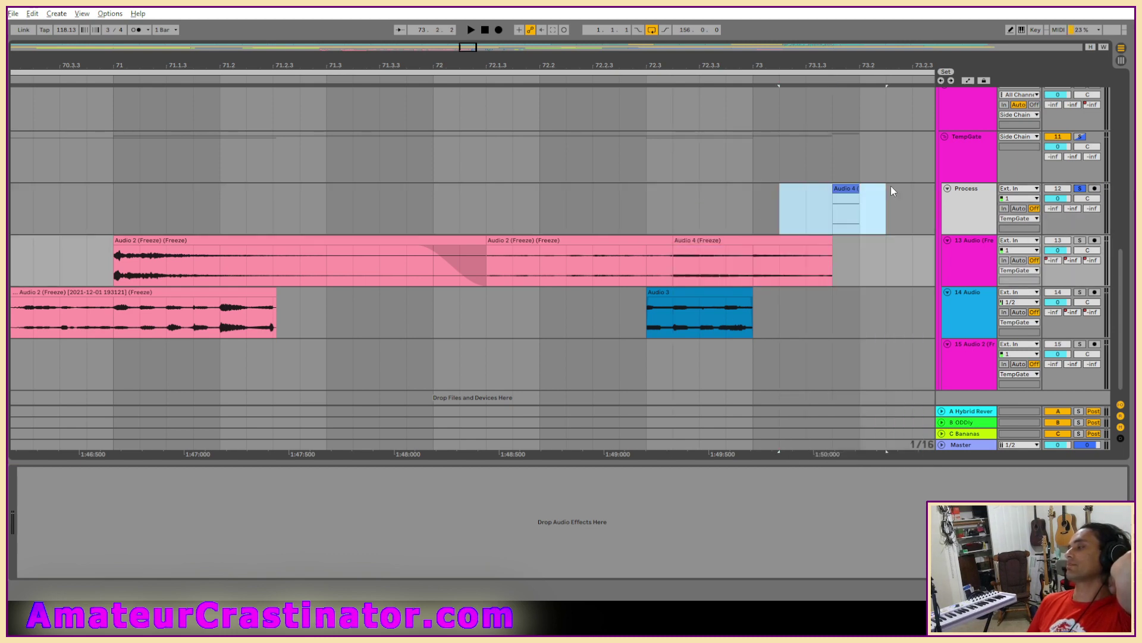
pyautogui.press('Delete')
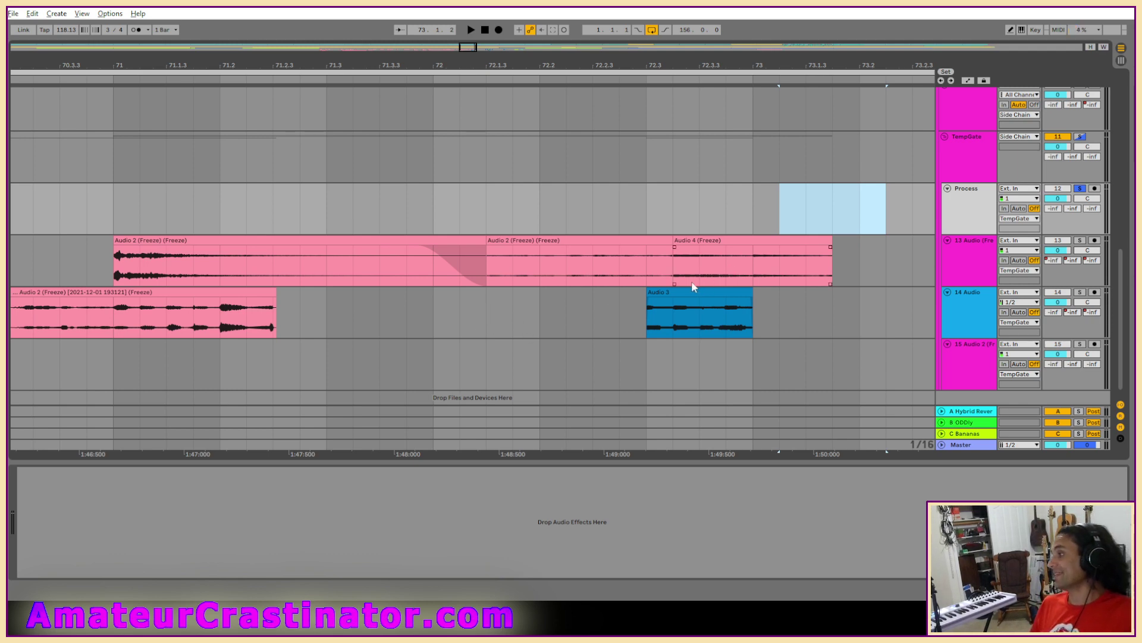
# Step: Move the Audio 3 clip from track 14 up to Process and turn off the solo
pyautogui.moveTo(686, 294); pyautogui.dragTo(676, 225)
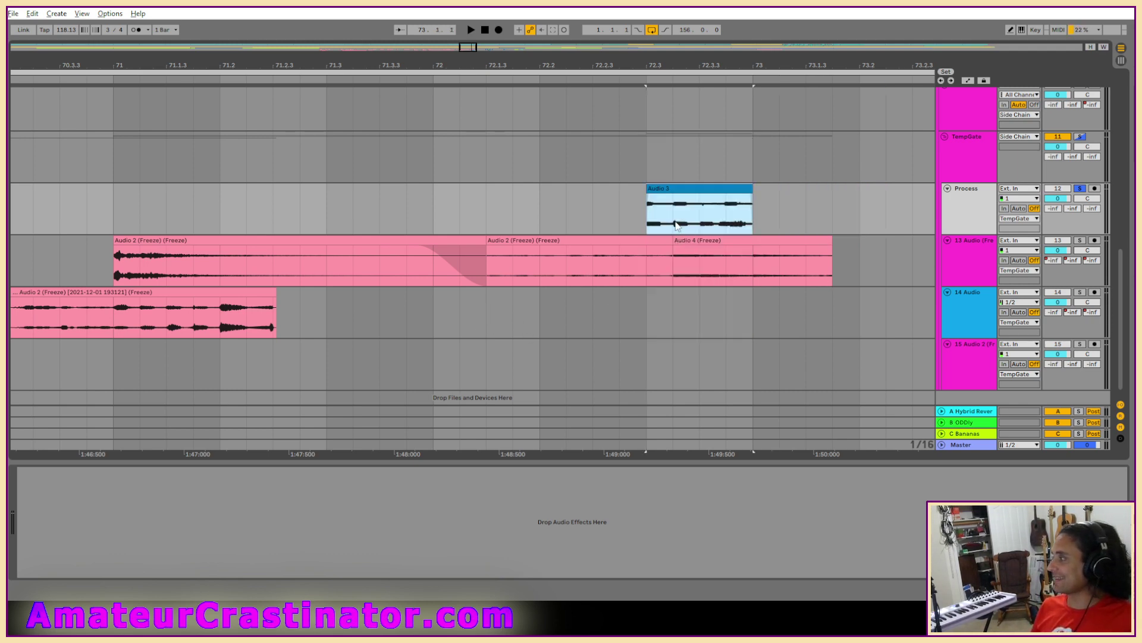
pyautogui.press('space')
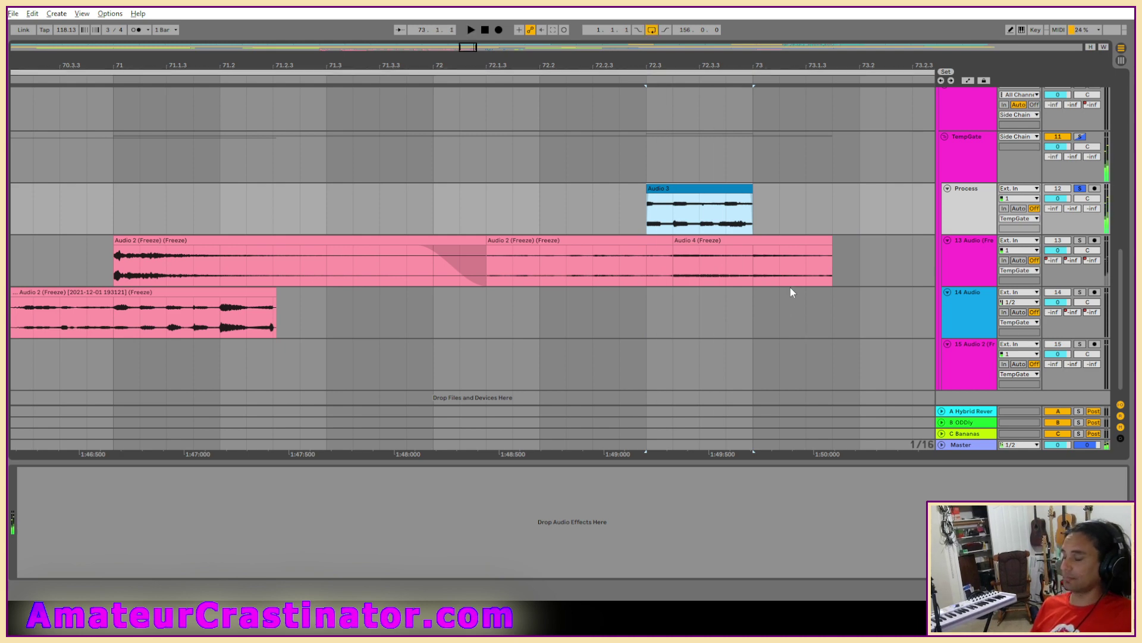
pyautogui.press('s')
pyautogui.press('space')
# Step: Play the mix from bar 71 and add an EQ Eight to Process with a steep low cut at 70.6 Hz on band 1
pyautogui.click(125, 240)
pyautogui.press('space')
pyautogui.press('space')
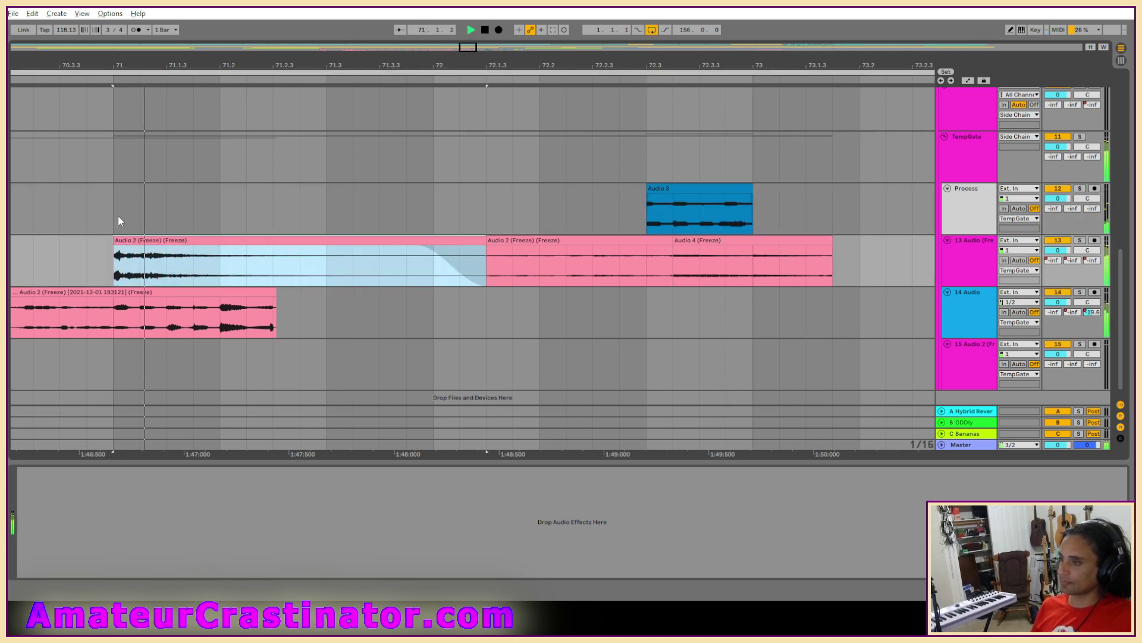
pyautogui.click(120, 213)
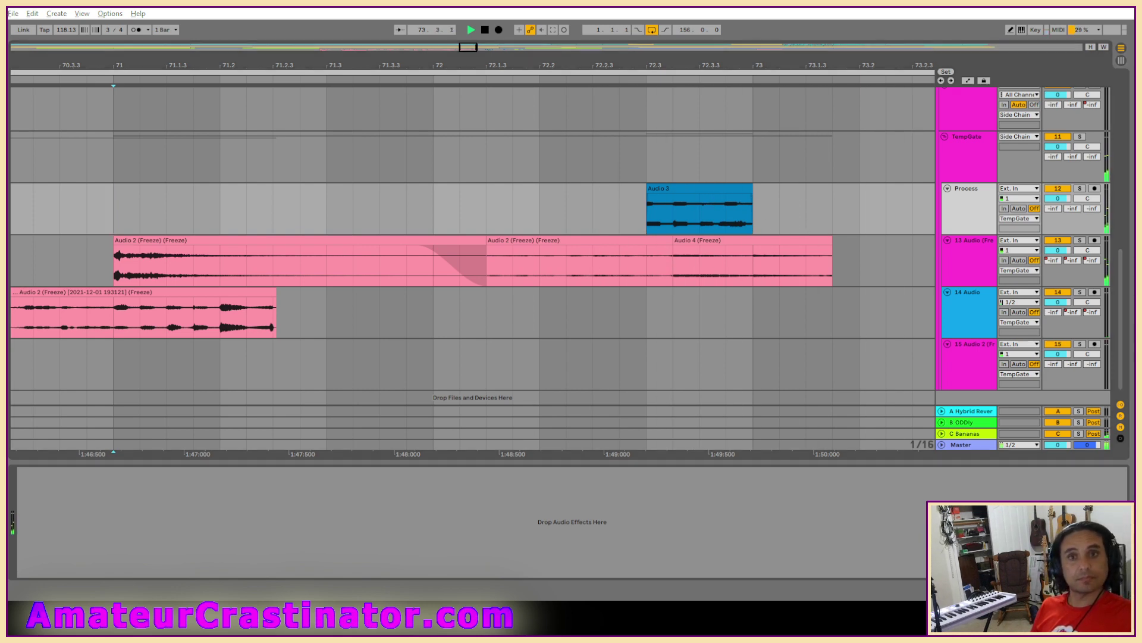
pyautogui.click(484, 401)
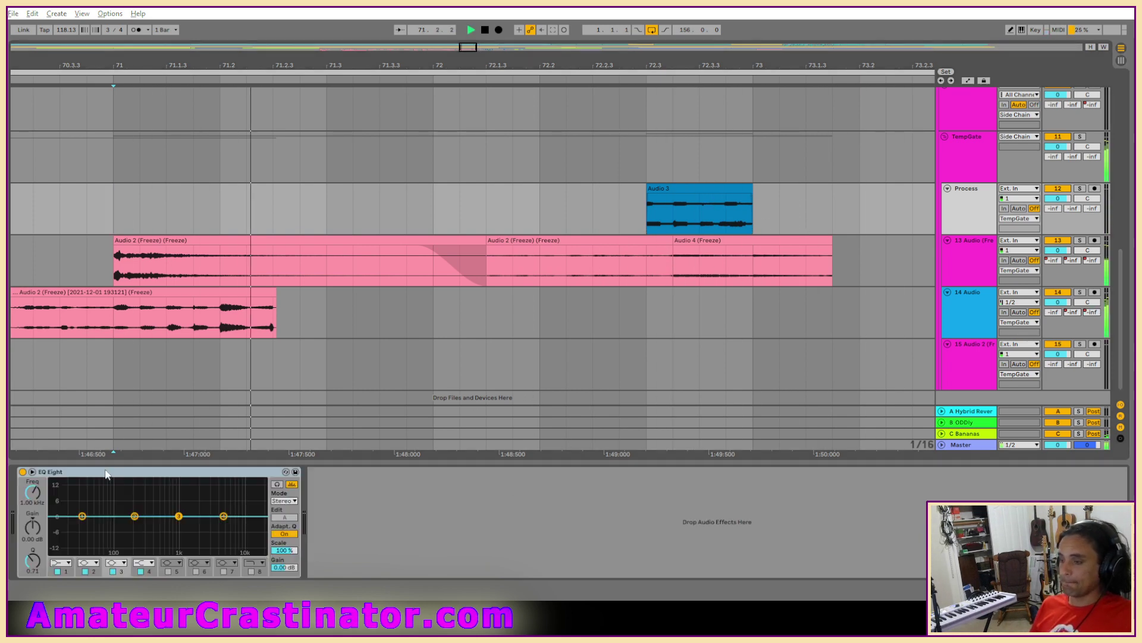
pyautogui.click(60, 563)
pyautogui.click(55, 494)
pyautogui.moveTo(33, 492)
pyautogui.mouseDown()
pyautogui.moveTo(32, 510)
pyautogui.moveTo(32, 479)
pyautogui.mouseUp()
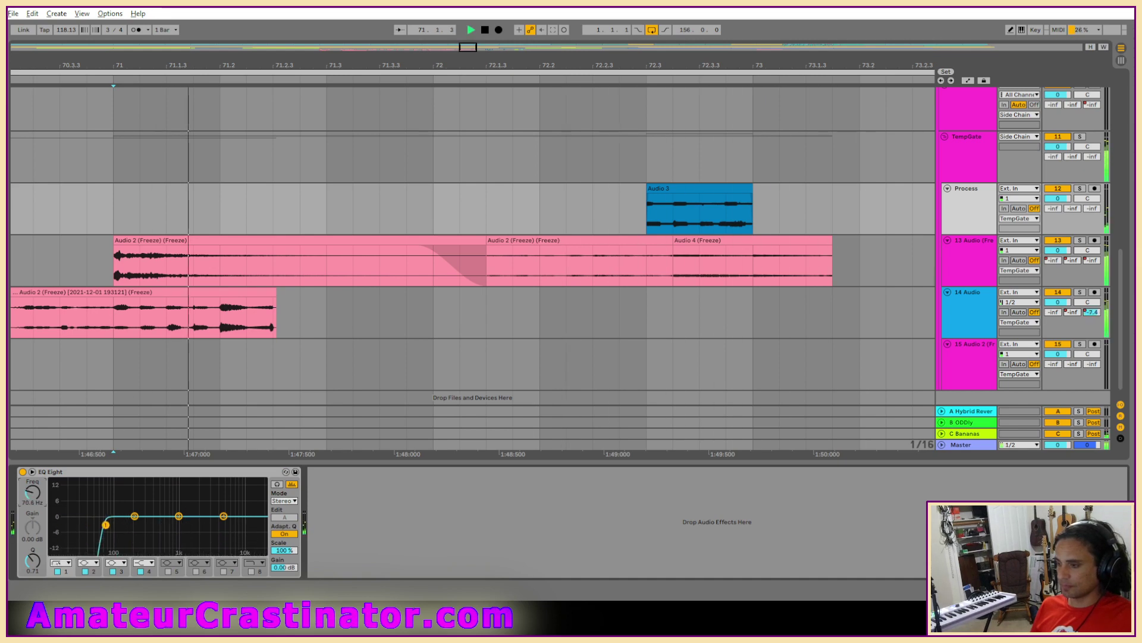
# Step: Switch band 1 to the gentler low-cut shape and set its frequency to 242 Hz
pyautogui.click(60, 562)
pyautogui.click(57, 554)
pyautogui.click(61, 563)
pyautogui.click(53, 503)
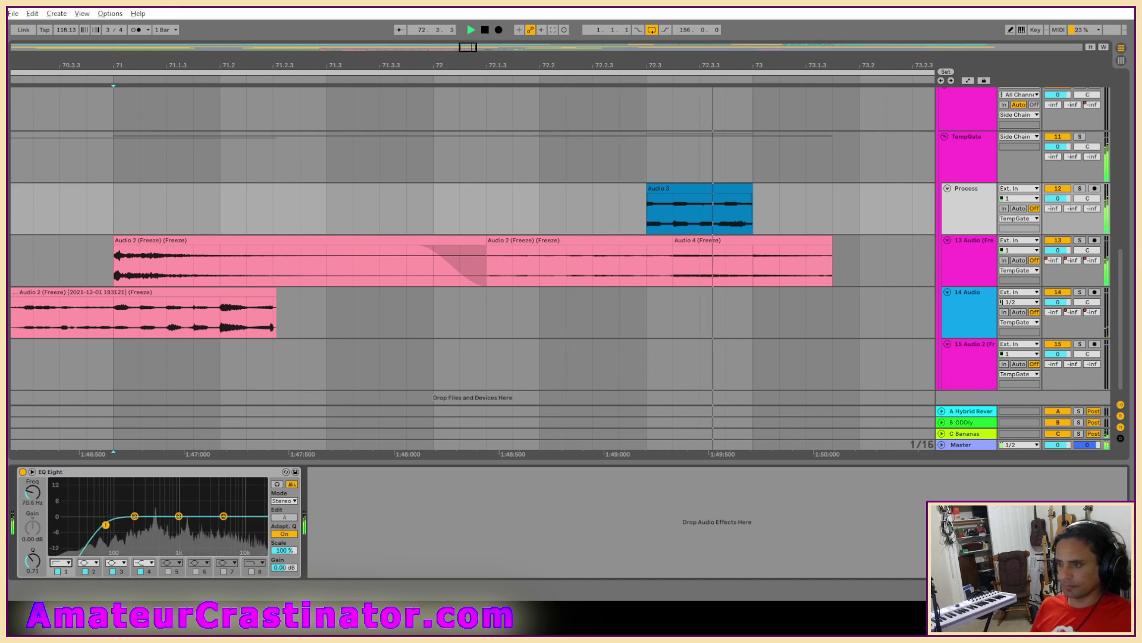
pyautogui.moveTo(42, 501); pyautogui.dragTo(42, 480)
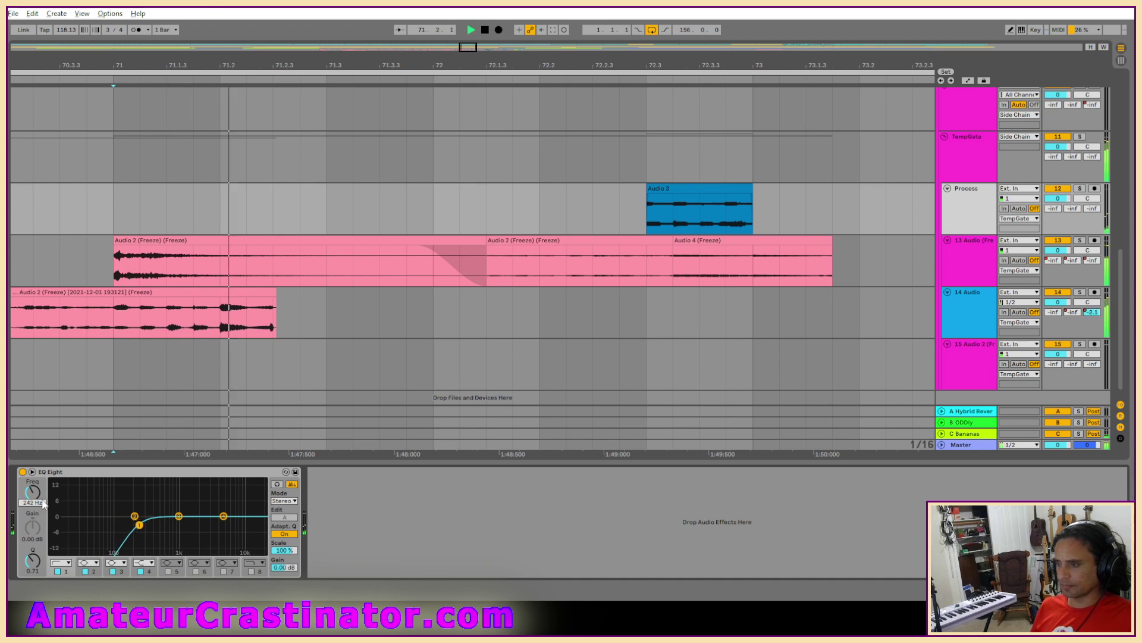
# Step: Select the Audio 3 clip and cut EQ Eight band 3 slightly below 1 kHz with a narrower Q while replaying it
pyautogui.click(692, 197)
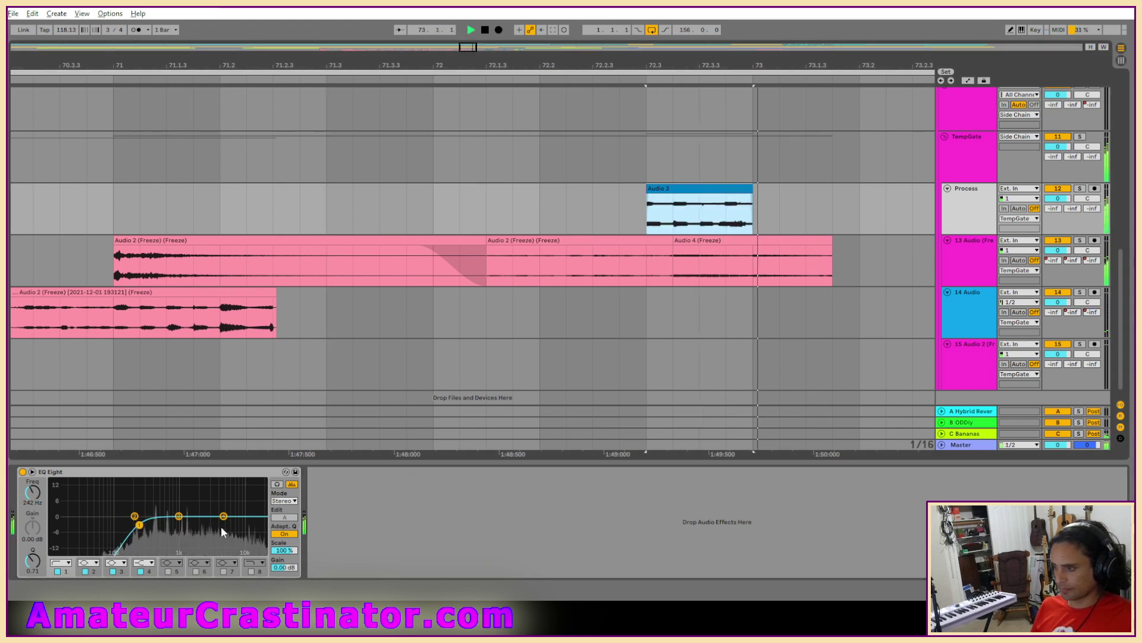
pyautogui.moveTo(179, 516); pyautogui.dragTo(176, 526)
pyautogui.press('space')
pyautogui.moveTo(32, 560); pyautogui.dragTo(33, 530)
pyautogui.press('space')
pyautogui.press('space')
pyautogui.click(136, 518)
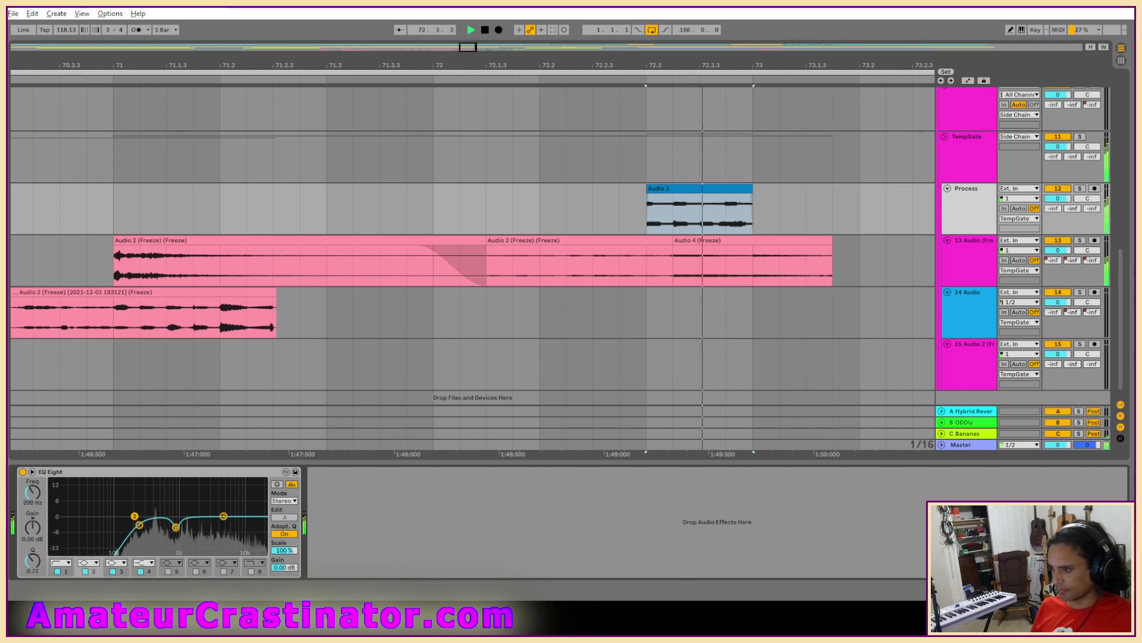
# Step: Lower band 4 to -2.85 dB at 3.67 kHz and change it to a bell filter, replaying the clip
pyautogui.moveTo(224, 516); pyautogui.dragTo(215, 523)
pyautogui.press('space')
pyautogui.press('space')
pyautogui.click(147, 563)
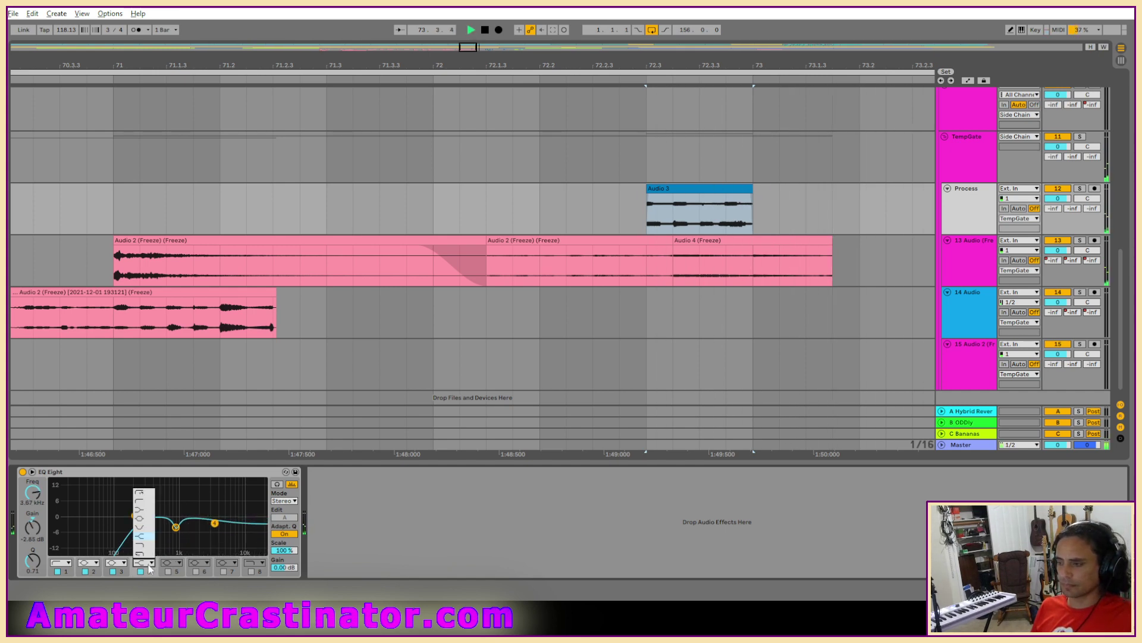
pyautogui.click(143, 520)
pyautogui.press('space')
pyautogui.press('space')
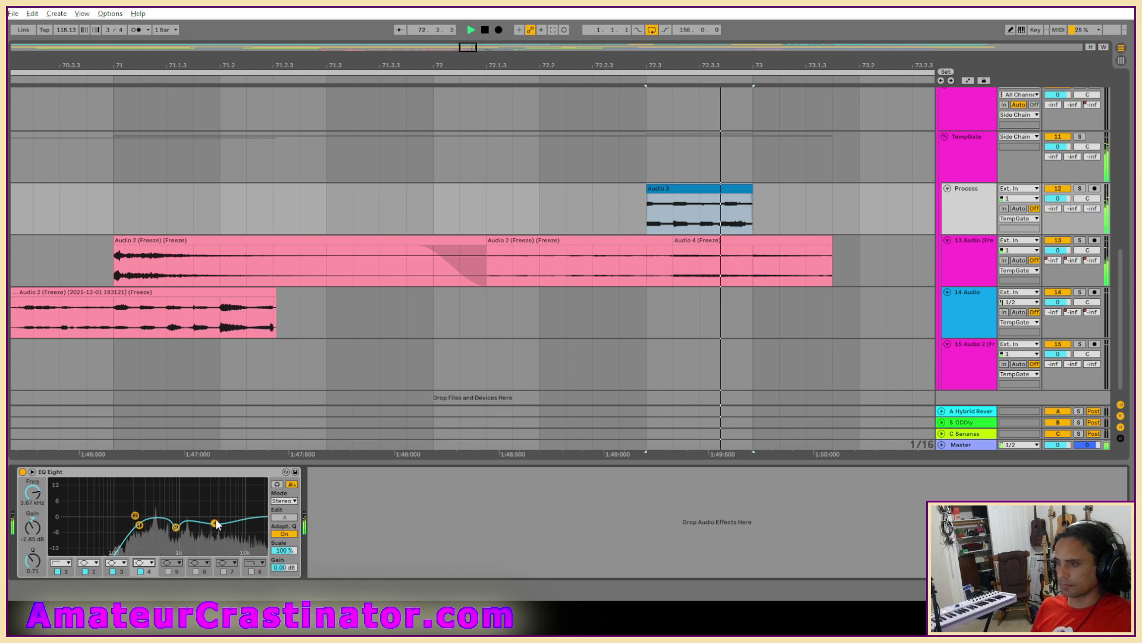
# Step: Move band 4 to 3.18 kHz at -4.09 dB, replay the clip, and select the Process track
pyautogui.moveTo(215, 523)
pyautogui.mouseDown()
pyautogui.moveTo(230, 526)
pyautogui.moveTo(211, 526)
pyautogui.mouseUp()
pyautogui.press('space')
pyautogui.press('space')
pyautogui.press('space')
pyautogui.press('space')
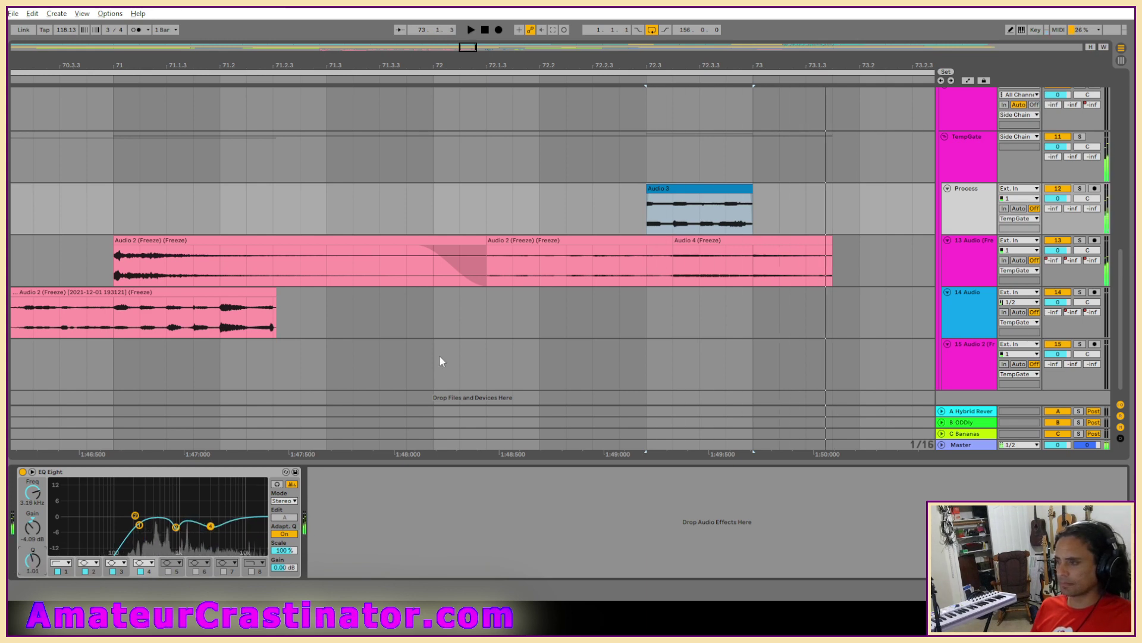
pyautogui.rightClick(954, 213)
pyautogui.click(958, 197)
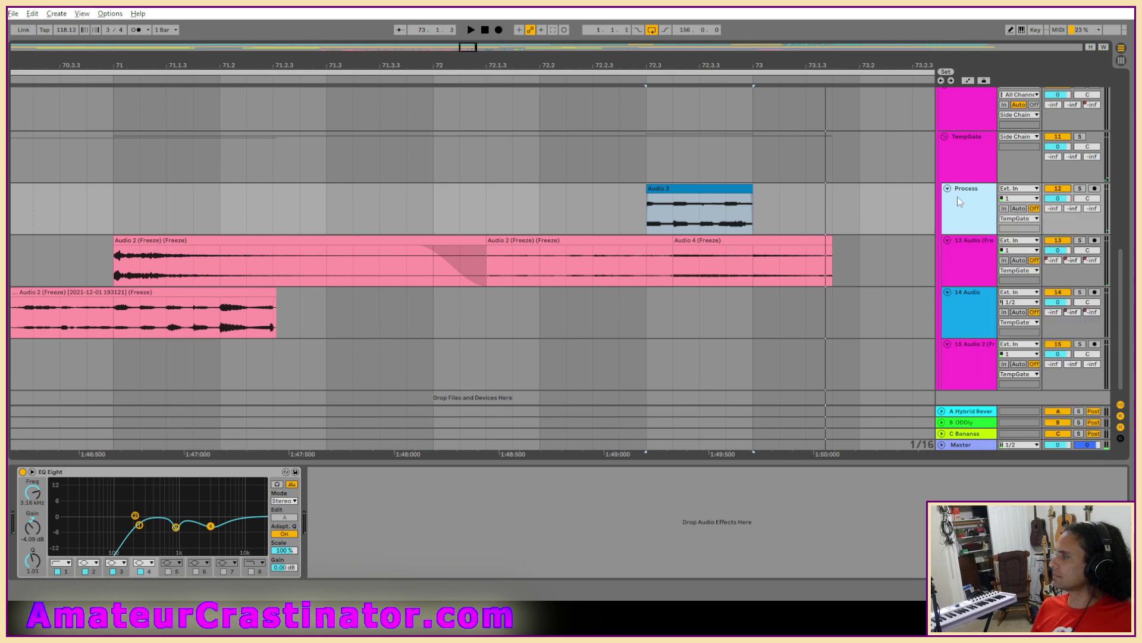
# Step: Freeze the Process track and flatten it to render the EQ into its Audio 3 clip
pyautogui.rightClick(958, 196)
pyautogui.click(976, 268)
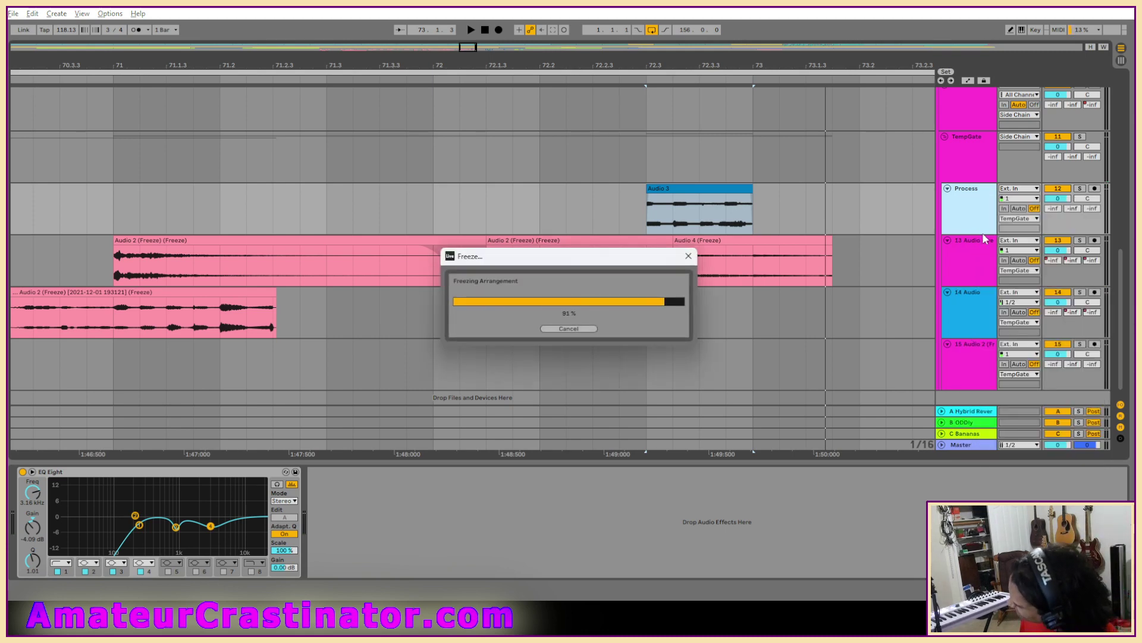
pyautogui.rightClick(972, 216)
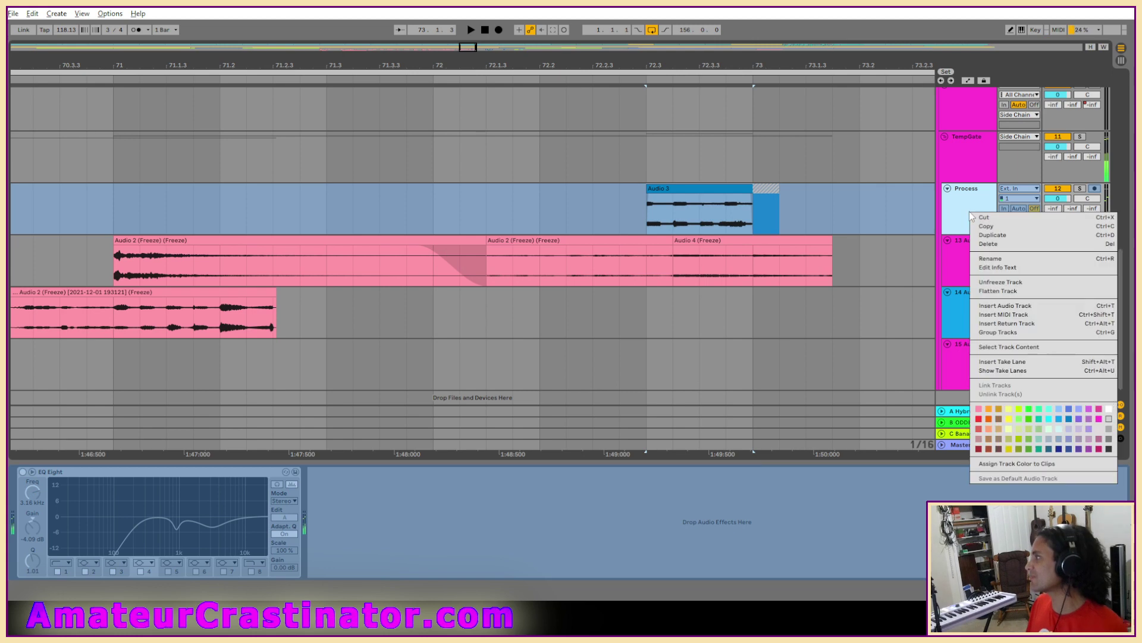
pyautogui.click(991, 293)
# Step: Color the rendered Audio 3 clip pink and move it down to the 14 Audio track at the same time position
pyautogui.rightClick(700, 193)
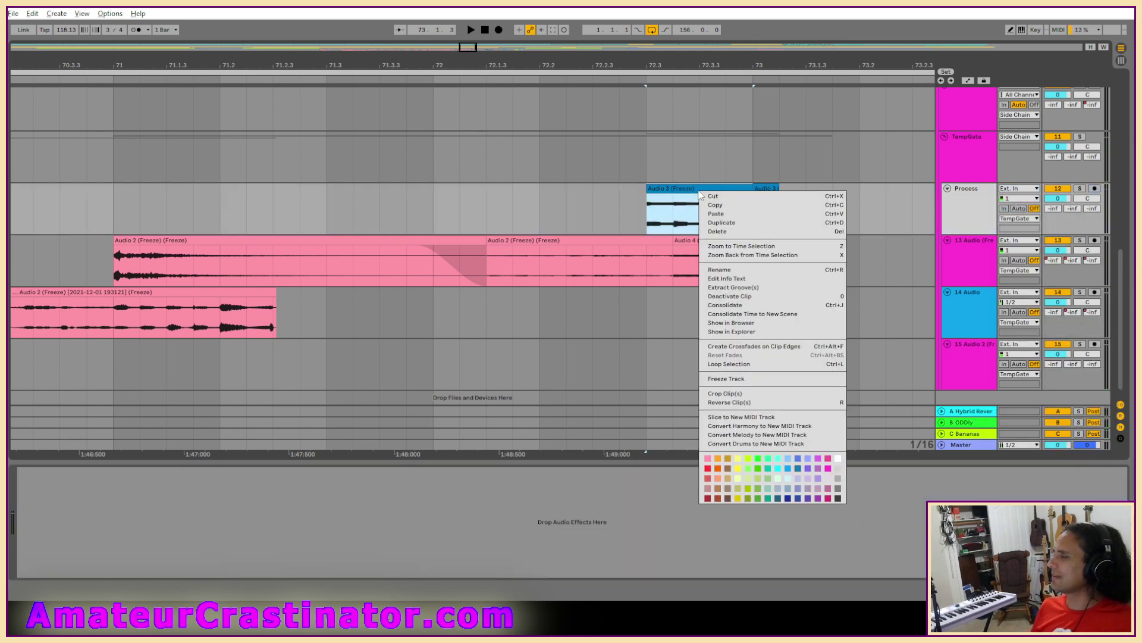
pyautogui.click(709, 459)
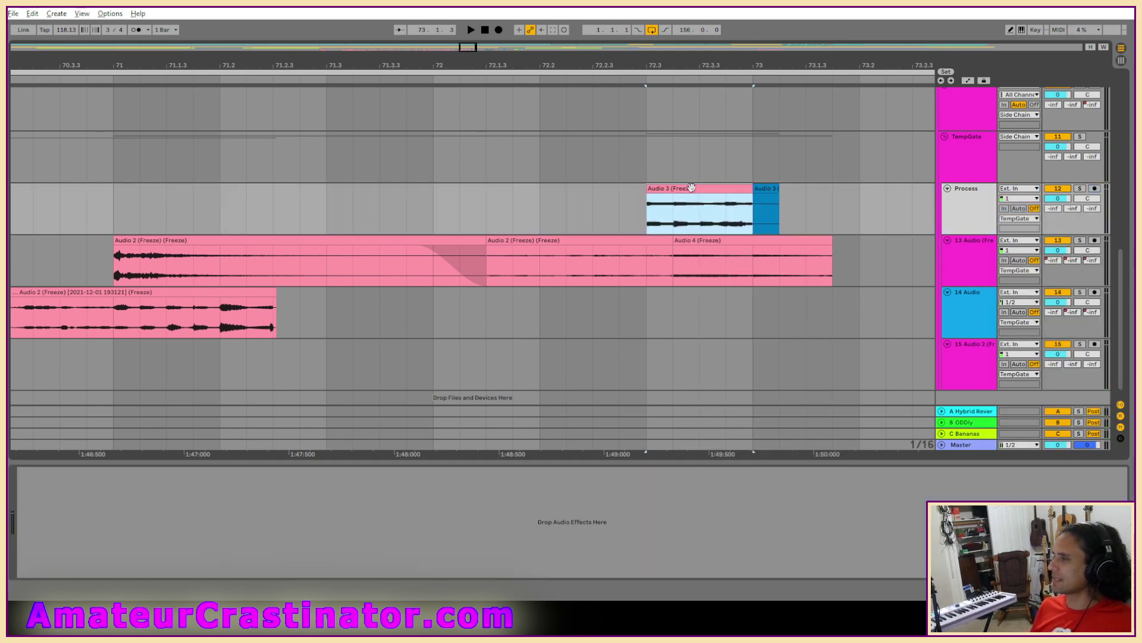
pyautogui.moveTo(691, 188); pyautogui.dragTo(696, 307)
# Step: Delete the leftover rendered tail clip near bar 73 from the Process track
pyautogui.scroll(-3, 706, 209)
pyautogui.keyDown('shift'); pyautogui.click(778, 201); pyautogui.keyUp('shift')
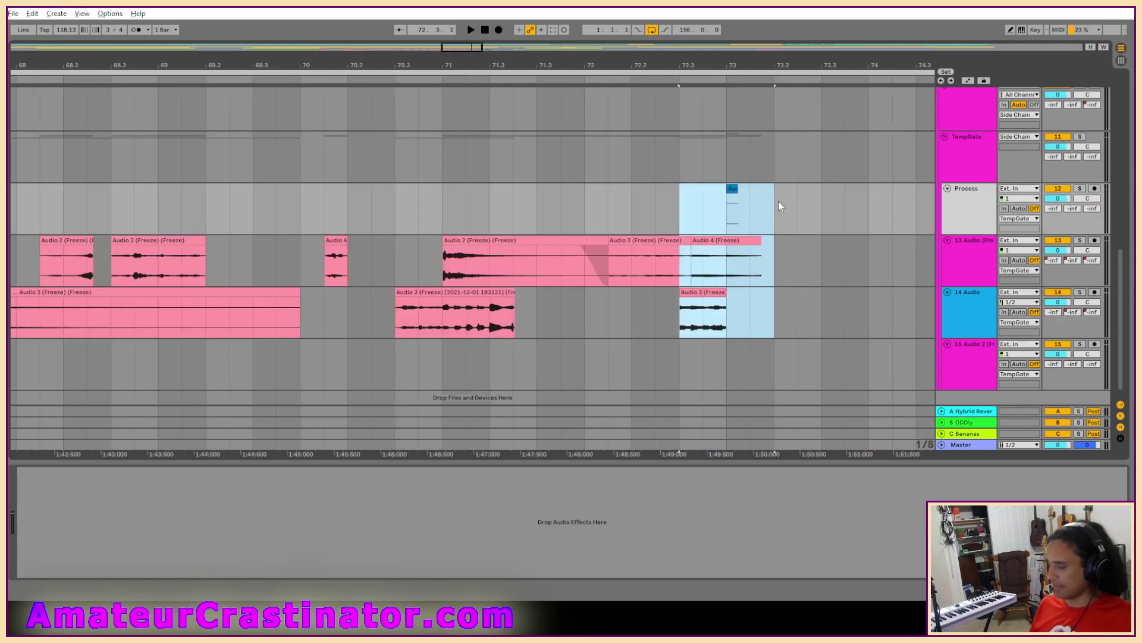
pyautogui.moveTo(697, 198); pyautogui.dragTo(740, 198)
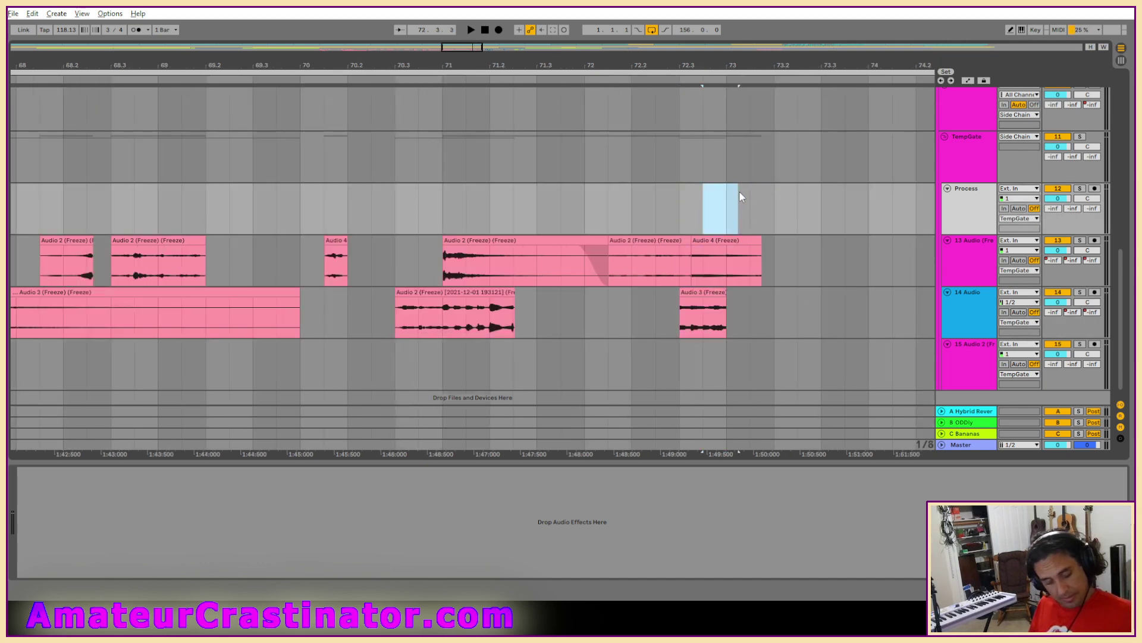
# Step: Play the arrangement from bar 117 and inspect the pink Audio 3 clip's waveform and gain in the clip view
pyautogui.scroll(-5, 740, 192)
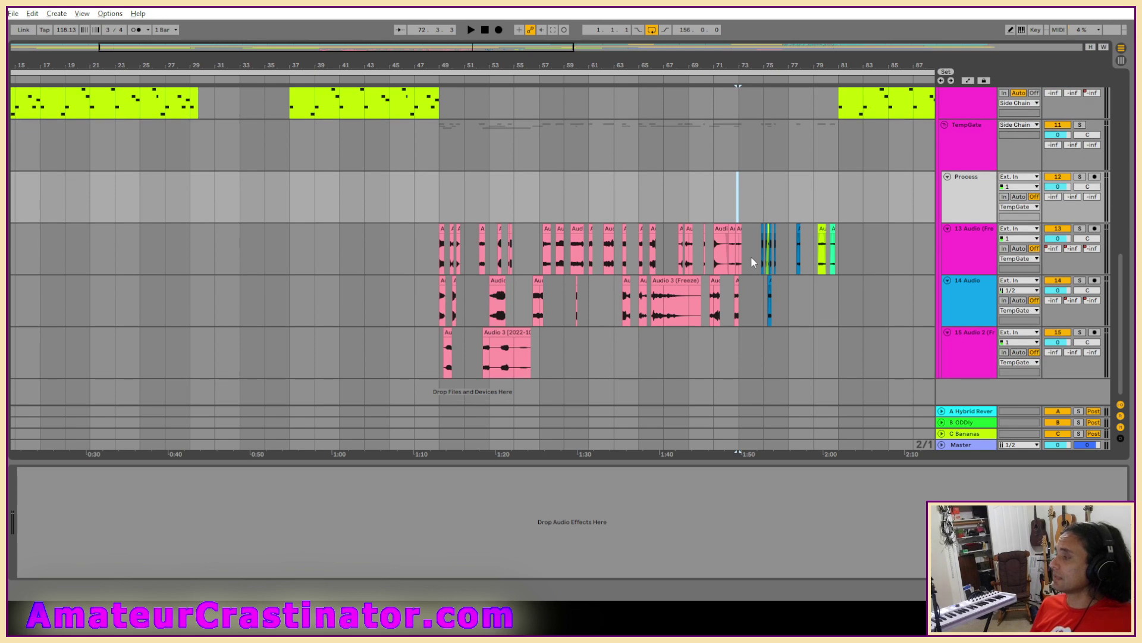
pyautogui.scroll(-2, 759, 269)
pyautogui.scroll(2, 534, 272)
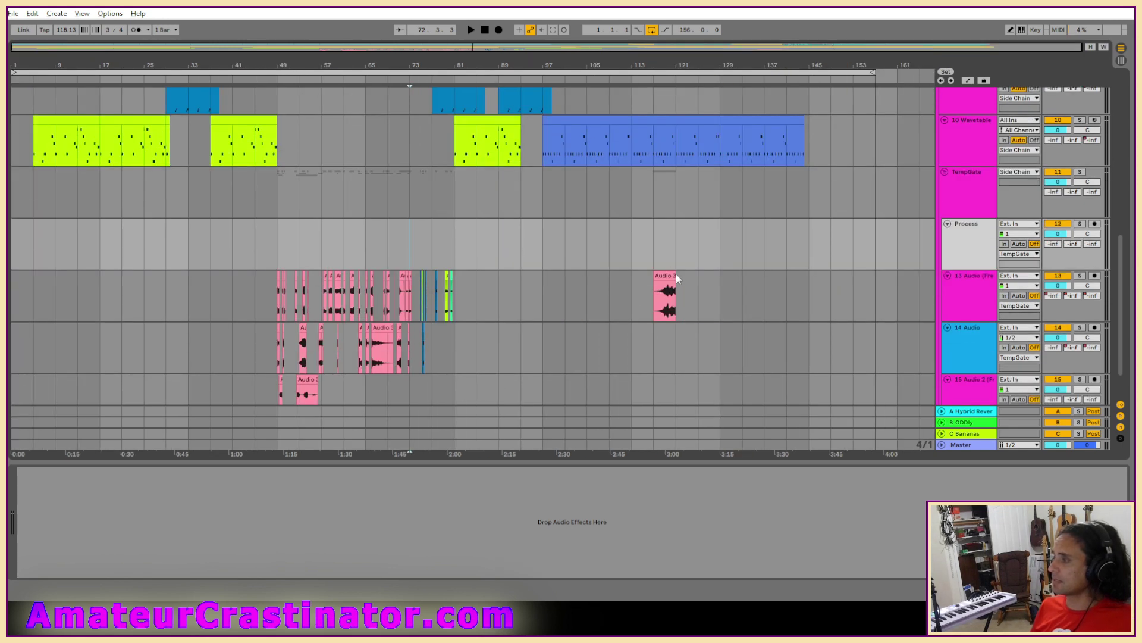
pyautogui.click(665, 292)
pyautogui.click(655, 251)
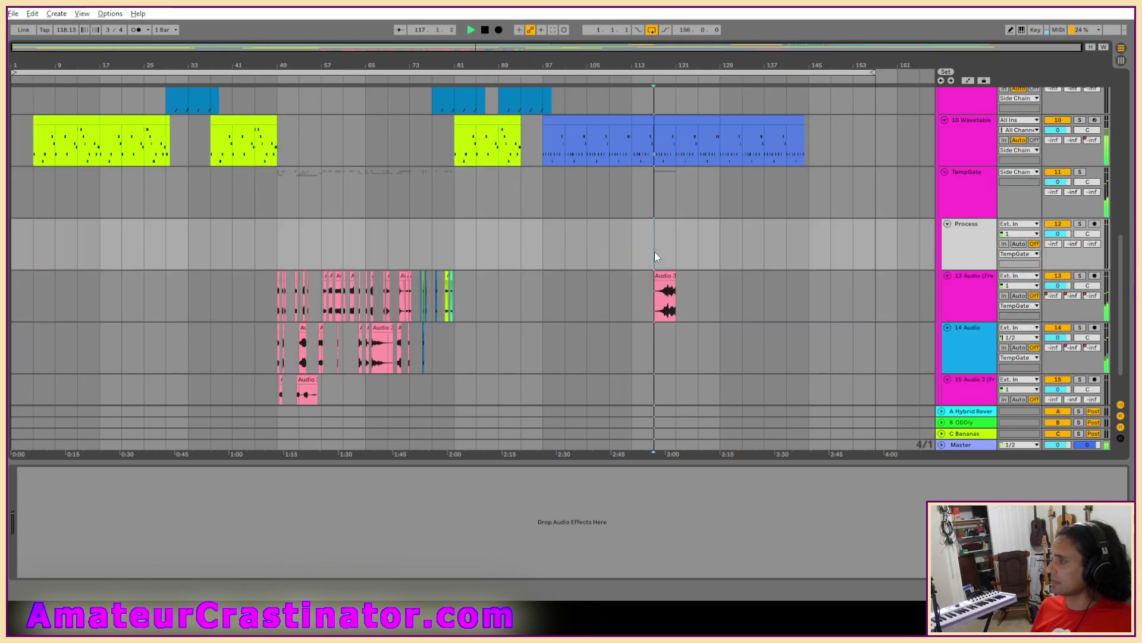
pyautogui.press('space')
pyautogui.keyDown('ctrl'); pyautogui.scroll(5, 676, 305); pyautogui.keyUp('ctrl')
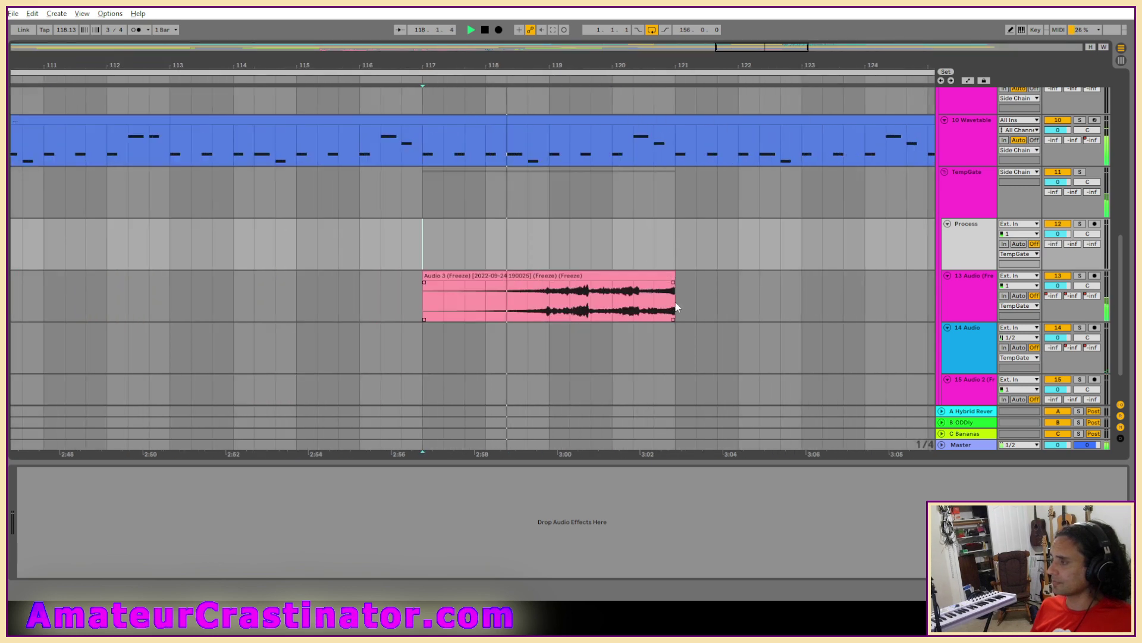
pyautogui.doubleClick(577, 275)
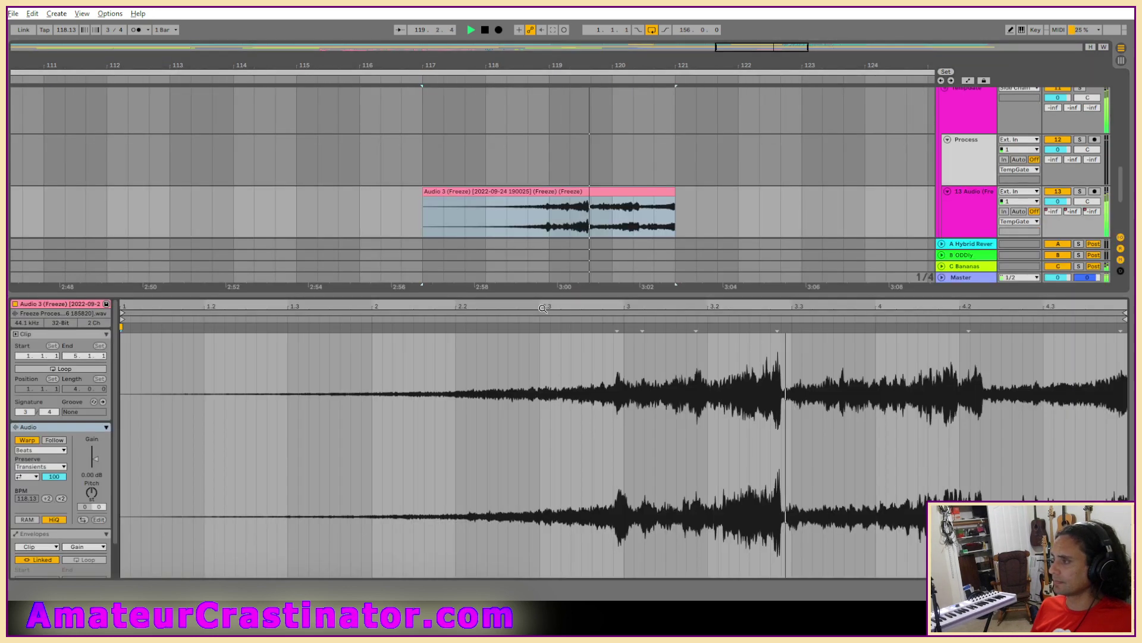
pyautogui.moveTo(95, 459); pyautogui.dragTo(95, 460)
pyautogui.hotkey('shift', 'Tab')
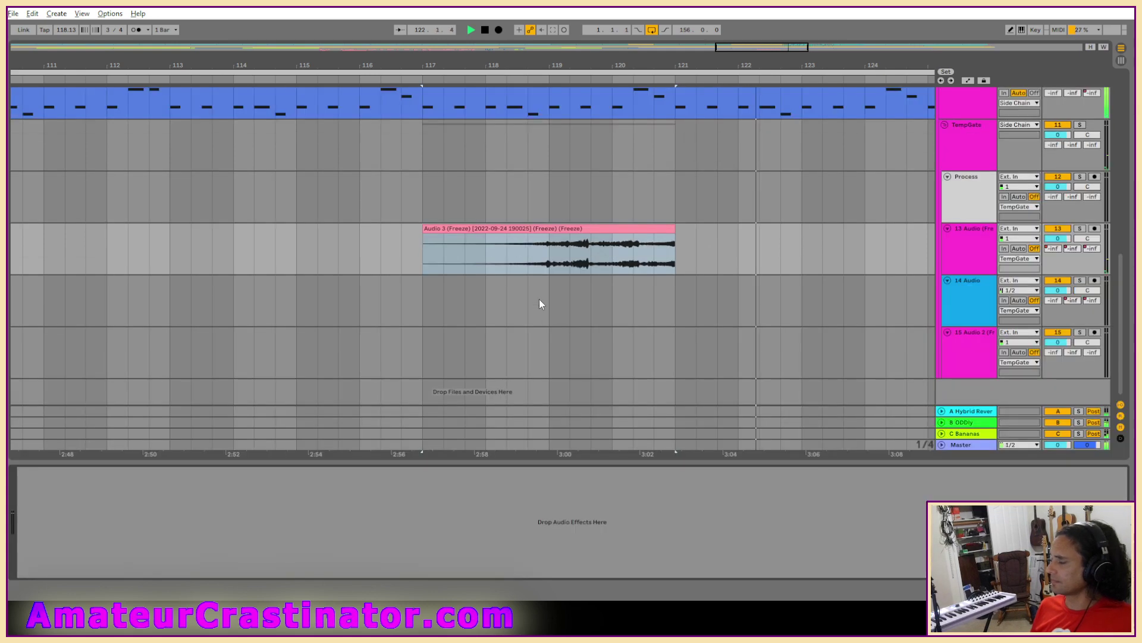
# Step: Review the whole arrangement up to the Kit group while it plays, and stop playback
pyautogui.keyDown('ctrl'); pyautogui.scroll(-2, 725, 234); pyautogui.keyUp('ctrl')
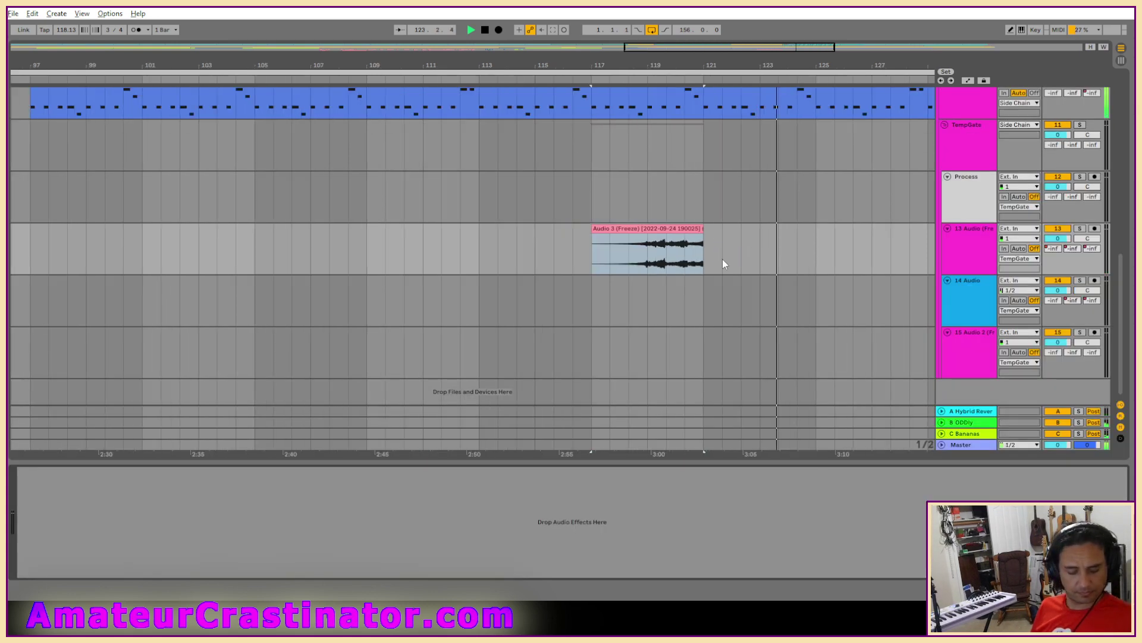
pyautogui.scroll(5, 722, 259)
pyautogui.keyDown('ctrl'); pyautogui.scroll(-3, 722, 254); pyautogui.keyUp('ctrl')
pyautogui.scroll(6, 646, 286)
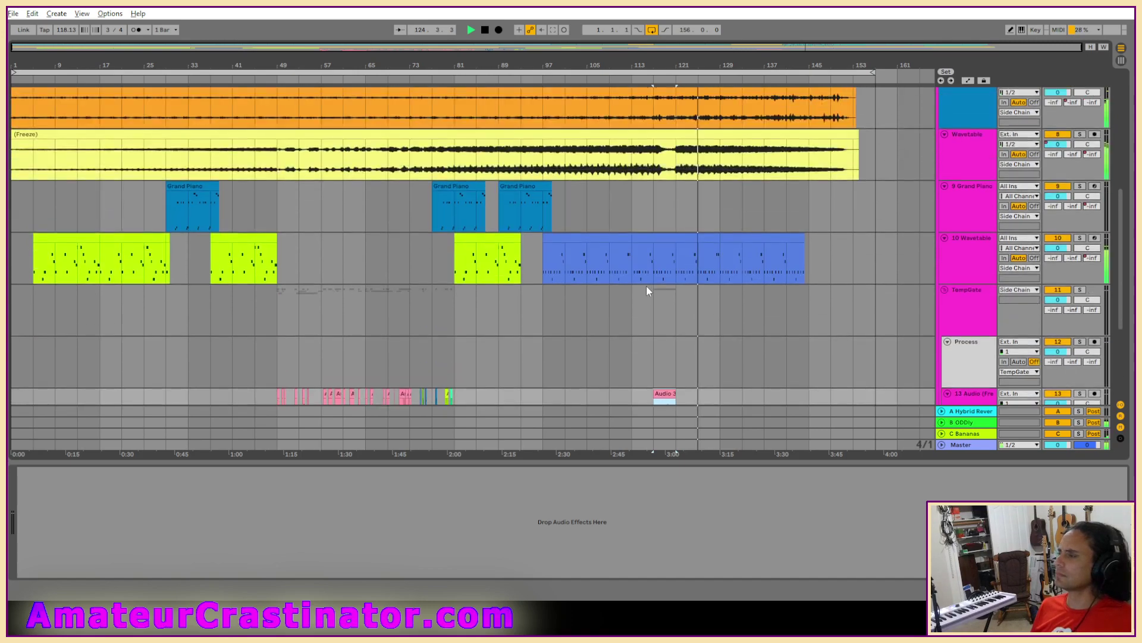
pyautogui.scroll(3, 642, 275)
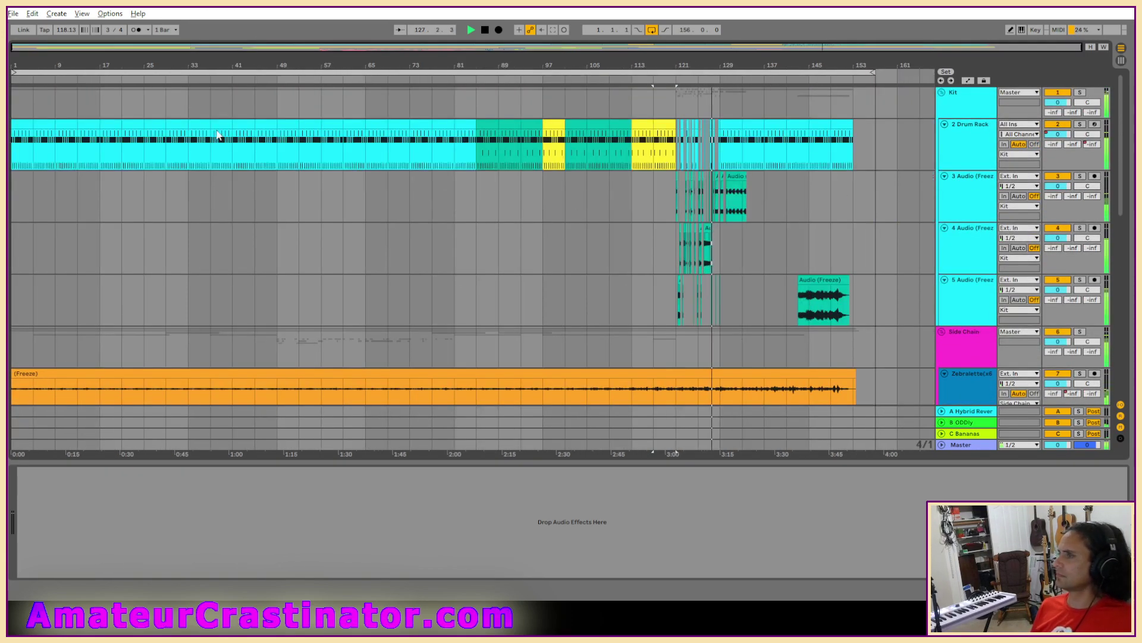
pyautogui.press('space')
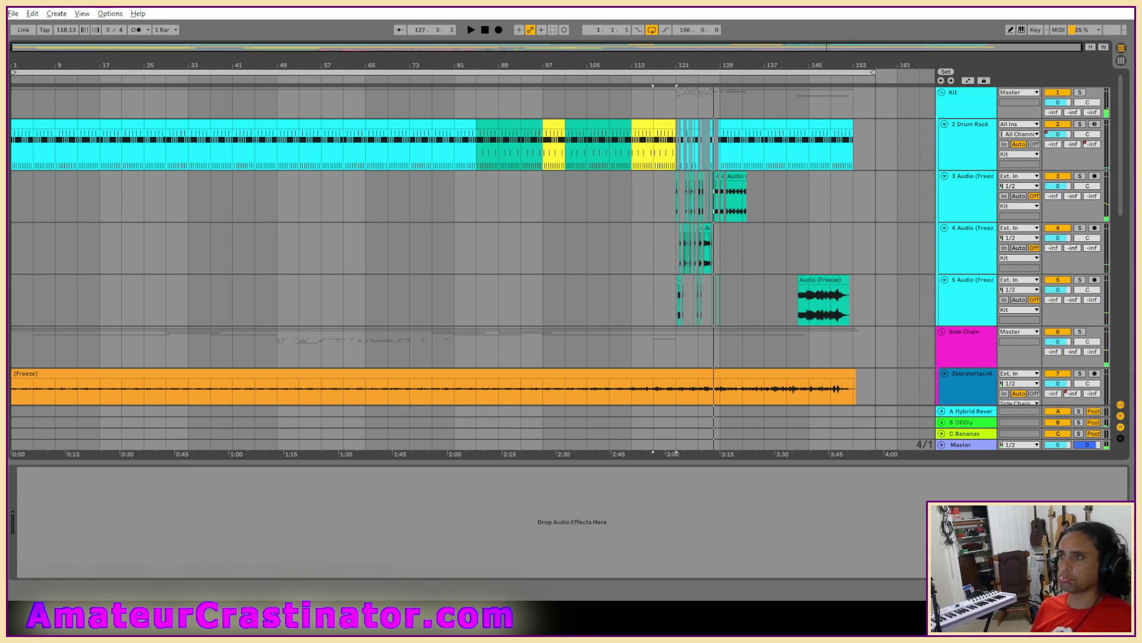
# Step: Open the Live set Boosh Mushd.als from the Boosh Mushd Project folder in Live Recordings
pyautogui.click(13, 13)
pyautogui.click(48, 40)
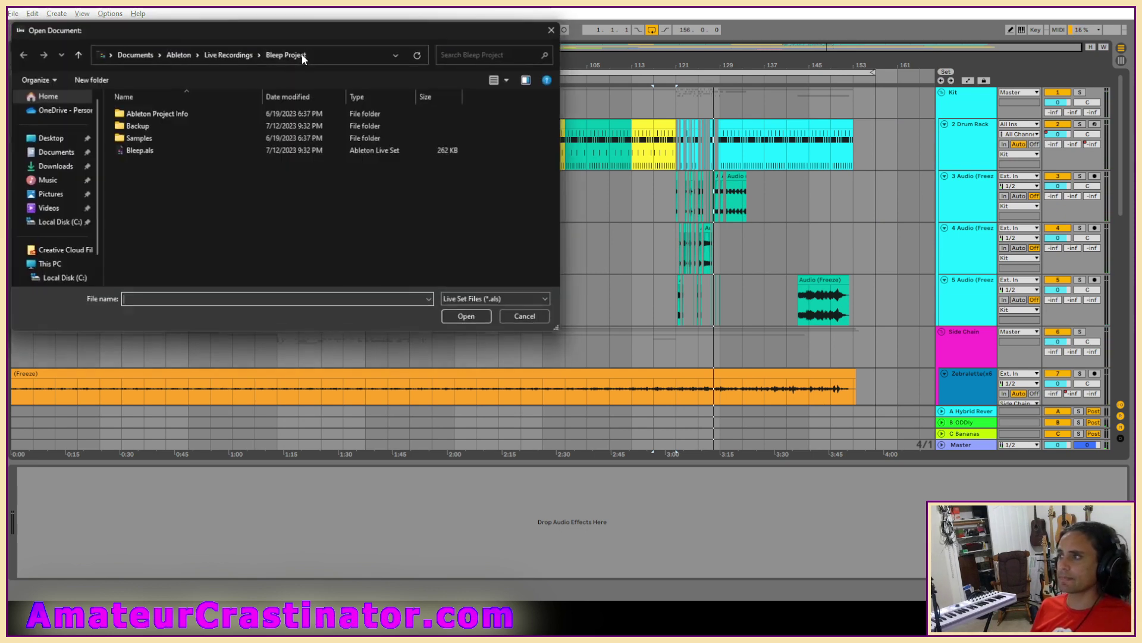
pyautogui.click(229, 54)
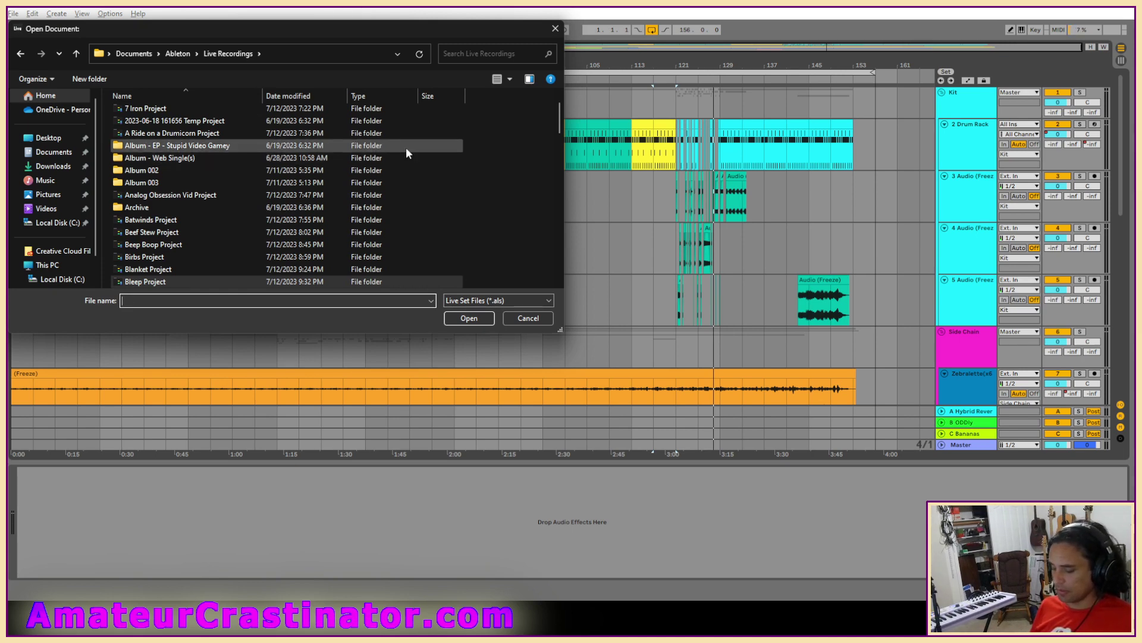
pyautogui.scroll(-1, 208, 238)
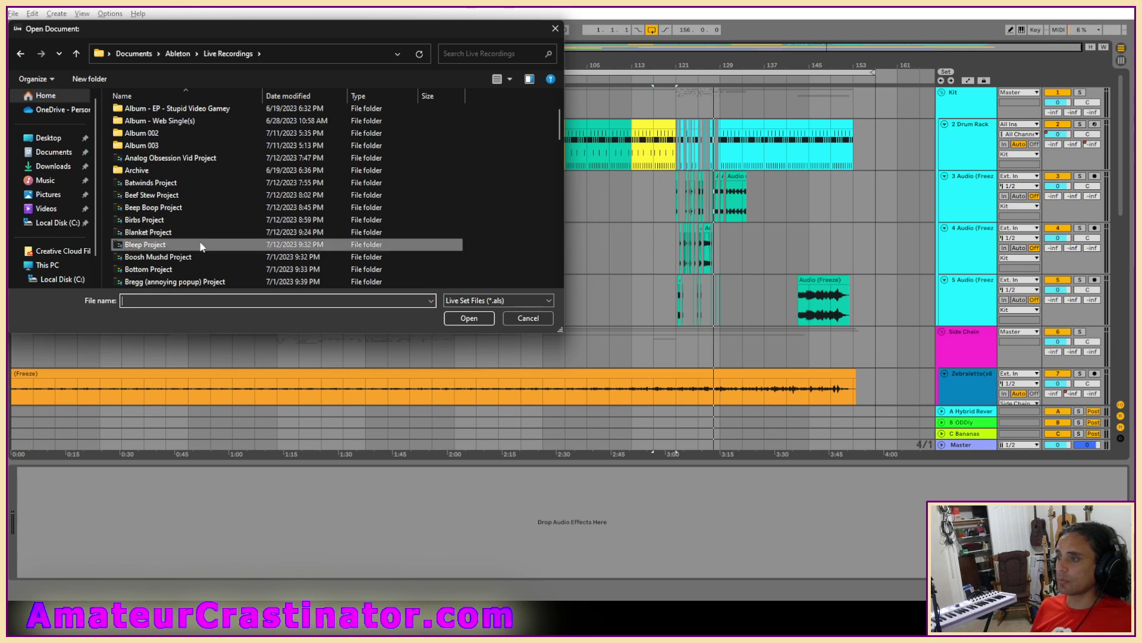
pyautogui.doubleClick(153, 257)
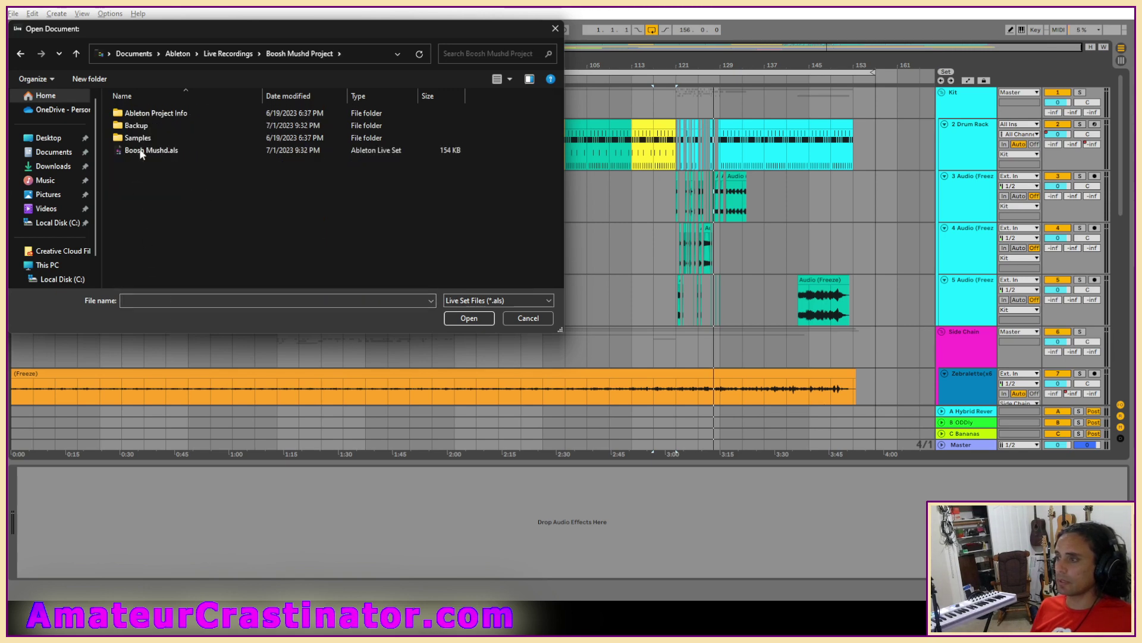
pyautogui.doubleClick(142, 153)
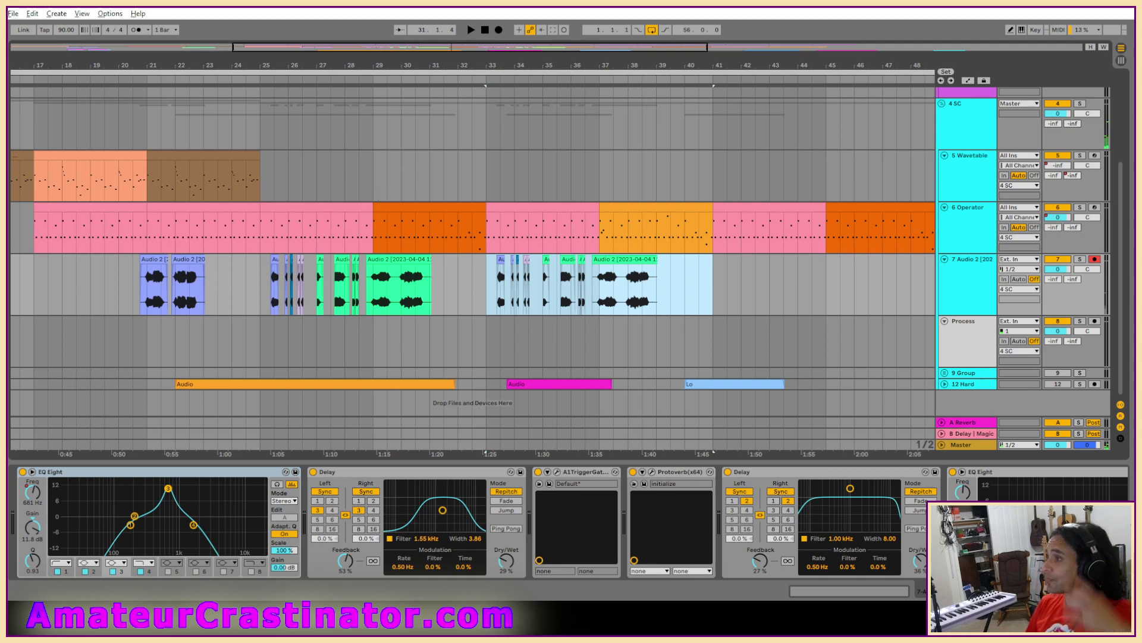
# Step: Show the full arrangement, play it from the start, stop it, and bring the Kit group into view
pyautogui.moveTo(480, 51); pyautogui.dragTo(515, 37)
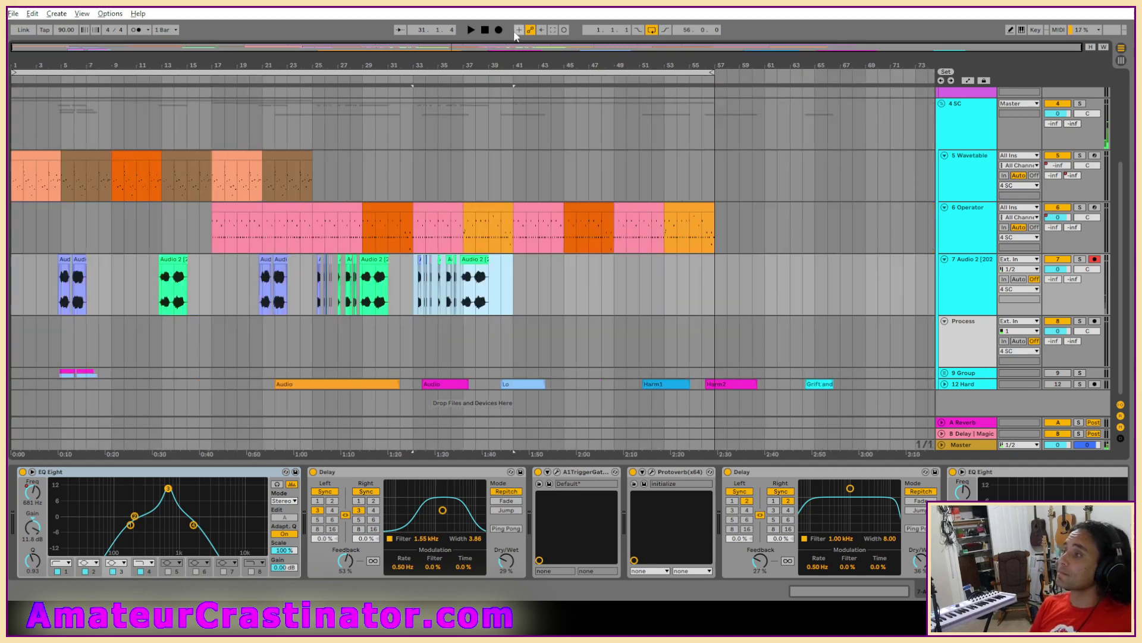
pyautogui.click(486, 30)
pyautogui.press('space')
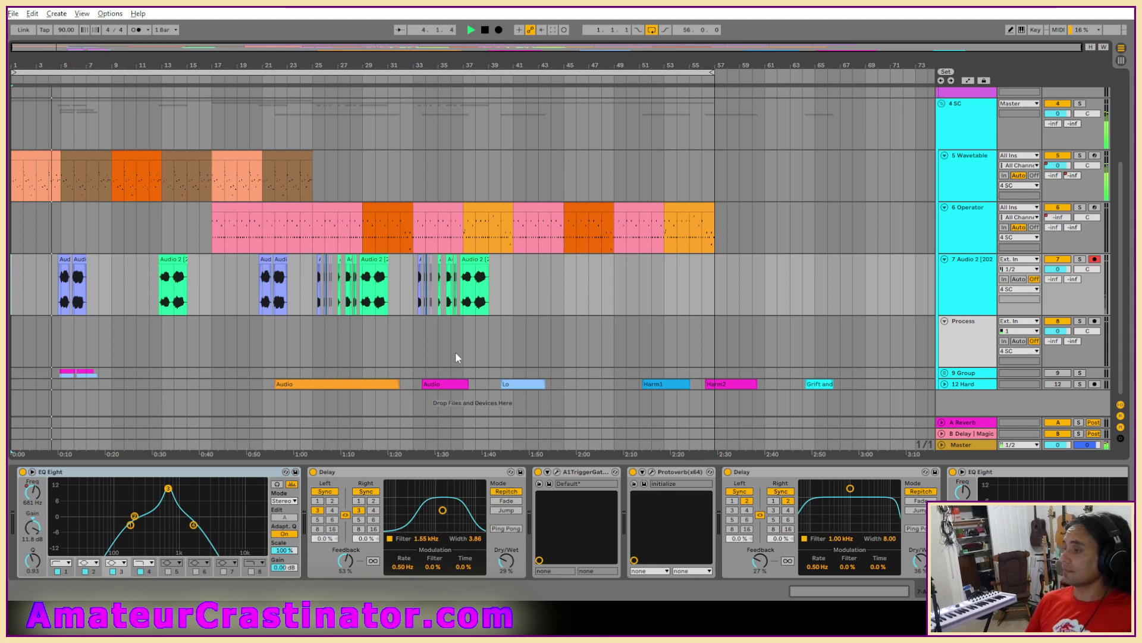
pyautogui.press('space')
pyautogui.scroll(4, 448, 342)
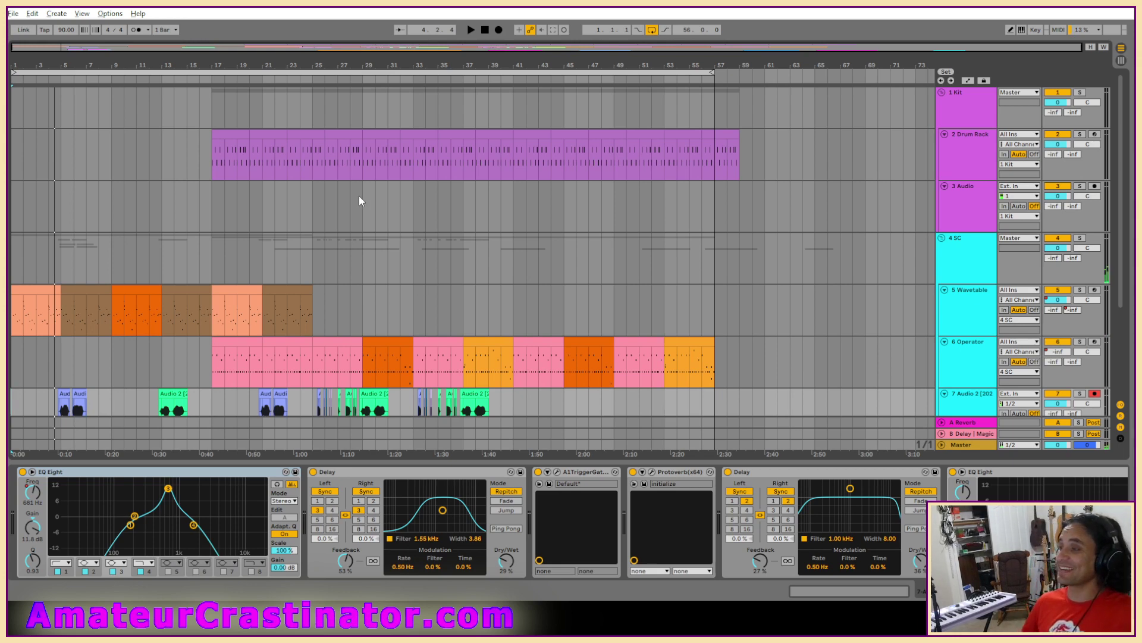
# Step: Audition the kick notes of the first Drum Rack clip and show the Kick pad's sample device
pyautogui.doubleClick(233, 132)
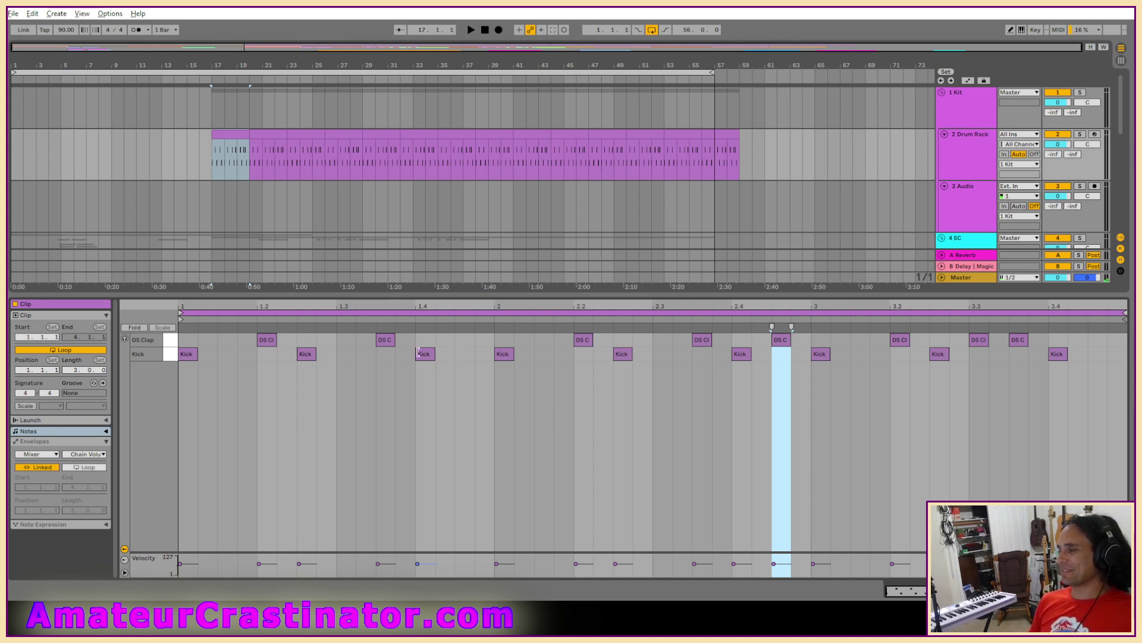
pyautogui.click(171, 354)
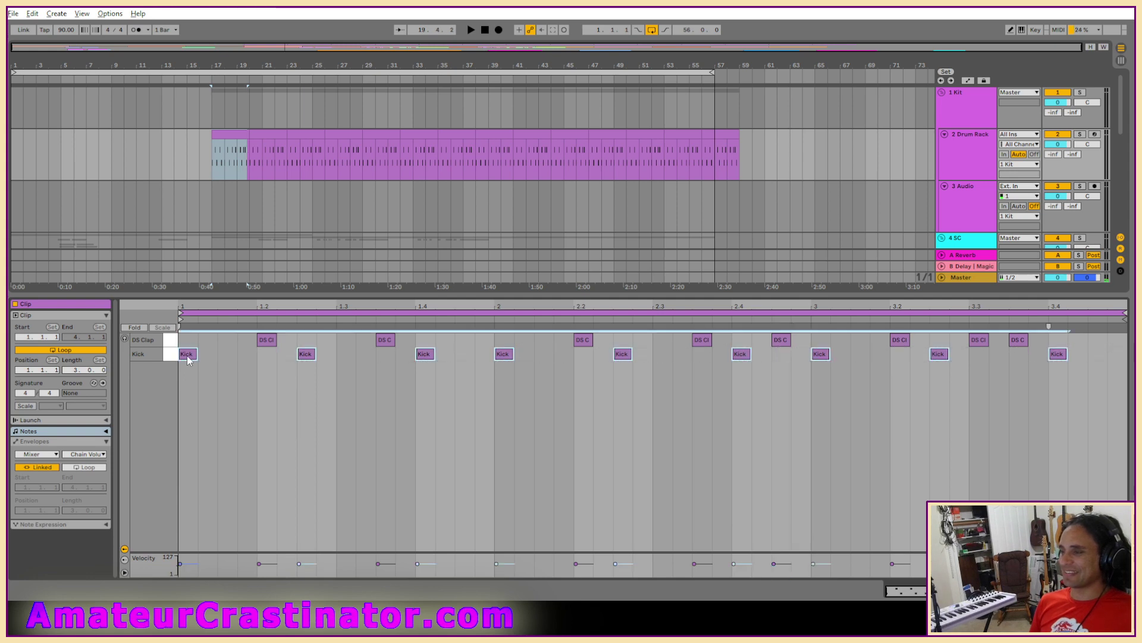
pyautogui.click(174, 358)
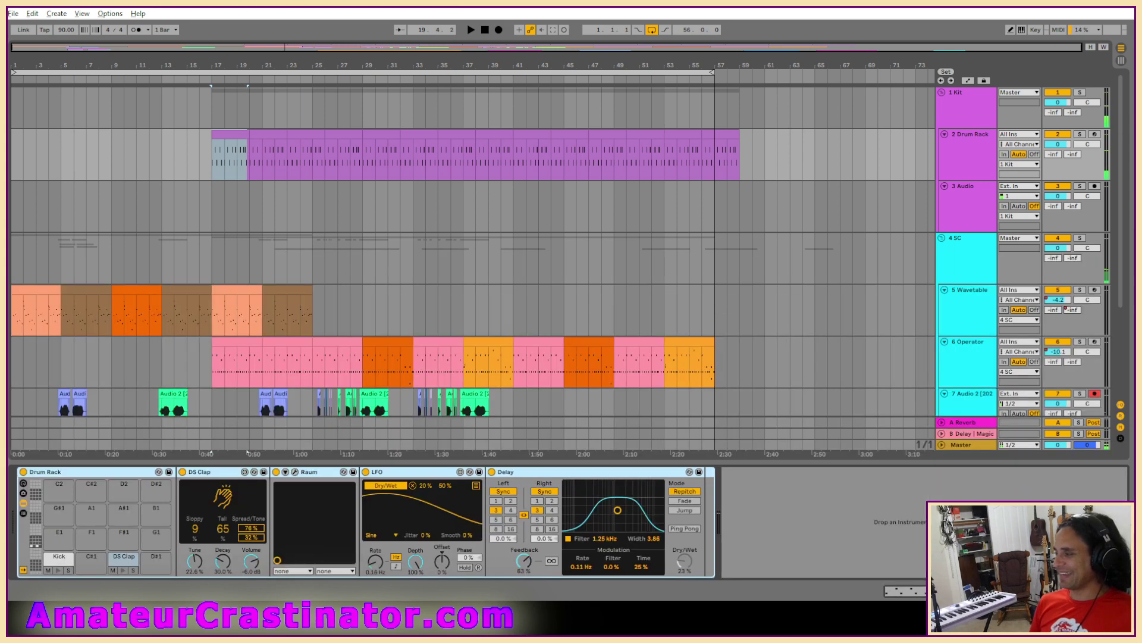
pyautogui.click(59, 557)
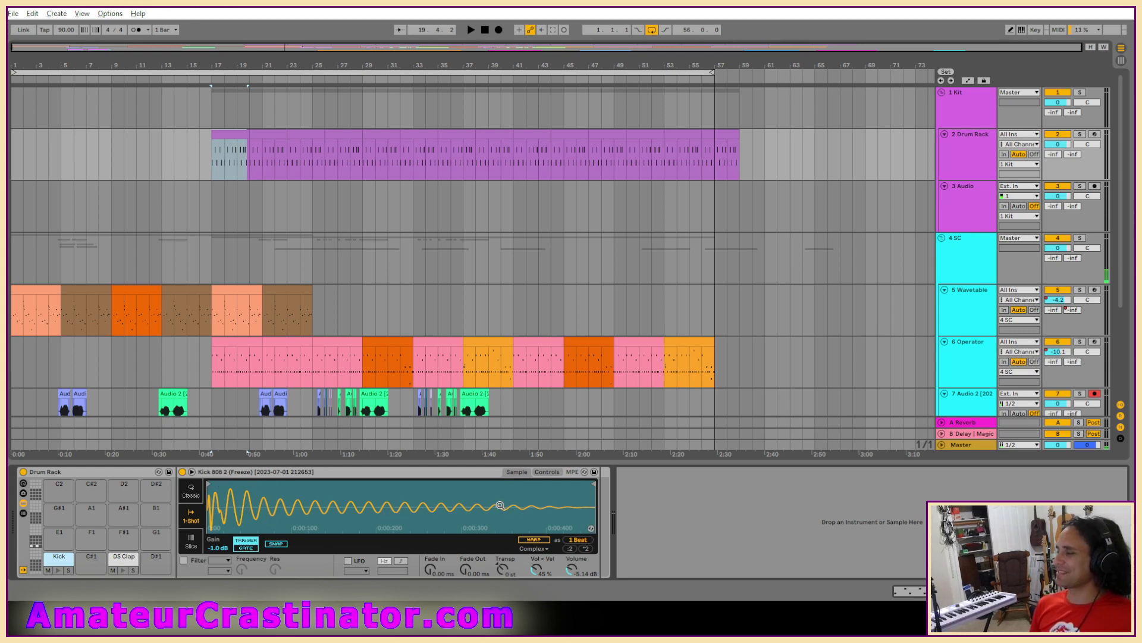
# Step: Play the Drum Rack track from bar 17, solo it to hear the drums alone, and stop playback
pyautogui.click(972, 157)
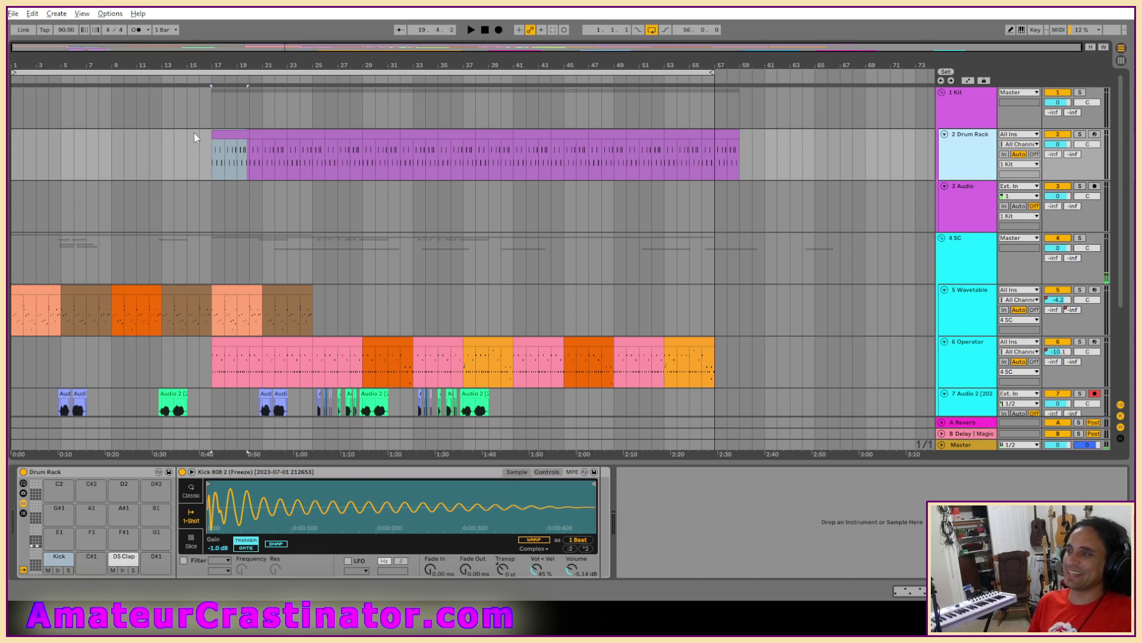
pyautogui.click(244, 171)
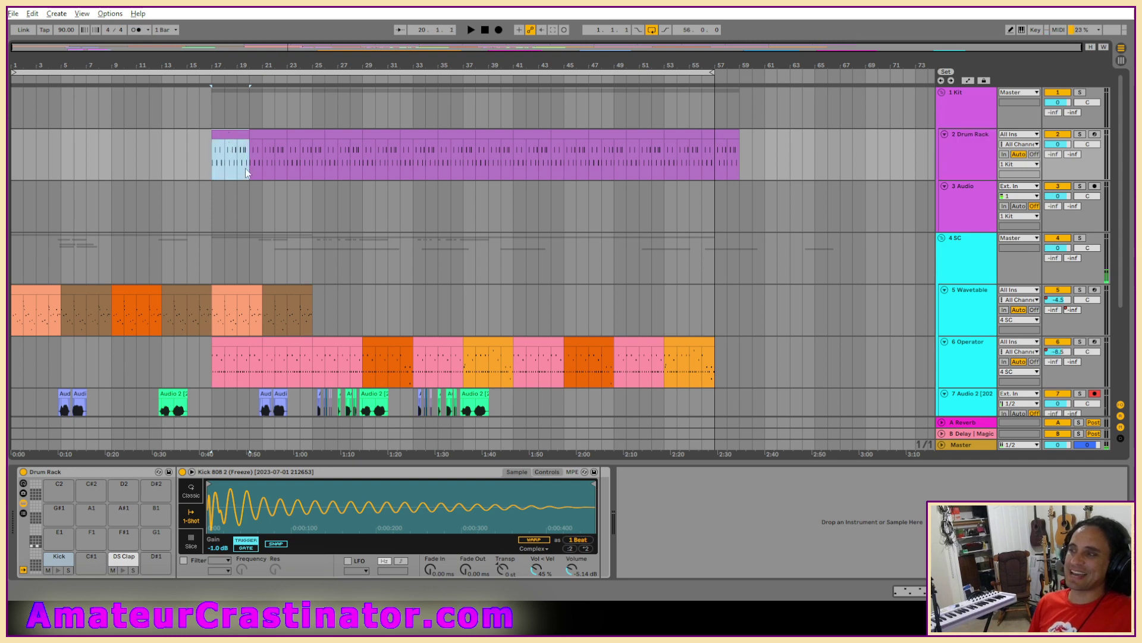
pyautogui.press('space')
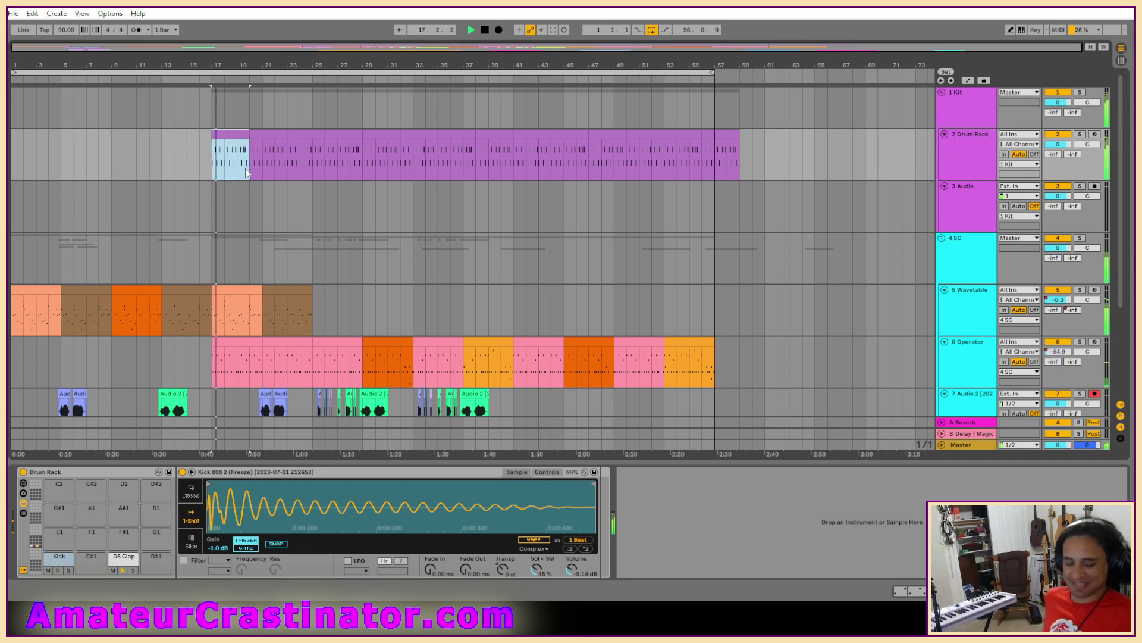
pyautogui.press('s')
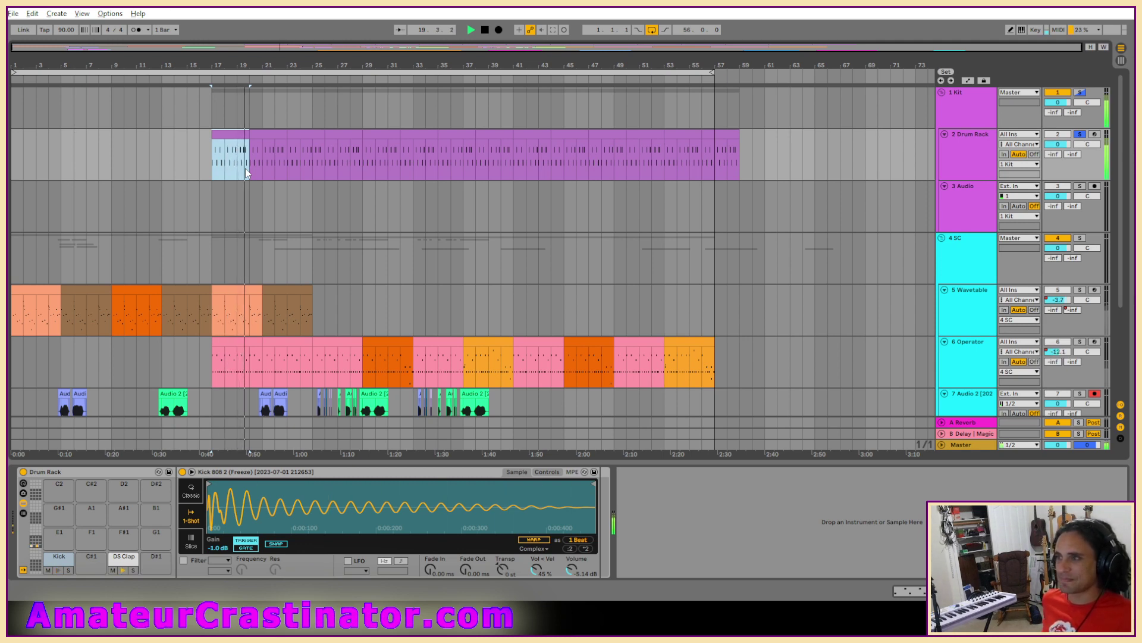
pyautogui.press('space')
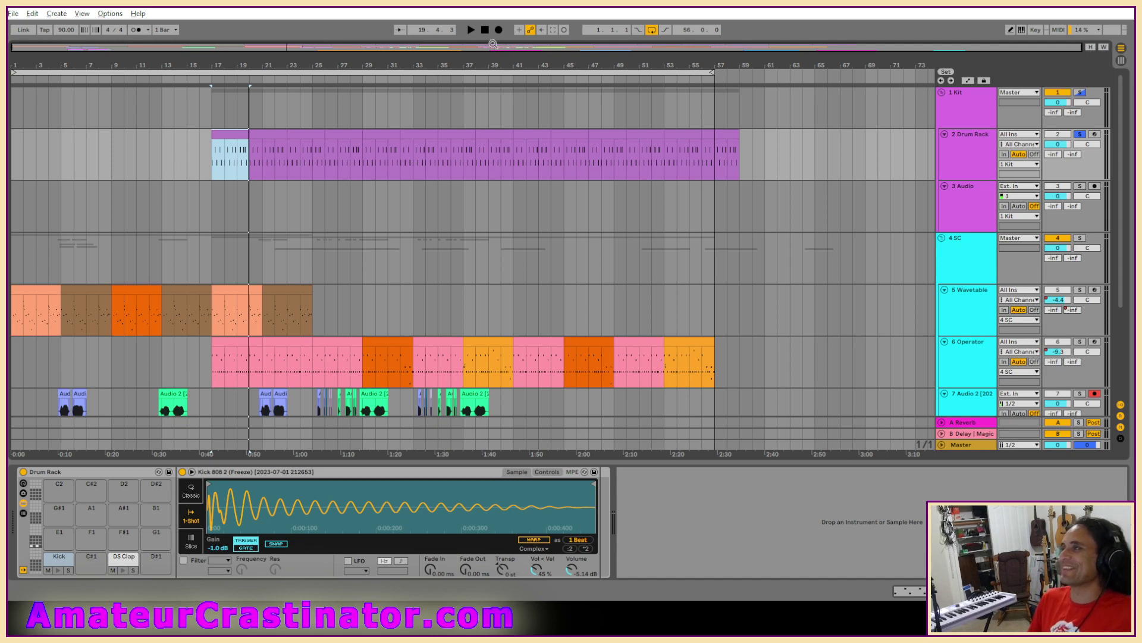
# Step: Unsolo the Drum Rack track and play the full arrangement from the start while reviewing the tracks
pyautogui.click(486, 30)
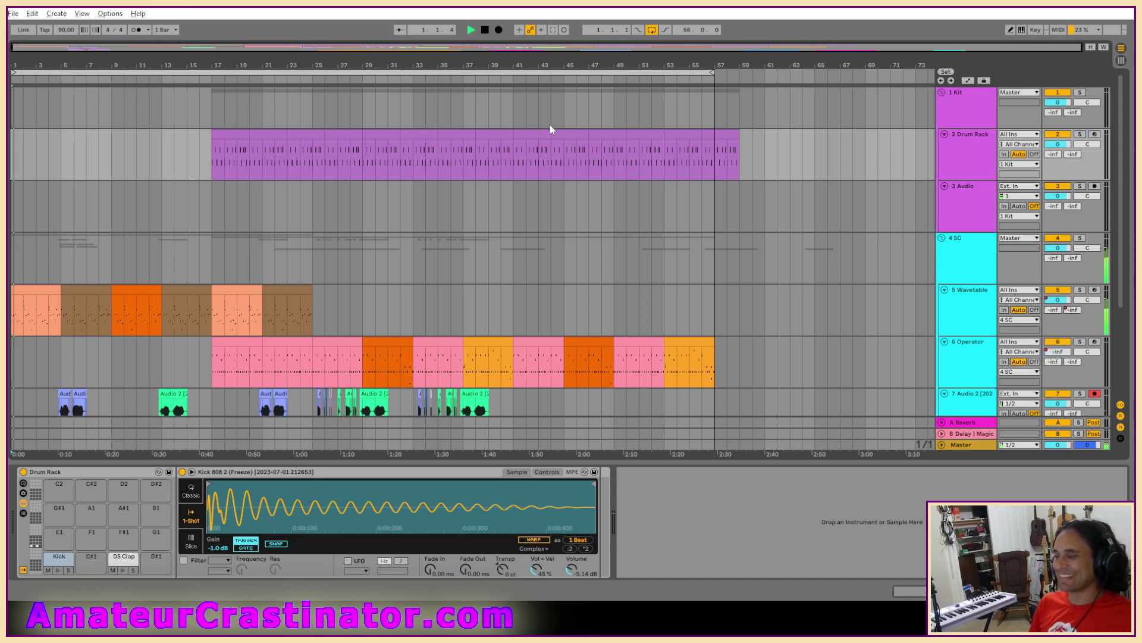
pyautogui.scroll(4, 61, 346)
pyautogui.scroll(-4, 61, 347)
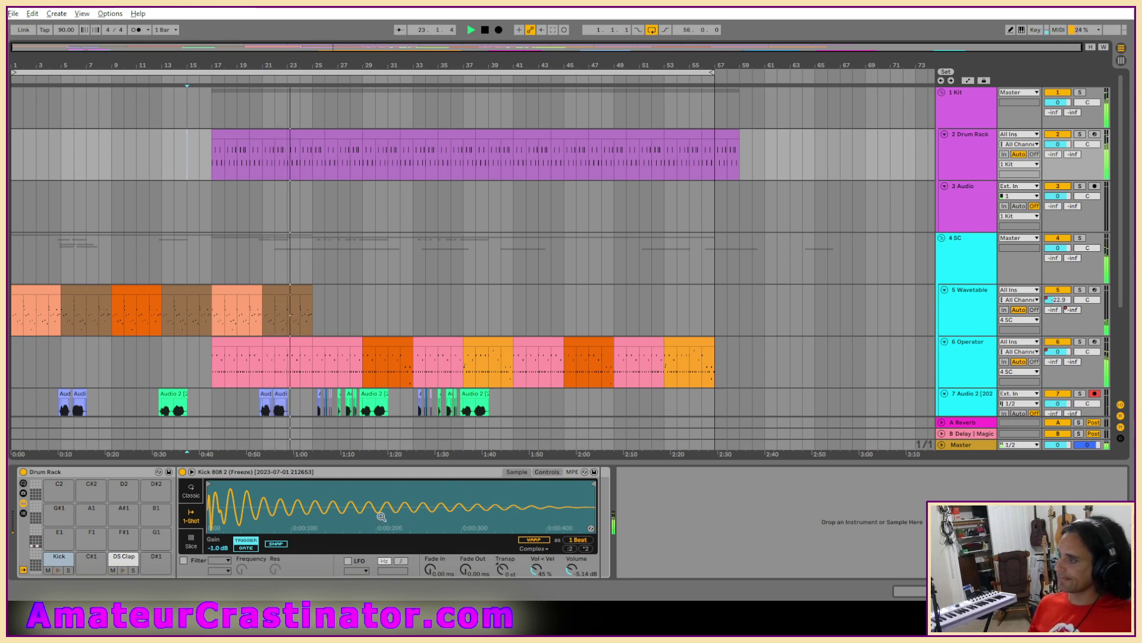
# Step: Set the Kick sample's fade-out to 54.9 ms
pyautogui.moveTo(473, 568); pyautogui.dragTo(468, 556)
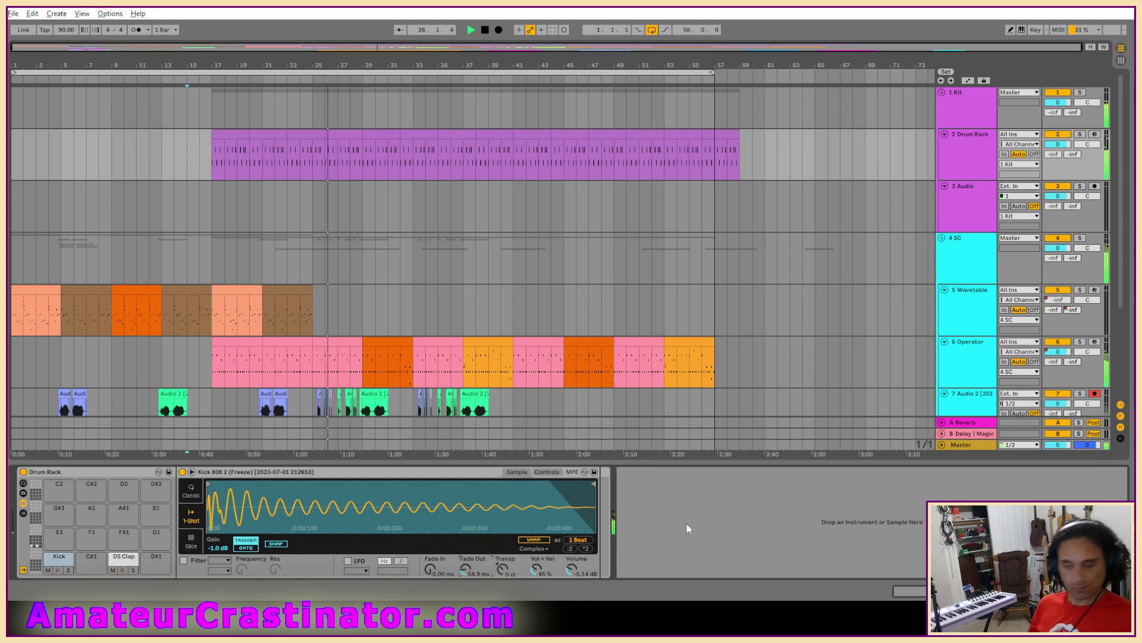
pyautogui.scroll(-3, 533, 338)
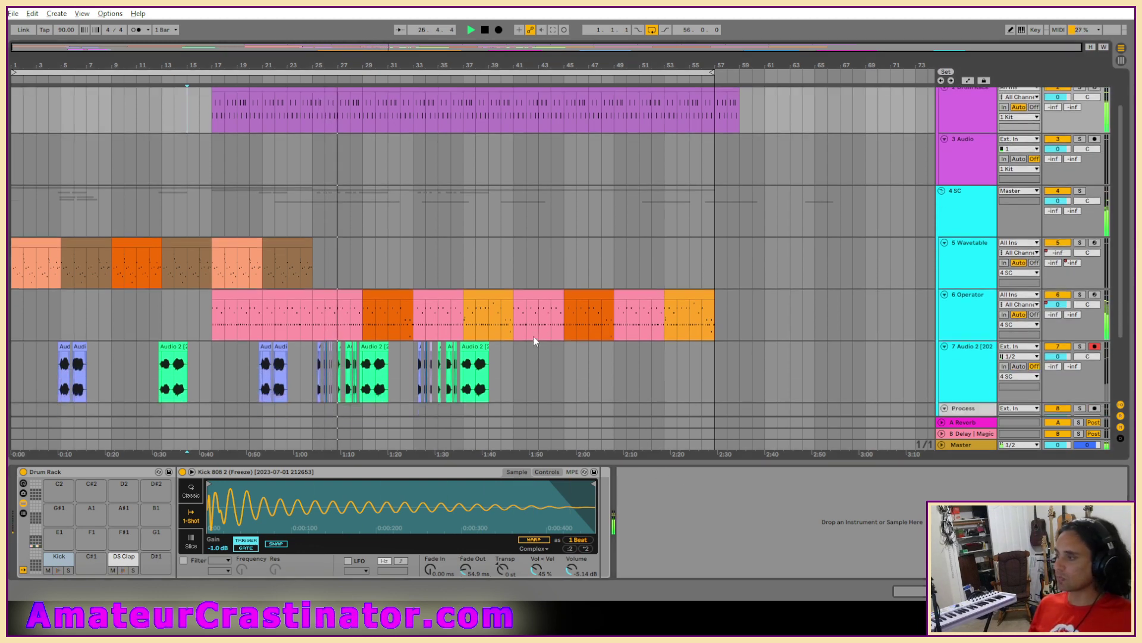
pyautogui.scroll(1, 576, 346)
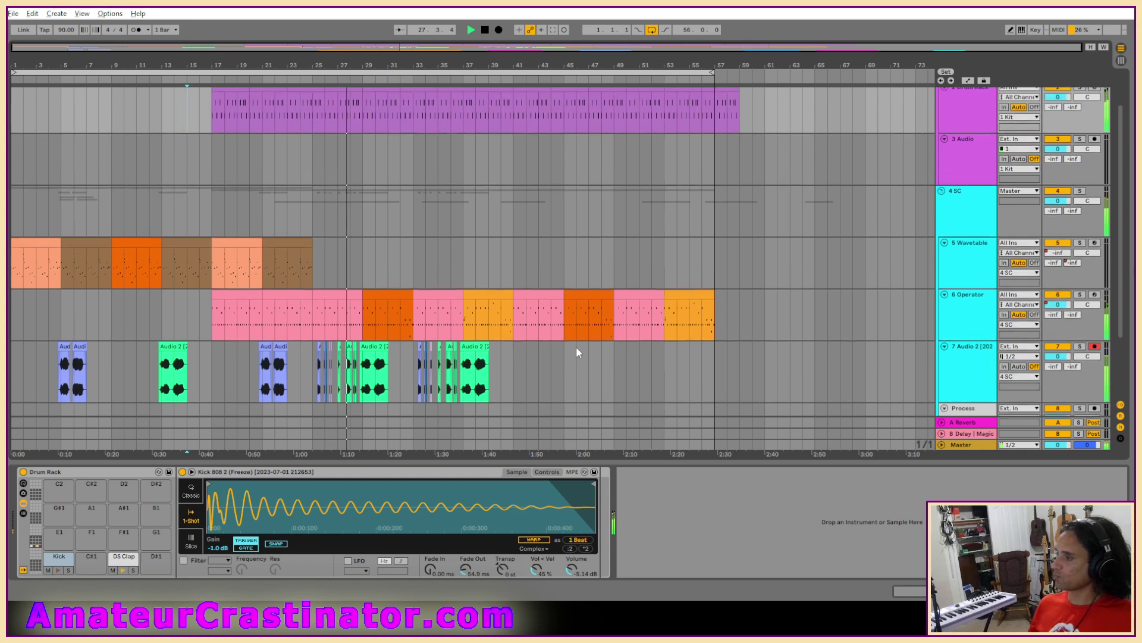
pyautogui.scroll(-2, 571, 347)
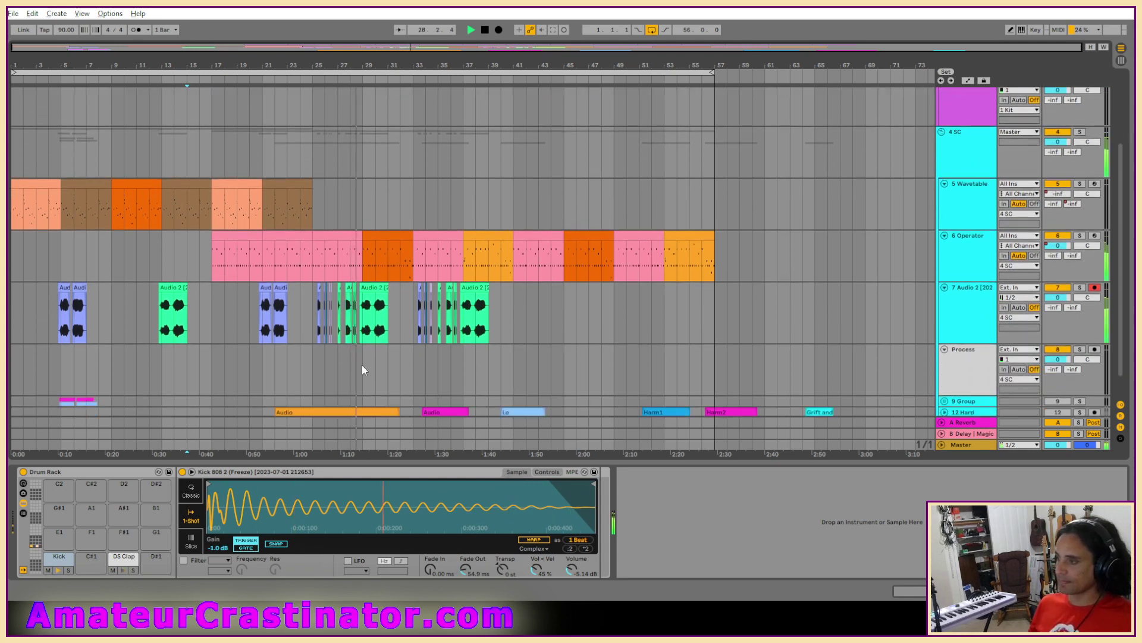
# Step: Examine the Audio 2 track's clips between bars 25 and 39 while the arrangement plays
pyautogui.keyDown('ctrl'); pyautogui.scroll(3, 351, 366); pyautogui.keyUp('ctrl')
pyautogui.keyDown('ctrl'); pyautogui.scroll(2, 346, 366); pyautogui.keyUp('ctrl')
pyautogui.keyDown('ctrl'); pyautogui.scroll(-2, 345, 367); pyautogui.keyUp('ctrl')
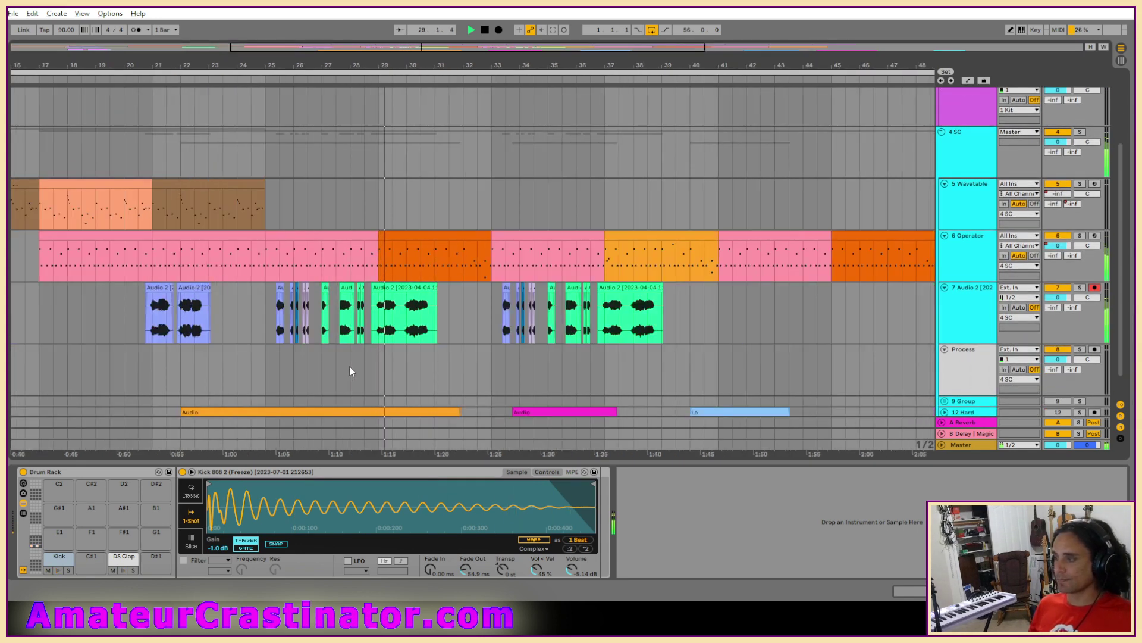
pyautogui.keyDown('ctrl'); pyautogui.scroll(2, 348, 366); pyautogui.keyUp('ctrl')
pyautogui.keyDown('ctrl'); pyautogui.scroll(-2, 348, 366); pyautogui.keyUp('ctrl')
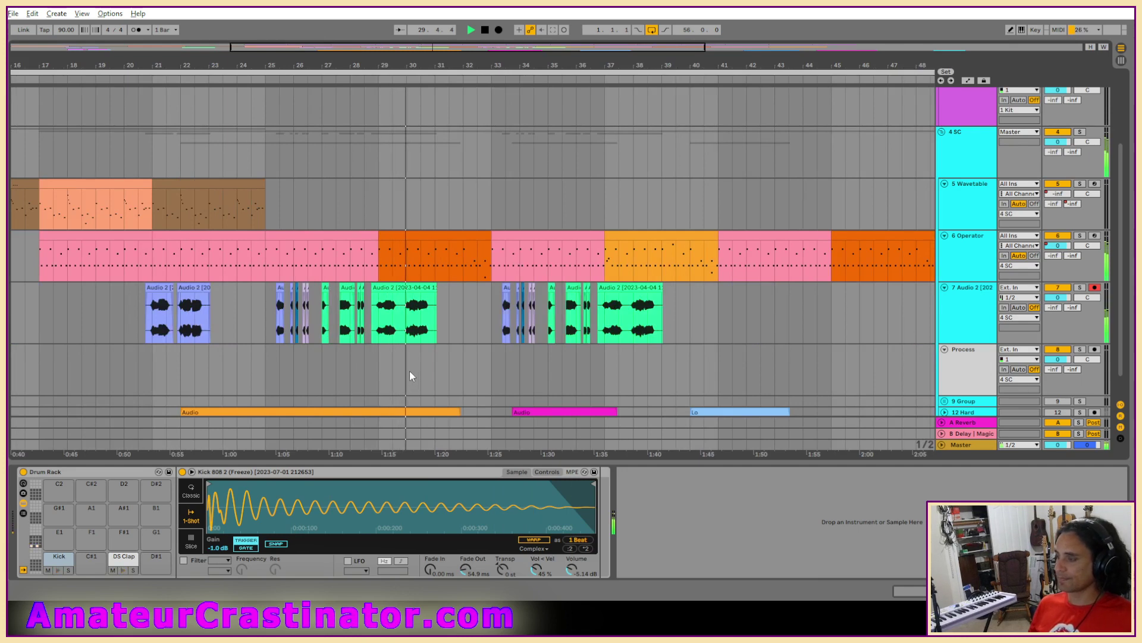
pyautogui.scroll(1, 412, 363)
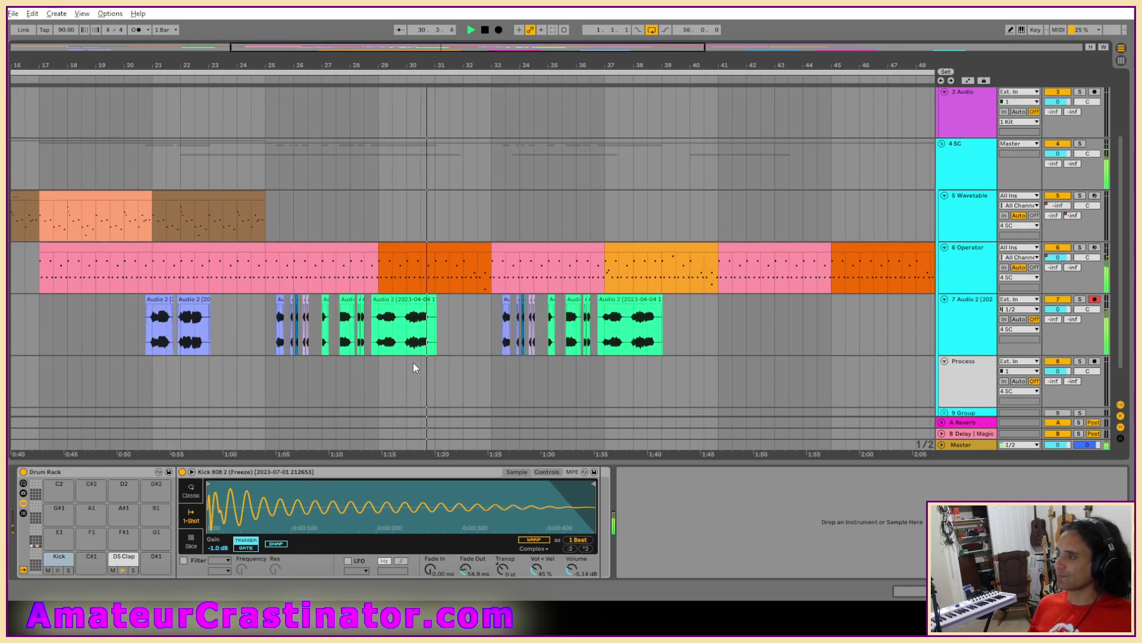
pyautogui.scroll(-1, 413, 362)
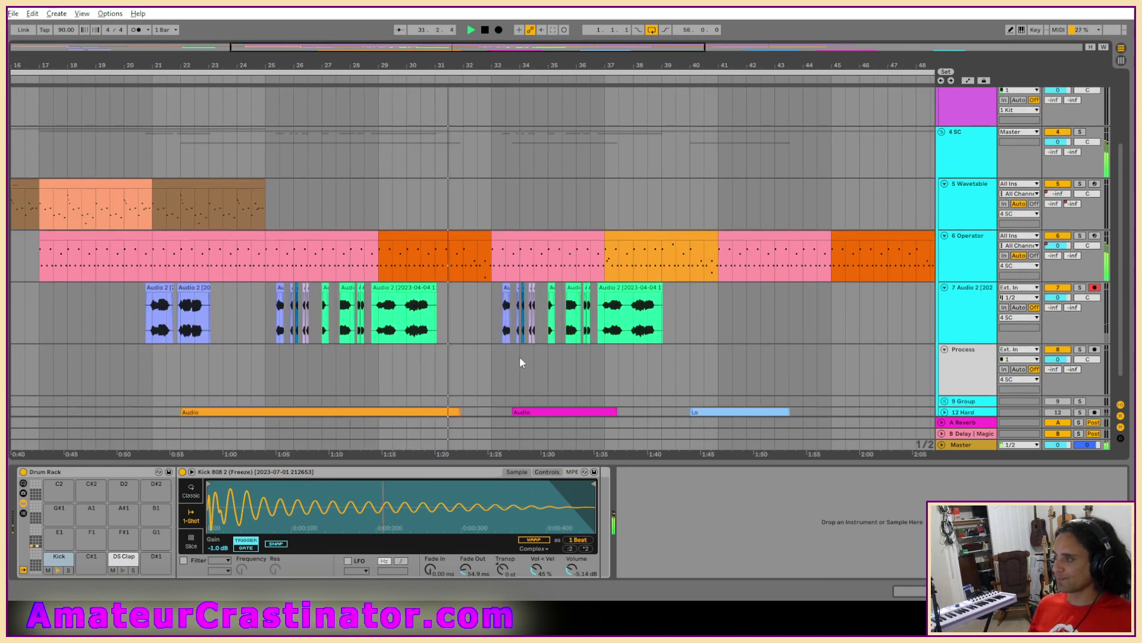
pyautogui.keyDown('ctrl'); pyautogui.scroll(2, 520, 355); pyautogui.keyUp('ctrl')
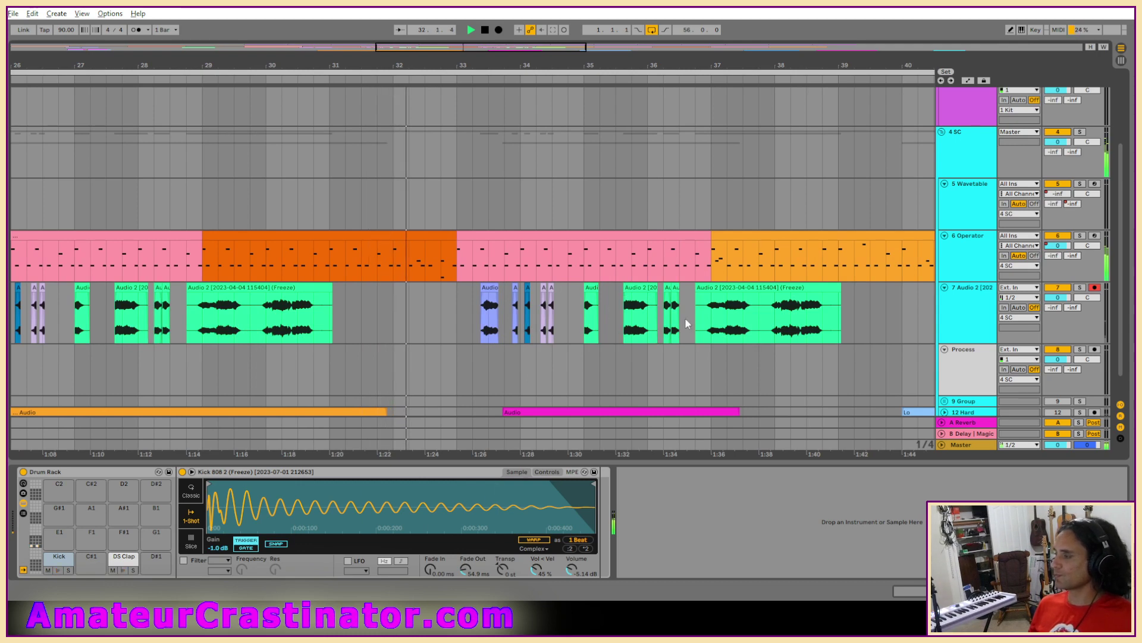
# Step: Copy the first phrase of the long Audio 2 clip before bar 37 and paste it one beat before bar 41
pyautogui.moveTo(699, 323); pyautogui.dragTo(756, 338)
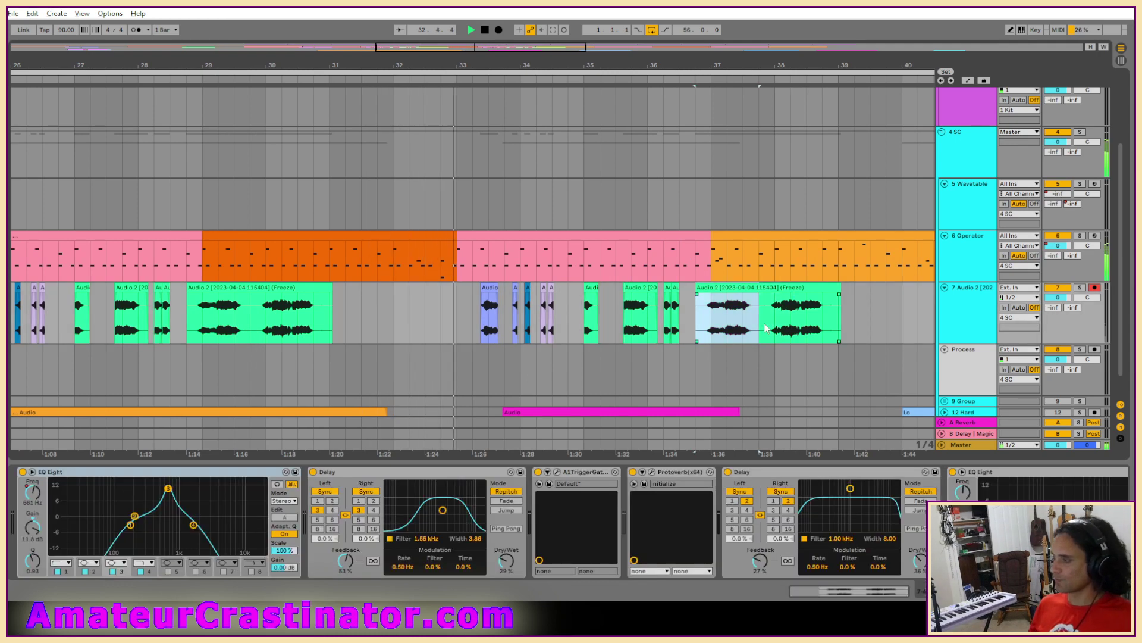
pyautogui.keyDown('ctrl'); pyautogui.scroll(-2, 755, 335); pyautogui.keyUp('ctrl')
pyautogui.hscroll(4, 772, 334)
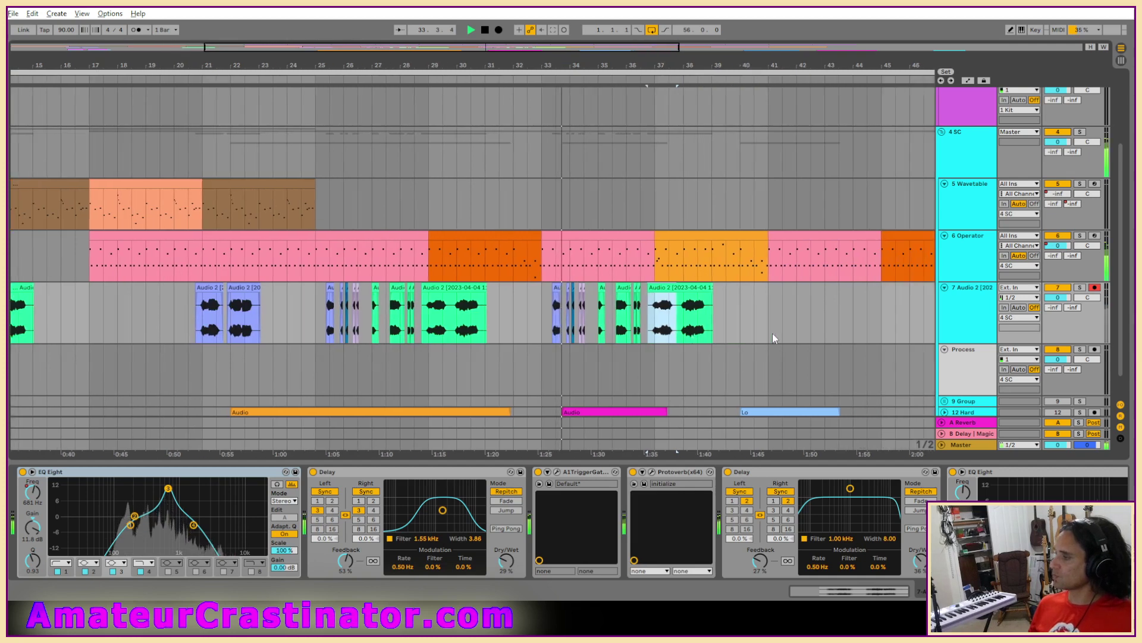
pyautogui.hscroll(4, 773, 334)
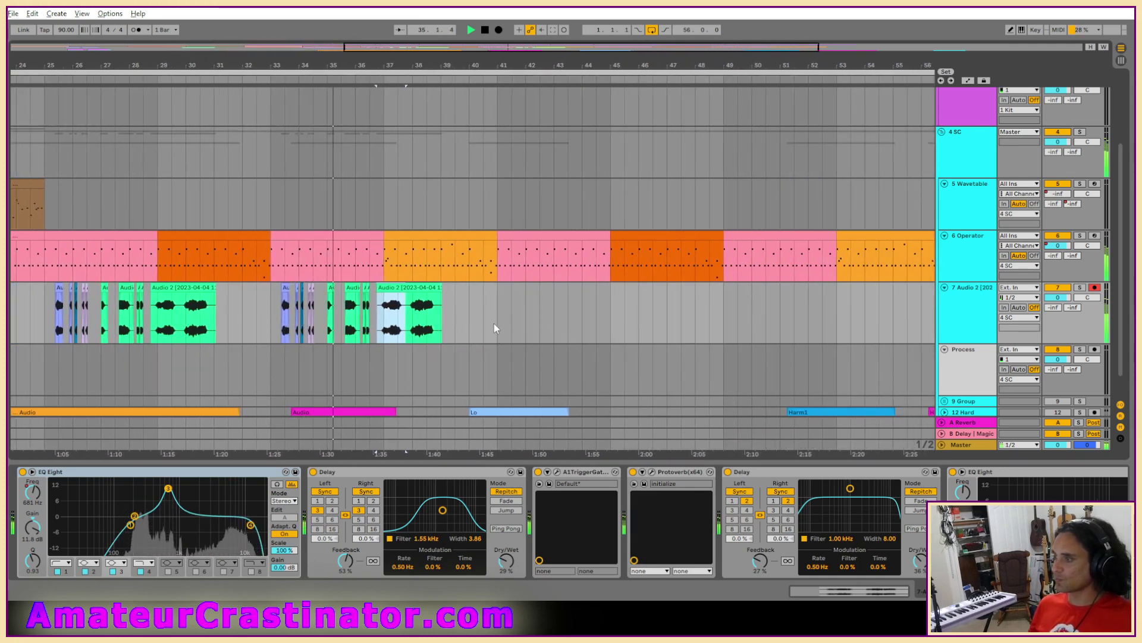
pyautogui.keyDown('ctrl'); pyautogui.scroll(2, 494, 323); pyautogui.keyUp('ctrl')
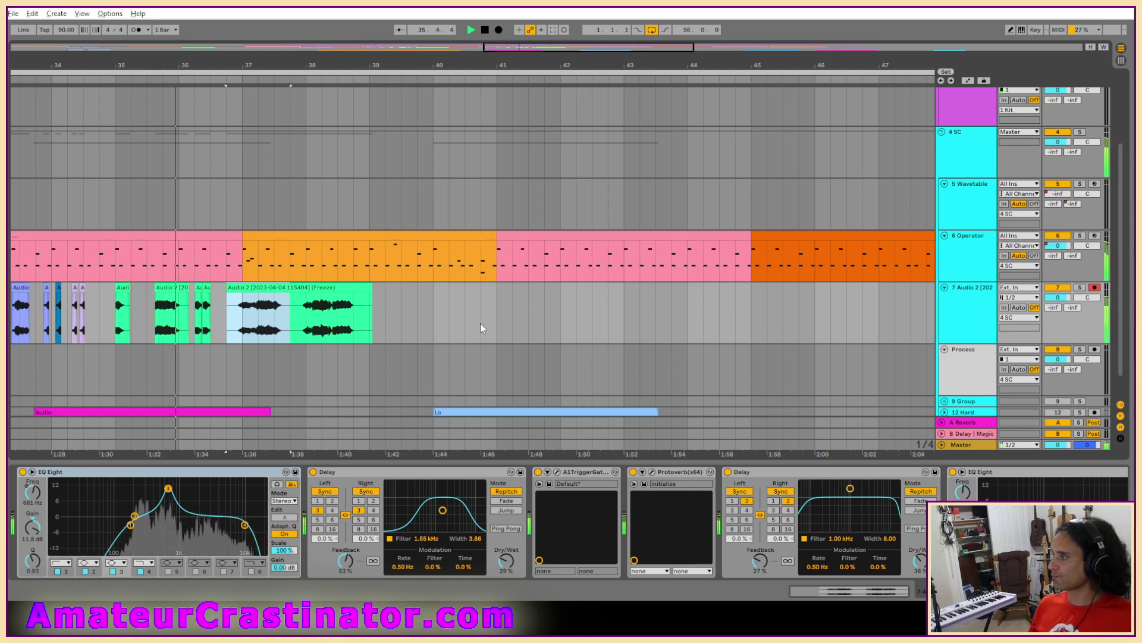
pyautogui.click(480, 324)
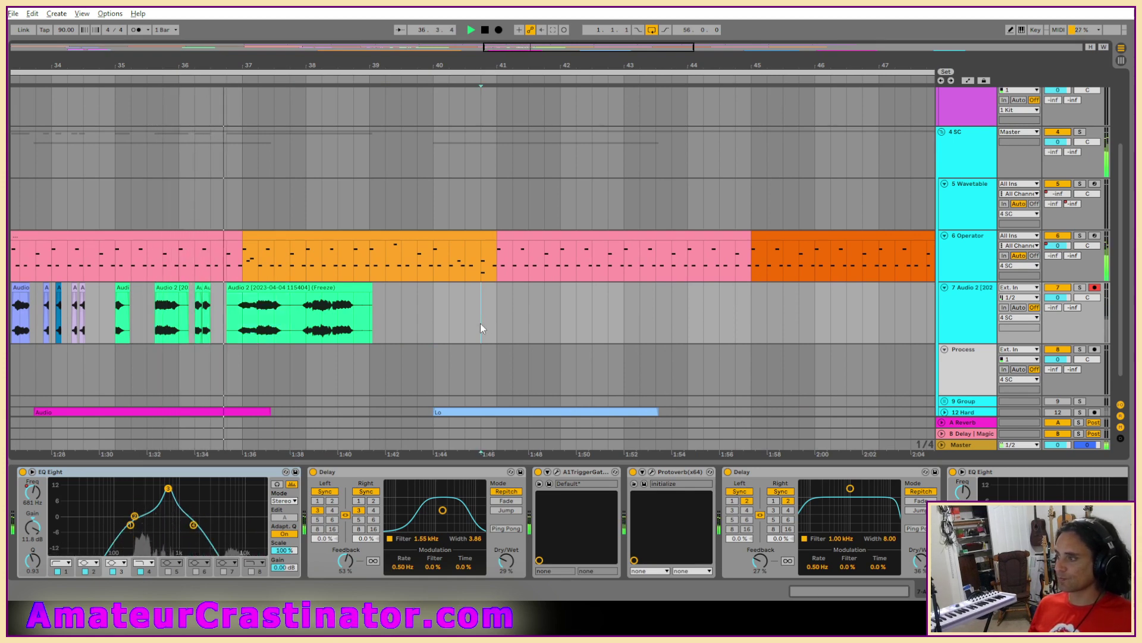
pyautogui.hotkey('ctrl', 'v')
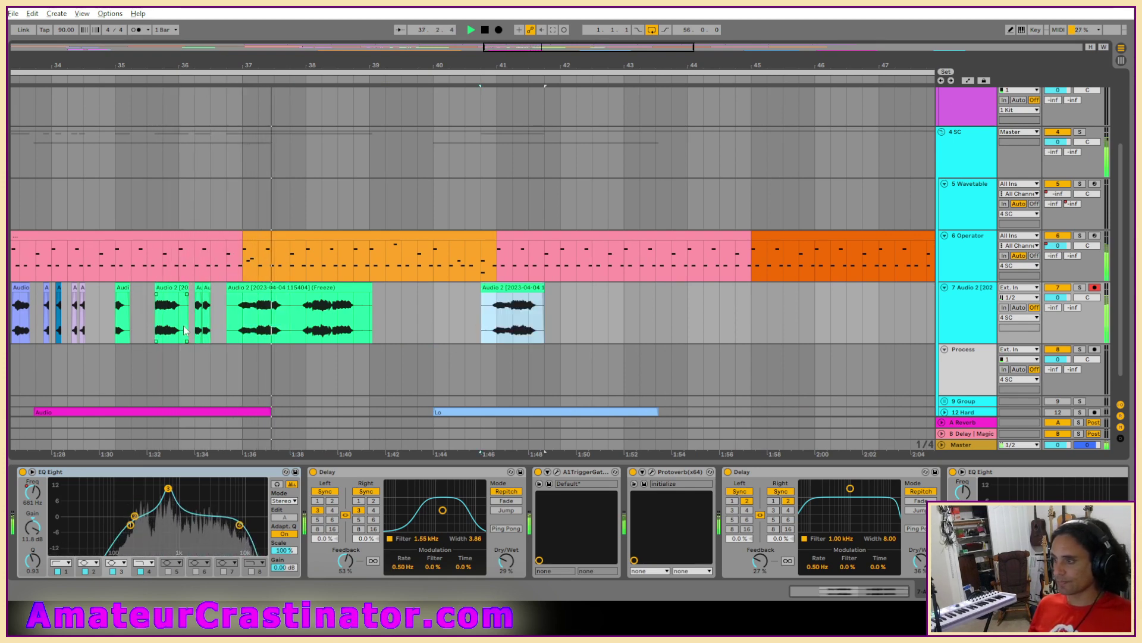
# Step: Copy the short Audio 2 clip at bar 35 and paste it at bar 42
pyautogui.click(124, 289)
pyautogui.click(548, 328)
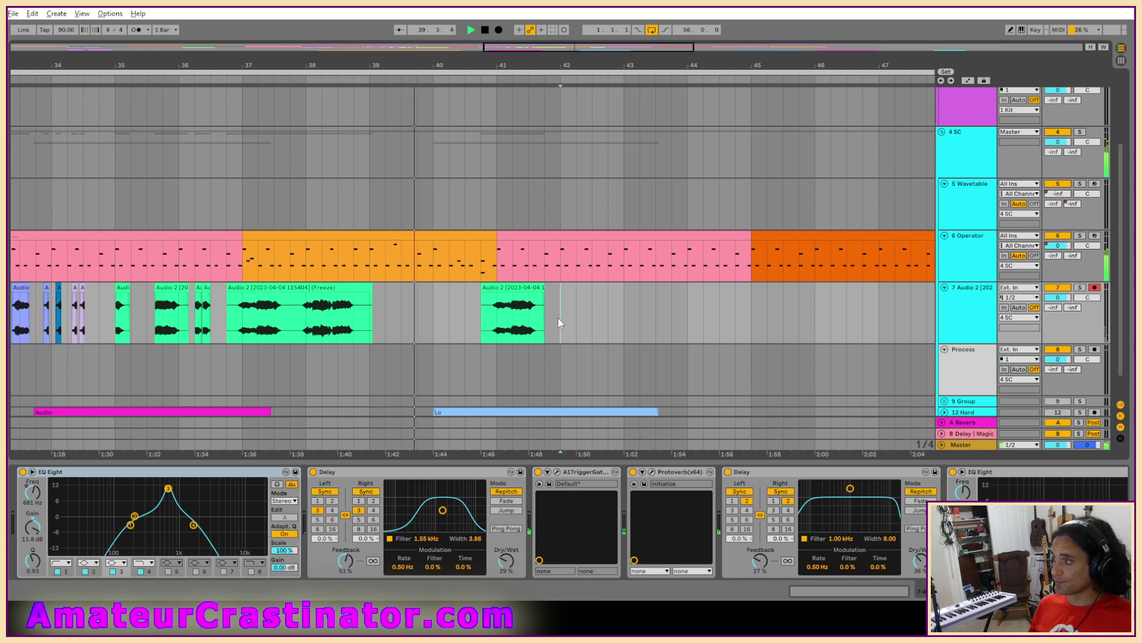
pyautogui.click(560, 318)
pyautogui.hotkey('ctrl', 'v')
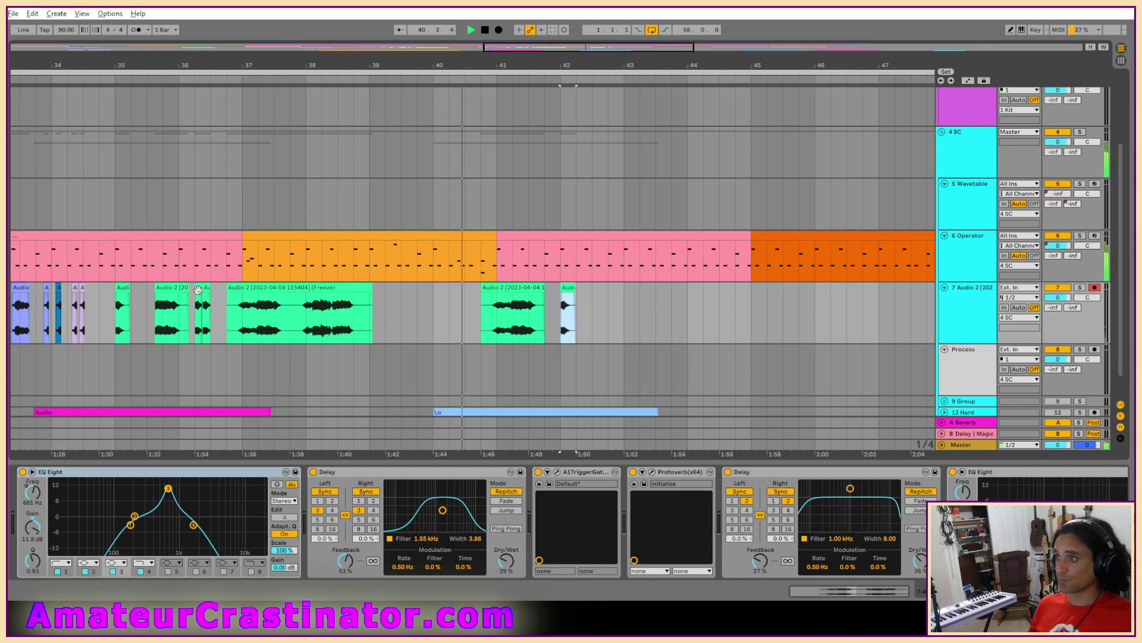
# Step: Paste a copy of the clip pair from bar 36 just after bar 43, and duplicate bar 42's short clip half a bar further on
pyautogui.click(204, 290)
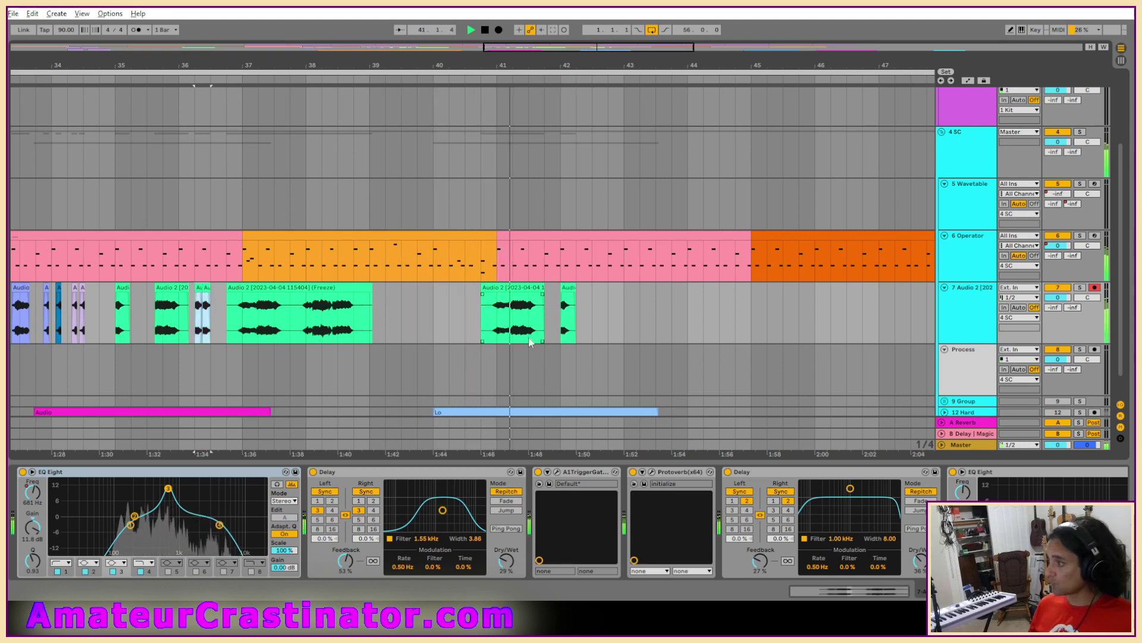
pyautogui.click(640, 320)
pyautogui.hotkey('ctrl', 'v')
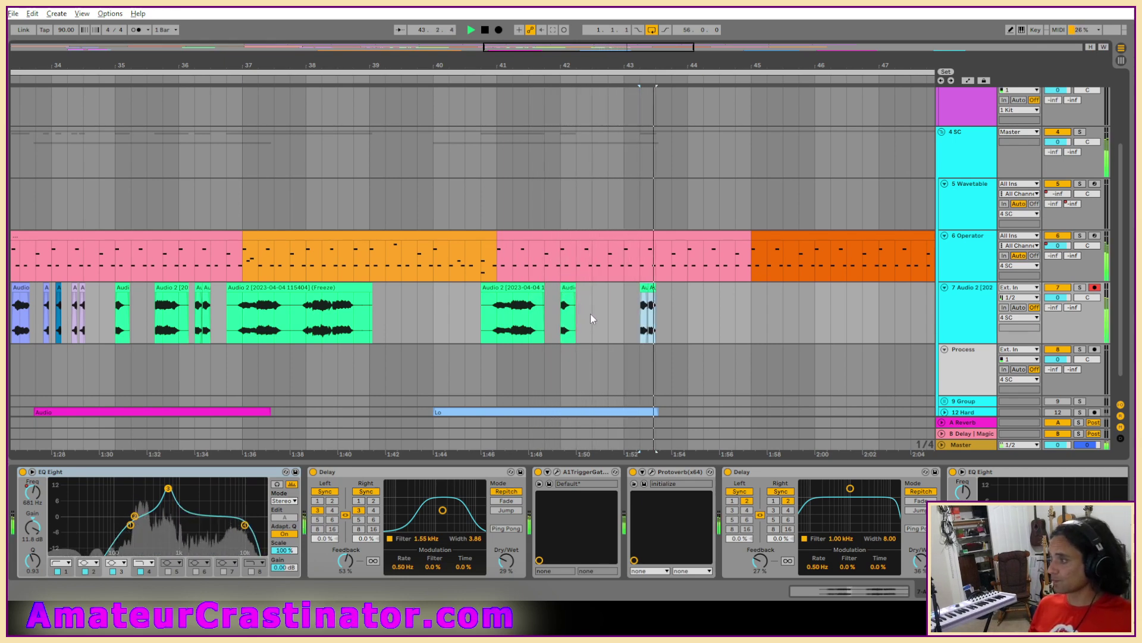
pyautogui.moveTo(590, 314); pyautogui.dragTo(562, 320)
pyautogui.hotkey('ctrl', 'd')
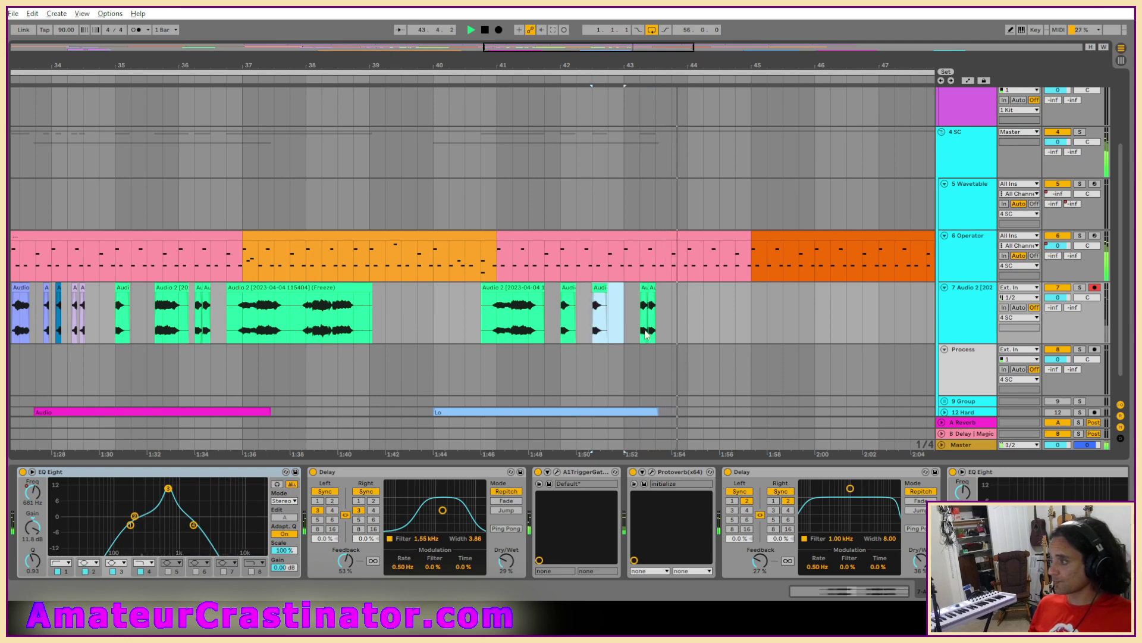
# Step: Place a copy of the short Audio 2 clip from the middle of bar 42 at bar 44 instead of the clip pair
pyautogui.click(687, 319)
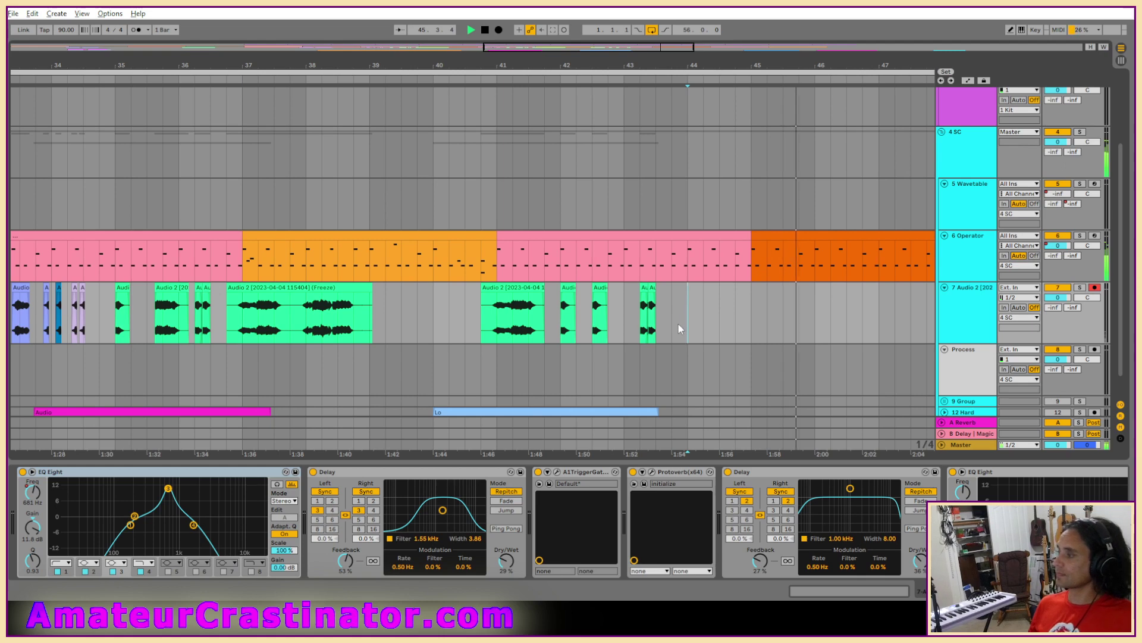
pyautogui.hotkey('ctrl', 'v')
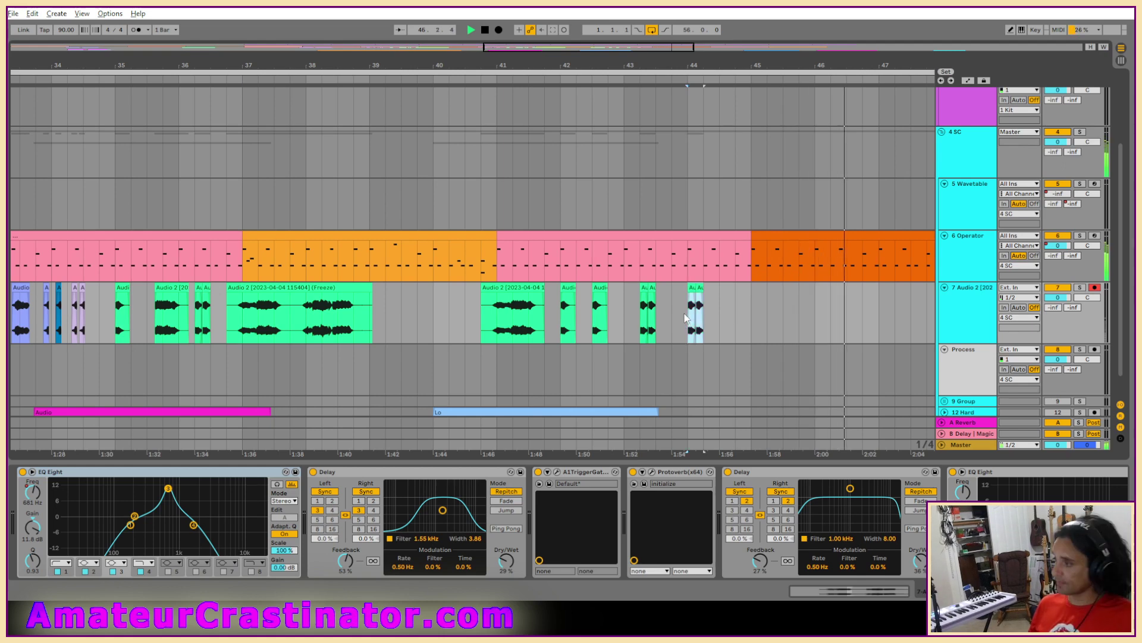
pyautogui.press('Delete')
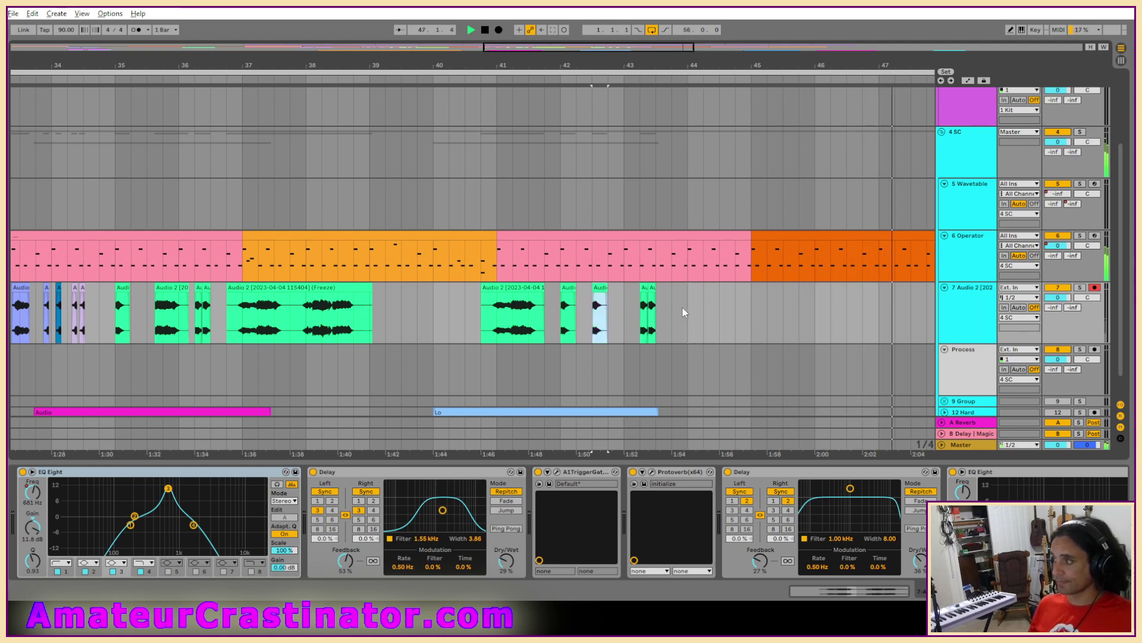
pyautogui.hotkey('ctrl', 'v')
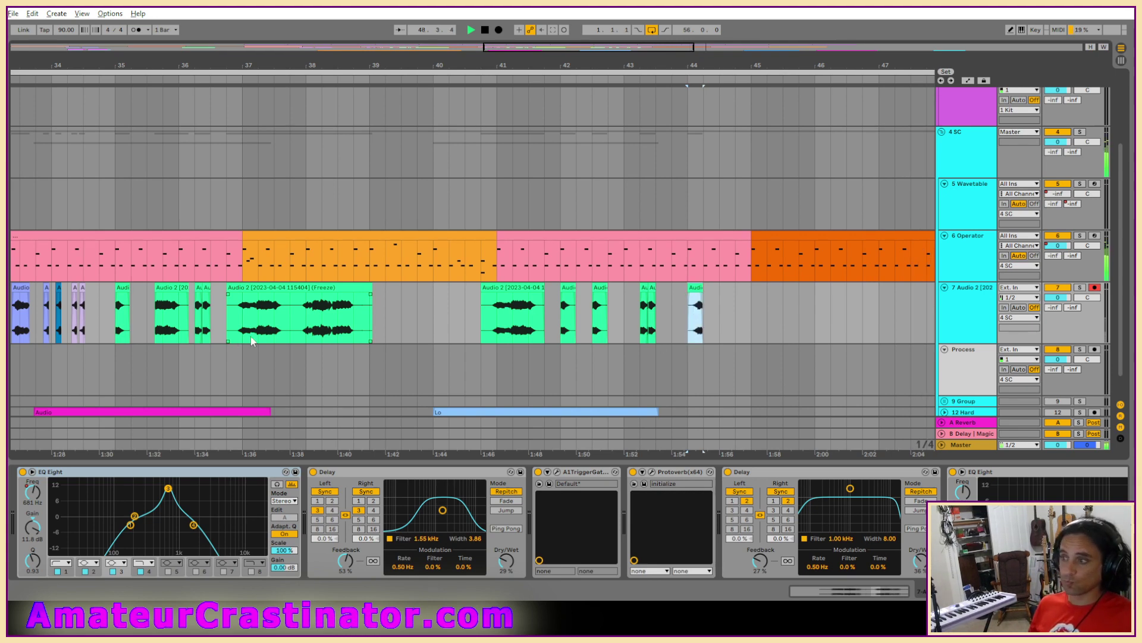
# Step: Restart playback from bar 18 to hear the Audio 2 track's new clips in the full arrangement
pyautogui.scroll(-4, 251, 338)
pyautogui.press('space')
pyautogui.click(227, 315)
pyautogui.press('space')
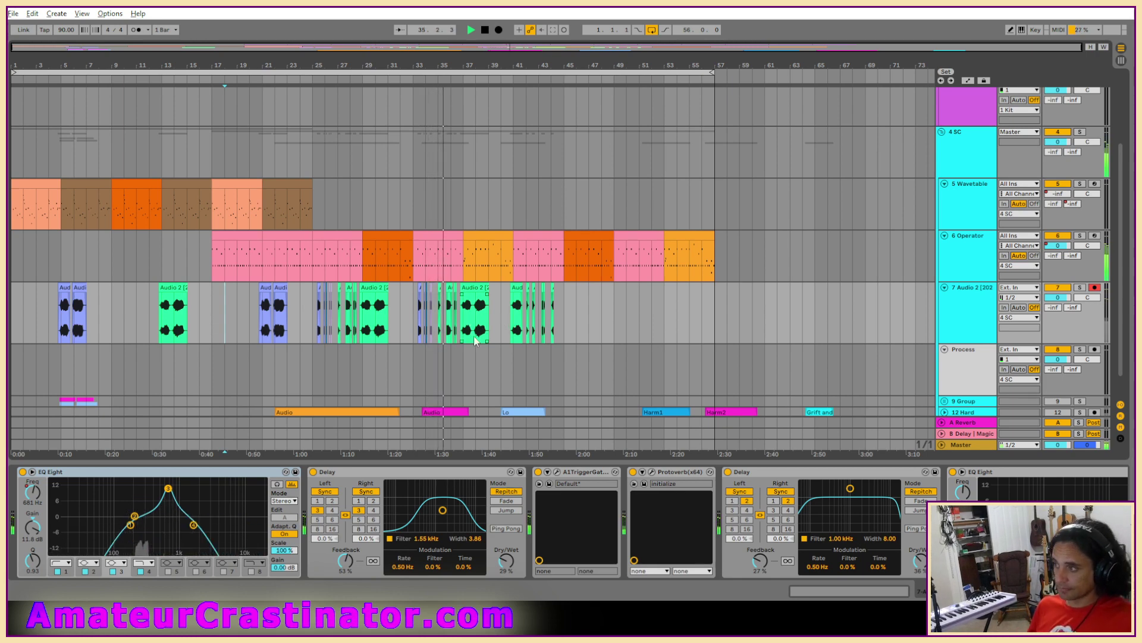
# Step: Copy the group of short Audio 2 clips from bars 33 to 34 and paste it at bar 45
pyautogui.keyDown('ctrl'); pyautogui.scroll(3, 502, 353); pyautogui.keyUp('ctrl')
pyautogui.keyDown('ctrl'); pyautogui.scroll(2, 486, 355); pyautogui.keyUp('ctrl')
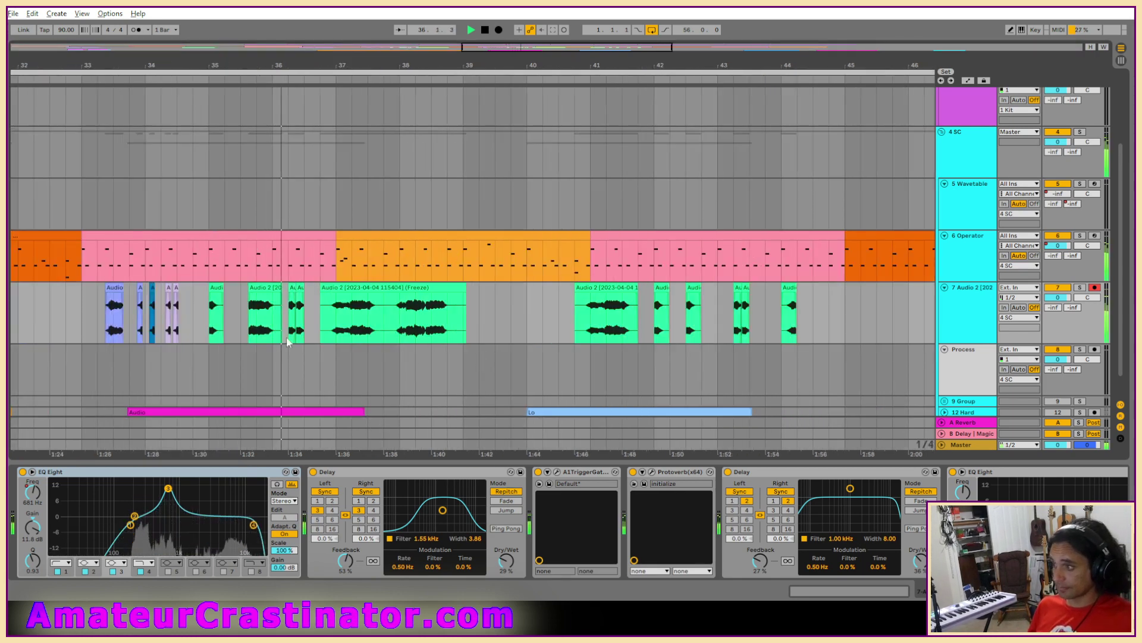
pyautogui.moveTo(81, 312); pyautogui.dragTo(192, 301)
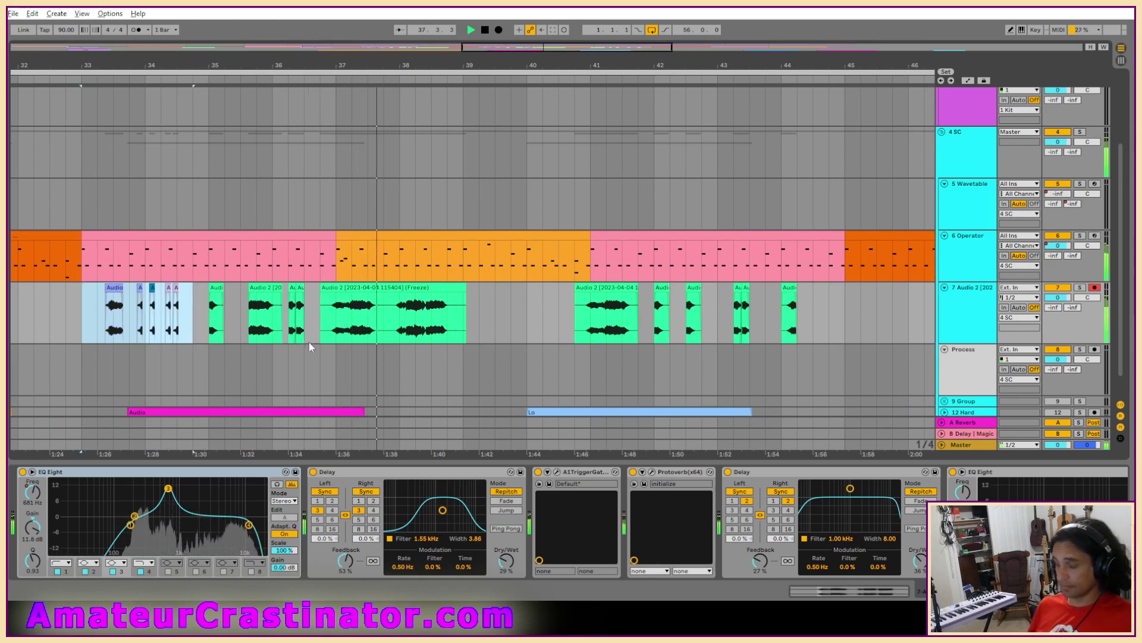
pyautogui.click(845, 326)
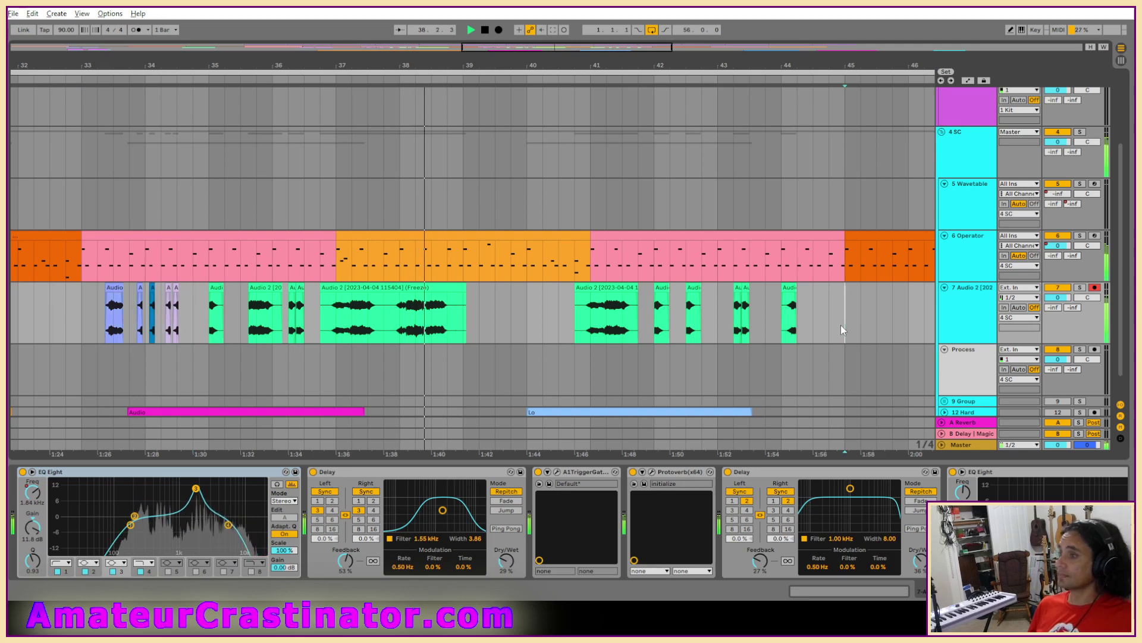
pyautogui.hotkey('ctrl', 'v')
pyautogui.press('-')
pyautogui.press('-')
pyautogui.press('-')
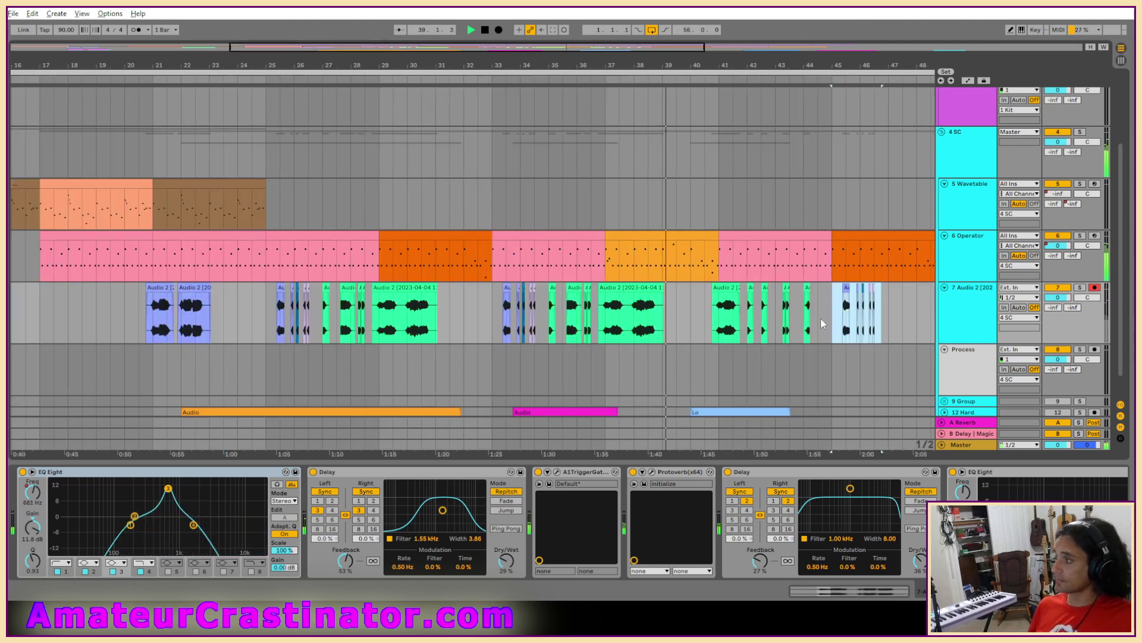
pyautogui.press('+')
pyautogui.press('+')
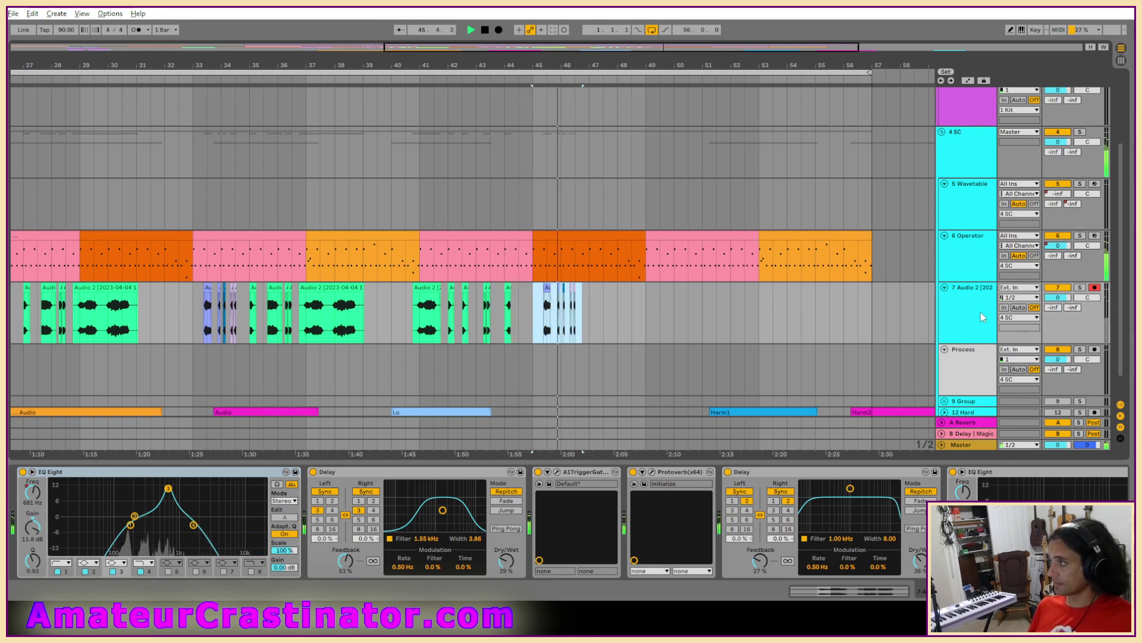
# Step: Select the empty range from bar 49 to bar 53 on the Audio 2 track
pyautogui.click(965, 305)
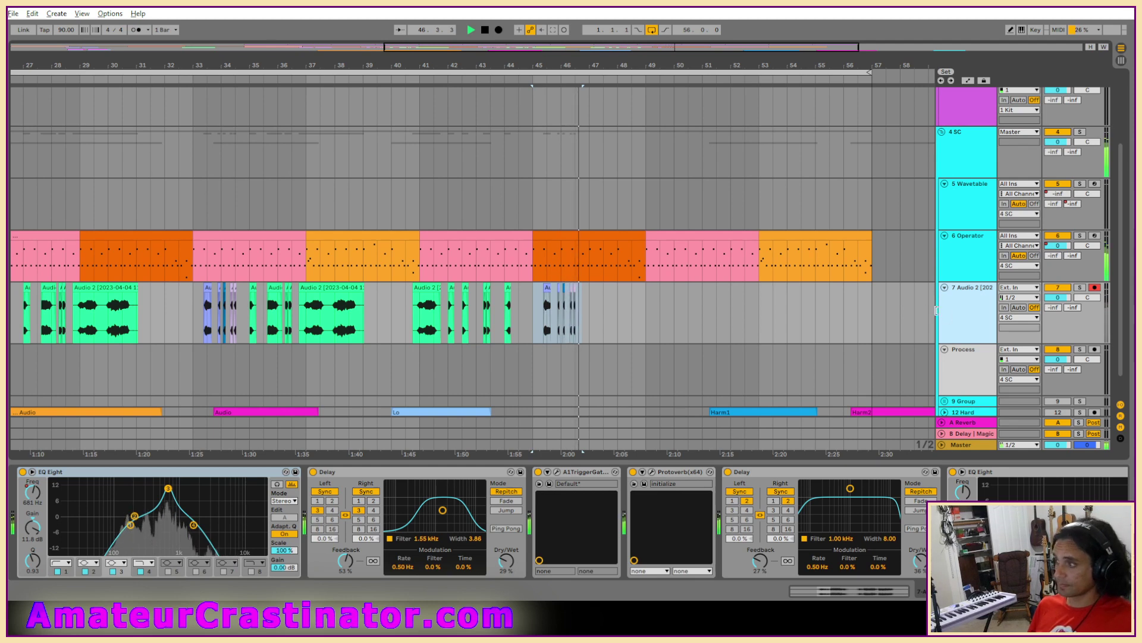
pyautogui.press('-')
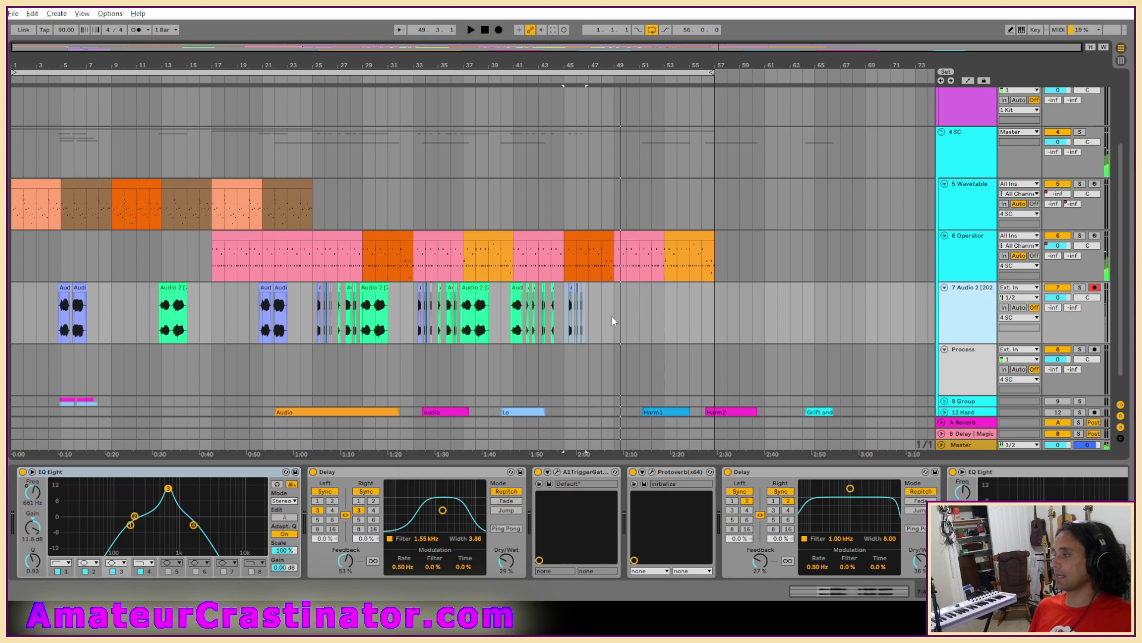
pyautogui.moveTo(613, 316); pyautogui.dragTo(661, 314)
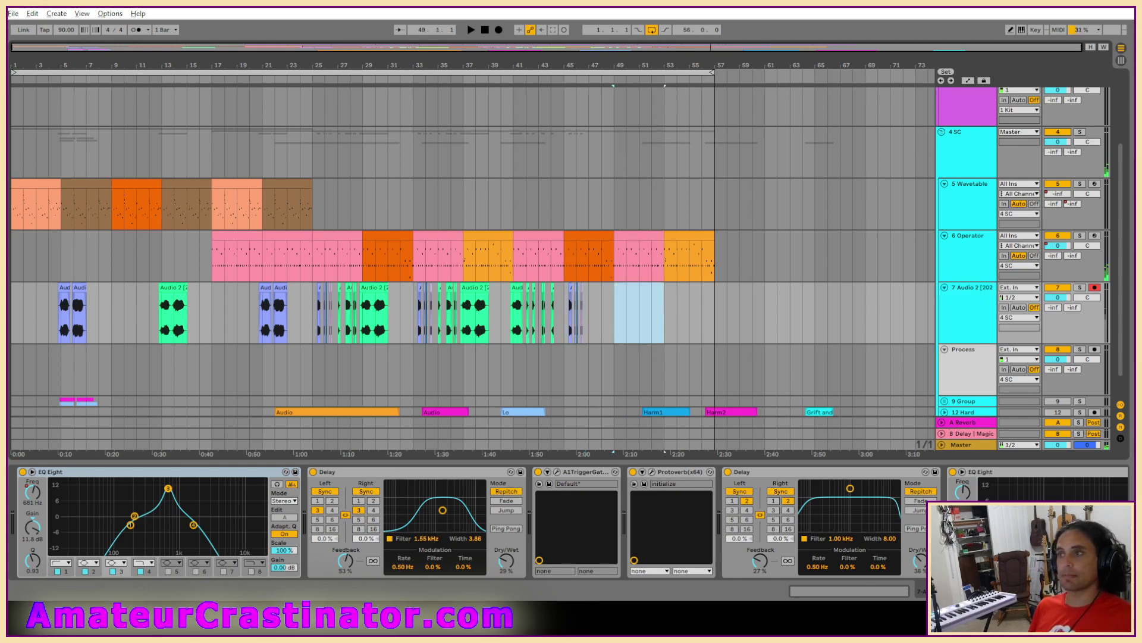